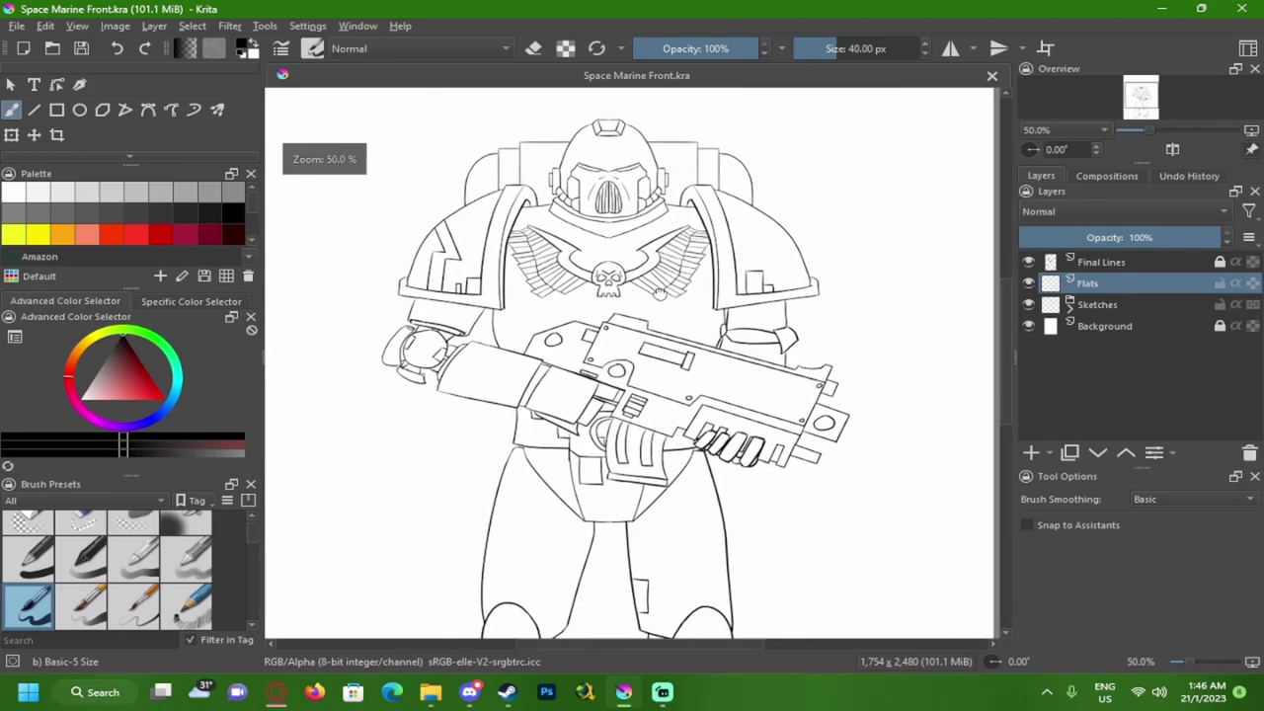
- Switch the brush to erasing and set its size to 5 px for line cleanup on the left-hand boot
scroll(606, 310, down, 1)
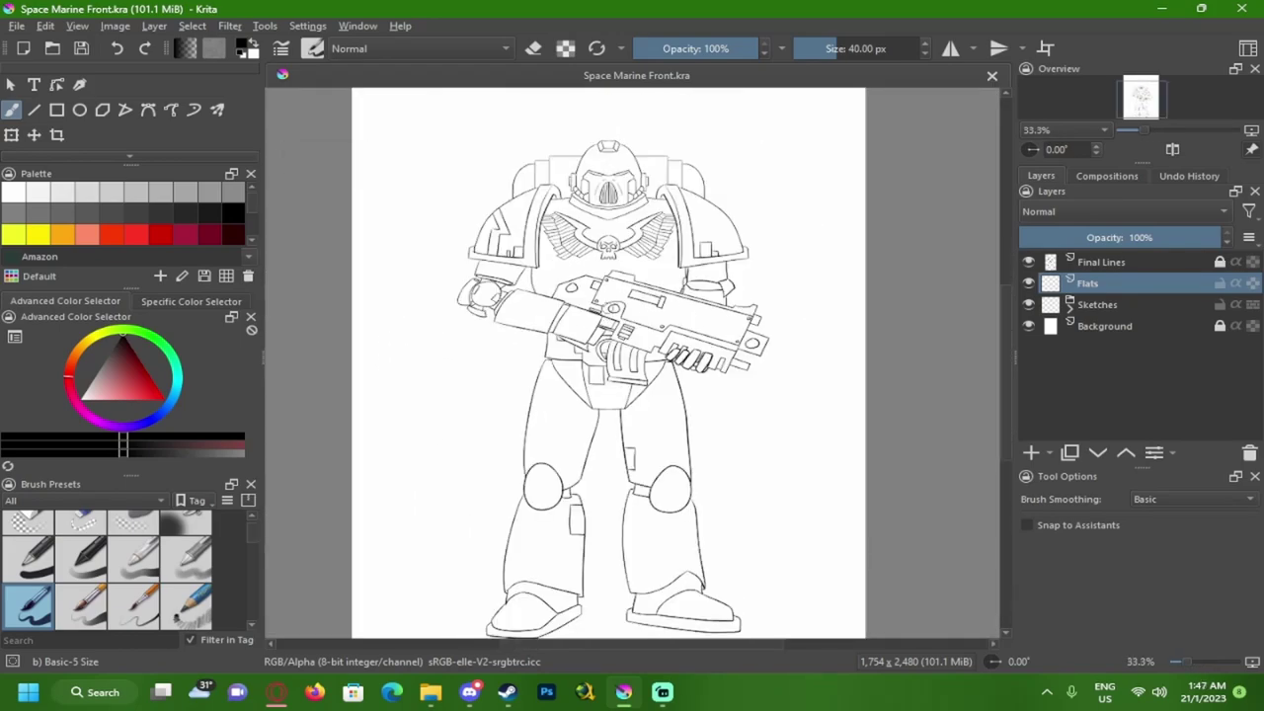
scroll(526, 607, up, 6)
scroll(513, 541, down, 6)
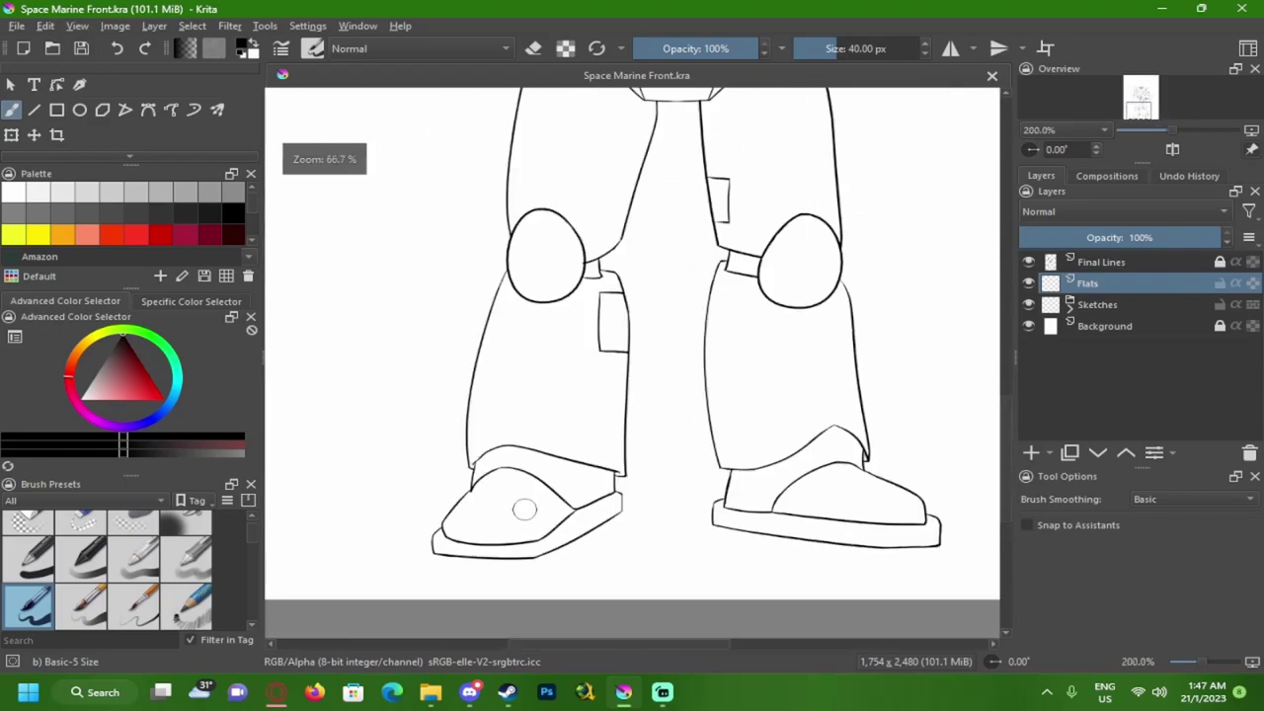
scroll(511, 522, up, 1)
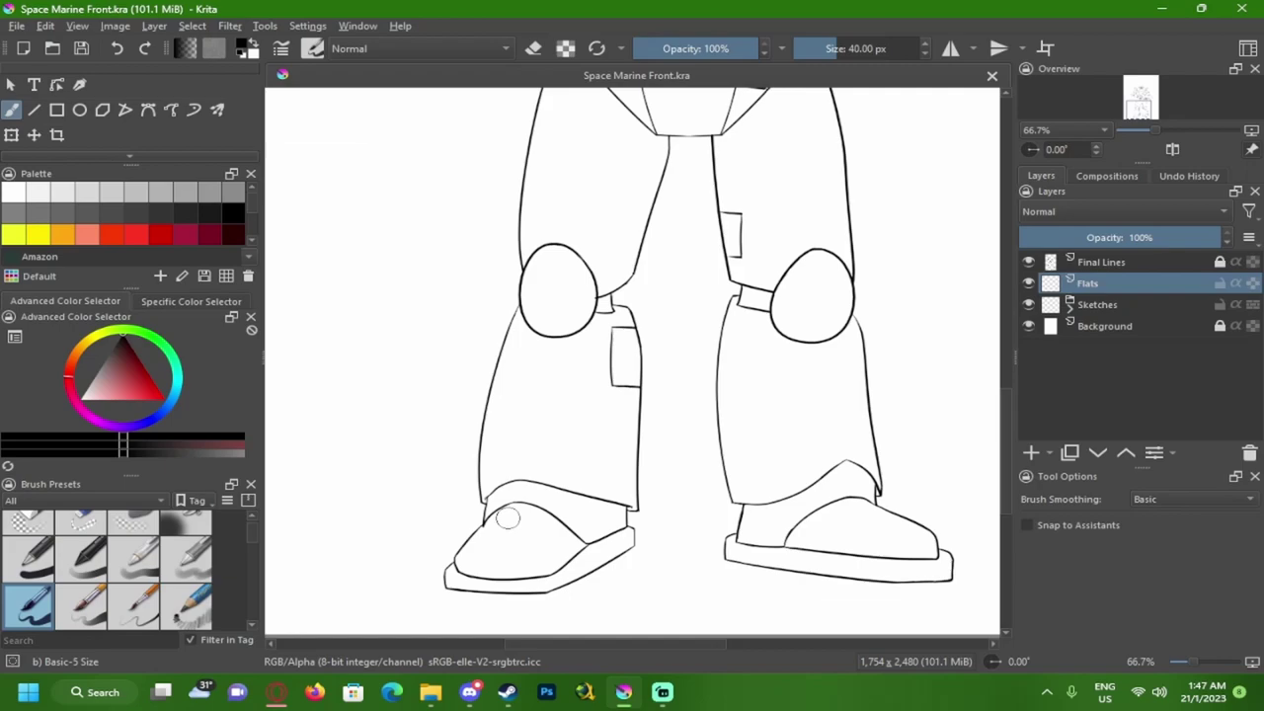
scroll(505, 518, up, 2)
scroll(462, 494, up, 3)
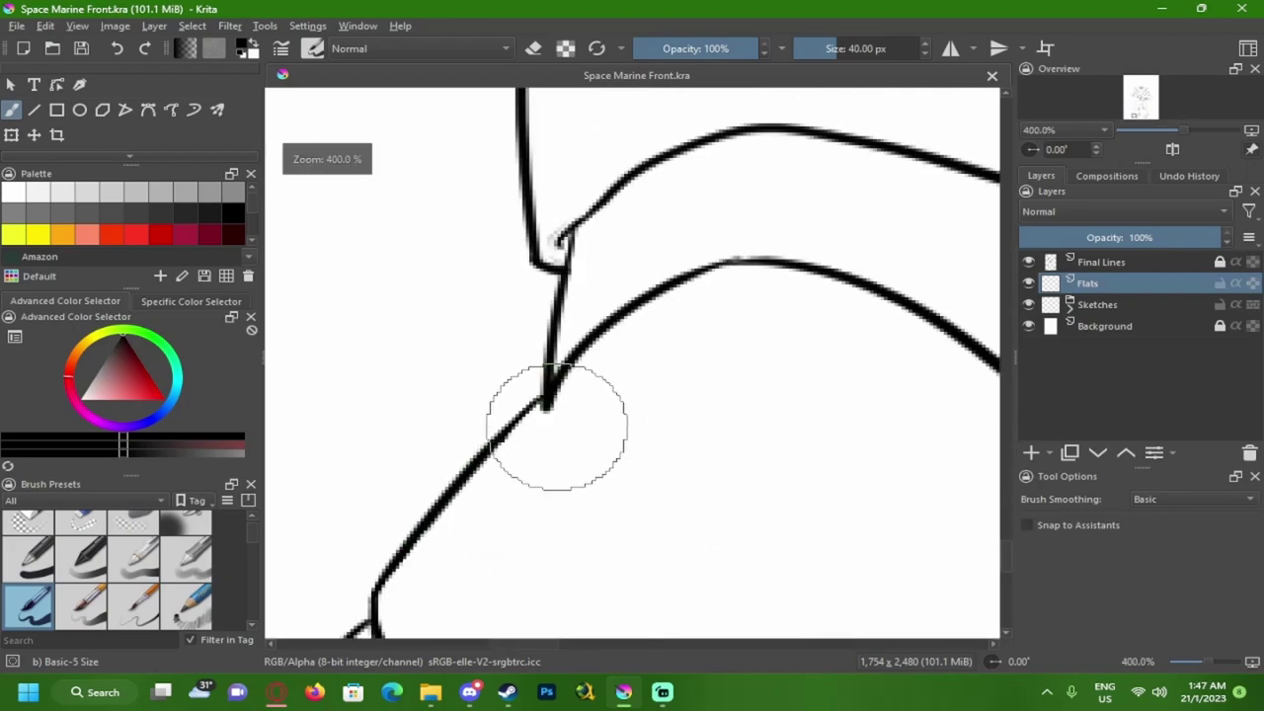
scroll(573, 420, up, 1)
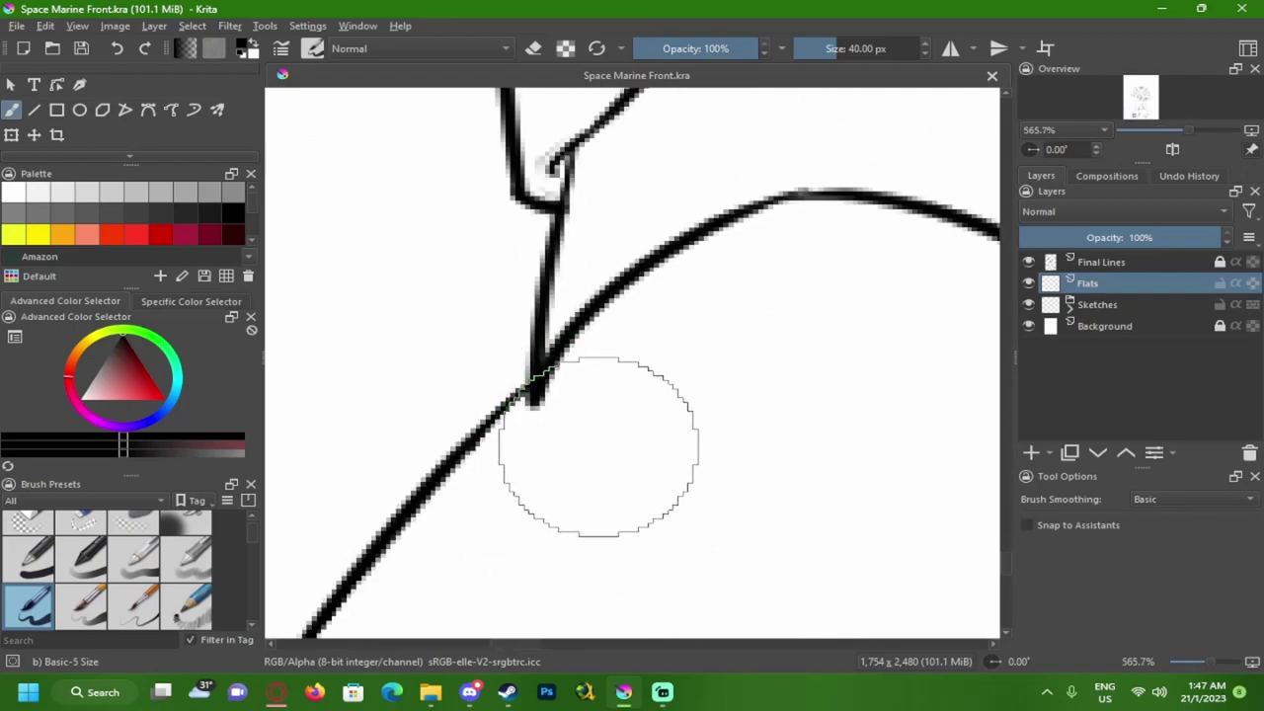
key(e)
scroll(606, 401, up, 1)
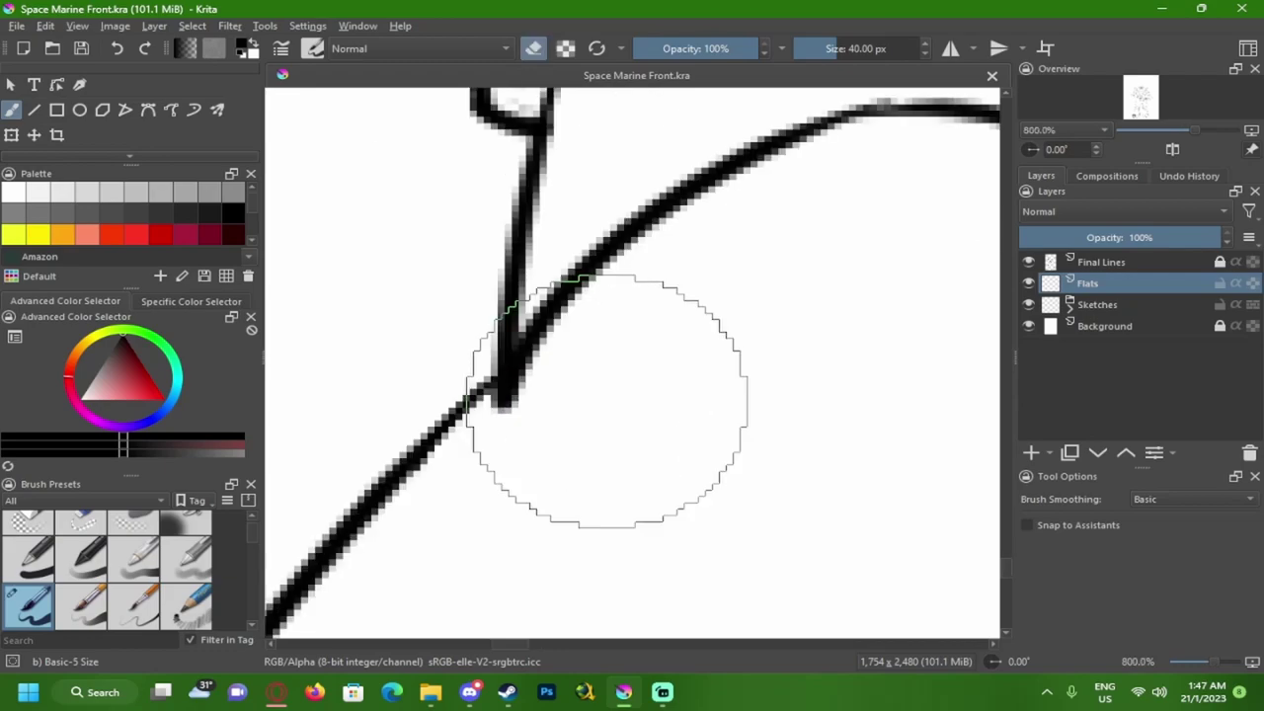
key(5)
click(862, 51)
text(5)
key(Return)
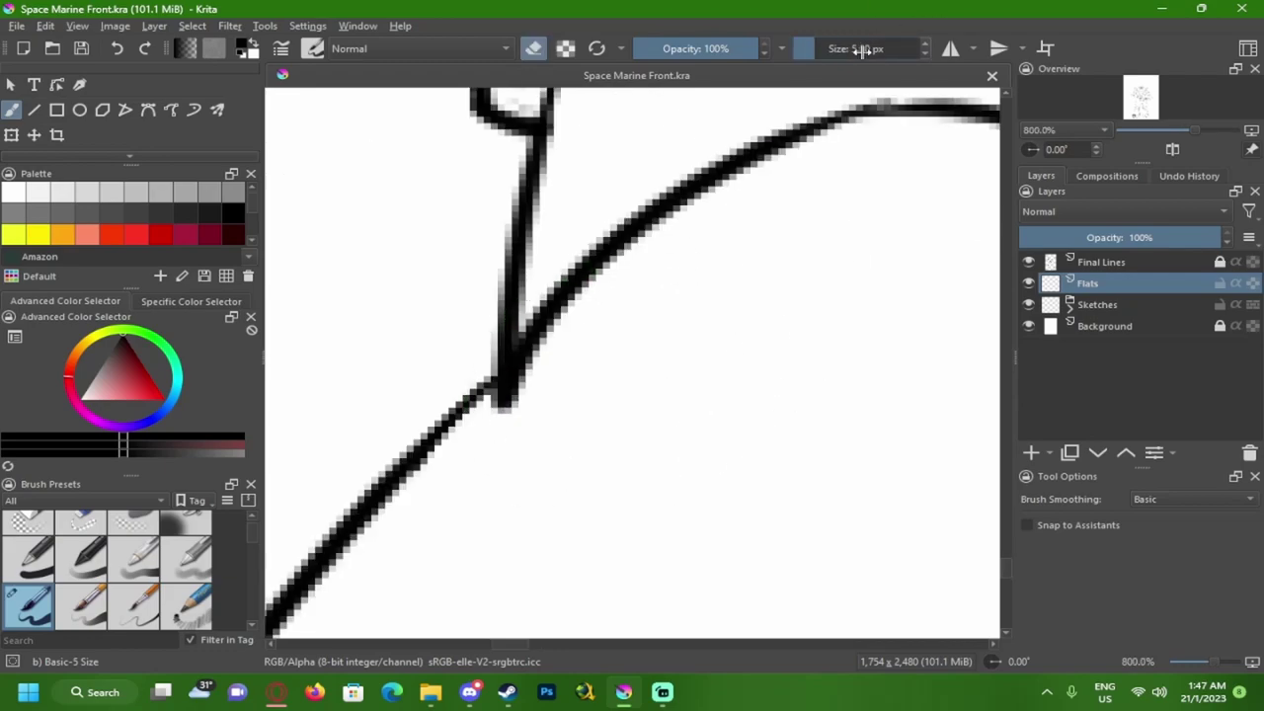
- Unlock the Final Lines layer and erase the overshooting line end where the left-hand boot's toe cap meets the ankle
click(1110, 261)
click(1219, 263)
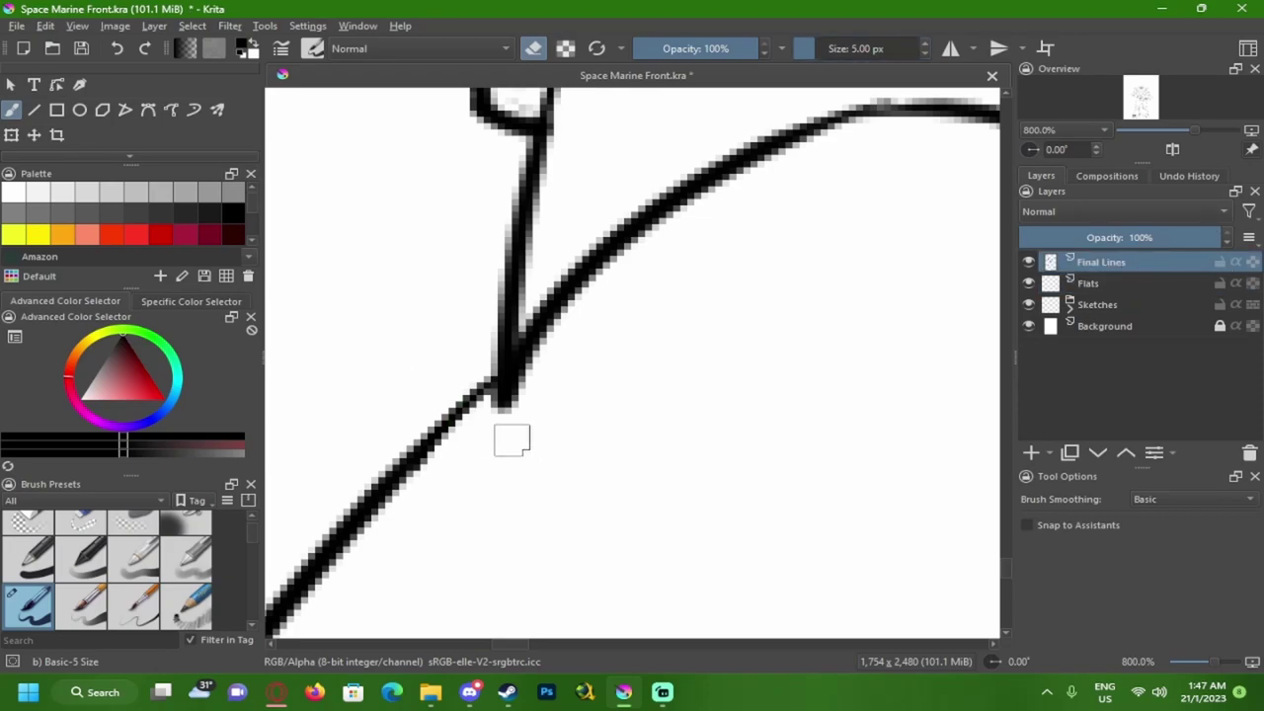
scroll(558, 336, down, 4)
scroll(570, 445, up, 3)
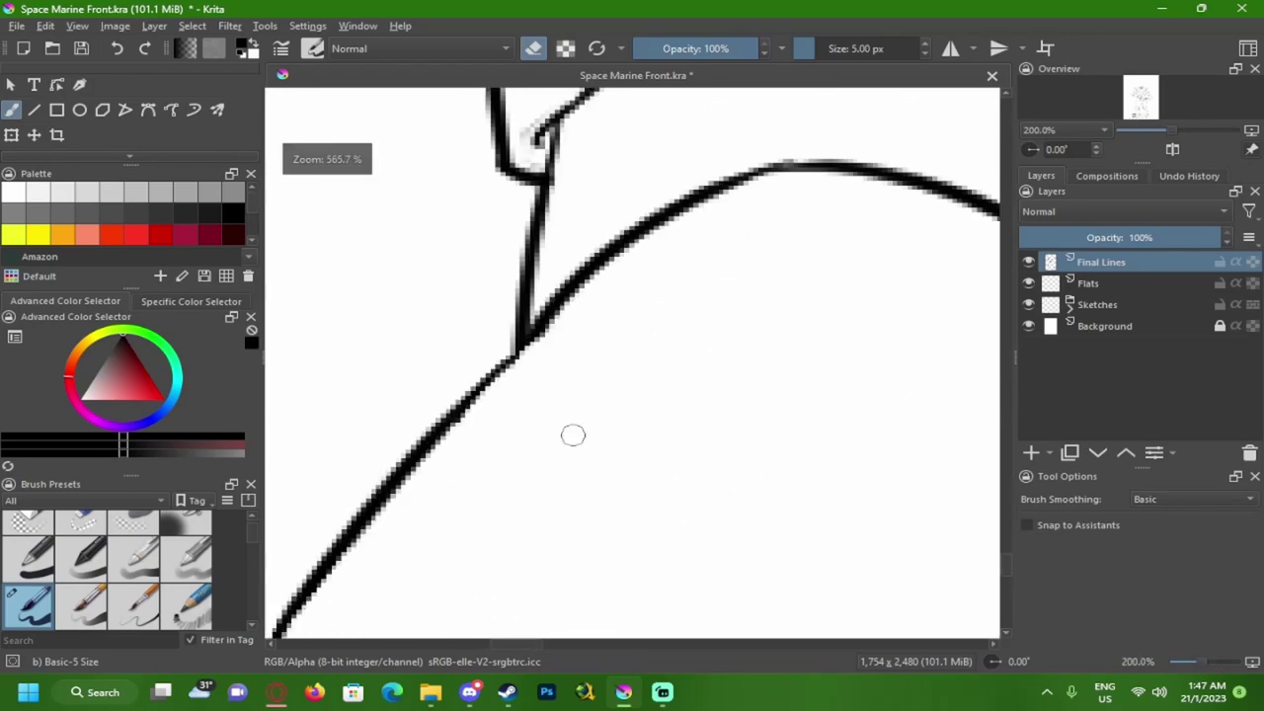
scroll(547, 409, up, 2)
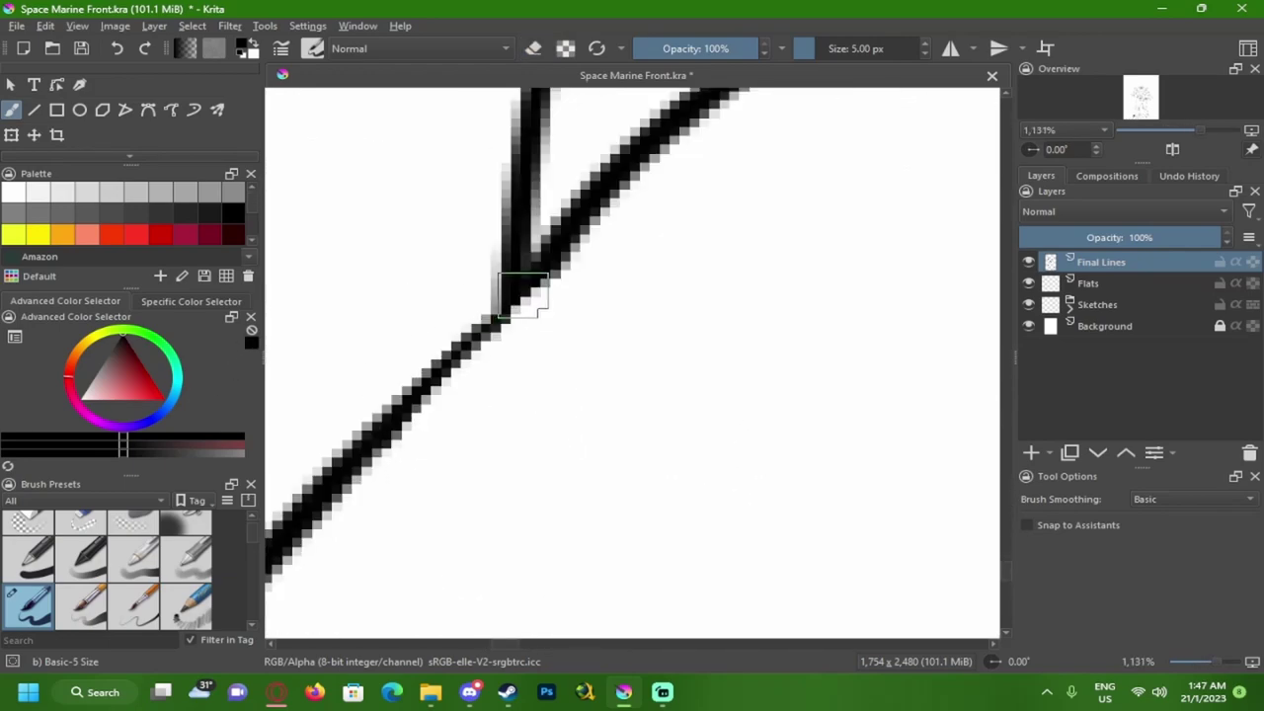
- Touch up the left-hand boot's toe cap outline near the ankle junction with the 5 px brush
scroll(512, 296, down, 5)
scroll(547, 370, down, 1)
scroll(522, 336, up, 6)
scroll(626, 349, down, 7)
scroll(612, 344, up, 3)
scroll(434, 351, down, 4)
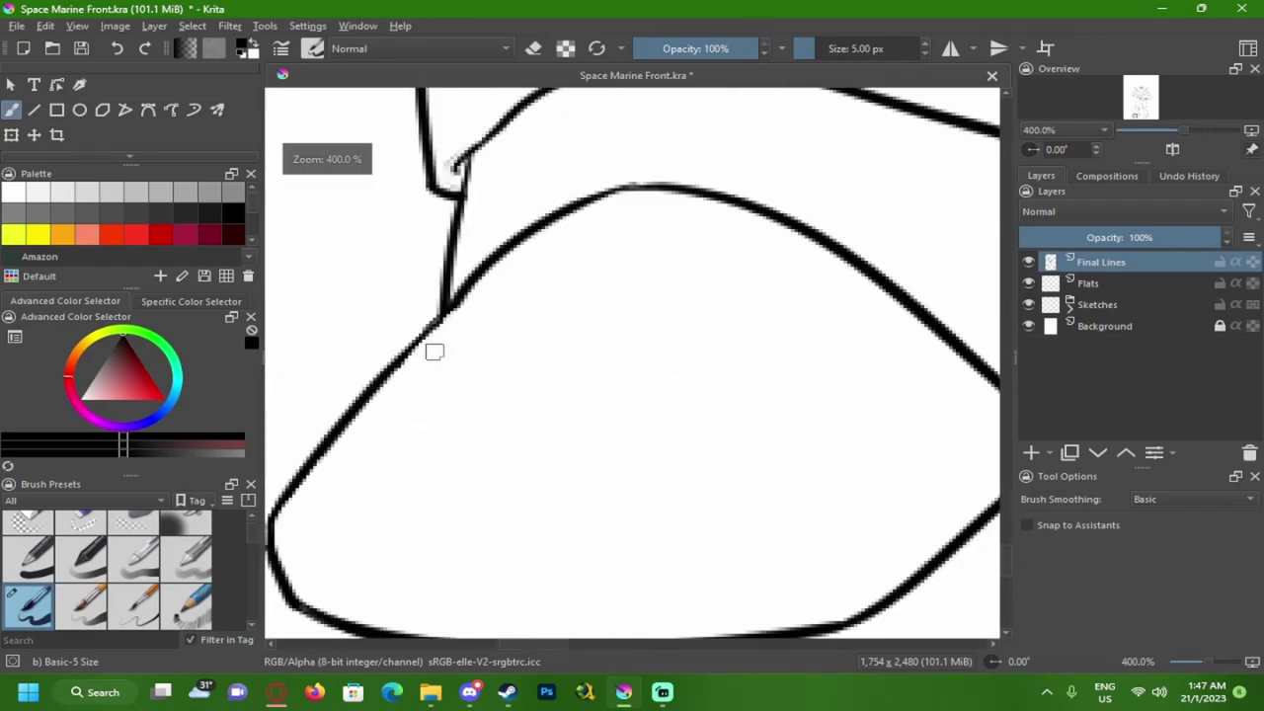
drag(434, 352, 493, 357)
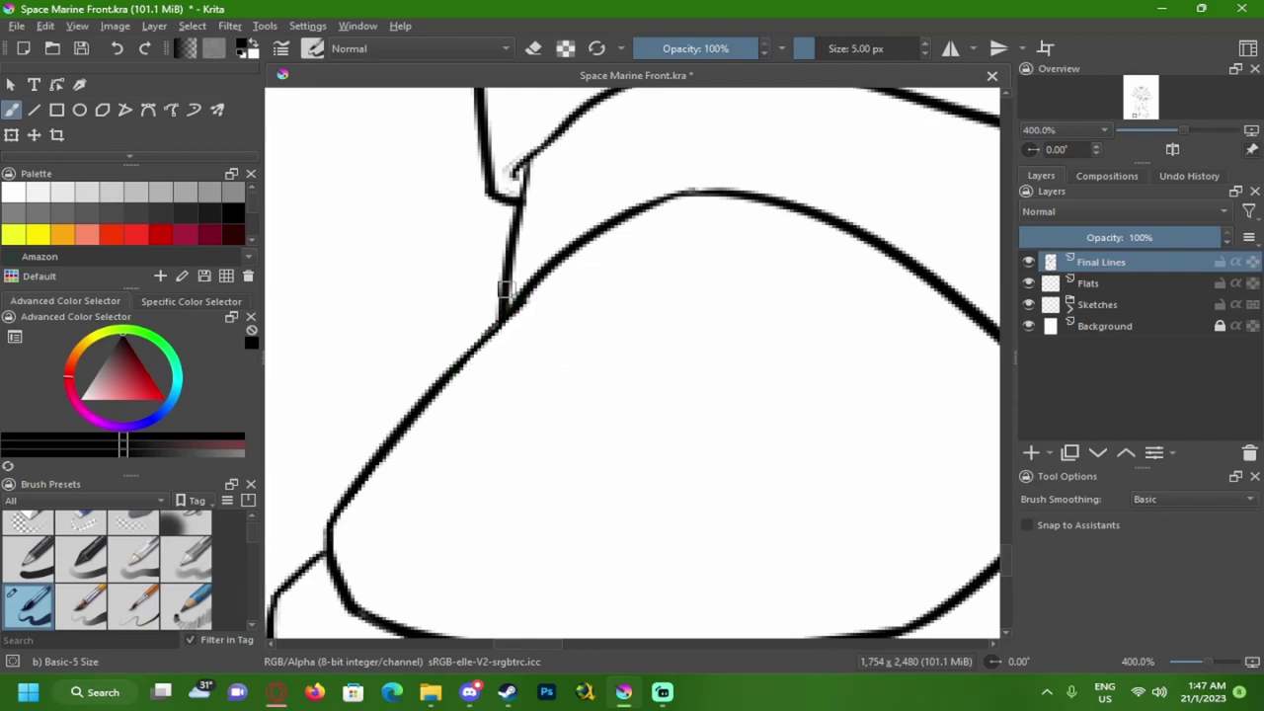
scroll(503, 288, down, 7)
scroll(509, 296, up, 3)
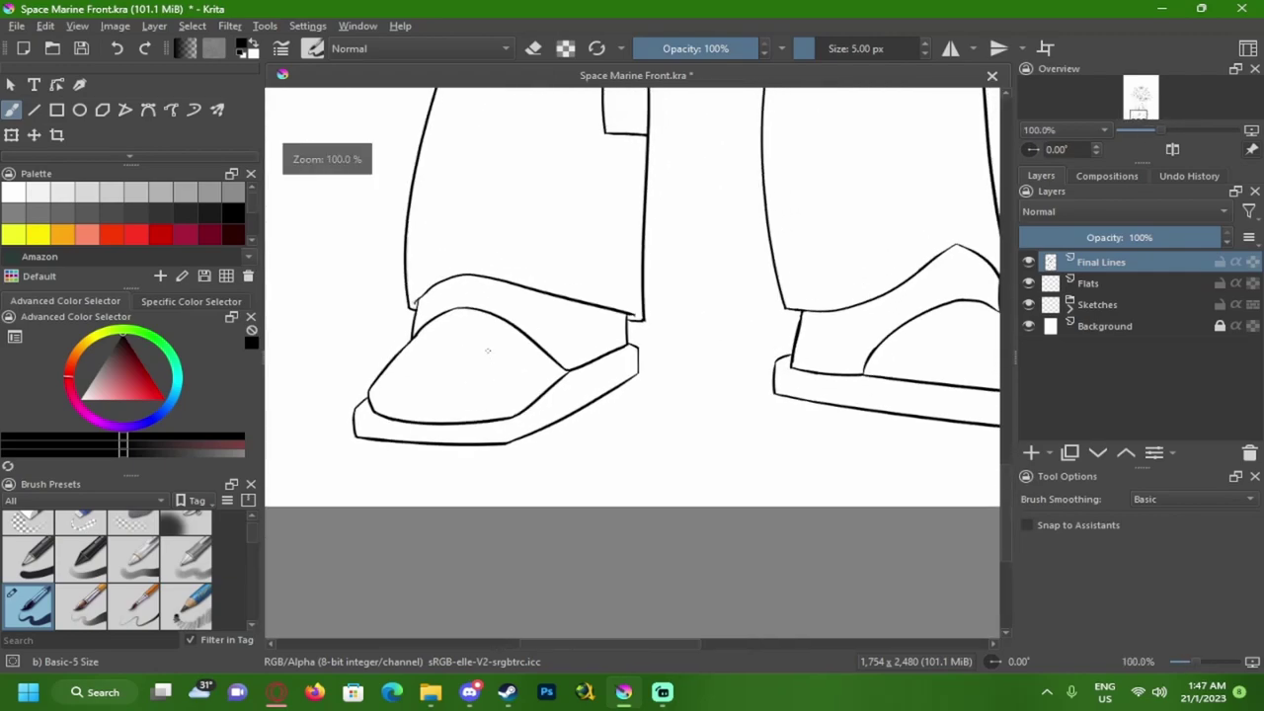
scroll(486, 351, up, 6)
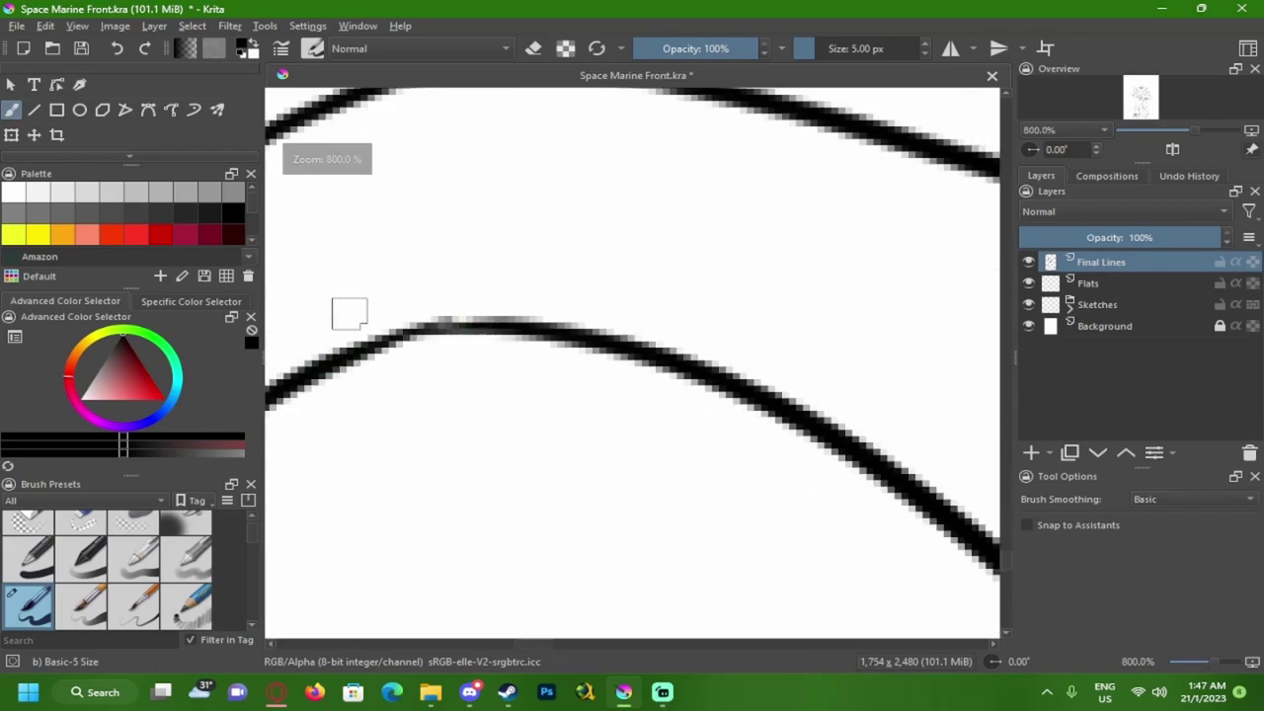
scroll(434, 318, down, 4)
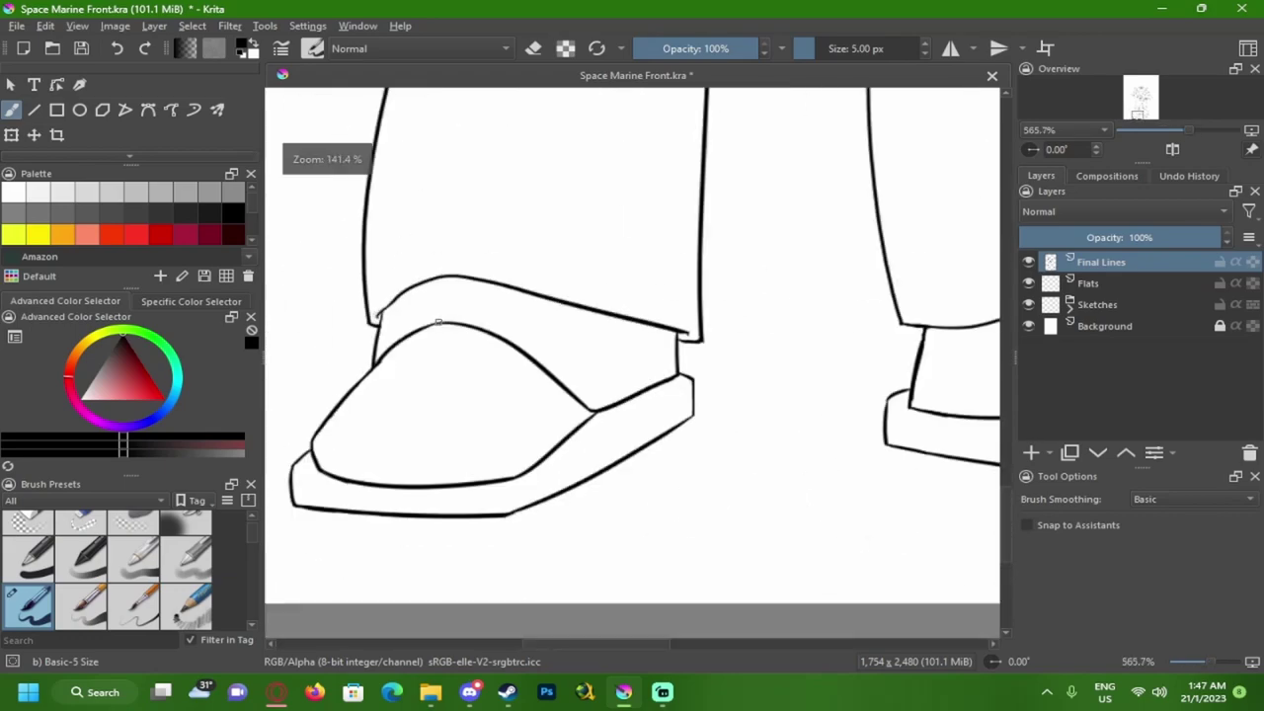
- Save the drawing and lock the Final Lines layer
scroll(437, 322, down, 5)
key(ctrl+s)
click(1221, 262)
- Save the drawing, then unlock the Final Lines layer and turn on horizontal mirroring for the chest skull
drag(810, 252, 764, 352)
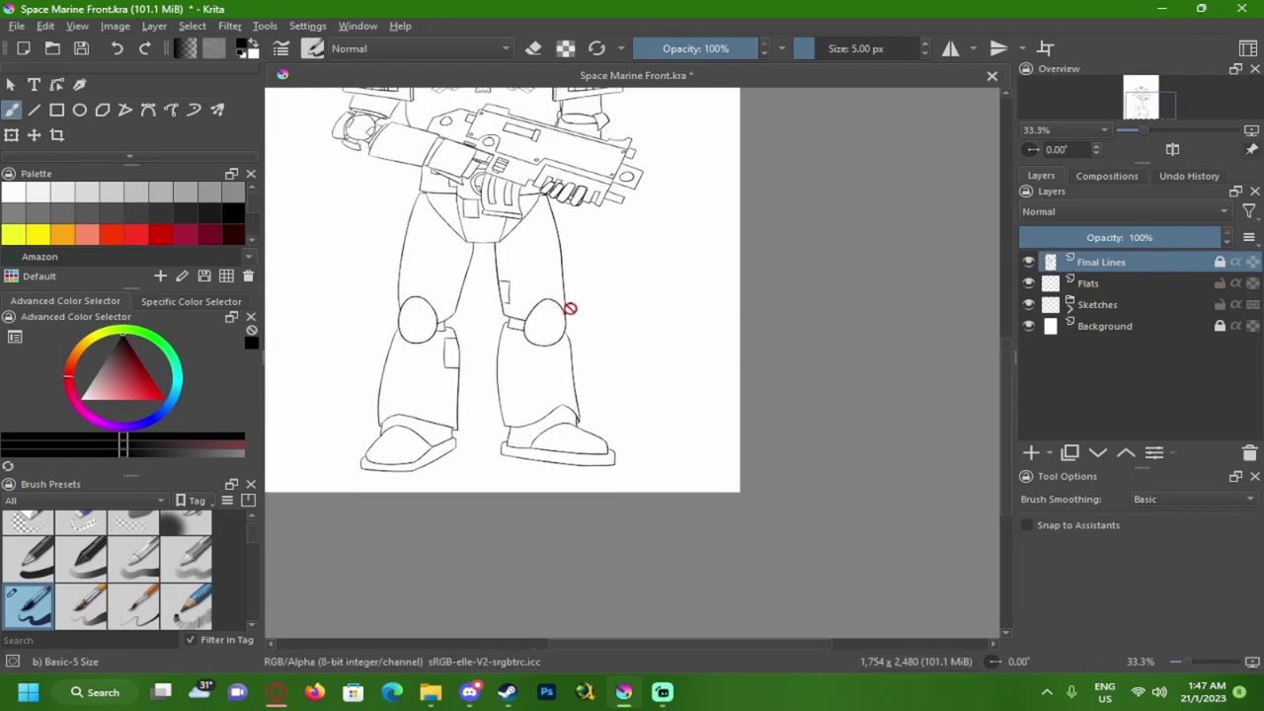
drag(544, 318, 638, 462)
scroll(607, 564, up, 5)
scroll(598, 483, down, 7)
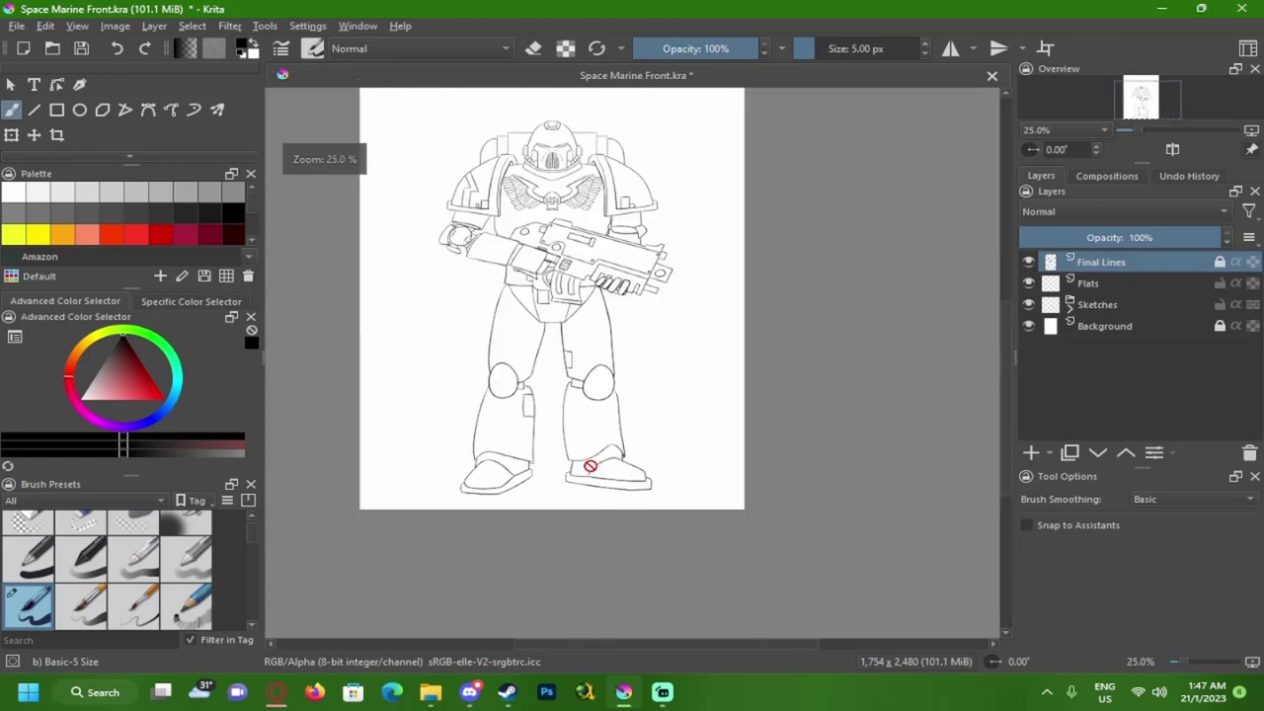
scroll(564, 337, up, 1)
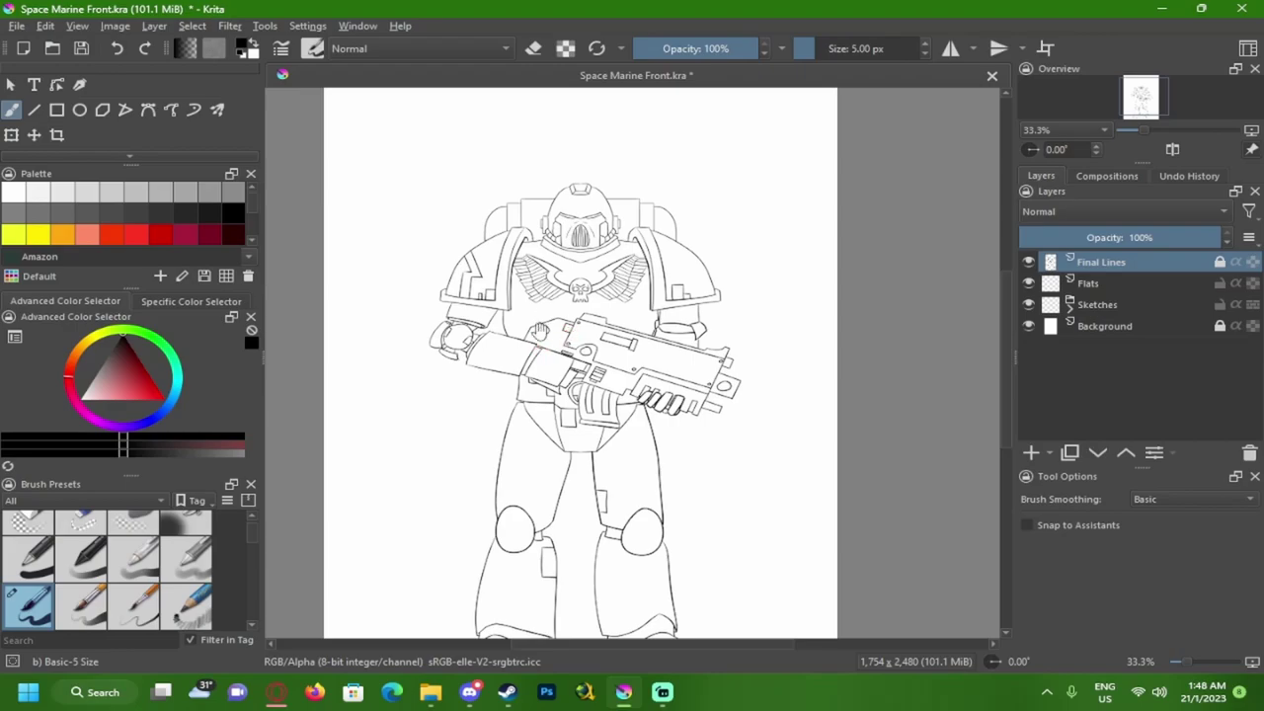
scroll(570, 333, up, 2)
scroll(567, 342, up, 7)
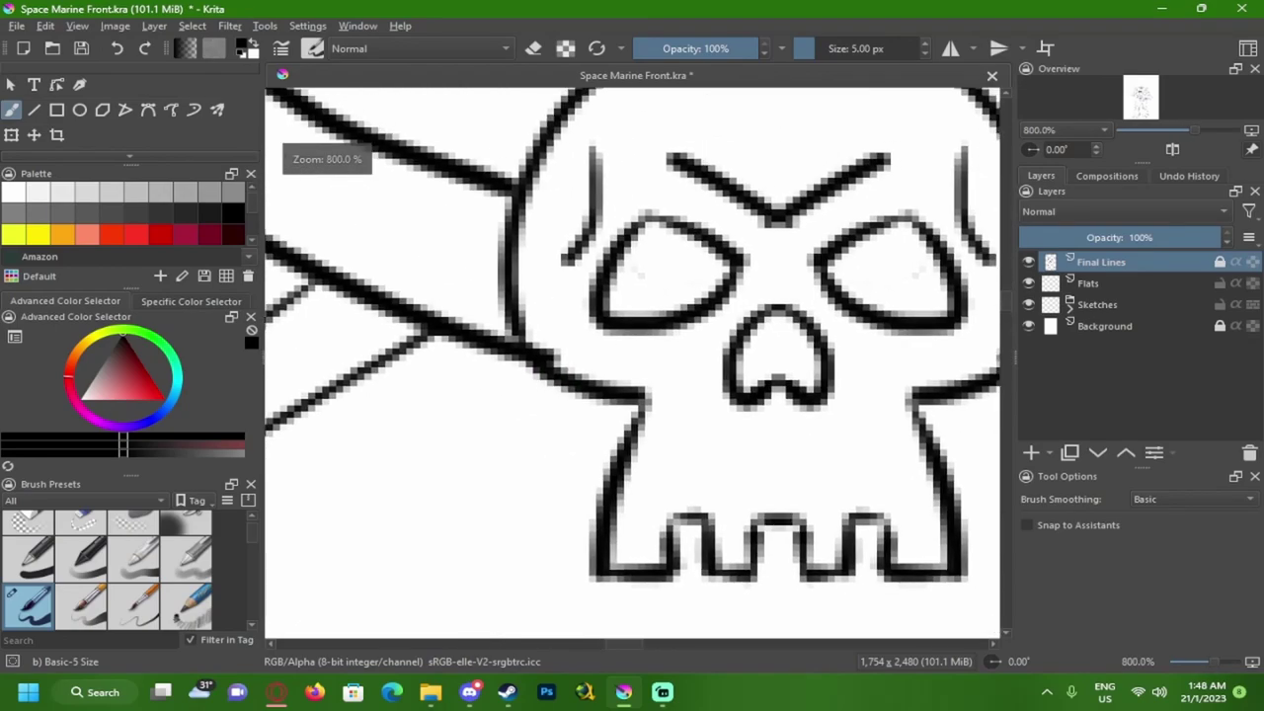
key(ctrl+s)
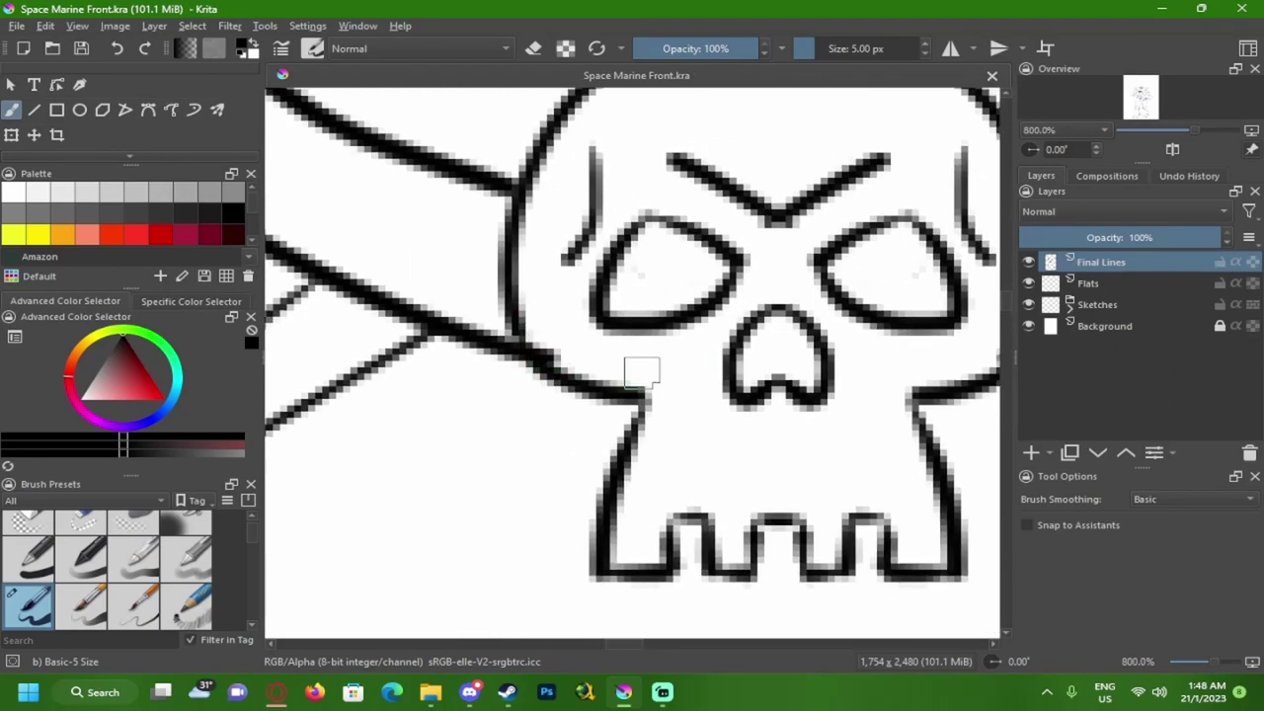
click(950, 47)
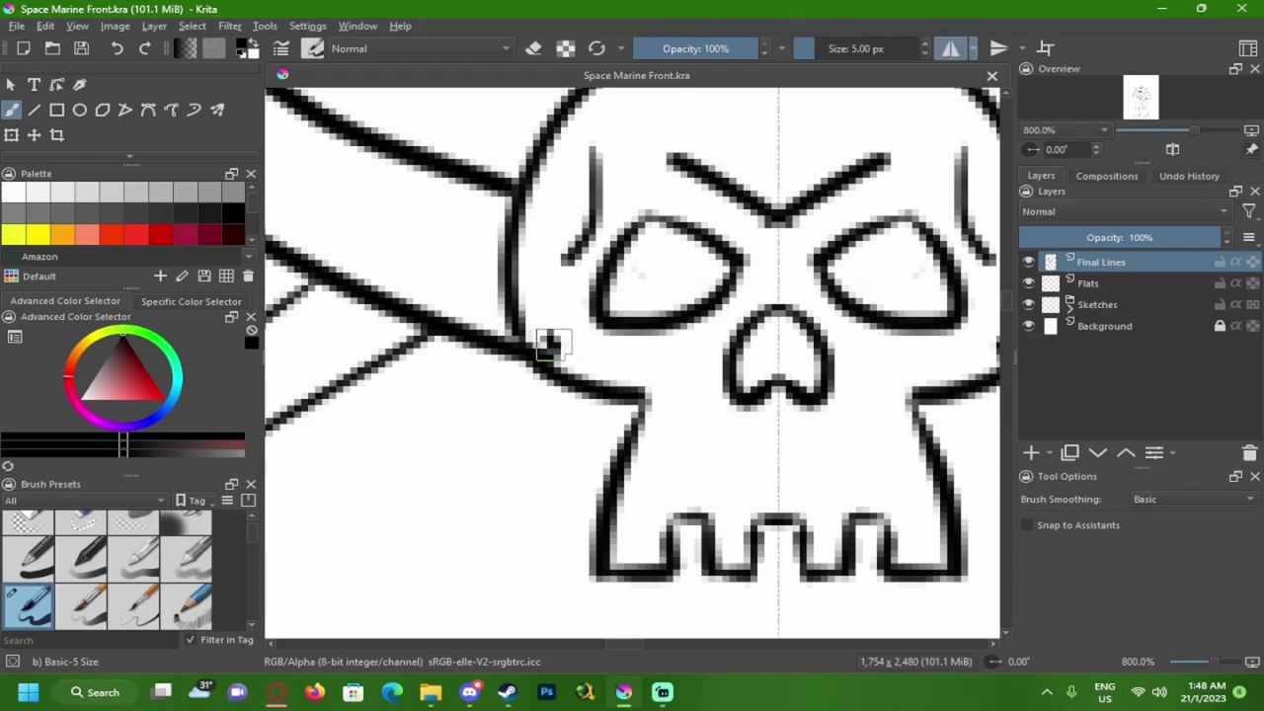
- Erase the stray pixels where the wing's lower line meets the skull outline and return to painting mode
key(e)
drag(553, 334, 550, 350)
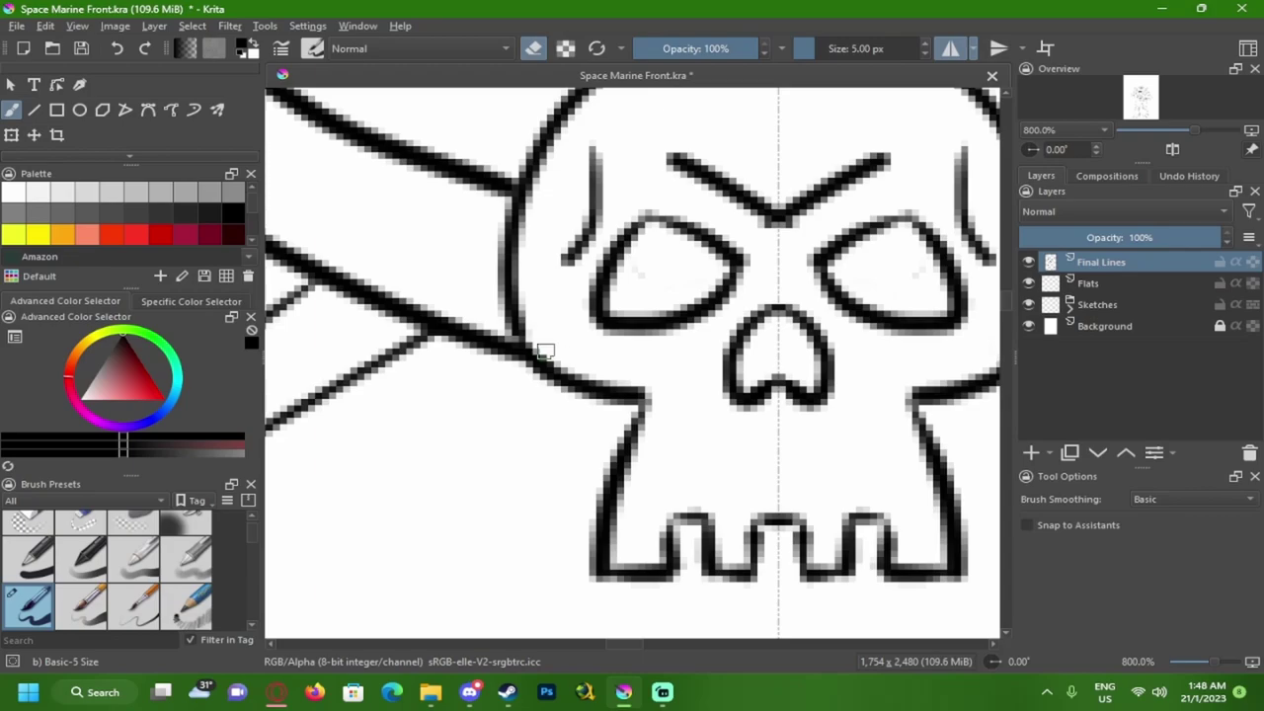
scroll(572, 358, down, 4)
scroll(570, 383, up, 6)
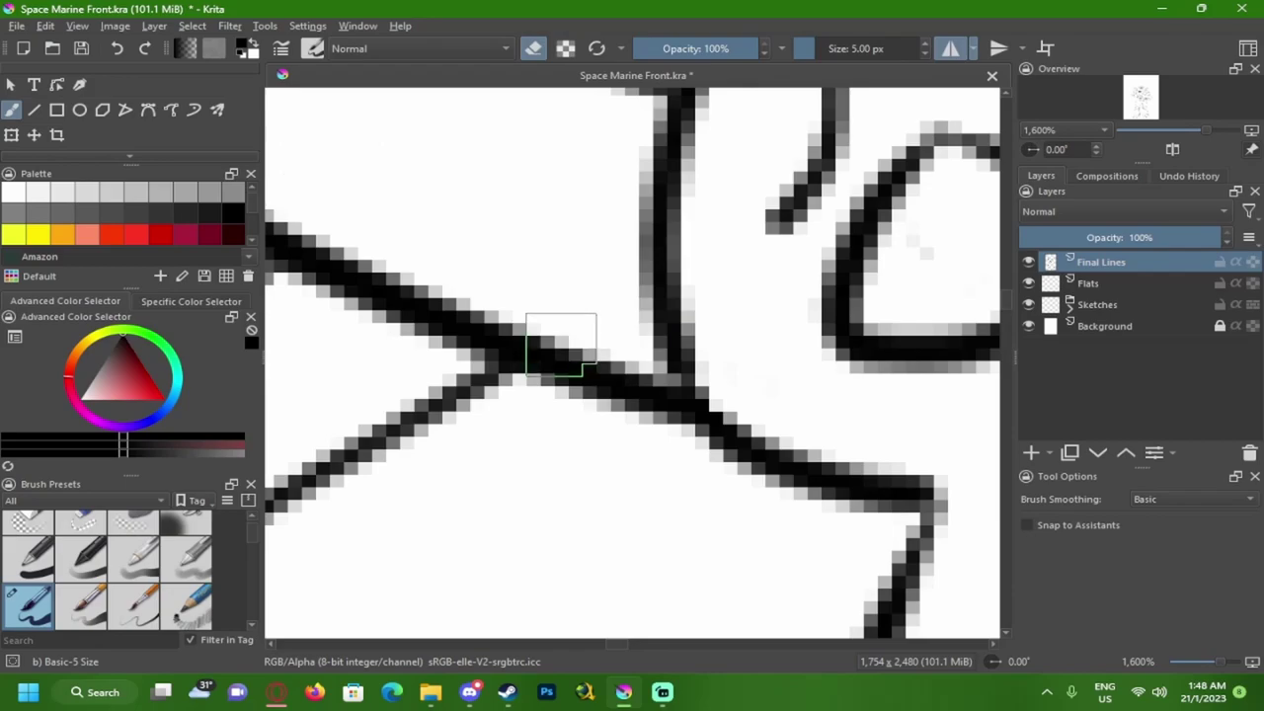
drag(558, 343, 504, 326)
key(e)
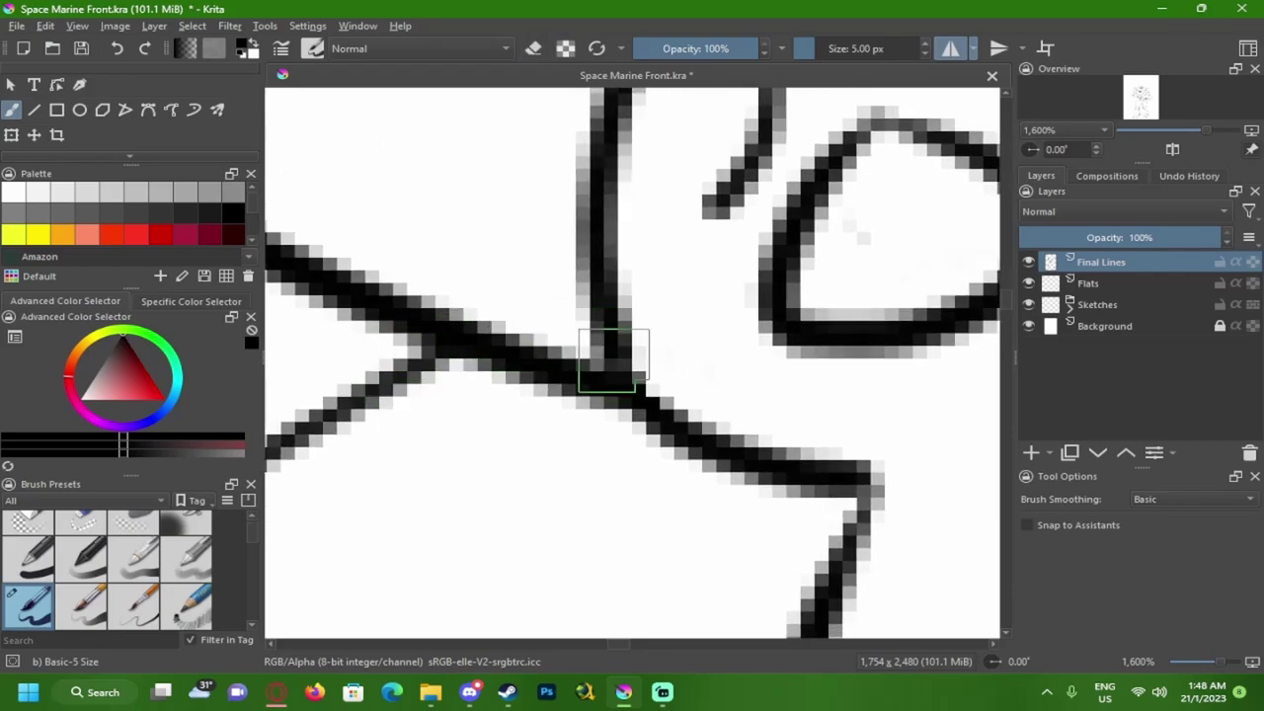
scroll(608, 391, down, 7)
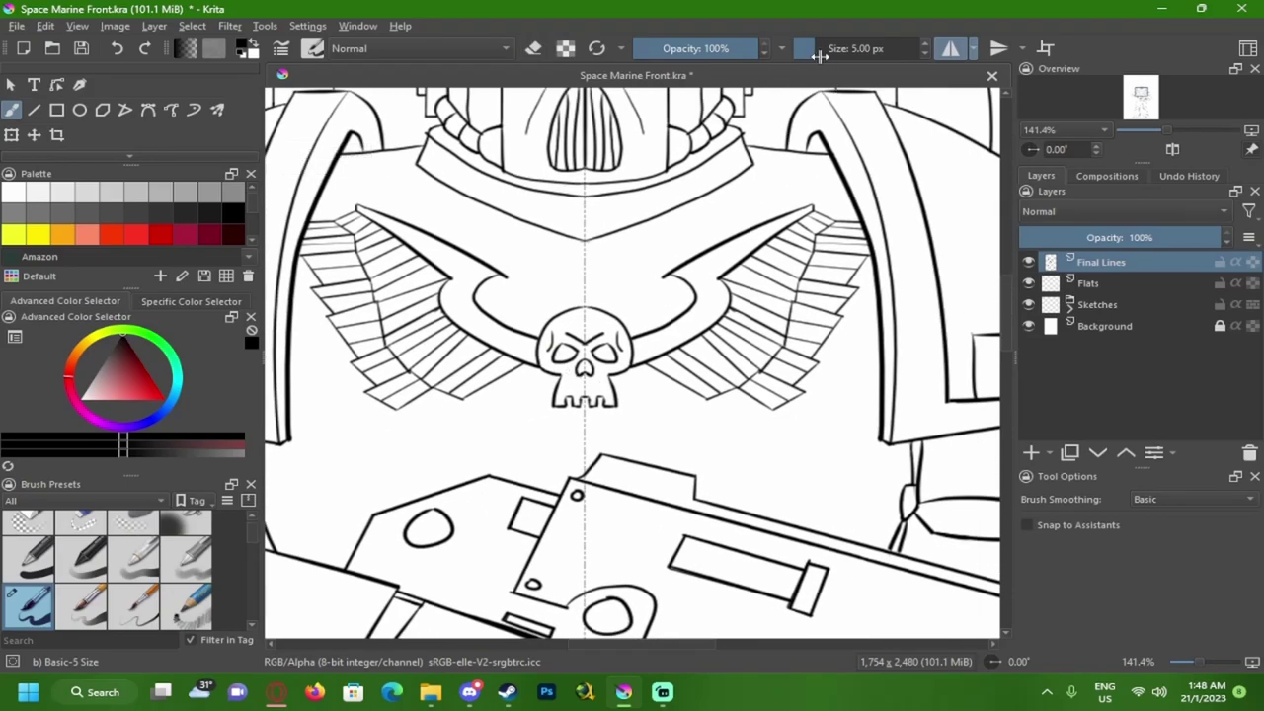
- Turn off horizontal mirroring and save the drawing
click(948, 48)
key(ctrl+s)
scroll(632, 365, down, 3)
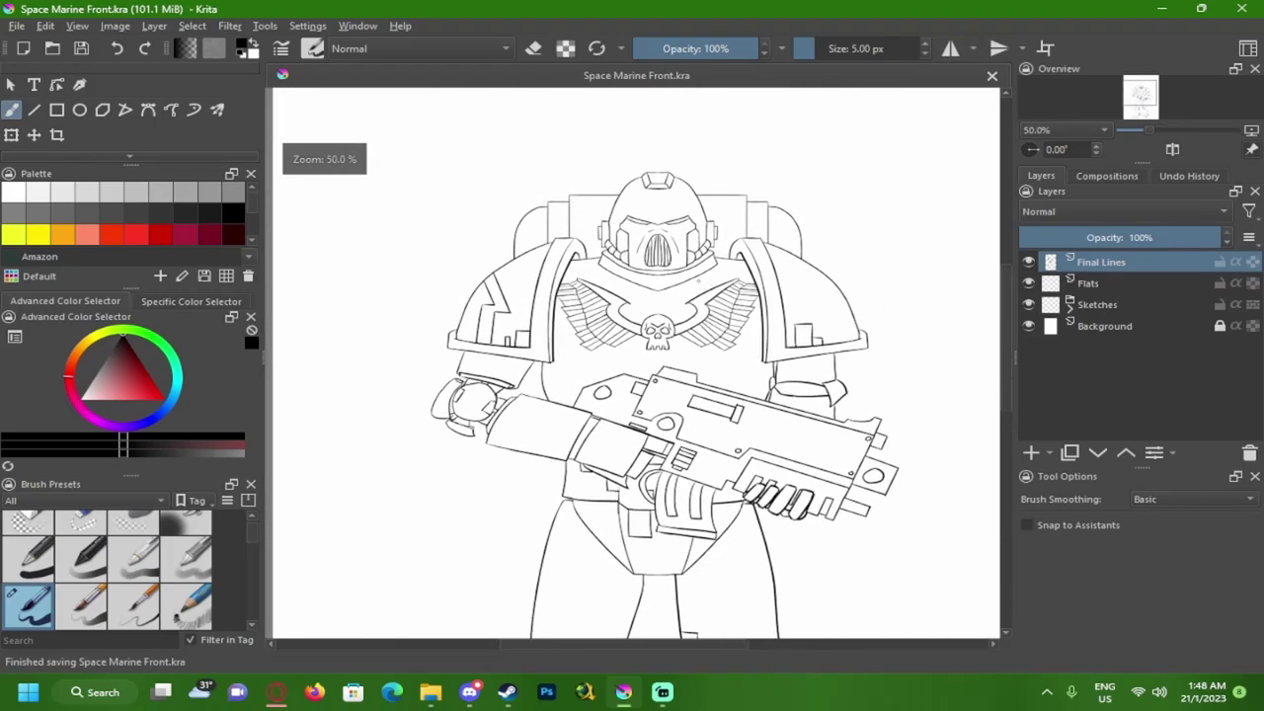
- Lock the Final Lines layer and add a new paint layer above it
scroll(691, 287, up, 6)
scroll(500, 342, down, 6)
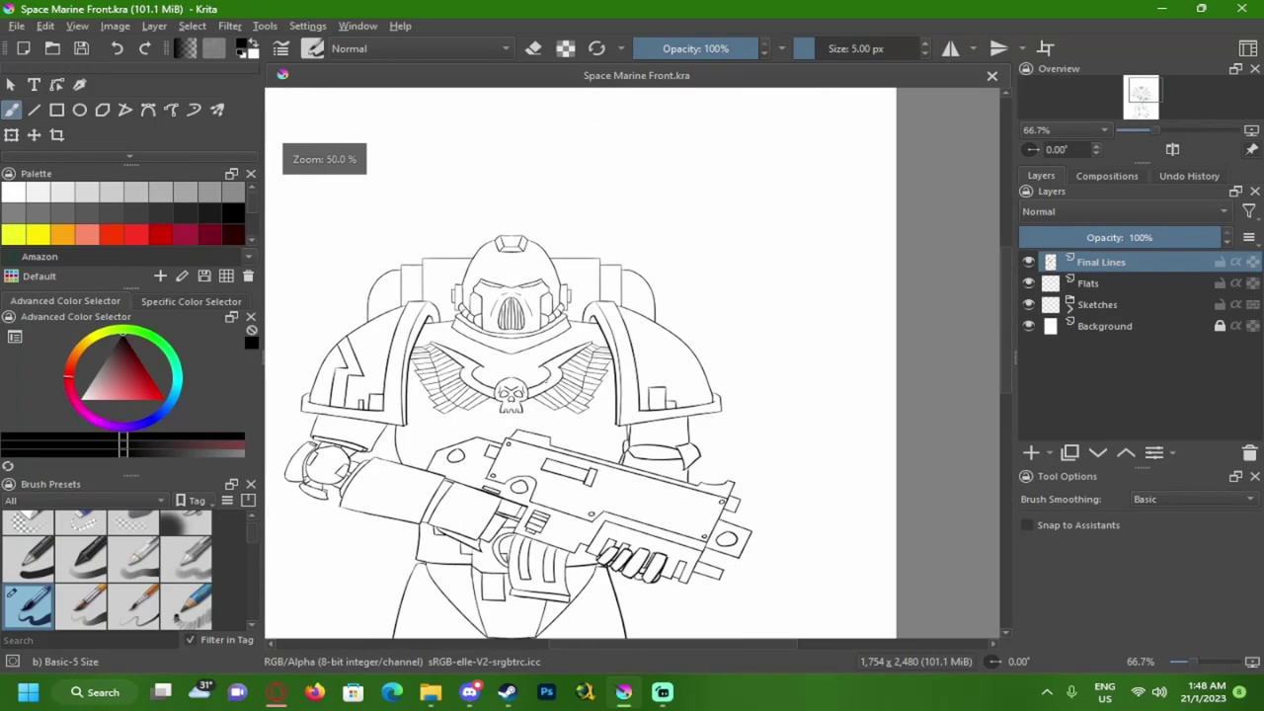
scroll(622, 384, down, 2)
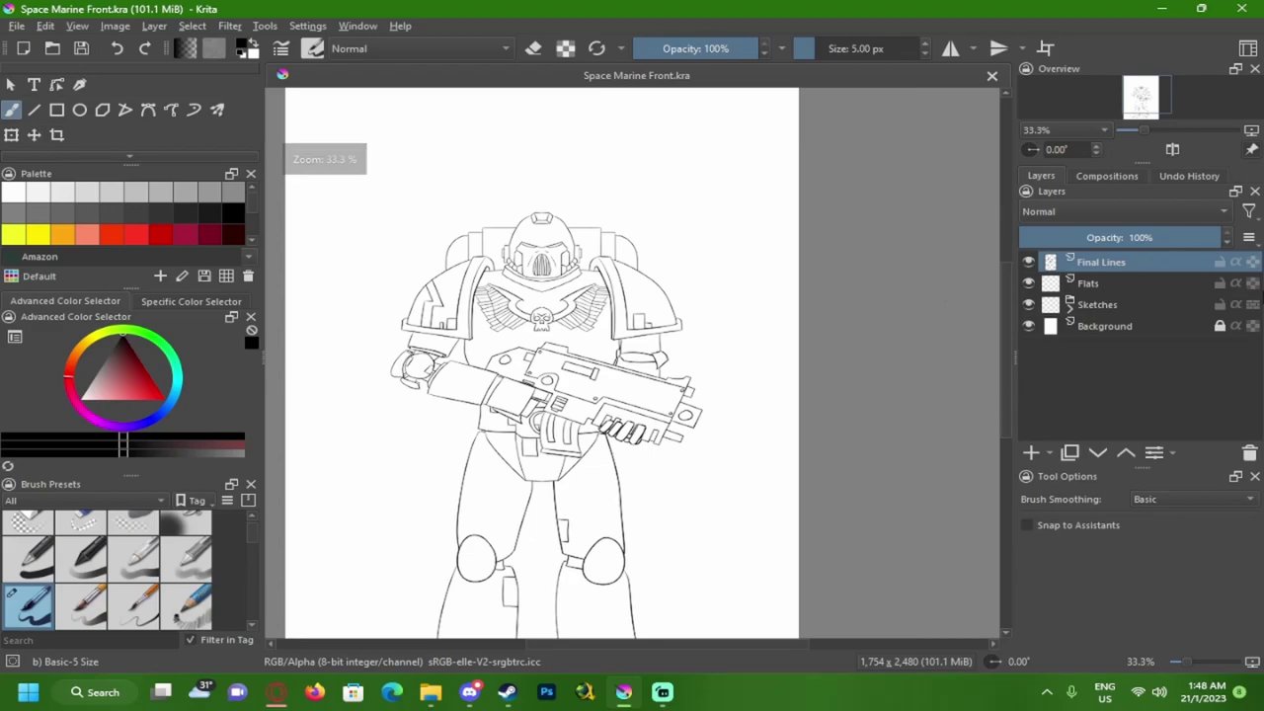
drag(751, 325, 758, 355)
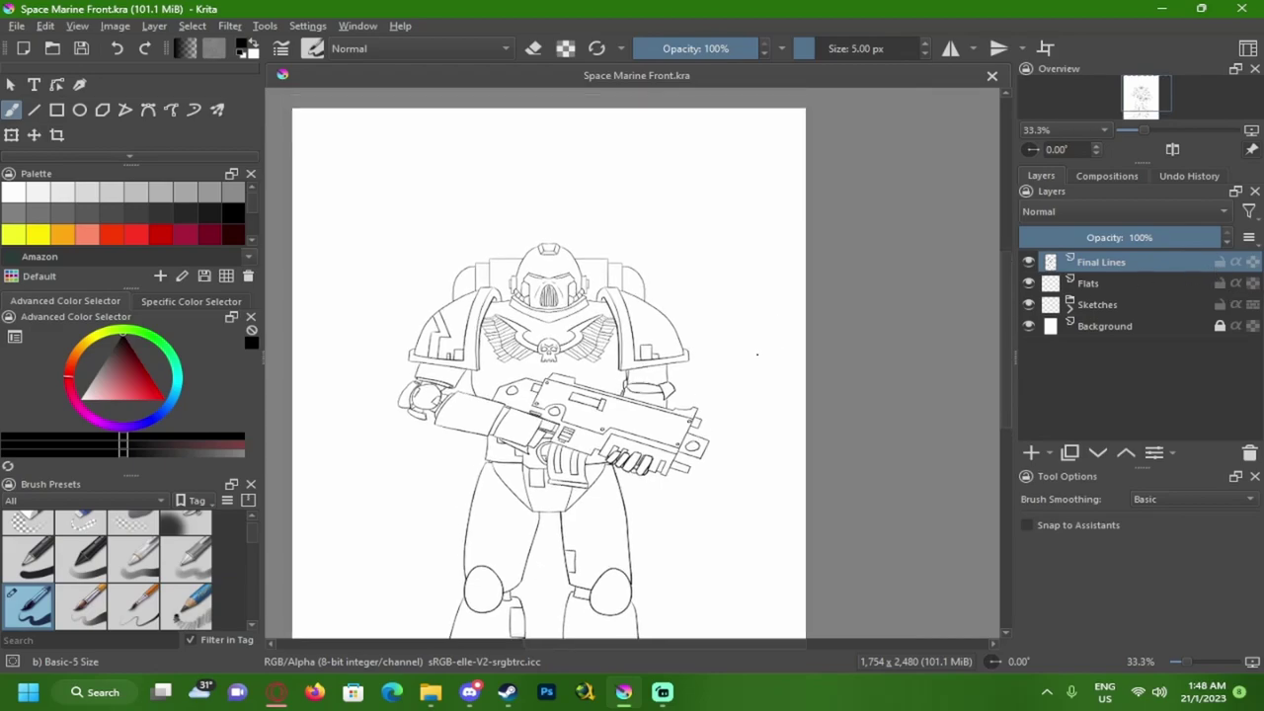
click(1219, 262)
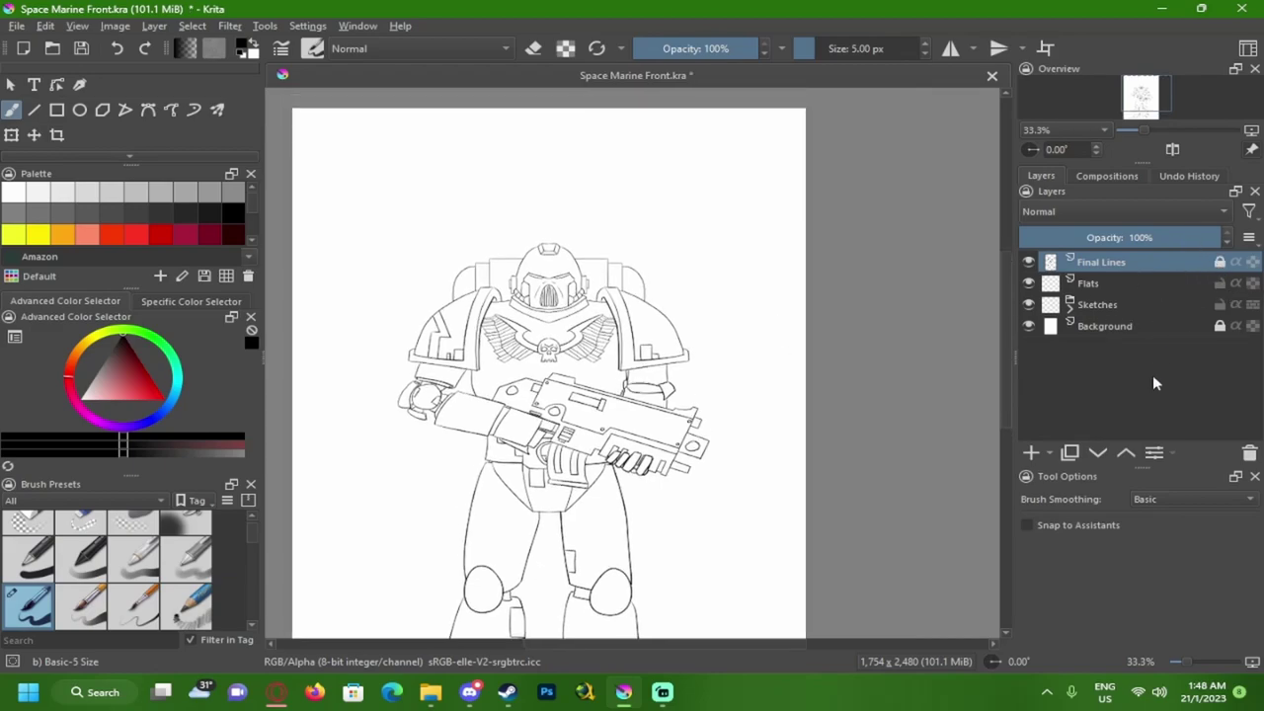
click(1031, 451)
scroll(563, 212, up, 2)
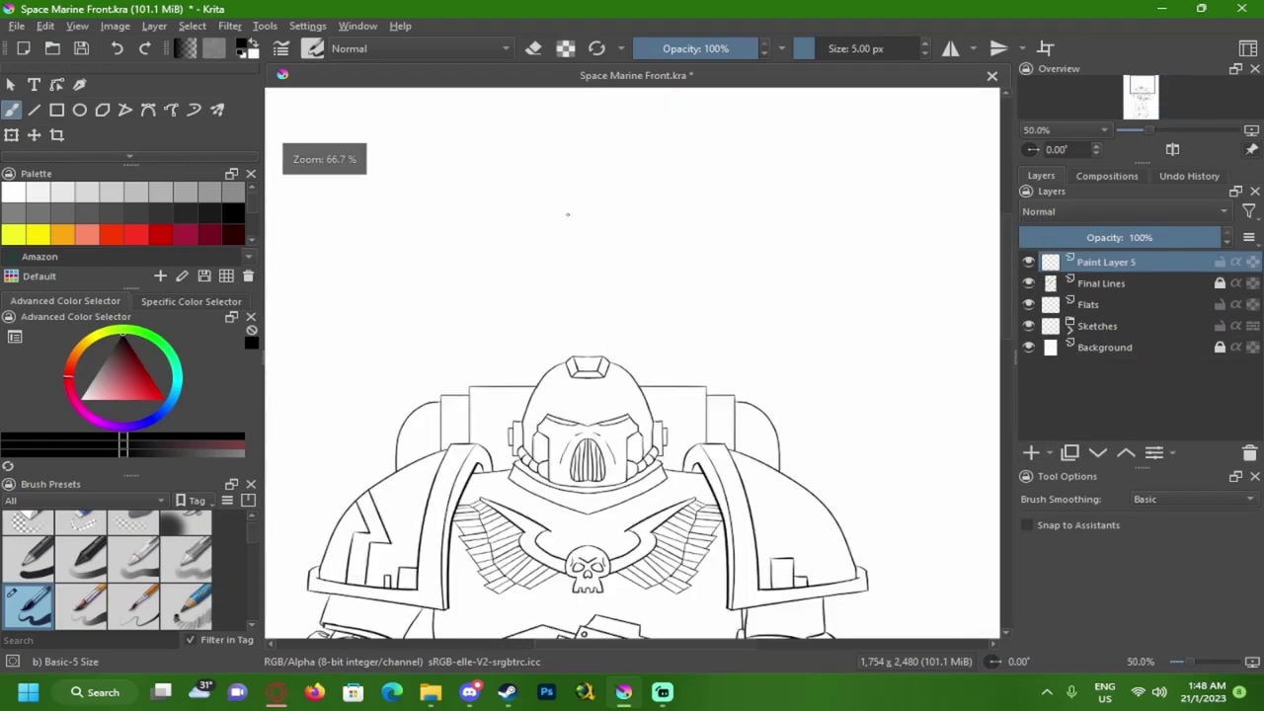
mouse_move(508, 124)
mouse_down()
mouse_move(523, 155)
mouse_move(553, 149)
mouse_move(526, 149)
mouse_move(544, 148)
mouse_move(584, 195)
mouse_up()
key(ctrl+z)
key(ctrl+z)
key(ctrl+z)
key(ctrl+z)
- Handwrite "Light" with a downward arrow above the helmet on the new layer, and lock that layer
mouse_move(485, 154)
mouse_down()
mouse_move(504, 175)
mouse_move(528, 178)
mouse_up()
click(556, 169)
mouse_move(536, 171)
mouse_down()
mouse_move(570, 180)
mouse_move(541, 193)
mouse_up()
drag(583, 153, 594, 181)
mouse_move(614, 158)
mouse_down()
mouse_move(617, 183)
mouse_move(633, 169)
mouse_up()
drag(570, 203, 569, 245)
drag(543, 225, 604, 230)
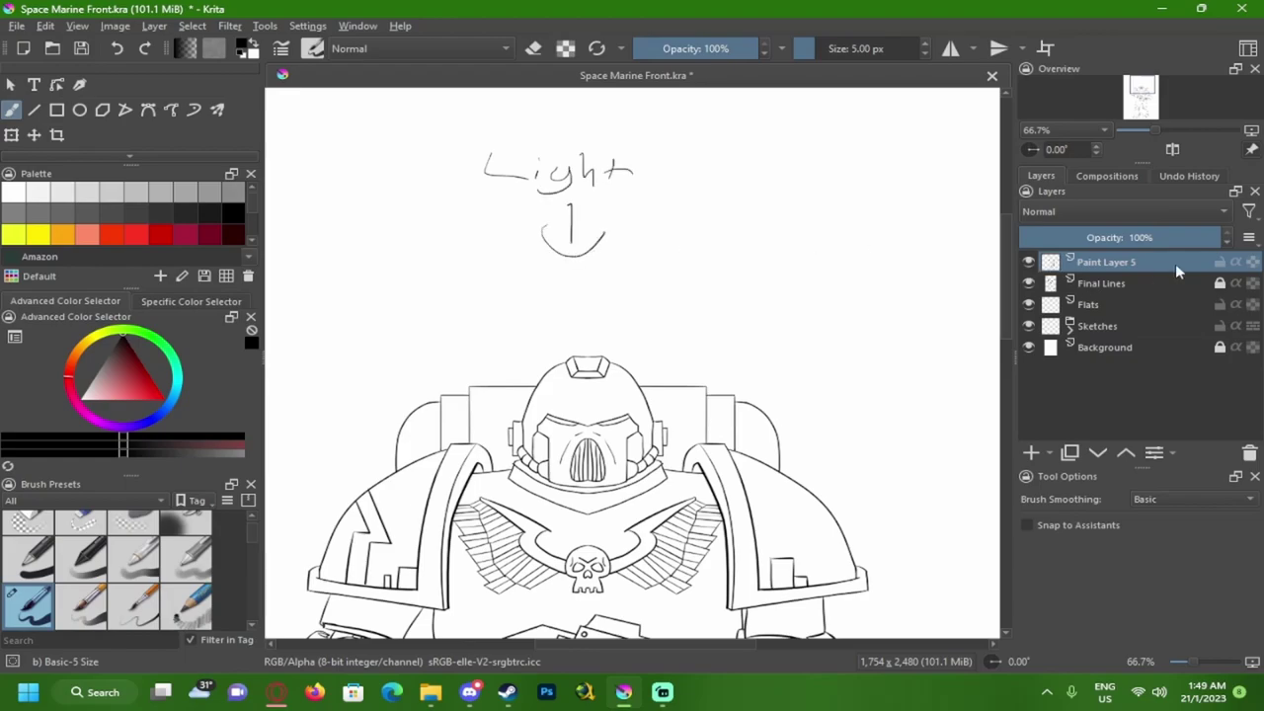
scroll(736, 226, down, 4)
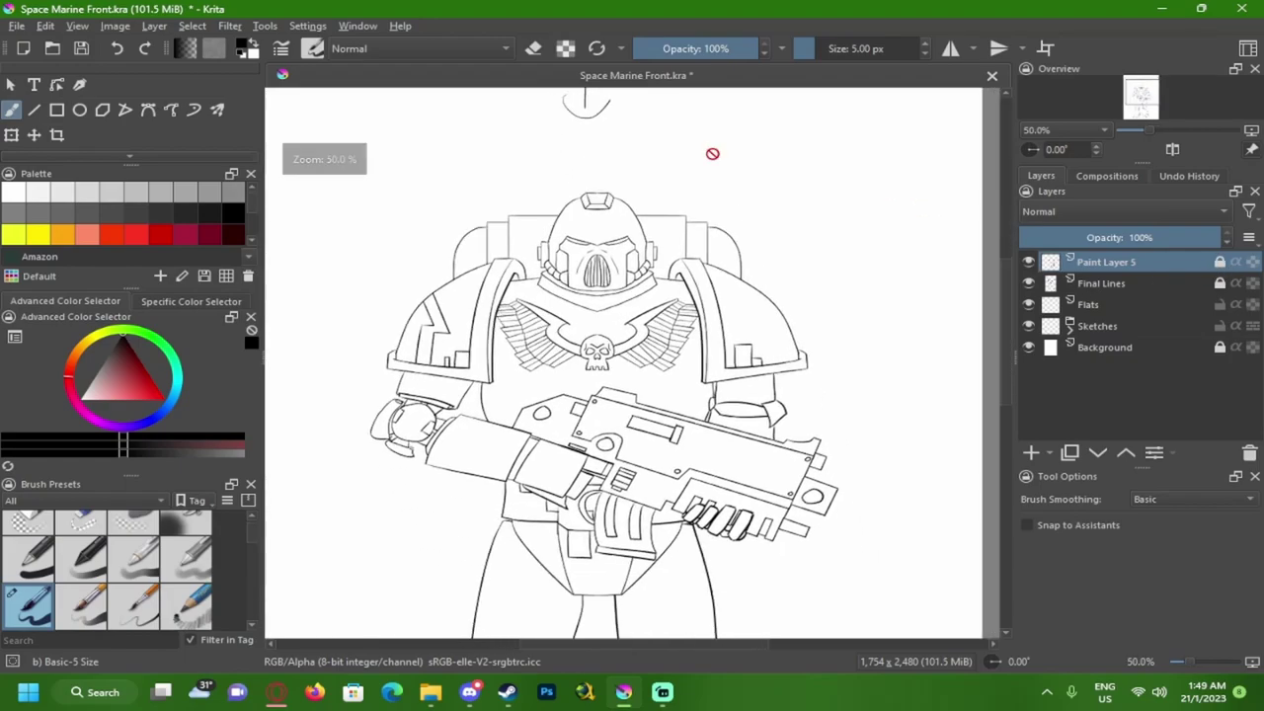
scroll(717, 161, up, 2)
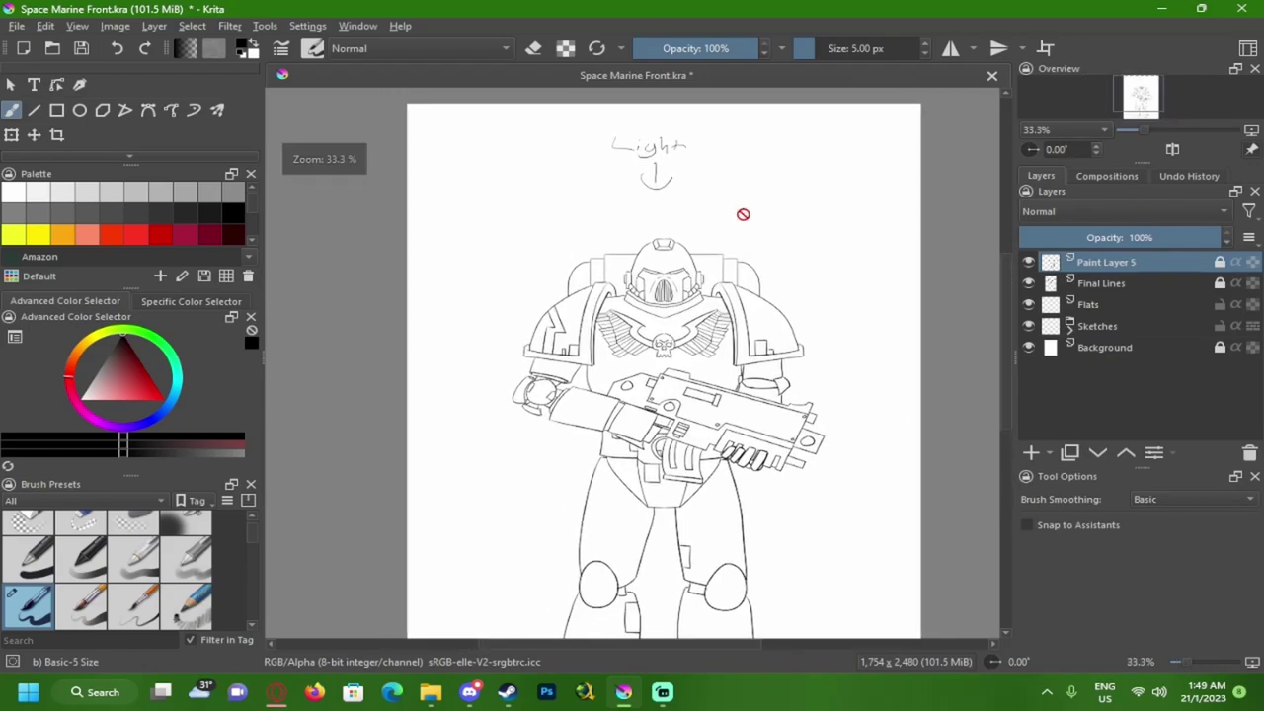
scroll(743, 214, up, 1)
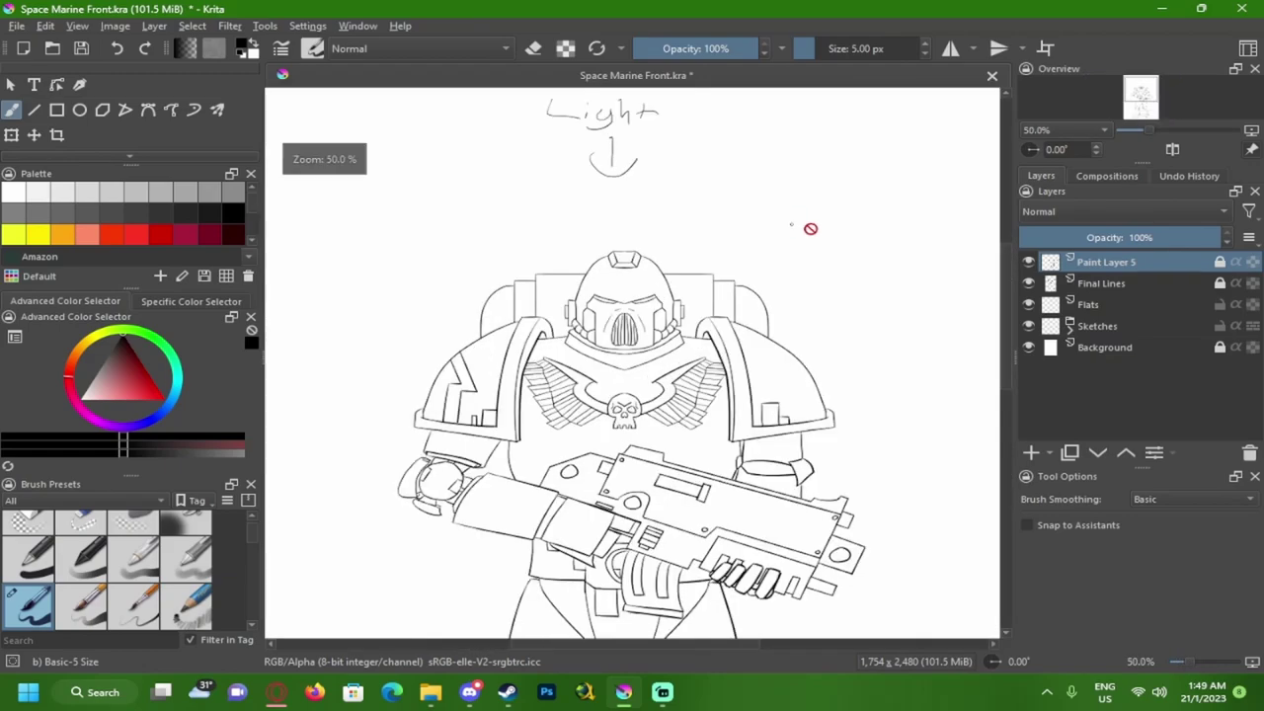
- Make the Flats layer active for colouring the figure
click(1087, 304)
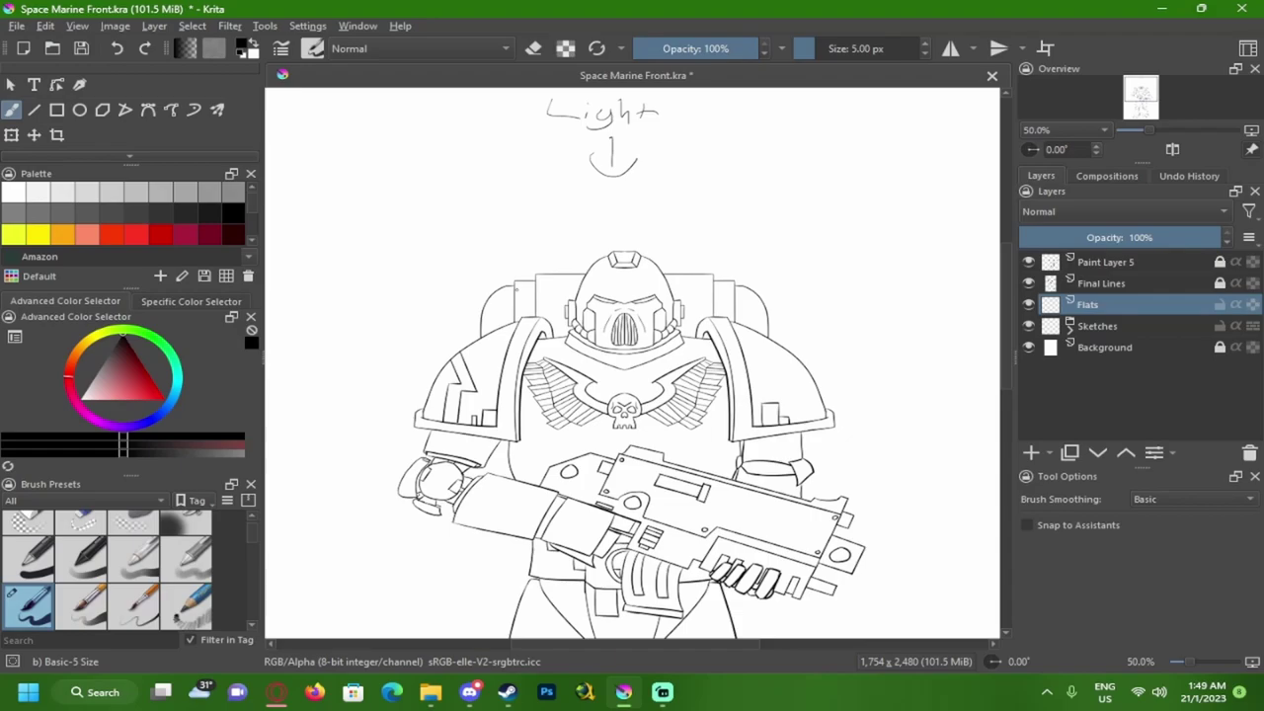
scroll(594, 213, down, 2)
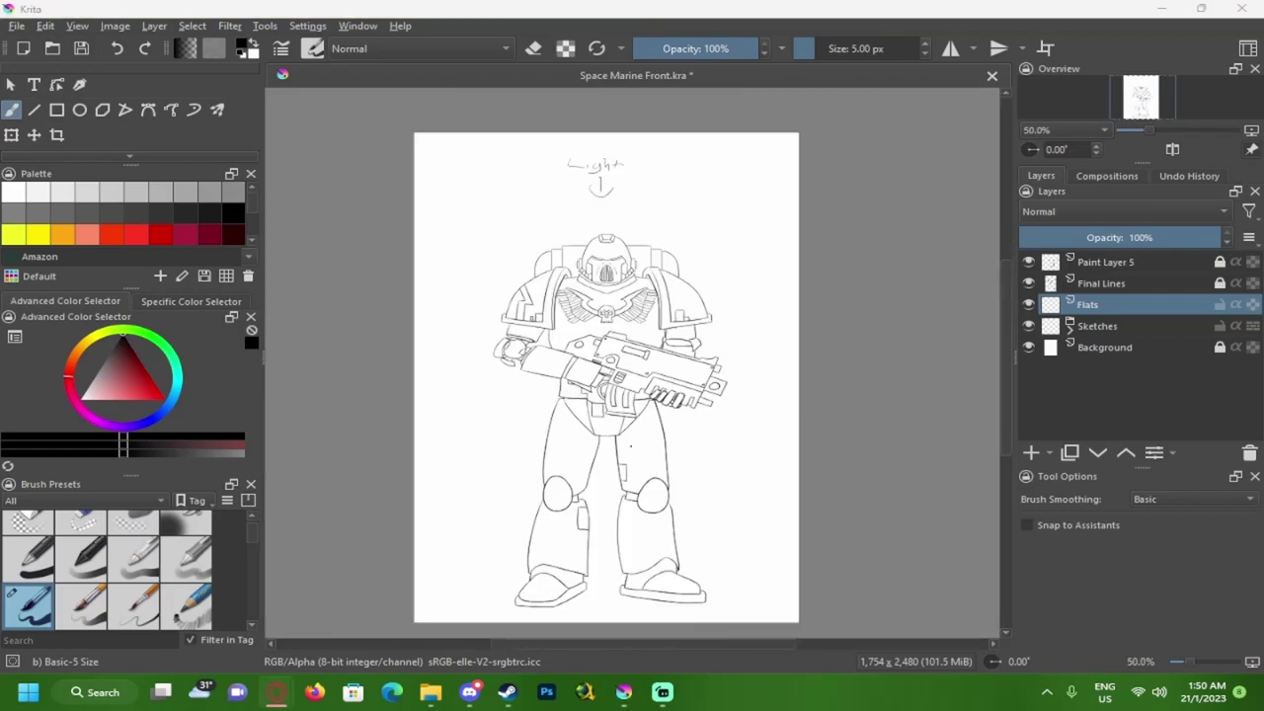
drag(752, 439, 754, 465)
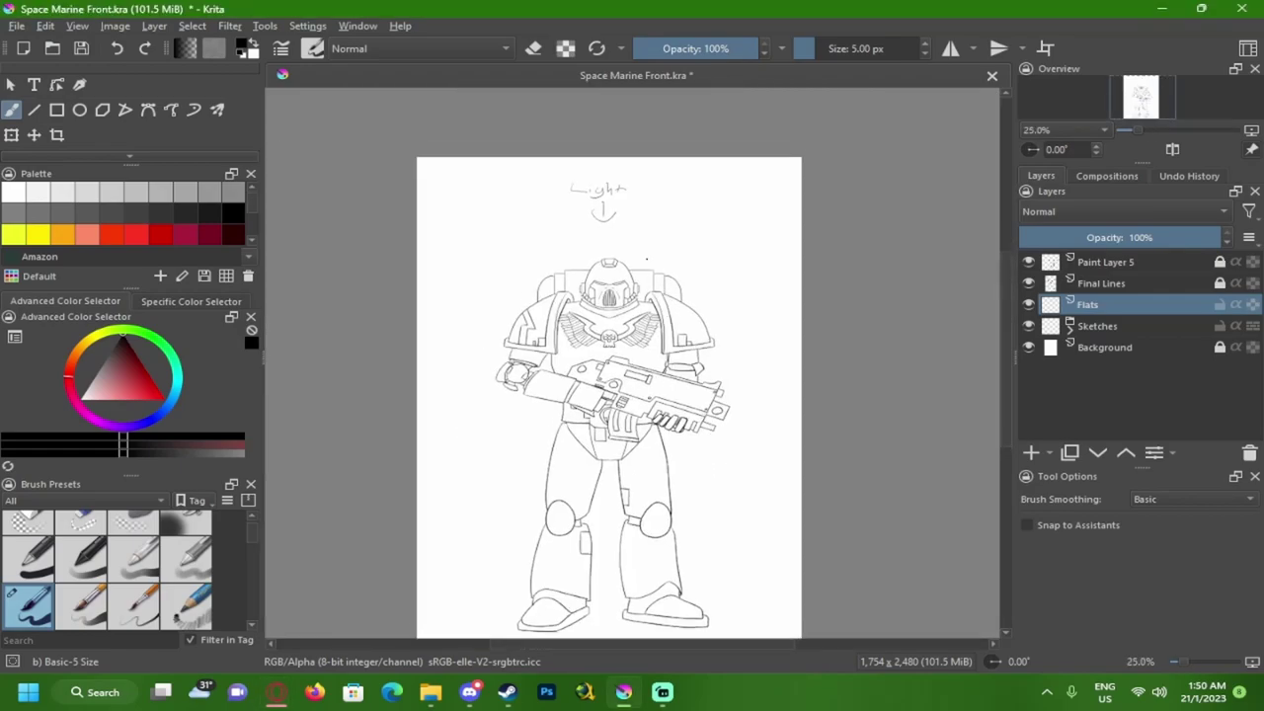
key(1)
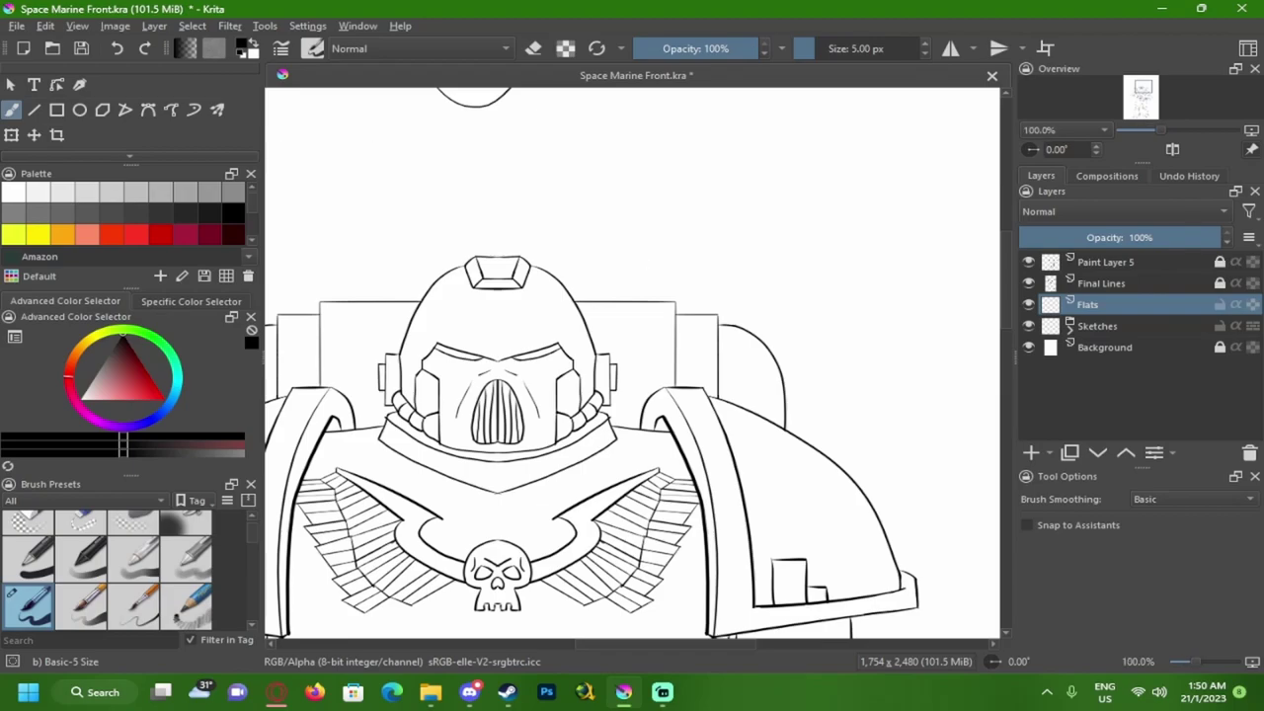
key(alt+Tab)
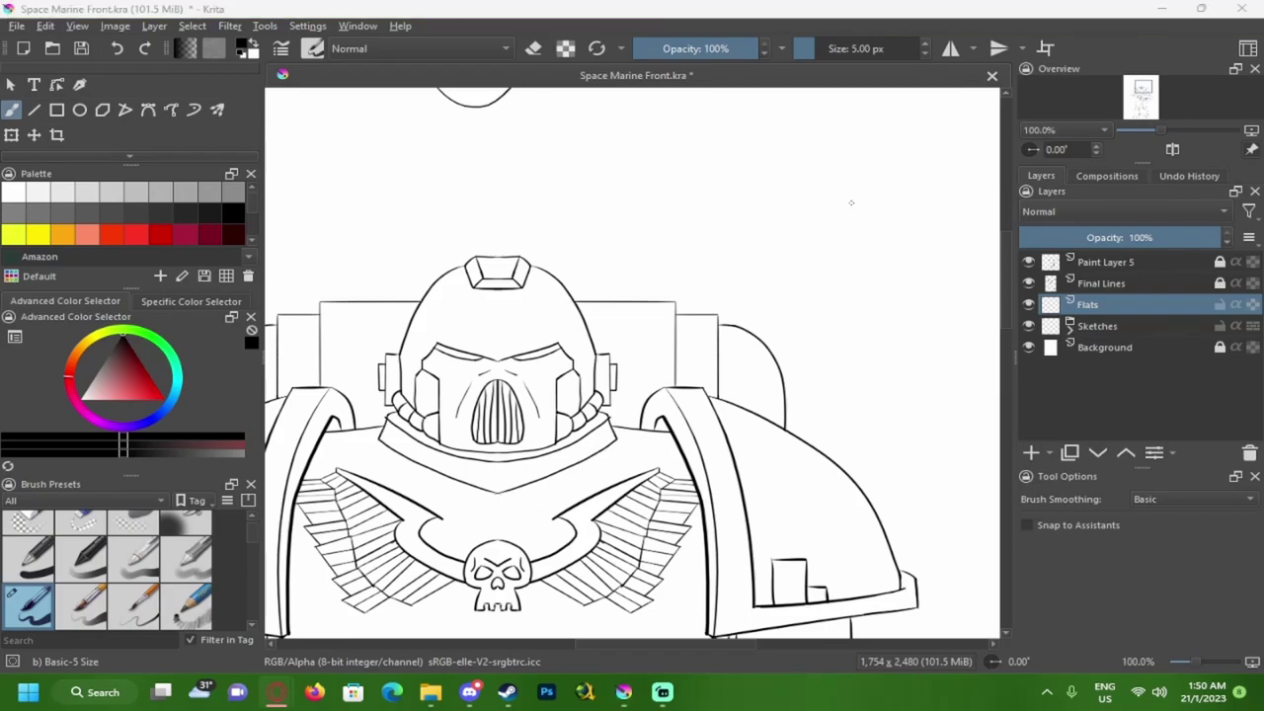
key(minus)
key(minus)
key(minus)
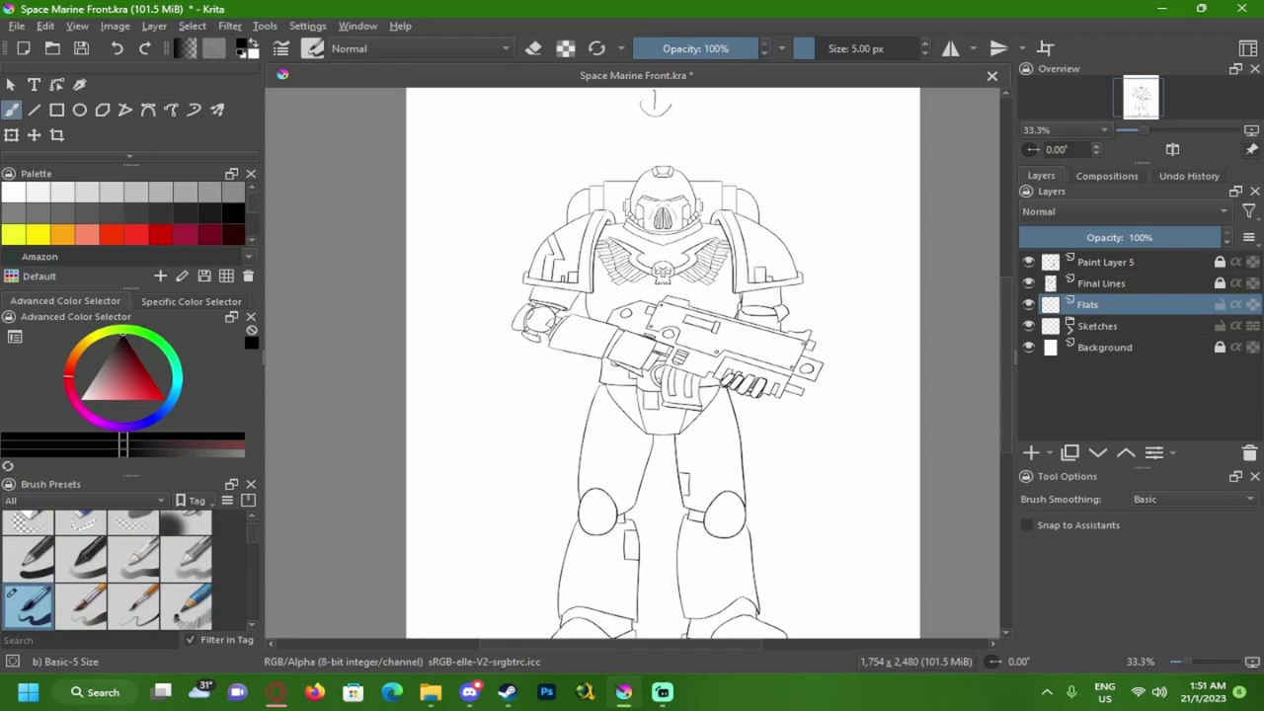
key(alt+Tab)
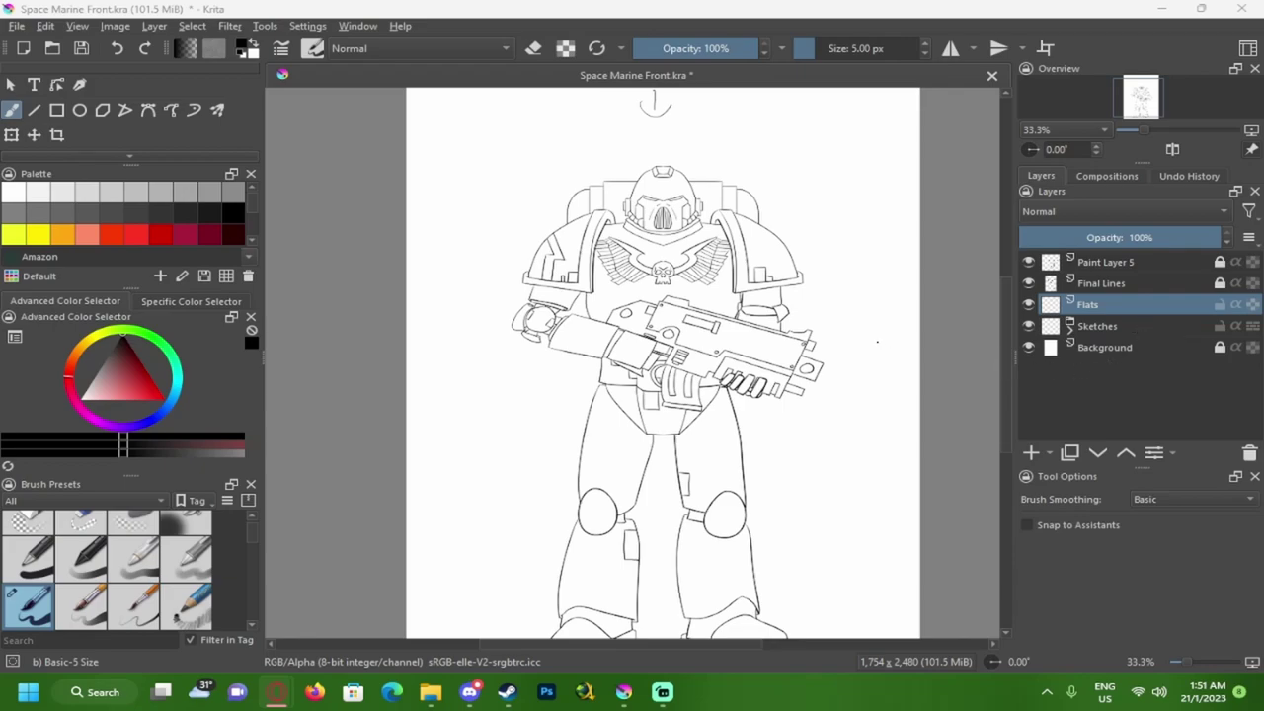
- Try to fill the chest plate with dark red using the Fill tool, and undo the fill
scroll(146, 110, down, 2)
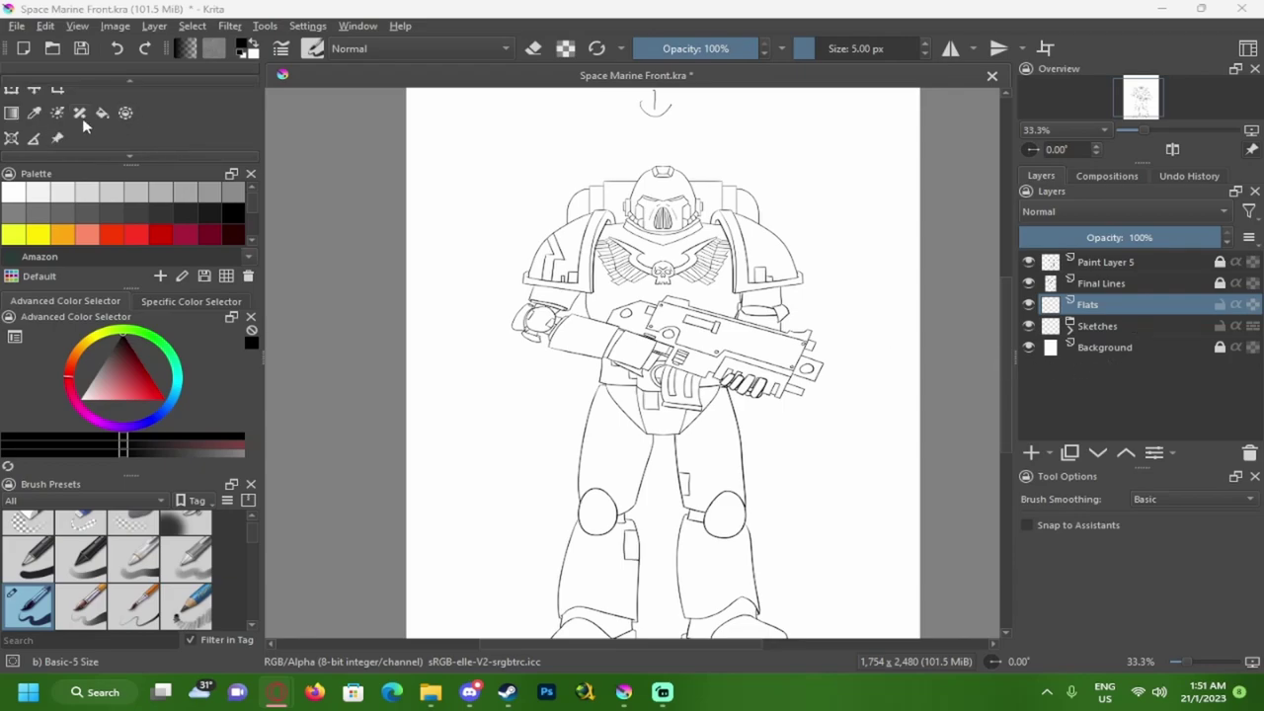
click(100, 114)
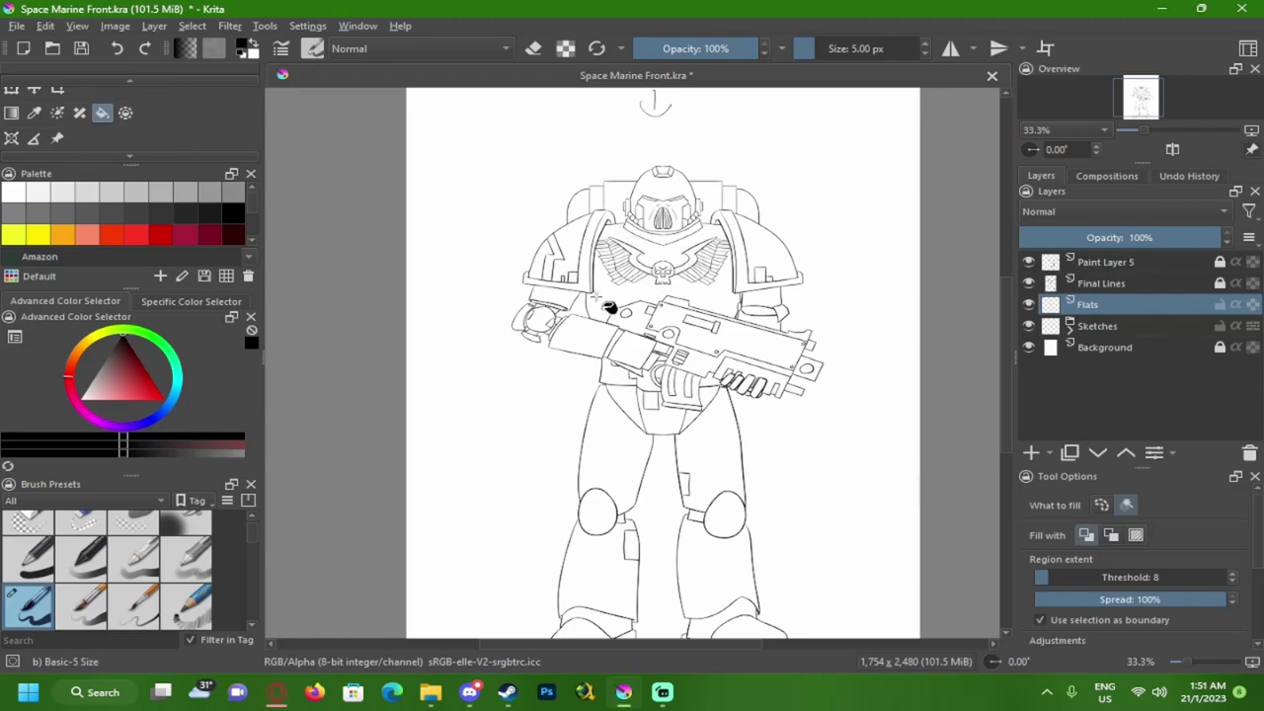
click(138, 378)
click(612, 293)
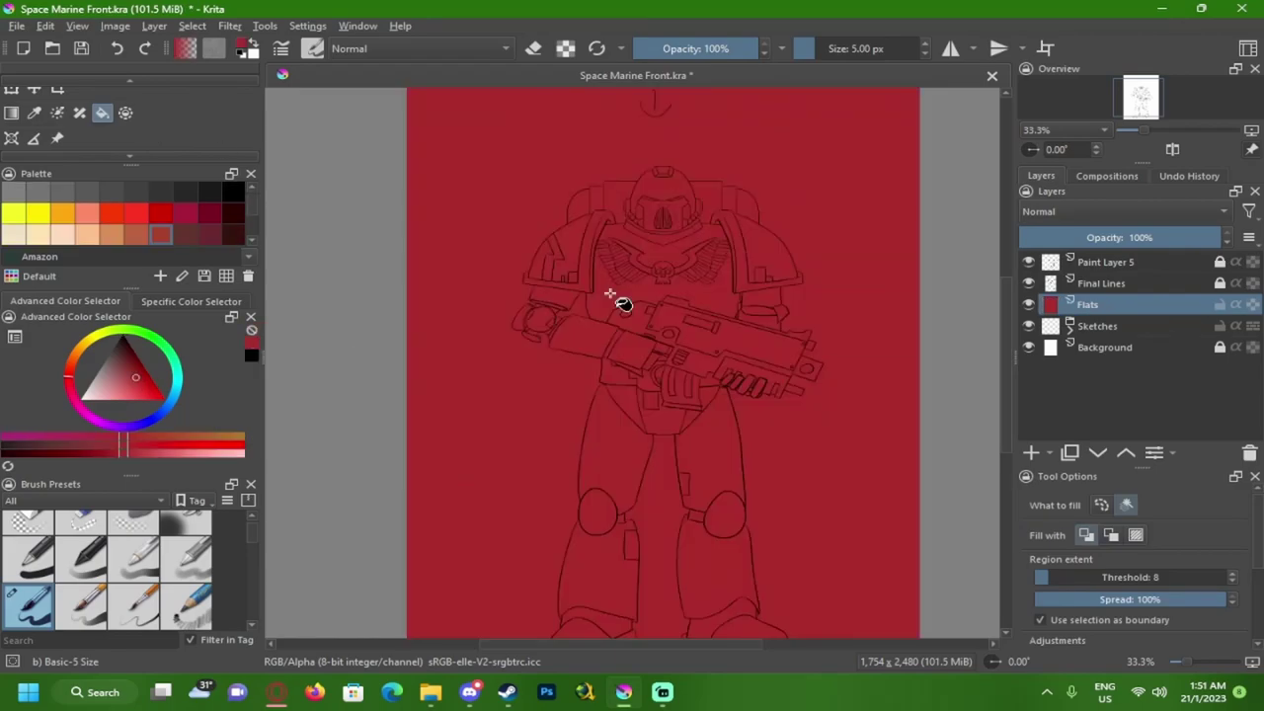
key(ctrl+z)
scroll(667, 303, up, 2)
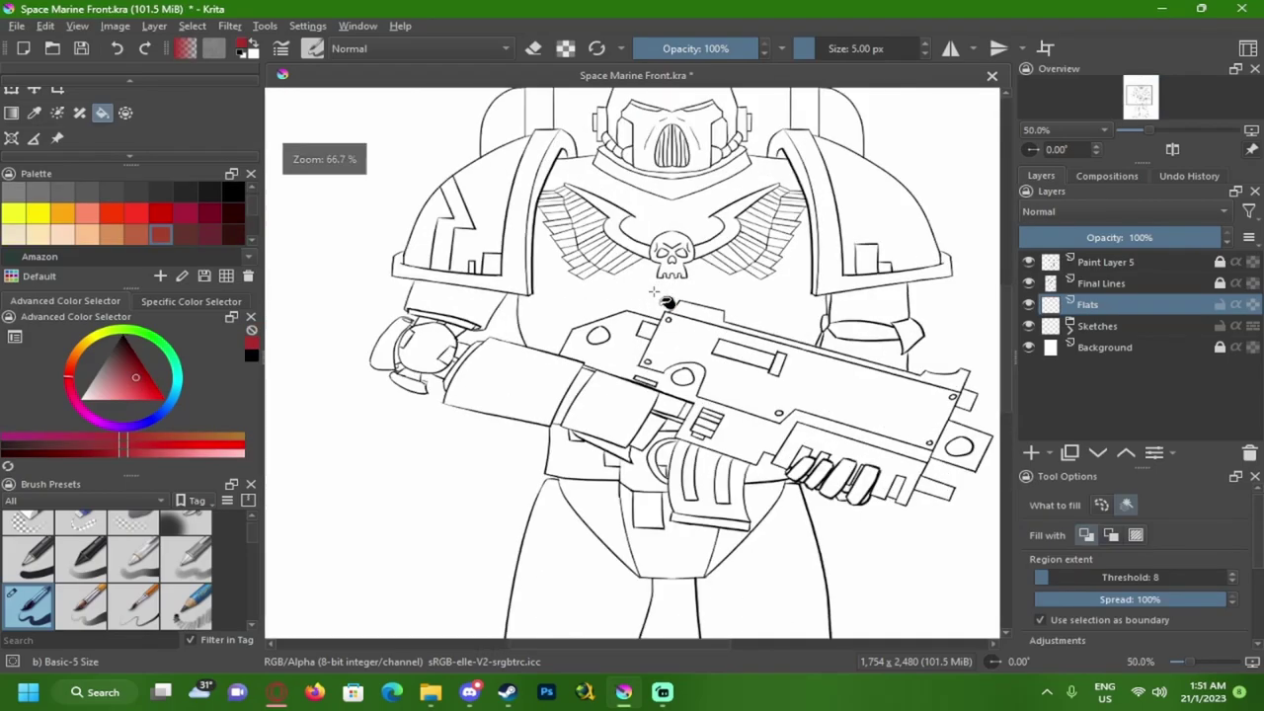
scroll(667, 303, down, 1)
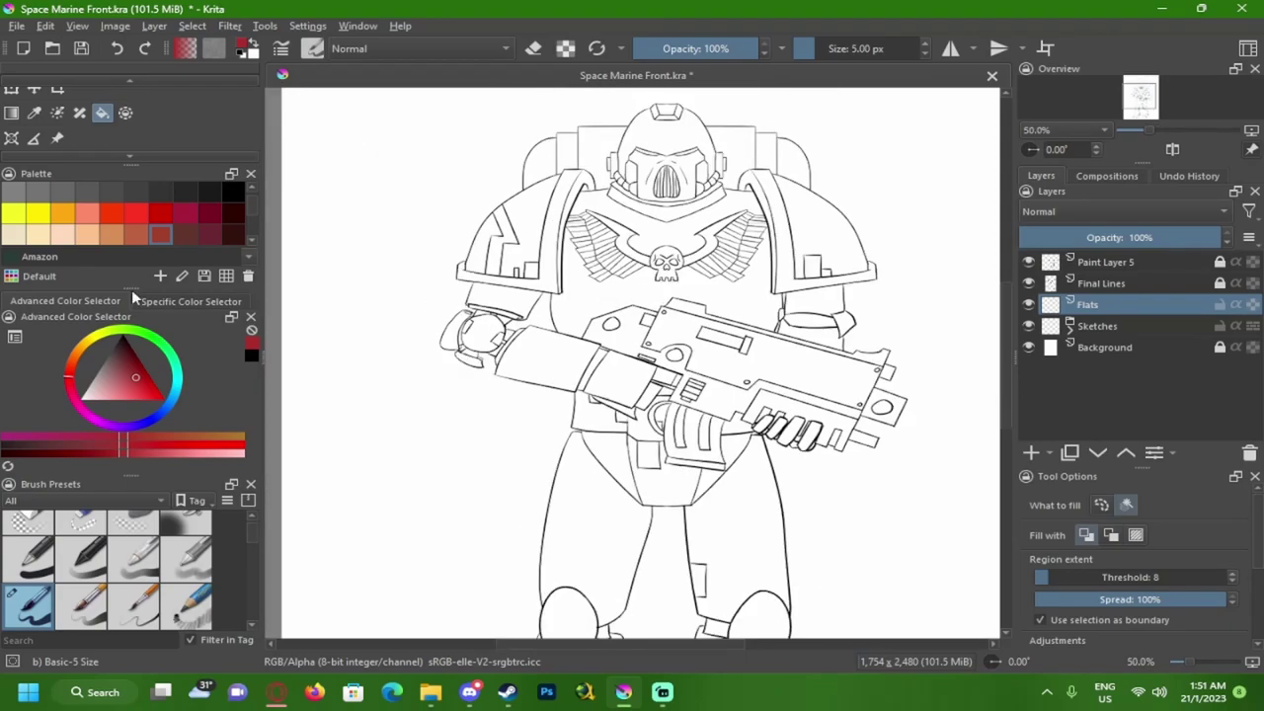
- Try to select the chest plate on the Flats layer with the Contiguous Selection tool
scroll(140, 153, down, 1)
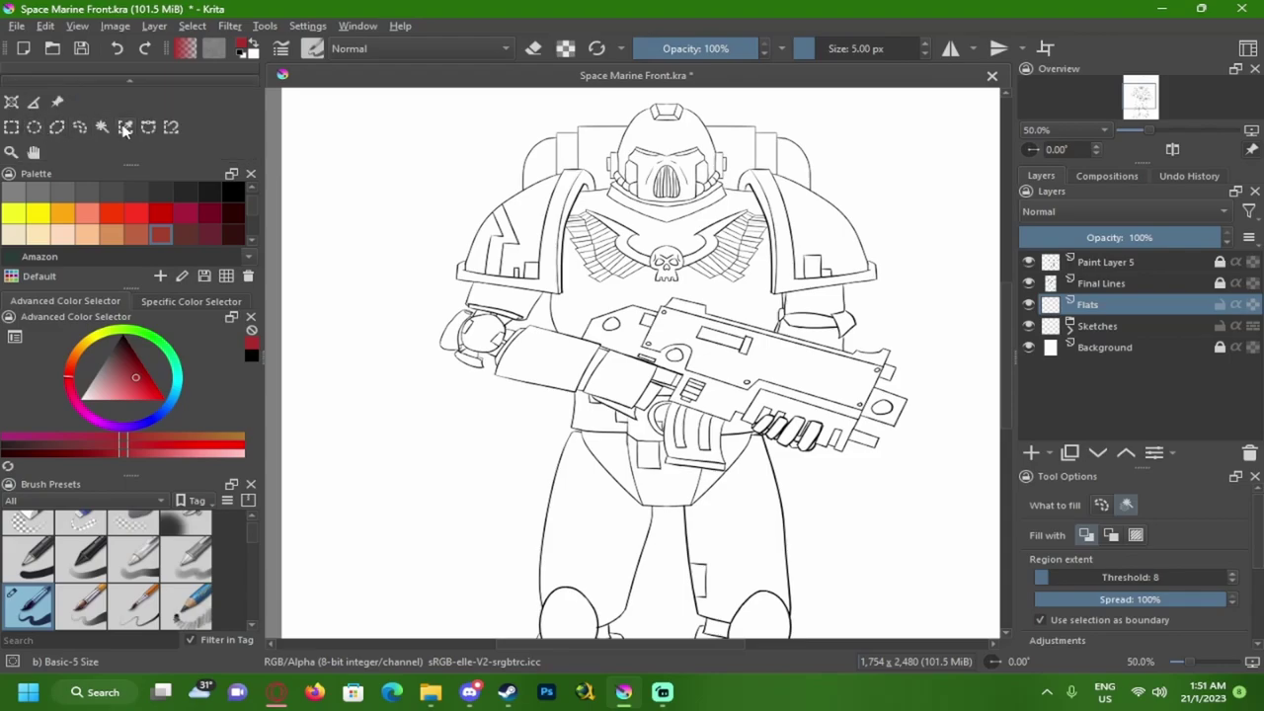
click(101, 127)
click(582, 288)
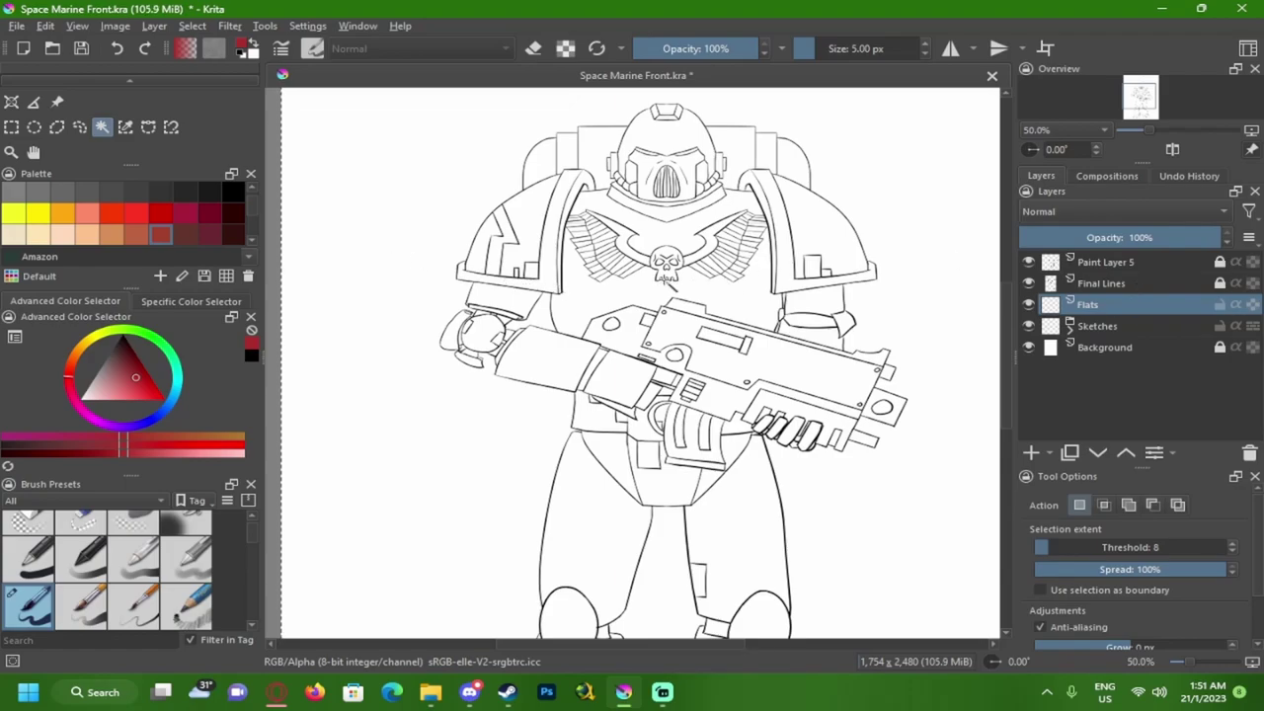
right_click(665, 283)
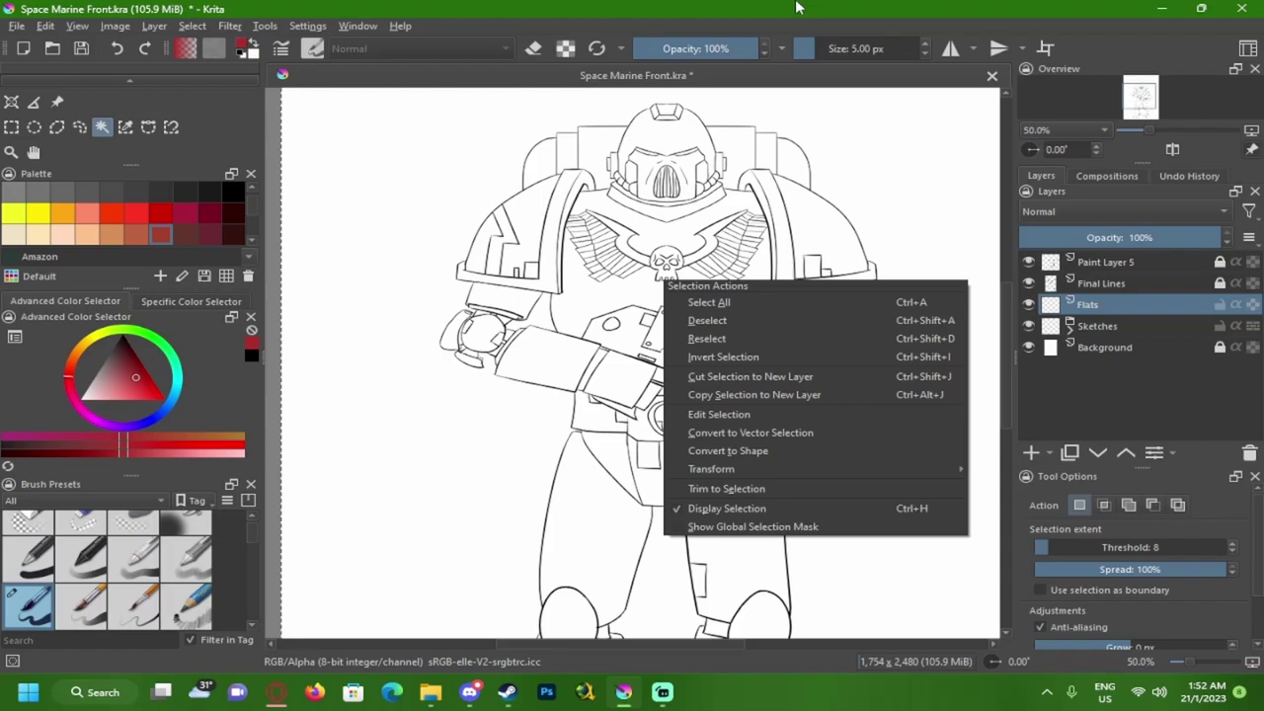
click(798, 8)
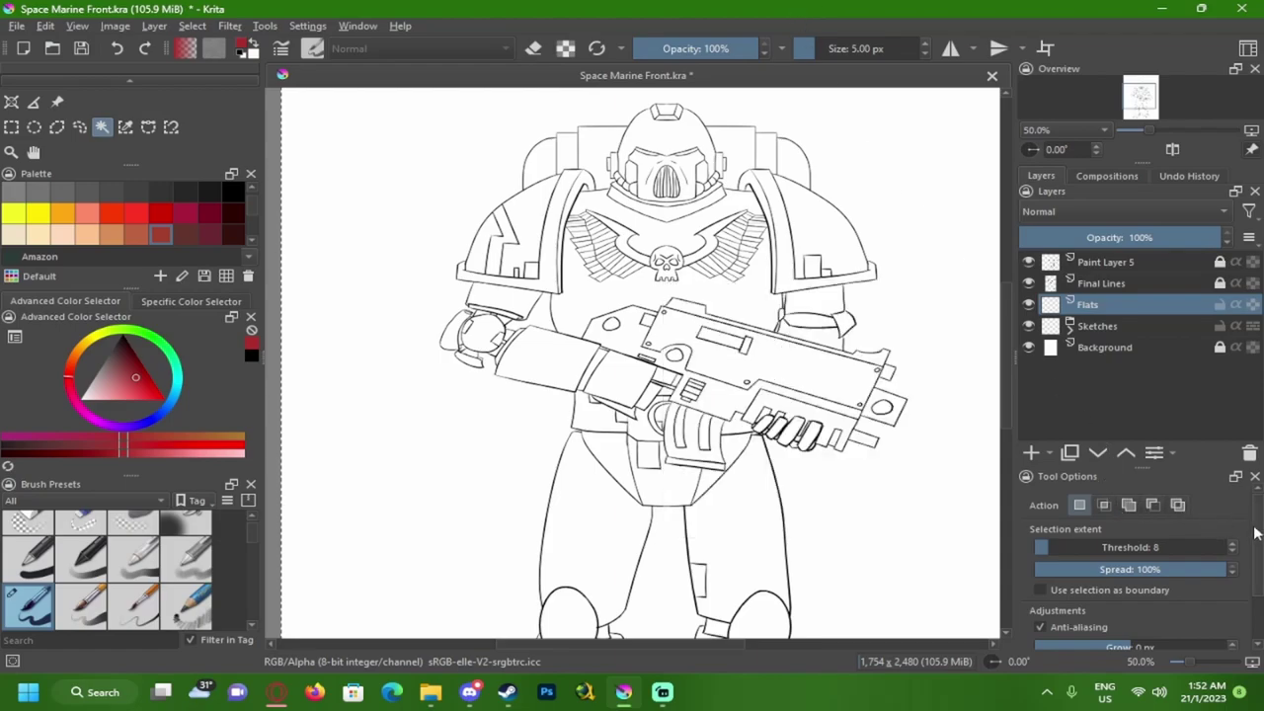
- Set the Contiguous Selection tool to reference all layers and select the chest plate below the eagle emblem
scroll(1247, 539, down, 2)
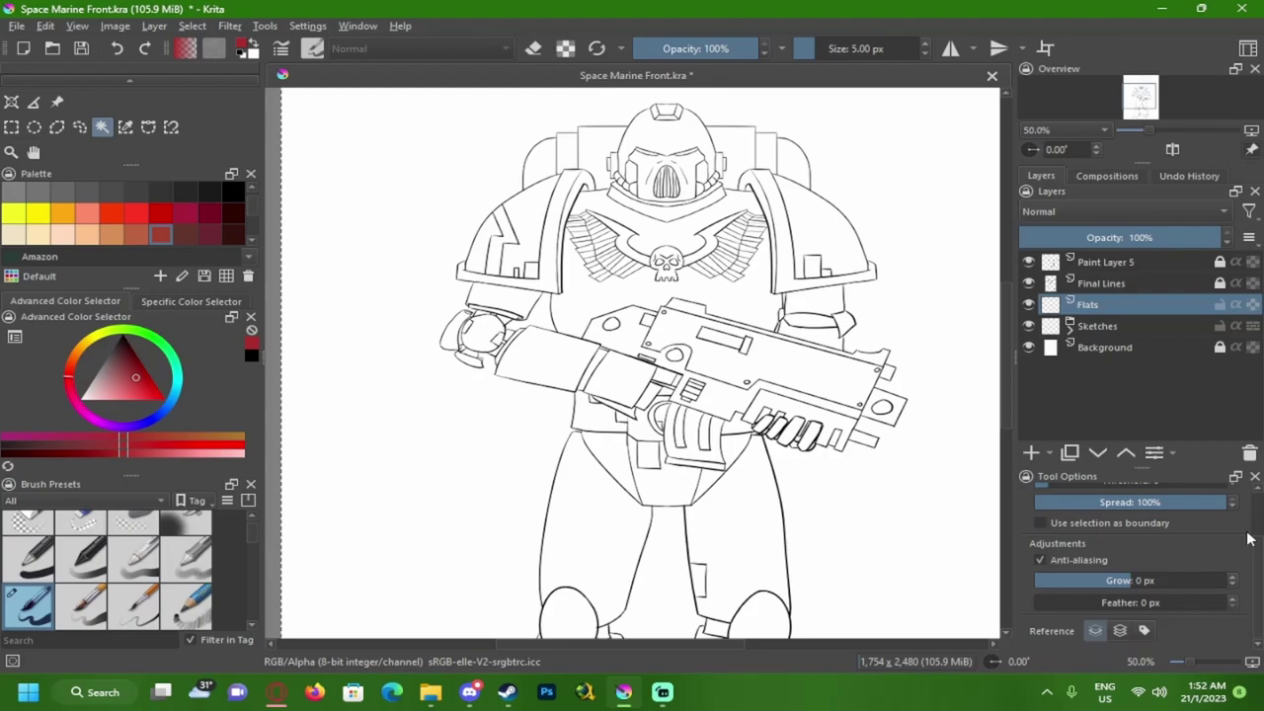
click(1120, 630)
click(621, 298)
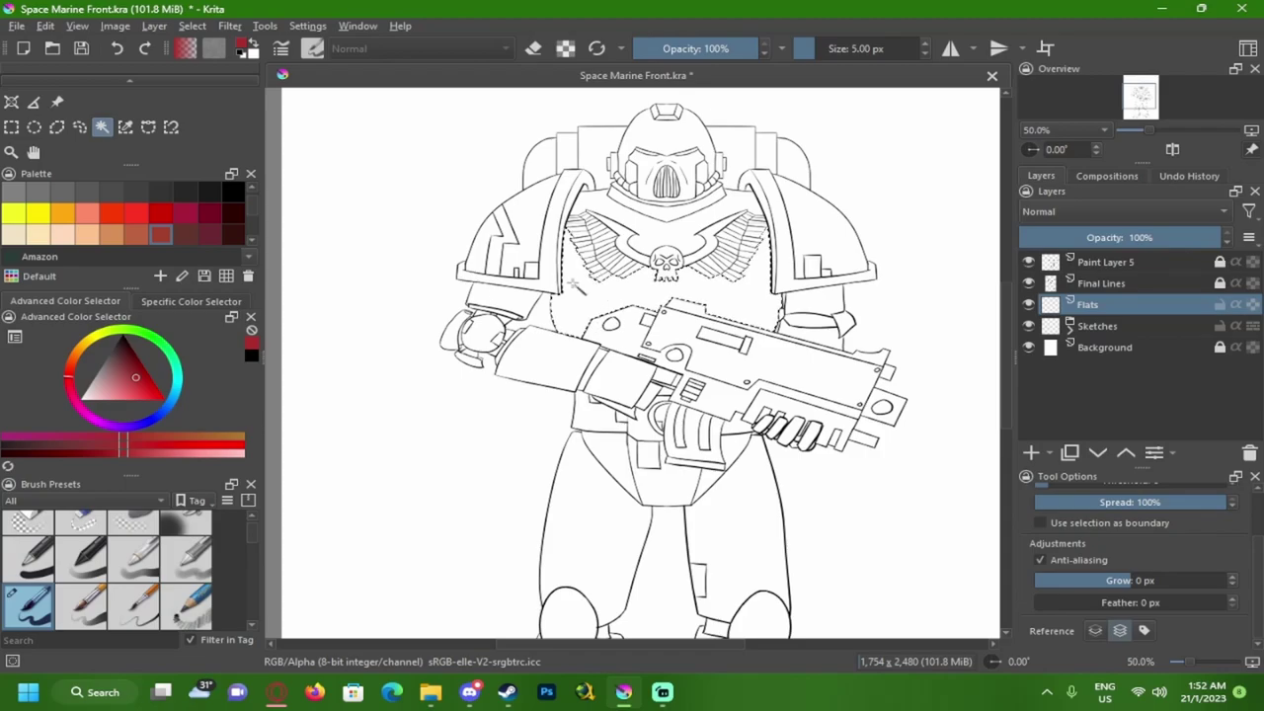
- Select the empty background around the figure and clear the selection
click(424, 249)
right_click(423, 248)
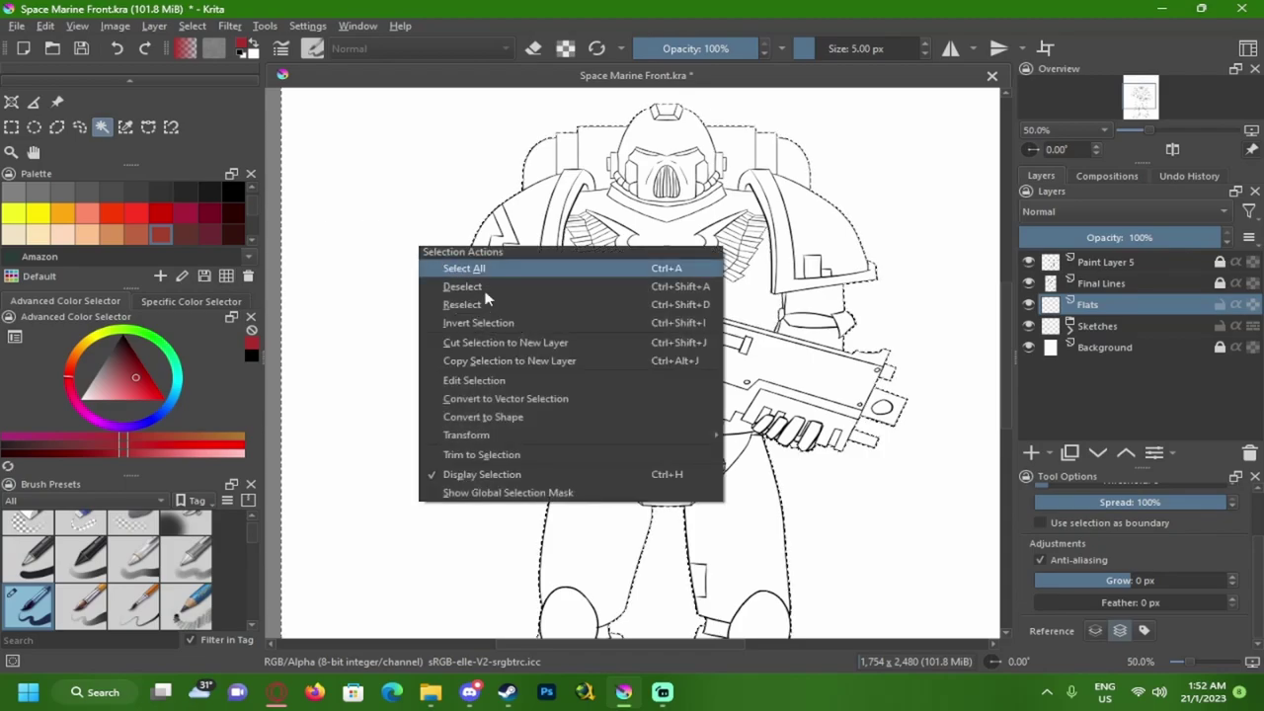
mouse_move(497, 436)
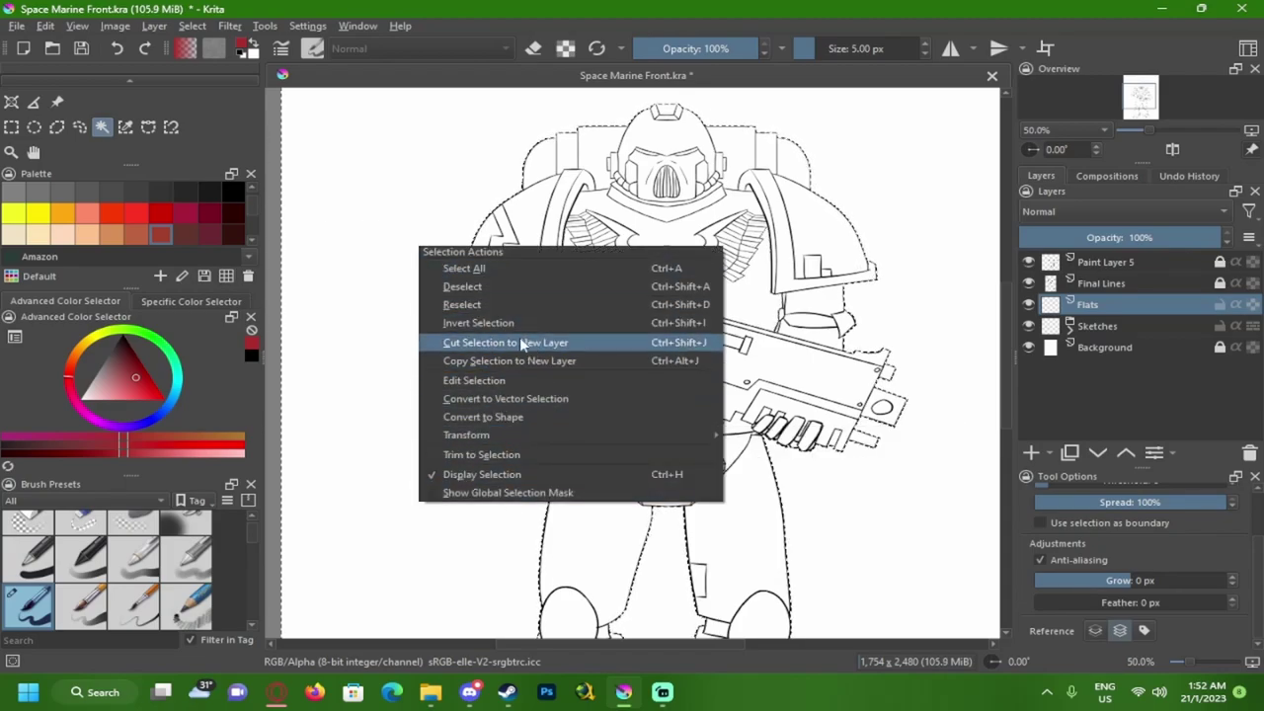
click(492, 289)
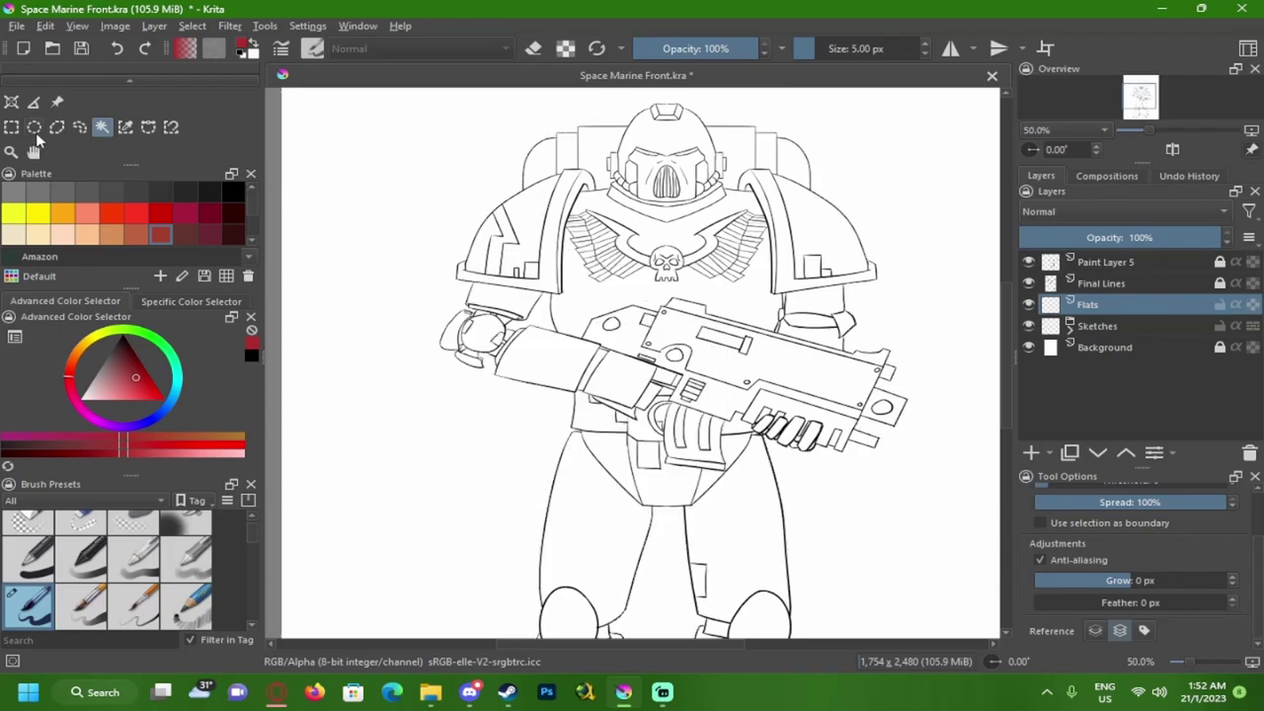
- Set the Fill tool to reference all layers and fill the chest plate with dark red on the Flats layer
scroll(94, 150, up, 2)
click(102, 125)
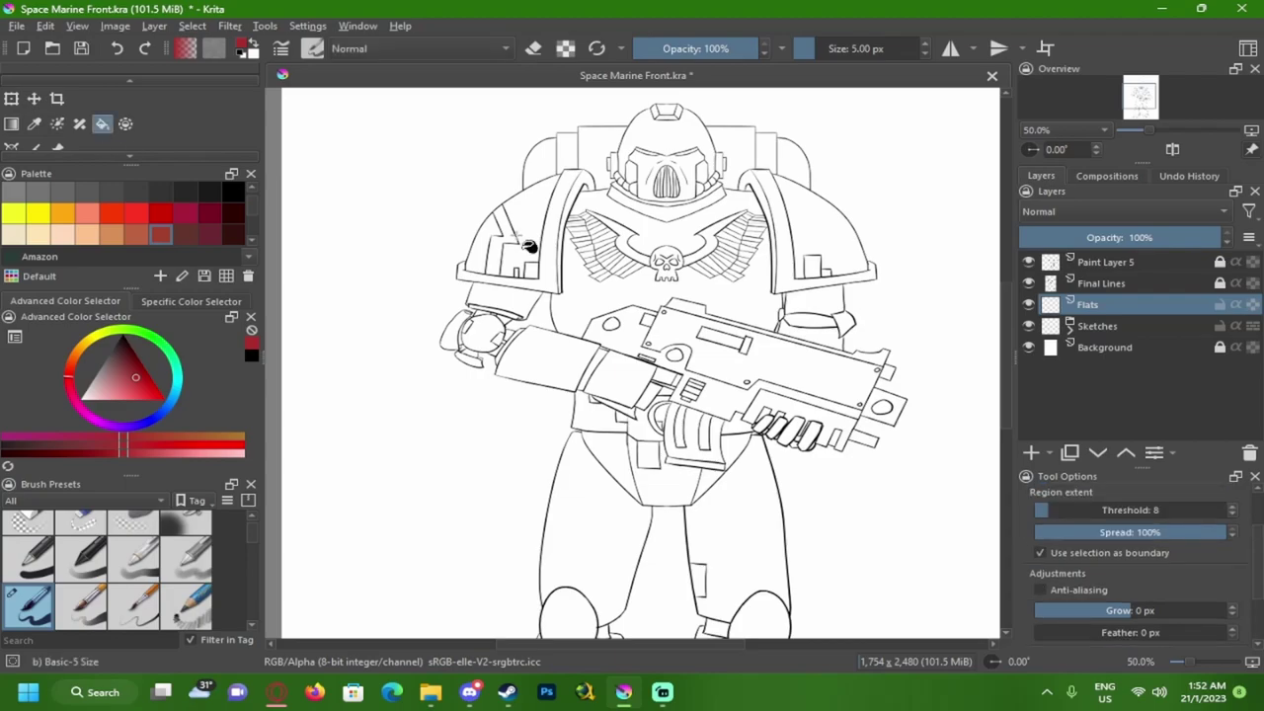
scroll(1224, 562, down, 1)
scroll(1177, 563, up, 1)
scroll(1252, 553, down, 1)
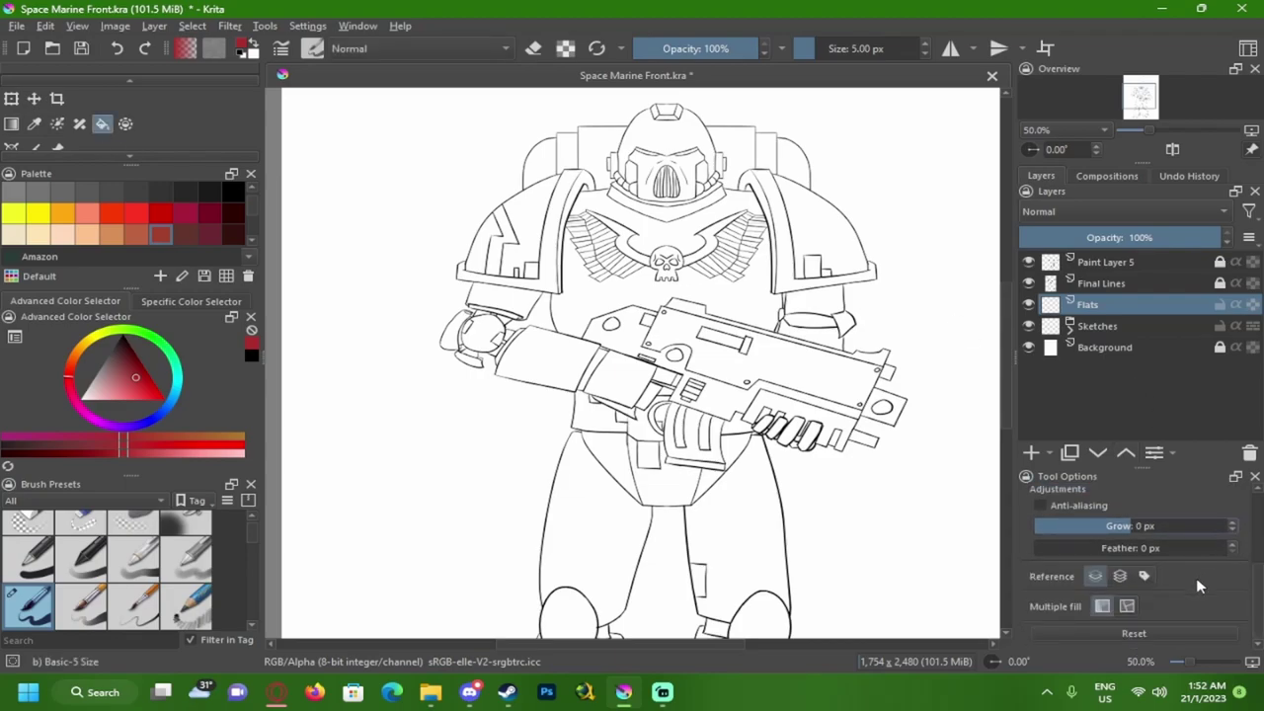
click(1119, 576)
click(620, 292)
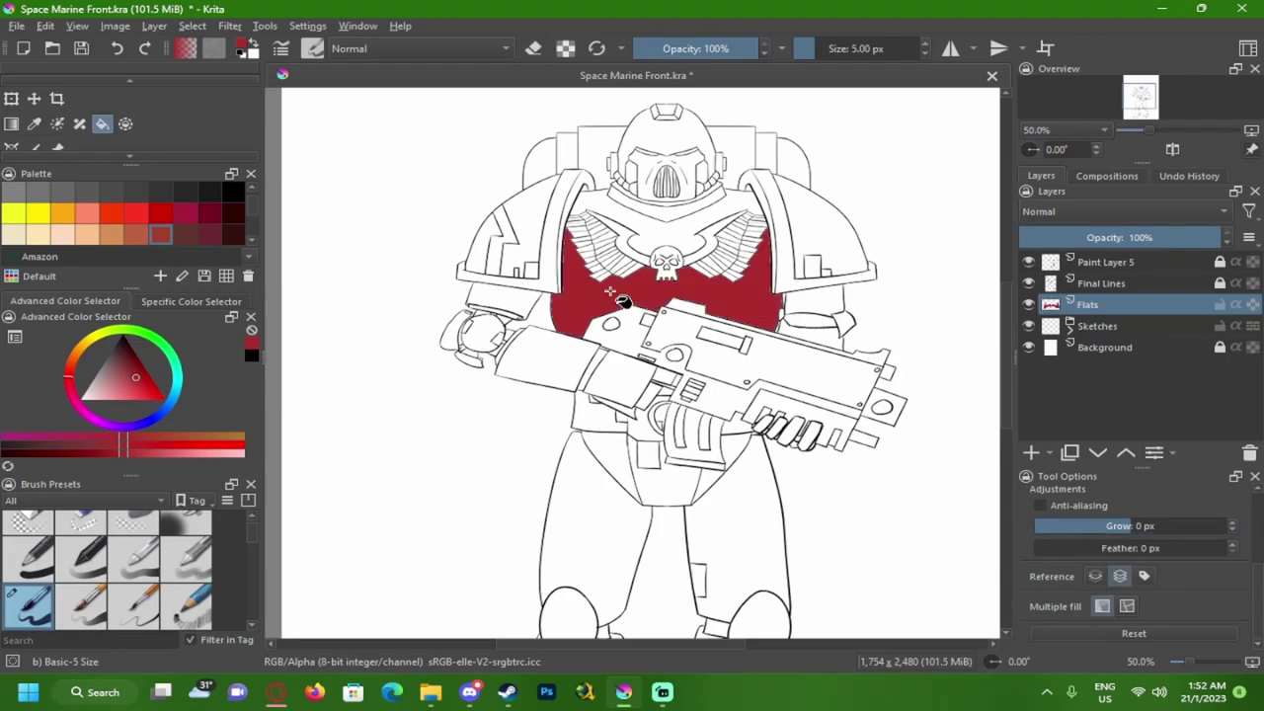
- Try refilling the chest plate with the fill's Grow set to 2 px, and undo it
ctrl+scroll(609, 291, up, 5)
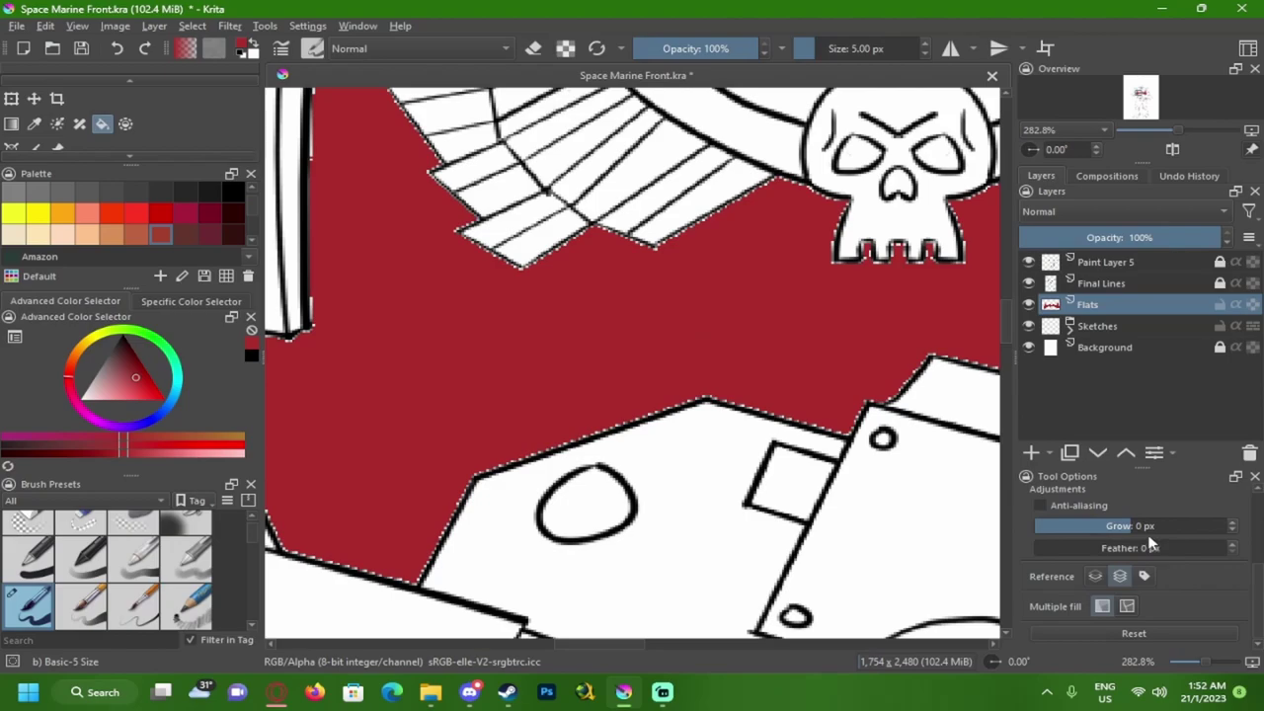
click(677, 347)
key(ctrl+z)
scroll(1146, 523, down, 1)
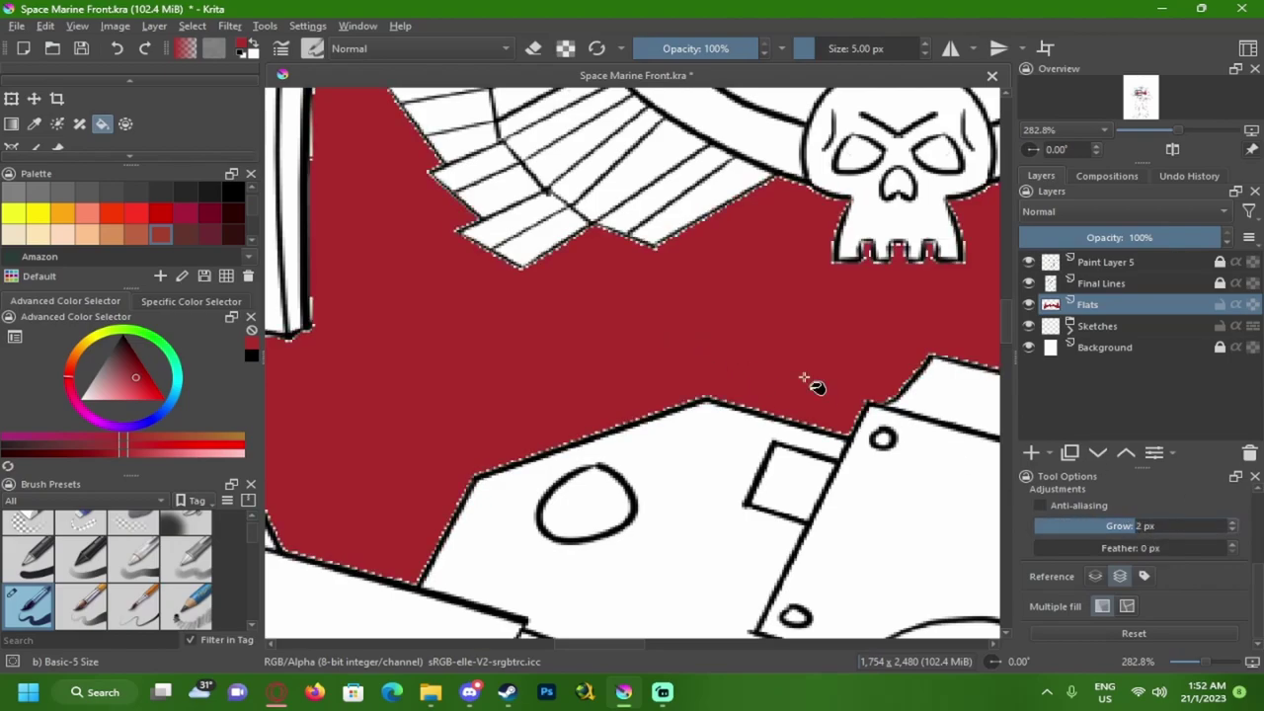
click(712, 335)
key(ctrl+z)
- Set the fill's Grow to 1 px and refill the chest plate with dark red
scroll(1146, 525, down, 1)
click(713, 349)
scroll(711, 348, down, 2)
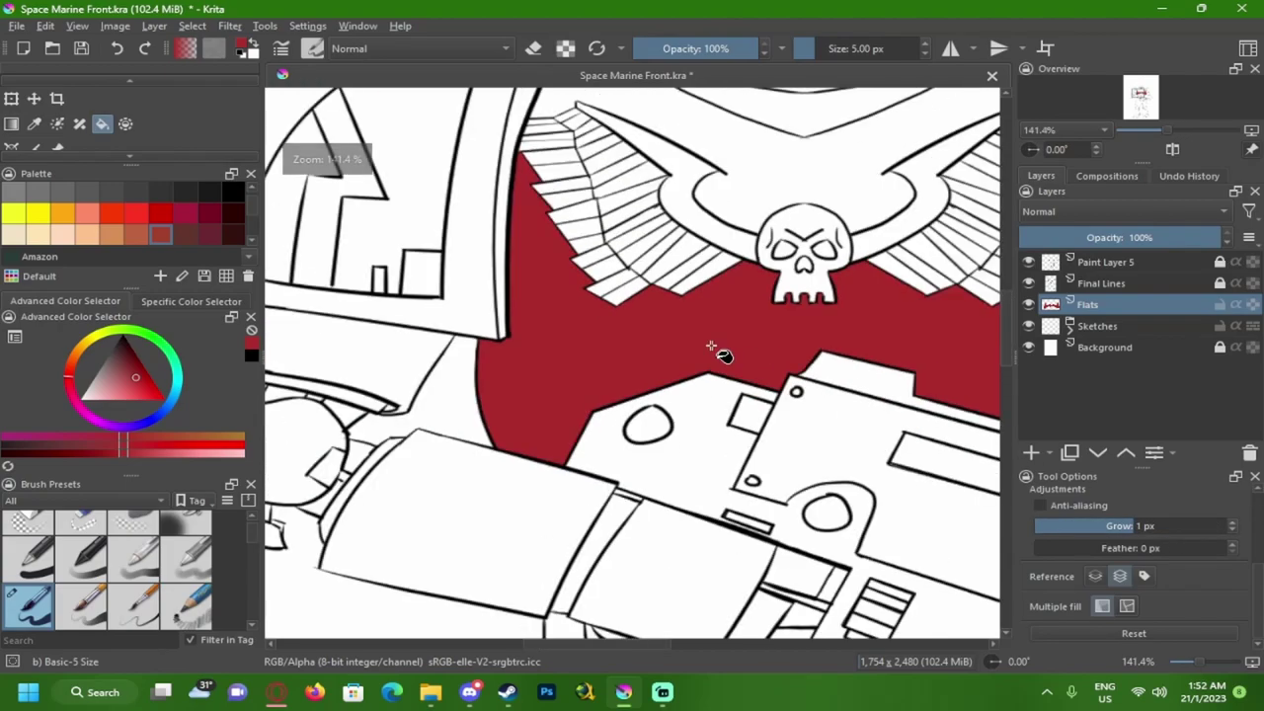
scroll(597, 326, down, 2)
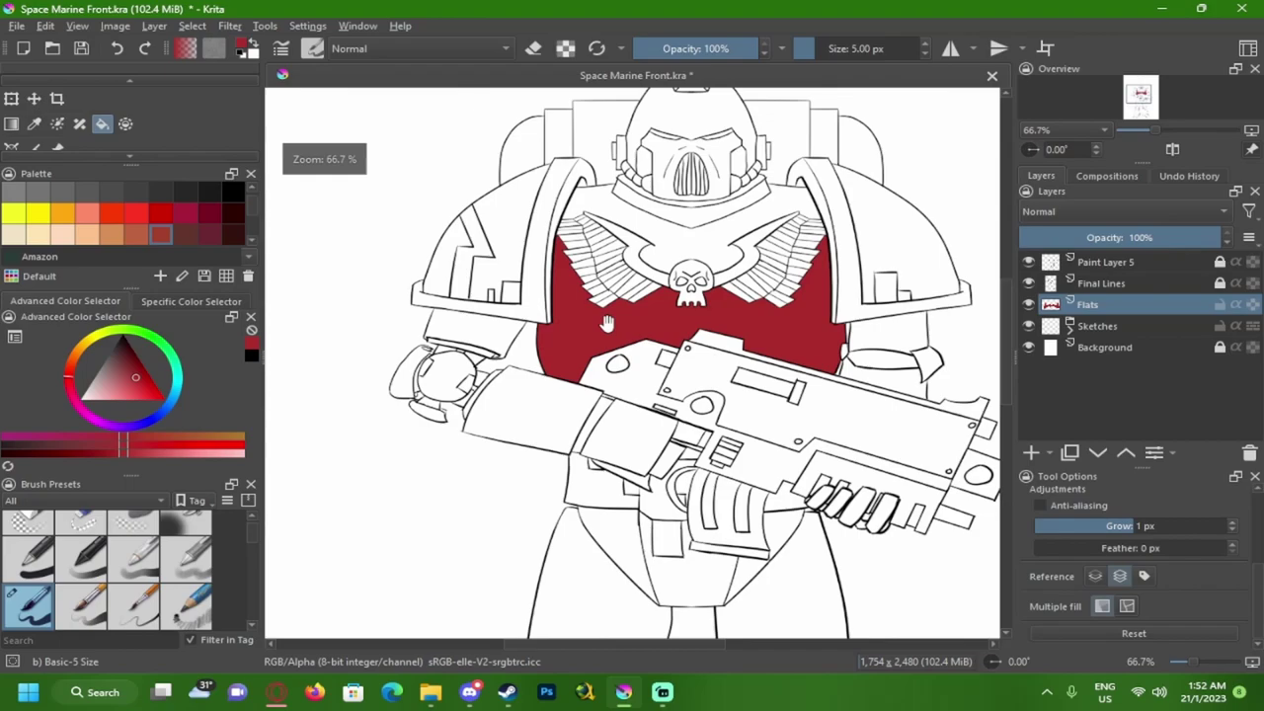
scroll(545, 333, down, 1)
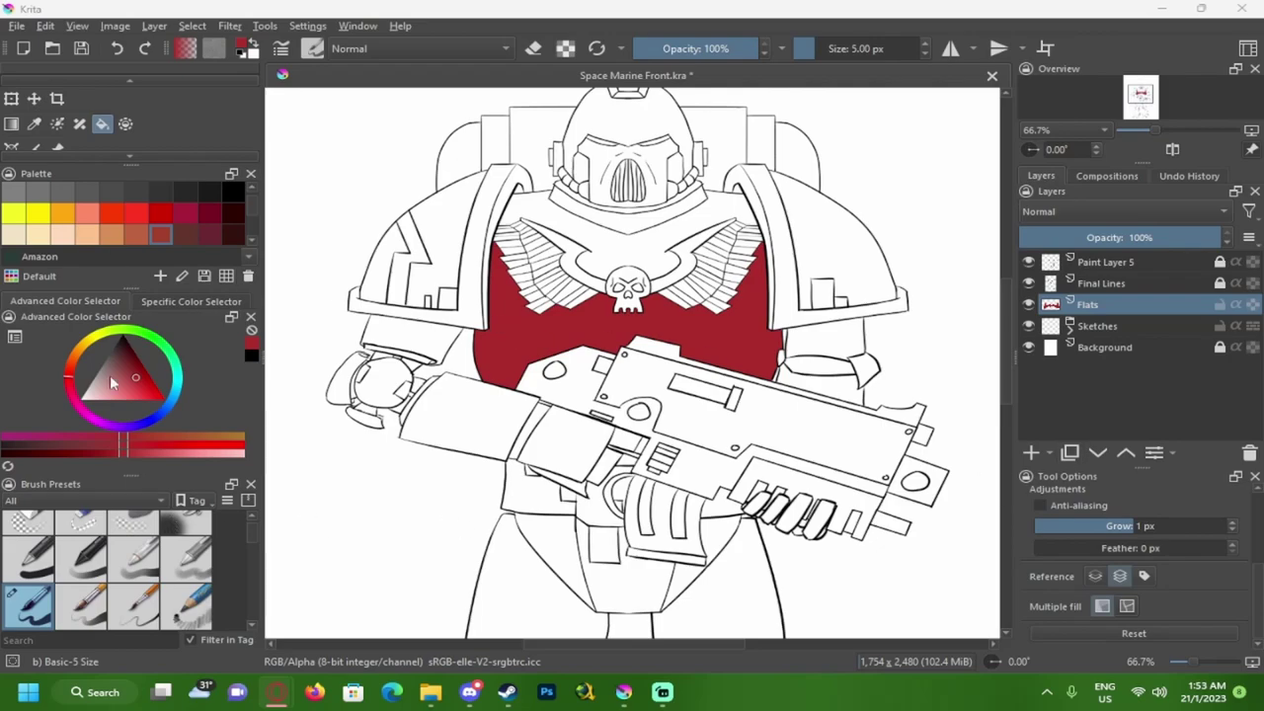
click(16, 338)
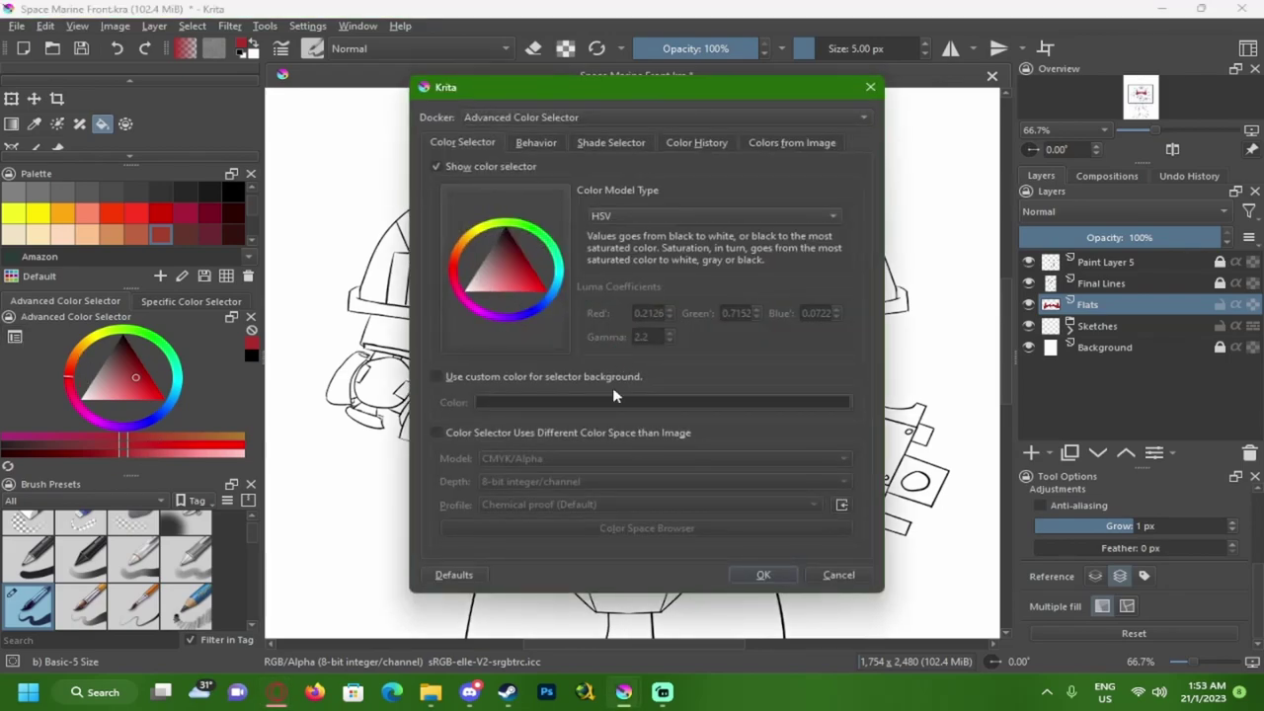
click(870, 87)
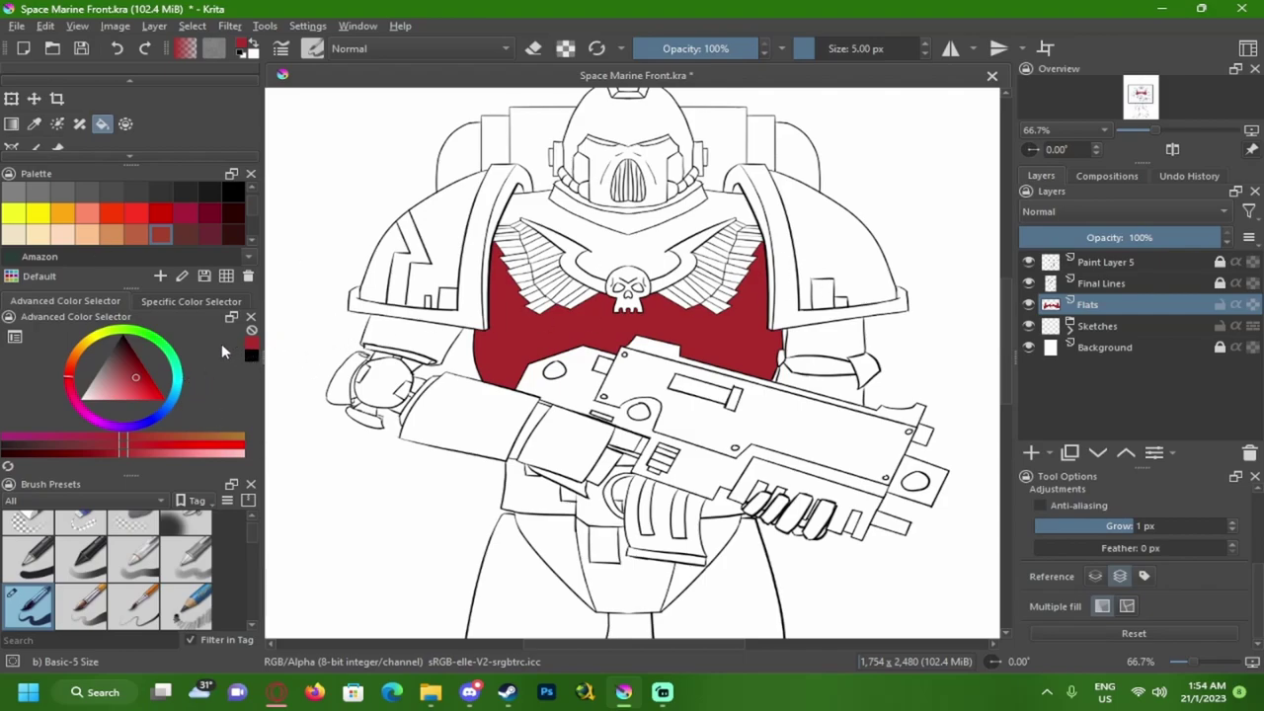
drag(1260, 573, 1256, 542)
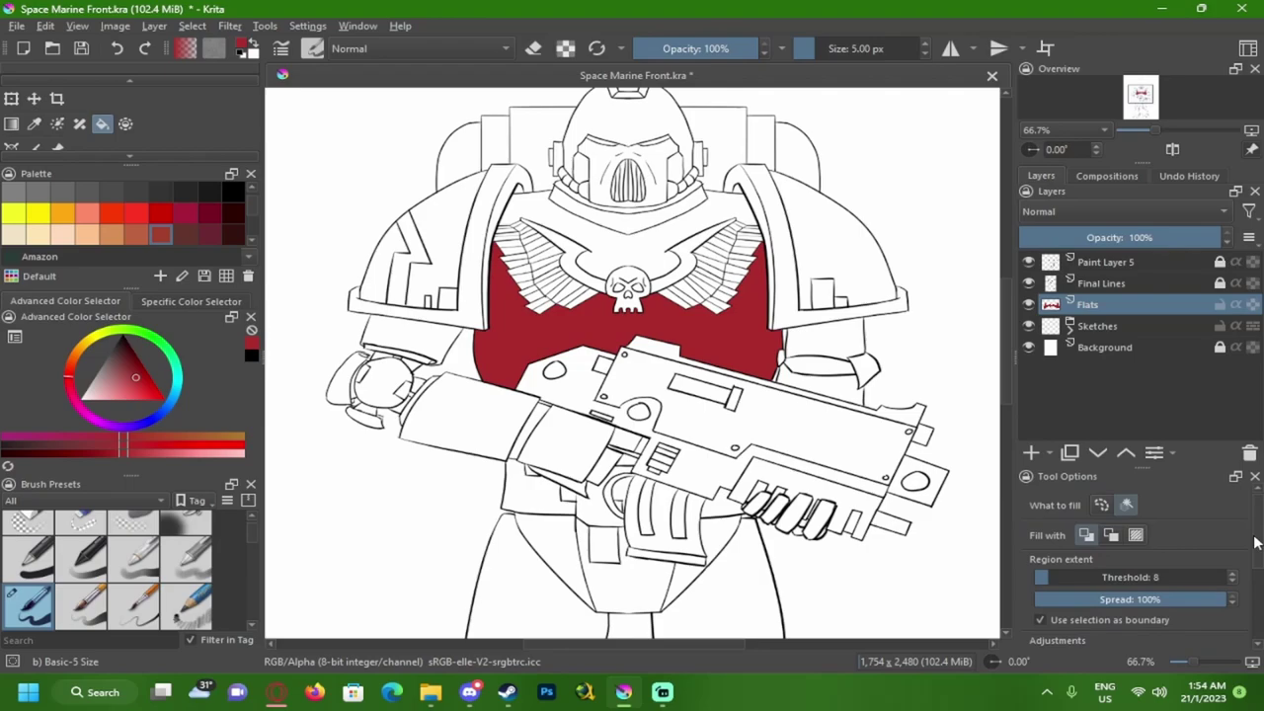
scroll(1257, 542, down, 3)
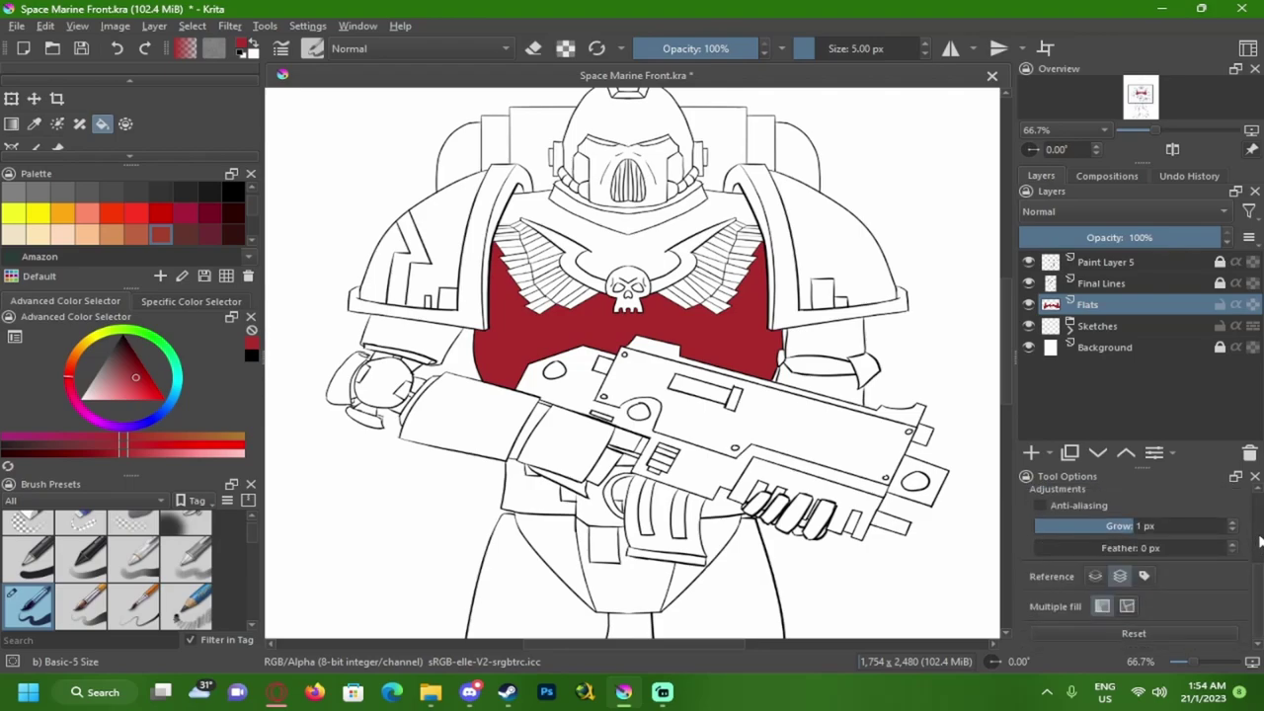
scroll(1259, 542, up, 3)
- Set the foreground colour to hex #949b95 in the Specific Color Selector and fill the chest plate with it
click(167, 302)
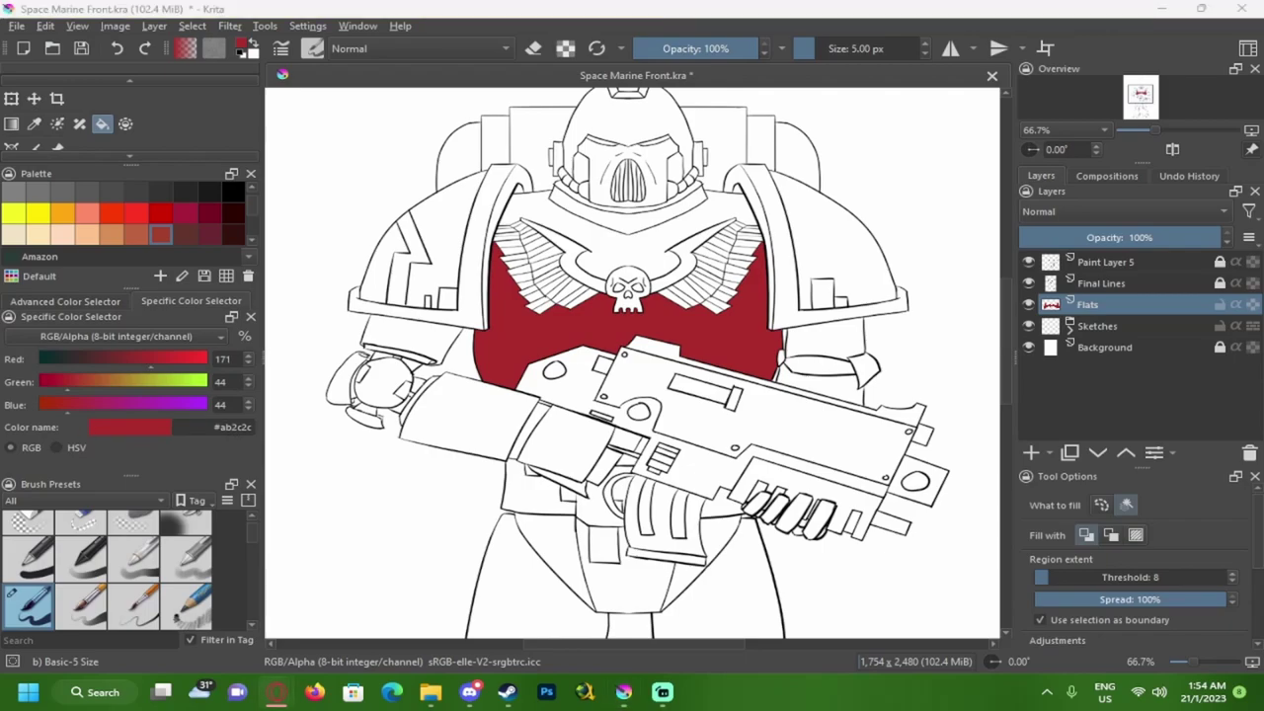
drag(219, 427, 271, 429)
text(949B95)
key(Return)
click(518, 344)
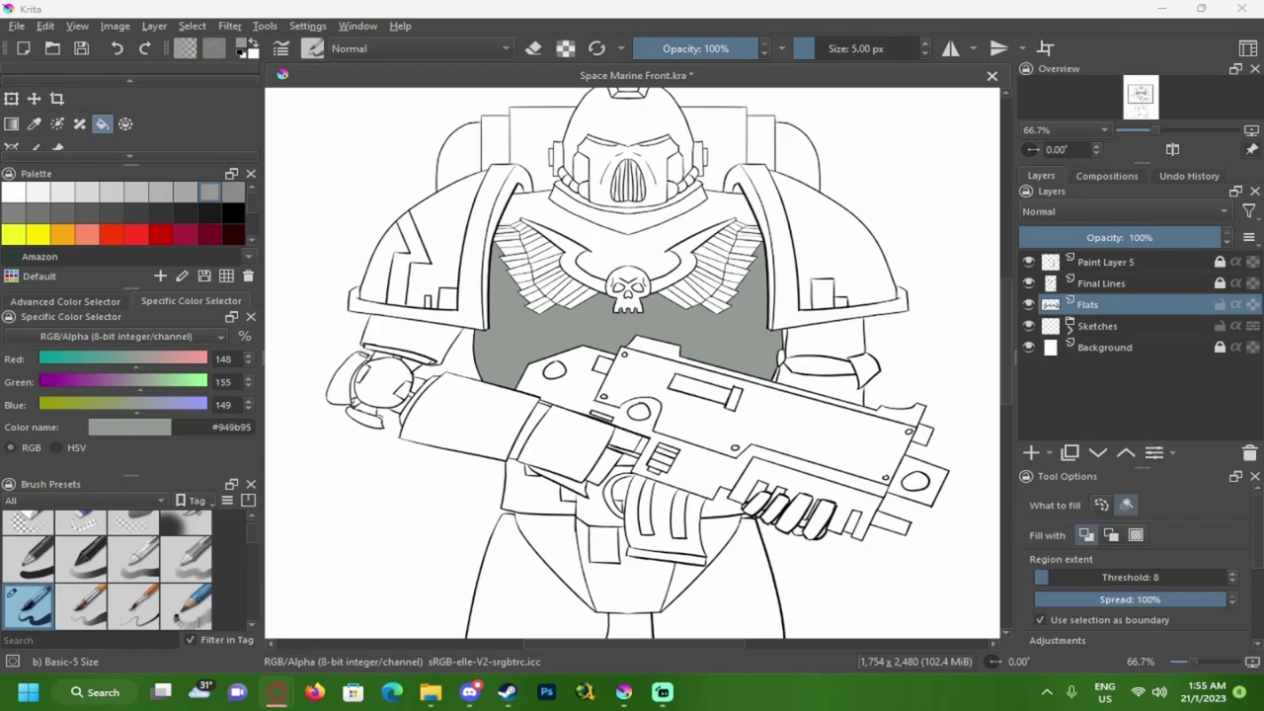
- Set the foreground colour to hex #888d8f and fill both the lower and upper areas of the chest plate with it
double_click(223, 431)
text(888D8F)
key(Return)
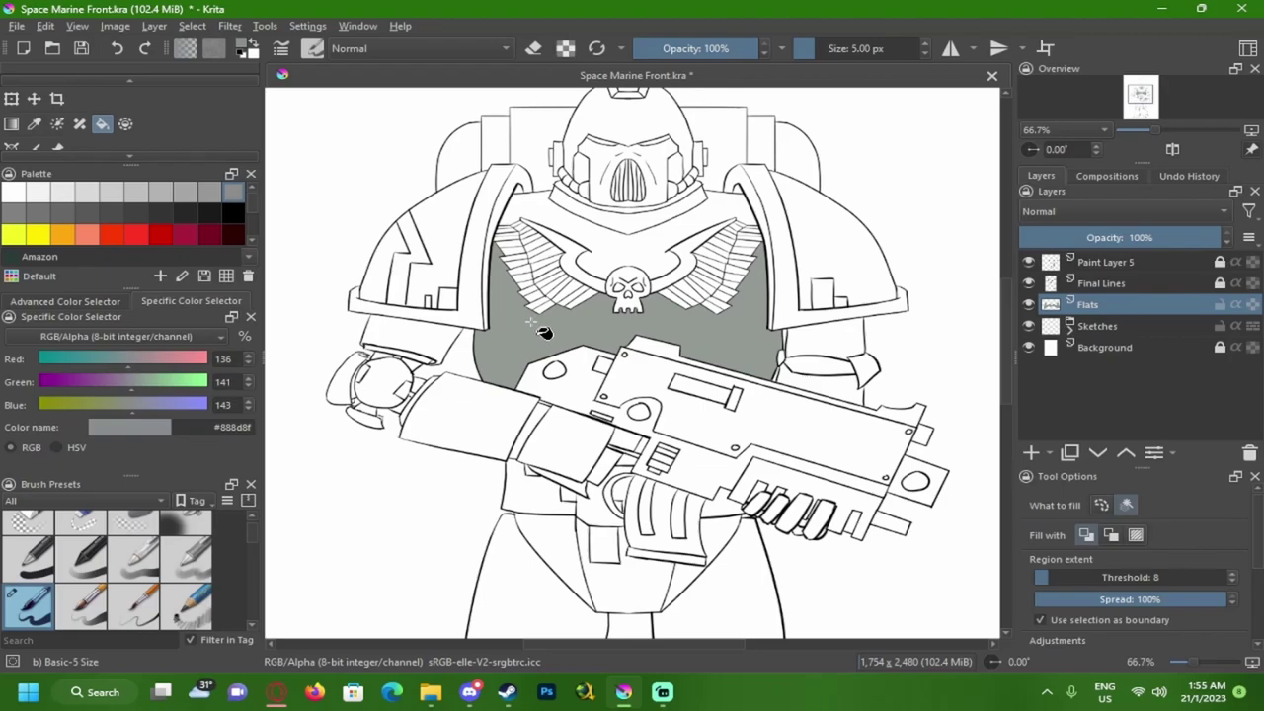
click(531, 350)
click(573, 235)
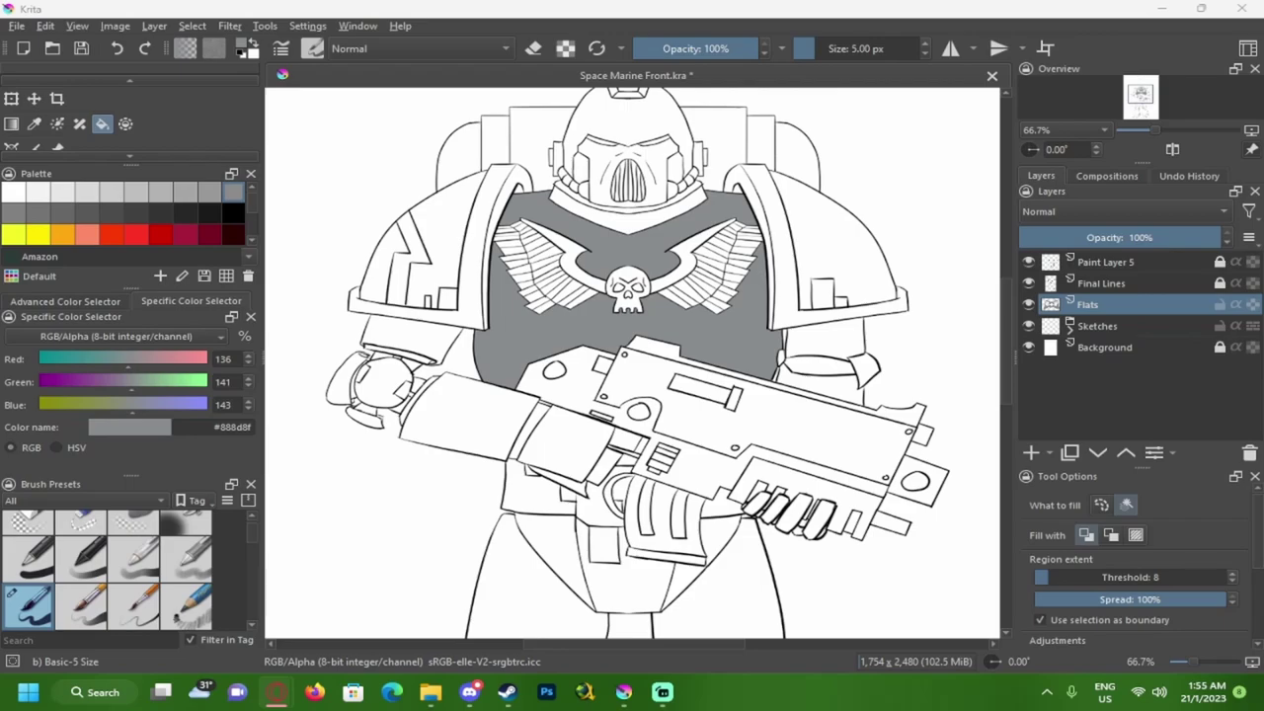
- Fill the upper arm below the shoulder pad with the lightning emblem using #888d8f grey
scroll(655, 191, up, 2)
scroll(429, 362, down, 2)
scroll(480, 345, up, 3)
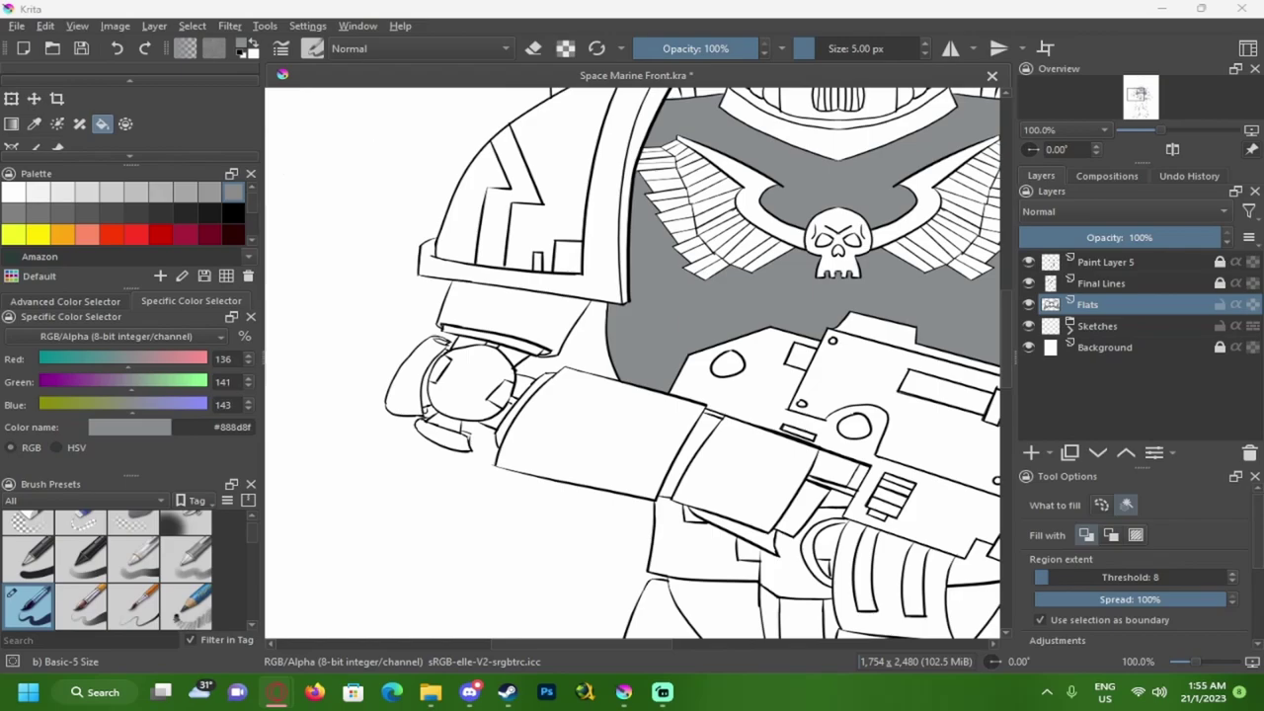
click(518, 6)
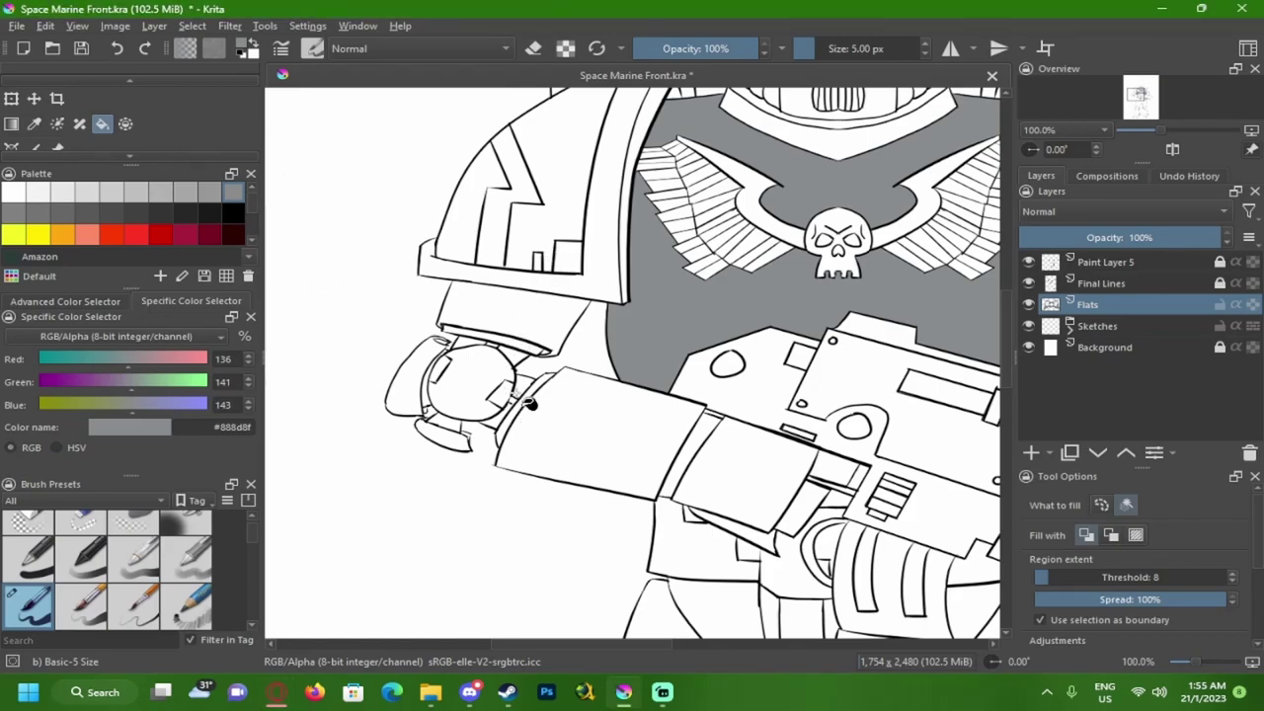
drag(514, 390, 417, 474)
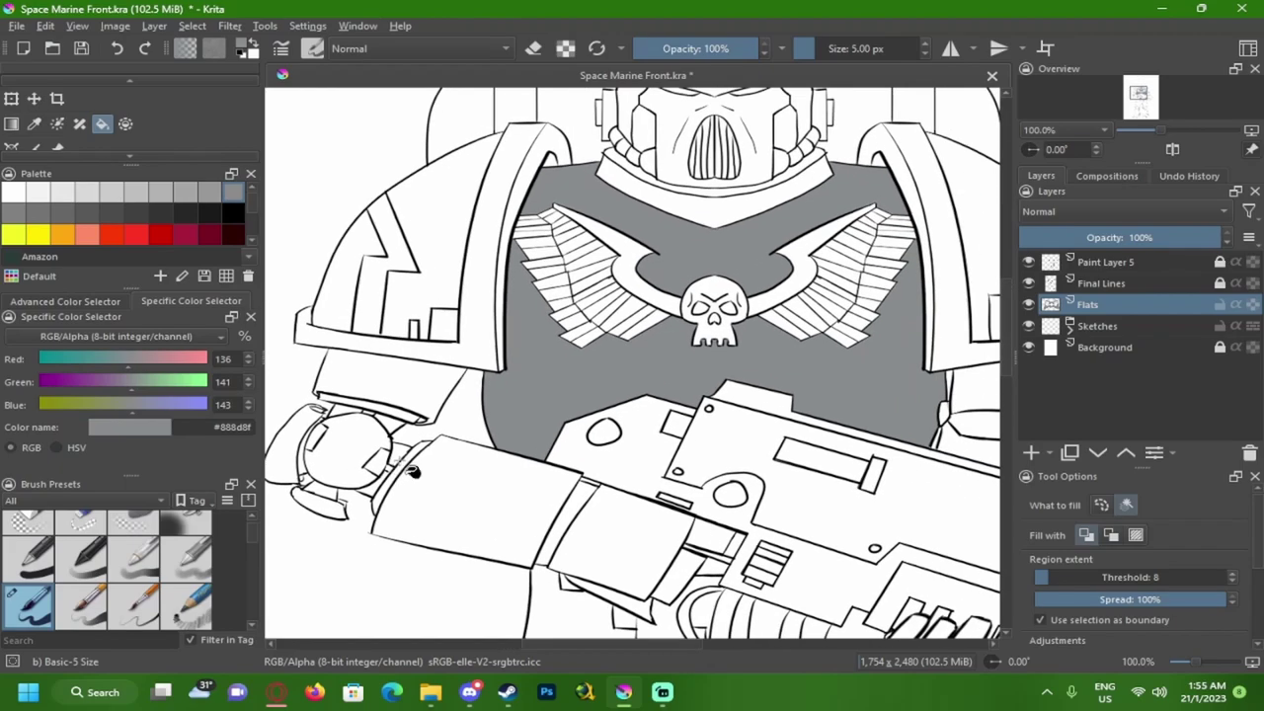
click(380, 384)
- Examine the edges of the upper-arm fill up close for gaps and spill-over
scroll(428, 385, up, 10)
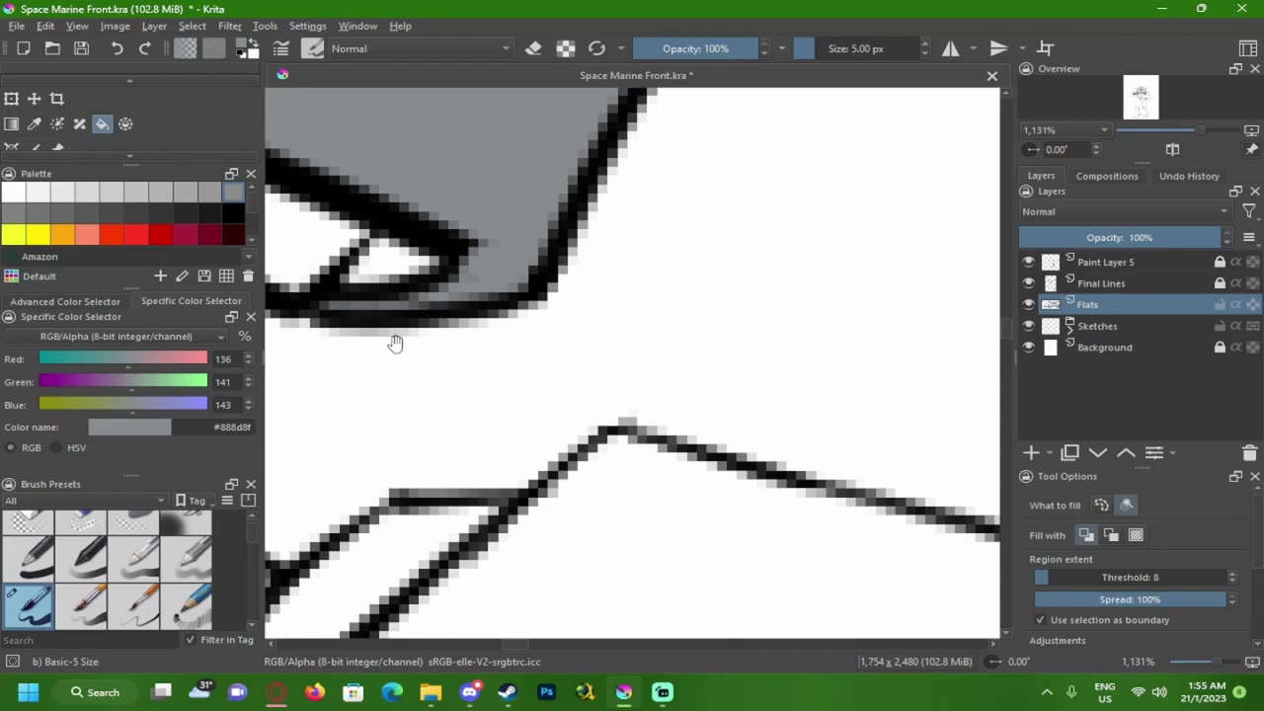
scroll(395, 342, down, 5)
drag(500, 367, 677, 435)
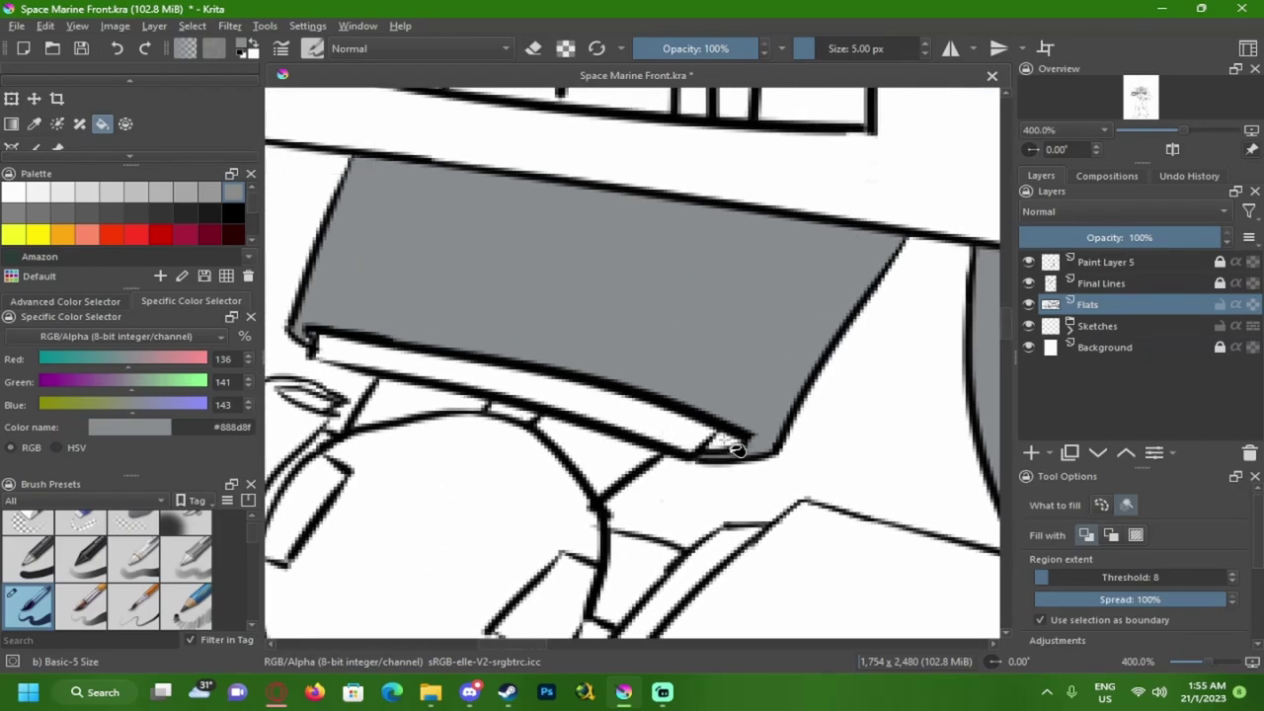
drag(558, 403, 663, 439)
scroll(427, 385, up, 2)
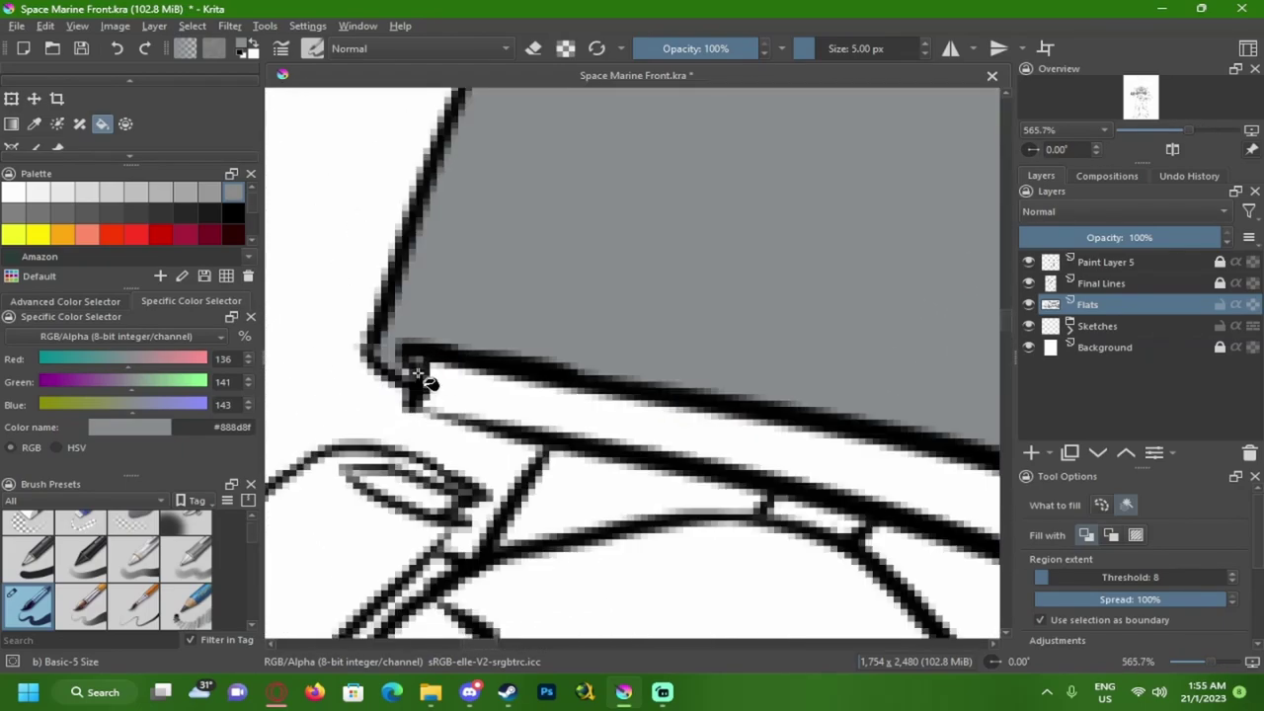
scroll(420, 388, down, 5)
scroll(474, 424, up, 2)
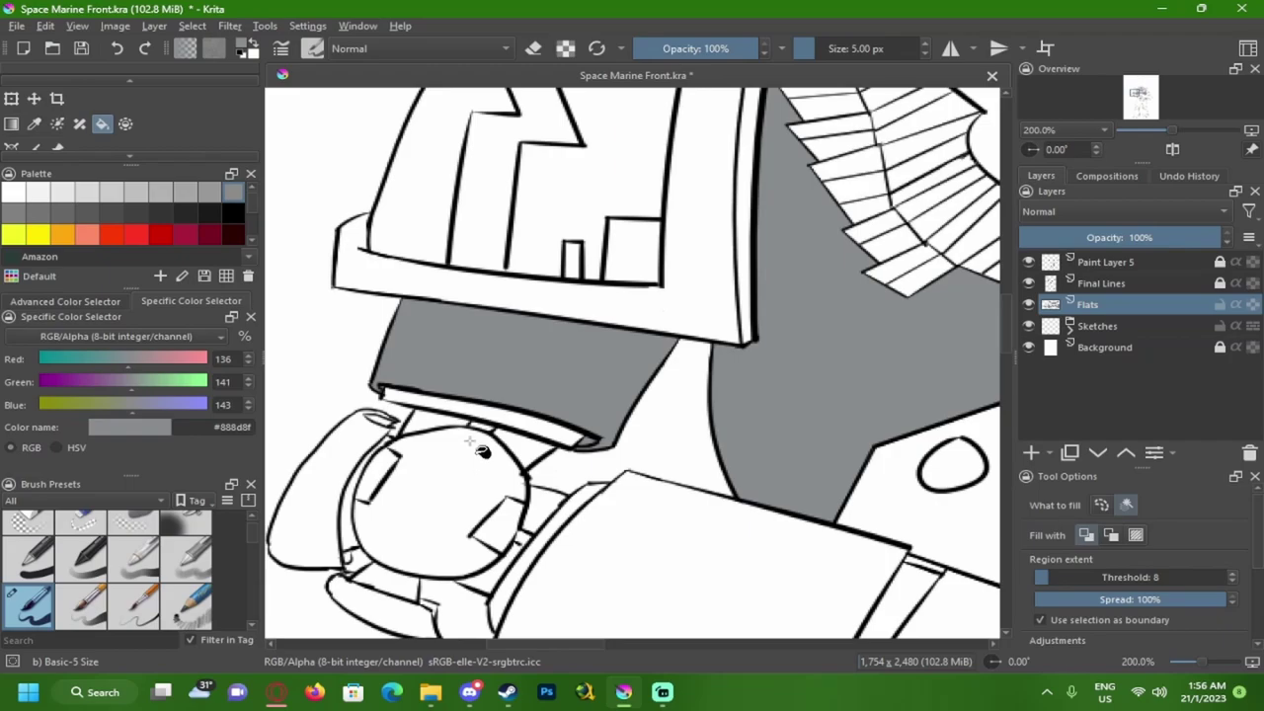
scroll(516, 427, down, 3)
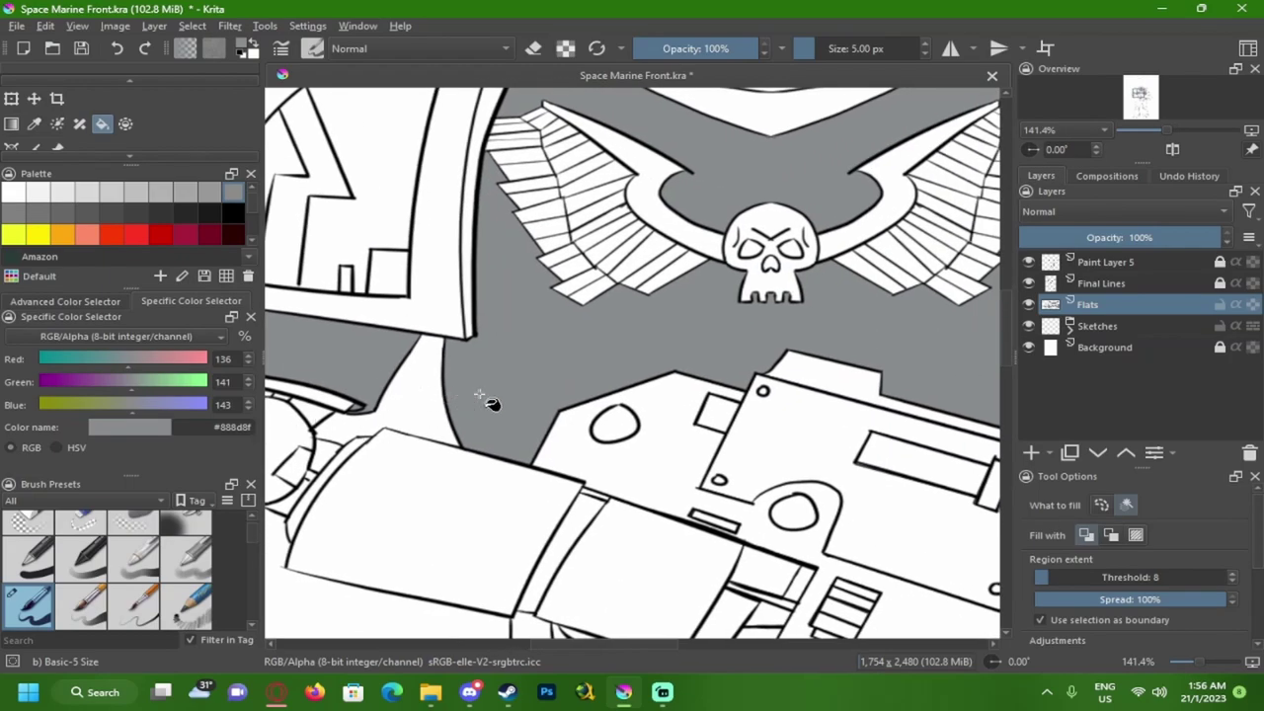
- Fill the armoured collar and its inner rim below the helmet with #888d8f grey
scroll(465, 403, down, 1)
scroll(536, 425, up, 4)
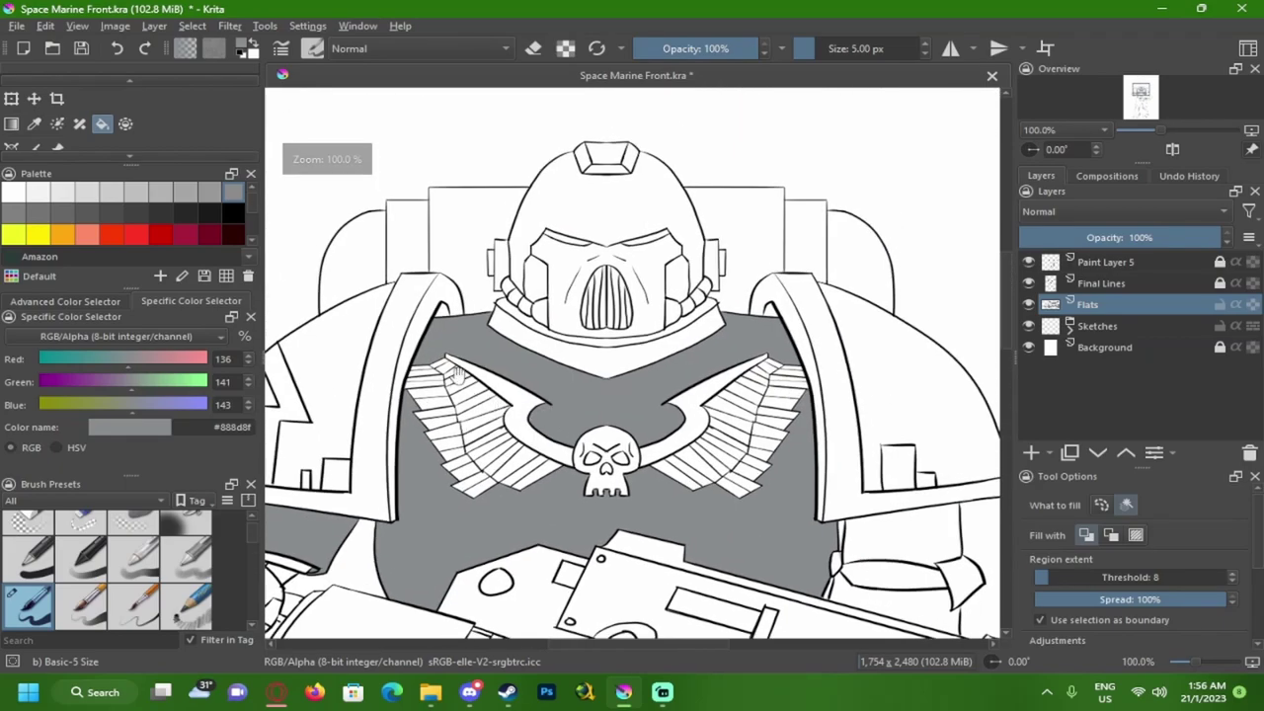
scroll(533, 390, up, 1)
scroll(494, 365, up, 1)
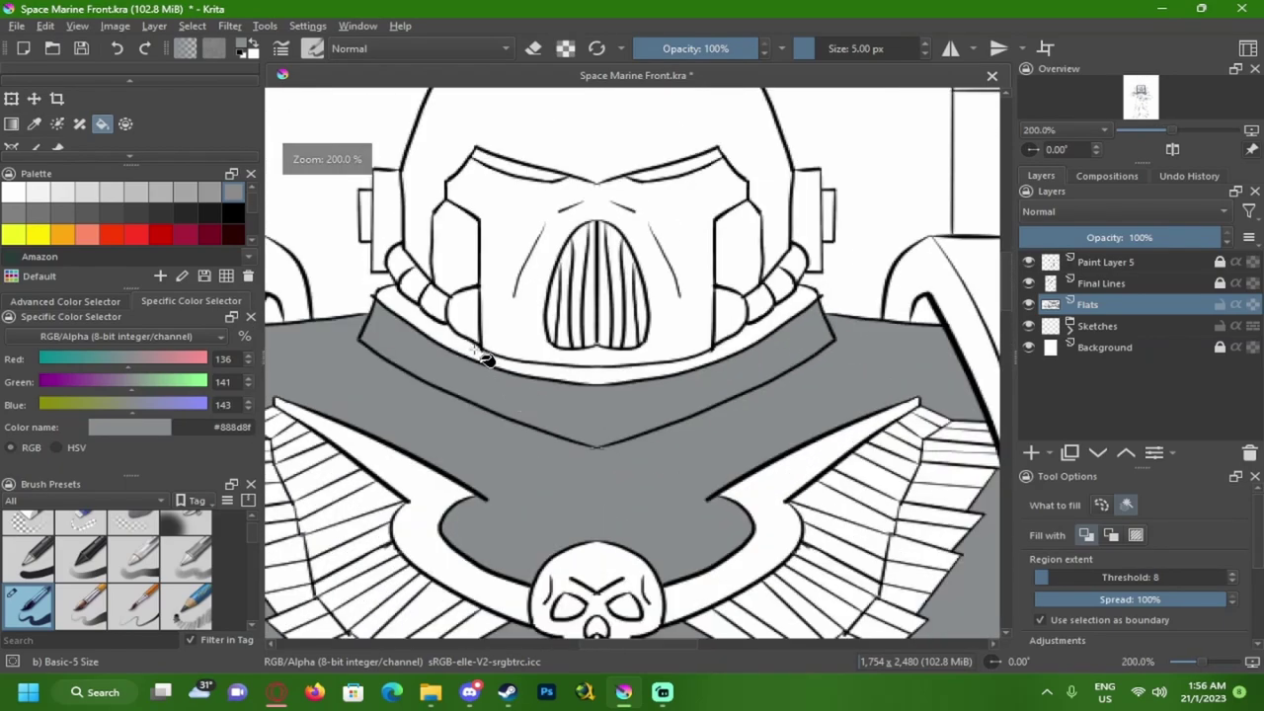
click(484, 358)
scroll(403, 318, up, 3)
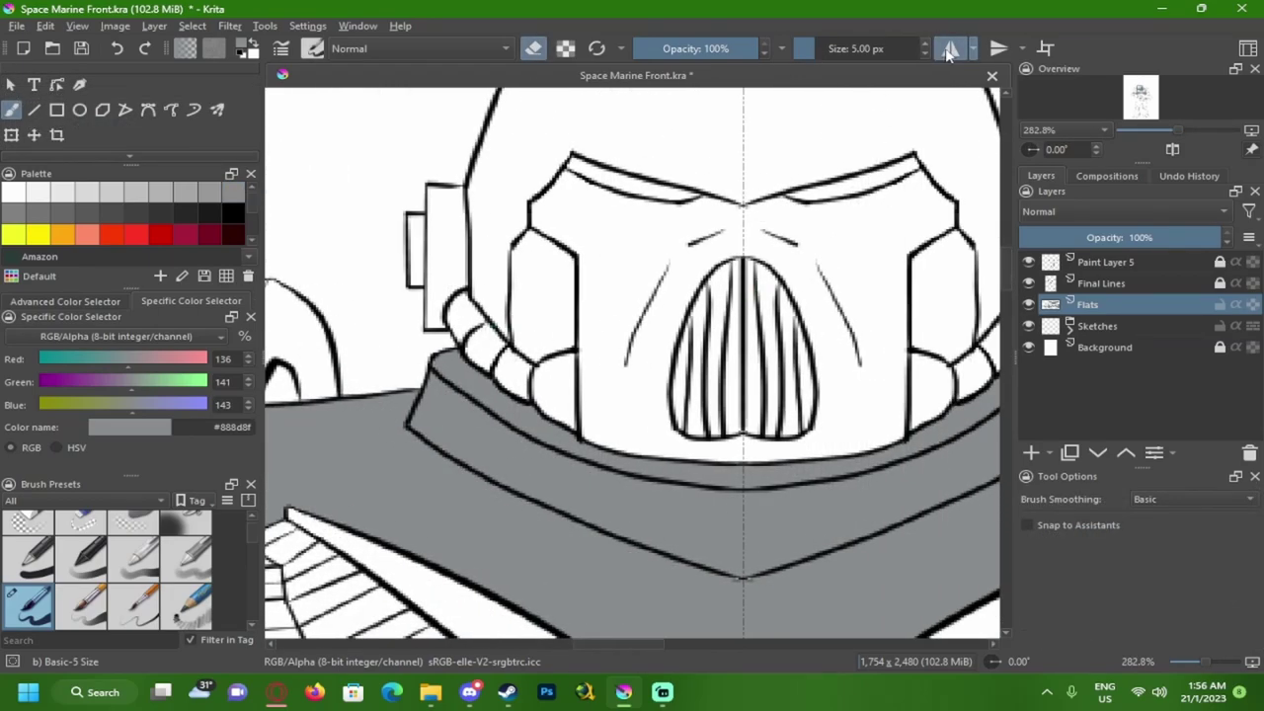
- Turn off horizontal mirroring and switch back to the Fill tool
click(948, 55)
scroll(730, 302, down, 2)
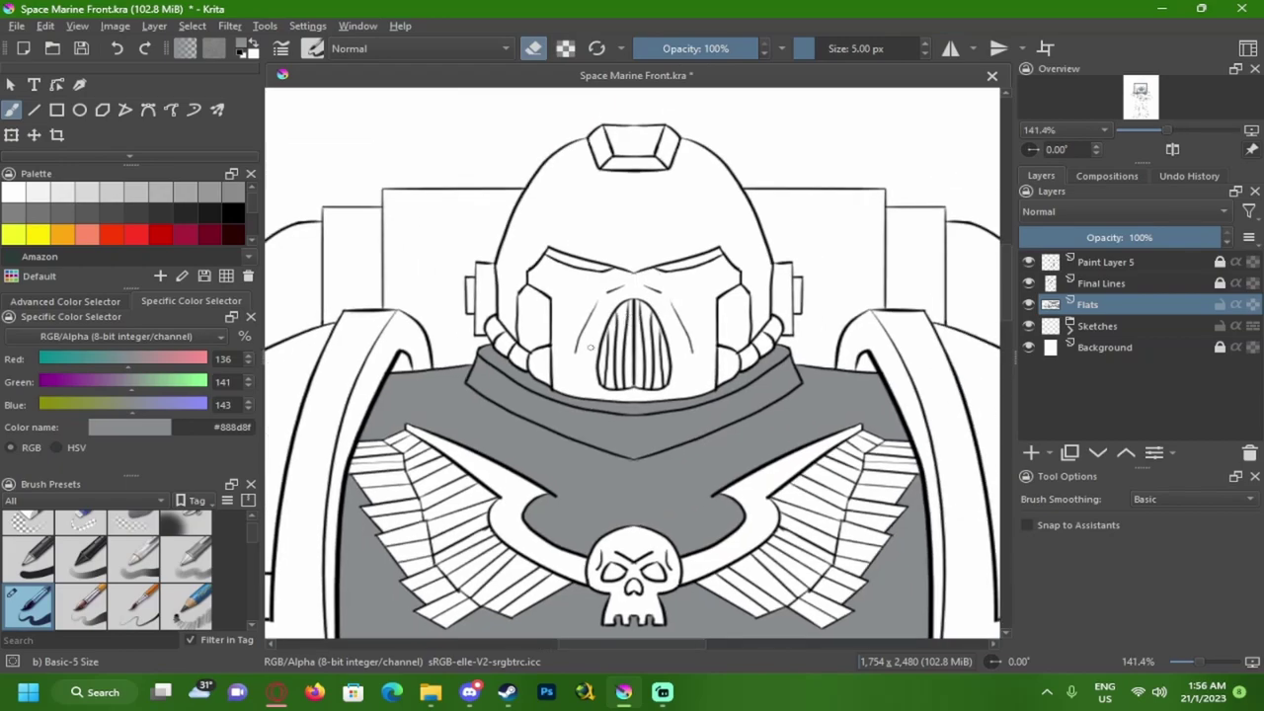
key(g)
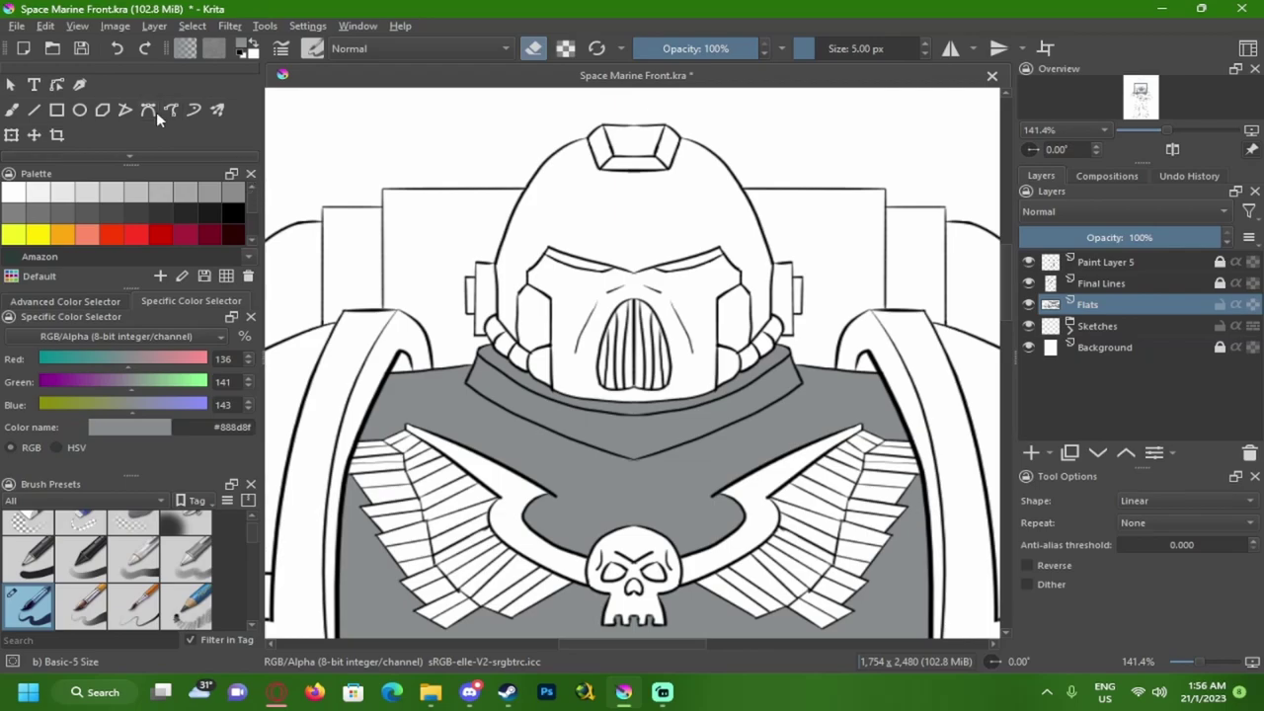
scroll(29, 126, down, 2)
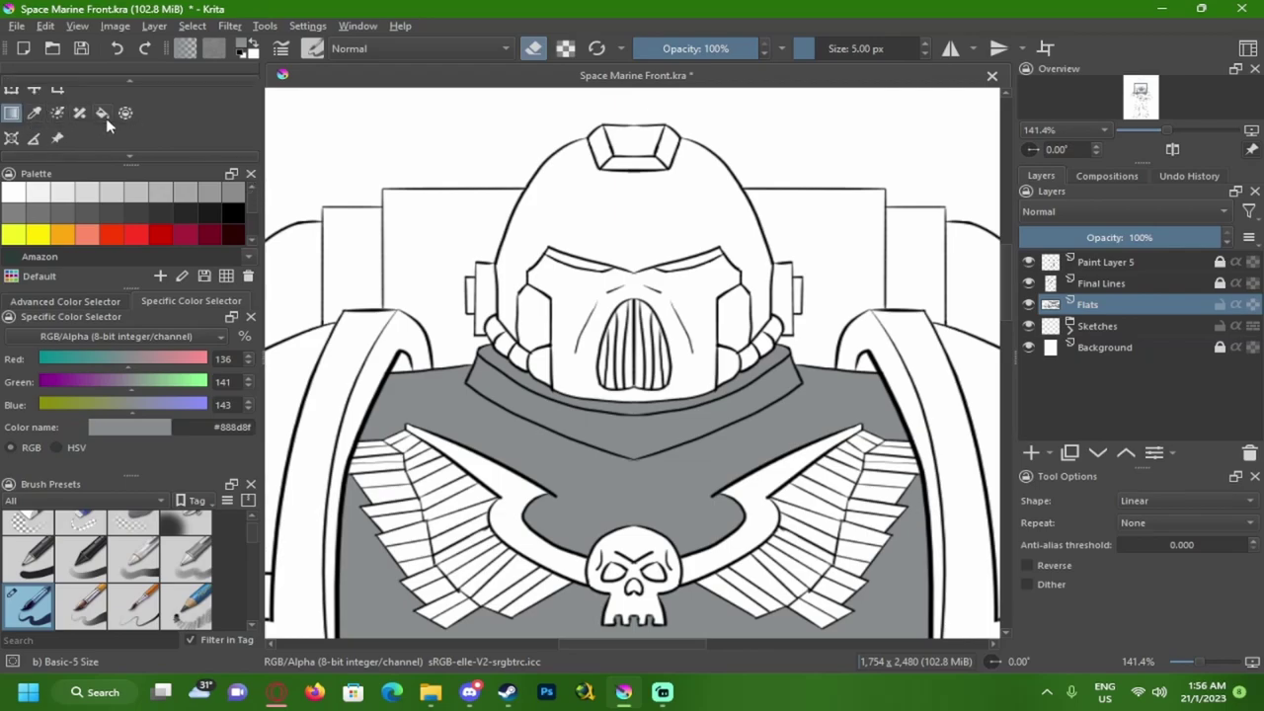
click(103, 115)
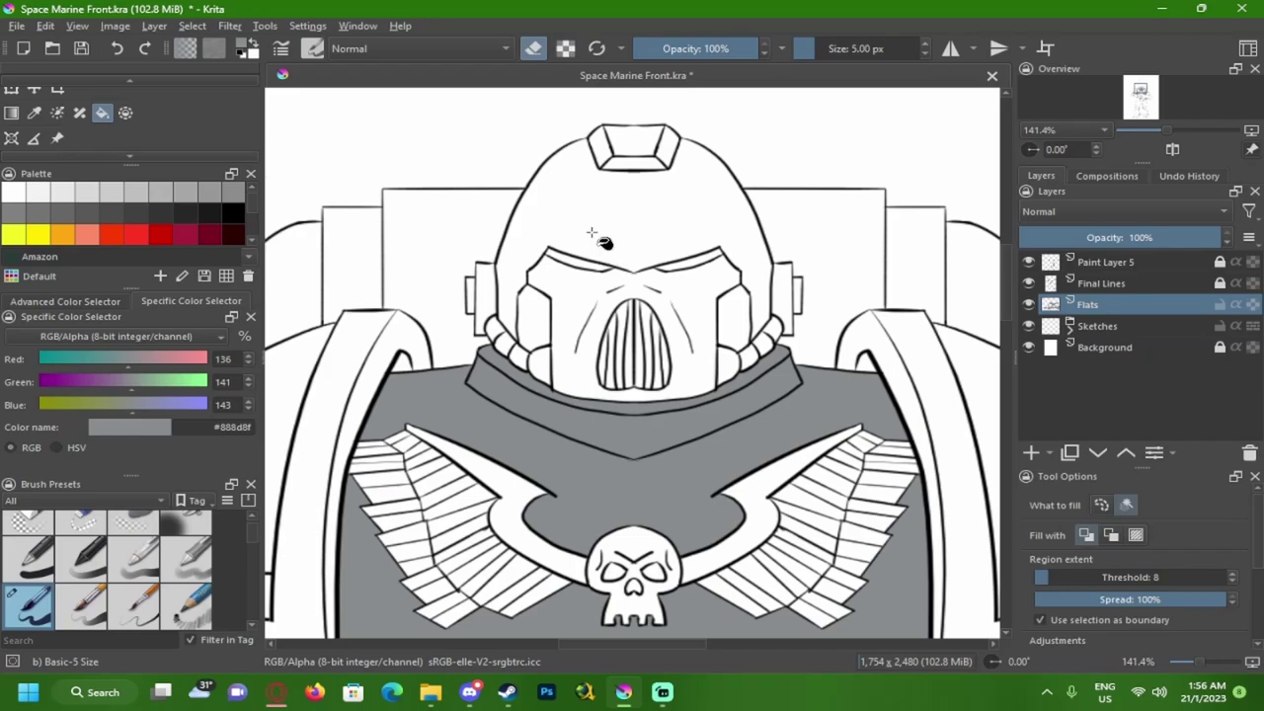
- Check the Fill tool's adjustment and reference settings around the helmet and turn off eraser mode
scroll(604, 244, down, 6)
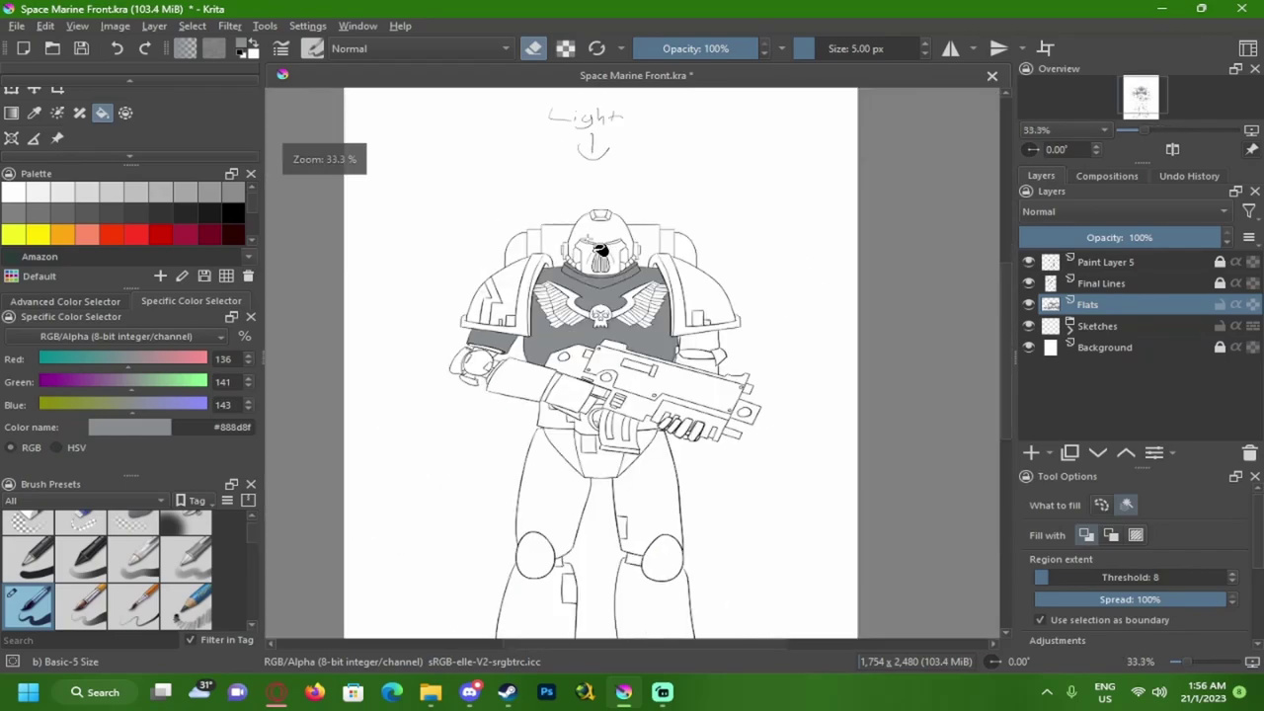
scroll(600, 249, up, 6)
scroll(615, 243, up, 2)
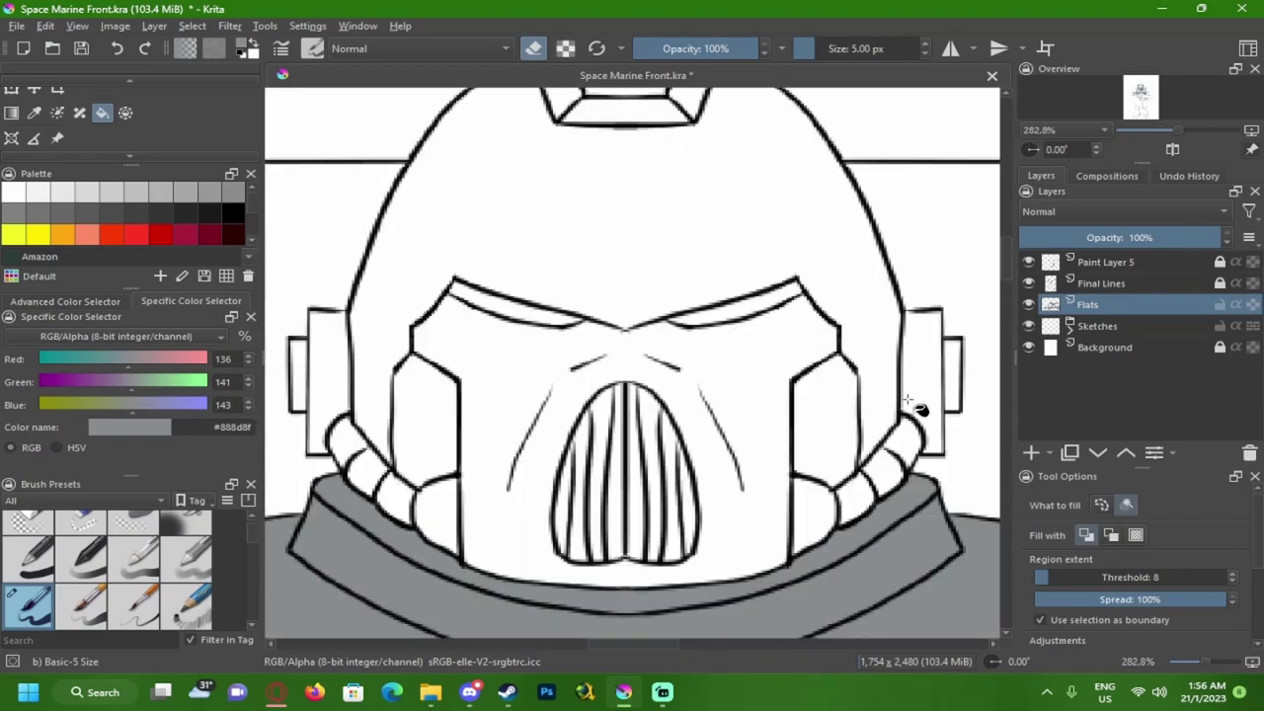
scroll(1250, 533, down, 3)
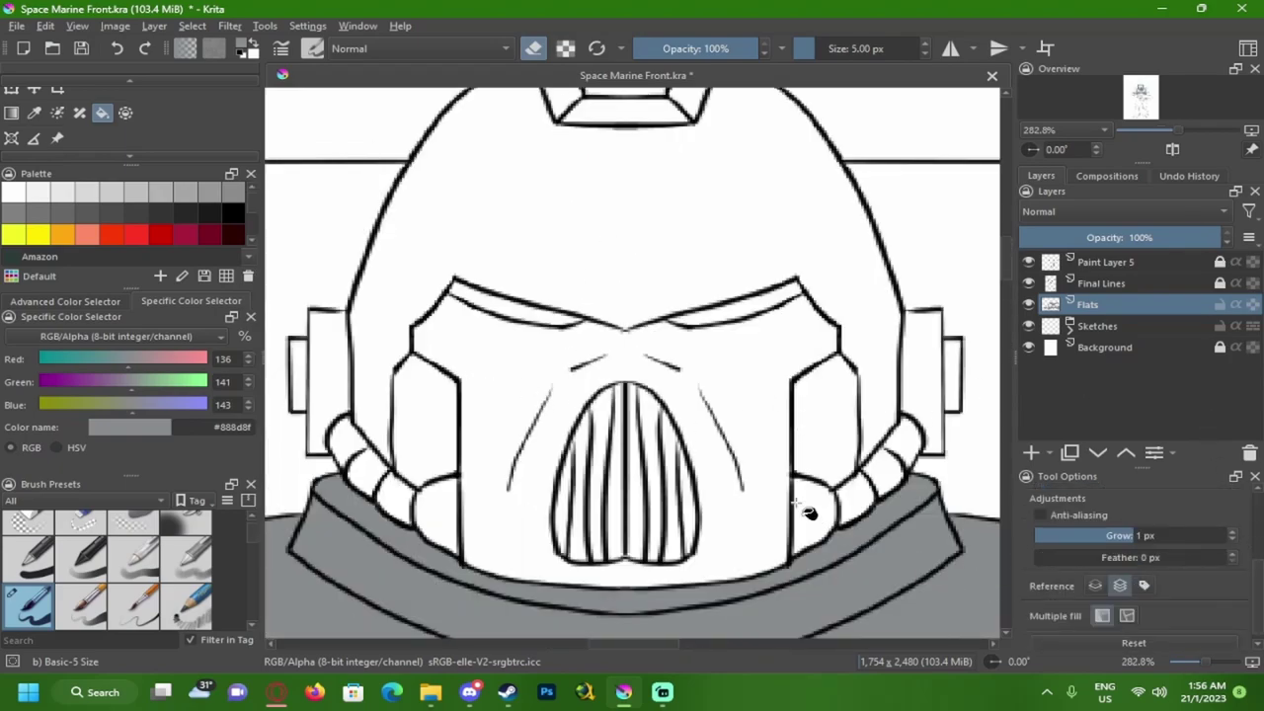
scroll(791, 501, down, 2)
drag(532, 527, 485, 413)
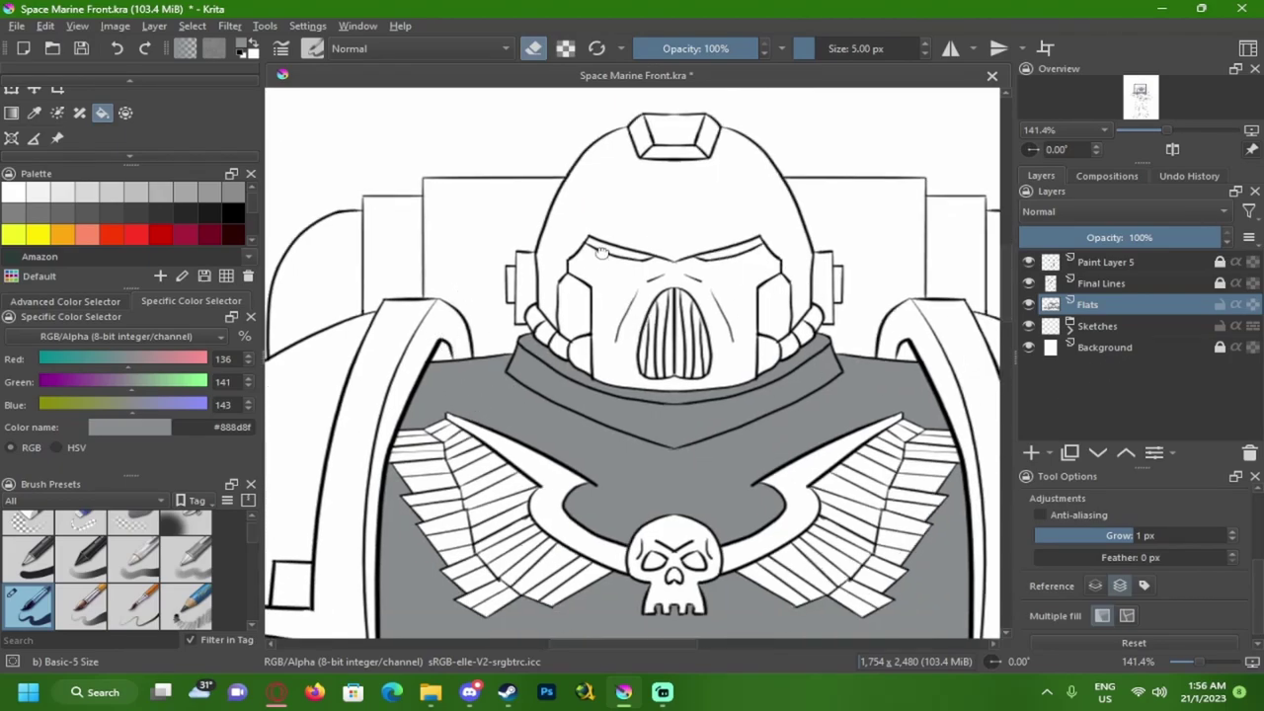
drag(601, 246, 583, 296)
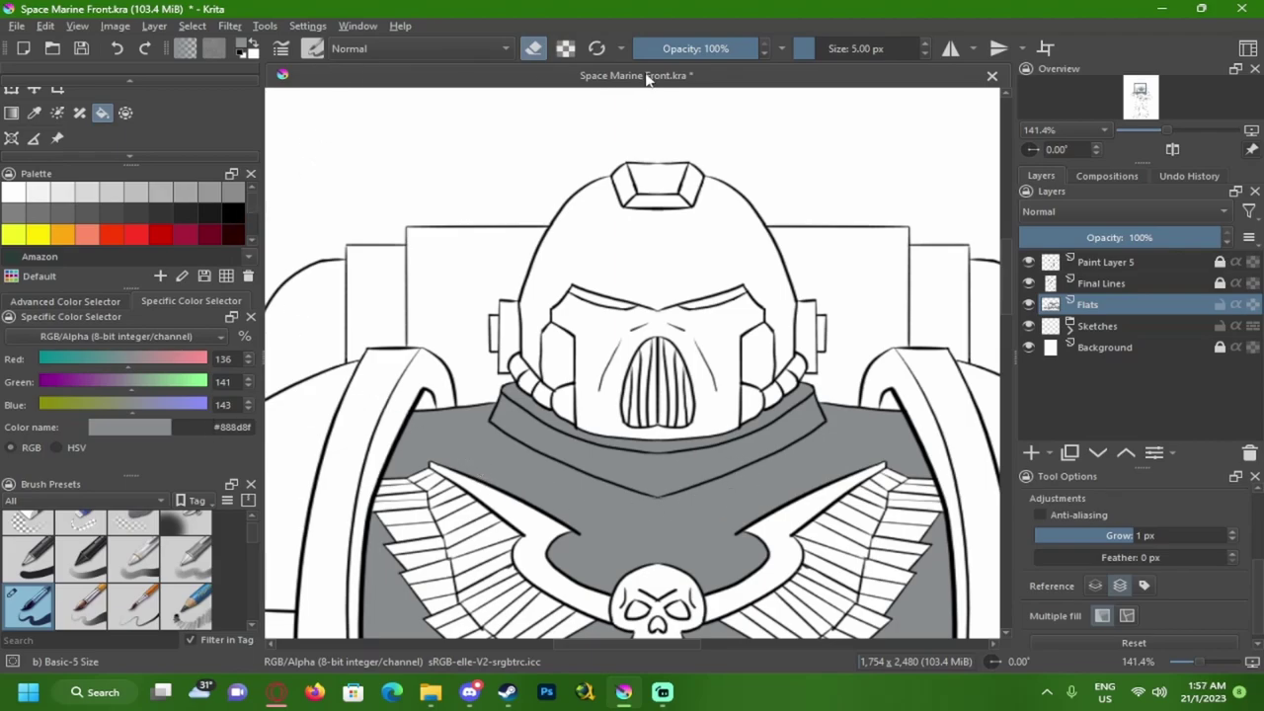
key(e)
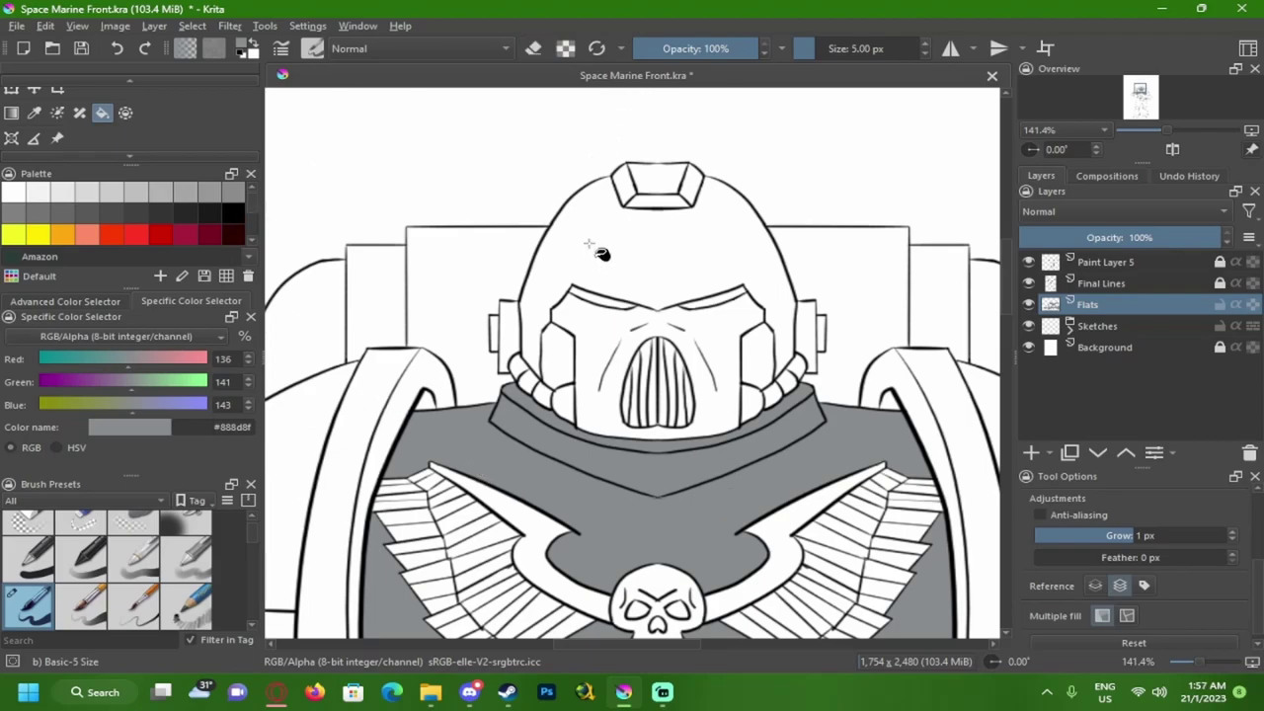
- Fill the helmet dome, face plate, both cheek panels and the hose mounts beside the mouth grille with #888d8f grey
click(588, 243)
click(592, 337)
click(553, 359)
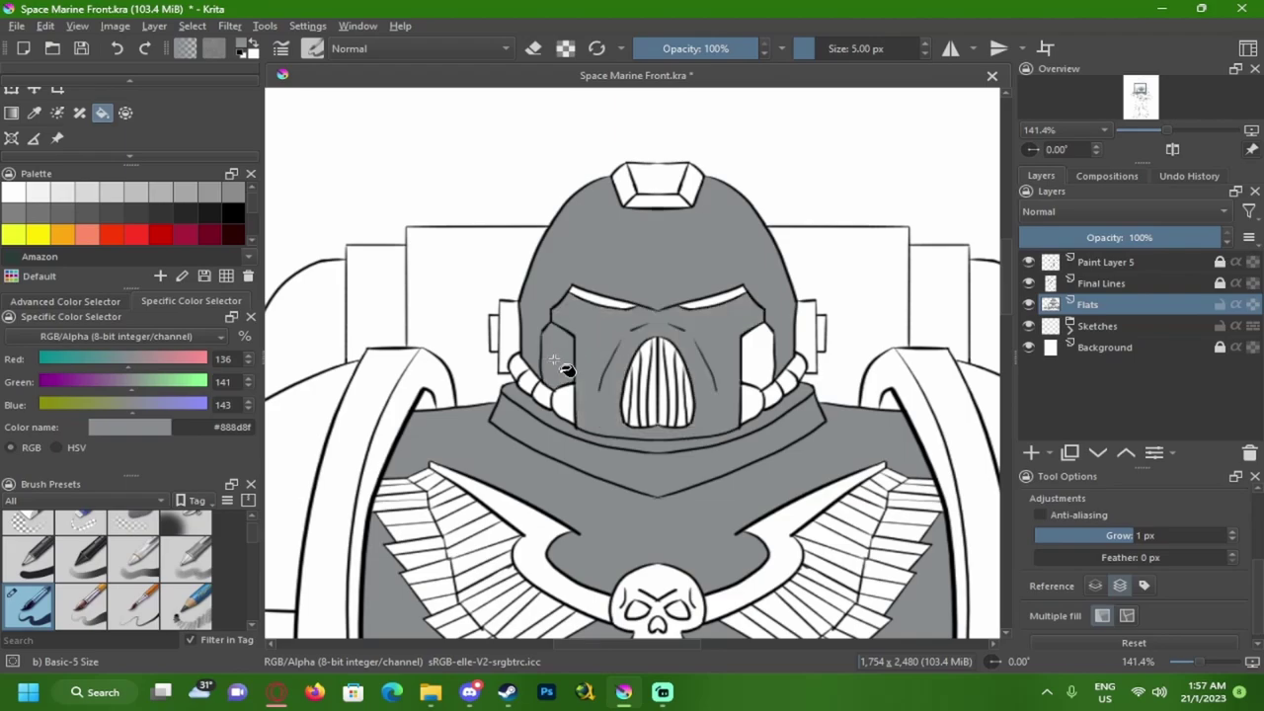
click(770, 365)
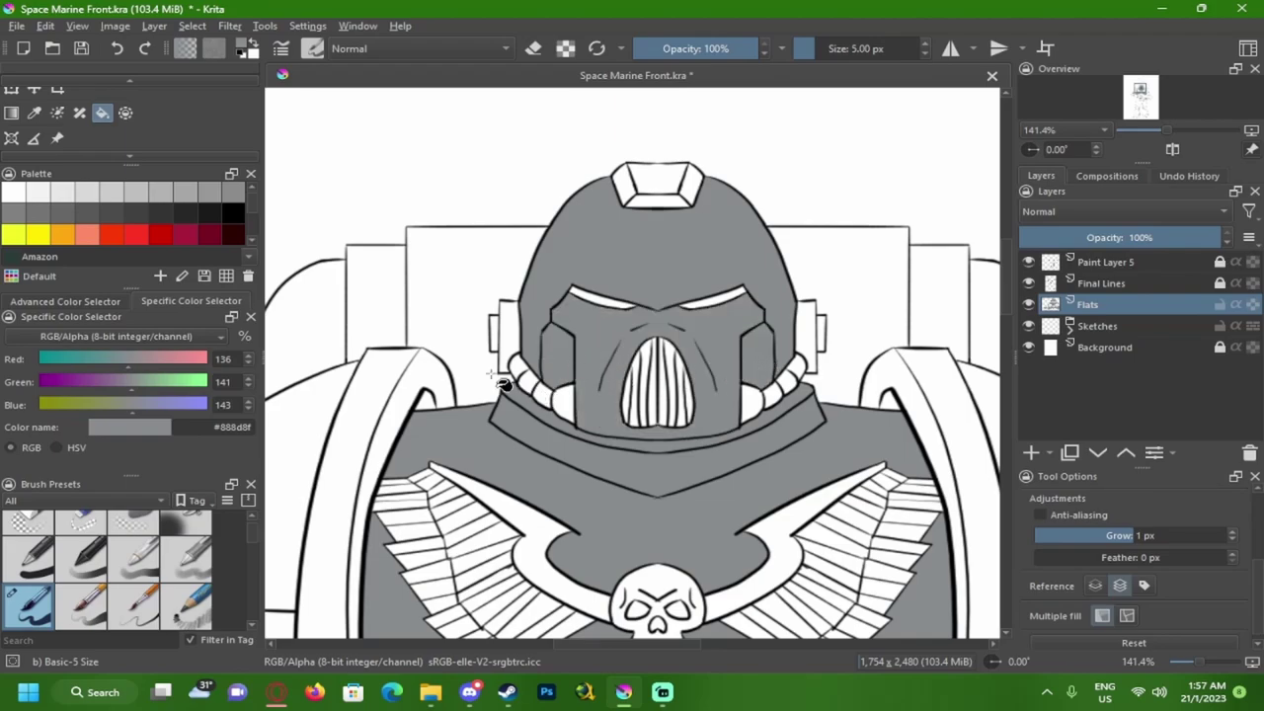
scroll(610, 400, up, 2)
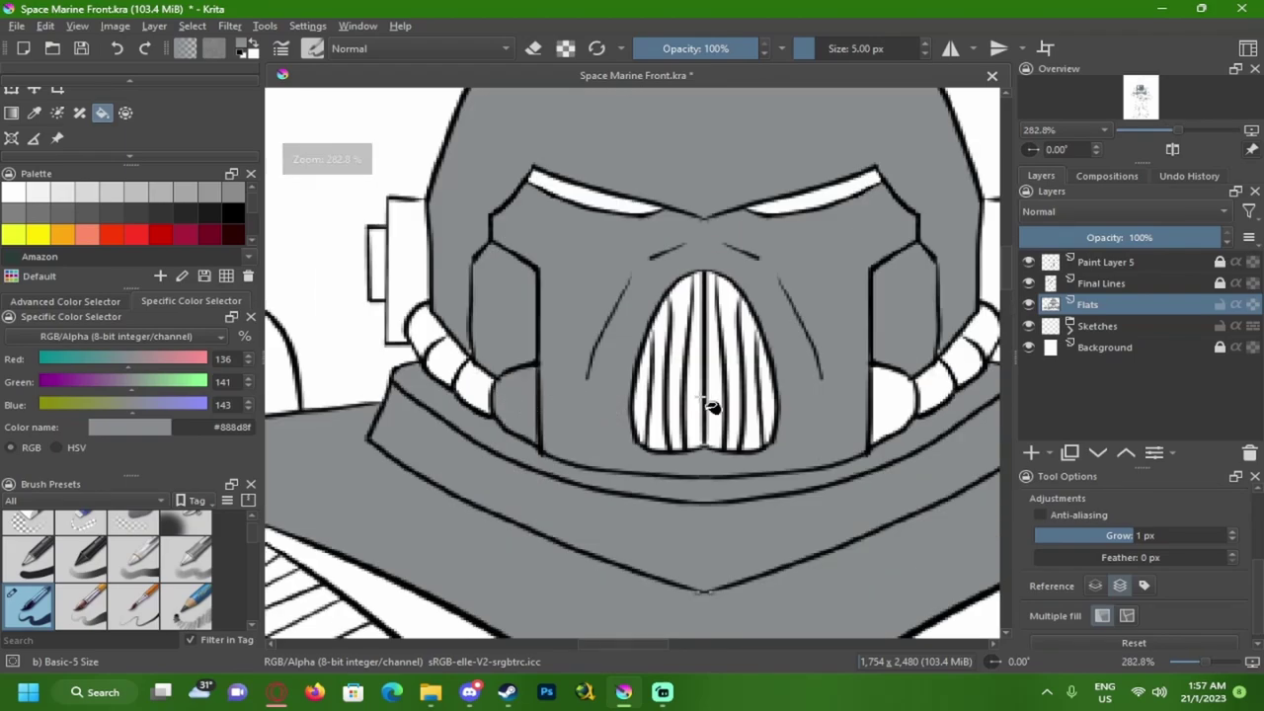
click(910, 397)
- Inspect the fill edges around the breathing hoses and fill the helmet's ear pieces with the same grey
scroll(513, 358, up, 2)
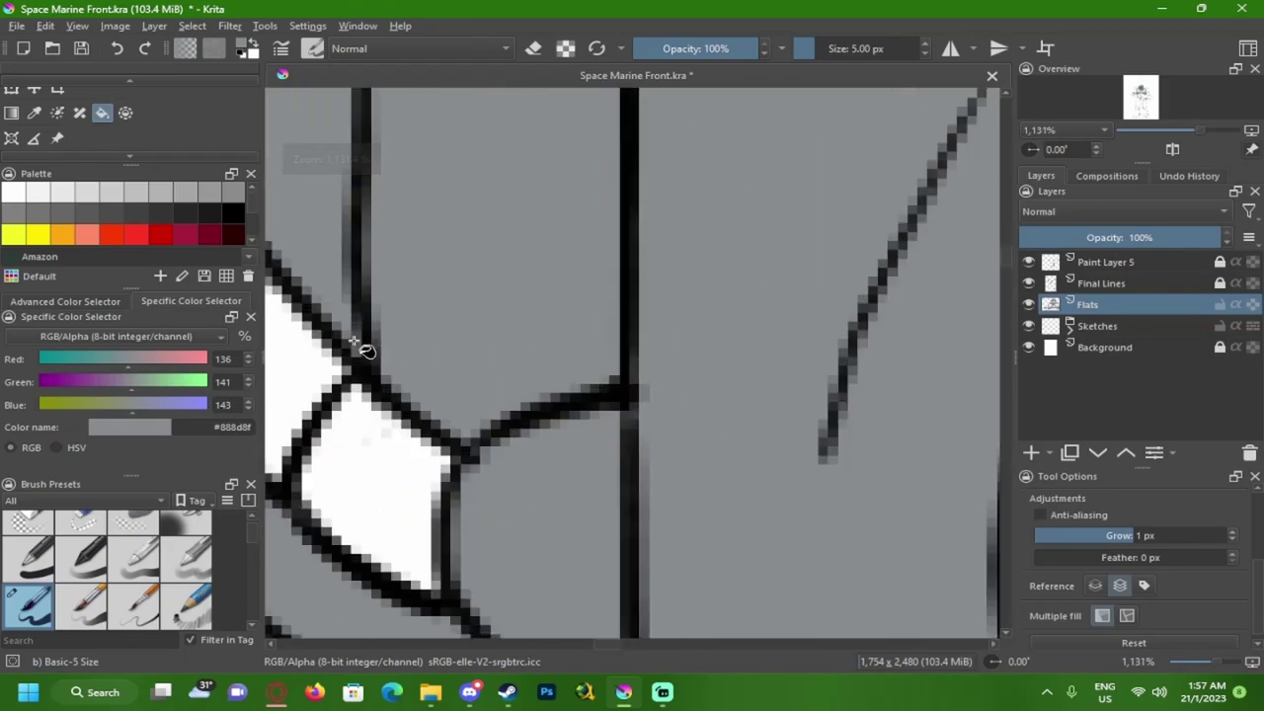
drag(907, 344, 129, 300)
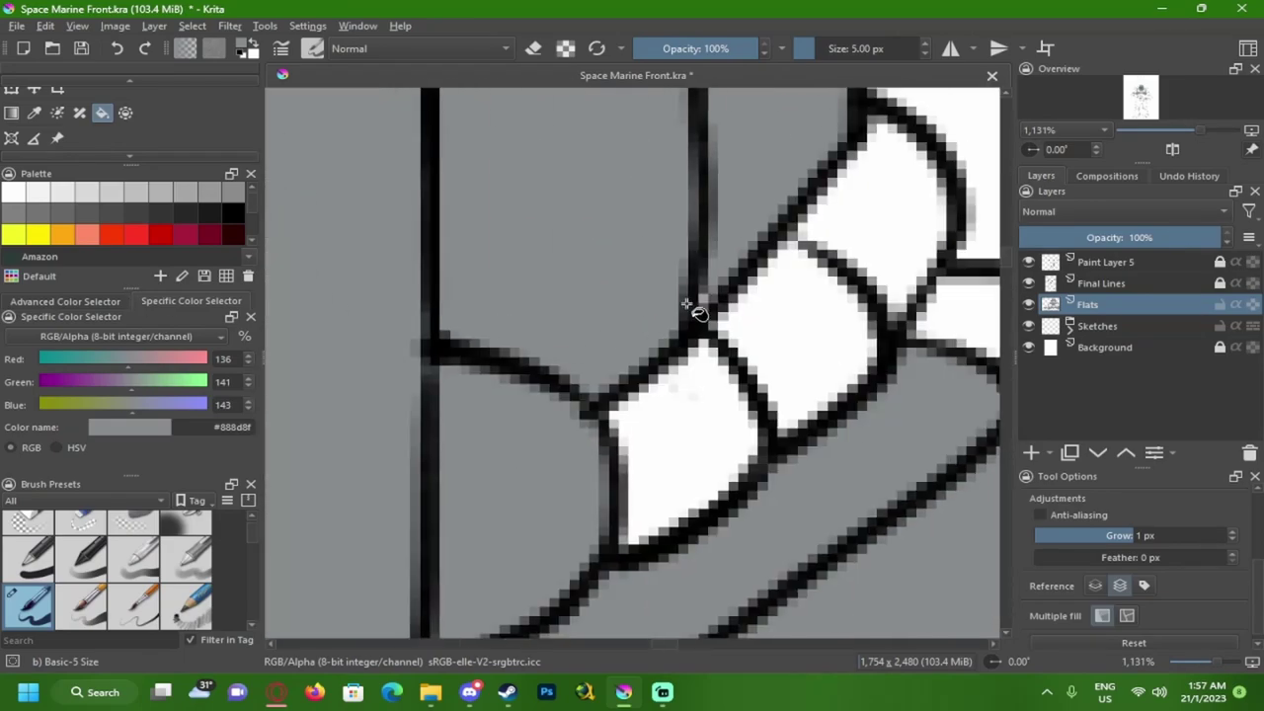
scroll(716, 309, down, 7)
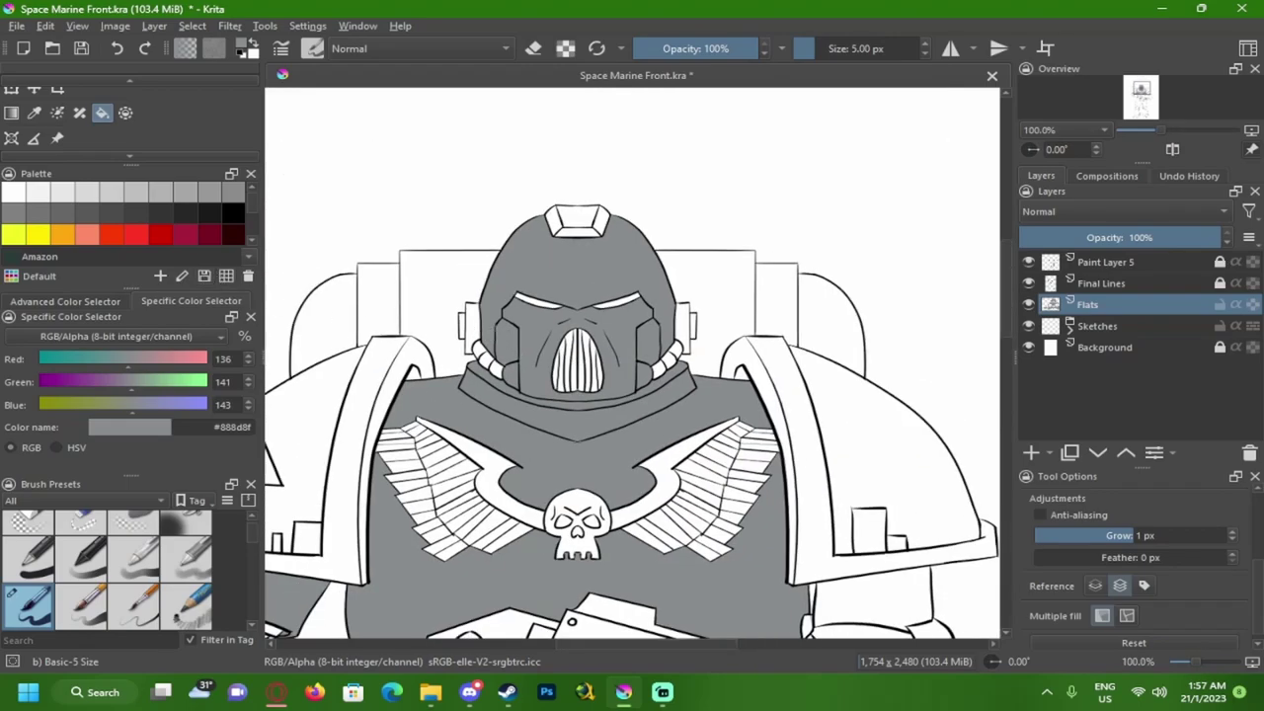
scroll(480, 327, up, 3)
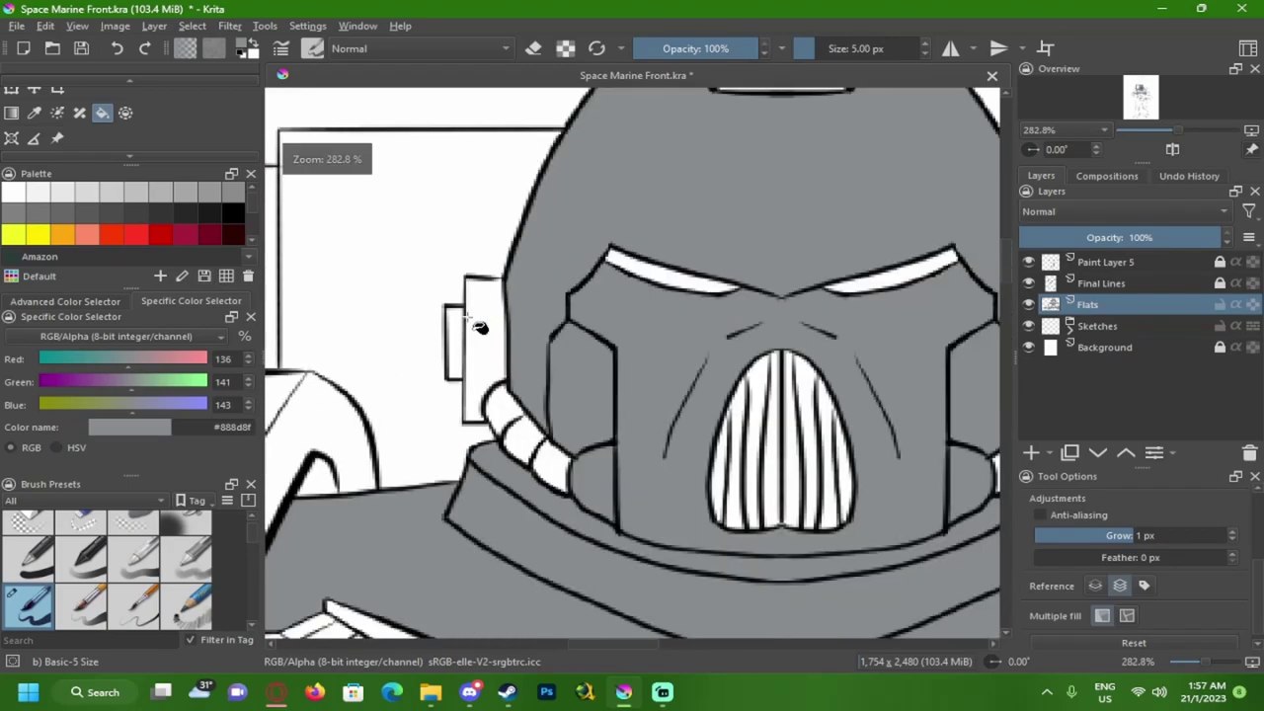
drag(808, 332, 516, 338)
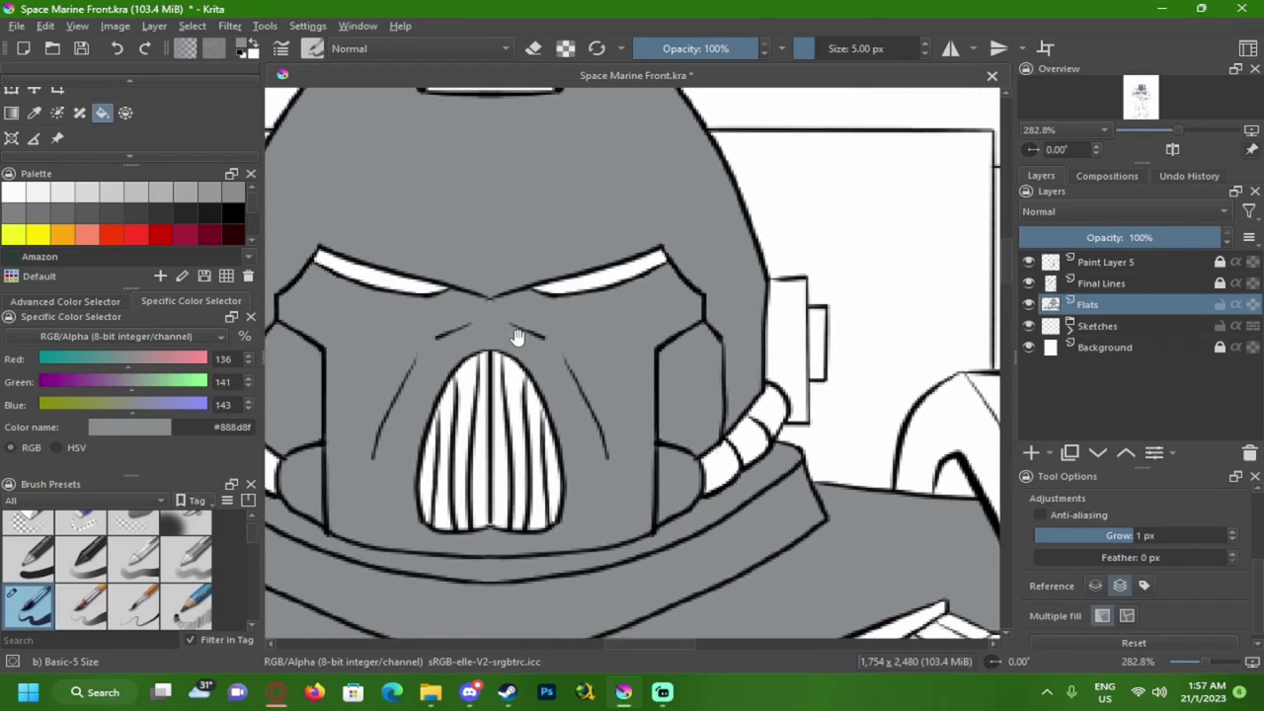
click(794, 336)
click(815, 337)
- Fill the centre, lower and two side facets of the helmet's forehead crest with #888d8f grey
drag(592, 159, 629, 287)
click(551, 182)
click(555, 205)
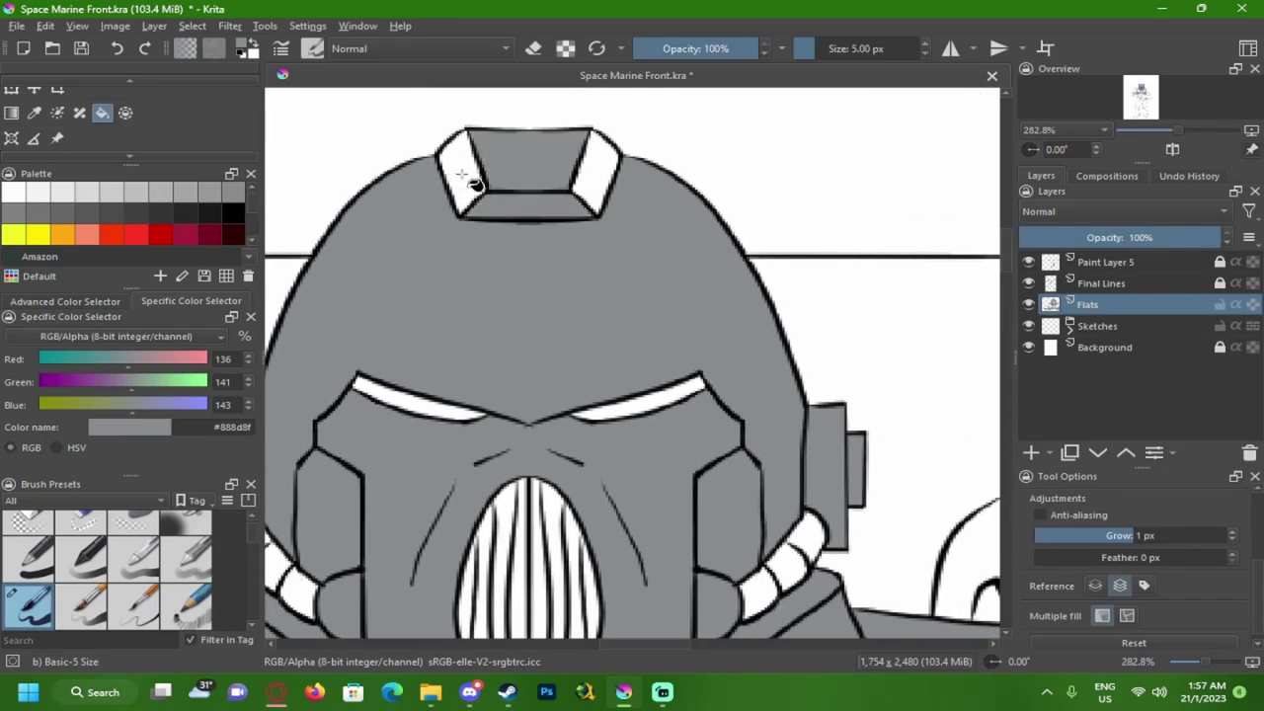
click(466, 181)
click(597, 181)
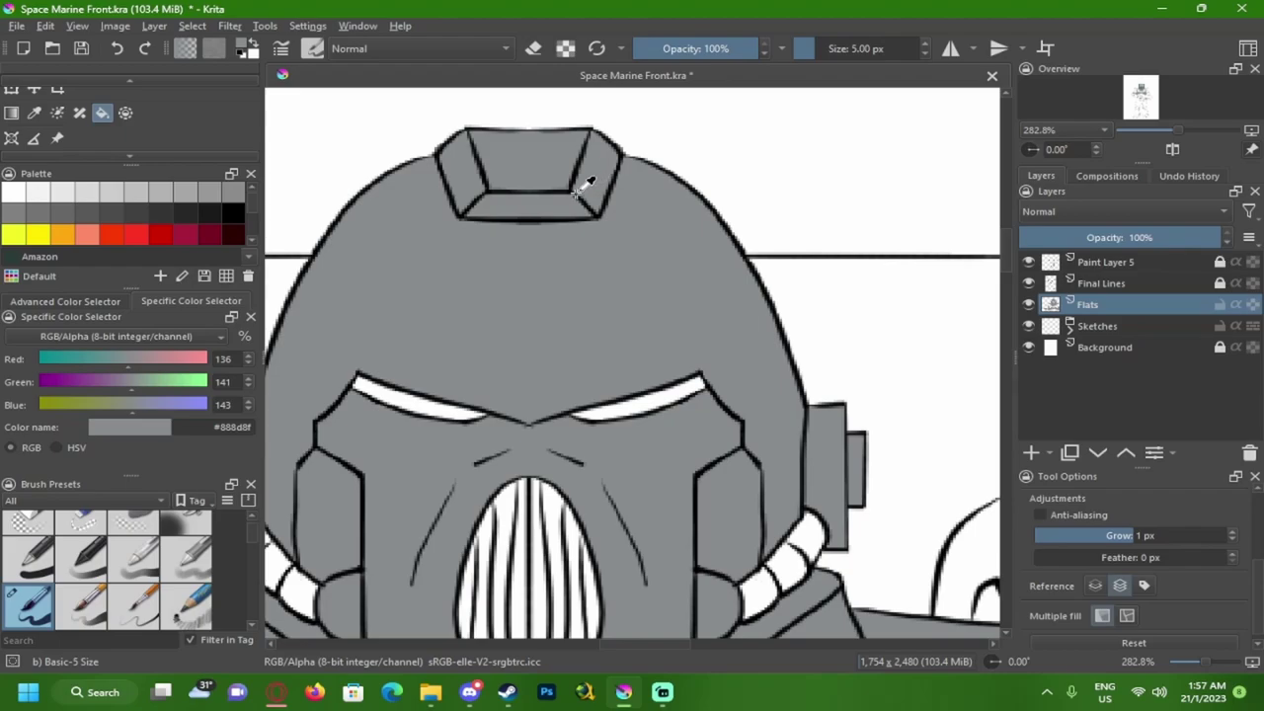
- Undo the latest crest fills, restore the lower facet, and refill both side facets with the same grey
key(ctrl+z)
key(ctrl+z)
key(ctrl+z)
key(ctrl+shift+z)
click(474, 180)
click(595, 181)
- Fill the backpack's blocks and rounded side pods on both sides of the helmet with #888d8f grey
scroll(583, 233, down, 2)
click(780, 264)
click(837, 301)
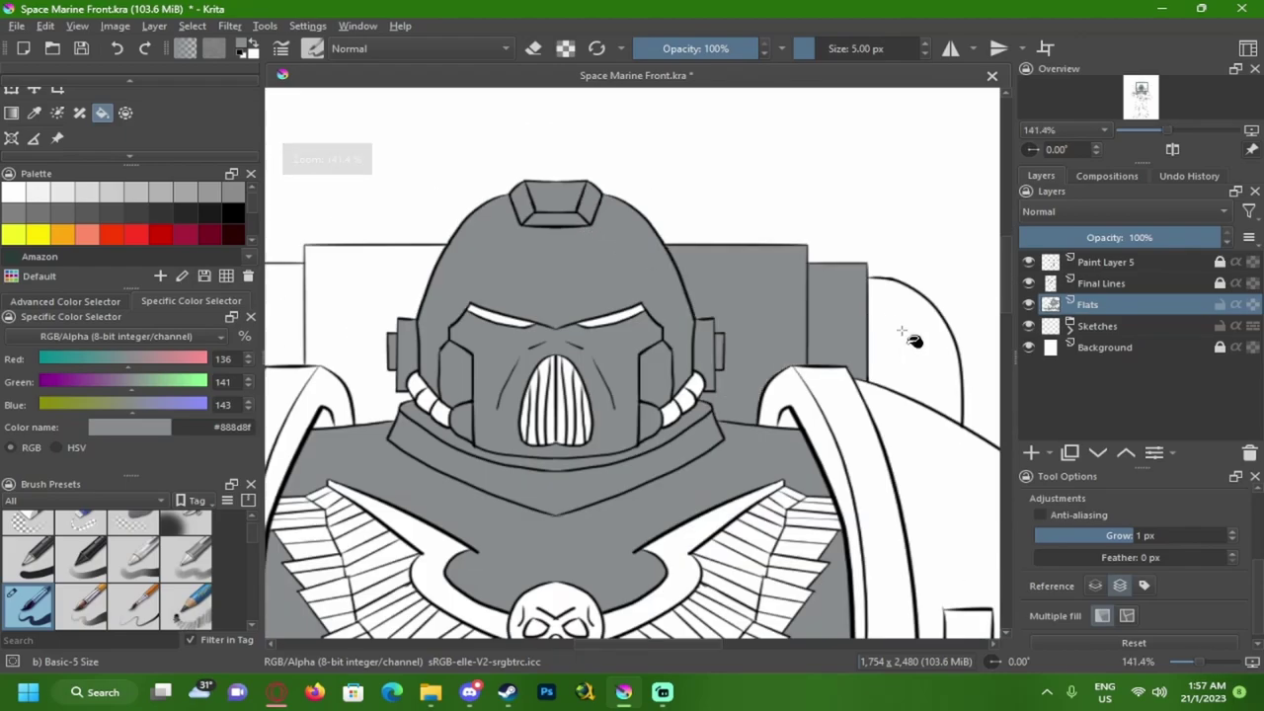
click(902, 331)
click(338, 308)
drag(312, 321, 429, 325)
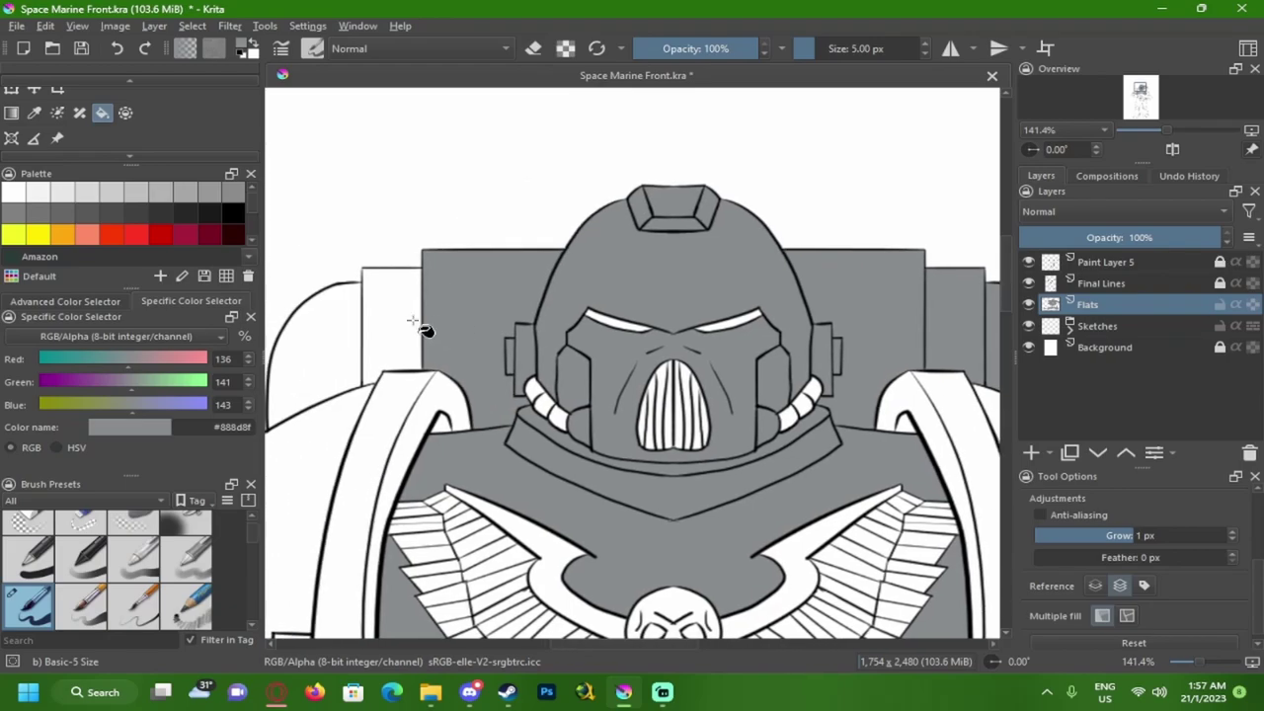
click(385, 316)
click(322, 345)
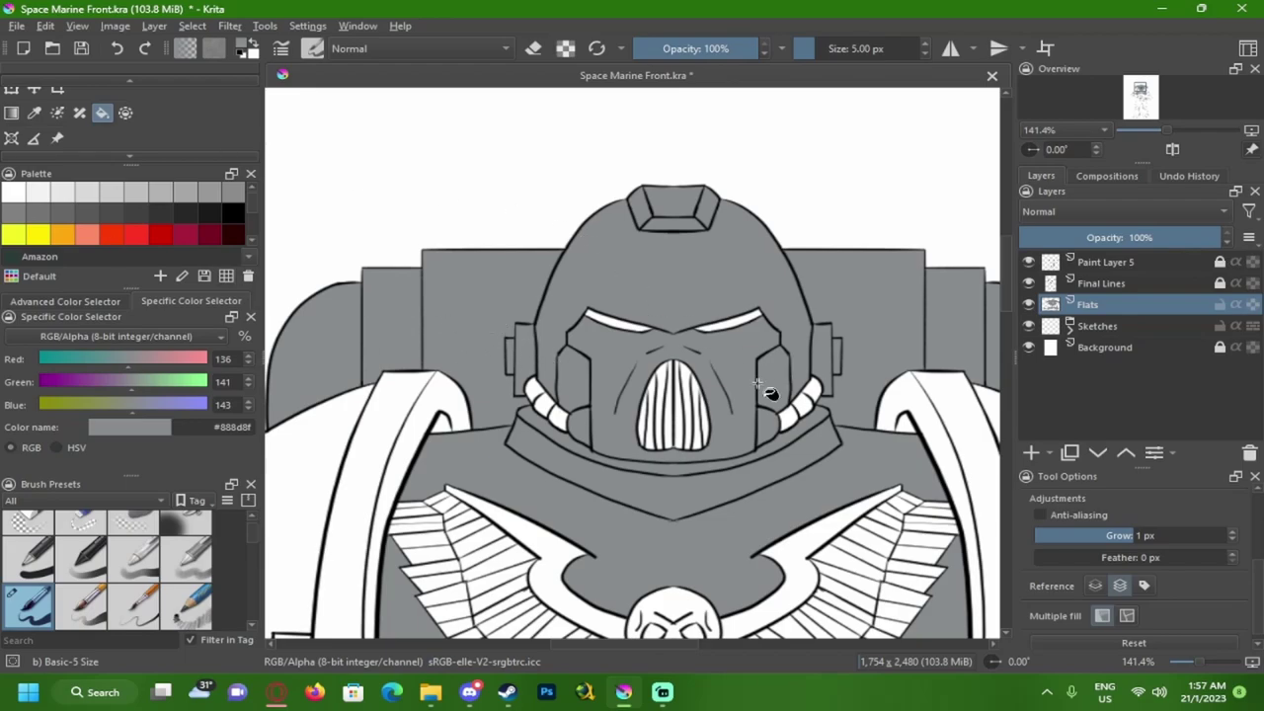
- Fill the upper arm beneath the right-hand shoulder pad with the same grey
scroll(770, 393, down, 4)
scroll(655, 353, up, 2)
scroll(596, 375, down, 2)
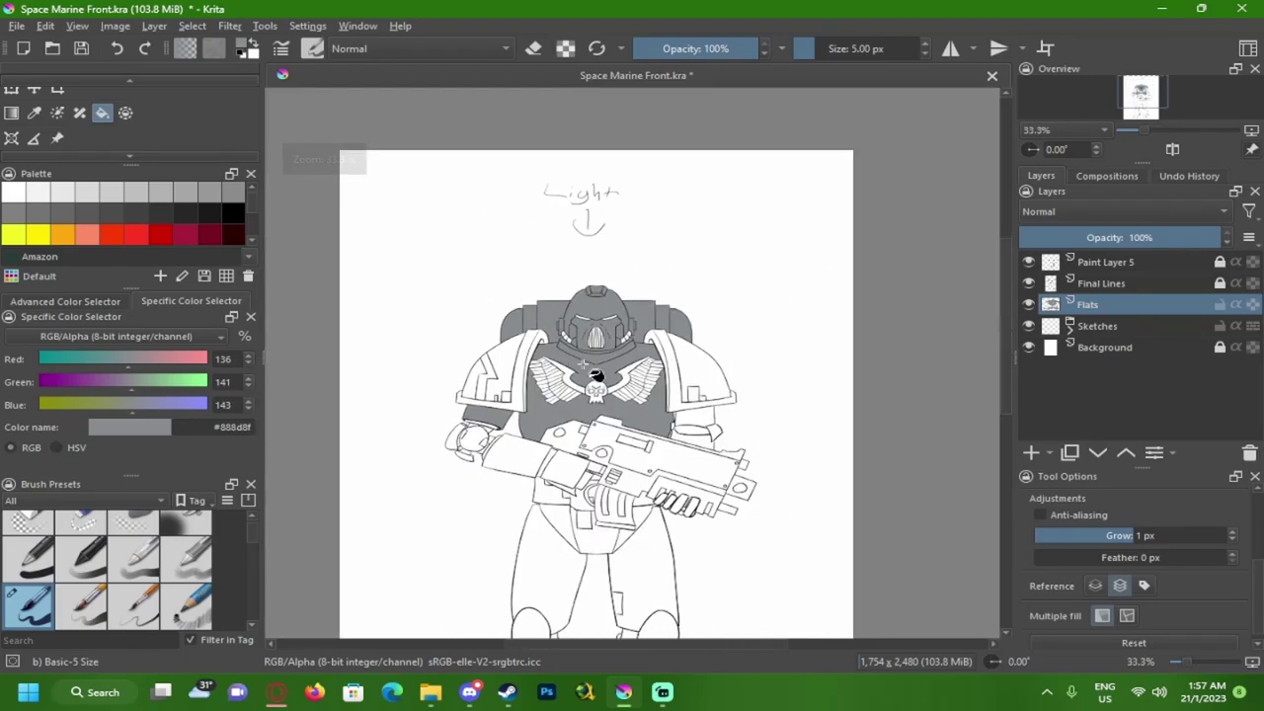
drag(584, 363, 488, 345)
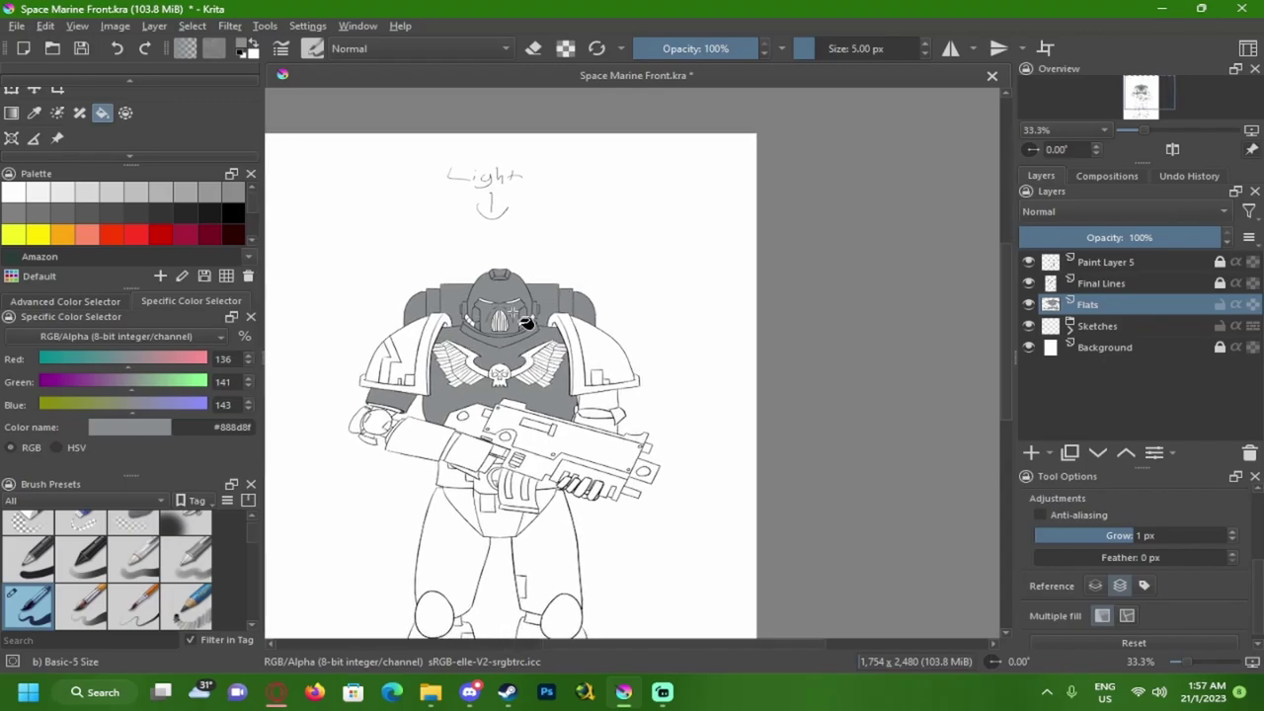
scroll(523, 322, up, 3)
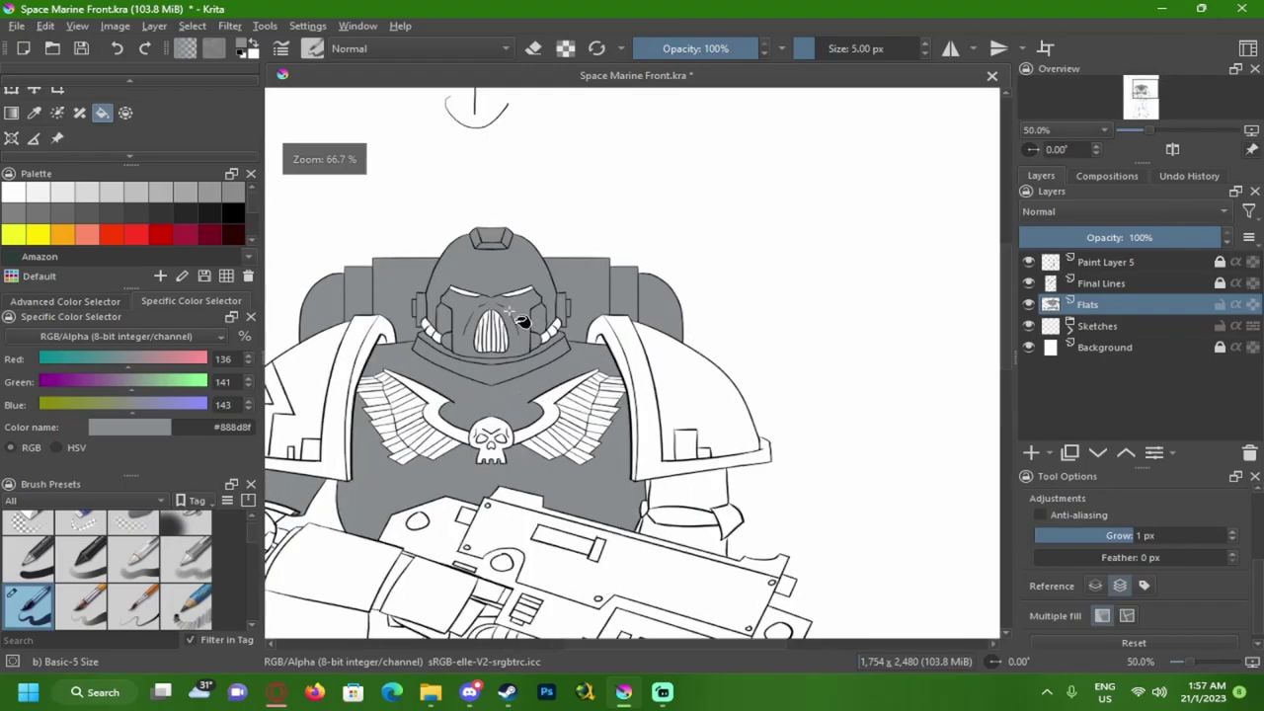
scroll(482, 308, down, 1)
drag(483, 328, 481, 269)
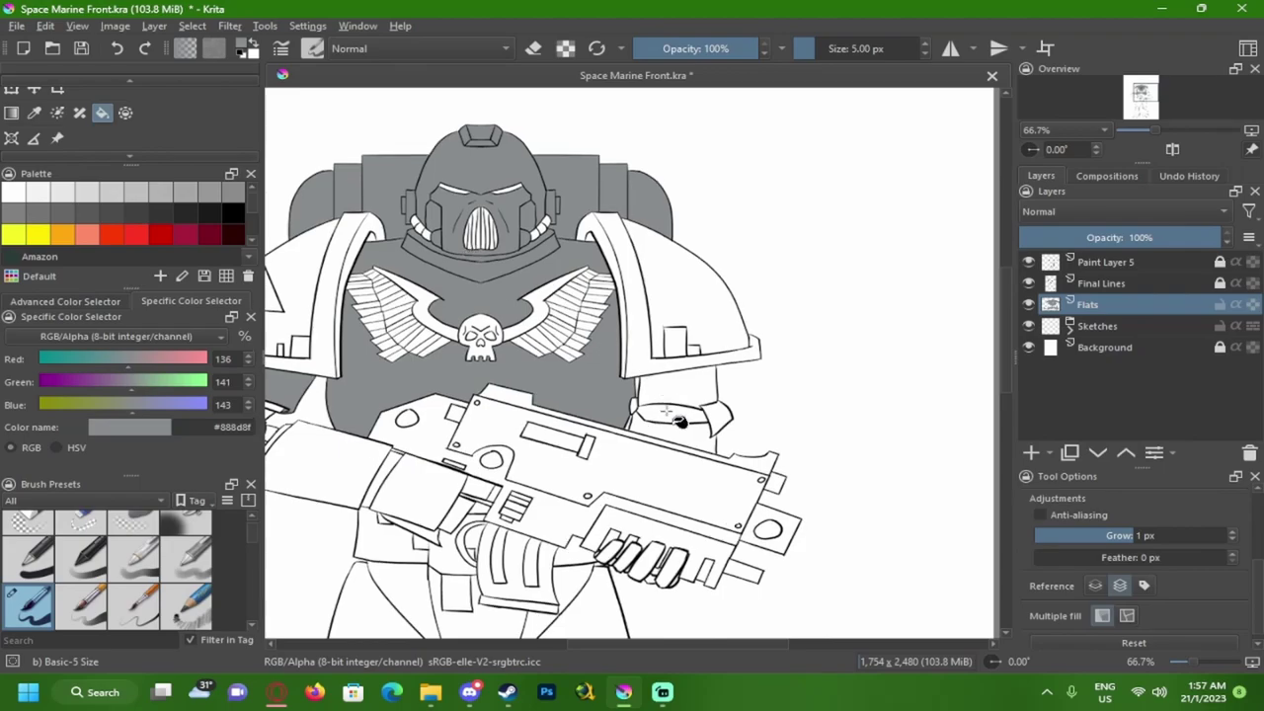
scroll(675, 415, up, 1)
click(677, 373)
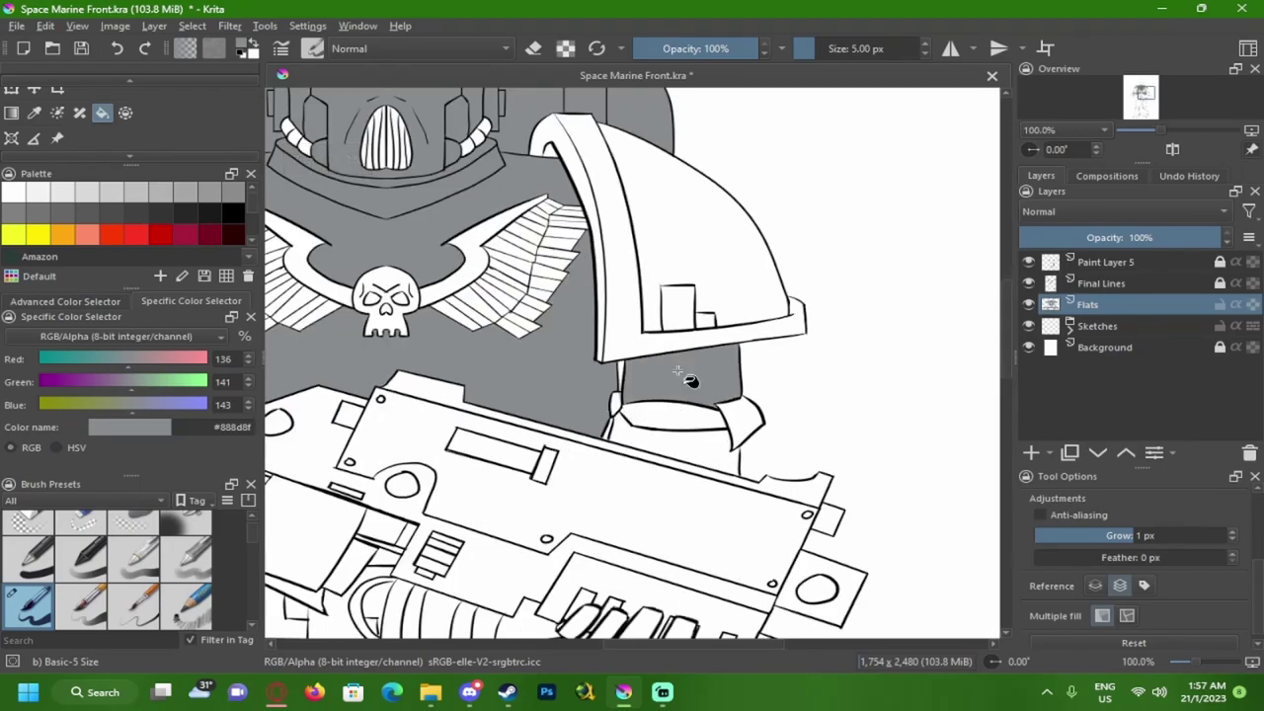
- Fill the waist section and the small belt pieces beneath the bolter and forearm with #888d8f grey
scroll(669, 396, down, 1)
drag(506, 500, 569, 321)
drag(487, 414, 533, 399)
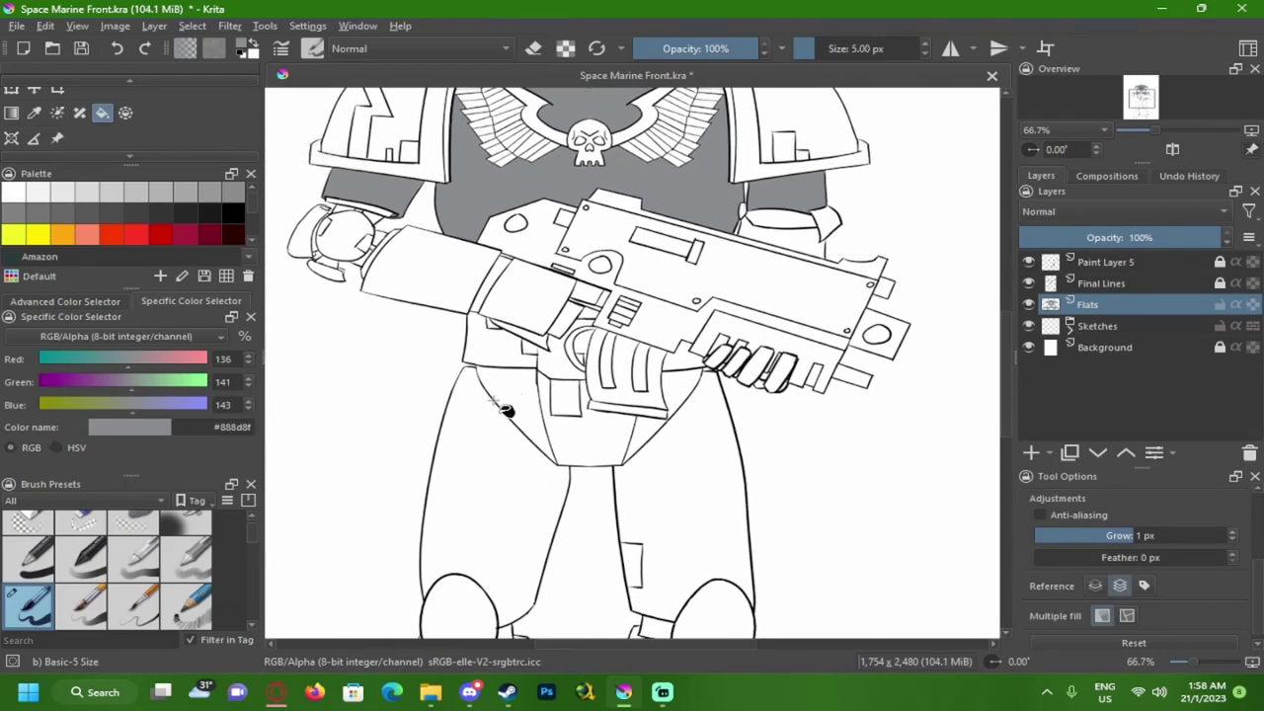
scroll(498, 400, up, 1)
click(508, 340)
click(549, 336)
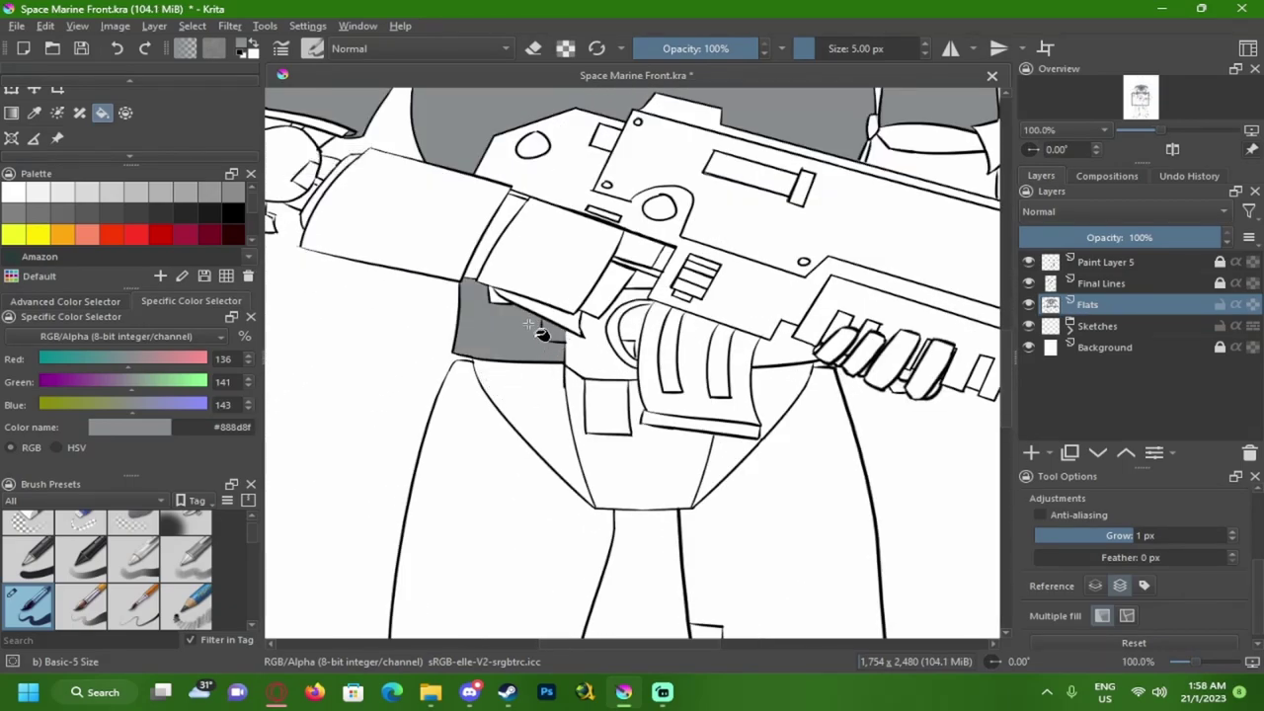
click(499, 296)
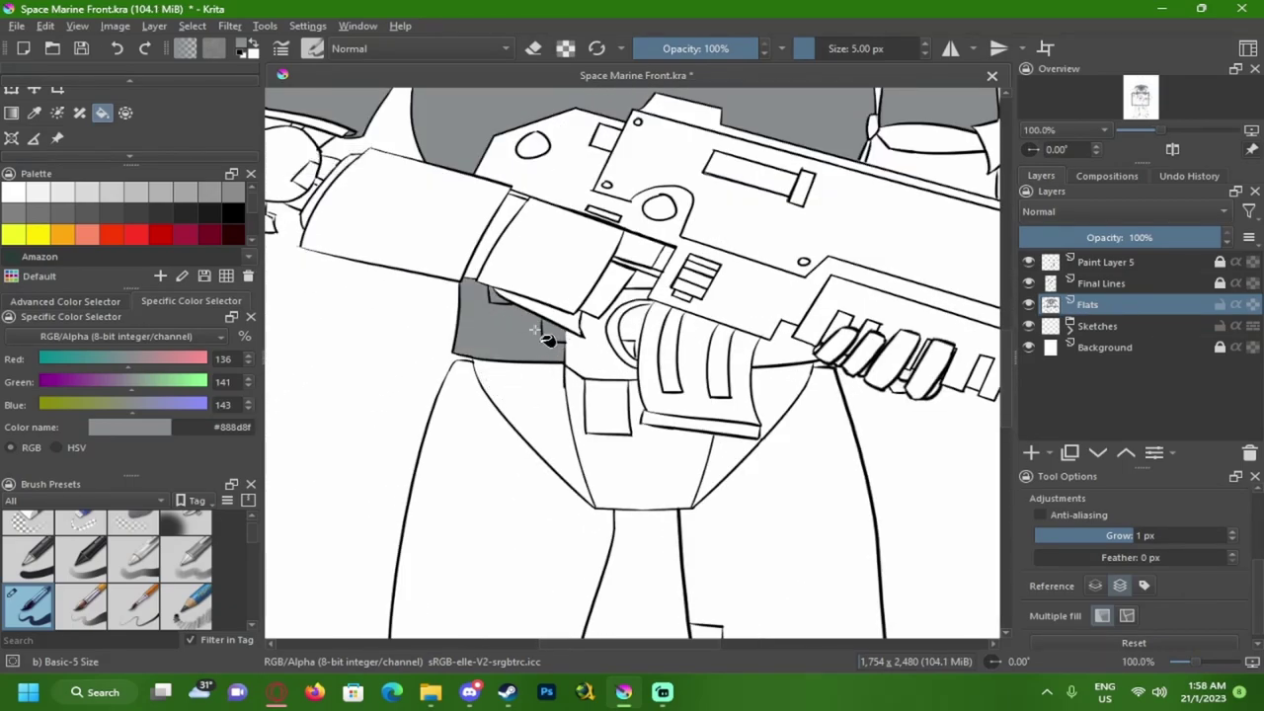
click(596, 363)
click(625, 328)
click(613, 330)
- Undo the latest fill at the groin, then fill the groin plate, its pouch and the thighs with grey
click(644, 418)
key(ctrl+z)
click(620, 427)
drag(629, 439, 546, 196)
click(464, 335)
click(681, 375)
click(619, 413)
- Fill the knee pads, shin armour and both boots including their soles with #888d8f grey
drag(619, 412, 590, 207)
click(355, 295)
drag(414, 464, 513, 202)
drag(444, 355, 464, 435)
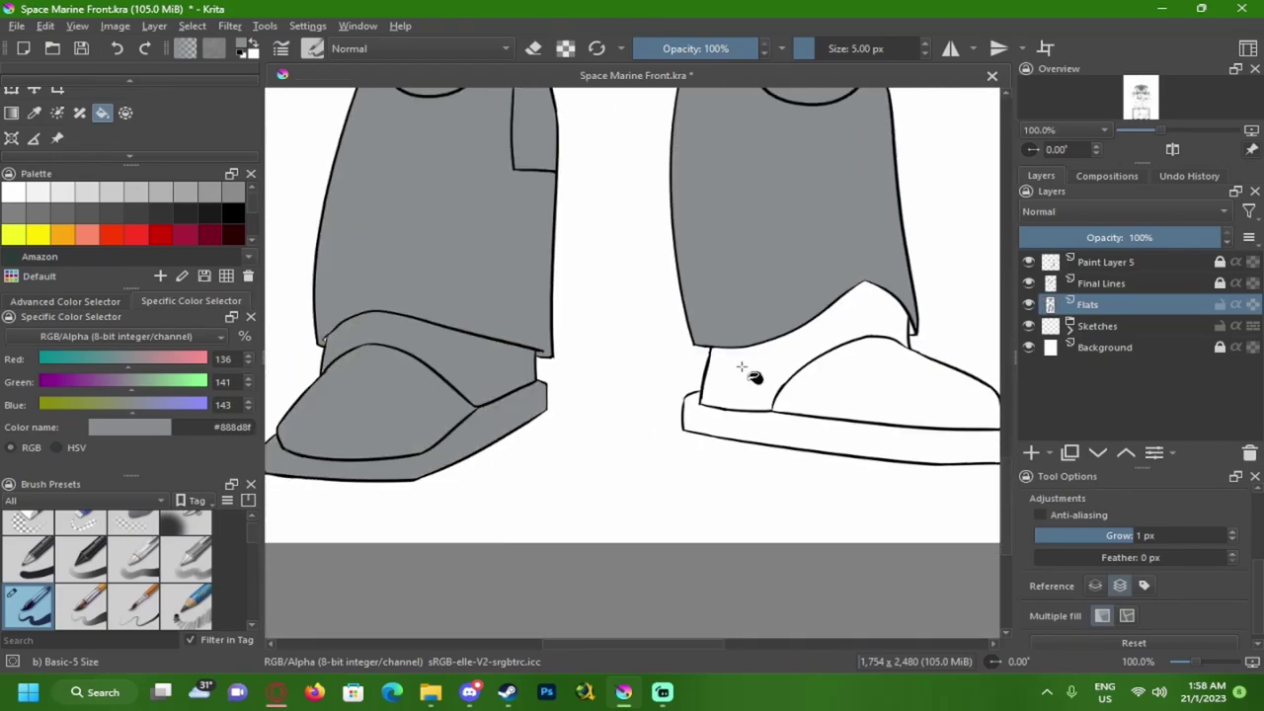
drag(742, 366, 869, 425)
scroll(507, 268, down, 4)
drag(435, 177, 461, 365)
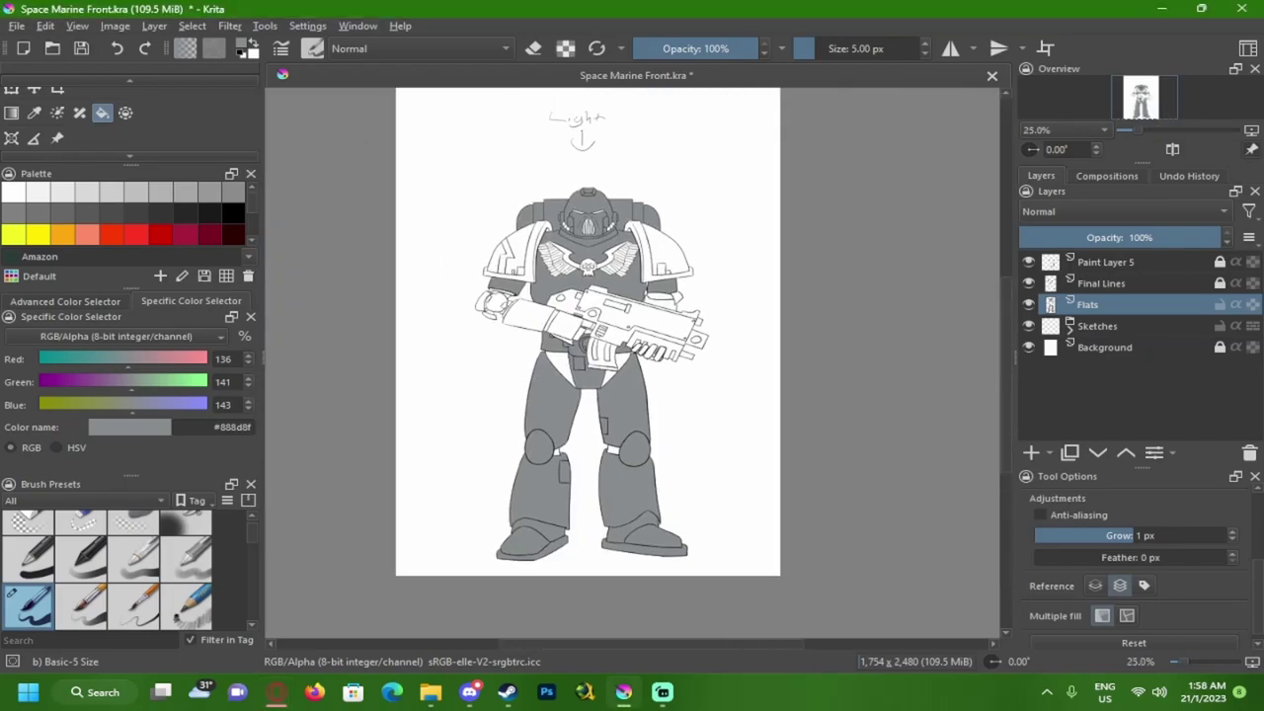
- Set the fill colour to #231F20 and fill the three segments of the helmet's left-hand breathing hose
key(plus)
key(plus)
key(plus)
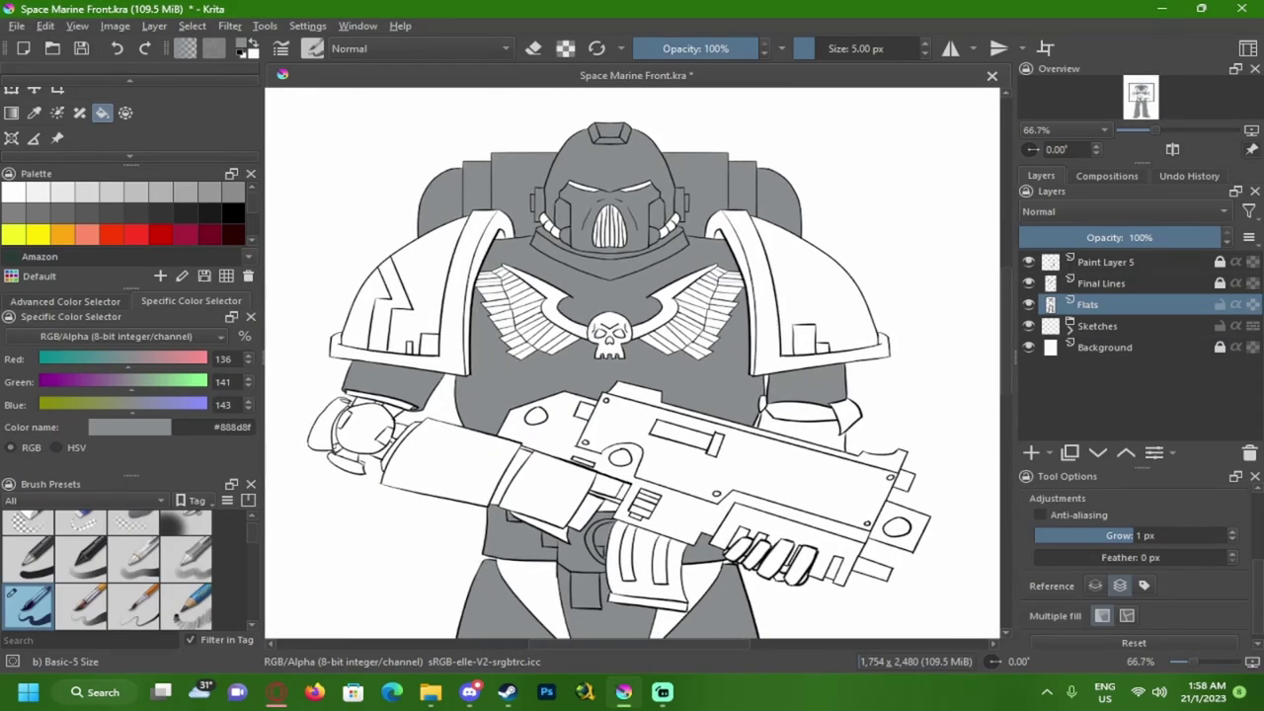
key(alt+Tab)
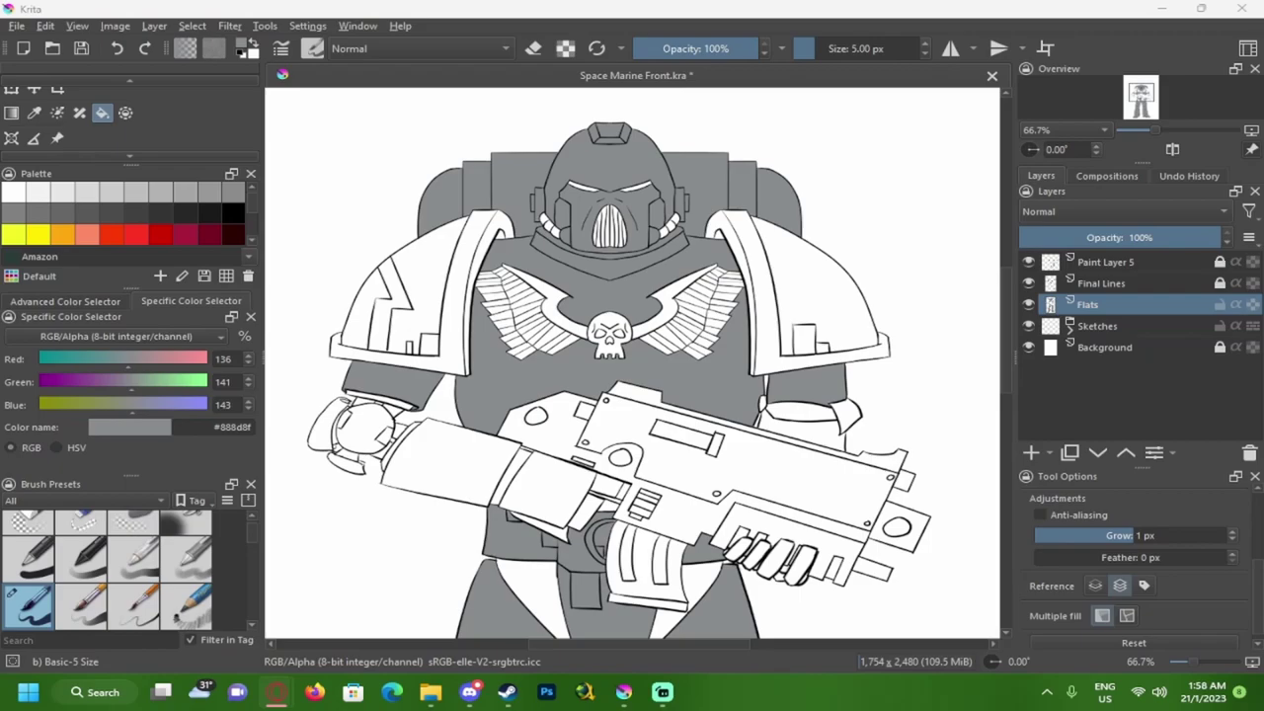
double_click(225, 431)
text(231F20)
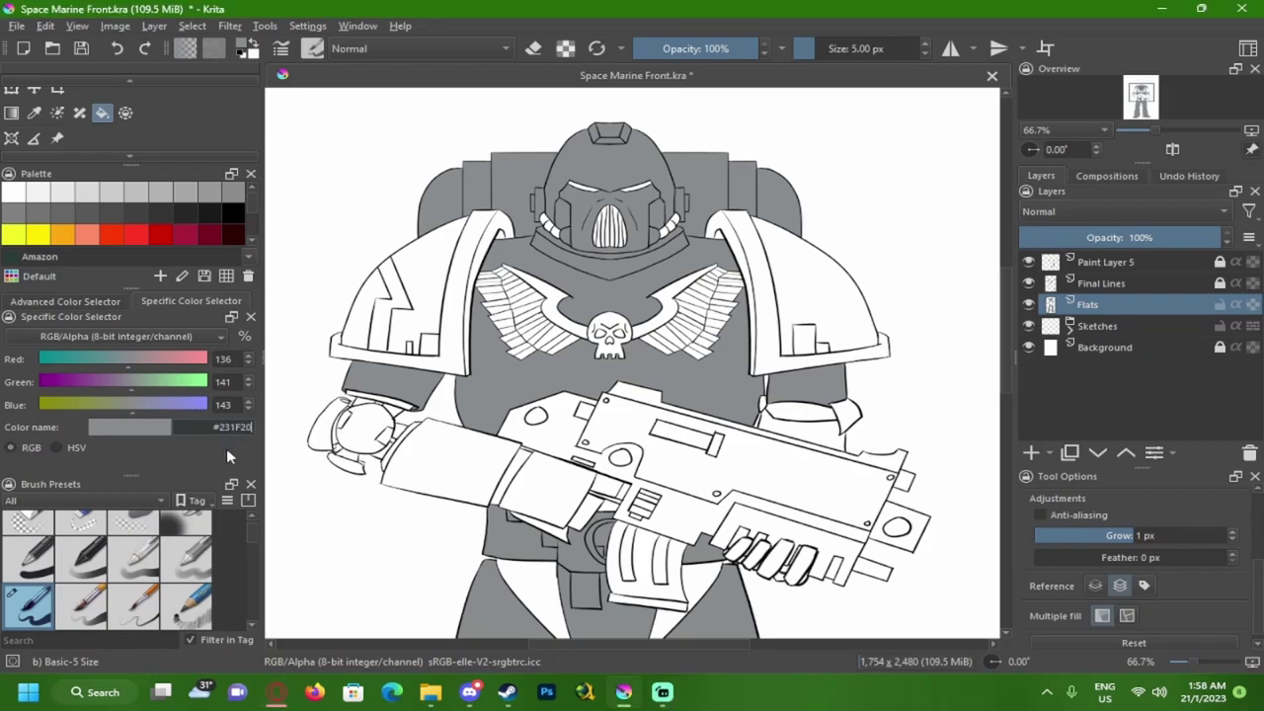
scroll(564, 223, up, 4)
click(556, 229)
click(573, 258)
click(601, 287)
- Fill the three segments of the helmet's right-hand breathing hose with #231f20
scroll(557, 255, up, 3)
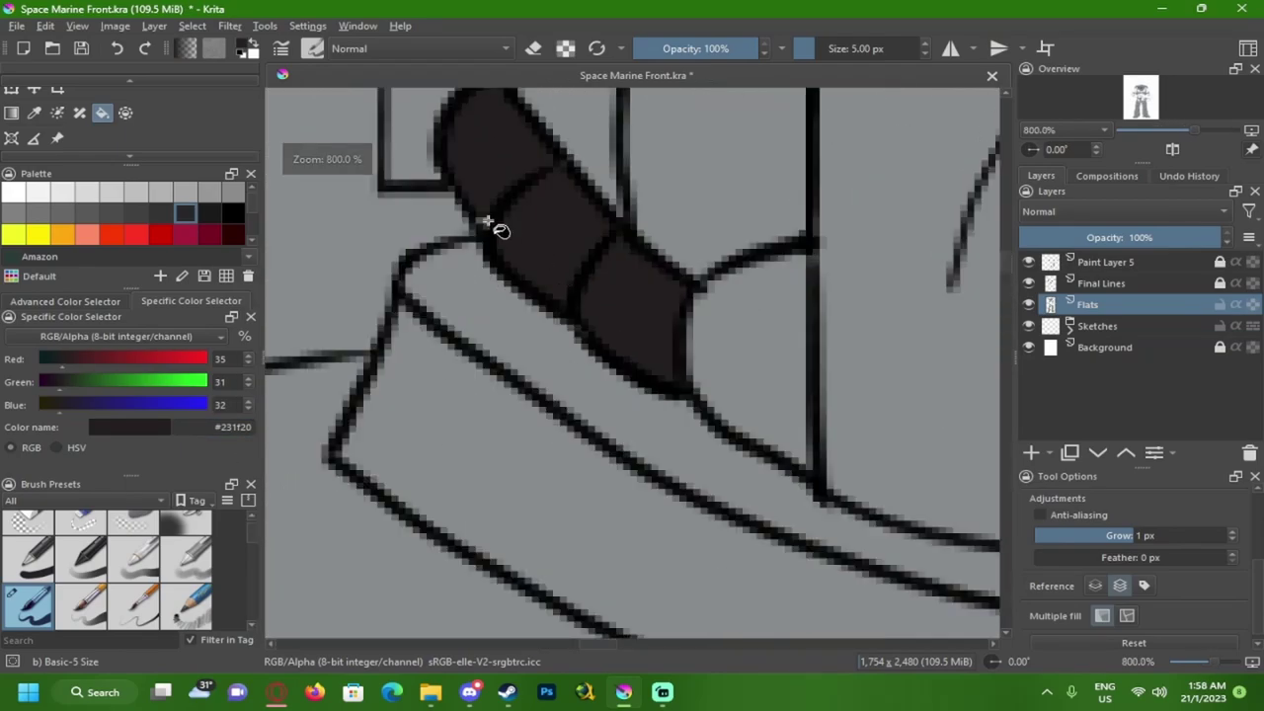
drag(731, 318, 606, 307)
scroll(607, 307, down, 2)
drag(738, 359, 579, 364)
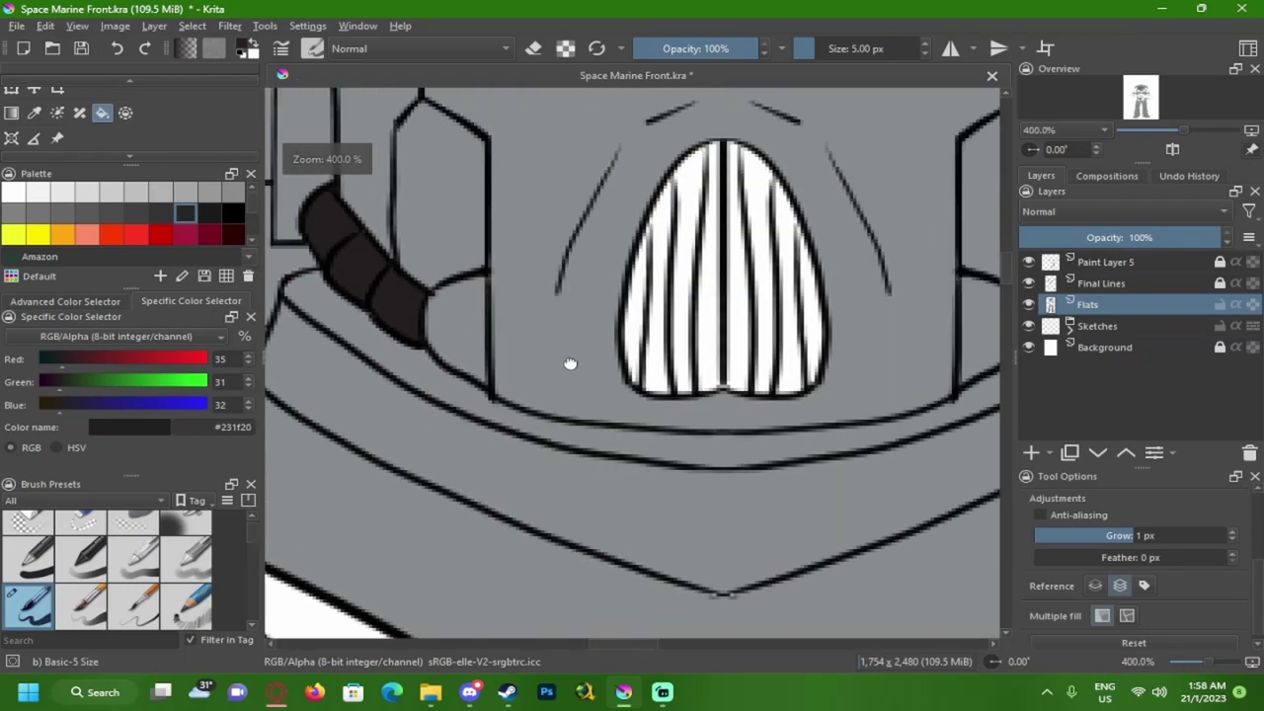
scroll(579, 363, right, 4)
click(743, 298)
click(774, 283)
click(801, 239)
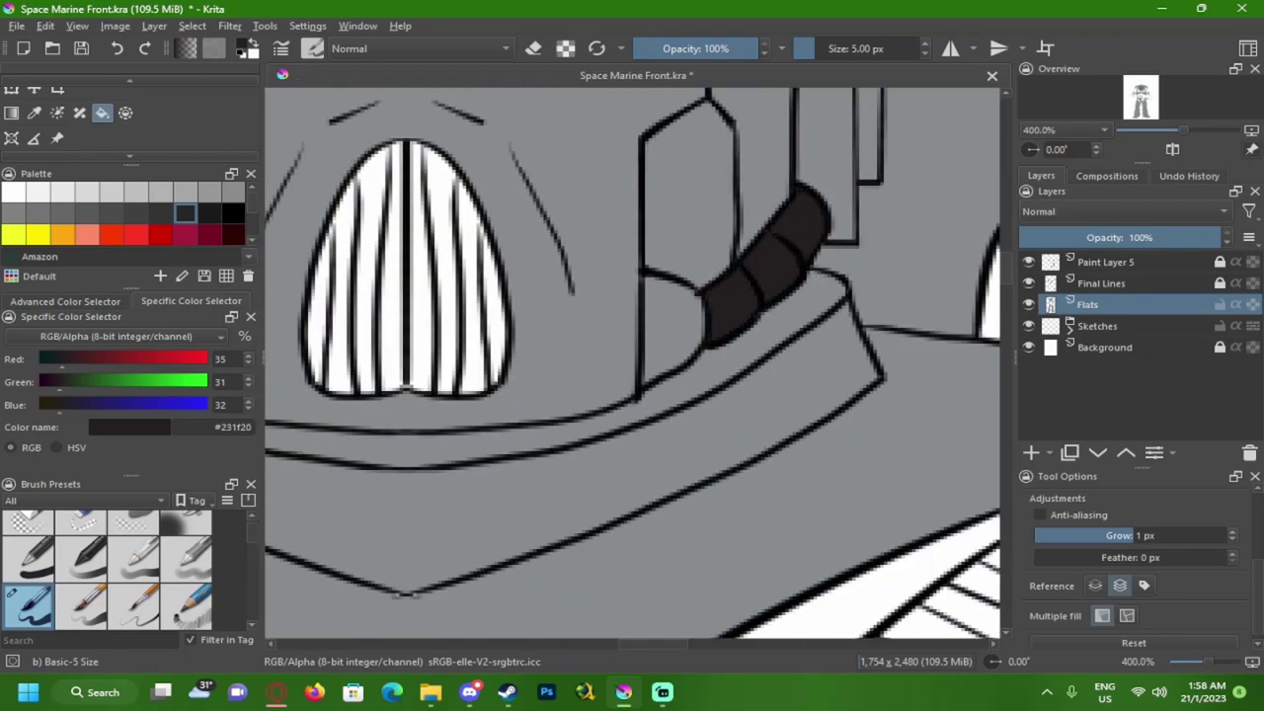
- Fill the right-hand and central slats of the helmet's mouth grille with #231f20
click(465, 322)
click(472, 292)
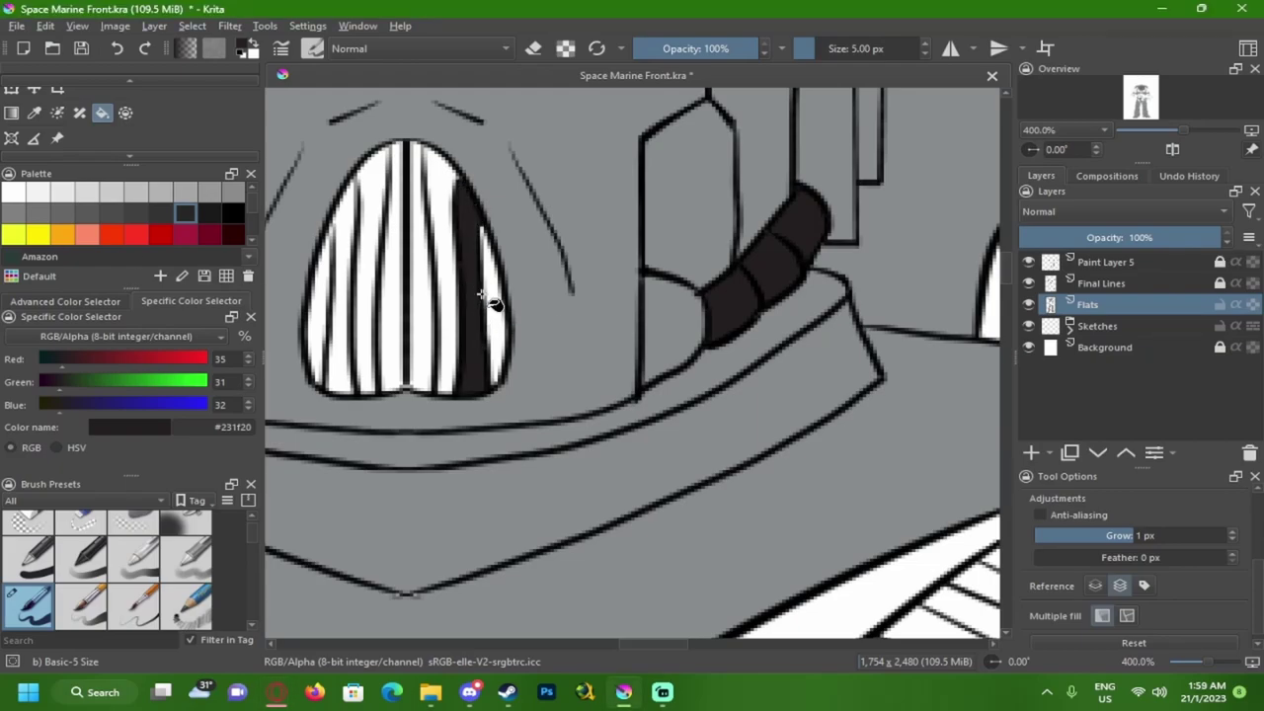
click(491, 302)
scroll(485, 272, up, 5)
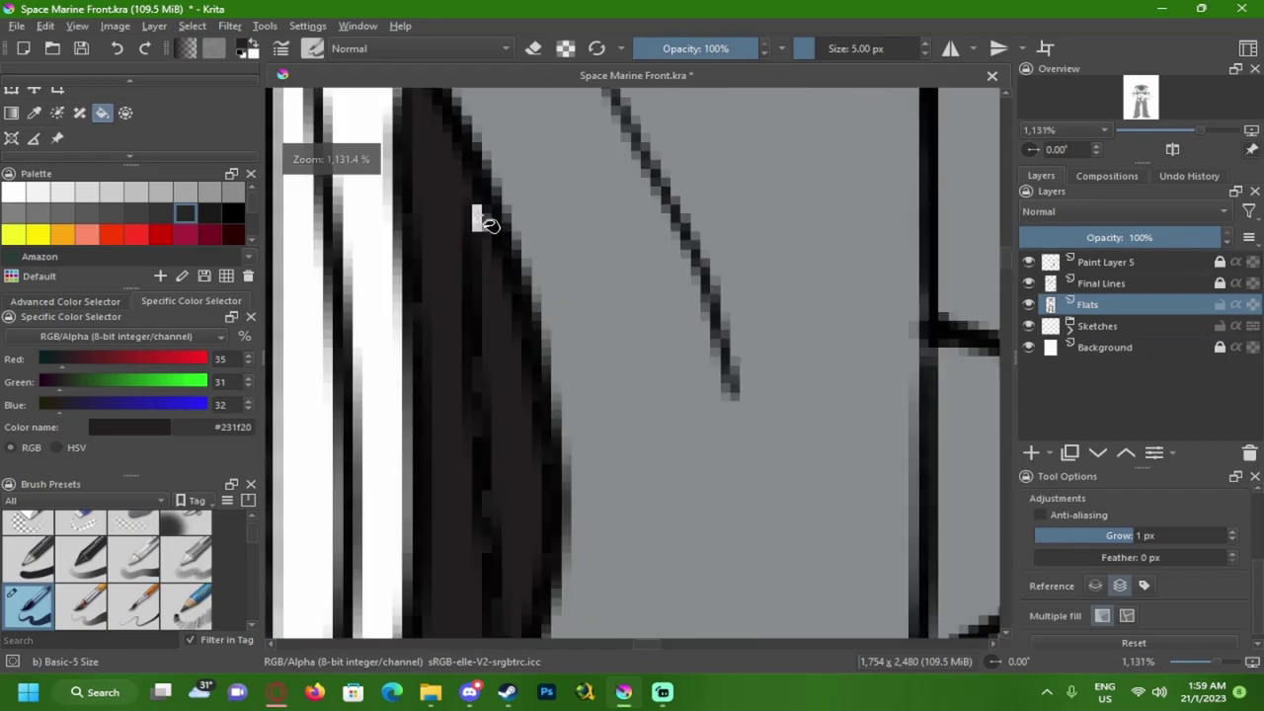
scroll(450, 302, down, 4)
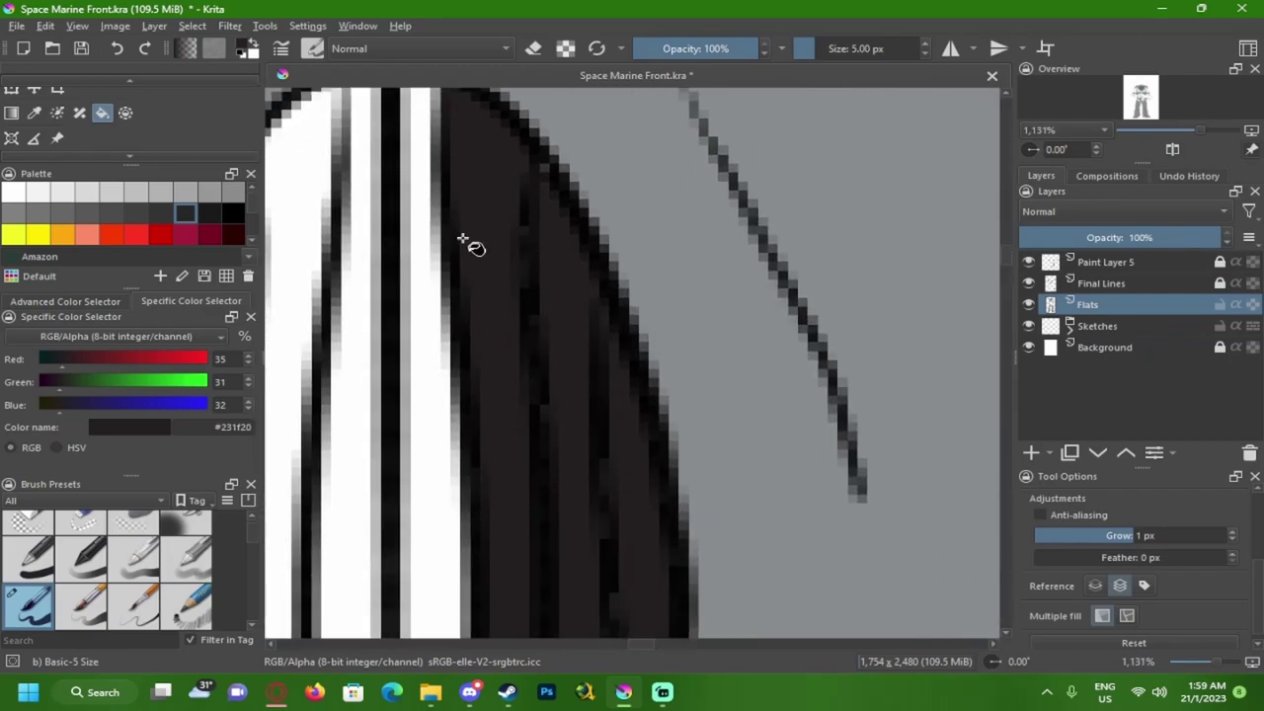
drag(395, 387, 531, 331)
scroll(512, 255, up, 3)
click(491, 322)
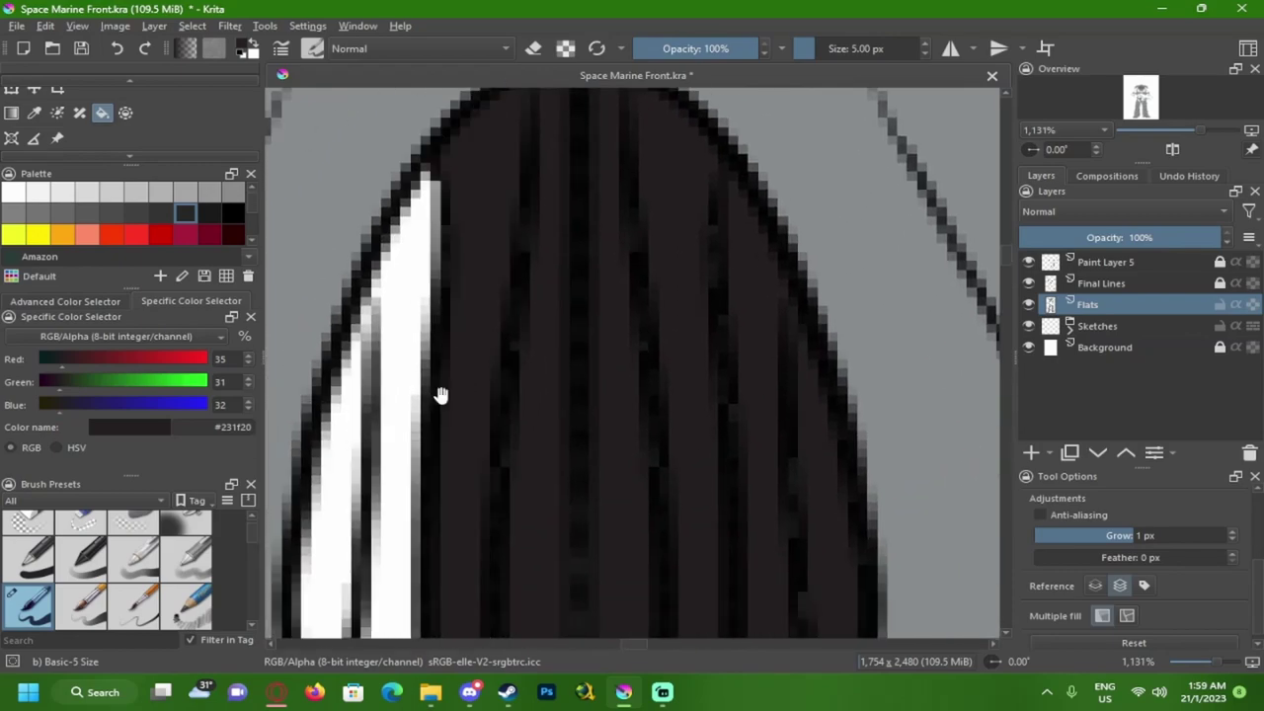
- Fill the remaining white slats along the mouth grille's left edge with #231f20
scroll(441, 395, down, 2)
scroll(481, 241, up, 2)
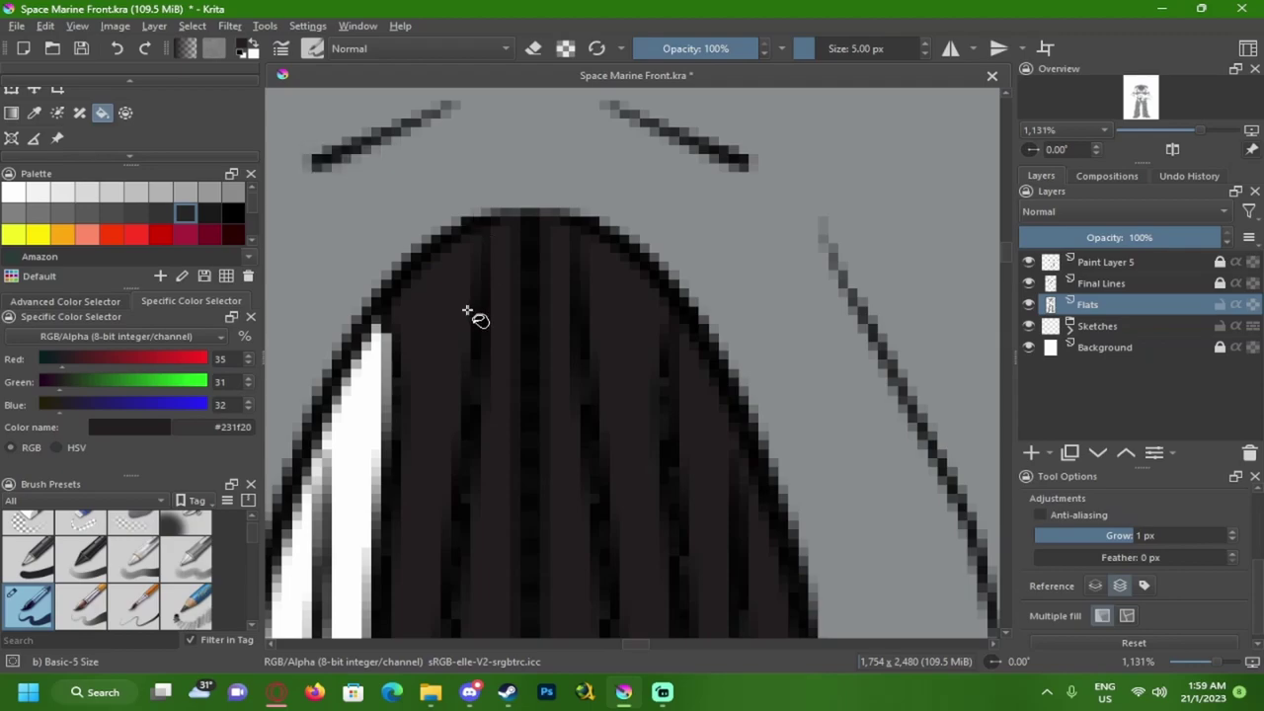
drag(468, 312, 491, 273)
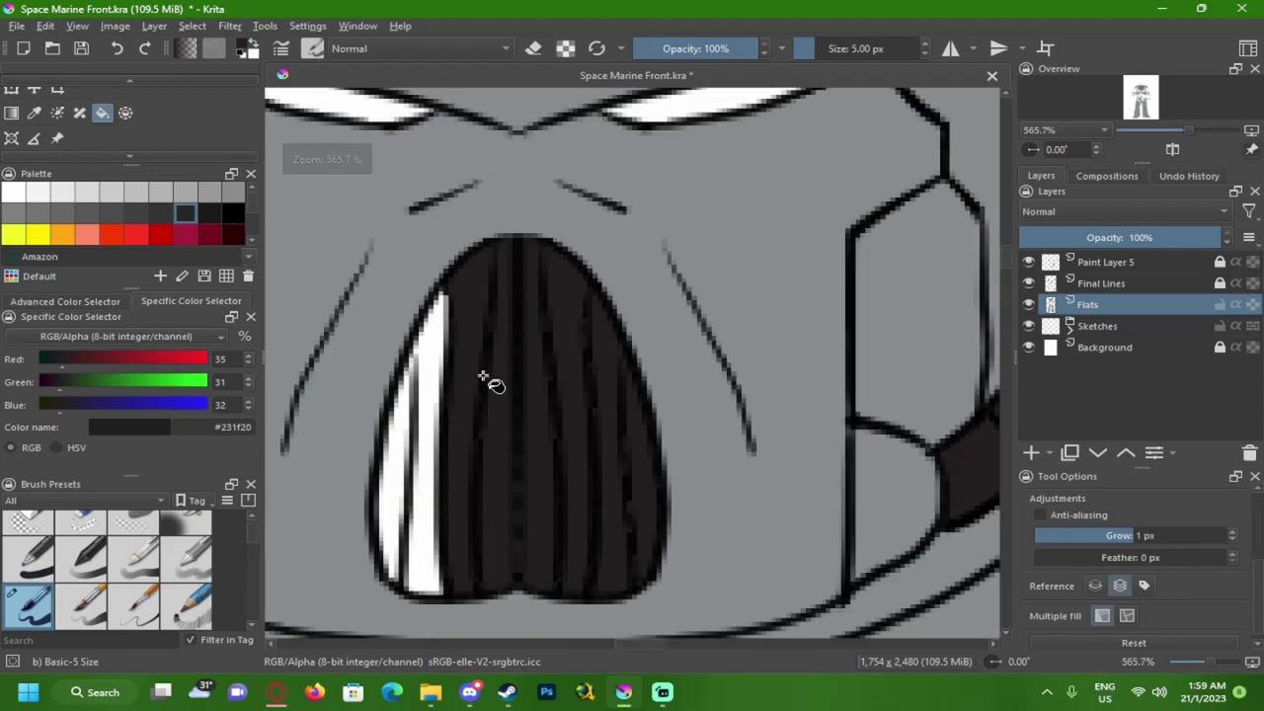
scroll(482, 376, down, 2)
scroll(522, 465, up, 4)
scroll(471, 411, down, 2)
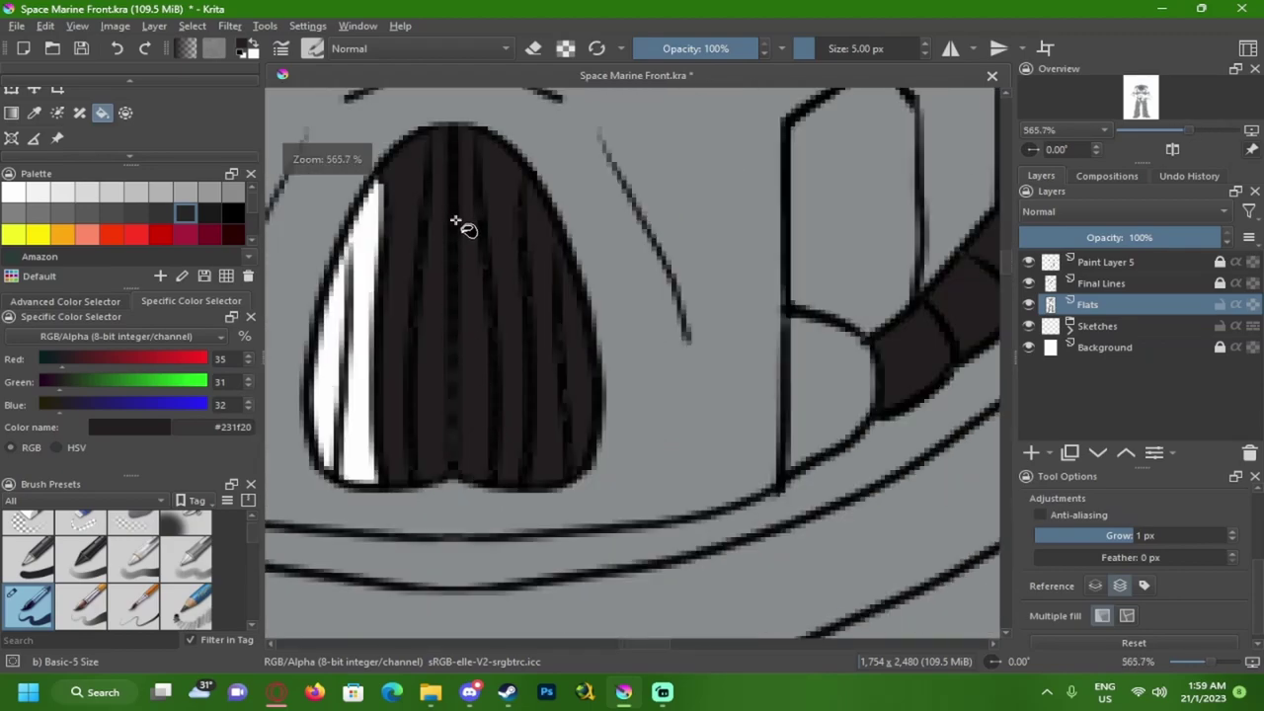
scroll(506, 399, down, 1)
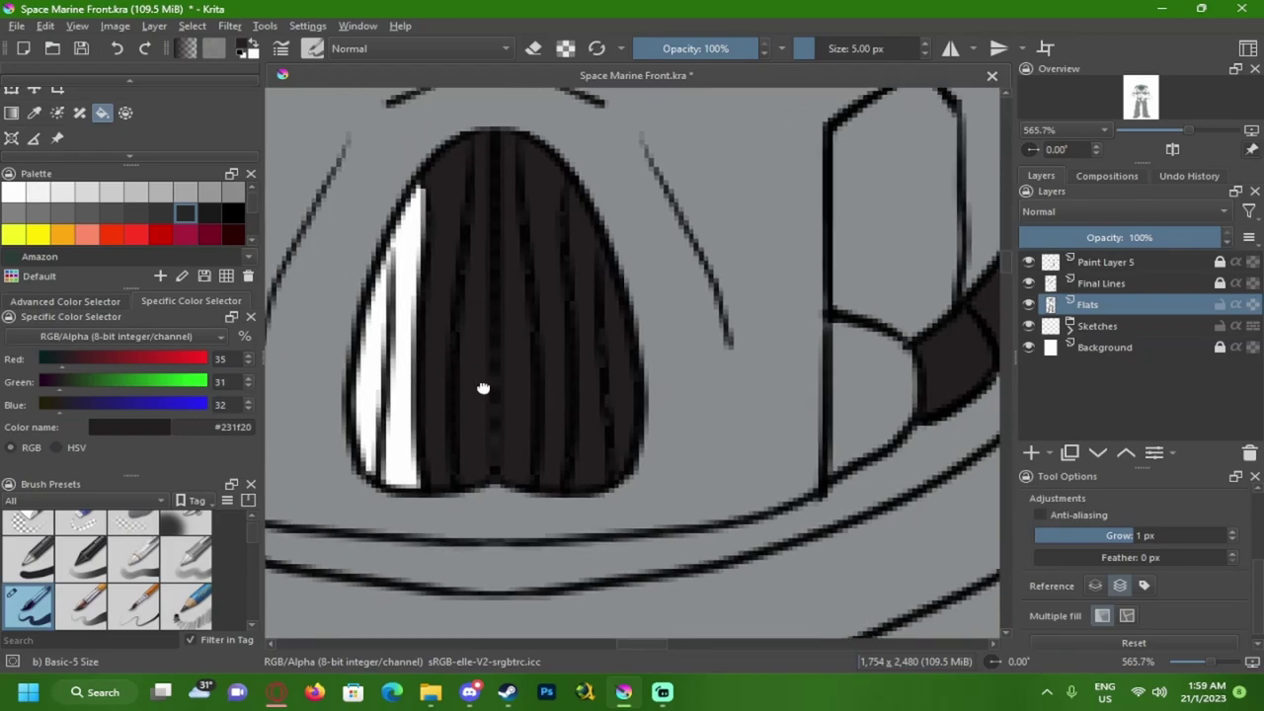
click(423, 387)
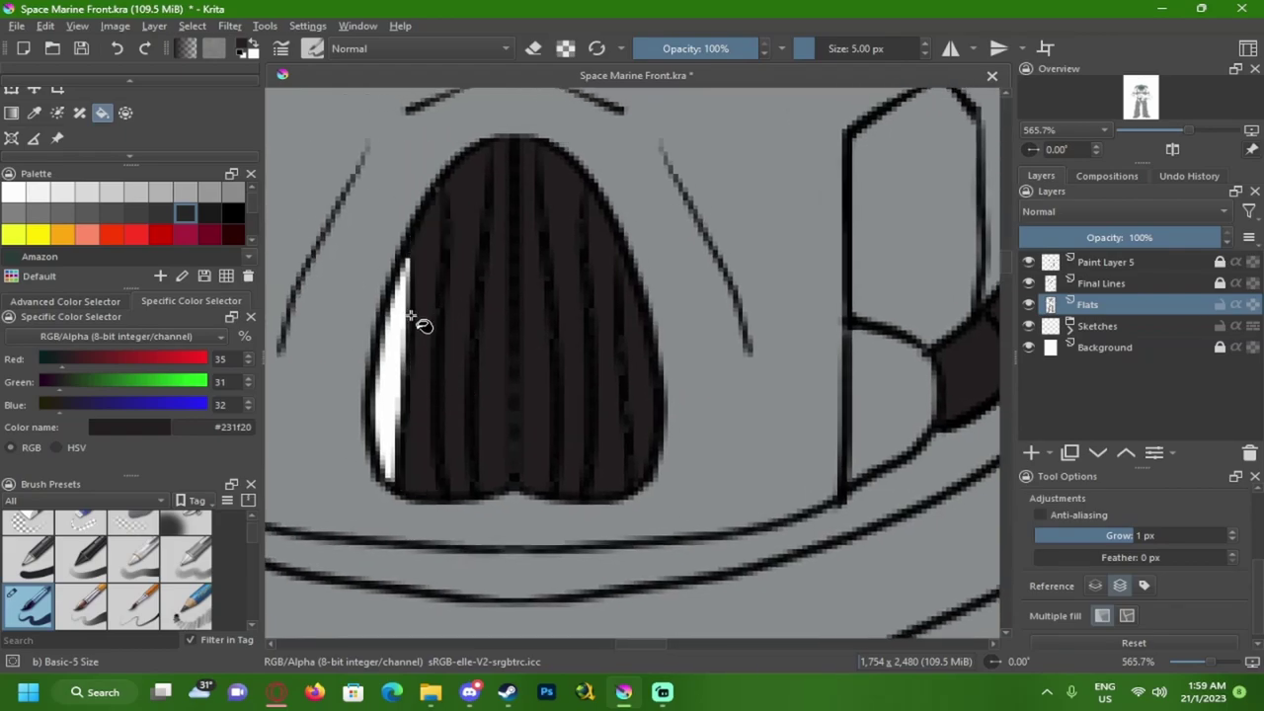
click(399, 362)
scroll(427, 296, up, 3)
scroll(413, 257, down, 8)
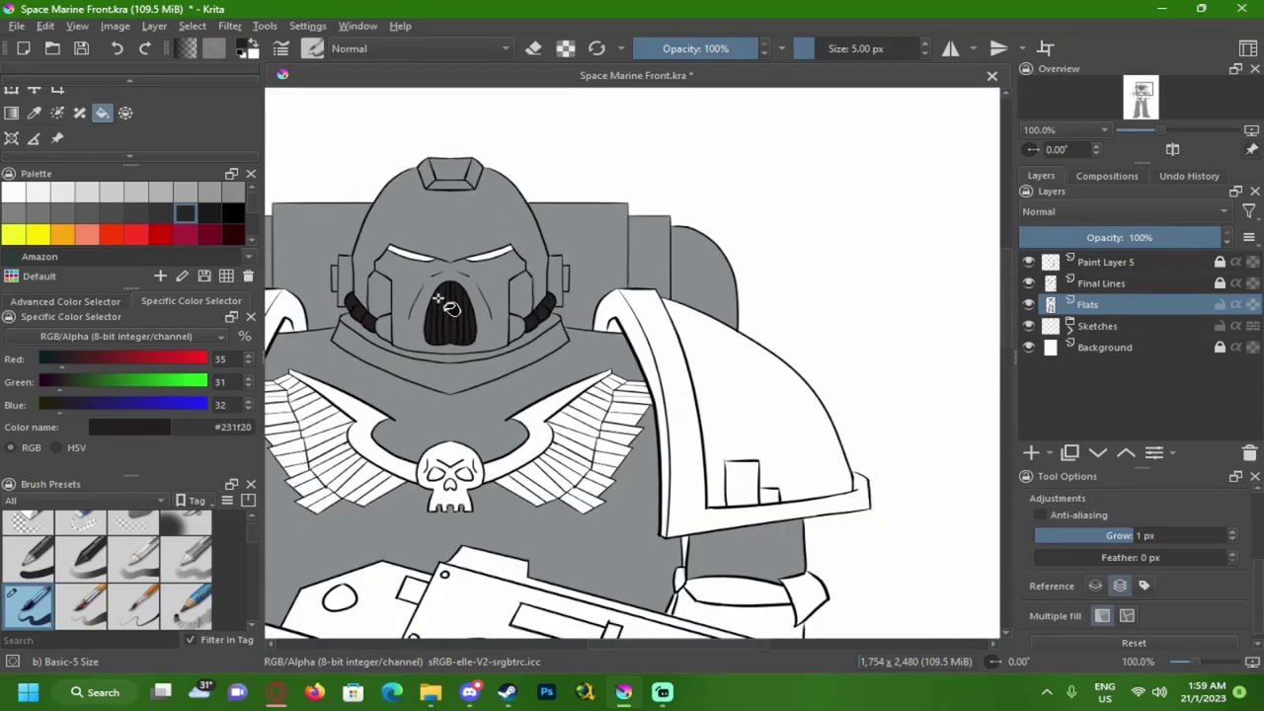
drag(450, 306, 440, 306)
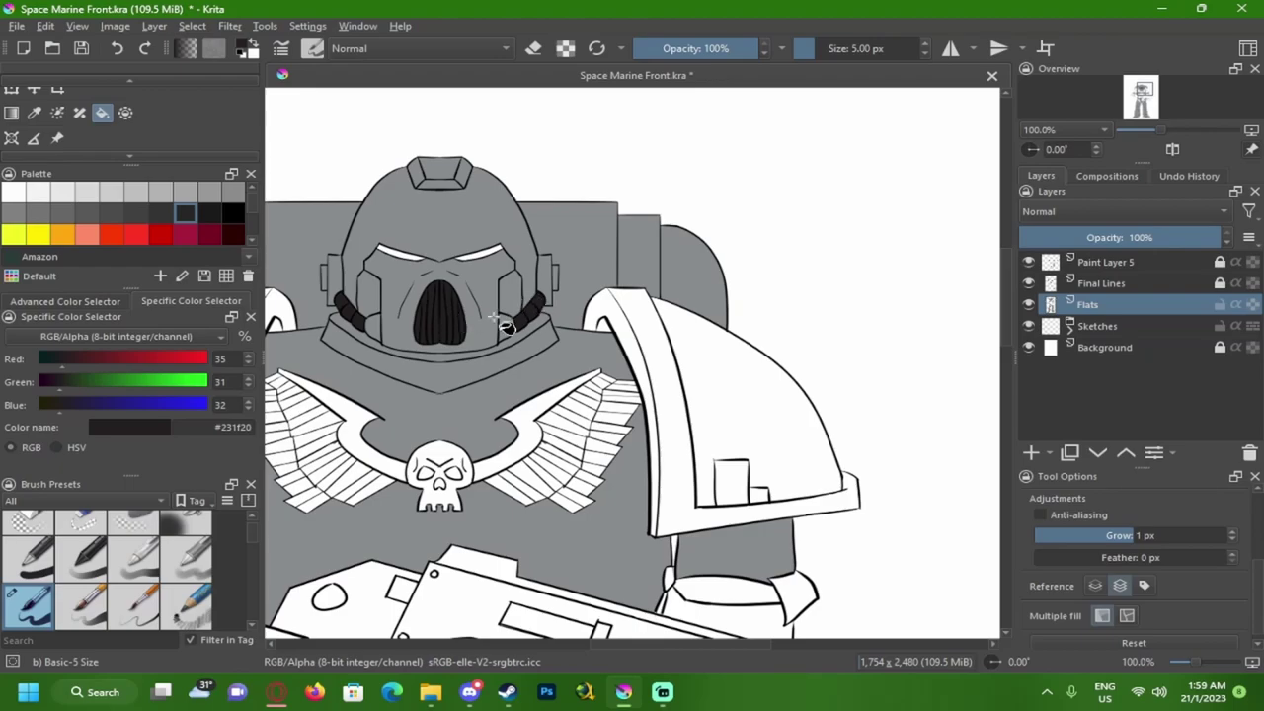
scroll(373, 290, up, 1)
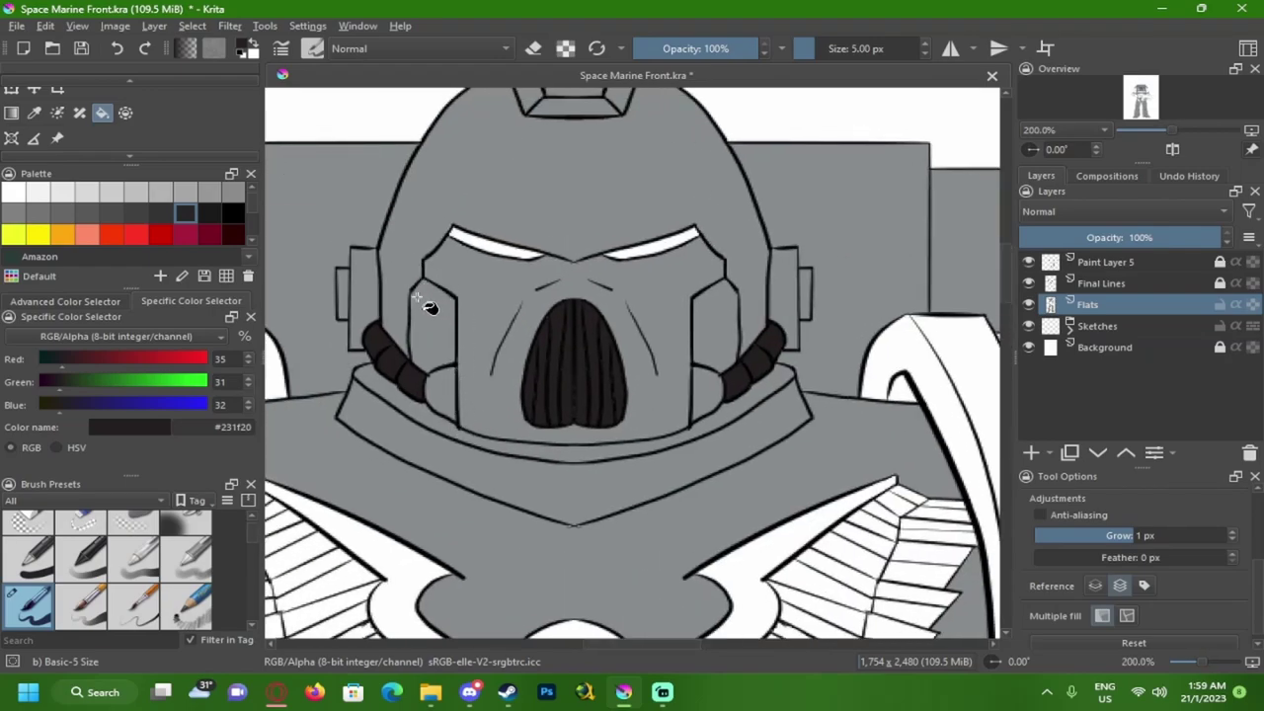
key(alt+Tab)
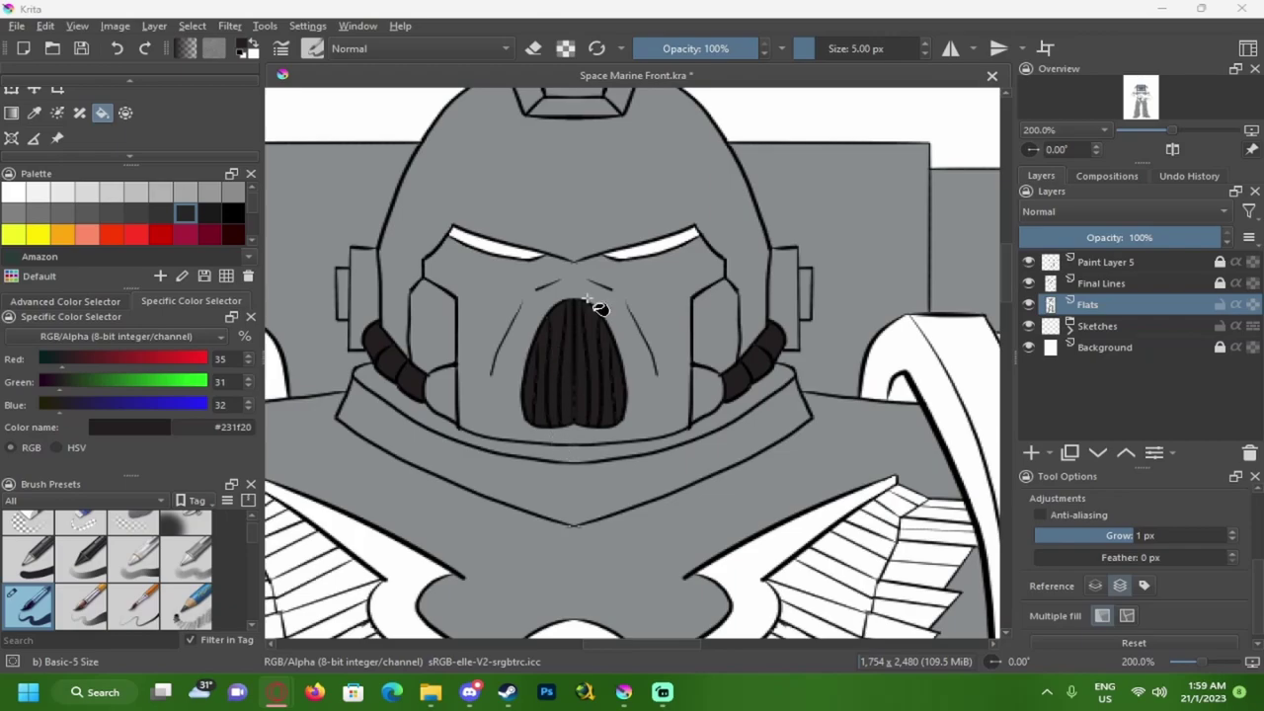
click(739, 10)
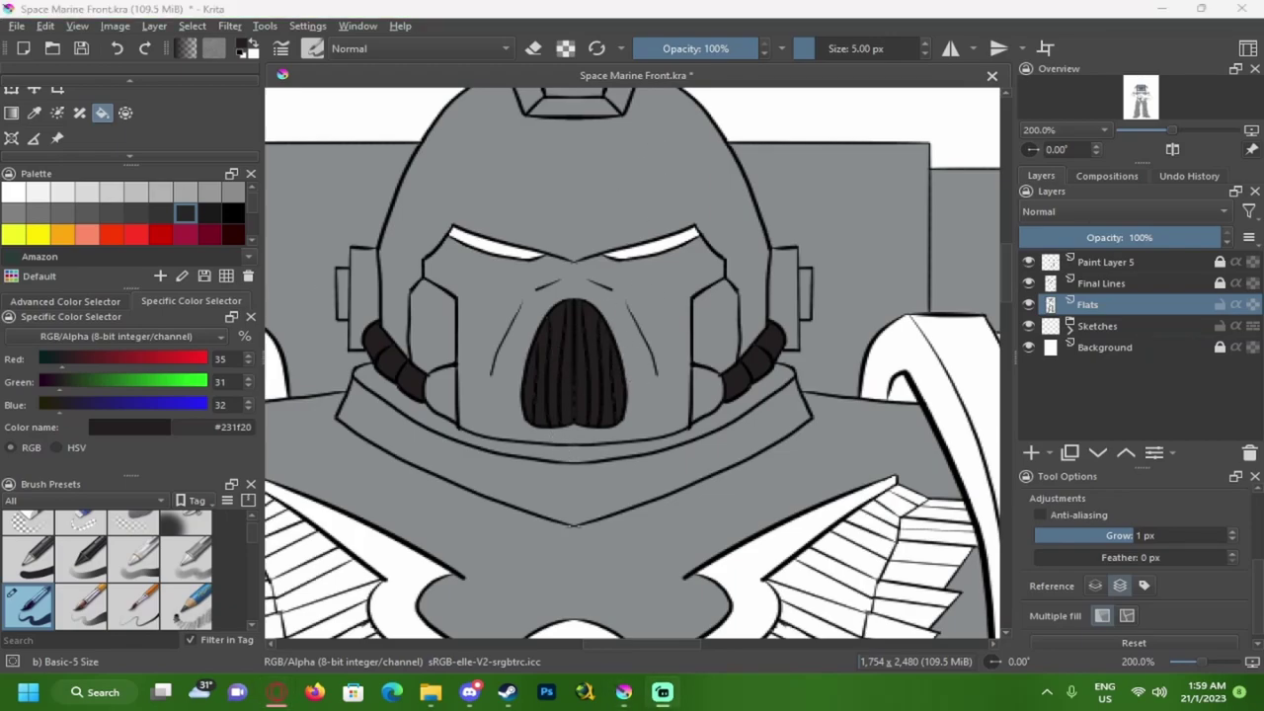
click(685, 23)
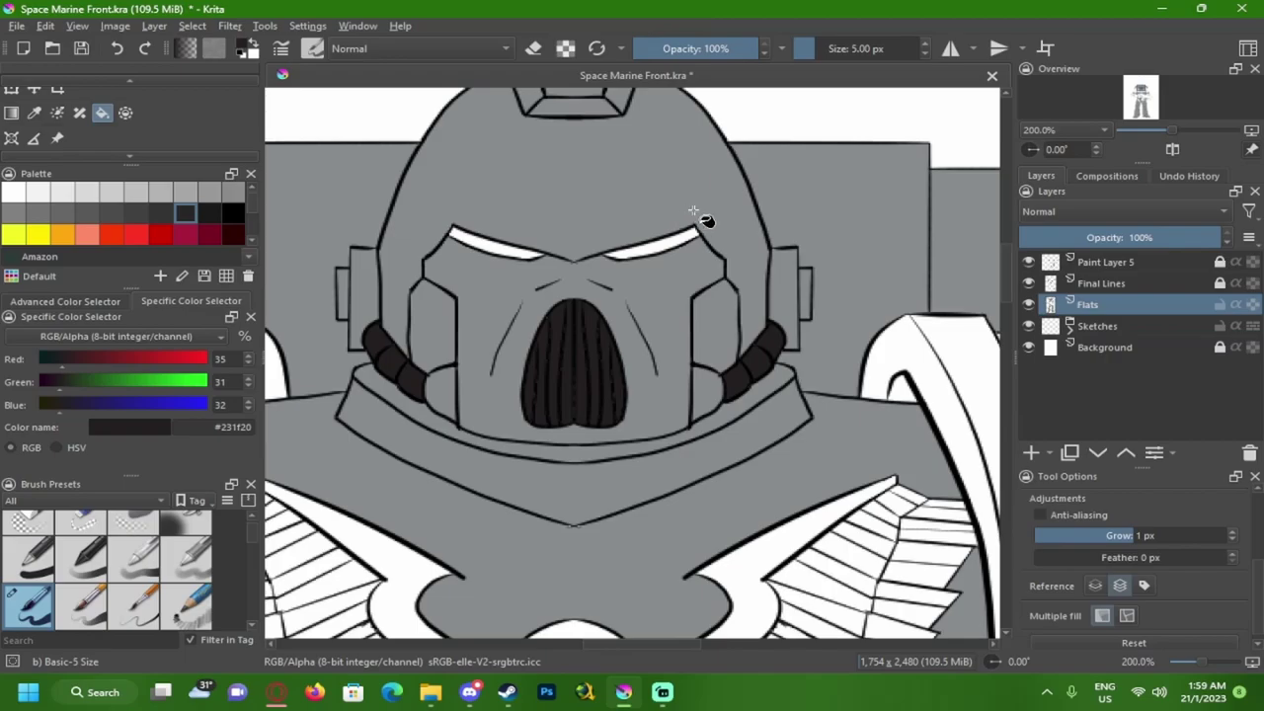
scroll(696, 255, down, 3)
scroll(696, 255, up, 5)
scroll(597, 266, down, 2)
scroll(590, 272, down, 1)
scroll(582, 257, up, 3)
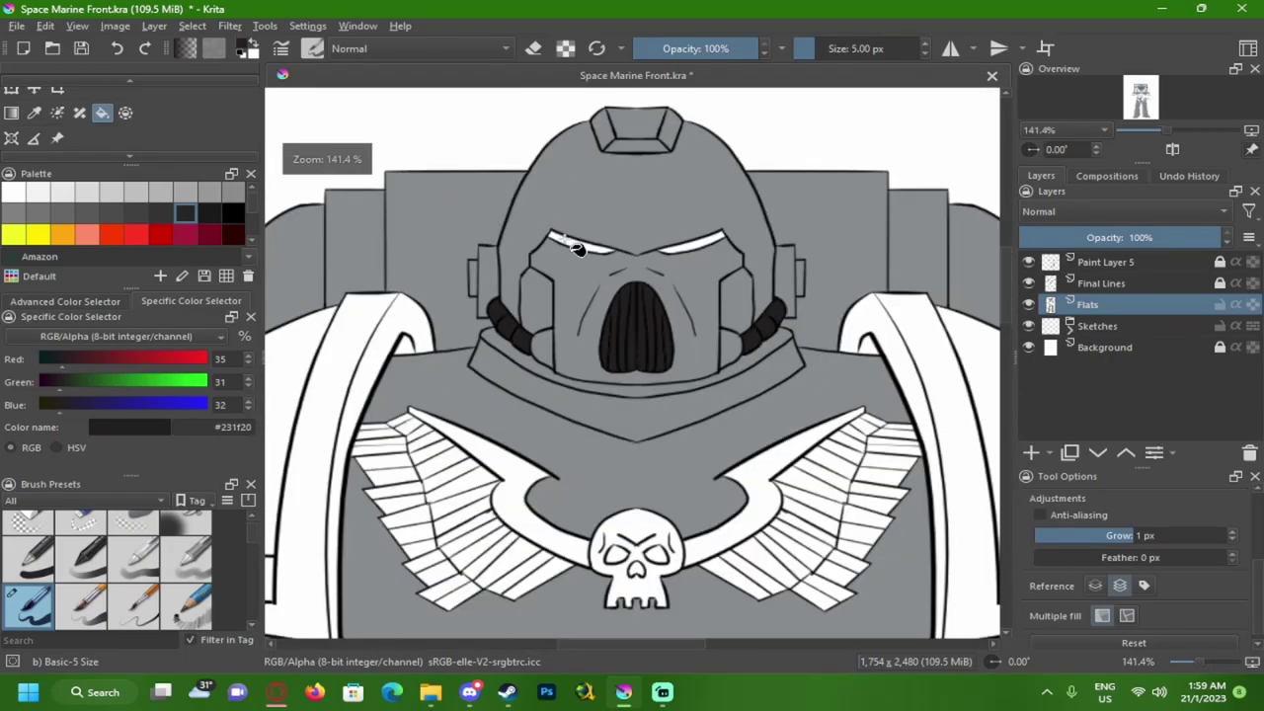
- Fill the open cuff ellipse at the lower end of the right-hand upper arm with #231f20
drag(540, 324, 509, 310)
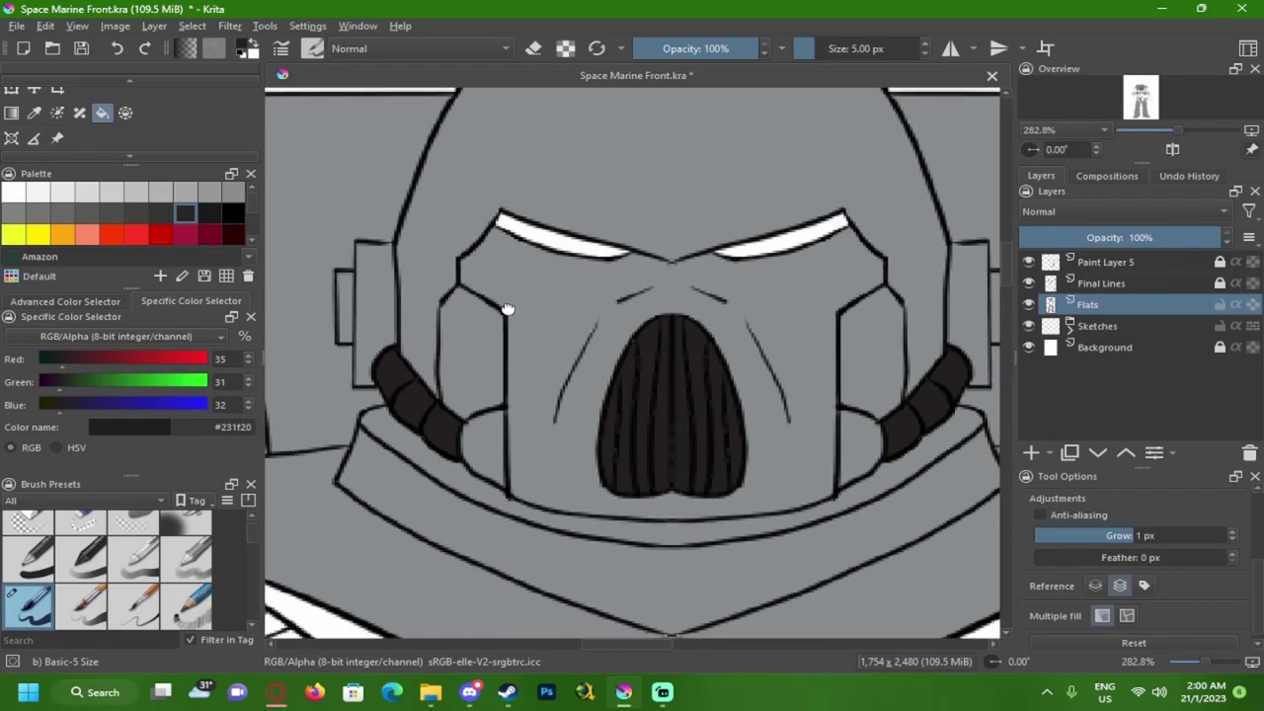
scroll(532, 312, down, 3)
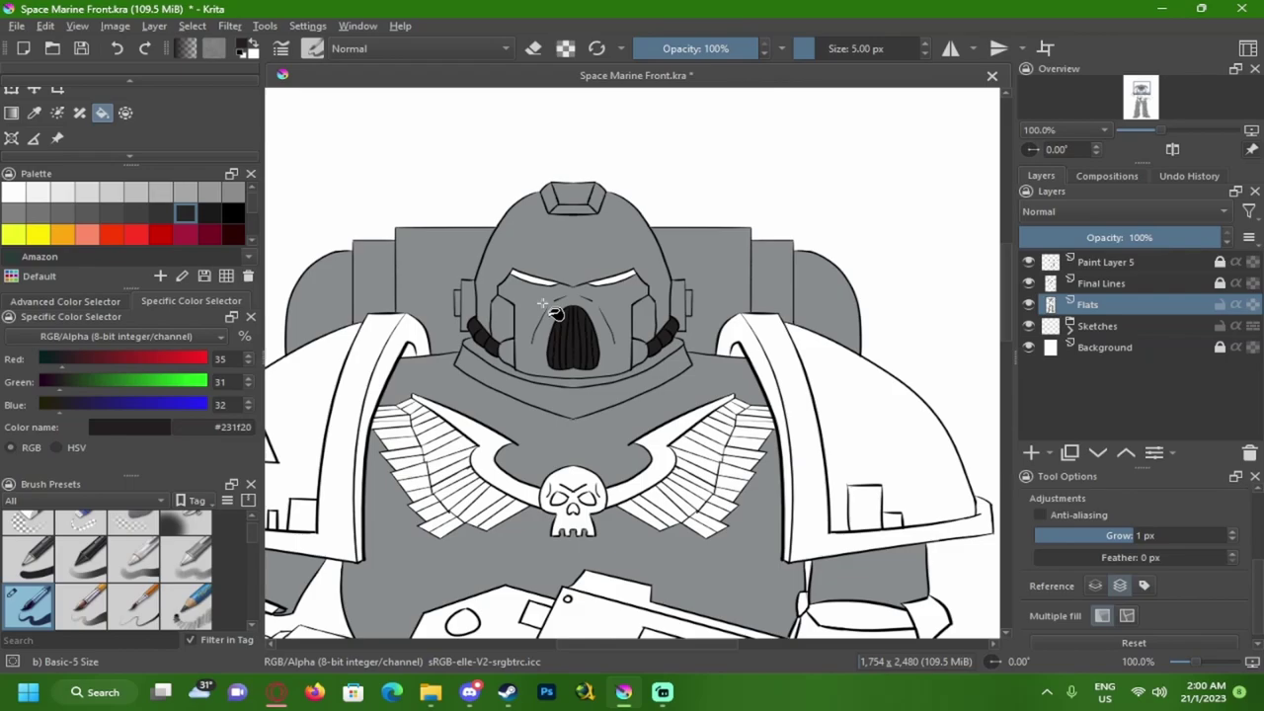
scroll(555, 312, down, 3)
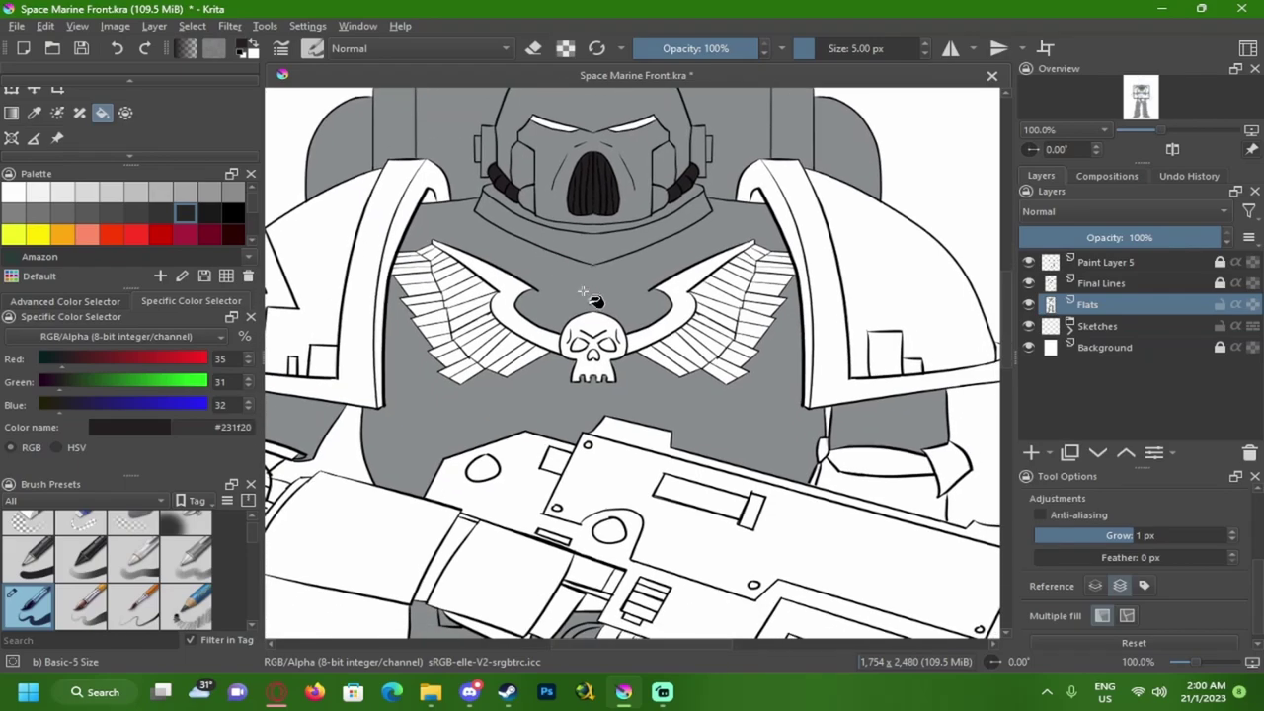
click(790, 407)
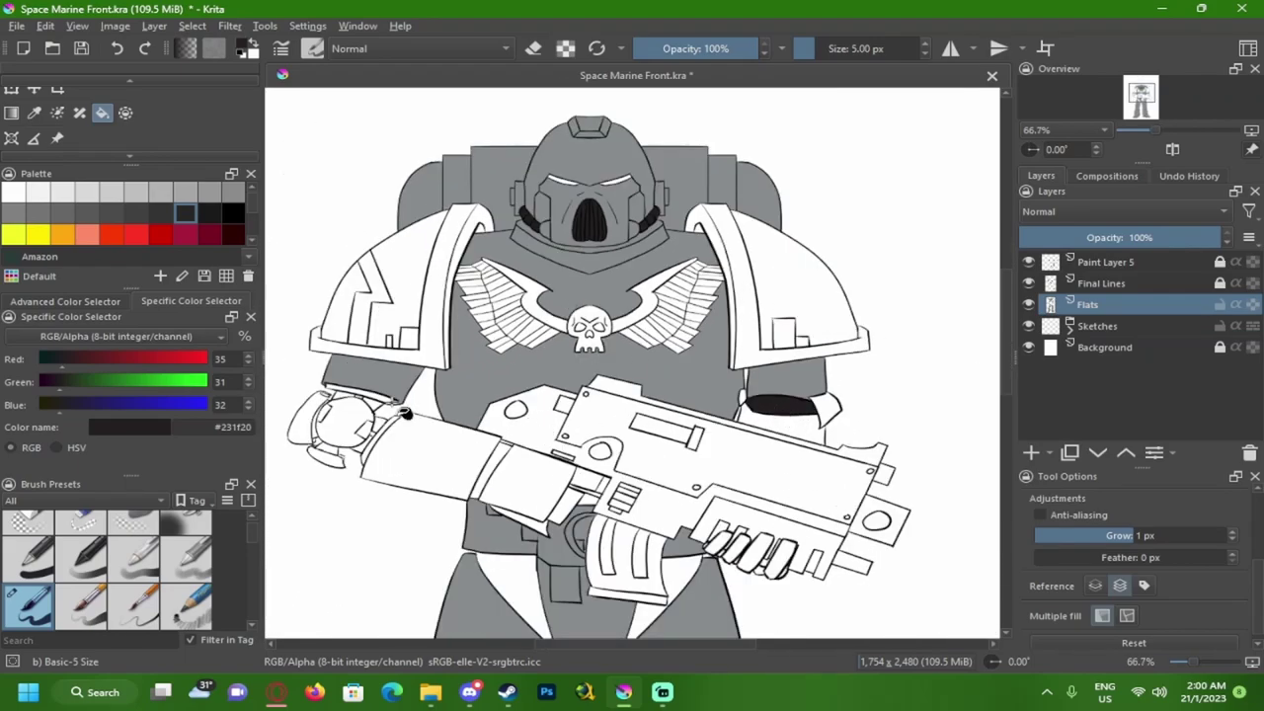
- Fill the white hip gaps on both sides of the codpiece, including the piece below the magazine, with #231f20
scroll(365, 407, up, 3)
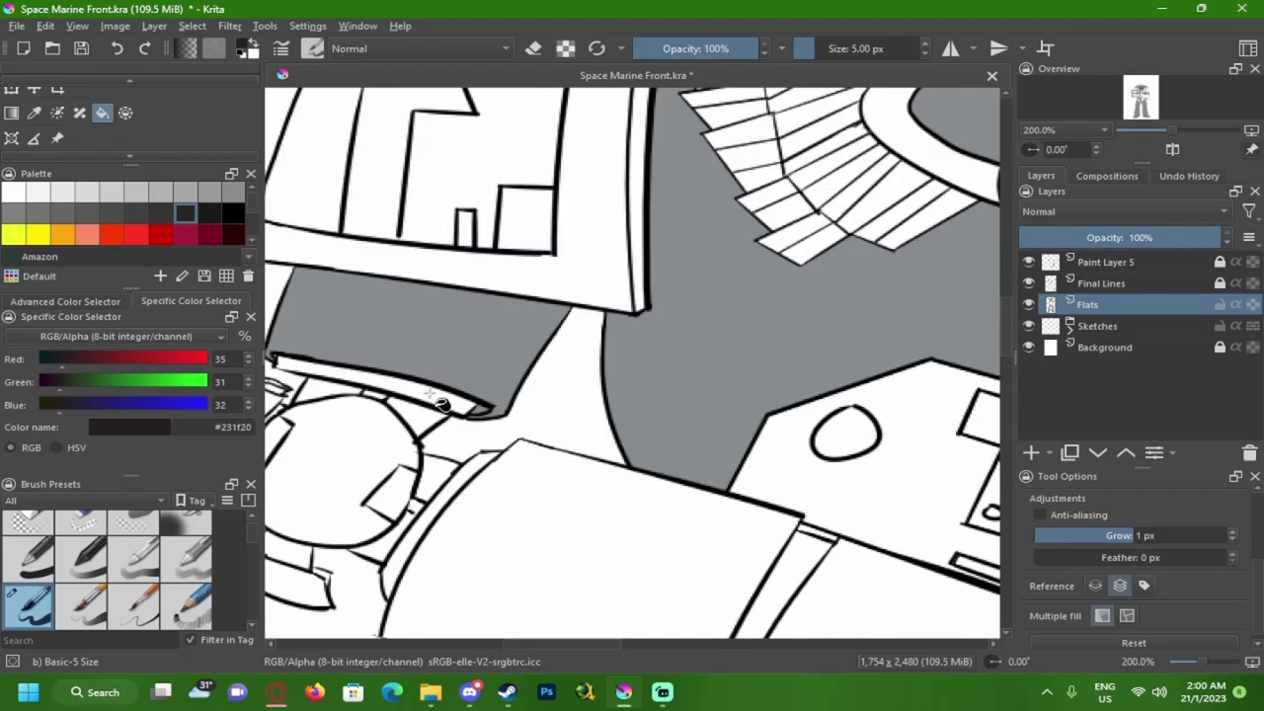
scroll(444, 404, down, 2)
drag(621, 475, 558, 381)
drag(663, 388, 541, 368)
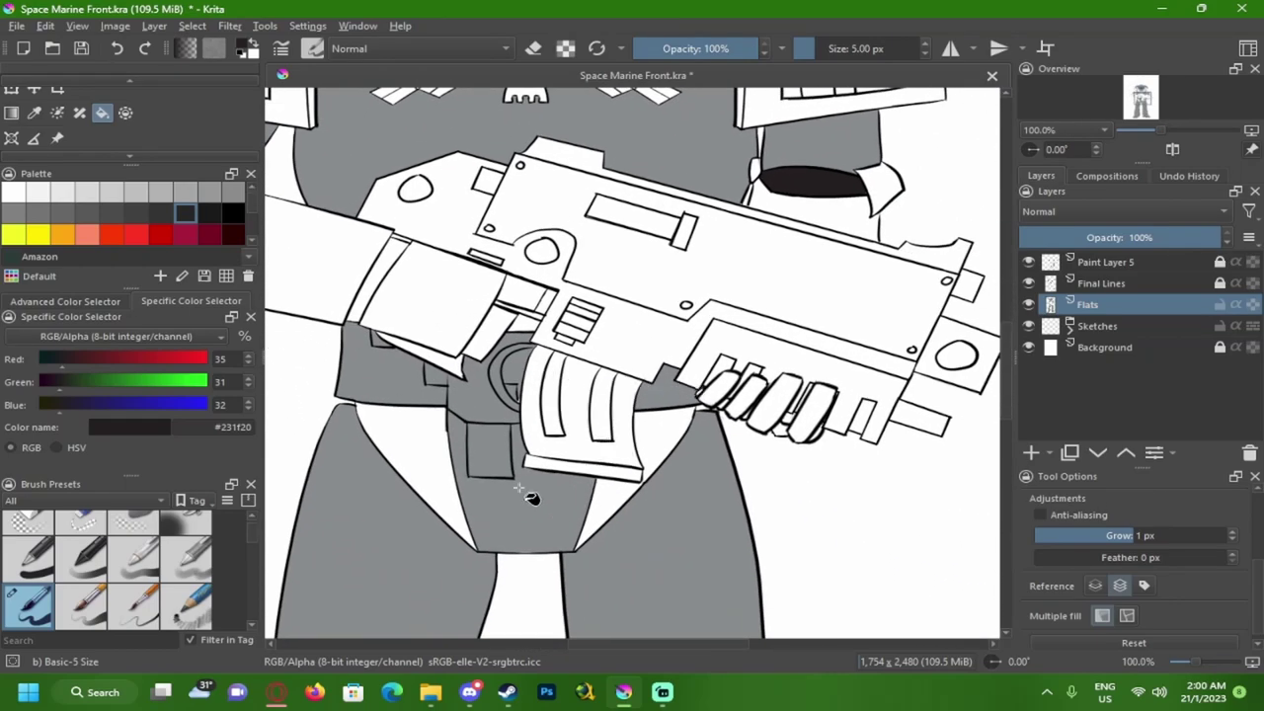
click(435, 442)
click(660, 434)
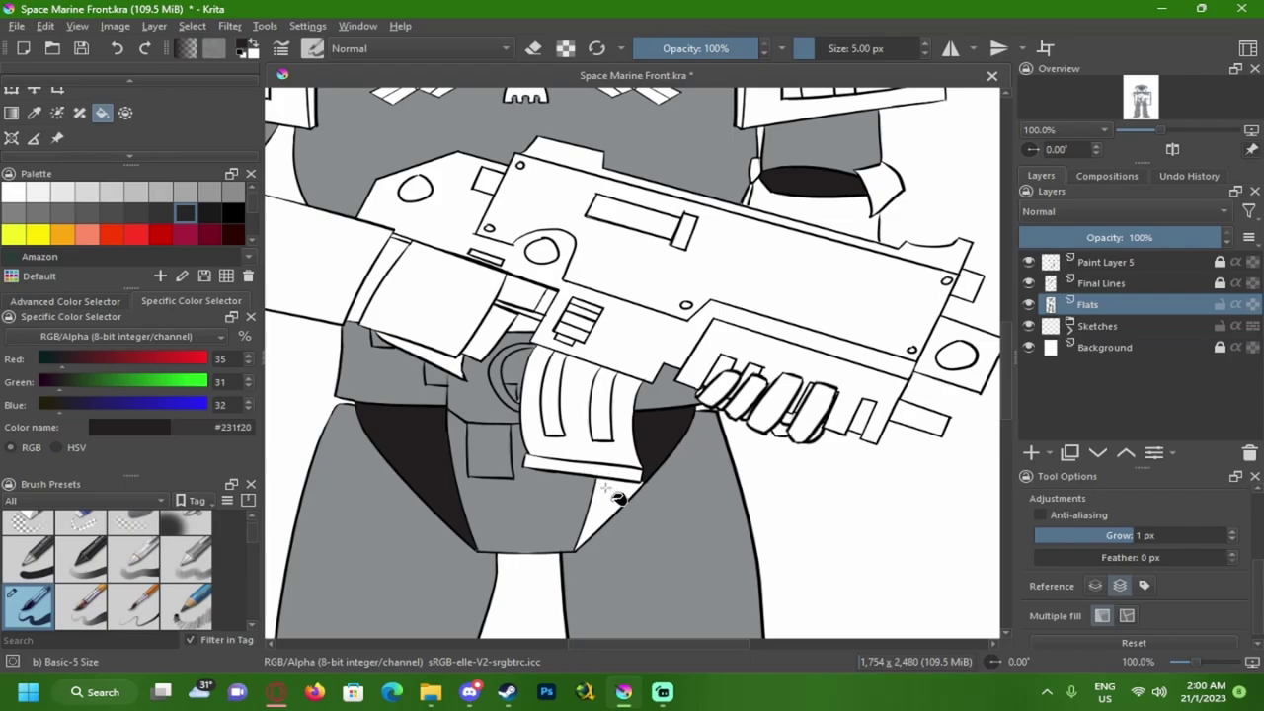
click(598, 488)
- Examine the edges and lower corners of the dark hip fills up close for missed spots
scroll(632, 498, up, 3)
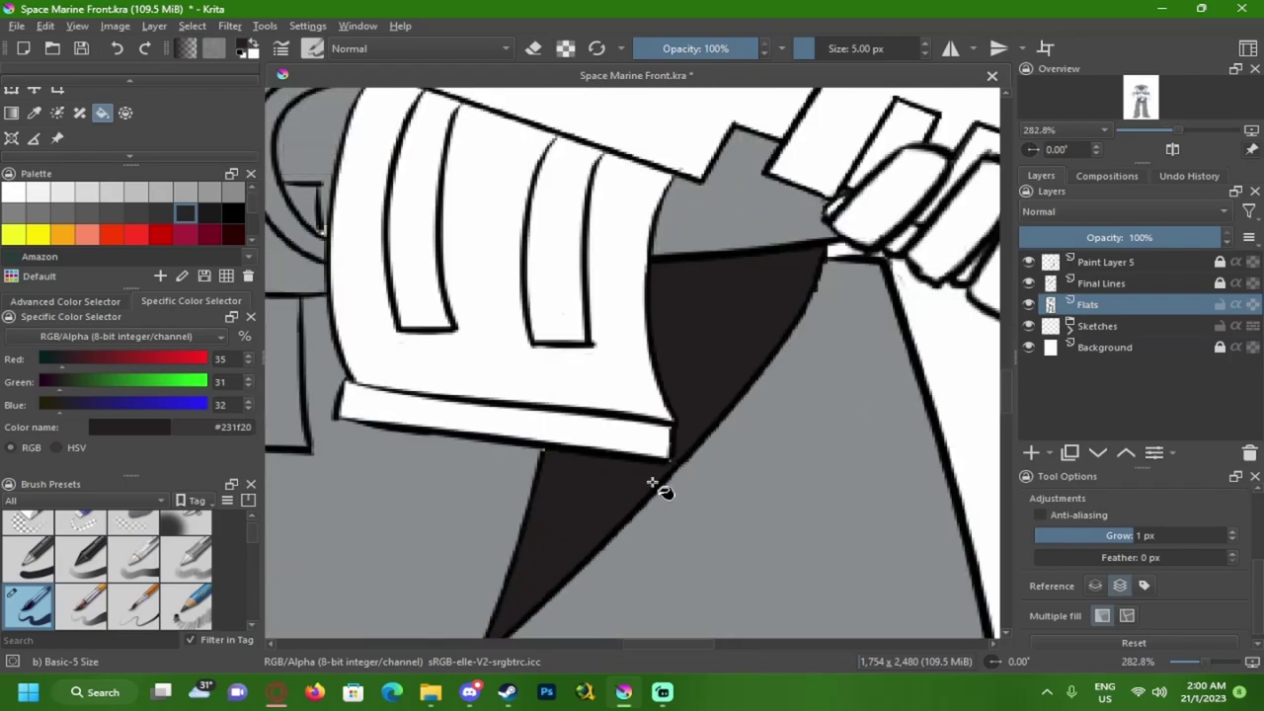
scroll(674, 468, up, 4)
scroll(690, 456, left, 5)
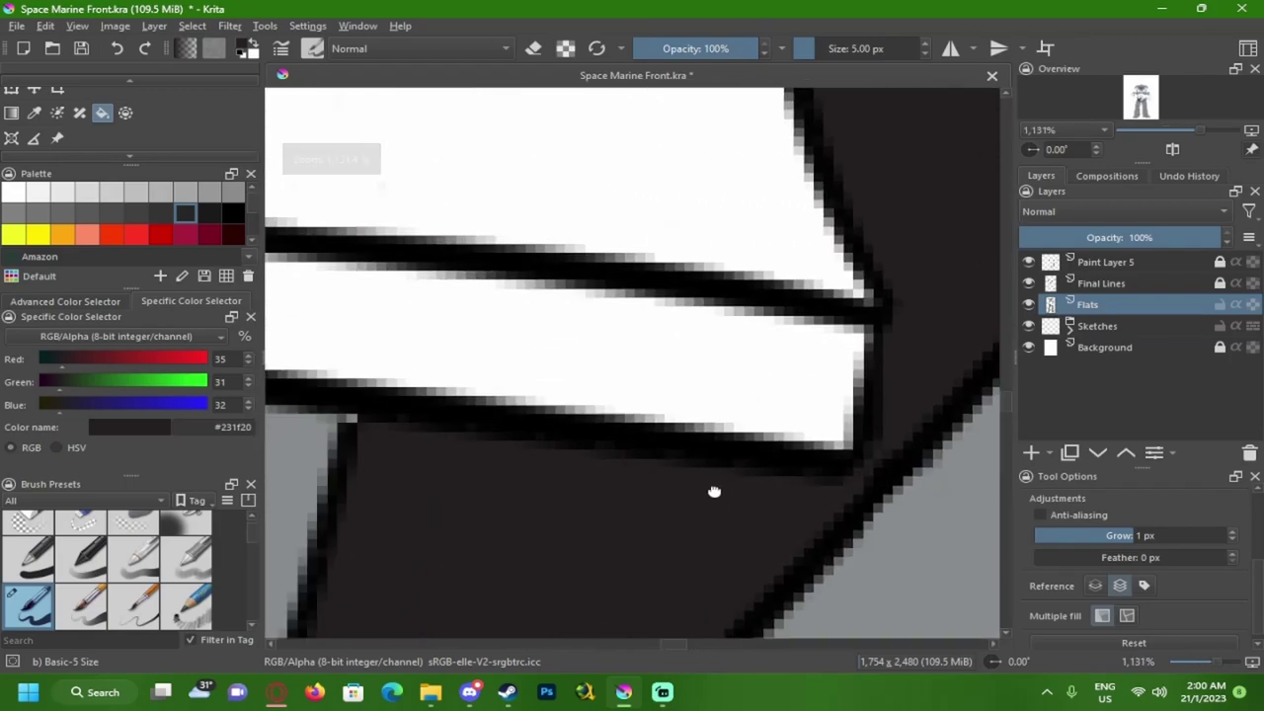
scroll(471, 452, down, 7)
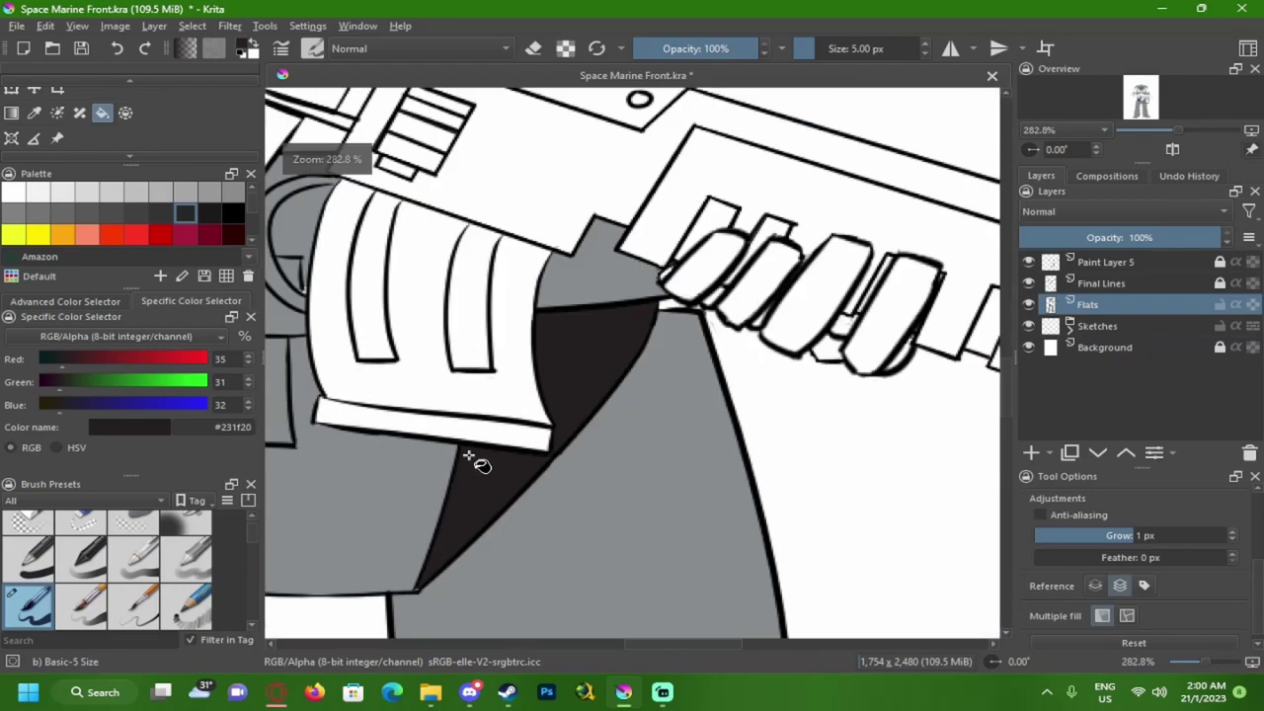
scroll(497, 494, up, 2)
scroll(533, 521, up, 5)
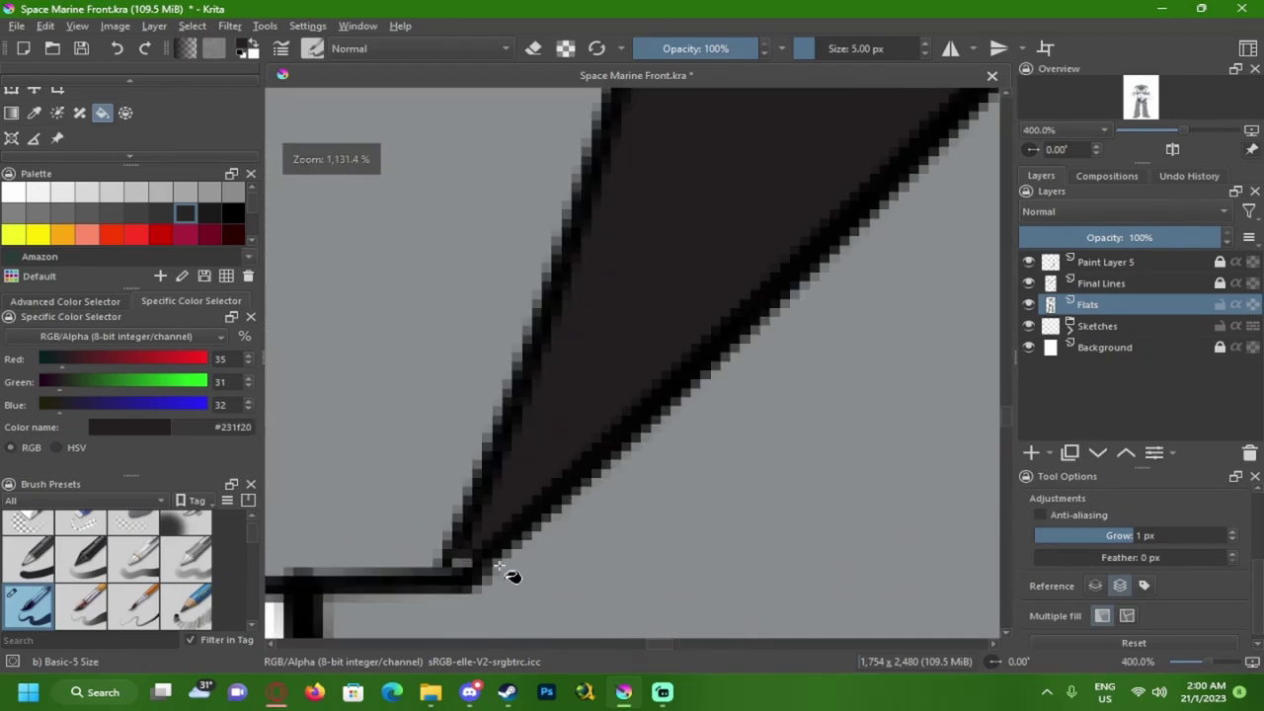
scroll(465, 572, down, 3)
scroll(705, 536, down, 1)
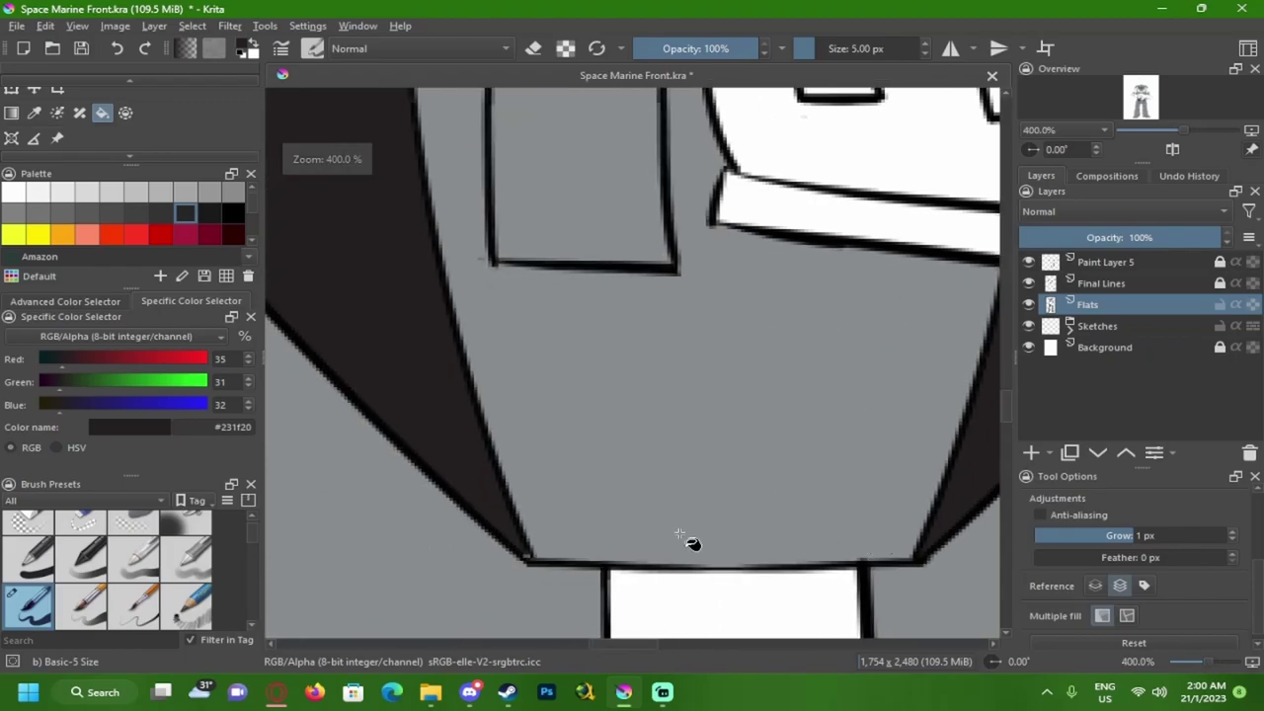
scroll(536, 556, up, 3)
scroll(538, 567, down, 8)
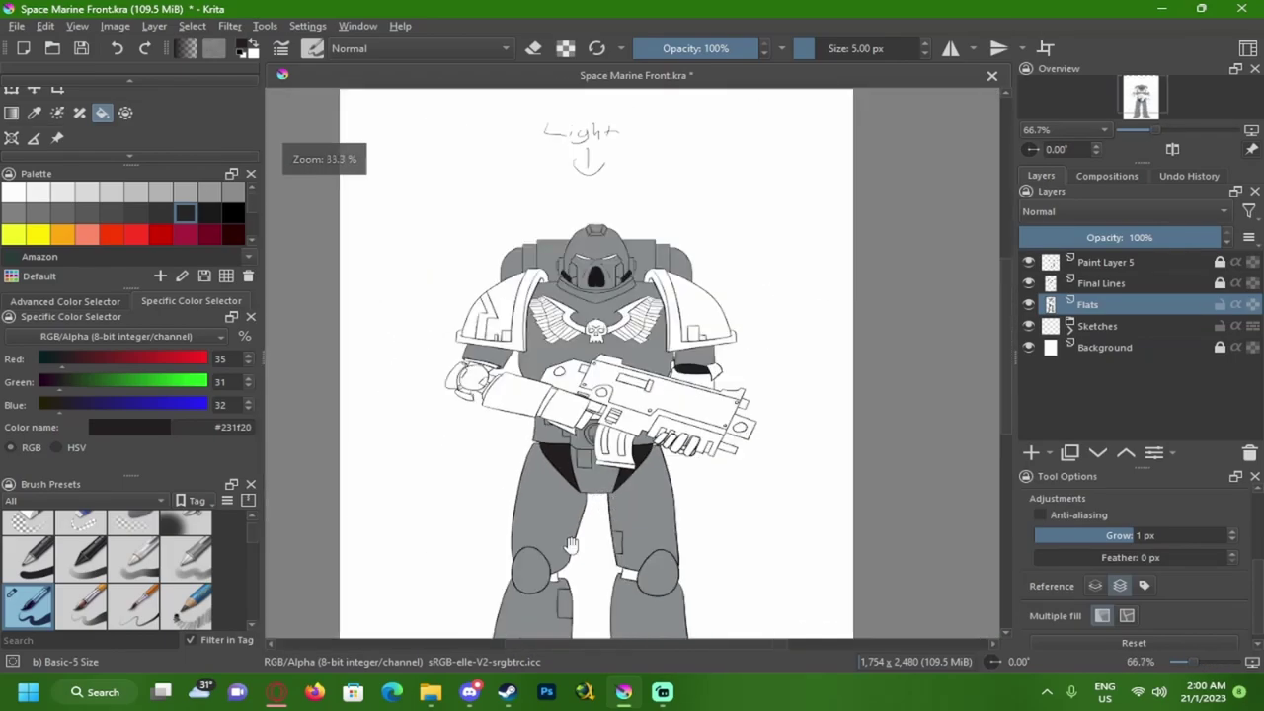
- Fill the white joint gaps beside both knee pads with #231f20
scroll(561, 415, up, 2)
click(525, 356)
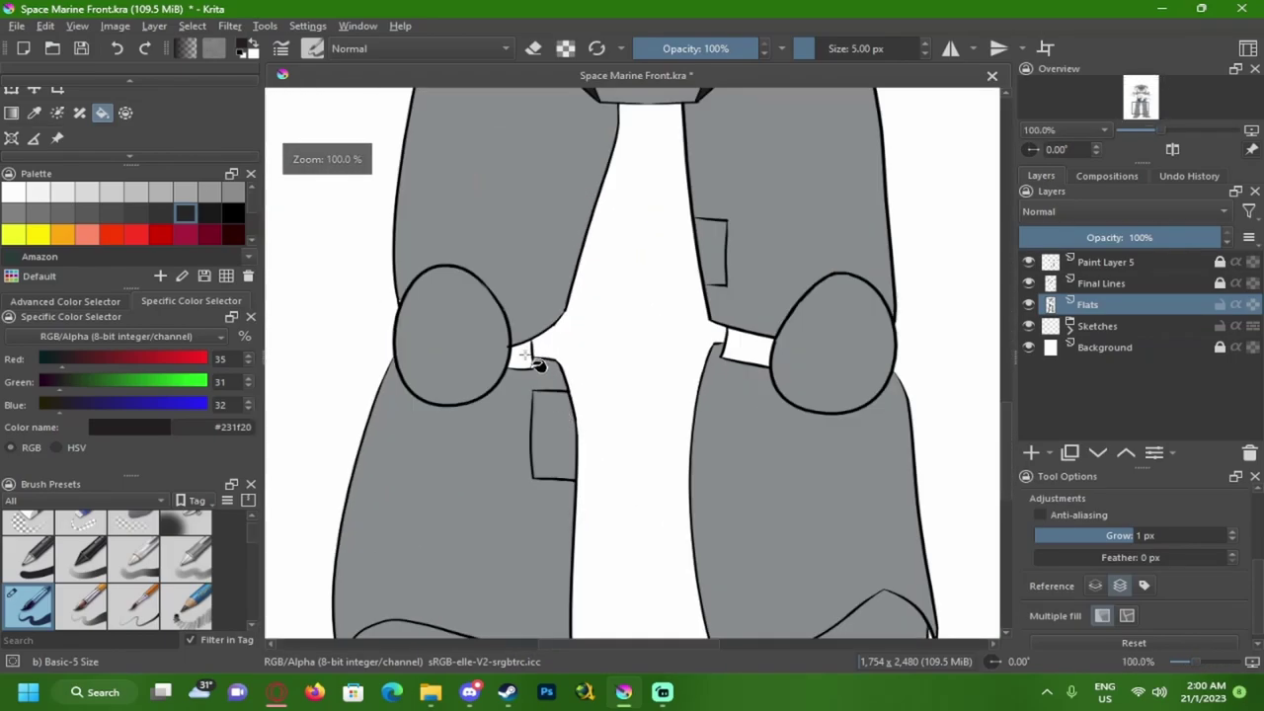
click(743, 350)
scroll(672, 371, down, 1)
scroll(642, 334, down, 3)
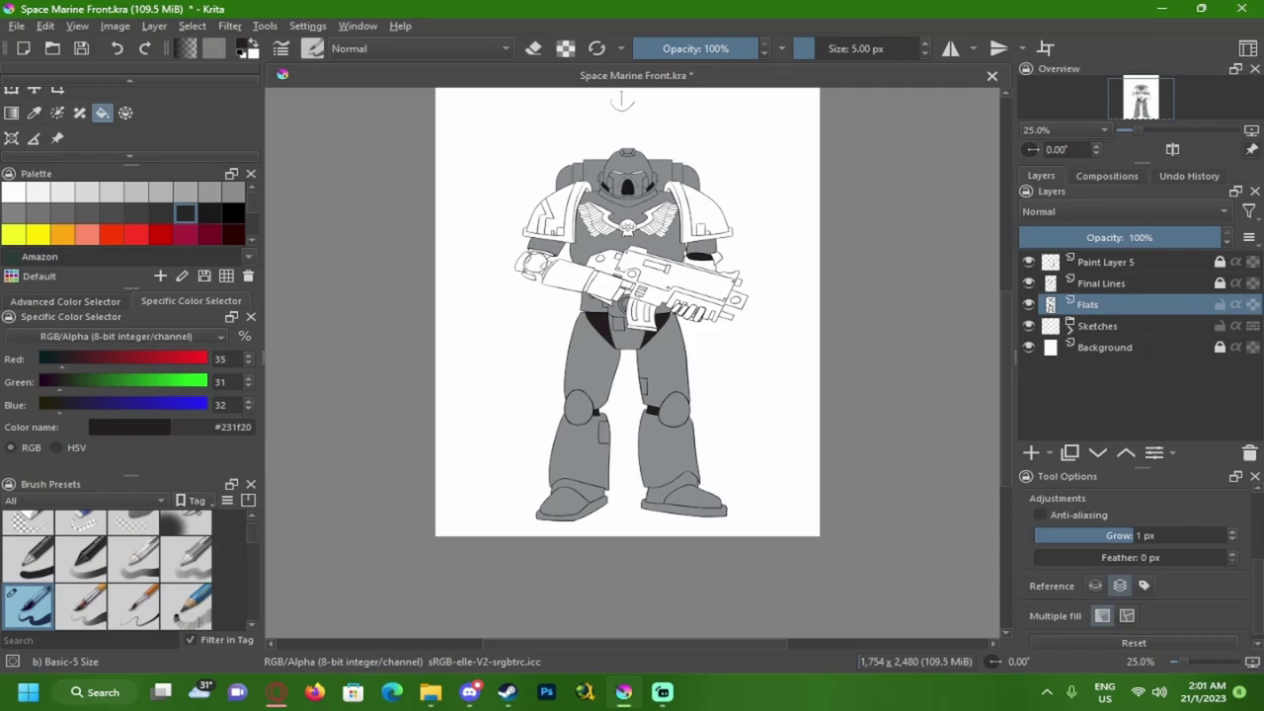
scroll(551, 211, up, 5)
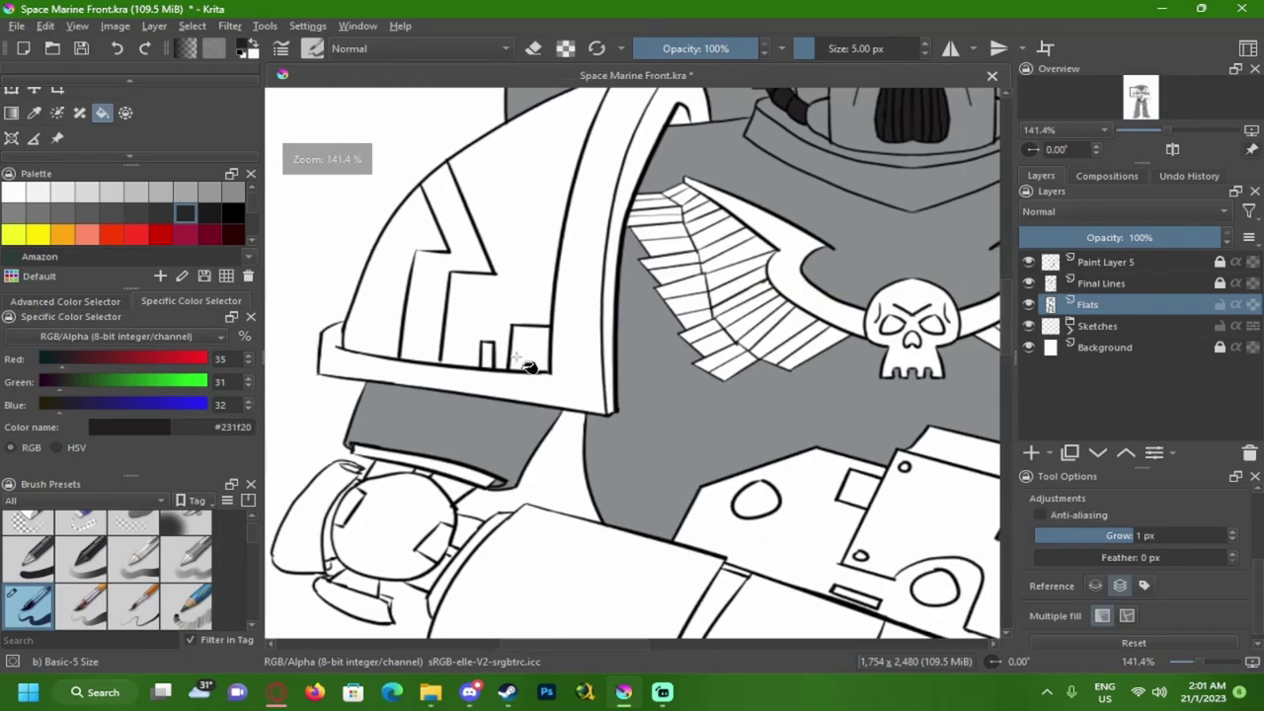
key(o)
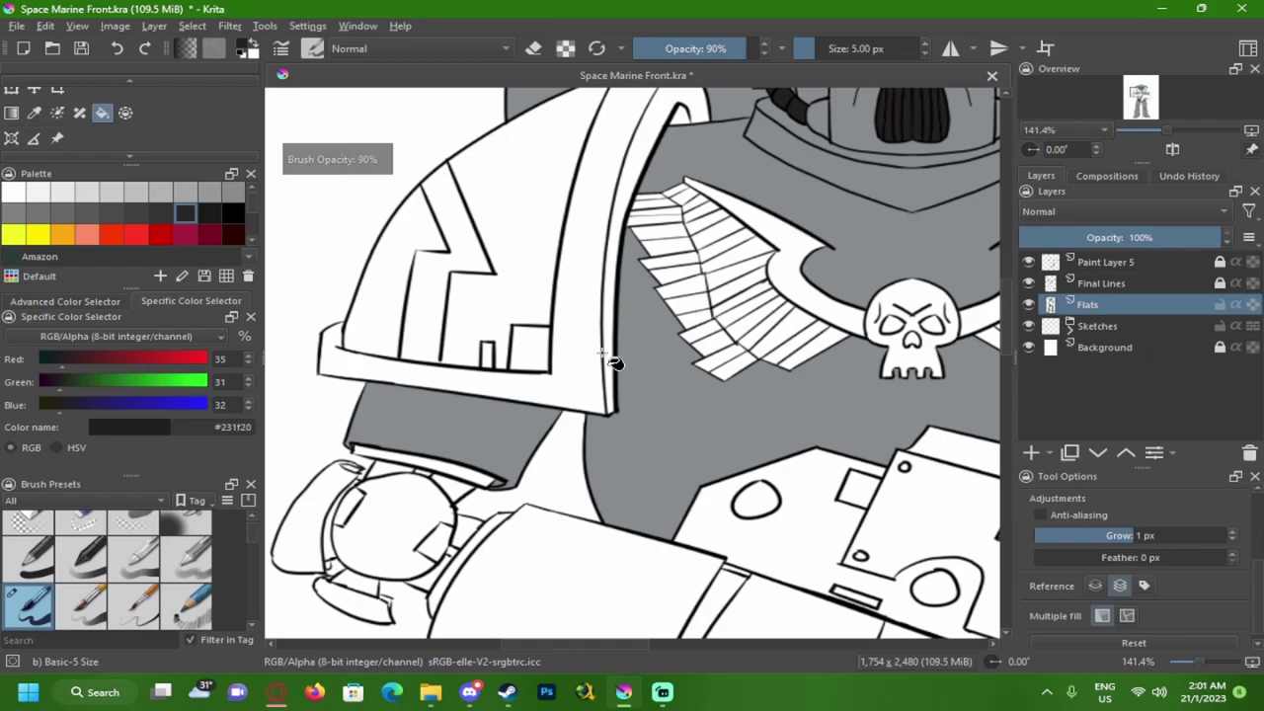
key(o)
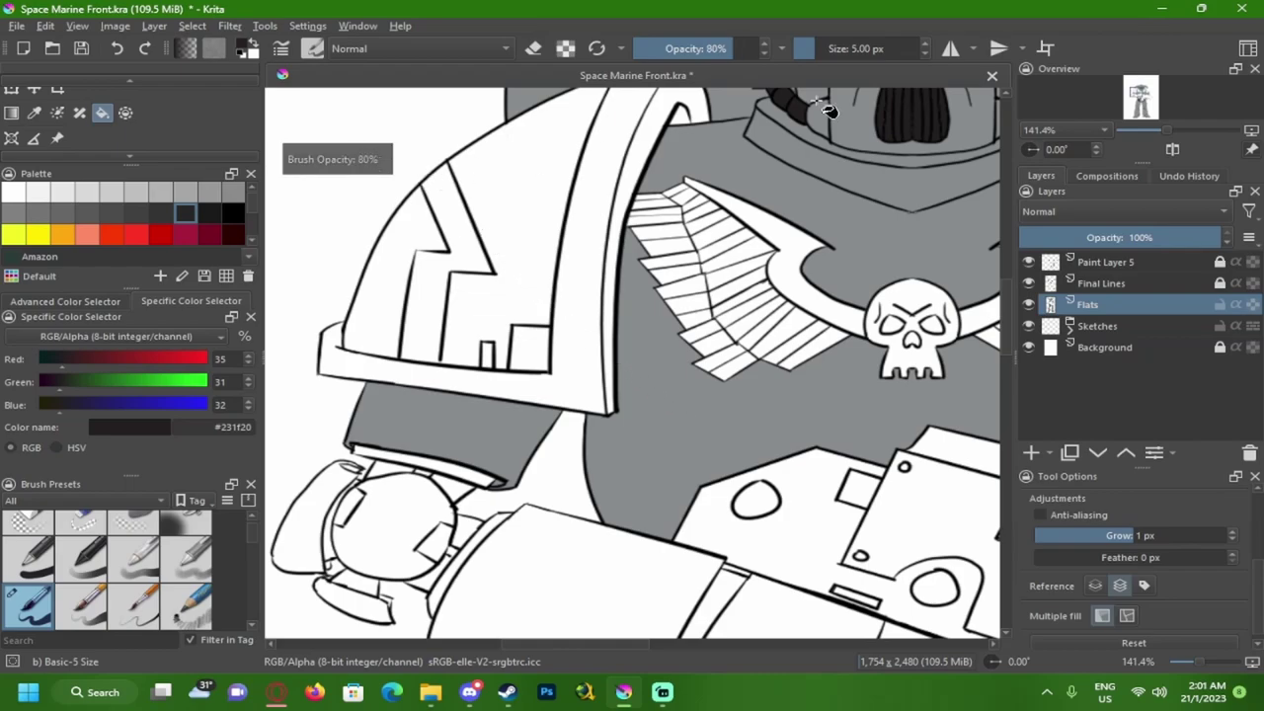
drag(731, 47, 756, 47)
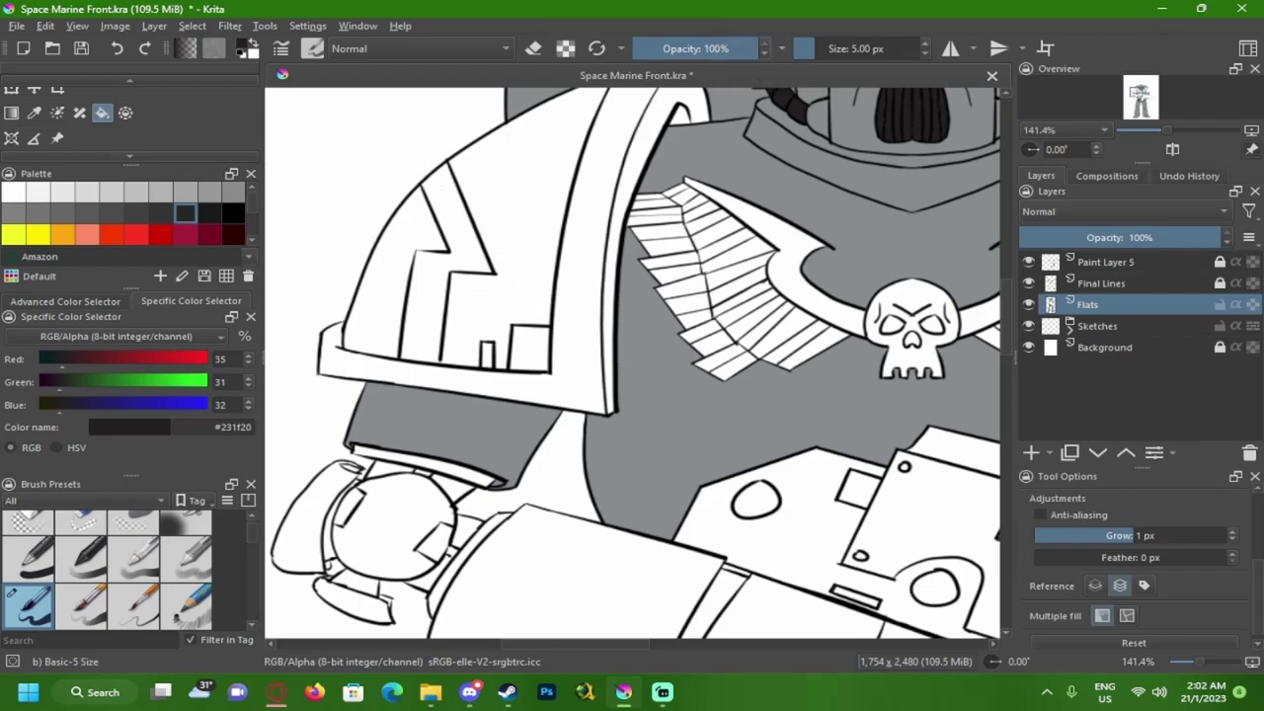
- Pick the armour grey #888d8f and fill the outer trim and inner edge of the left-hand shoulder pad
click(647, 377)
key(ctrl+z)
right_click(648, 377)
click(426, 138)
ctrl+click(668, 379)
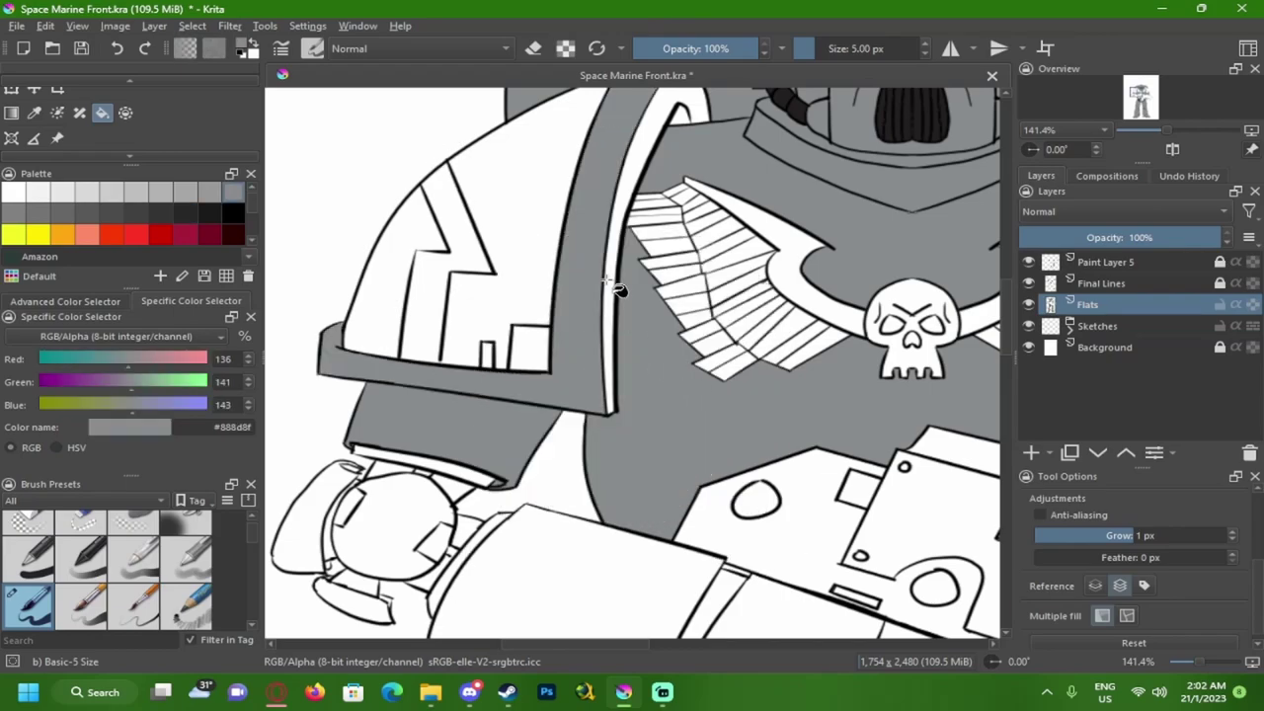
drag(644, 326, 492, 328)
click(532, 118)
- Fill the inner edge and outer trim of the right-hand shoulder pad with #888d8f
drag(747, 211, 456, 266)
click(684, 147)
click(697, 173)
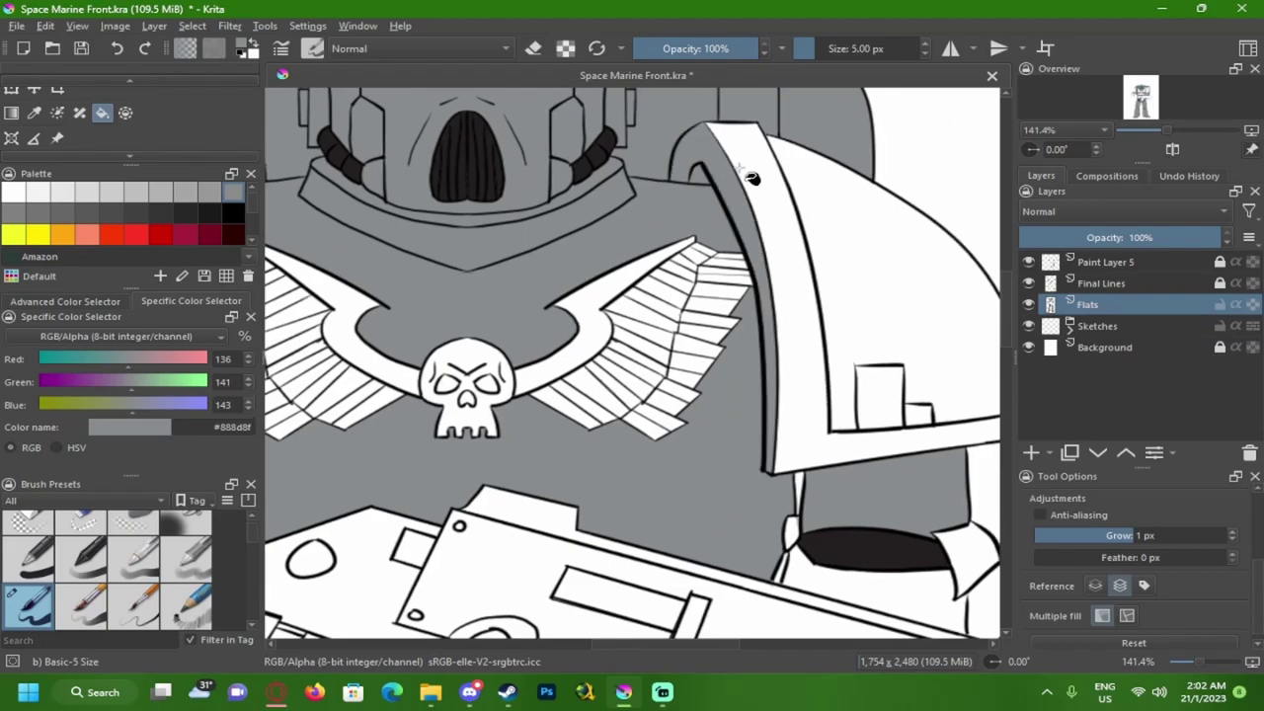
click(736, 166)
drag(583, 299, 570, 301)
scroll(582, 312, down, 3)
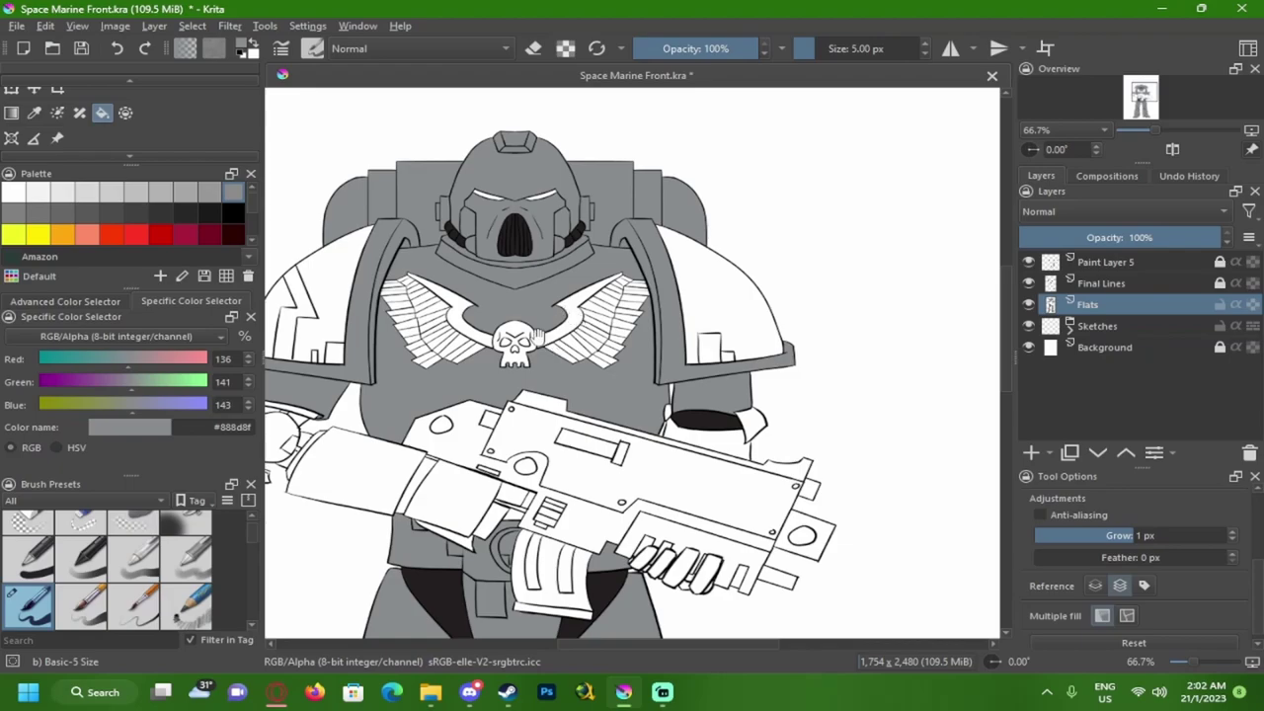
- Fill the large inner panels of both shoulder pads with #231f20
drag(538, 336, 550, 317)
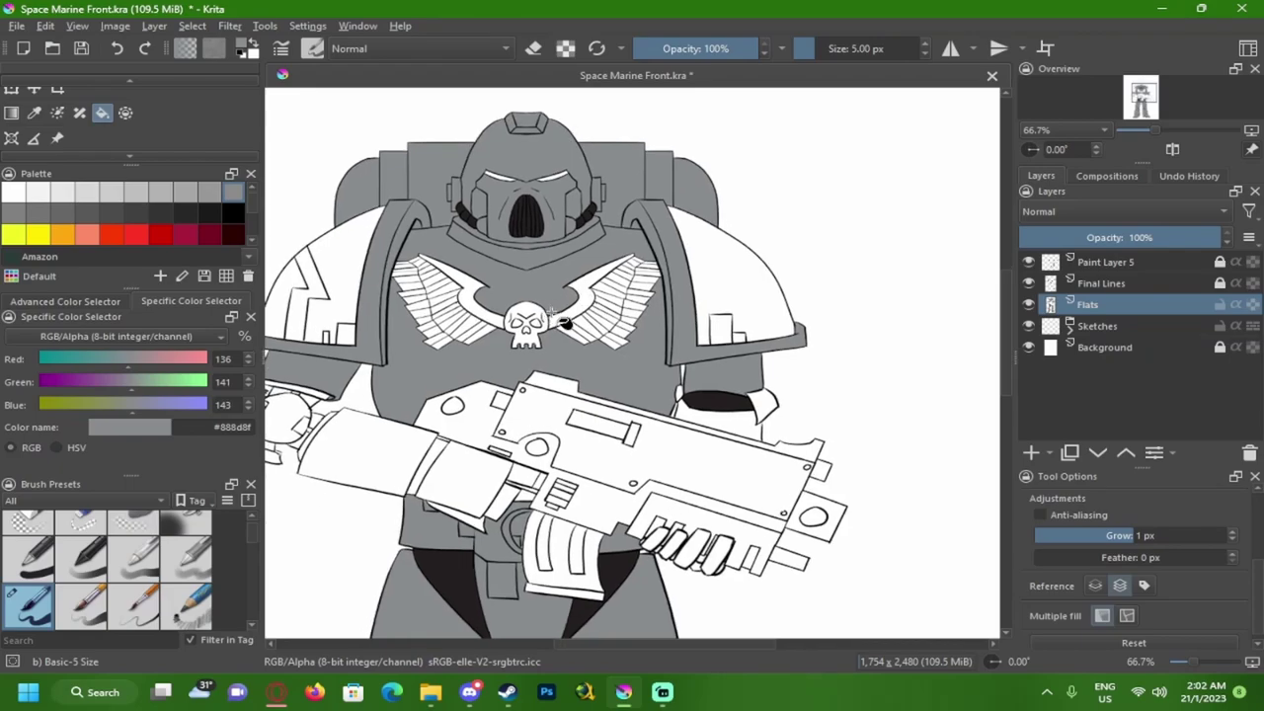
scroll(561, 321, down, 1)
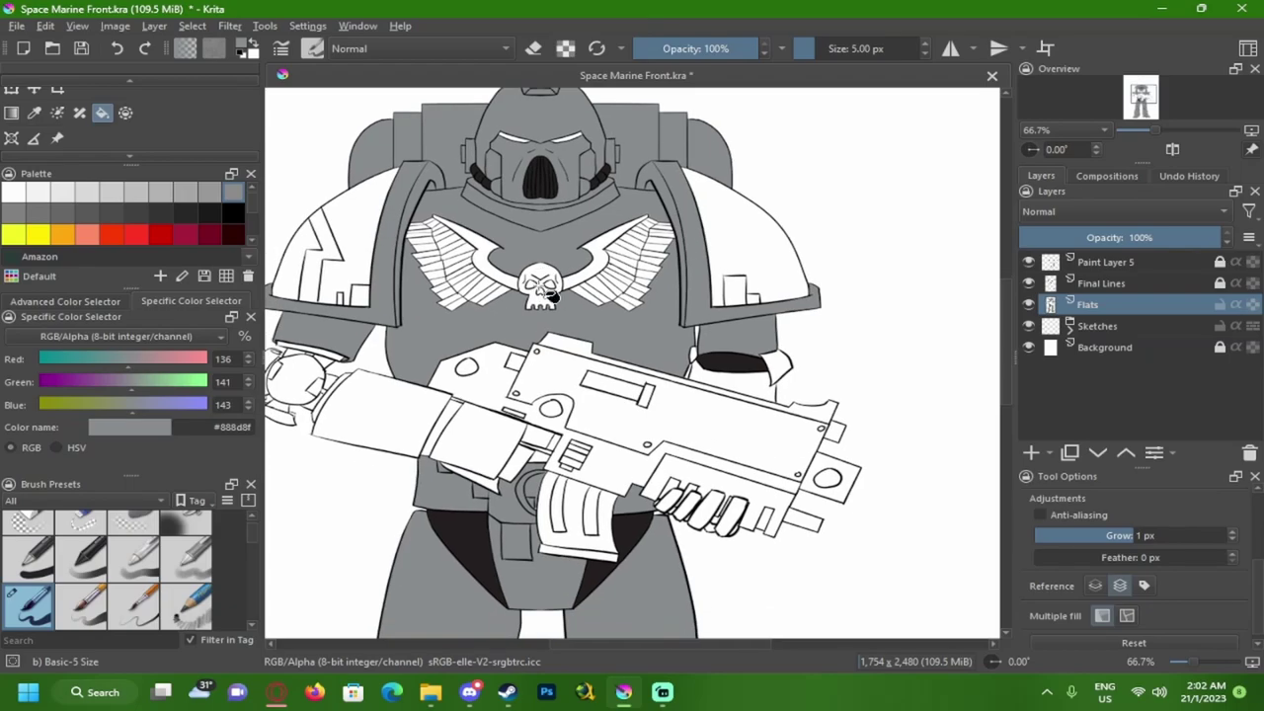
scroll(489, 439, down, 3)
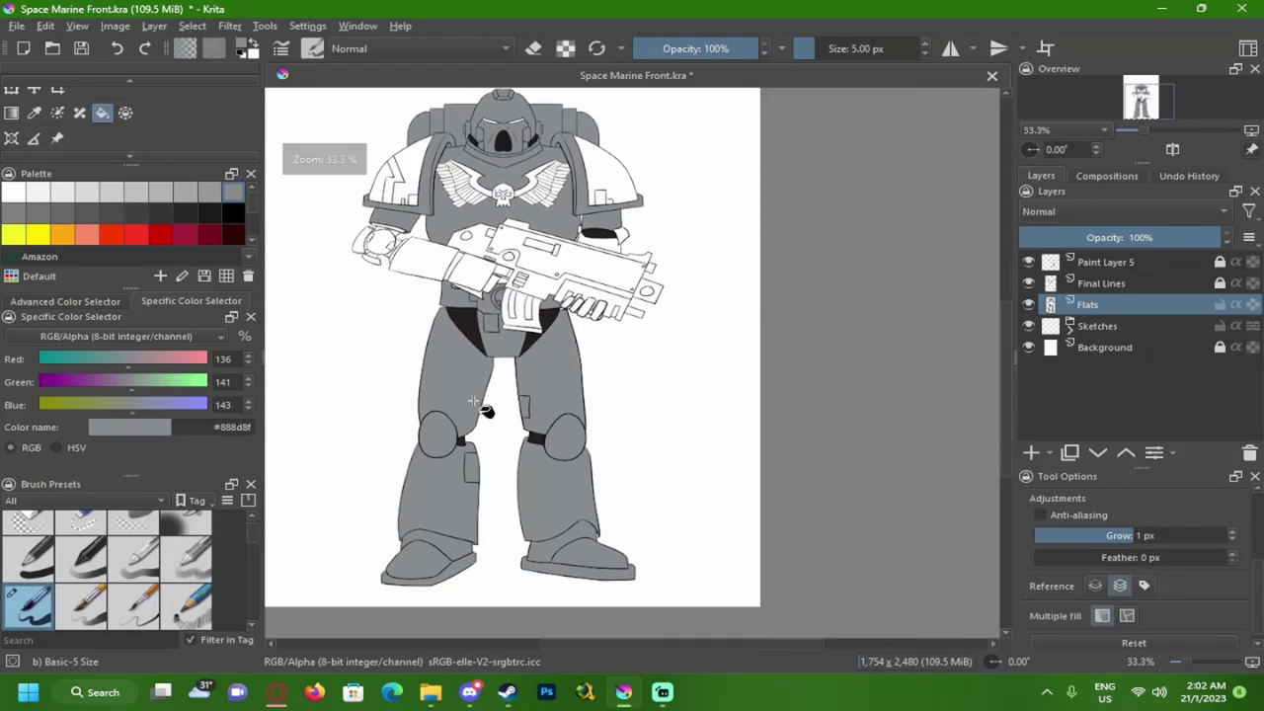
scroll(474, 402, down, 1)
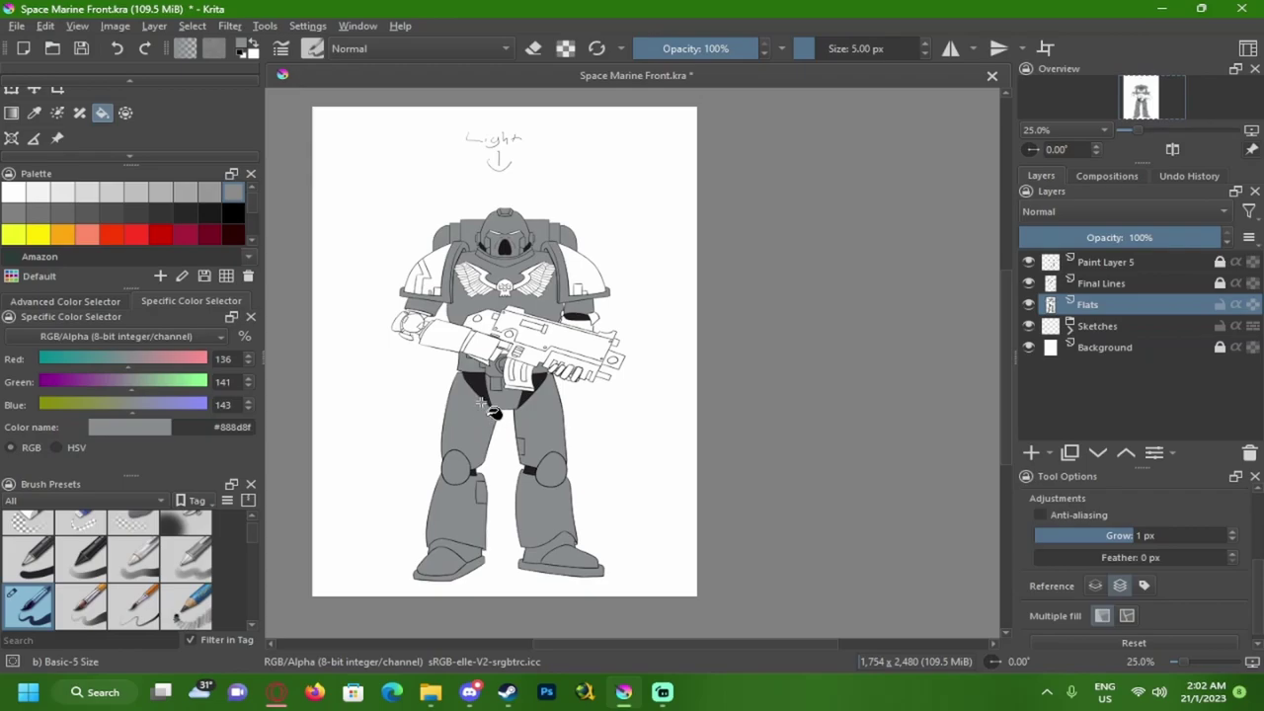
scroll(434, 291, up, 4)
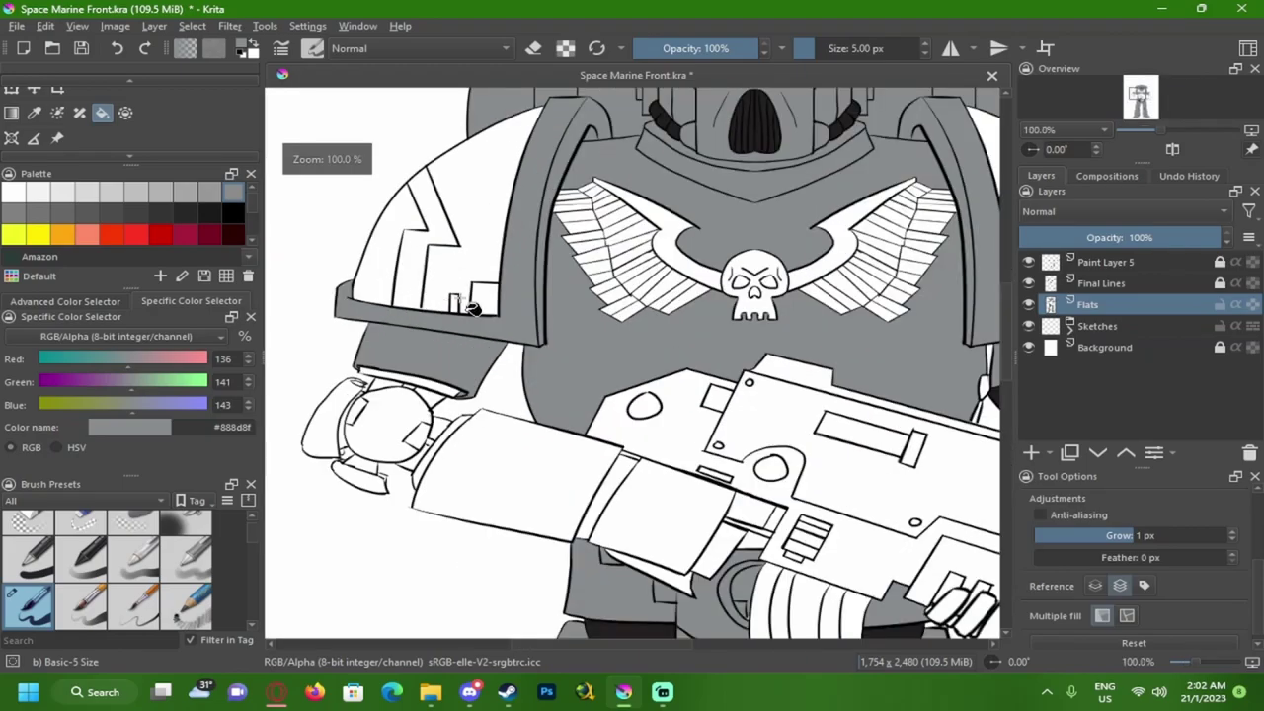
drag(446, 296, 403, 291)
drag(489, 268, 460, 276)
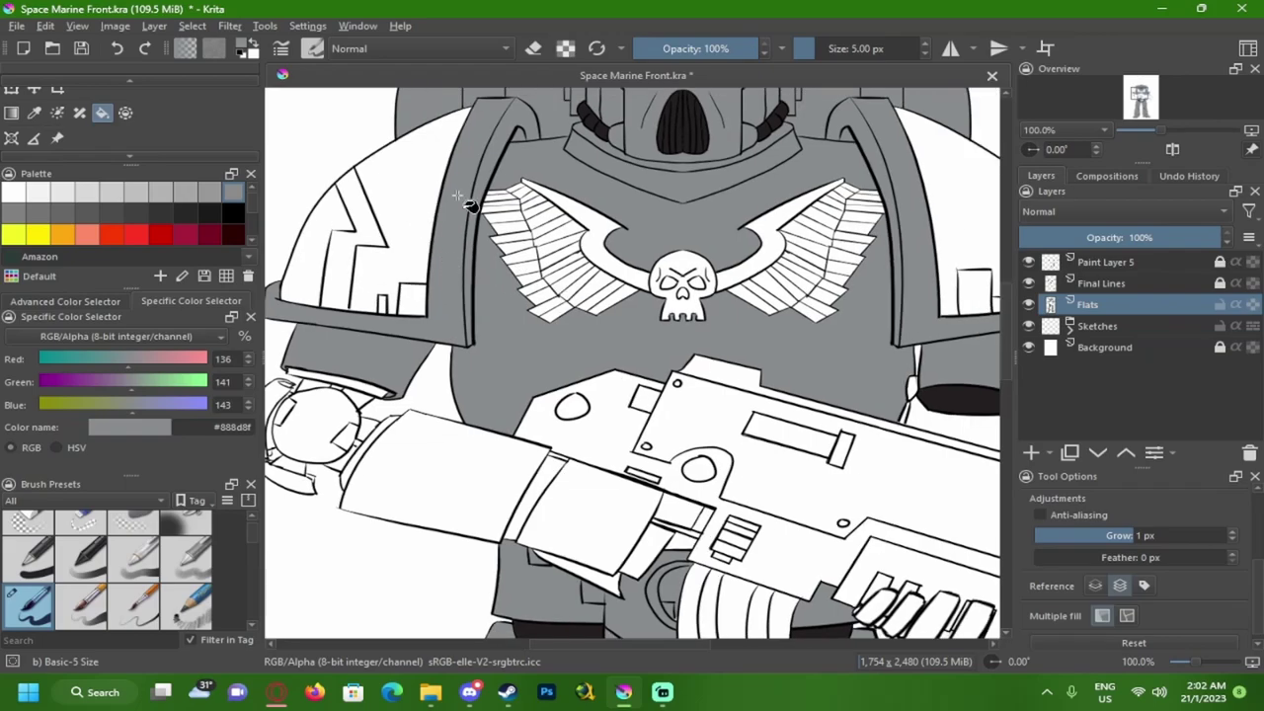
scroll(451, 210, up, 1)
scroll(493, 227, right, 1)
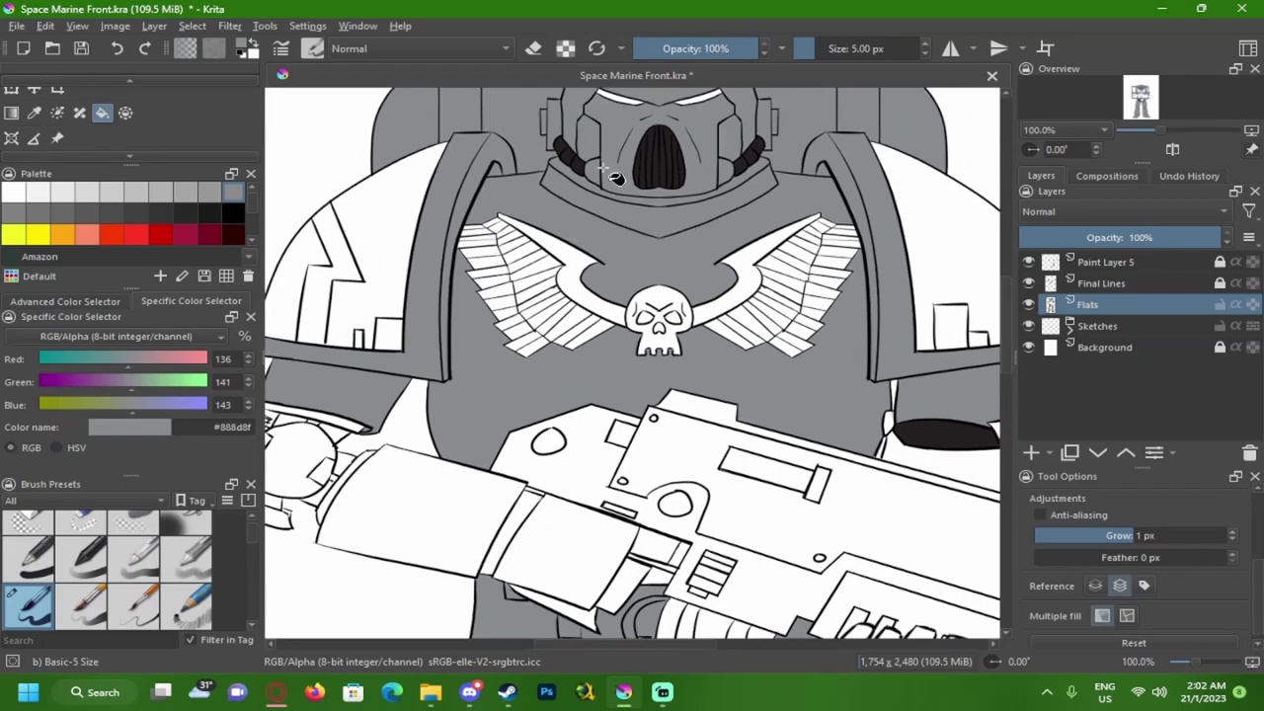
click(400, 212)
click(962, 233)
- Fill the small boxes on both shoulder pads and the area outside the left-hand pad's zigzag stripe with #231f20
scroll(699, 349, right, 4)
click(728, 341)
click(768, 342)
scroll(462, 375, left, 4)
click(462, 374)
click(435, 376)
click(354, 343)
scroll(405, 338, down, 4)
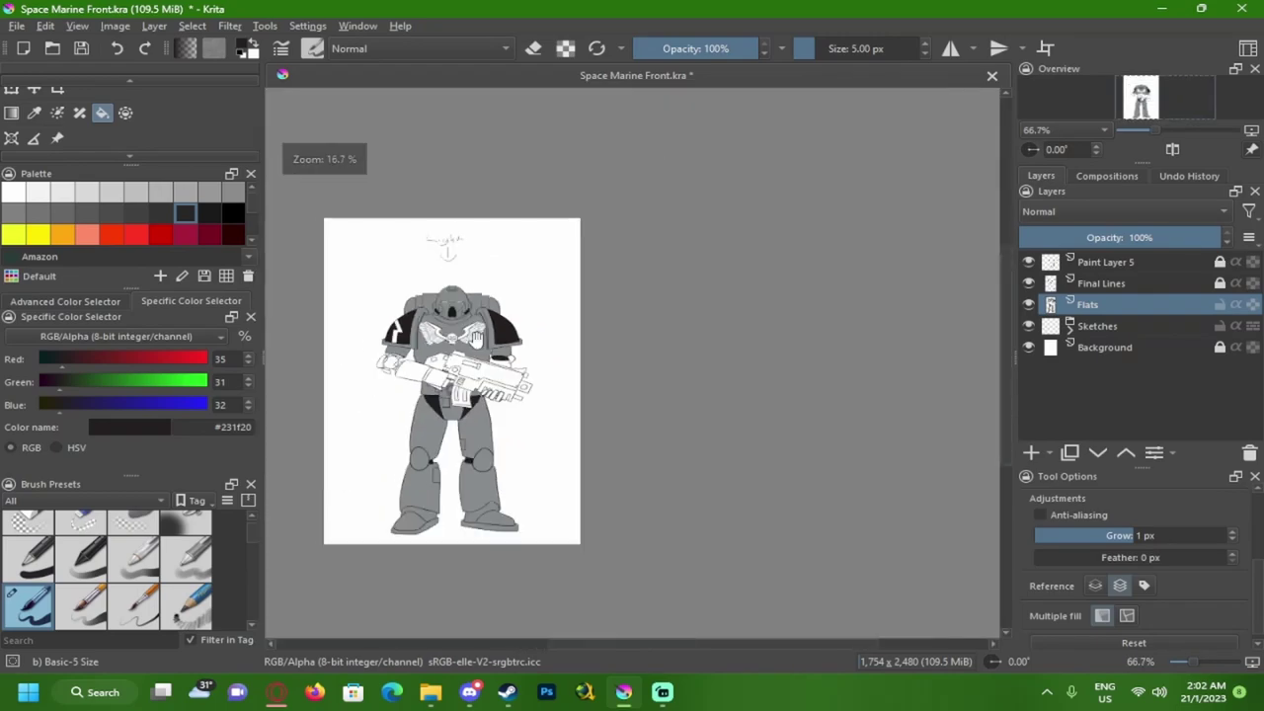
- Set the fill colour to #3D4B4D
scroll(442, 304, up, 5)
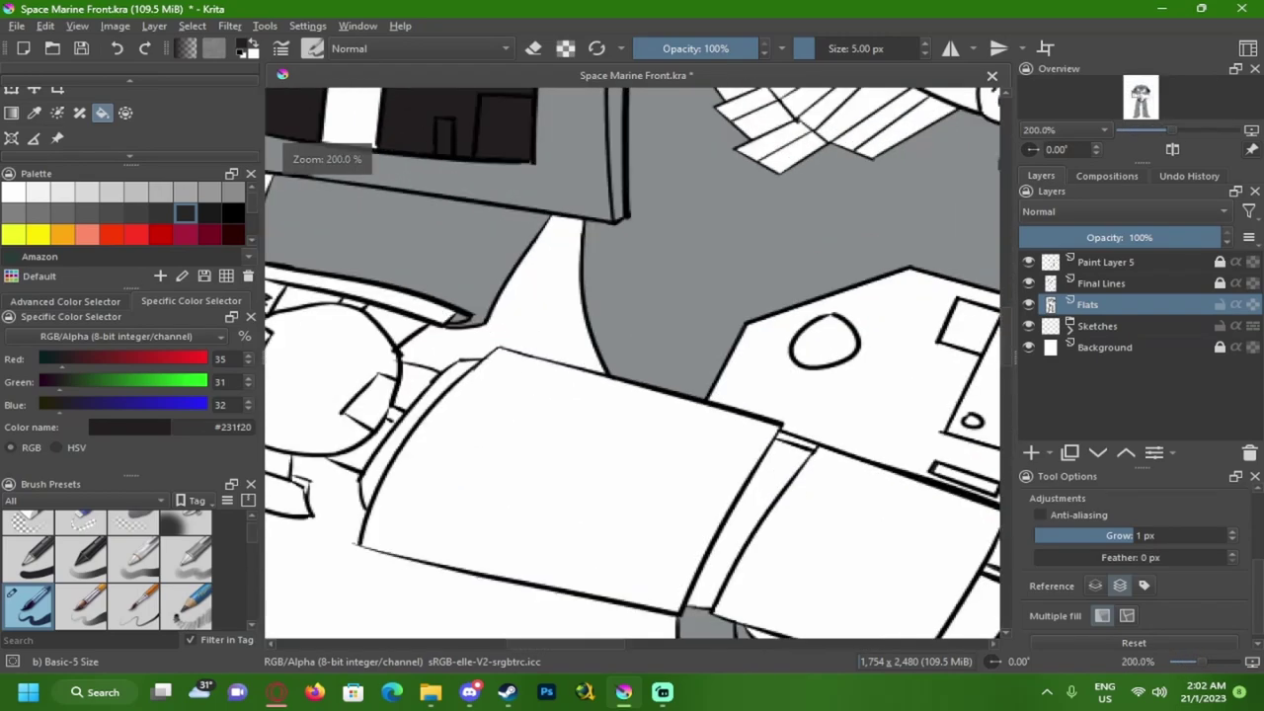
key(alt+Tab)
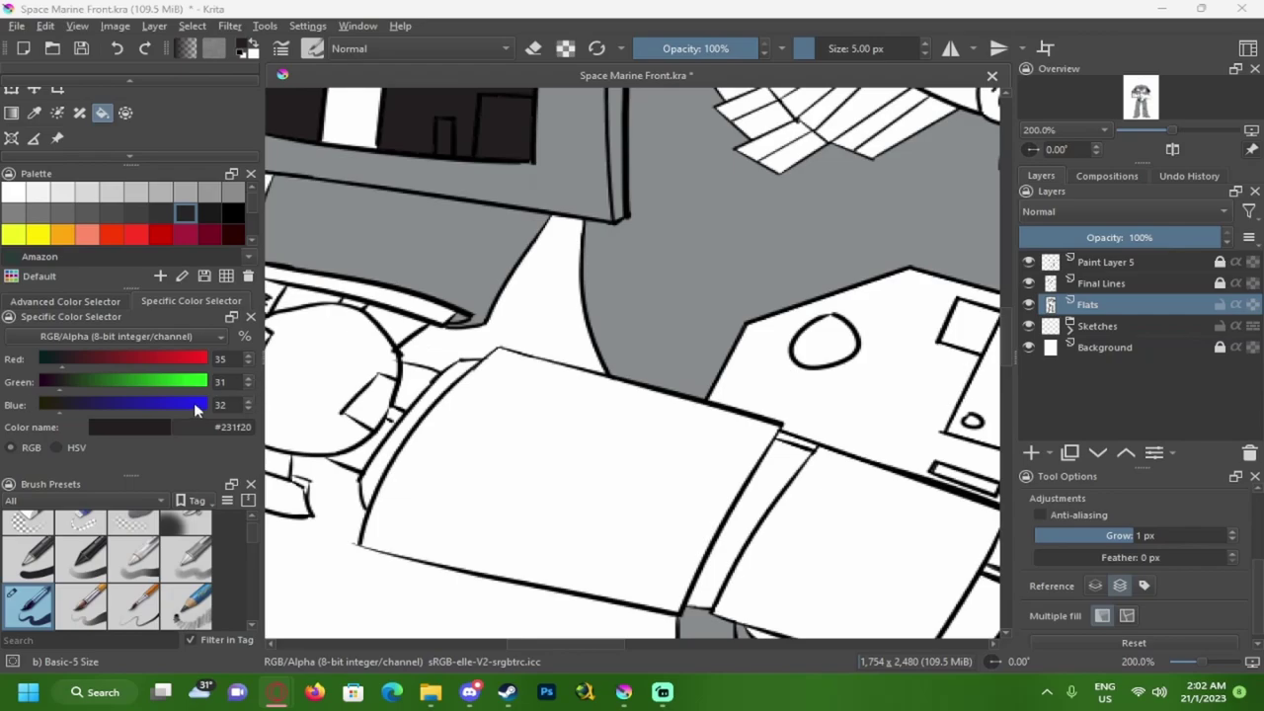
drag(216, 426, 266, 434)
text(#3d4b4d)
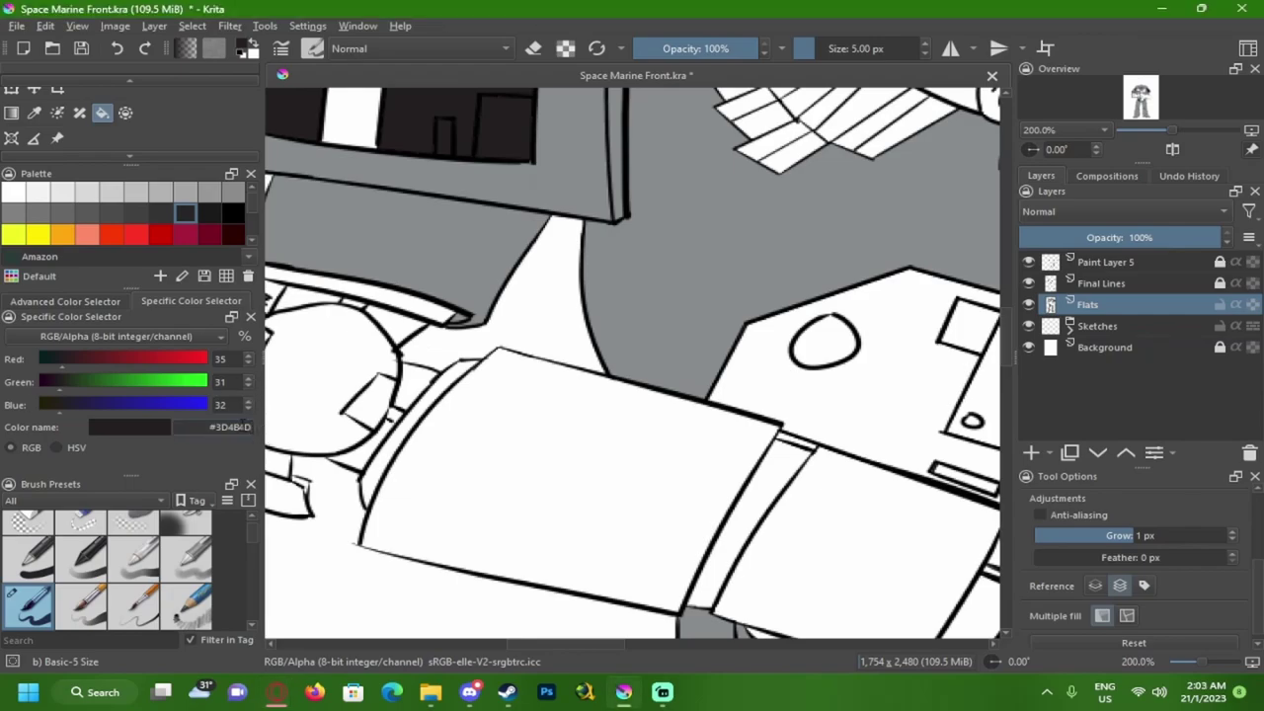
key(Return)
- Fill the left-hand elbow gaps, the upper-arm cuff underside and the forearm's rear and wrist bands with #3d4b4d
click(400, 329)
scroll(395, 331, left, 2)
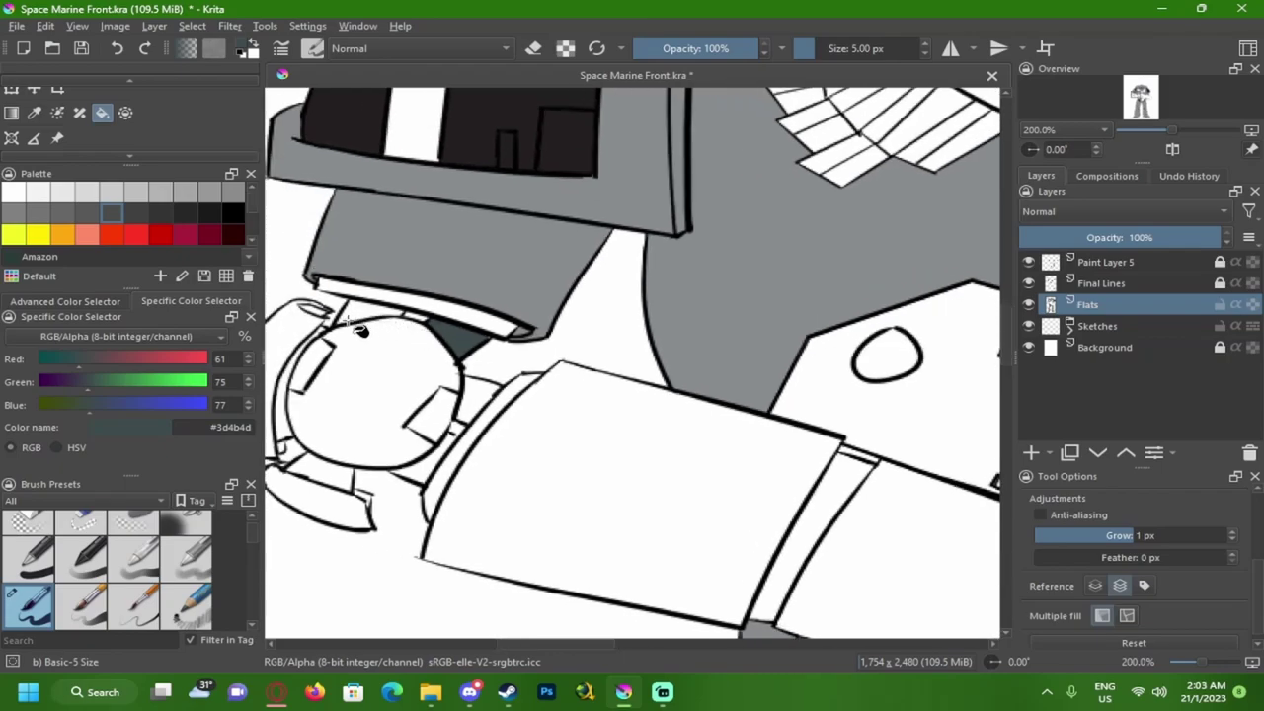
click(395, 308)
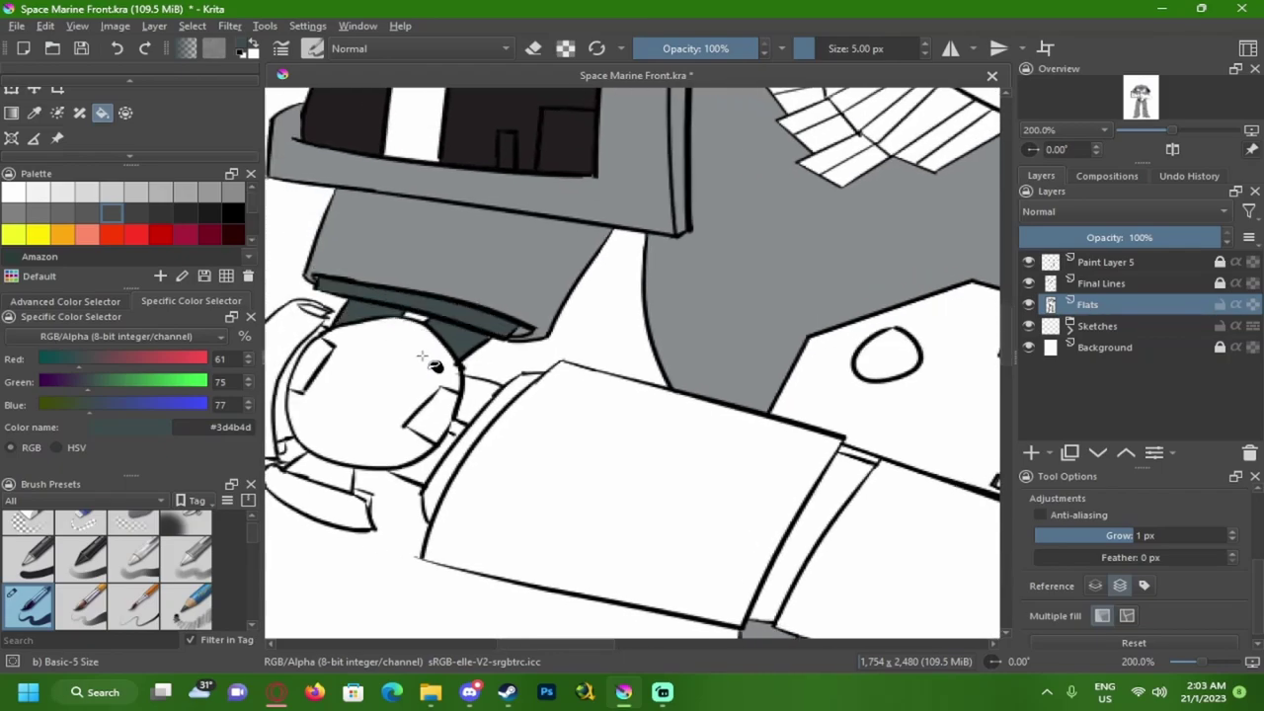
click(479, 397)
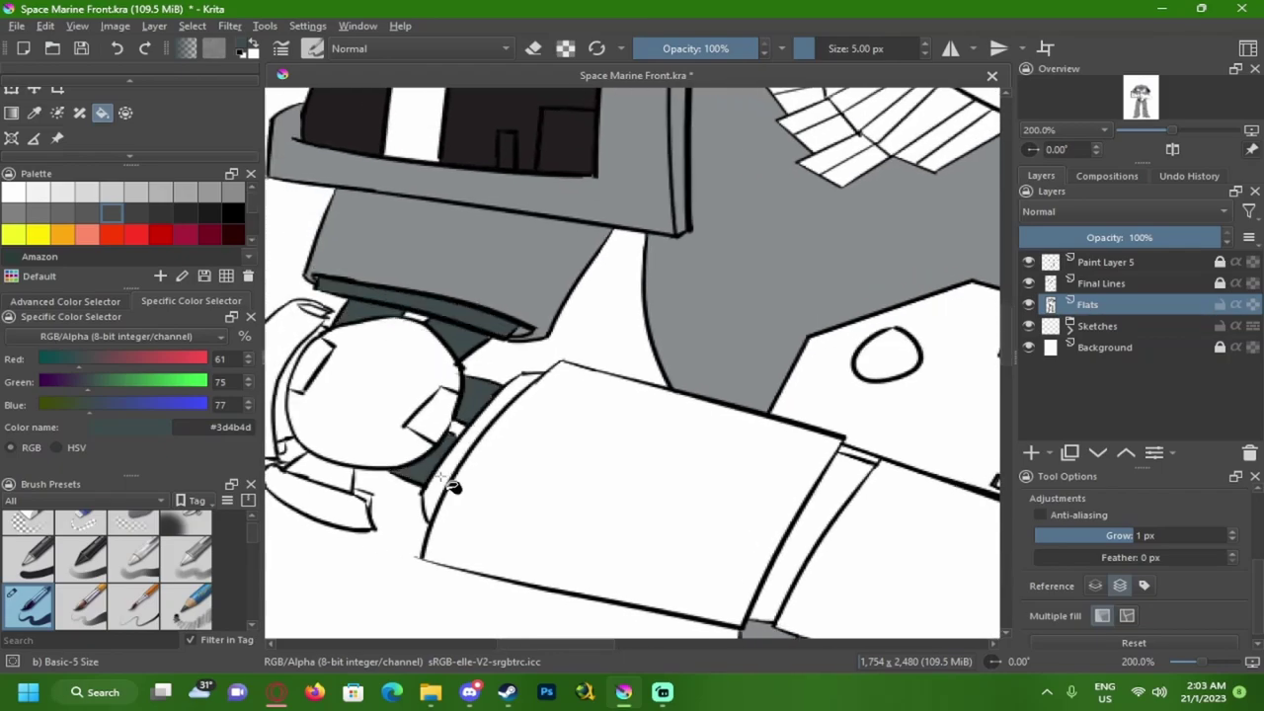
click(441, 482)
click(809, 511)
scroll(419, 484, down, 4)
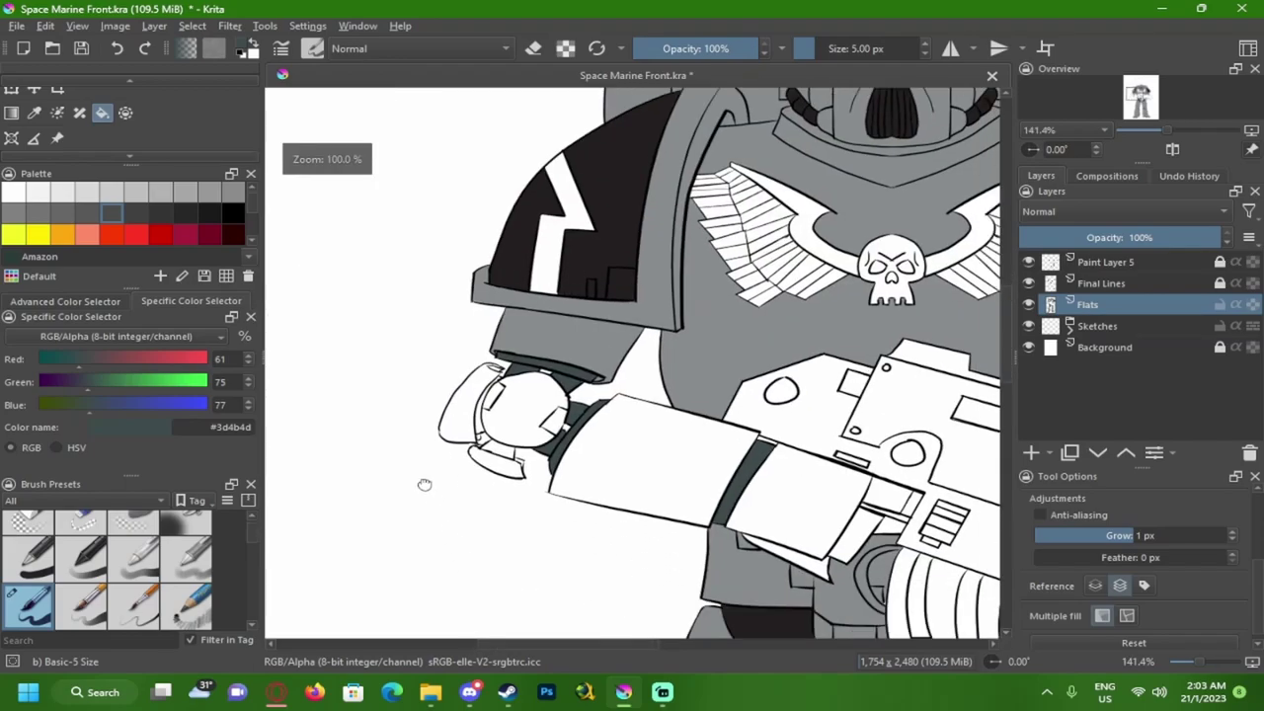
- Fill the two narrow panels between the left-hand gauntlet and the gun with #3d4b4d
scroll(484, 399, up, 3)
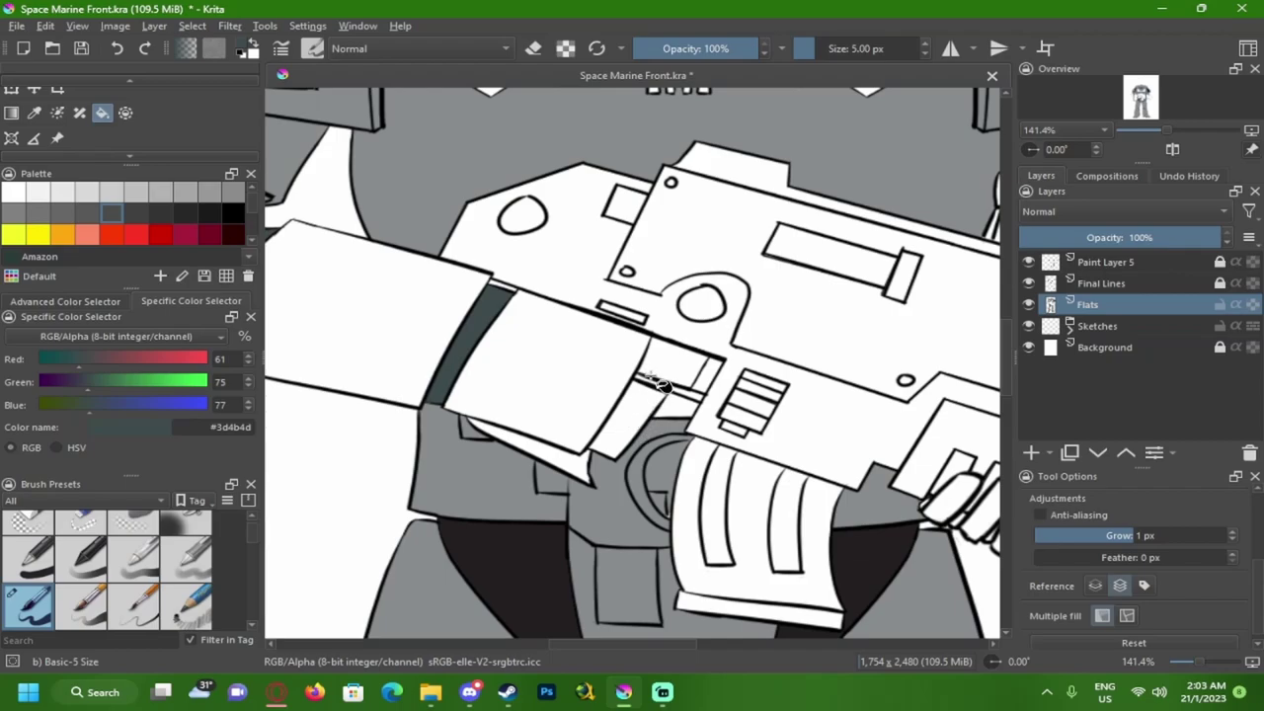
click(676, 366)
click(648, 404)
- Fill the gap below the left-hand elbow disc and the narrow crescent beside it with #3d4b4d, and save the file
drag(462, 455, 646, 435)
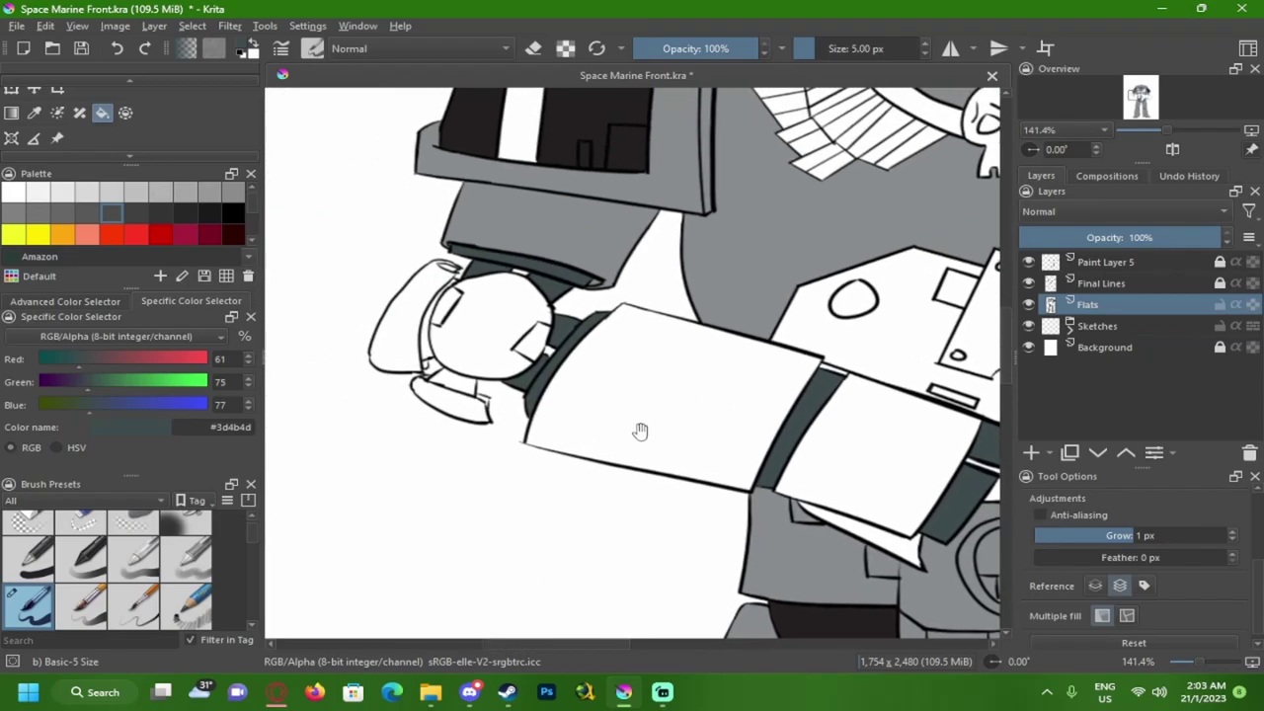
scroll(646, 434, up, 2)
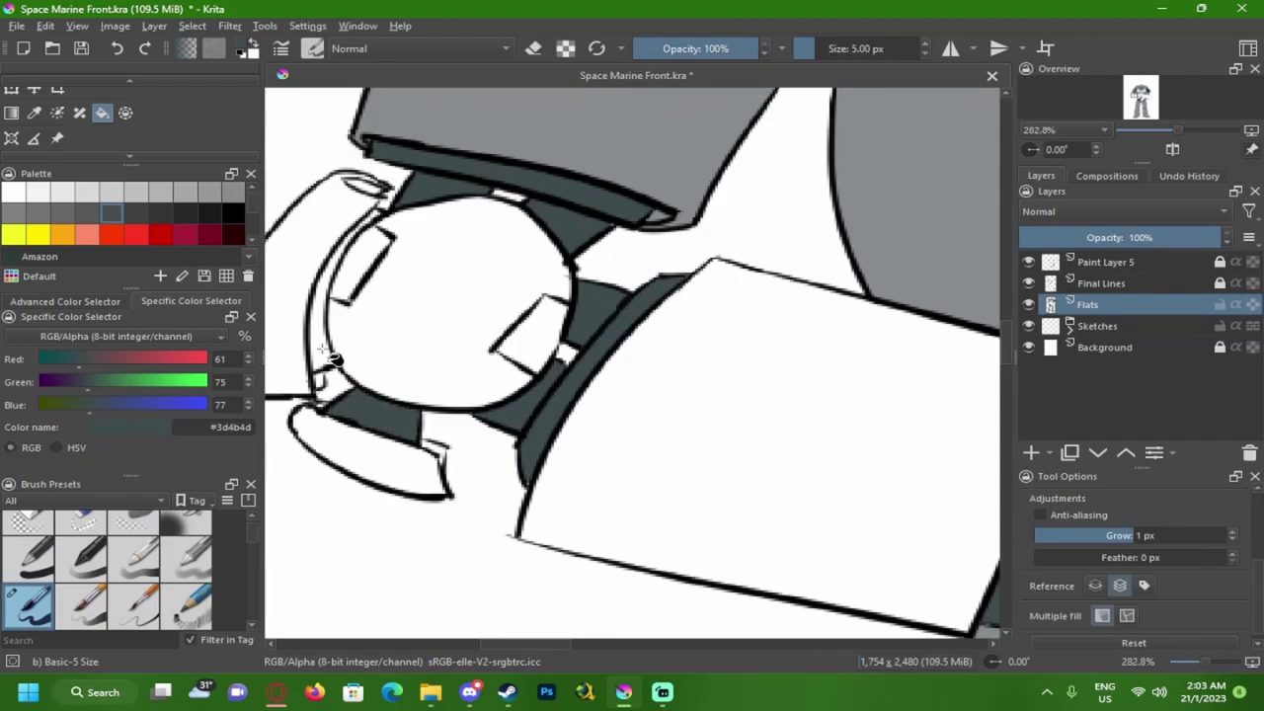
scroll(365, 249, up, 3)
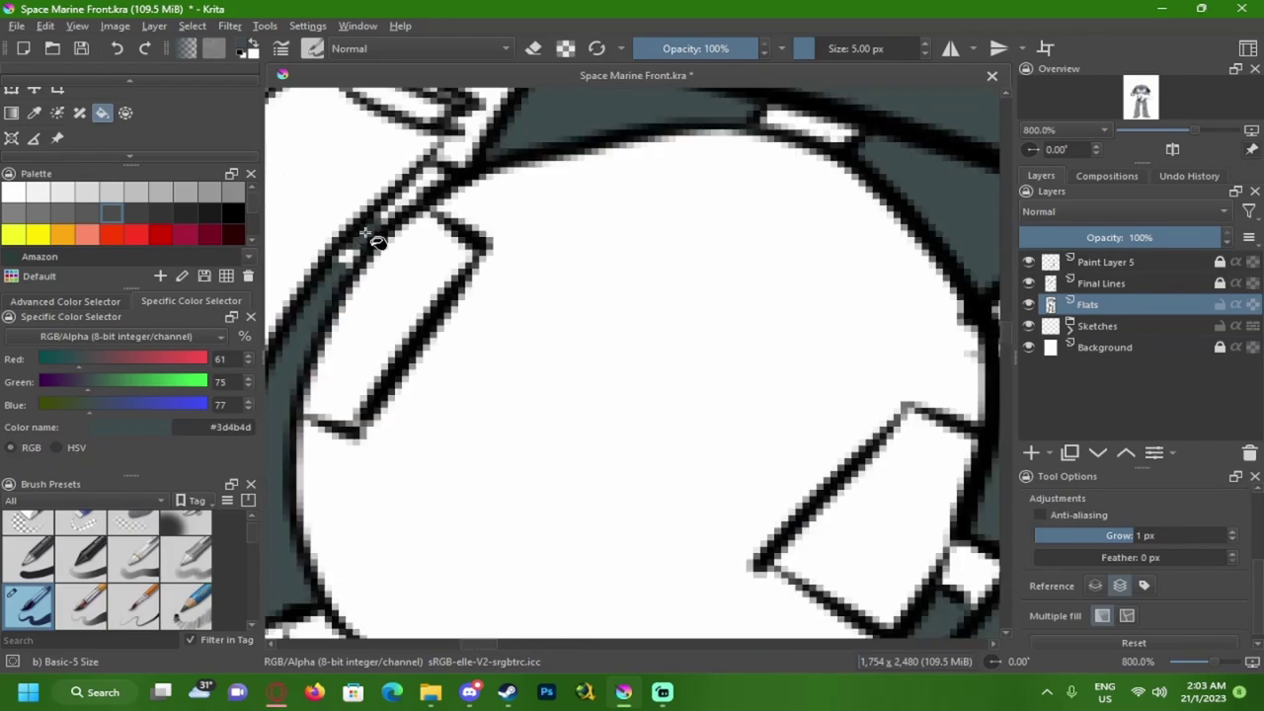
mouse_move(439, 186)
mouse_down()
mouse_move(389, 215)
mouse_move(424, 205)
mouse_up()
scroll(430, 237, down, 3)
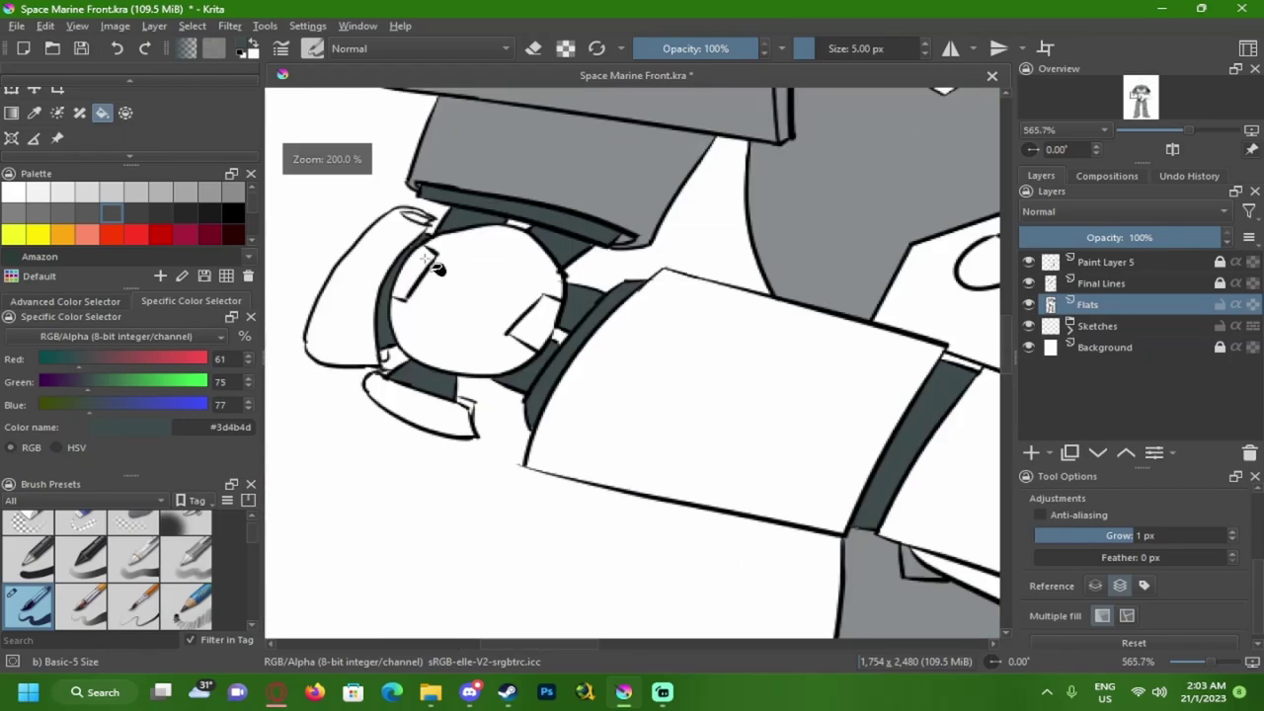
scroll(471, 361, down, 4)
key(ctrl+s)
scroll(501, 426, down, 2)
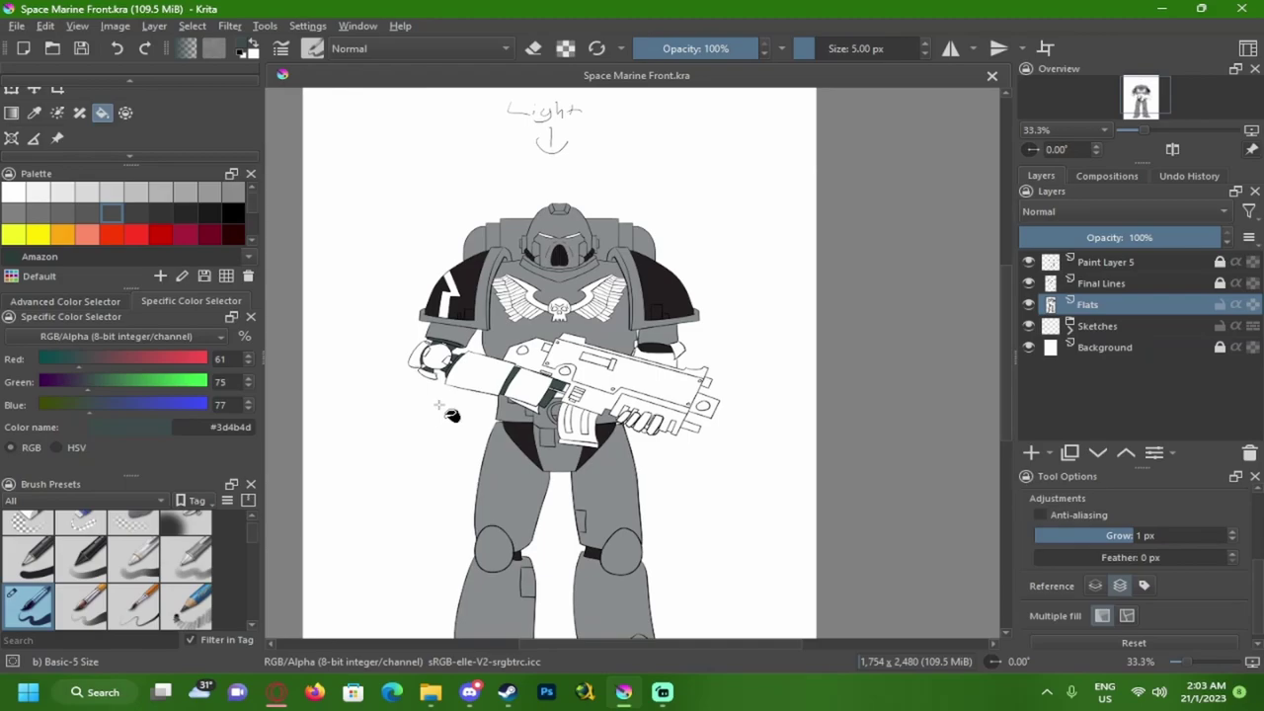
- Fill both helmet eye lenses with #9a1115
scroll(513, 309, up, 2)
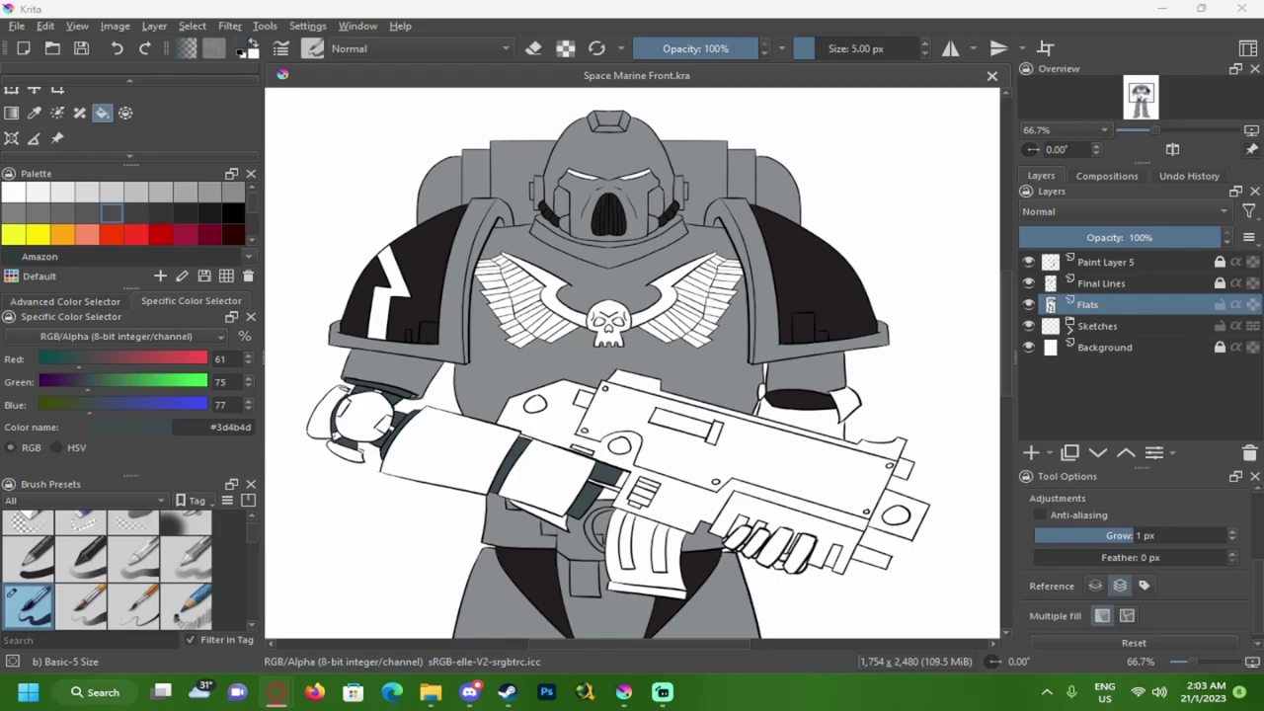
drag(216, 428, 262, 431)
text(9a1115)
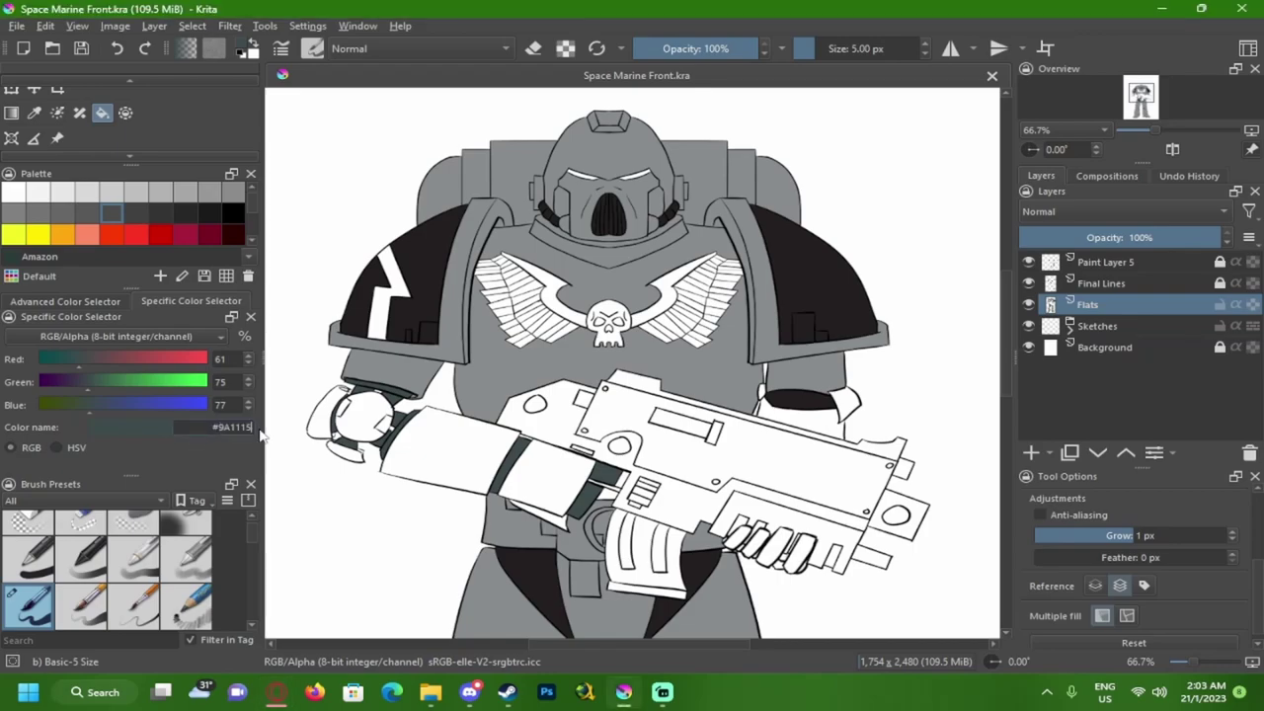
key(Return)
scroll(617, 193, up, 3)
click(558, 160)
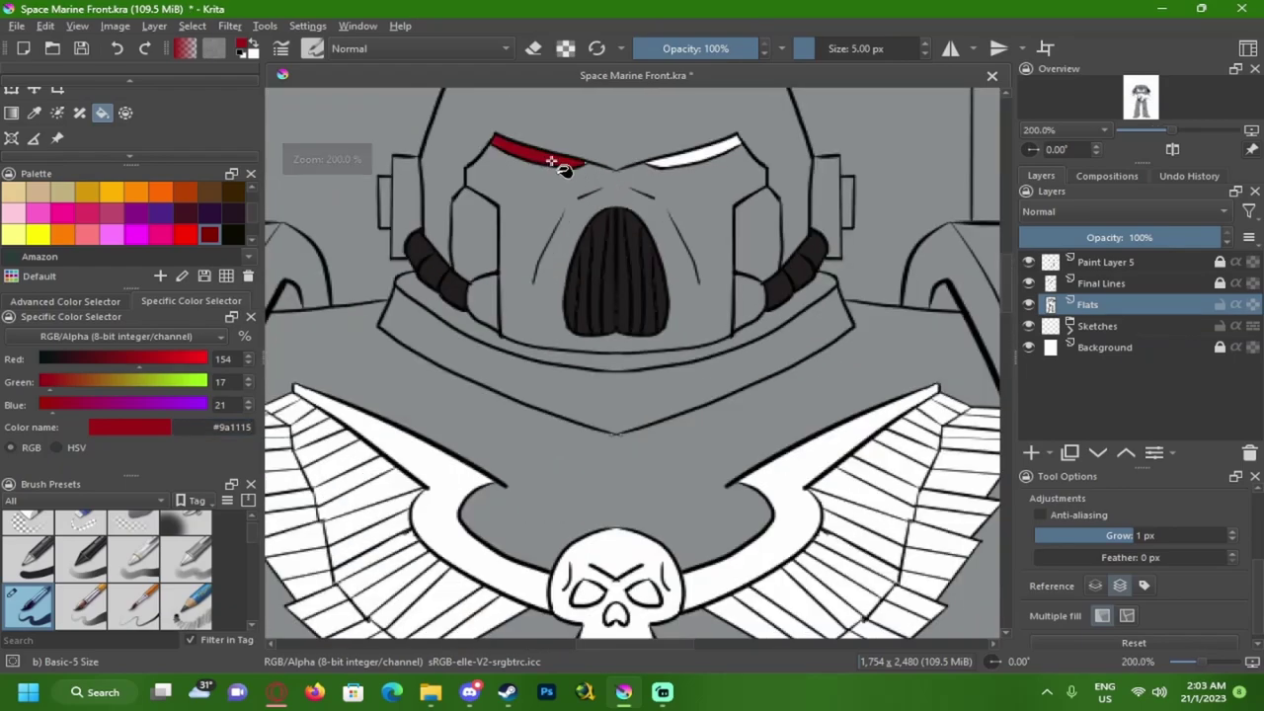
scroll(642, 178, up, 4)
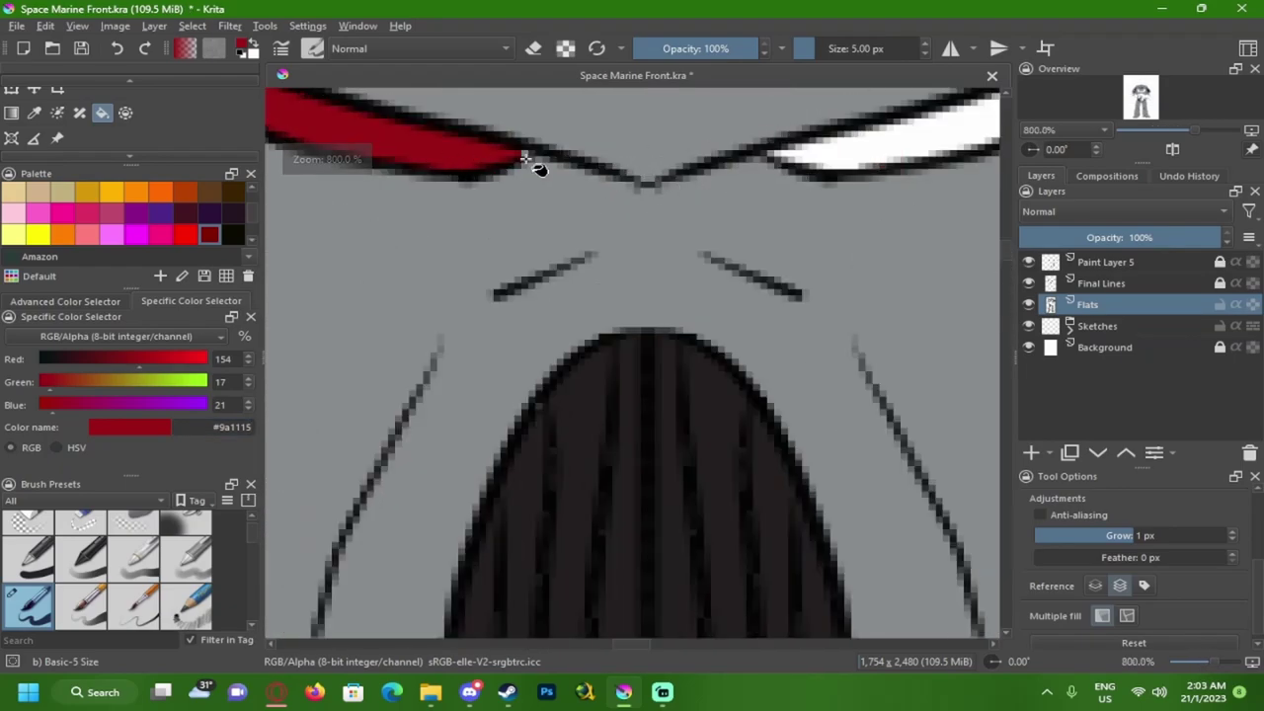
click(825, 155)
scroll(770, 189, down, 7)
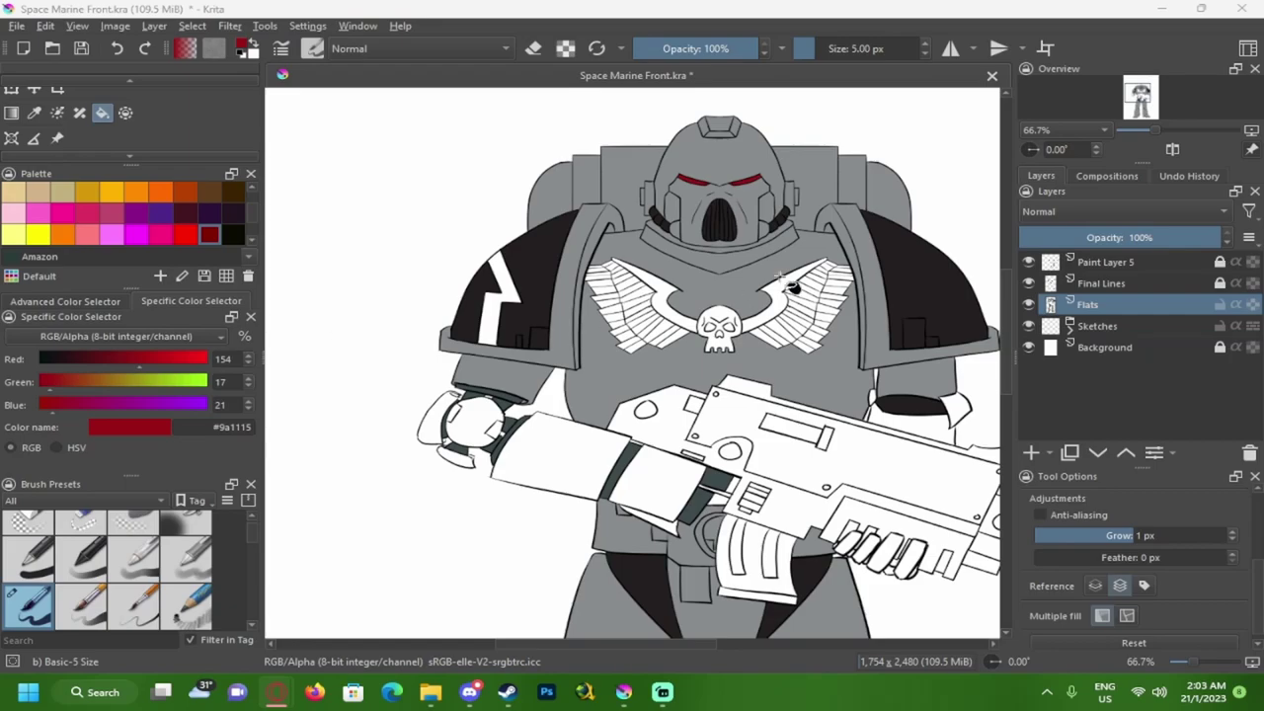
- Fill the zigzag stripe on the left-hand shoulder pad with #a47552
scroll(457, 395, down, 1)
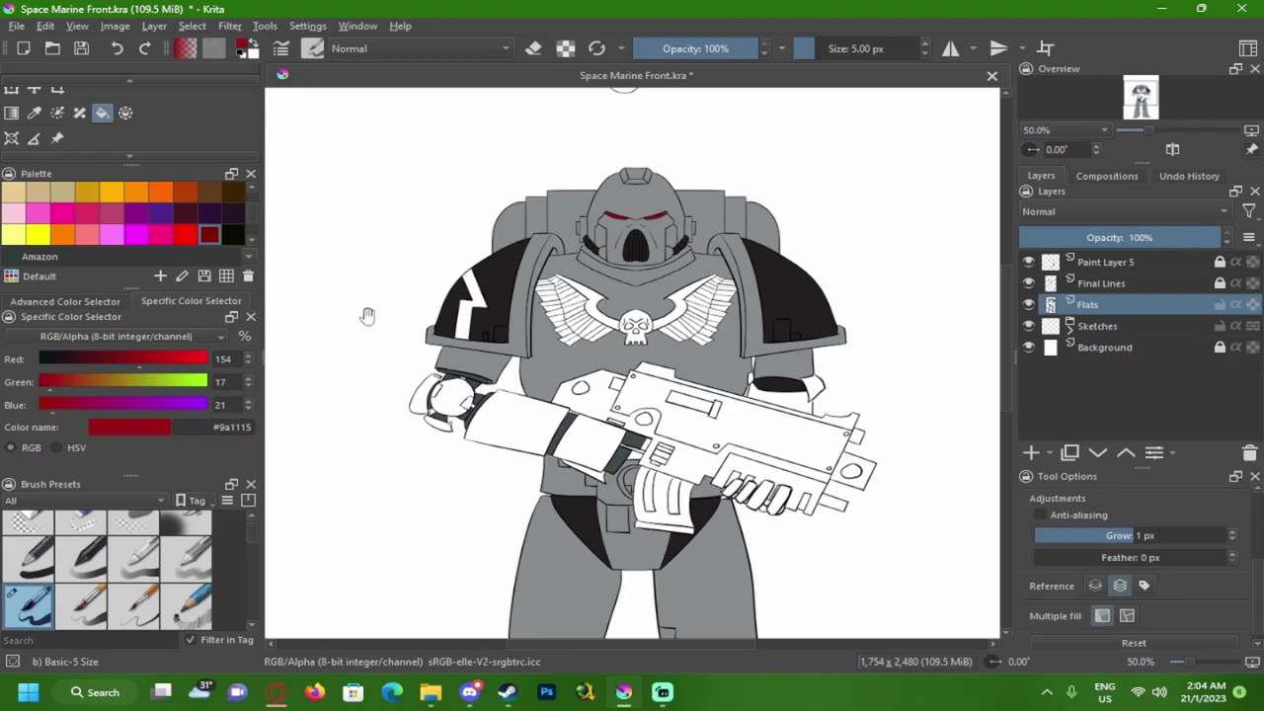
key(alt+Tab)
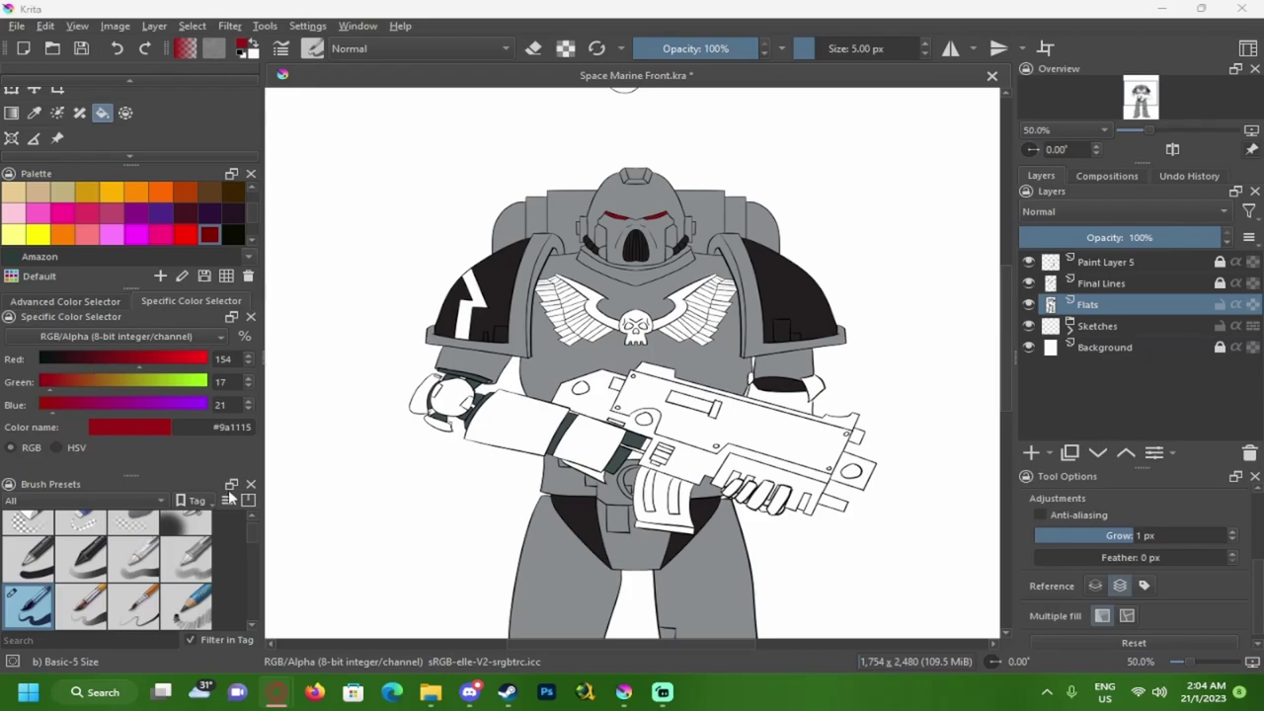
double_click(225, 427)
text(A47552)
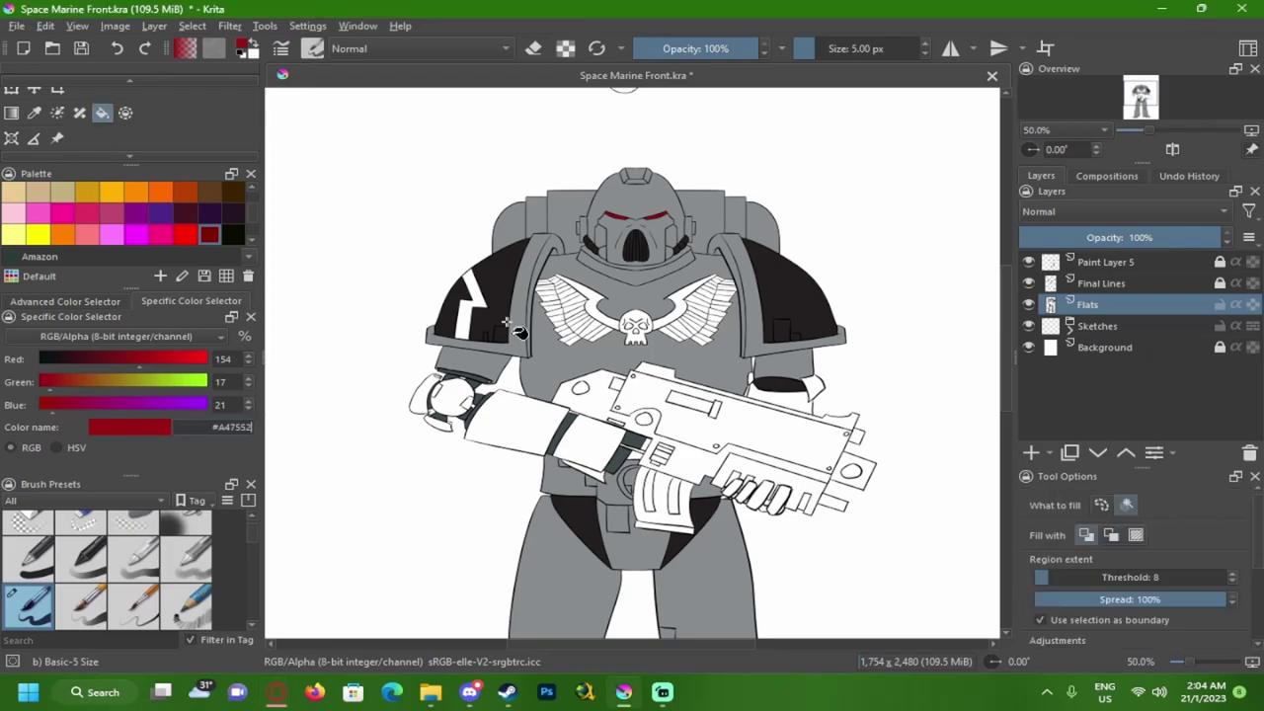
click(474, 308)
key(ctrl+z)
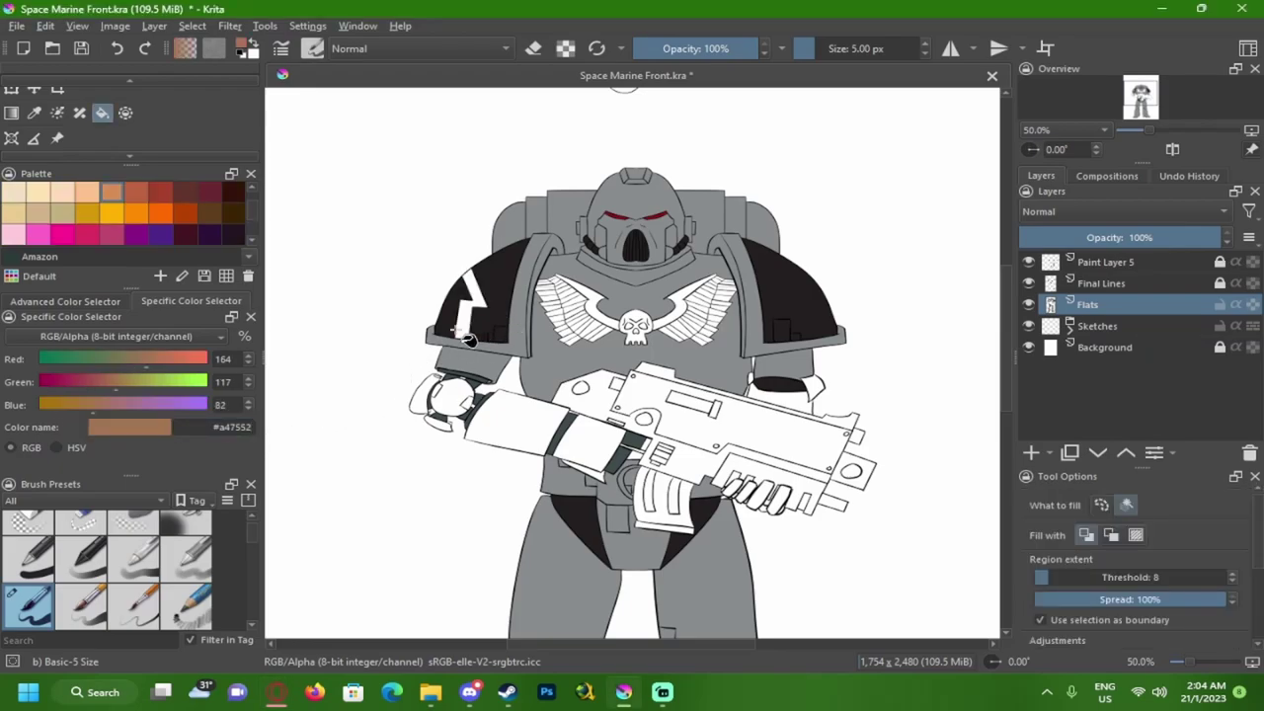
click(479, 301)
scroll(489, 327, up, 3)
scroll(445, 352, down, 2)
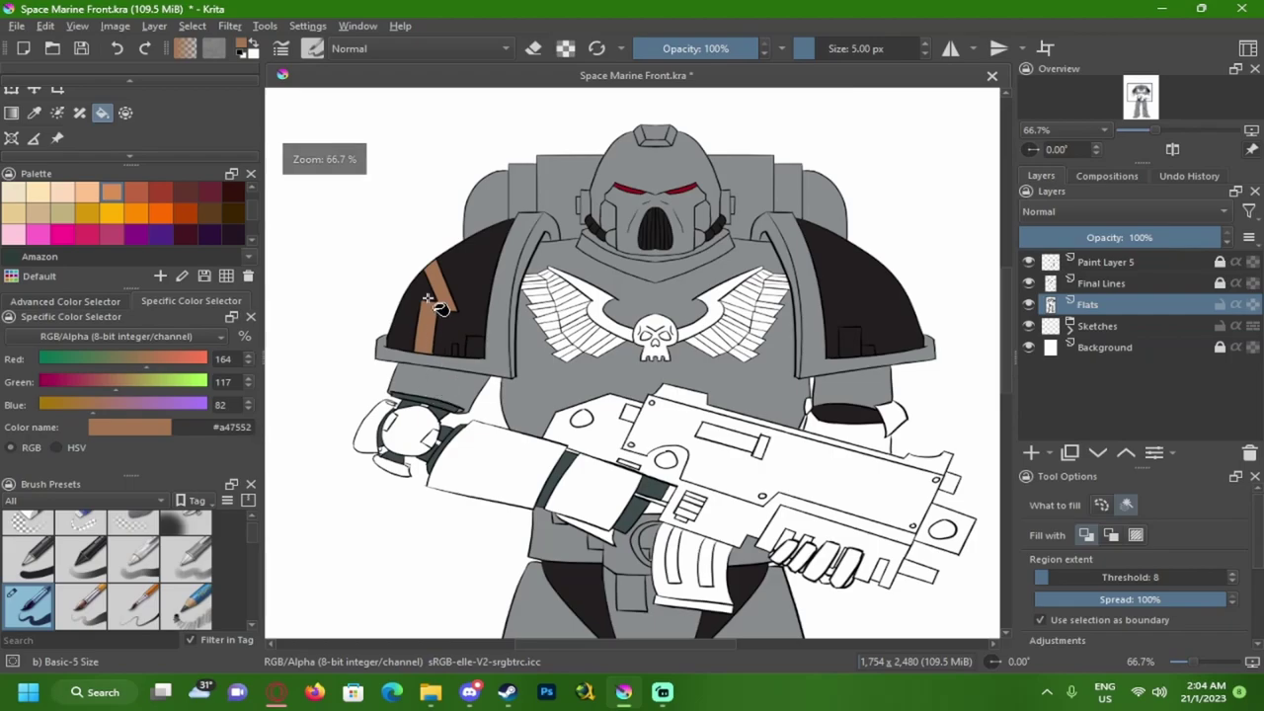
- Fill the zigzag stripe on the left-hand shoulder pad with #fdb825
key(alt+Tab)
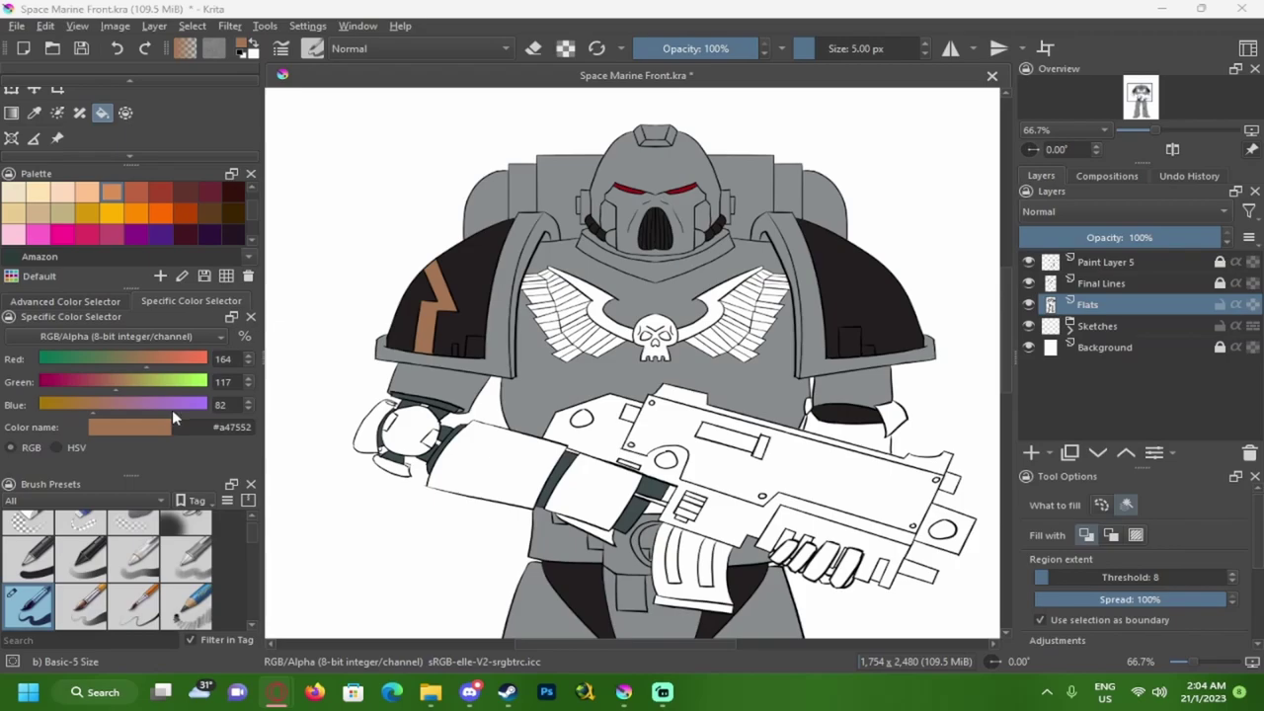
drag(177, 425, 293, 426)
text(#FDB825)
key(Return)
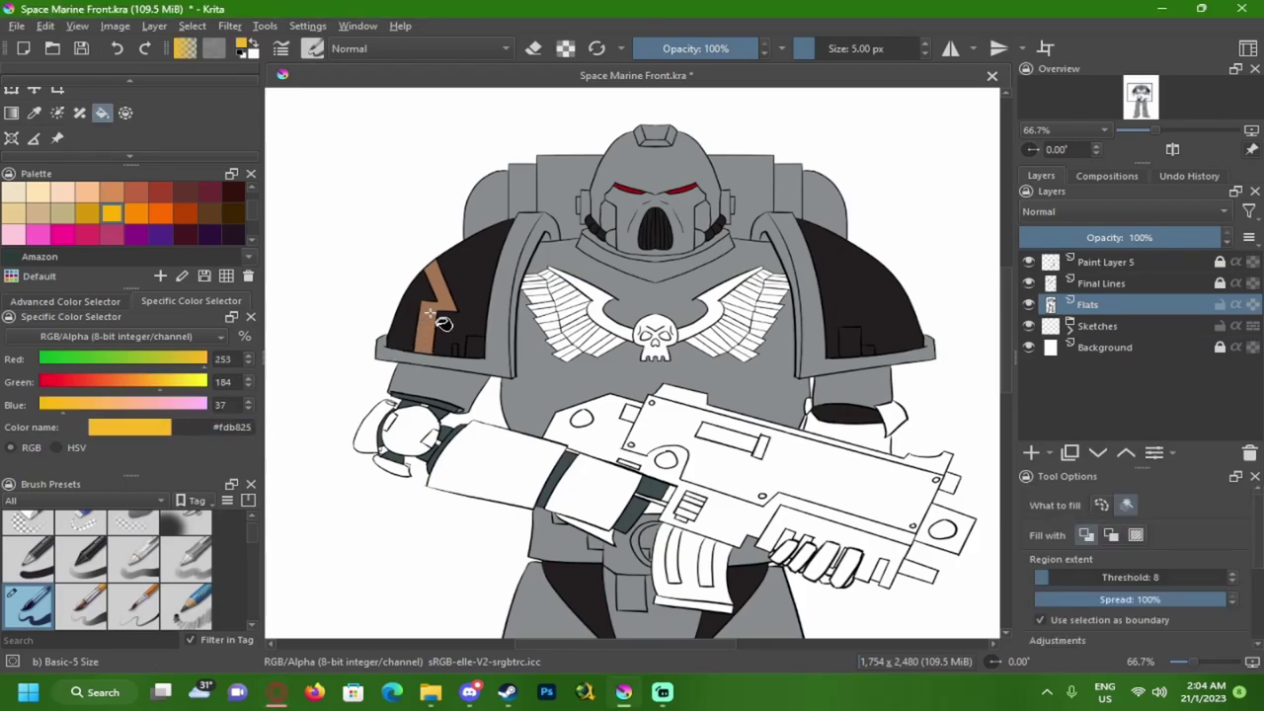
click(435, 337)
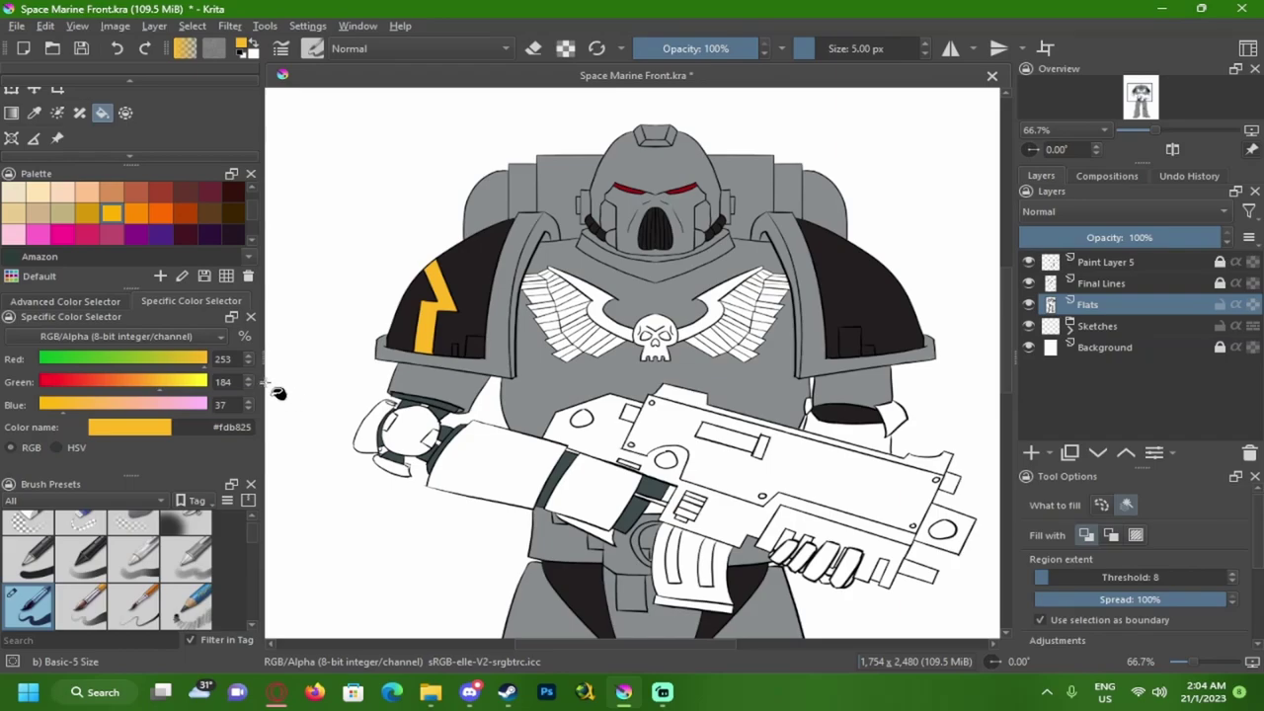
- Fill the left-hand elbow disc, its two inset boxes and the outer elbow guard with #fdb825
key(alt+Tab)
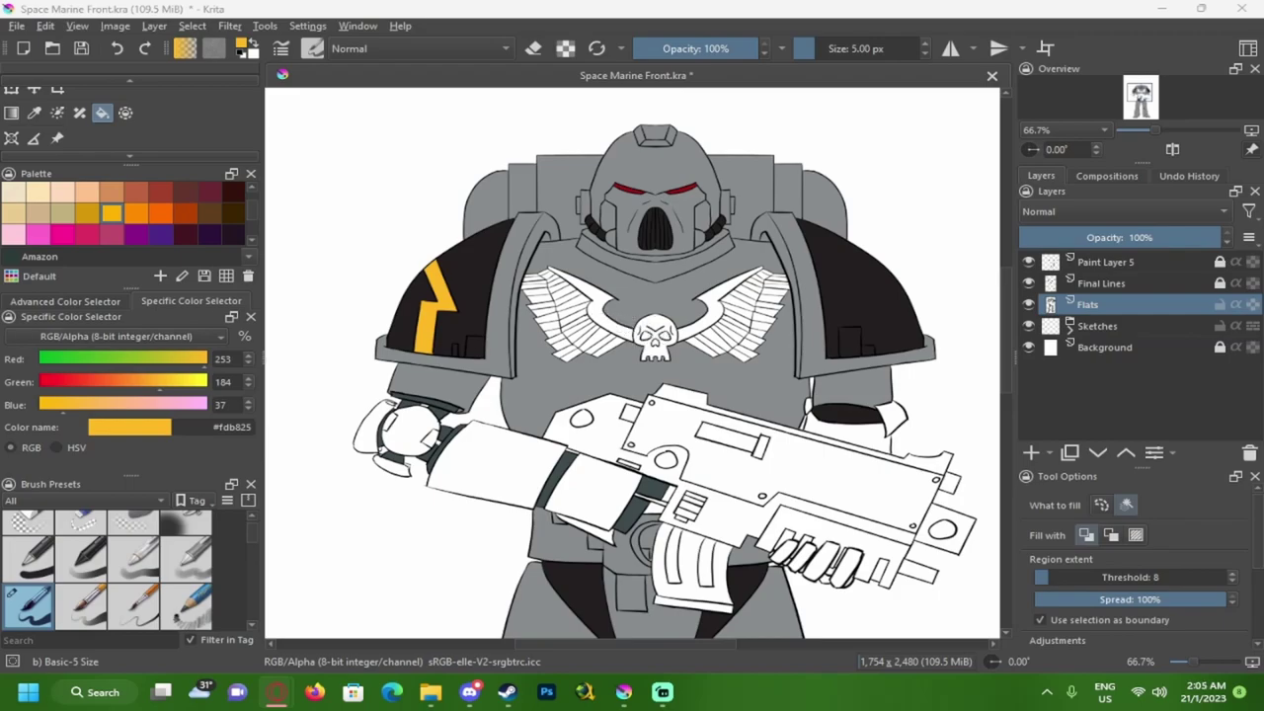
click(415, 437)
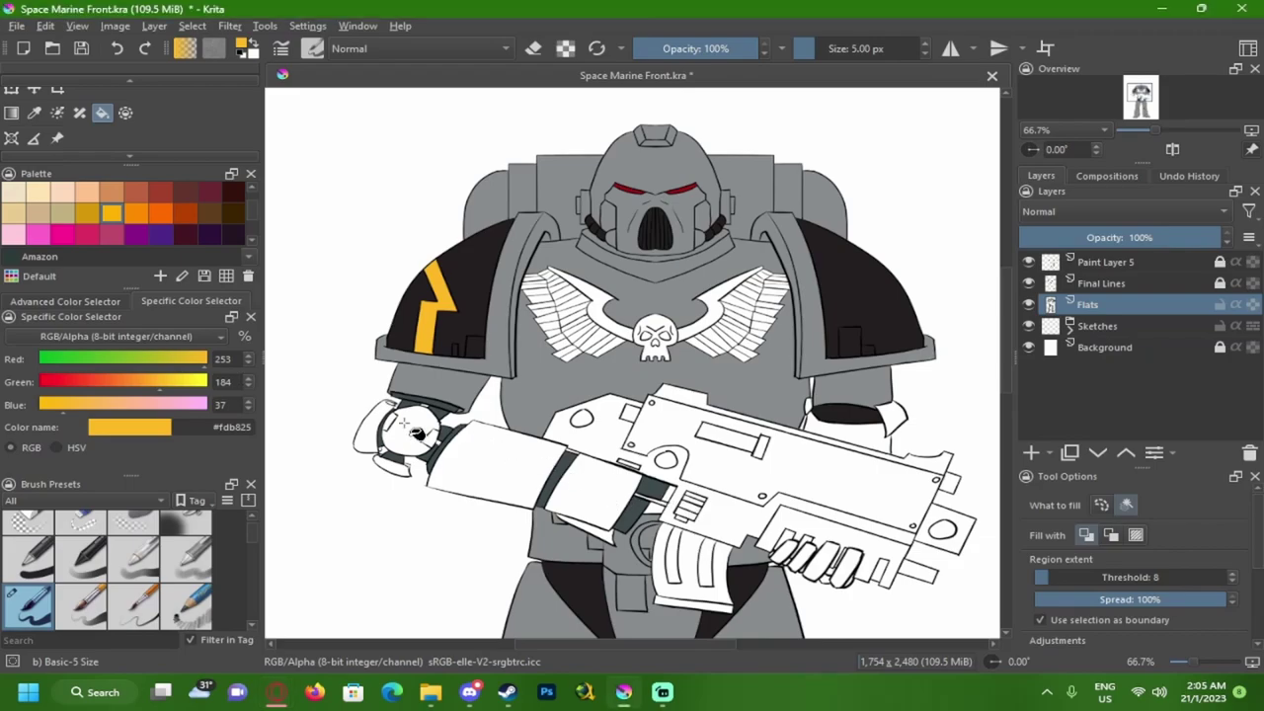
scroll(412, 444, up, 3)
click(367, 397)
click(472, 451)
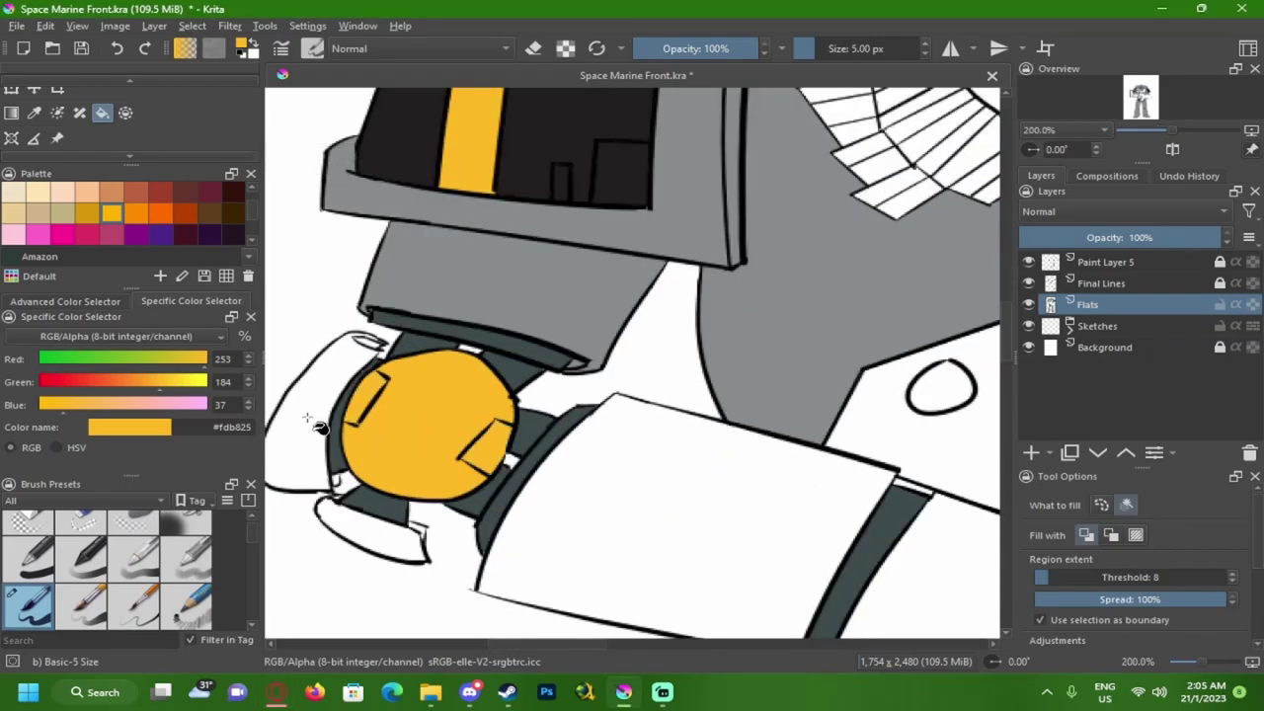
click(314, 427)
scroll(377, 341, up, 2)
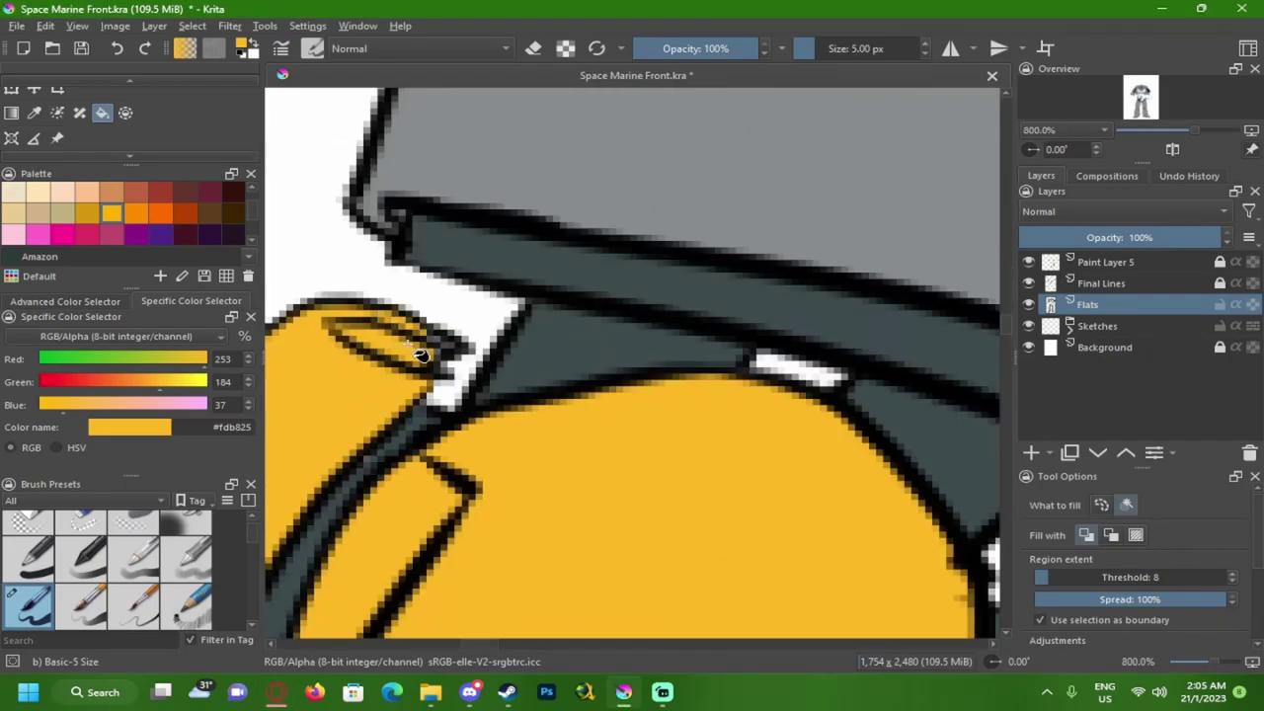
scroll(425, 358, up, 1)
scroll(466, 536, down, 1)
- Fill the lower guard beneath the left-hand elbow disc and its small edge slivers with #fdb825
drag(430, 620, 424, 445)
scroll(422, 449, up, 3)
click(395, 423)
drag(441, 566, 386, 457)
drag(750, 593, 500, 445)
click(571, 478)
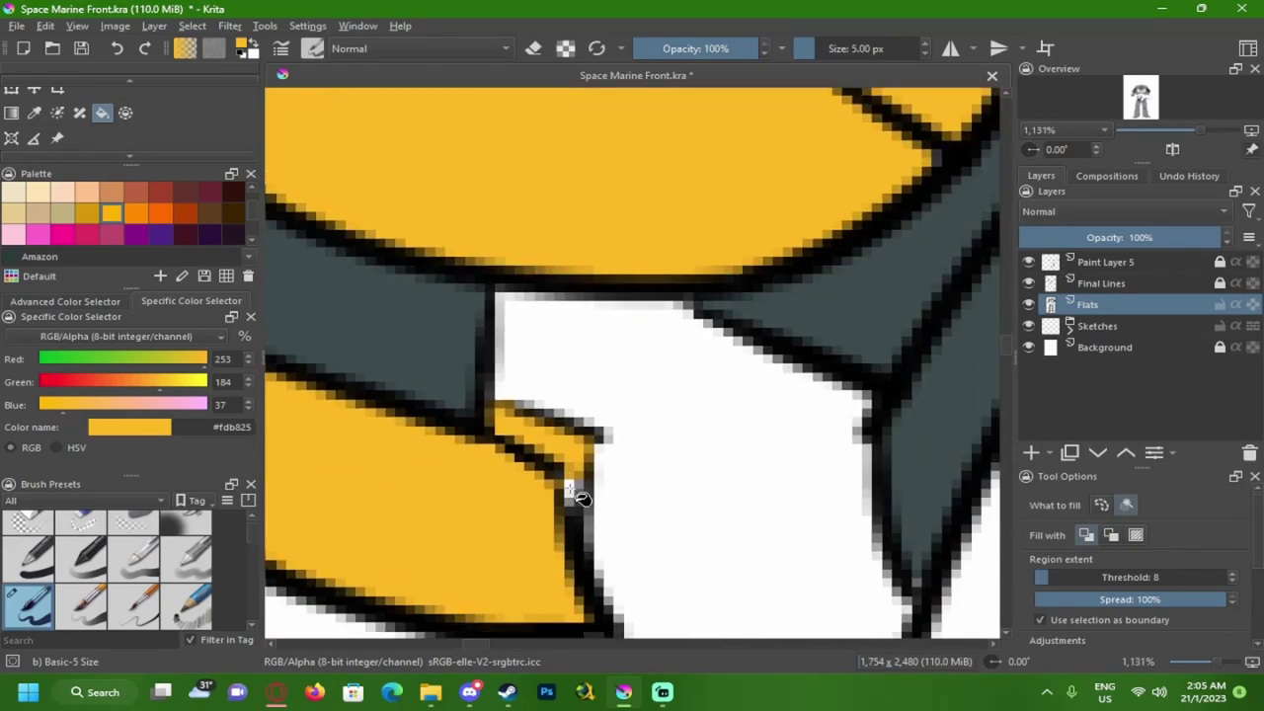
- Fill the left-hand forearm plate and the gauntlet plate next to it with #fdb825
scroll(646, 470, down, 4)
drag(626, 443, 355, 397)
click(583, 459)
- Fill the right-hand arm's elbow guard pieces and the forearm area below the dark opening with #fdb825
scroll(617, 469, down, 2)
drag(962, 411, 647, 419)
click(664, 322)
click(780, 351)
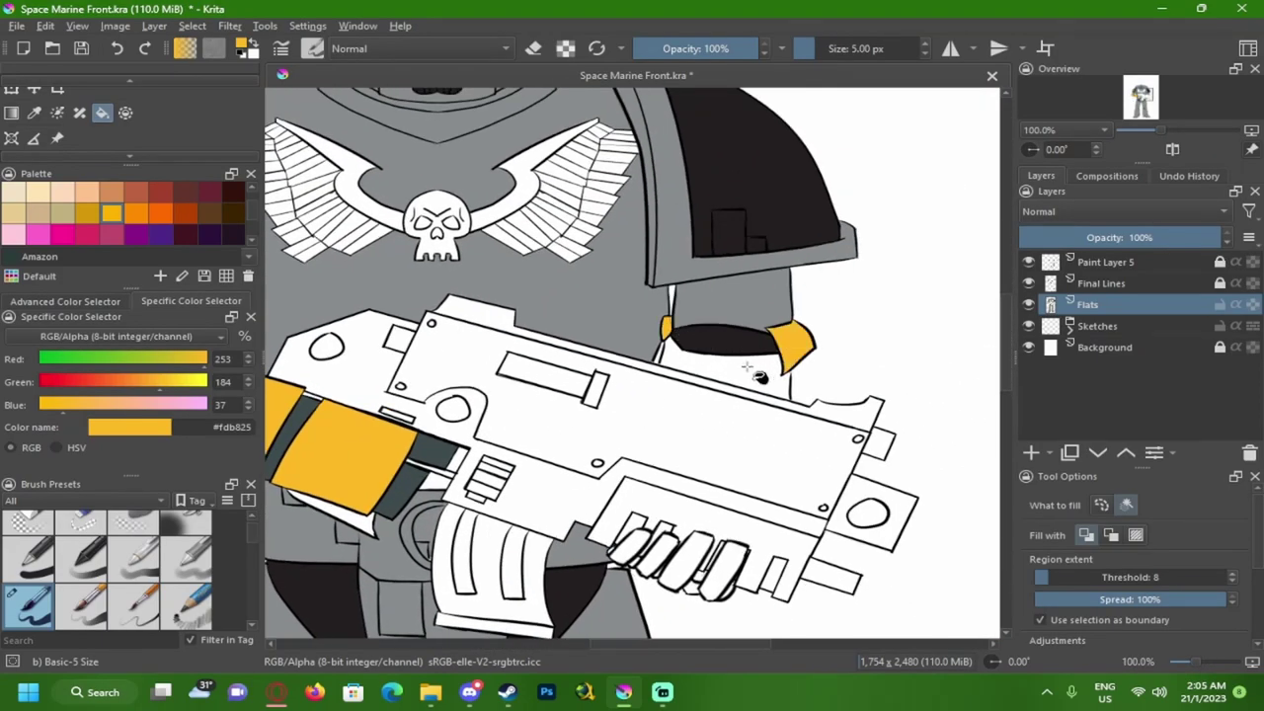
click(746, 381)
scroll(663, 325, up, 2)
scroll(674, 335, up, 2)
scroll(721, 237, down, 3)
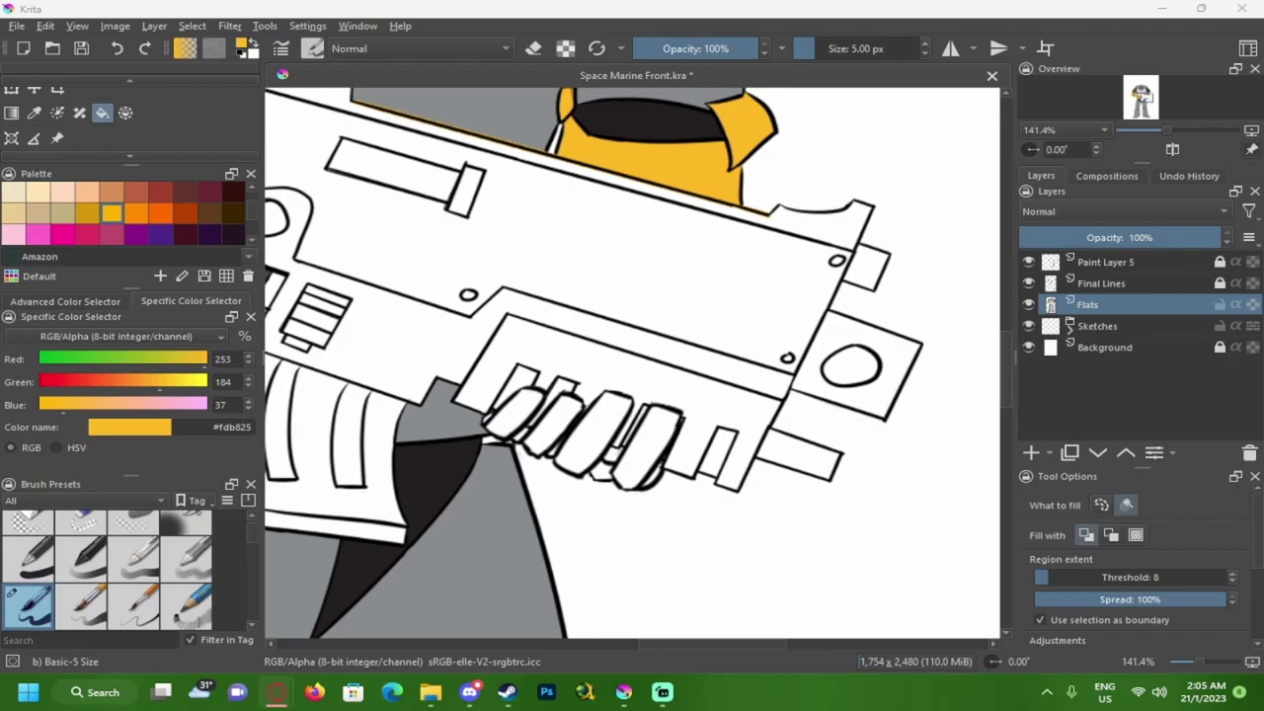
- Fill the first two fingers gripping the gun and the small slivers beside them with #fdb825
ctrl+scroll(533, 415, up, 5)
click(451, 483)
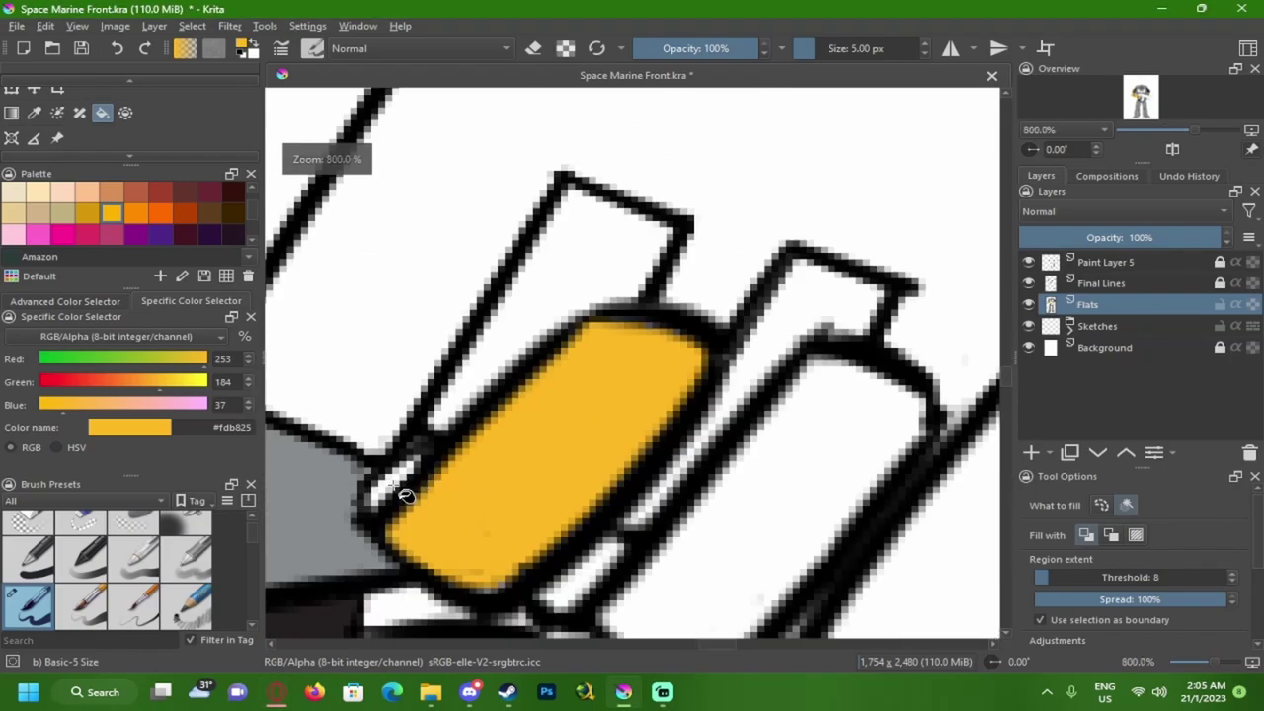
click(393, 484)
drag(393, 485, 360, 434)
scroll(376, 406, up, 1)
drag(622, 567, 484, 424)
click(484, 424)
click(626, 431)
drag(757, 572, 728, 561)
click(728, 561)
- Fill the third finger and the small lower pieces on both sides of the fourth finger with #fdb825
scroll(748, 531, left, 1)
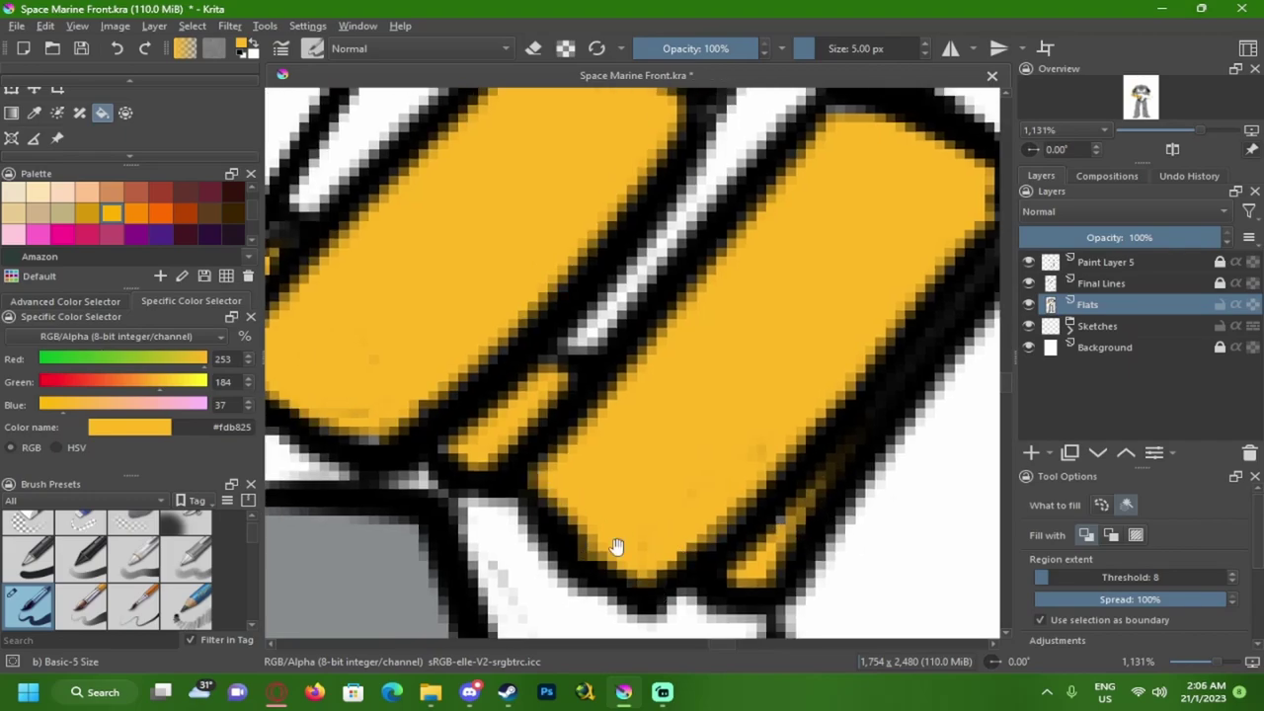
drag(426, 427, 484, 443)
scroll(598, 503, down, 3)
drag(592, 511, 479, 438)
click(642, 444)
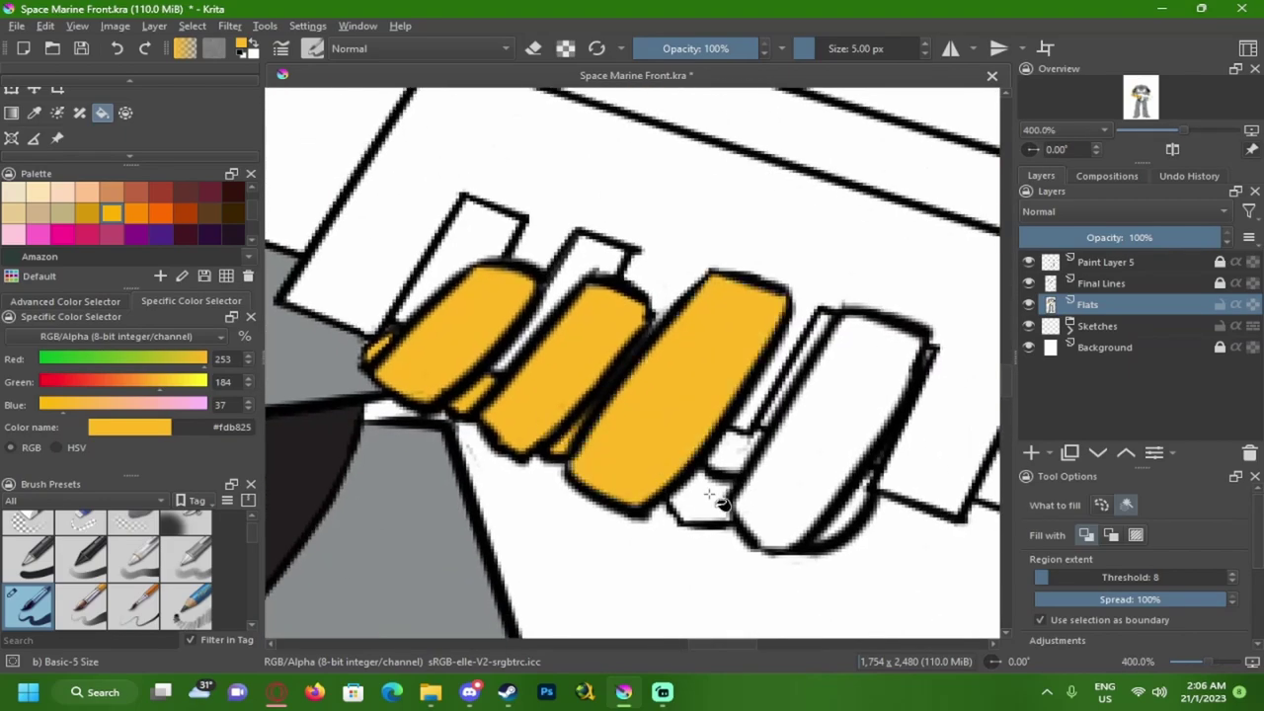
click(727, 481)
ctrl+scroll(671, 469, down, 2)
ctrl+scroll(680, 500, up, 2)
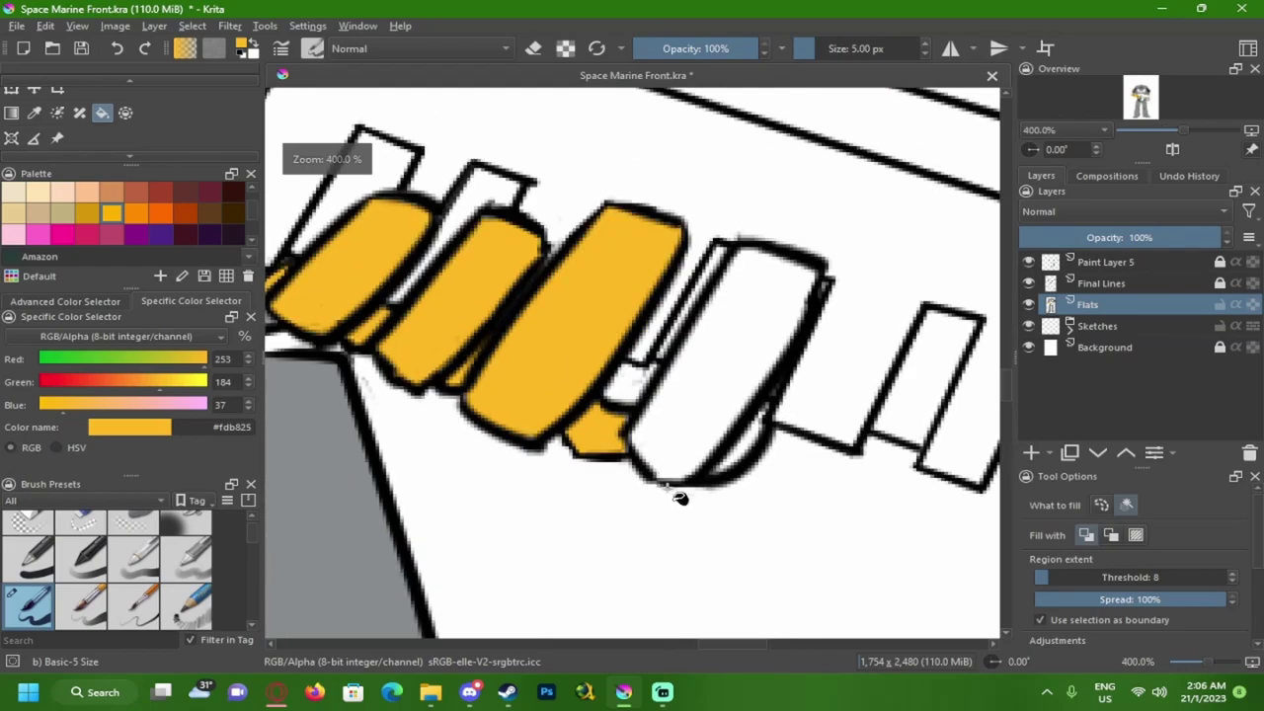
click(760, 440)
ctrl+scroll(692, 457, up, 2)
ctrl+scroll(587, 351, down, 3)
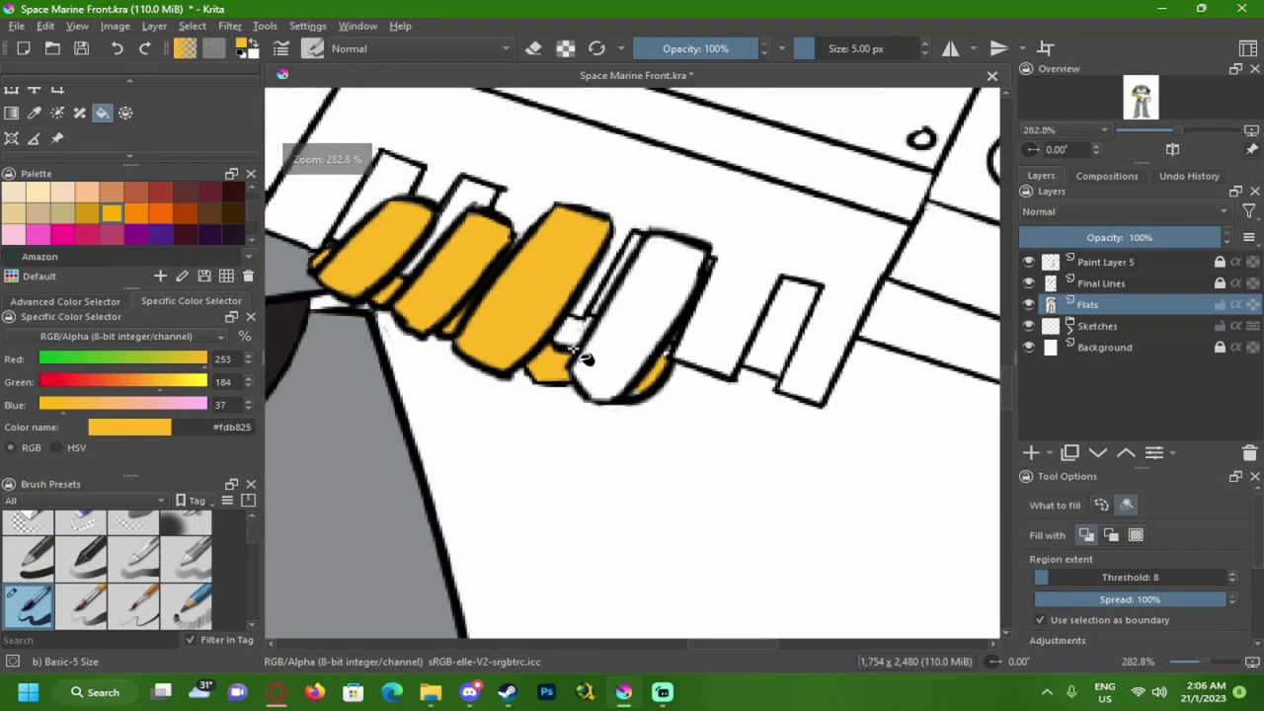
- Fill the small upper piece between the third and fourth fingers with #fdb825, undoing the spill onto the outlines
ctrl+scroll(574, 347, up, 2)
ctrl+scroll(571, 343, down, 1)
click(571, 342)
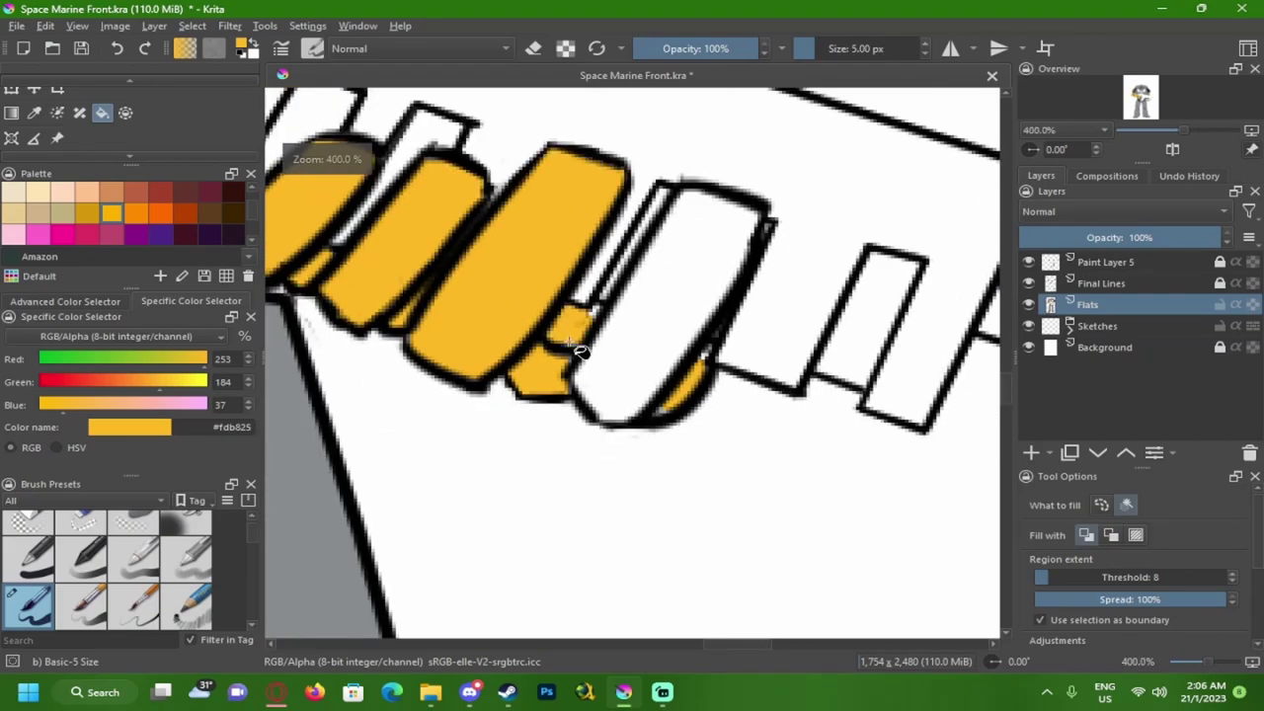
ctrl+scroll(579, 350, up, 2)
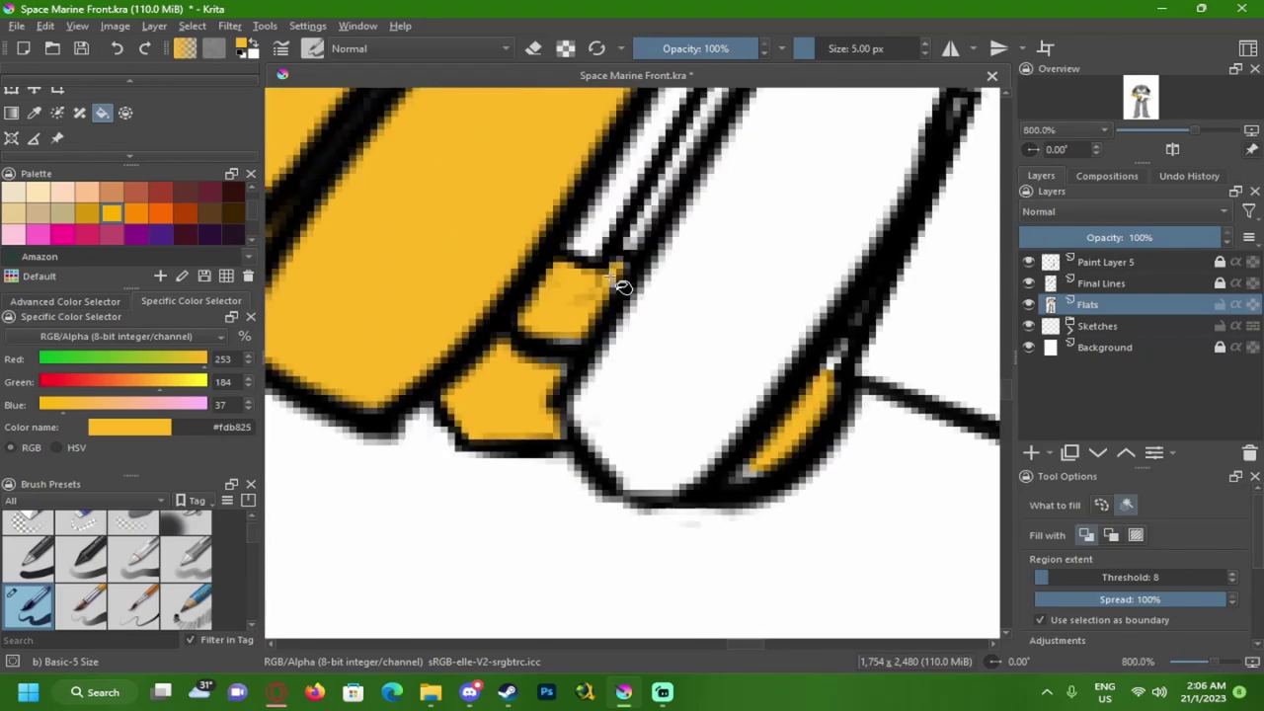
click(567, 383)
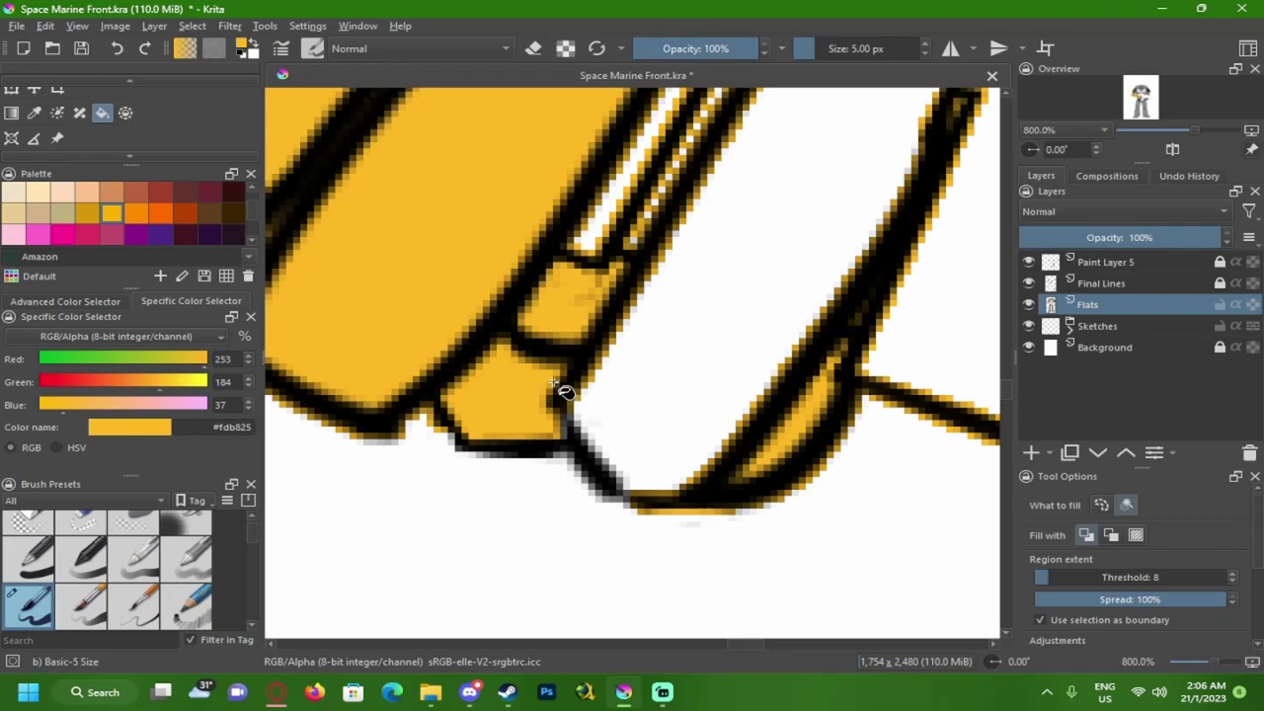
key(ctrl+z)
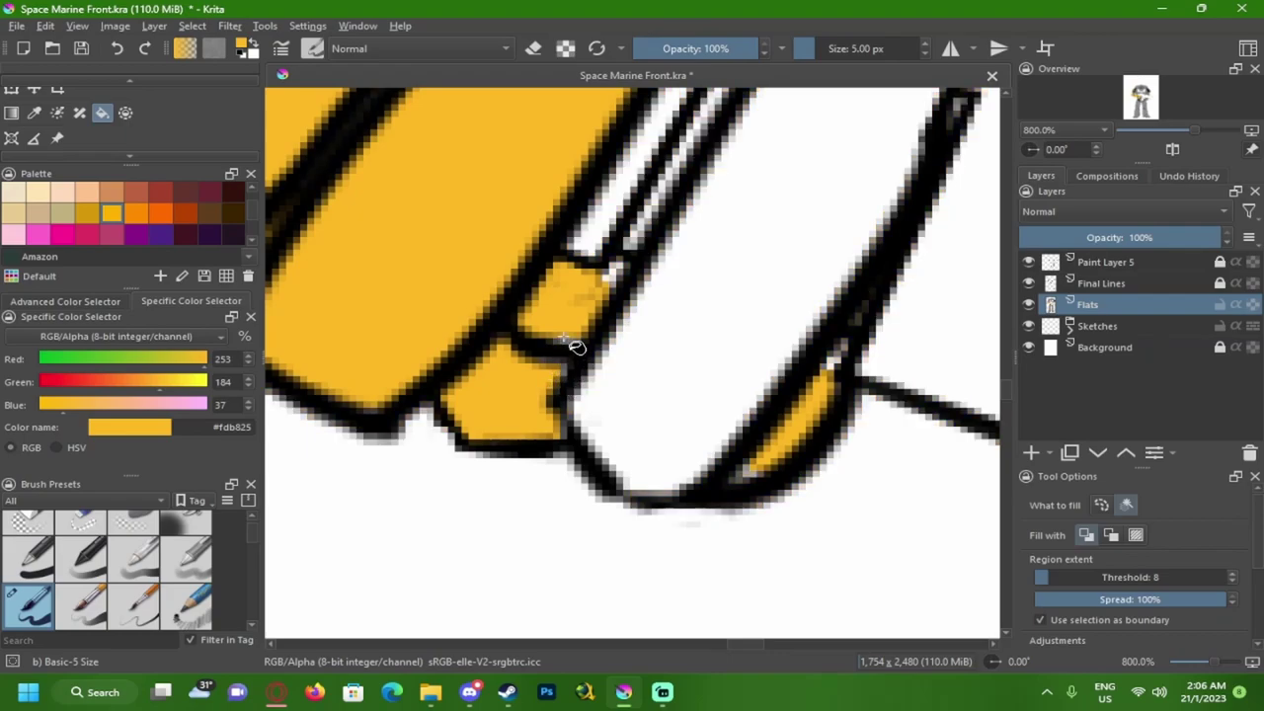
- Fill the fourth finger gripping the gun and the tip of the sliver beside it with #fdb825
key(1)
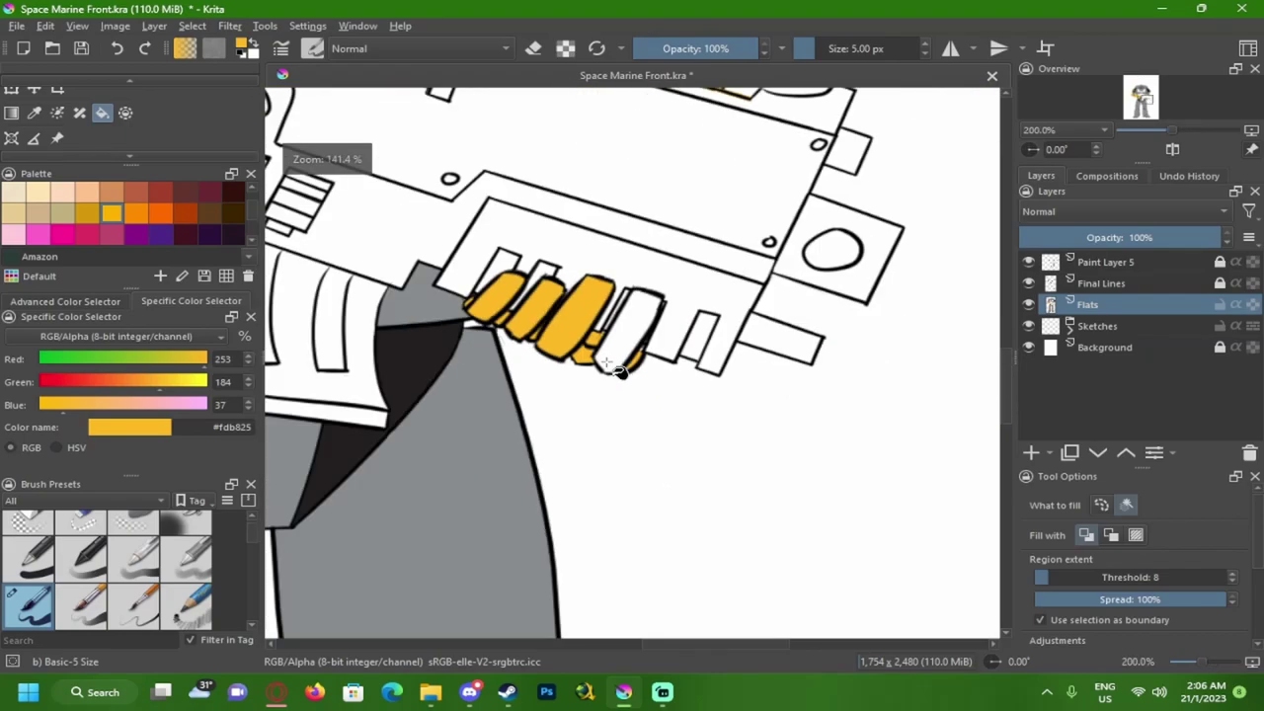
scroll(611, 366, up, 4)
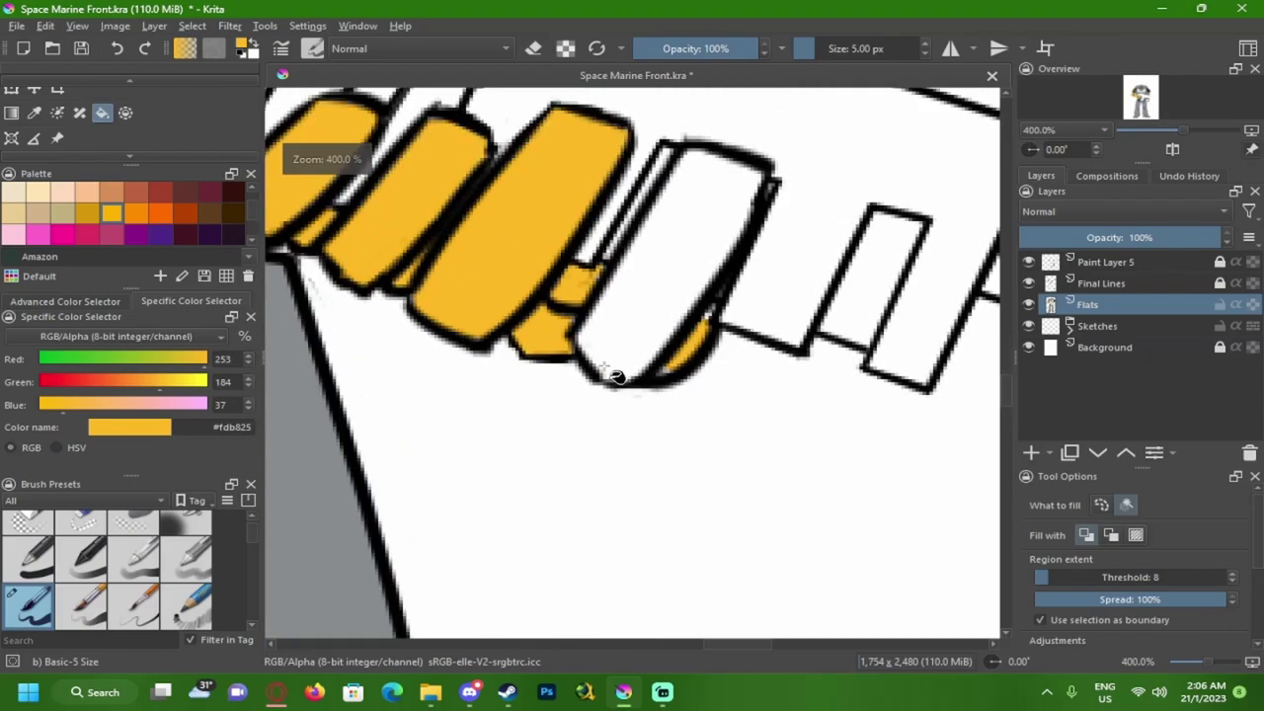
drag(584, 339, 541, 371)
scroll(550, 380, up, 1)
scroll(544, 353, down, 2)
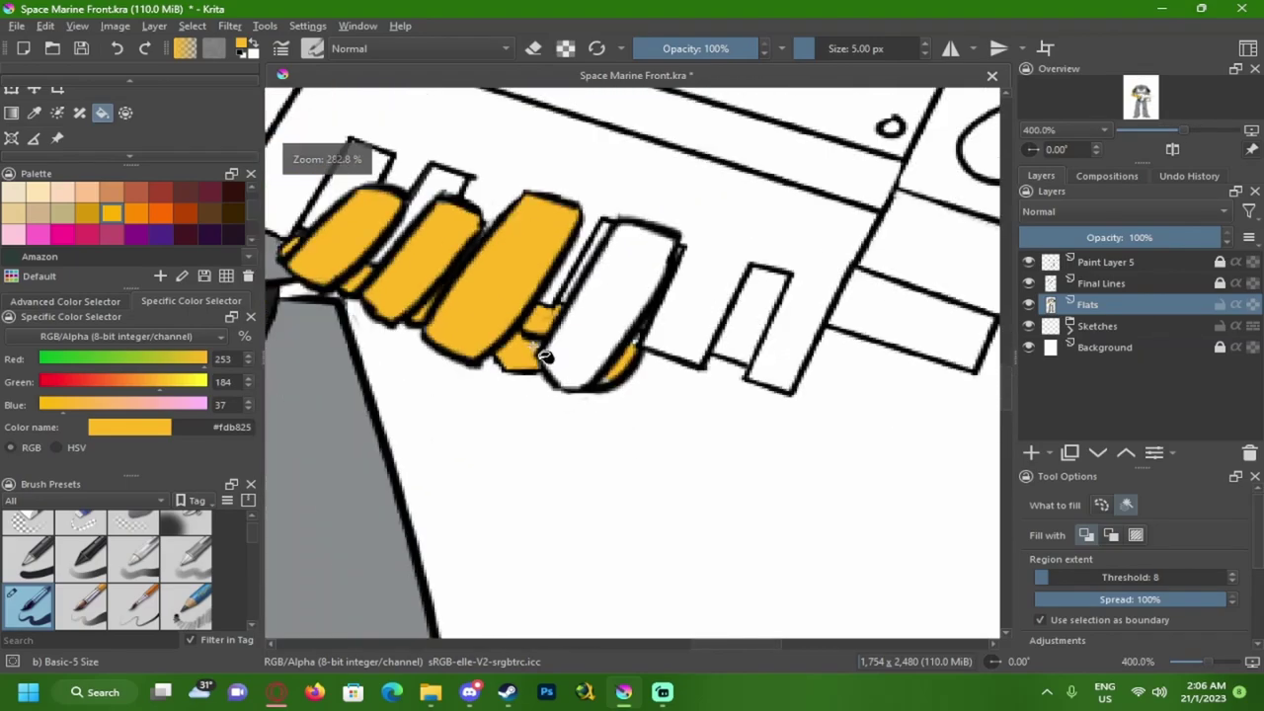
scroll(530, 352, up, 2)
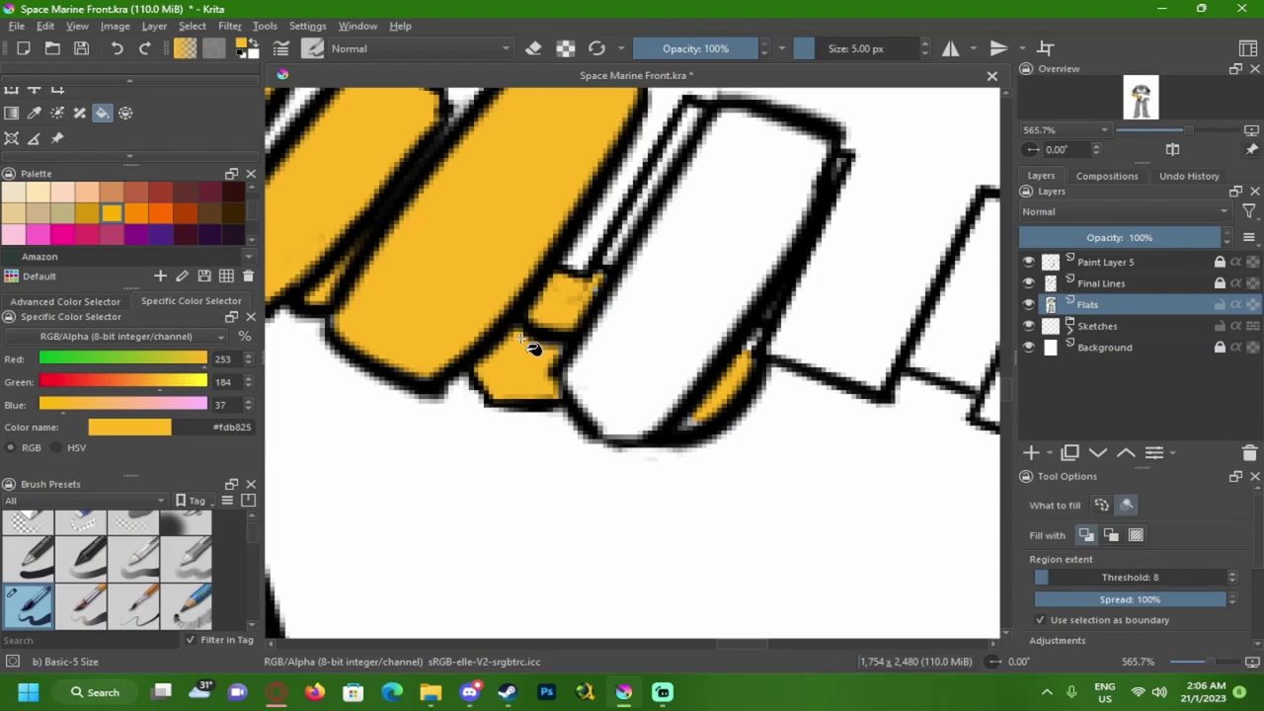
scroll(523, 341, down, 10)
scroll(539, 366, up, 3)
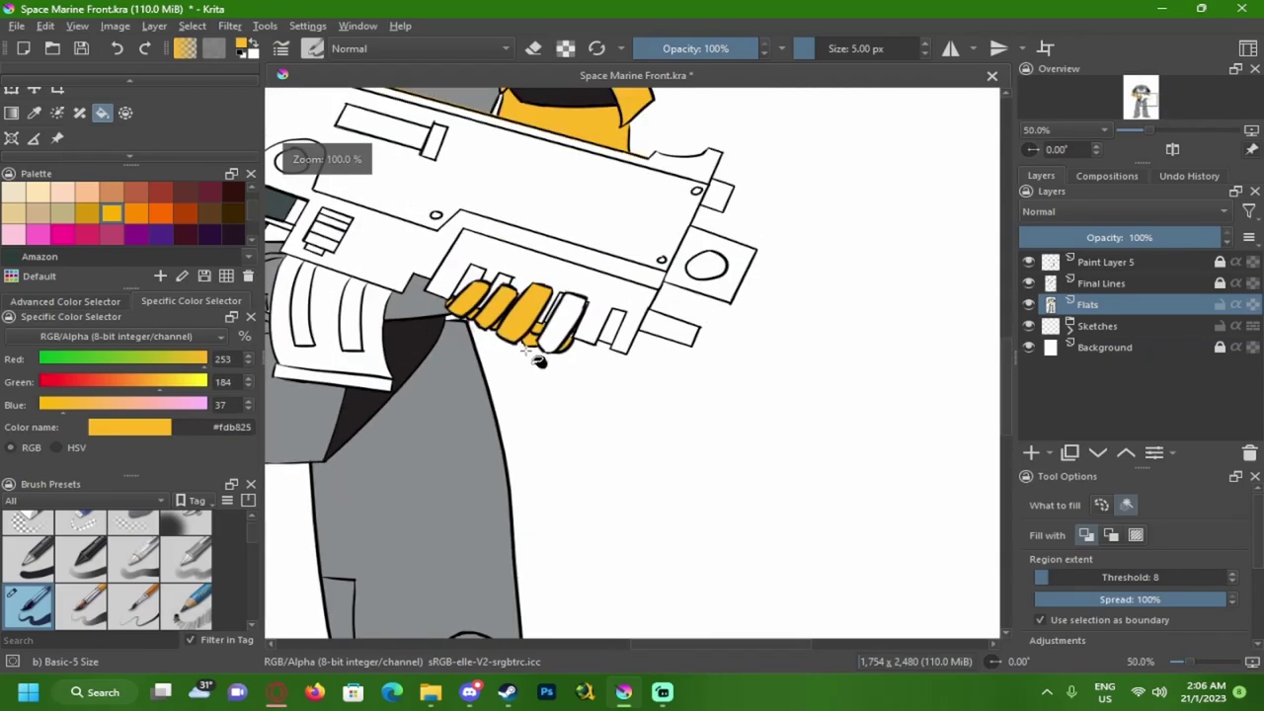
scroll(542, 357, up, 3)
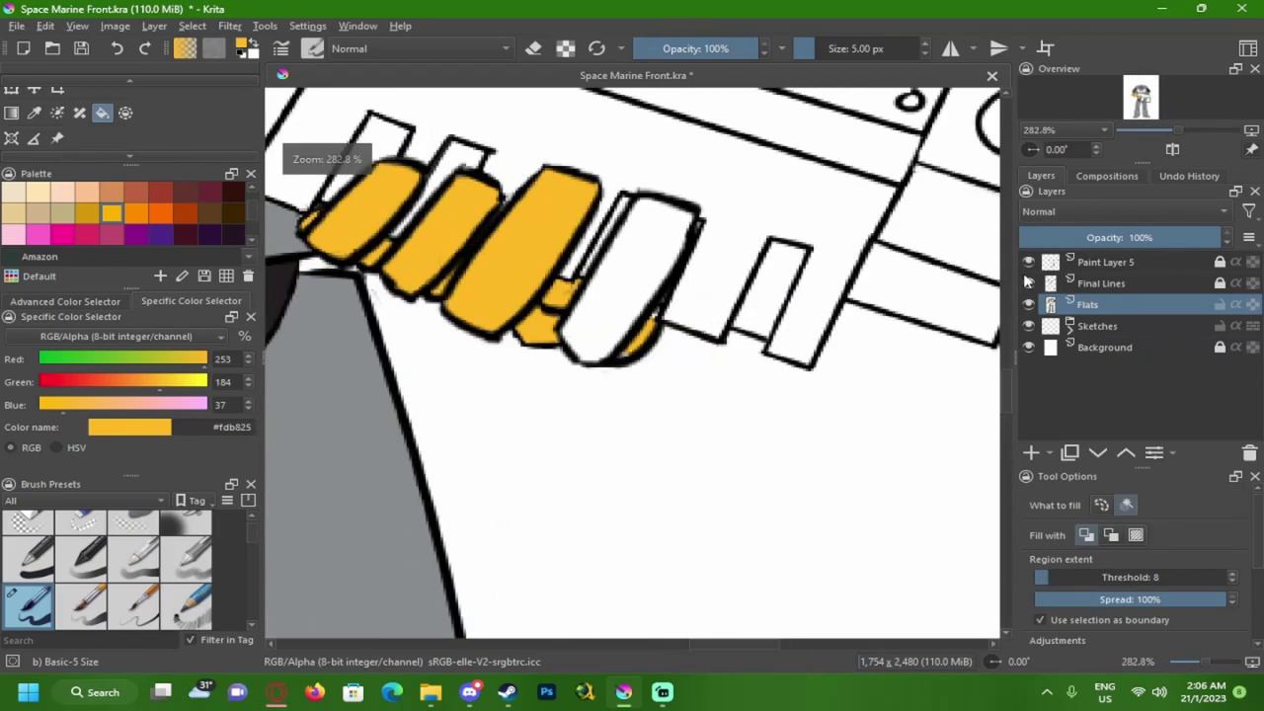
click(624, 338)
scroll(664, 324, up, 3)
click(677, 289)
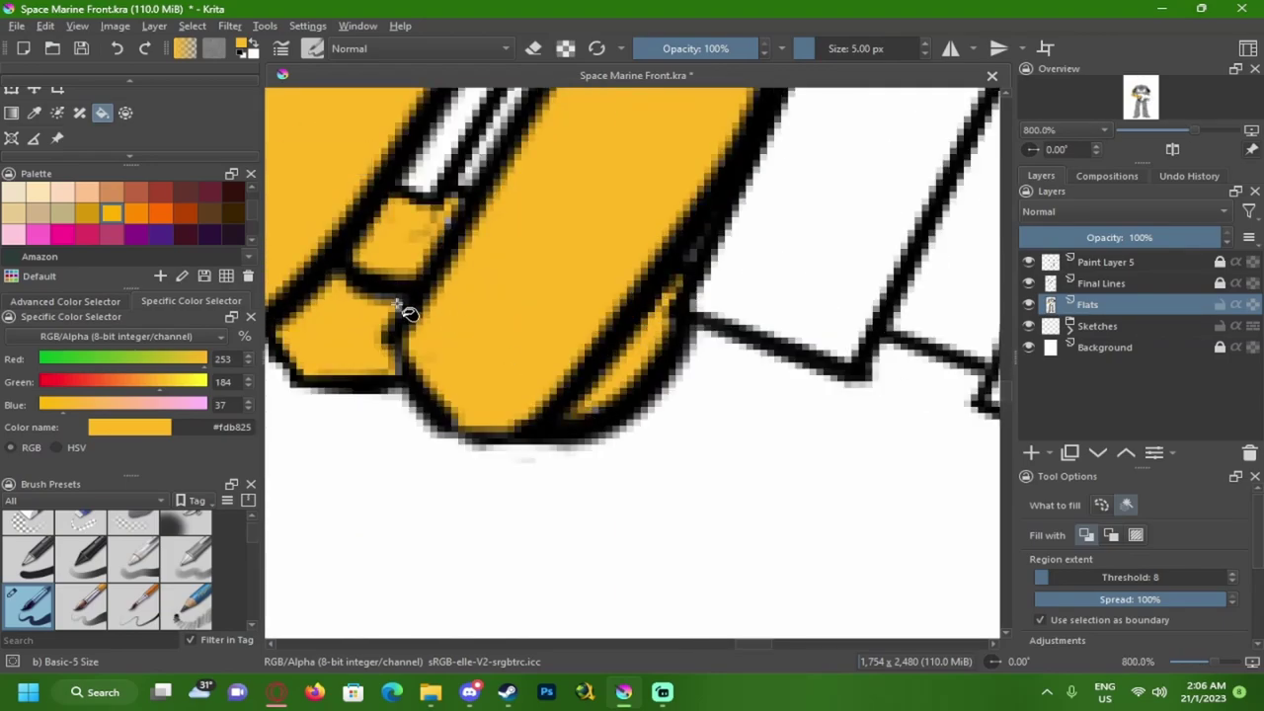
drag(468, 205, 547, 286)
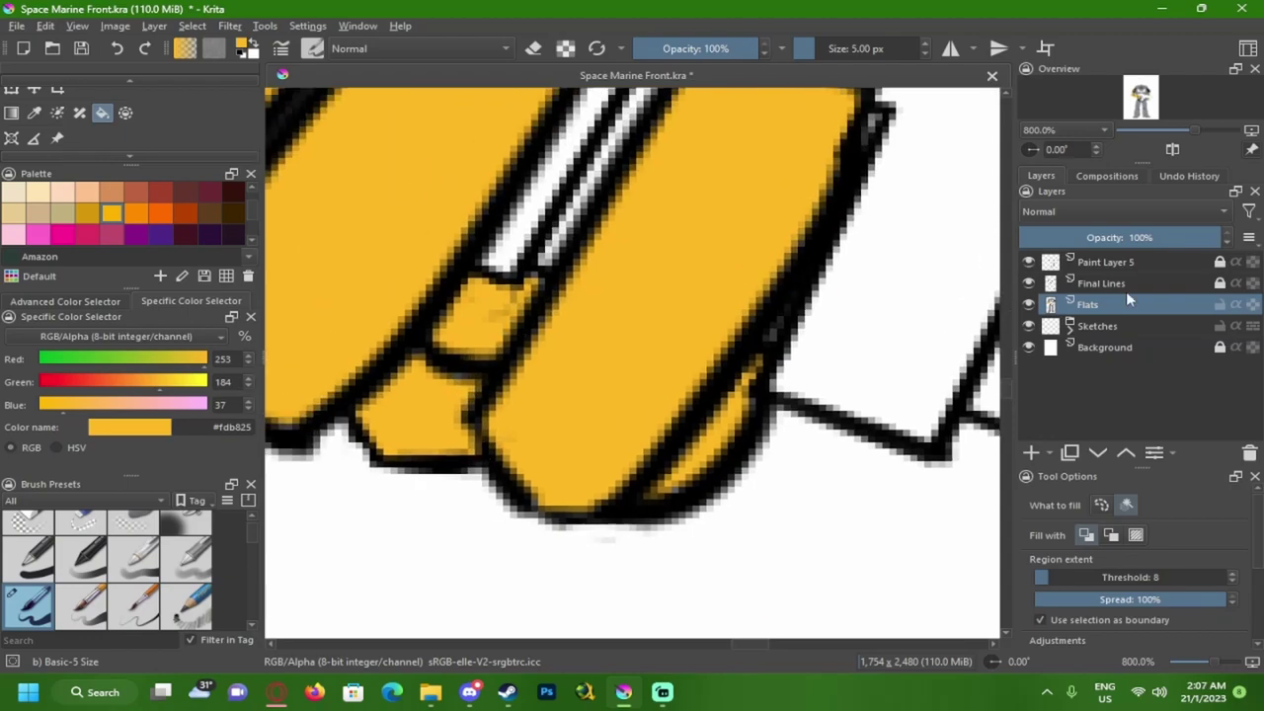
- Unlock the Final Lines layer, erase the line separating the two small pieces between the third and fourth fingers, then relock it and reselect Flats
click(1101, 283)
click(1219, 283)
scroll(17, 101, up, 3)
click(12, 110)
key(e)
mouse_move(431, 346)
mouse_down()
mouse_move(474, 368)
mouse_move(429, 340)
mouse_up()
click(1219, 283)
click(1088, 304)
key(e)
- Inspect the filled fingers on the gun up close and against the whole figure
scroll(427, 339, down, 7)
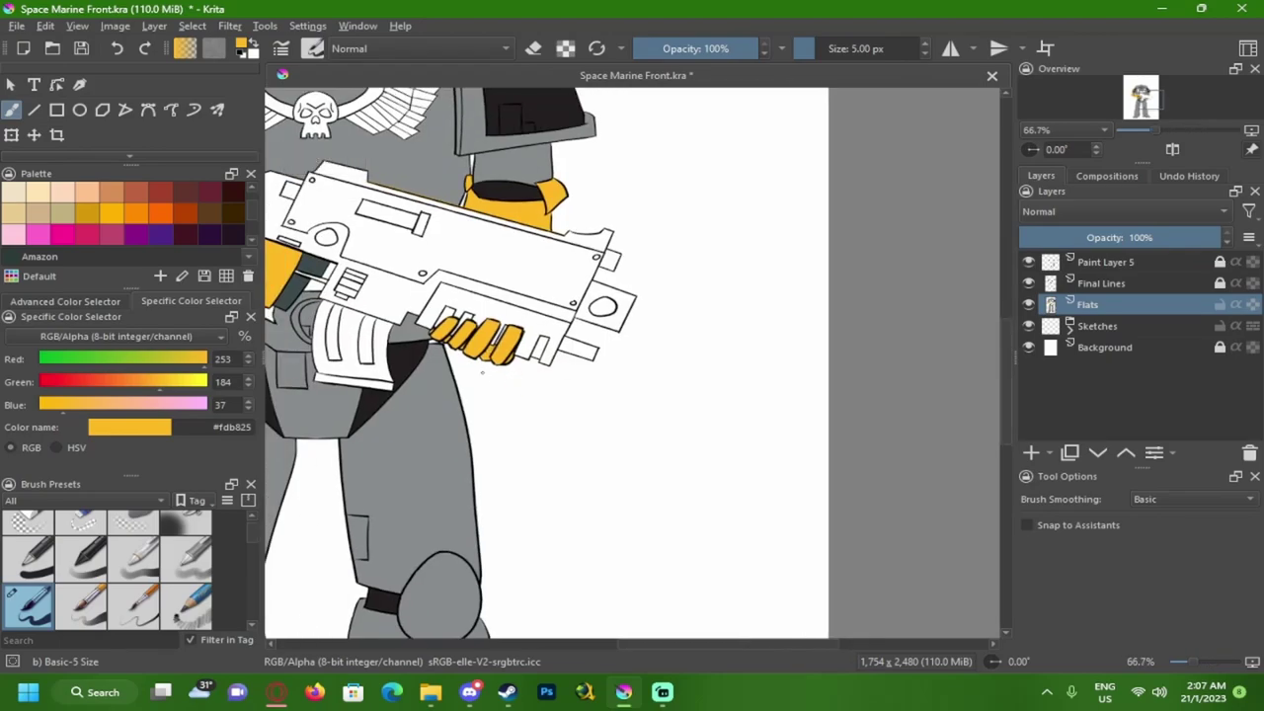
scroll(512, 384, up, 7)
scroll(586, 415, down, 3)
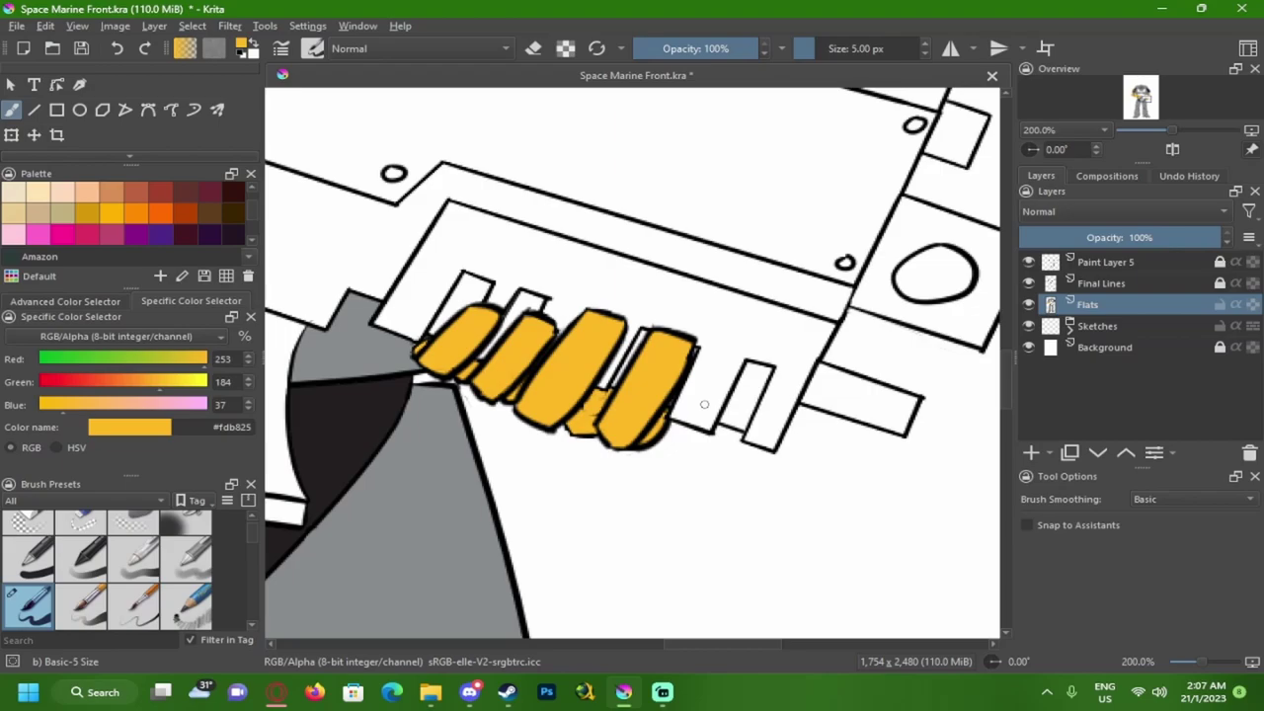
scroll(653, 317, up, 1)
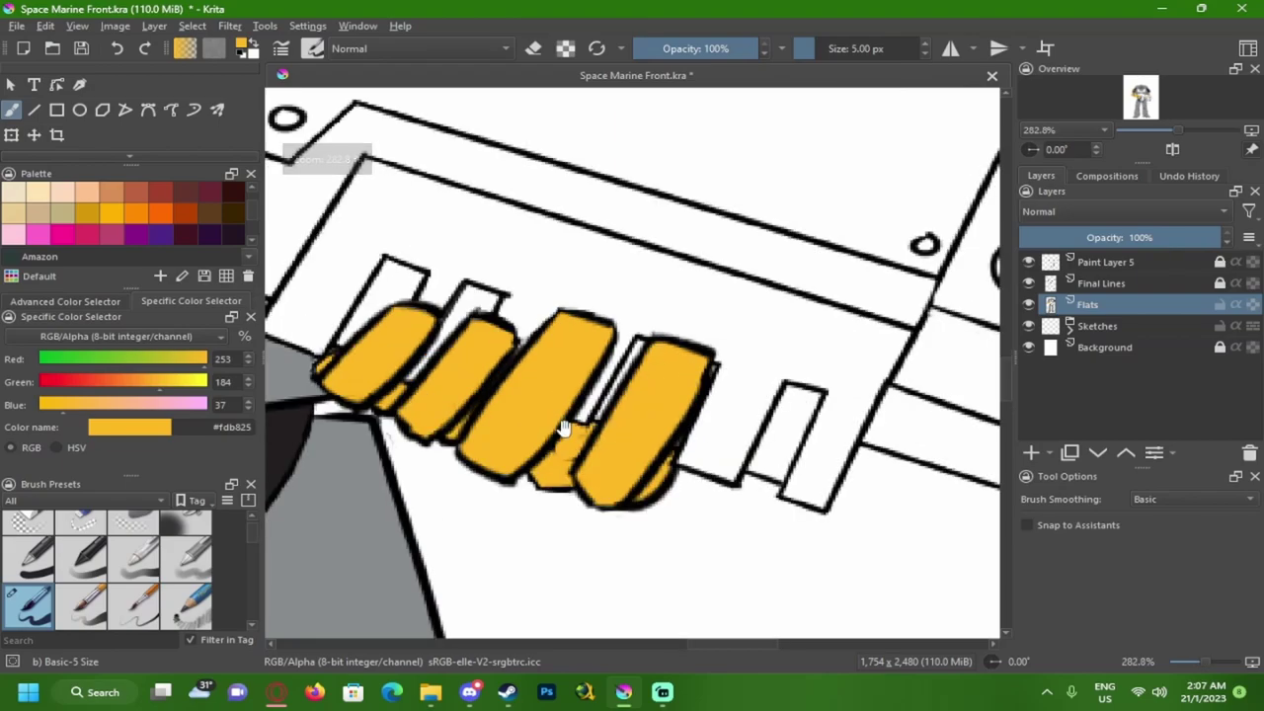
scroll(566, 422, down, 2)
drag(590, 461, 606, 442)
key(minus)
key(minus)
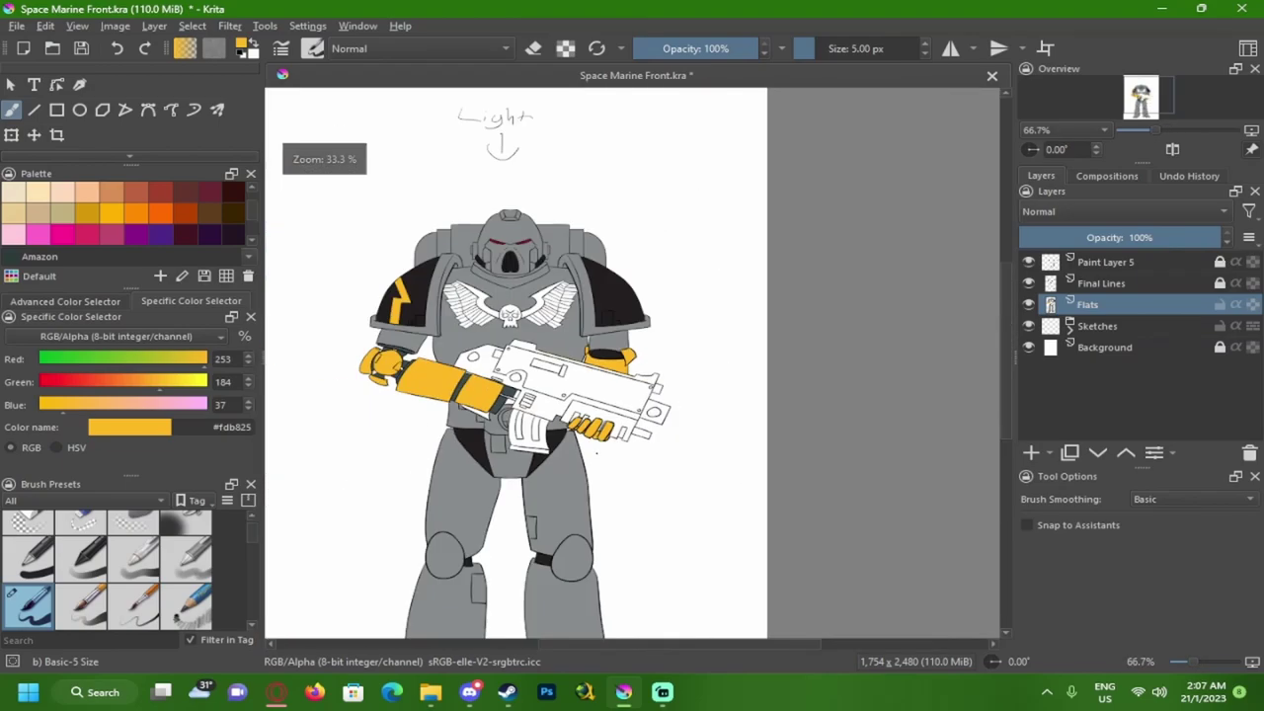
scroll(597, 452, up, 7)
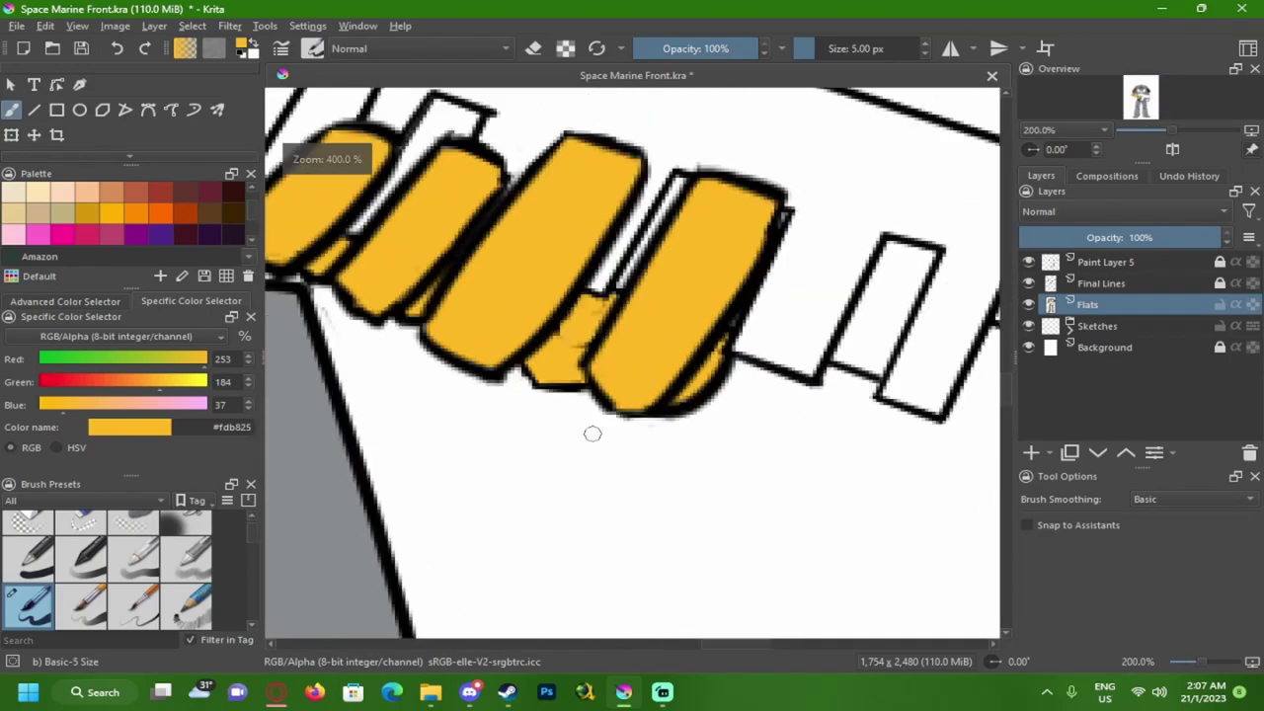
scroll(601, 425, up, 2)
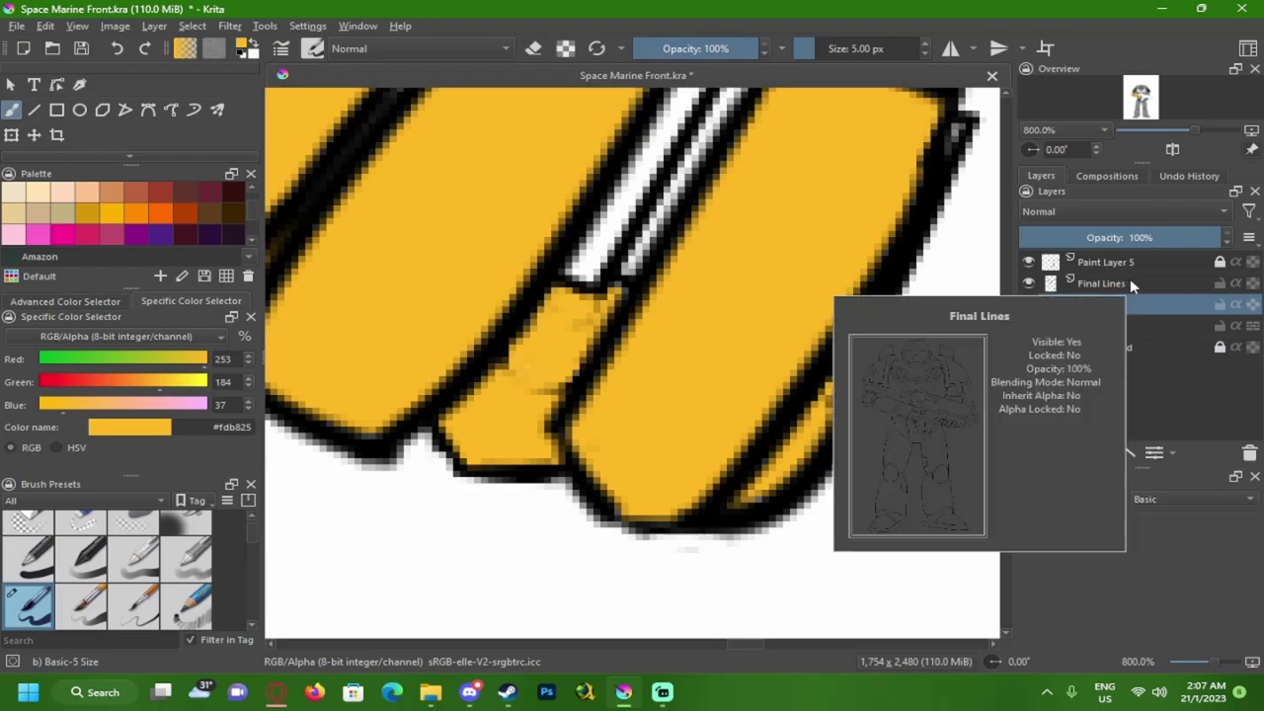
- Switch to the Final Lines layer and try a contiguous selection on the fourth finger, then deselect
click(1129, 279)
scroll(605, 403, down, 1)
scroll(119, 118, down, 2)
click(102, 127)
click(647, 290)
key(e)
key(ctrl+shift+a)
- Select the fourth finger's outline with a polygonal selection and move it slightly closer to the third finger
click(125, 127)
click(57, 127)
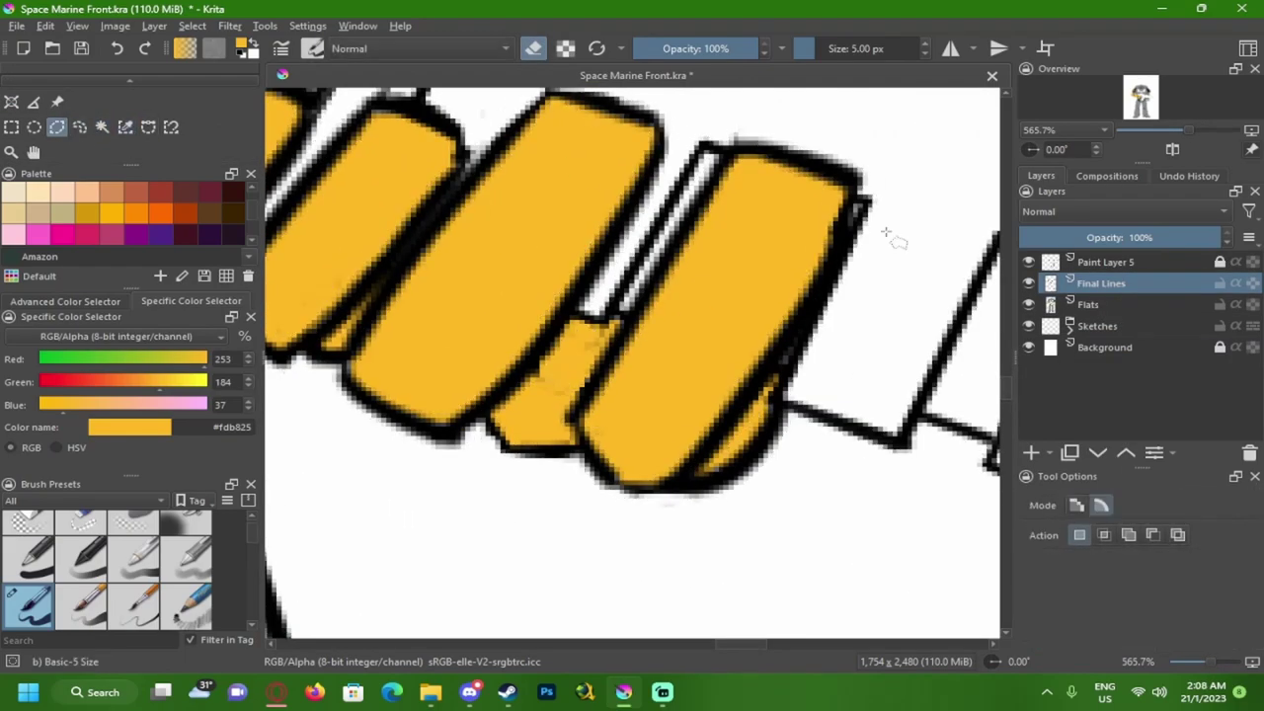
click(570, 408)
click(731, 128)
double_click(874, 160)
key(ctrl+t)
drag(713, 335, 674, 341)
scroll(675, 342, down, 1)
key(Return)
scroll(813, 615, down, 1)
key(ctrl+r)
scroll(783, 360, up, 1)
- Select the fourth finger's fill on the Flats layer with a contiguous selection and delete it
click(1128, 304)
scroll(834, 426, up, 1)
click(102, 126)
click(646, 375)
key(Delete)
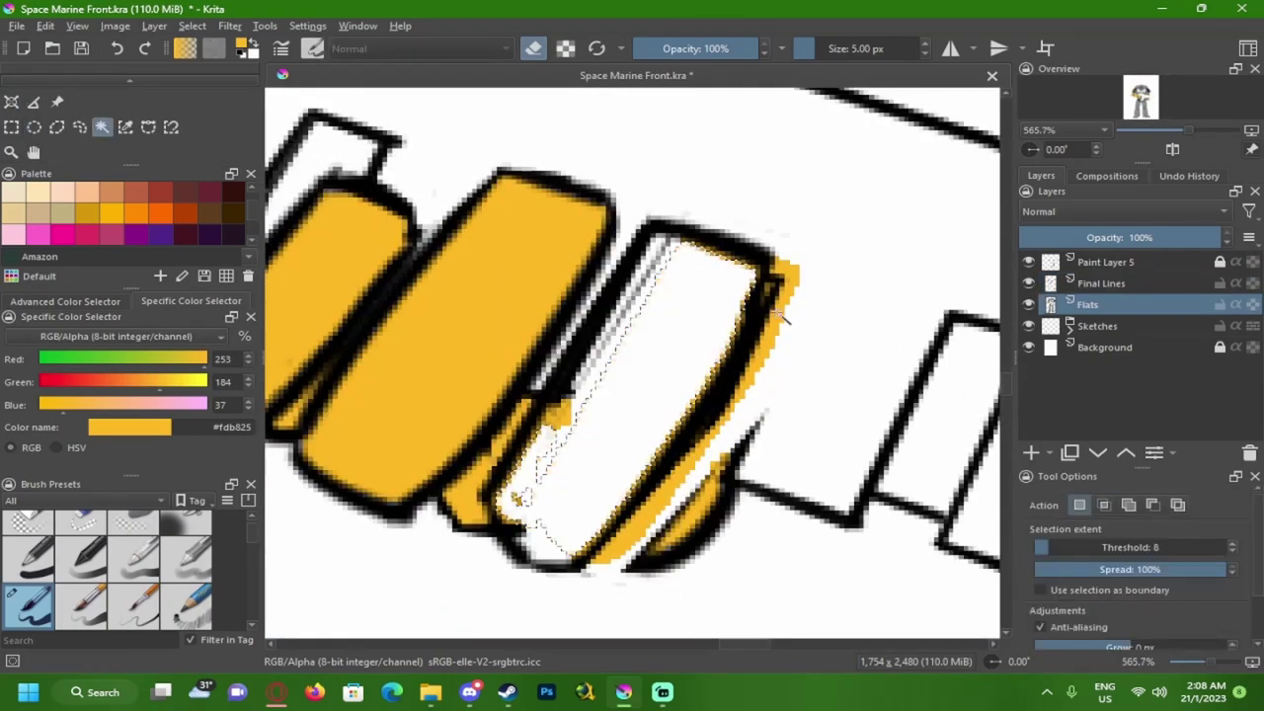
- Clear the selection and erase the leftover yellow around the fourth finger on the Flats layer
drag(778, 356, 739, 295)
scroll(129, 123, up, 2)
key(ctrl+shift+a)
click(13, 107)
key(e)
right_click(700, 258)
key(ctrl+r)
scroll(144, 127, down, 1)
scroll(144, 128, up, 1)
click(13, 109)
key(e)
key(slash)
drag(660, 312, 672, 409)
- On the Final Lines layer, clean up beside the fourth finger and redraw the gun slot behind it with straight lines
click(1101, 284)
key(slash)
mouse_move(736, 219)
mouse_down()
mouse_move(718, 355)
mouse_move(633, 479)
mouse_move(649, 497)
mouse_move(679, 472)
mouse_up()
key(v)
mouse_move(710, 434)
mouse_down()
mouse_move(602, 480)
mouse_move(693, 274)
mouse_up()
key(e)
key(d)
mouse_move(598, 471)
mouse_down()
mouse_move(705, 284)
mouse_move(688, 271)
mouse_up()
drag(689, 272, 624, 249)
scroll(533, 425, down, 5)
scroll(535, 413, up, 5)
- Erase the stray lines around the fourth finger and touch up its black outline
drag(618, 443, 556, 384)
key(e)
drag(816, 332, 744, 300)
key(e)
mouse_move(407, 312)
mouse_down()
mouse_move(852, 415)
mouse_move(572, 318)
mouse_up()
drag(477, 437, 502, 307)
scroll(502, 307, up, 1)
key(b)
key(e)
drag(599, 235, 460, 371)
mouse_move(580, 158)
mouse_down()
mouse_move(443, 366)
mouse_move(551, 228)
mouse_up()
drag(472, 434, 502, 298)
scroll(502, 297, down, 2)
- Lock Final Lines, return to the Flats layer, sample the glove yellow and fill the redrawn fourth finger with #fdb825
click(1221, 283)
click(1146, 304)
right_click(541, 385)
key(f)
ctrl+click(558, 400)
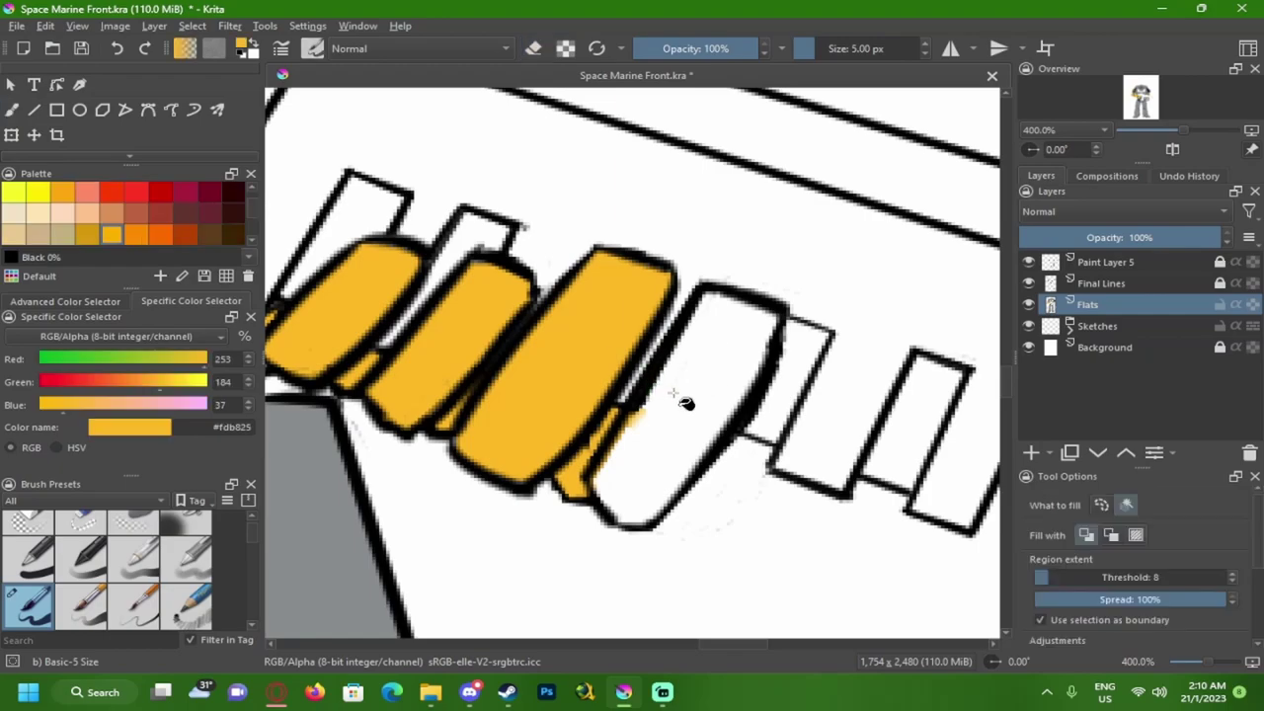
click(687, 403)
- Inspect the redrawn fourth finger and its neighbours for gaps and rough edges
scroll(697, 413, down, 1)
scroll(709, 423, down, 5)
scroll(658, 457, up, 4)
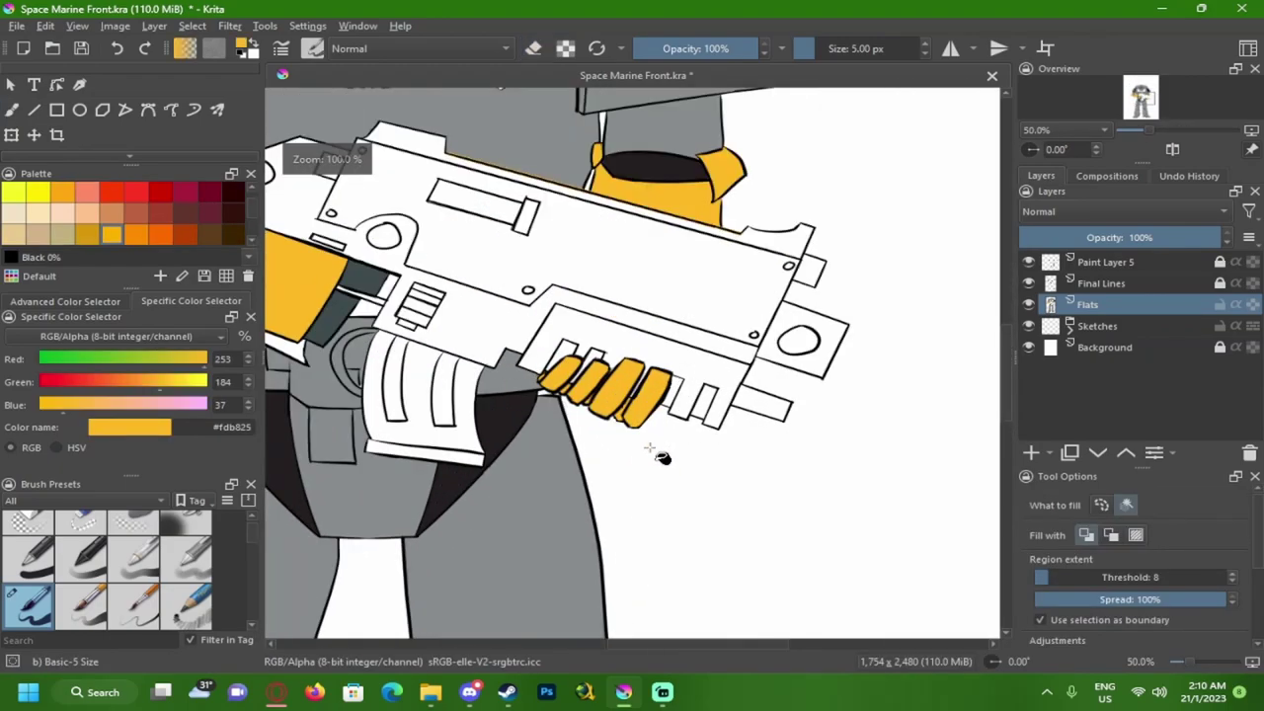
scroll(606, 397, up, 5)
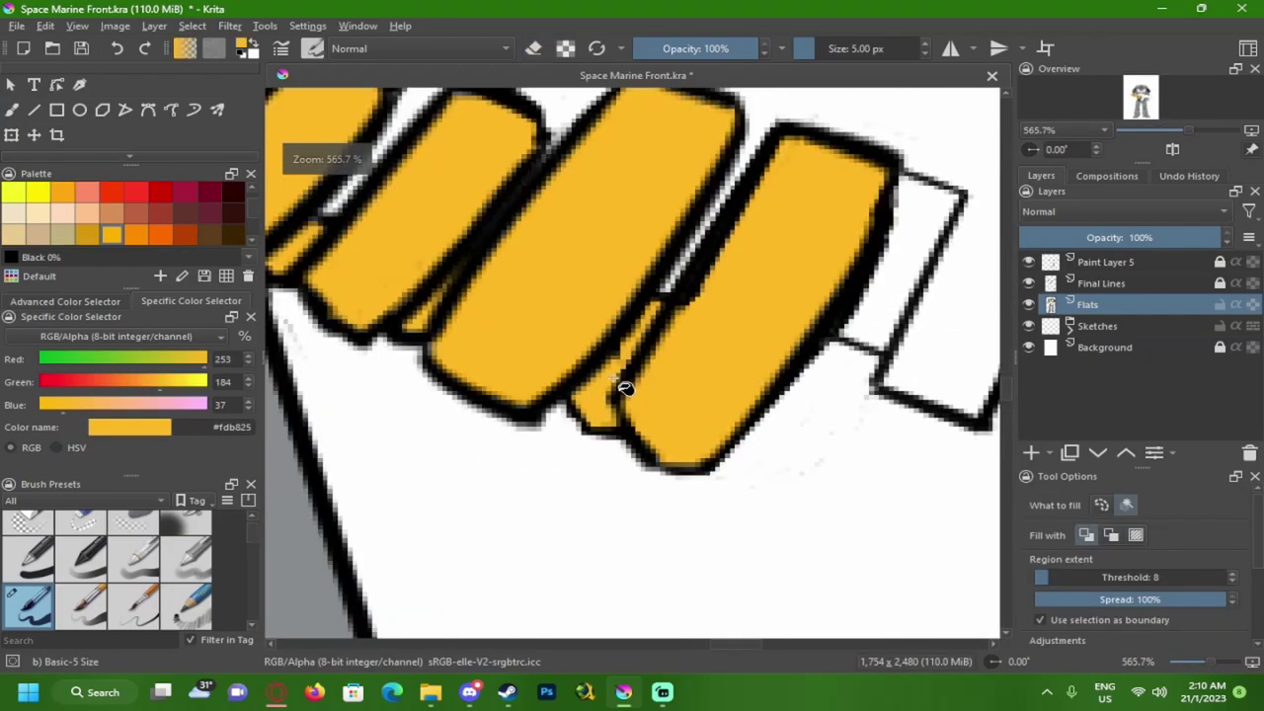
scroll(624, 387, down, 4)
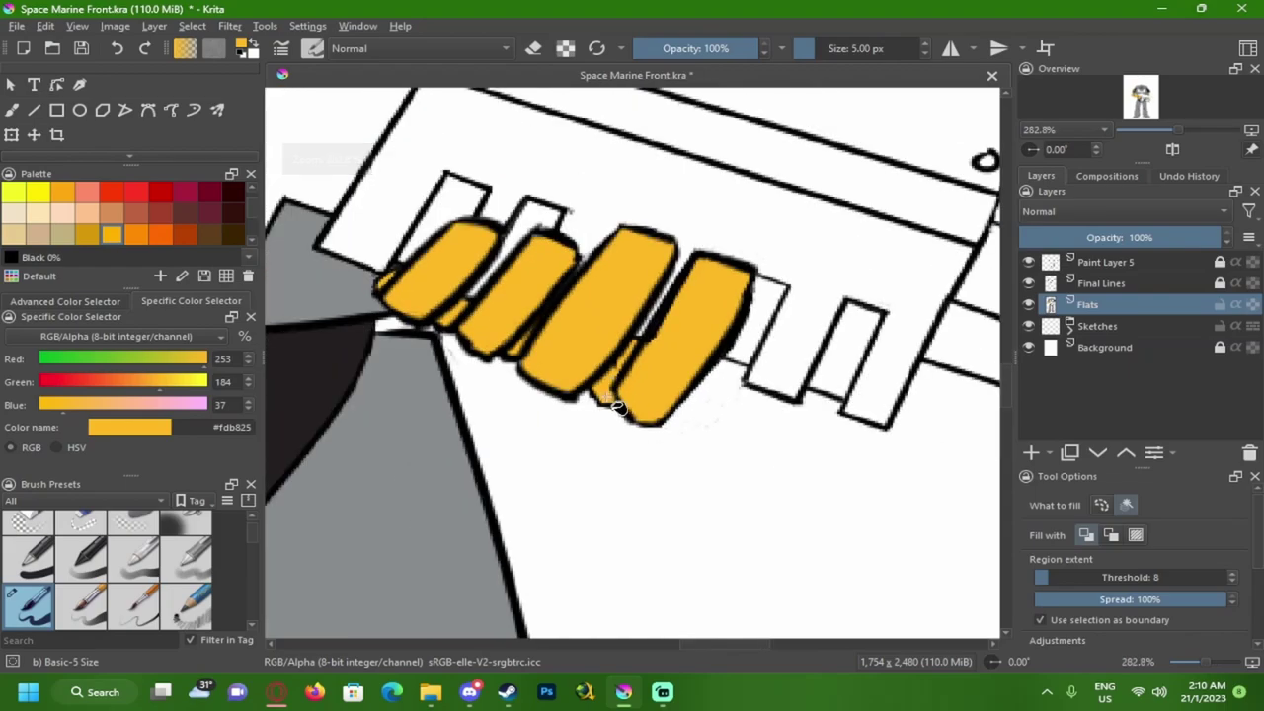
scroll(618, 420, down, 2)
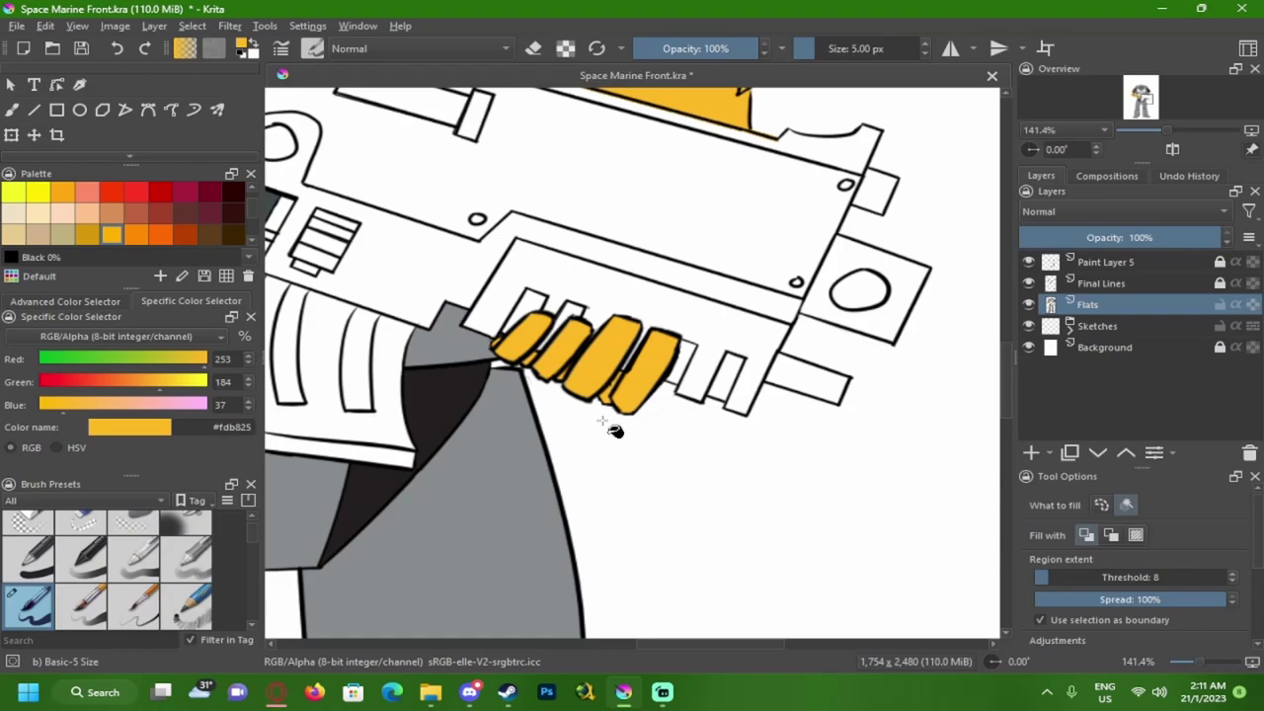
scroll(613, 430, up, 3)
scroll(597, 405, up, 1)
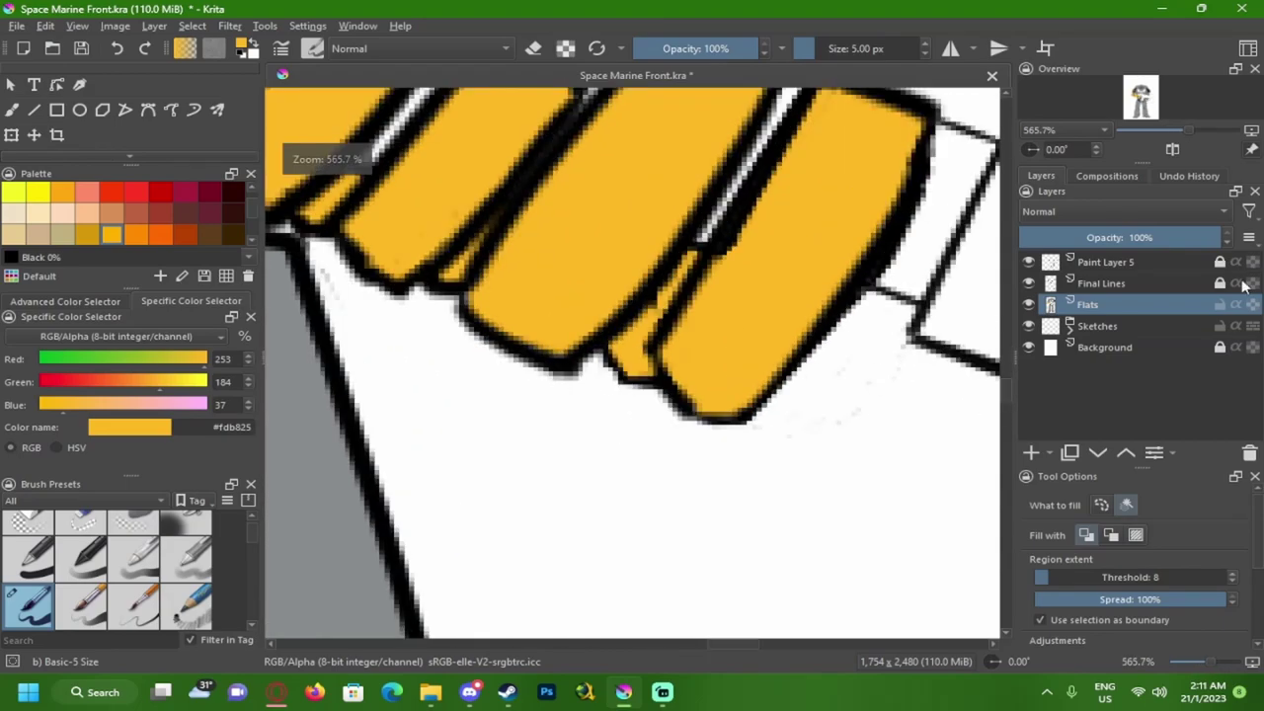
- On the Final Lines layer, erase the rough line edges beside the small slivers between the second, third and fourth fingers
click(1173, 284)
scroll(688, 346, up, 4)
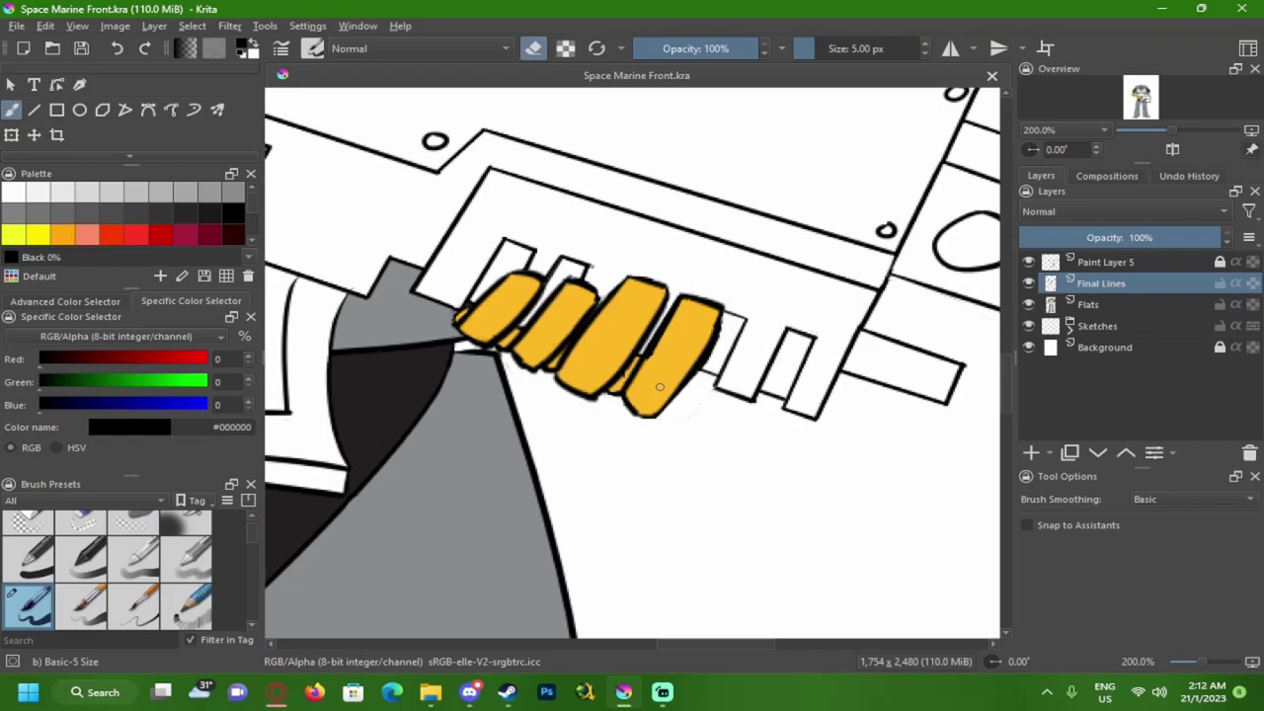
scroll(605, 409, down, 6)
scroll(605, 410, up, 11)
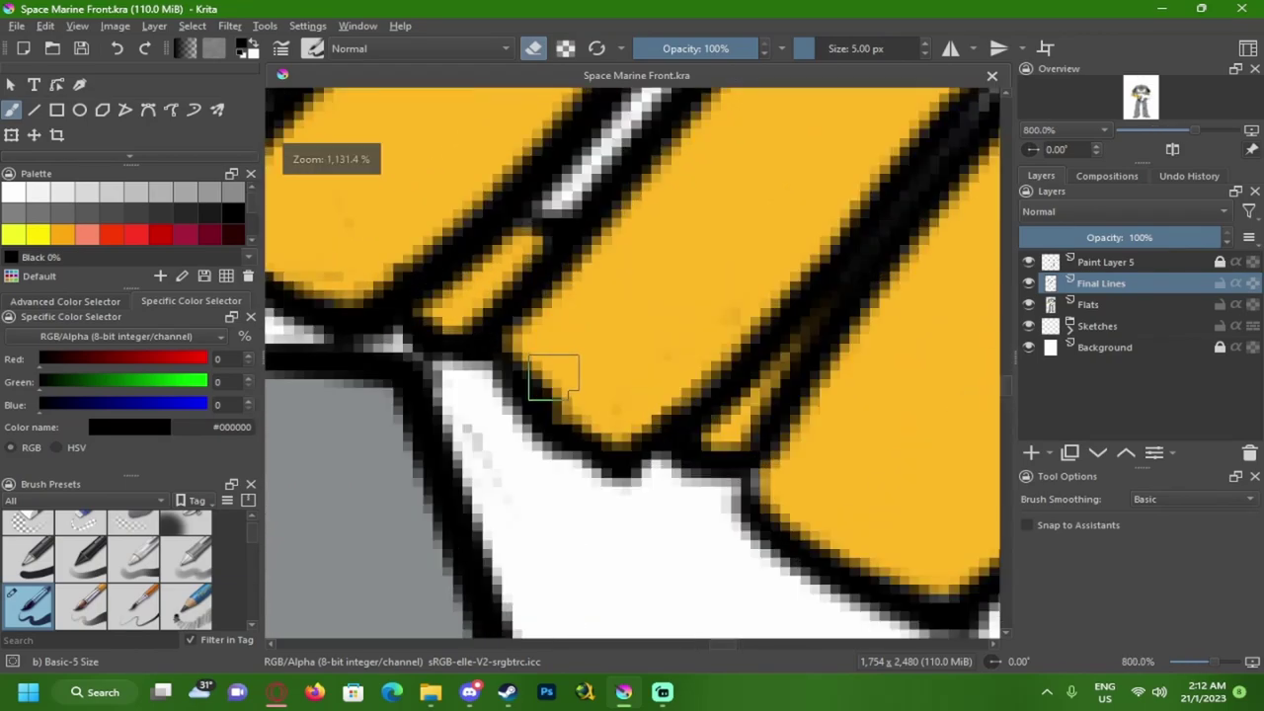
scroll(543, 403, down, 5)
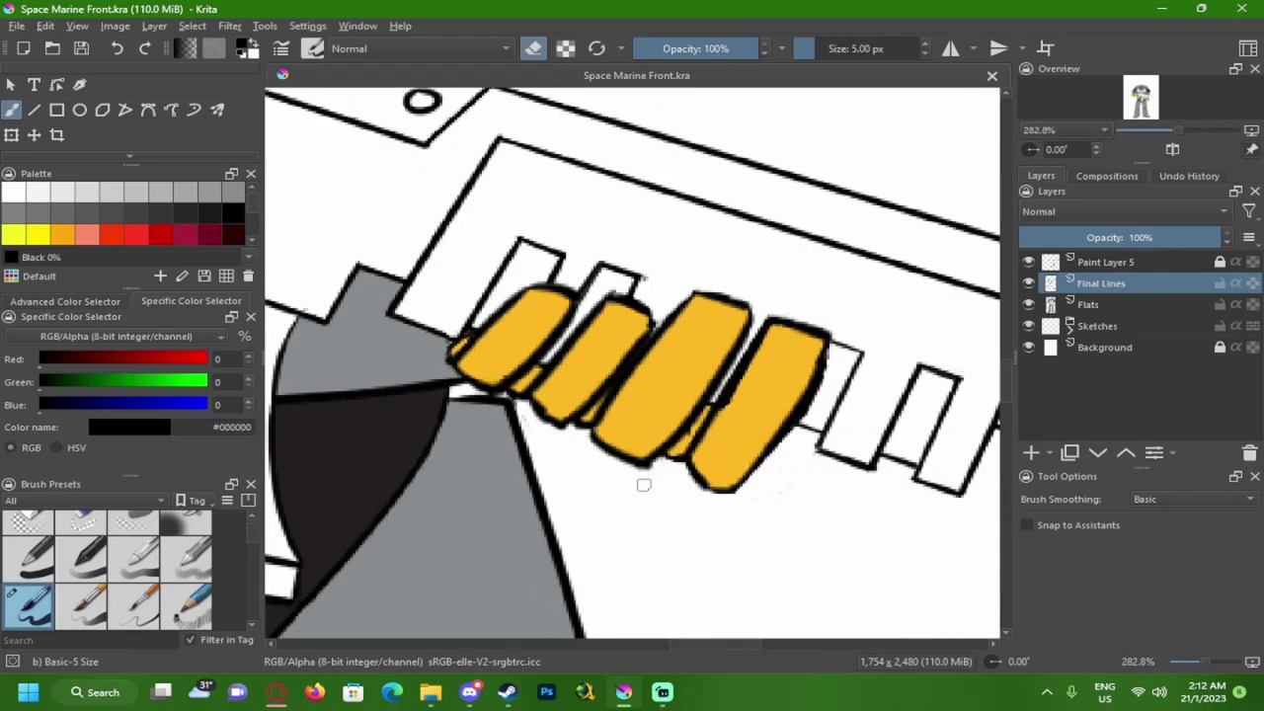
scroll(643, 483, up, 4)
scroll(703, 450, down, 3)
scroll(708, 447, down, 1)
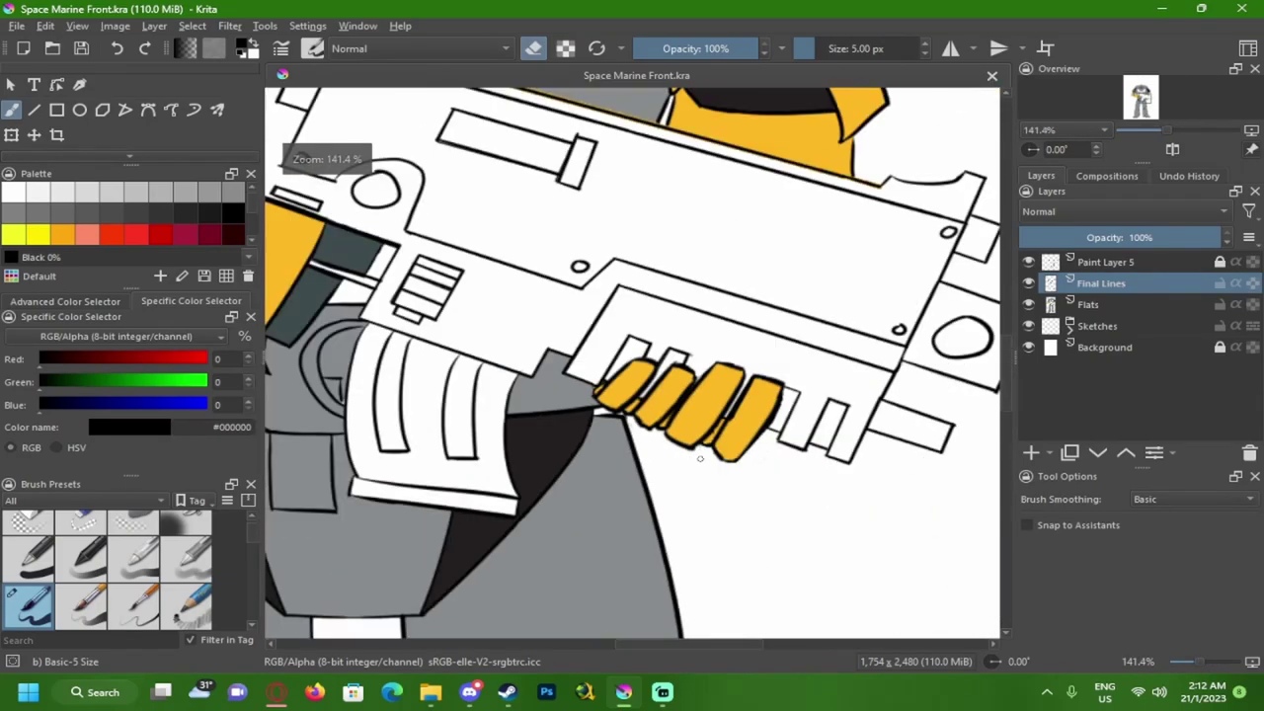
scroll(691, 434, up, 5)
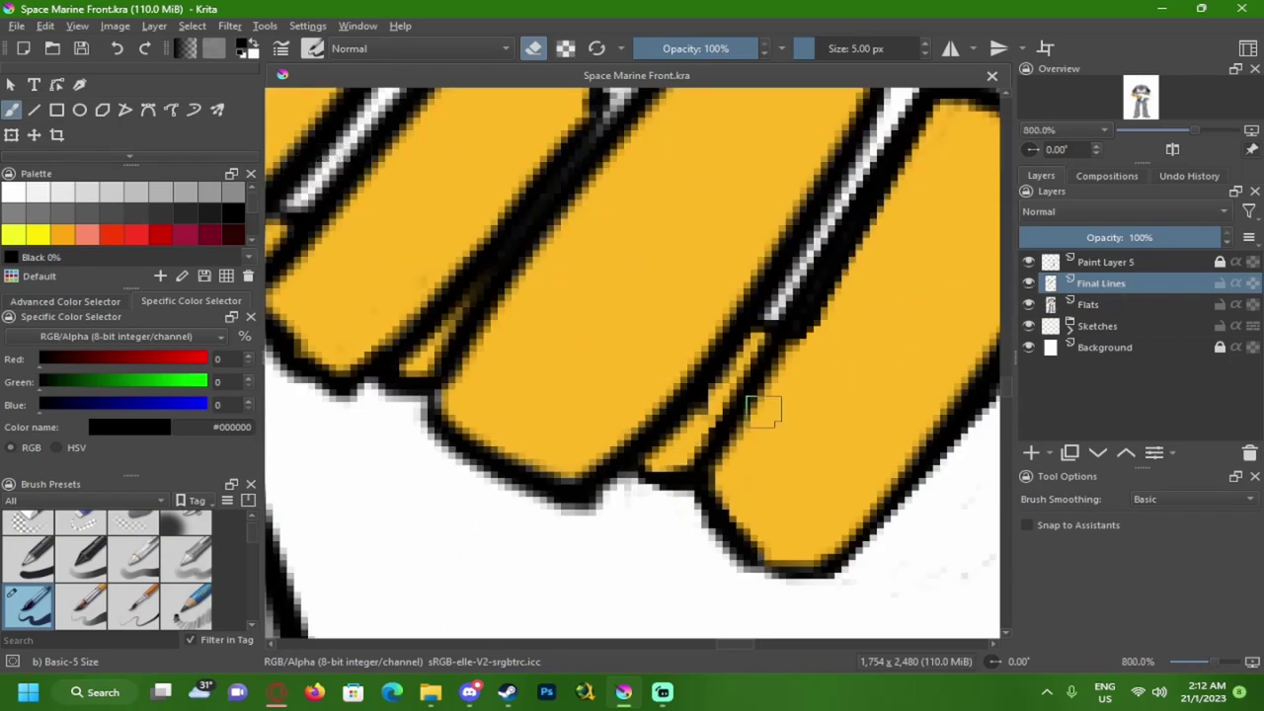
scroll(602, 449, up, 1)
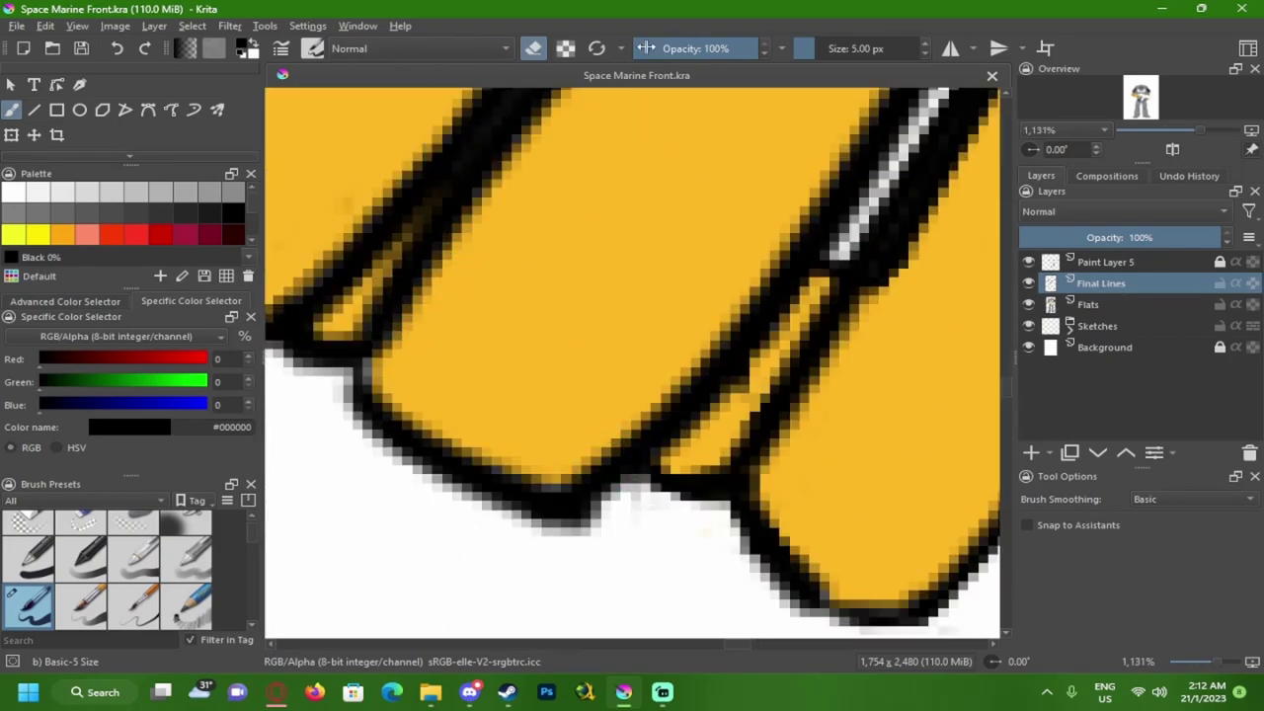
drag(745, 387, 733, 385)
drag(424, 328, 801, 429)
mouse_move(678, 382)
mouse_down()
mouse_move(716, 388)
mouse_move(691, 382)
mouse_up()
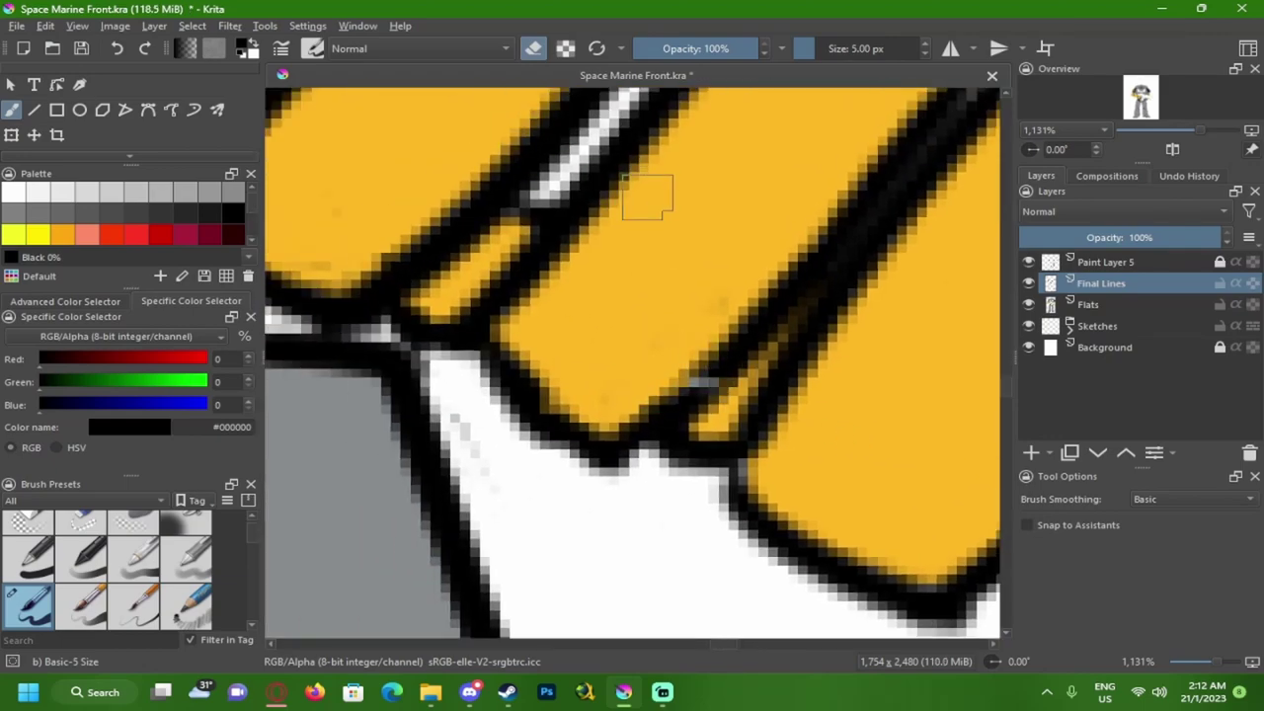
- Trim the lower outline of the second finger and erase the stray specks beneath it
drag(517, 314, 628, 305)
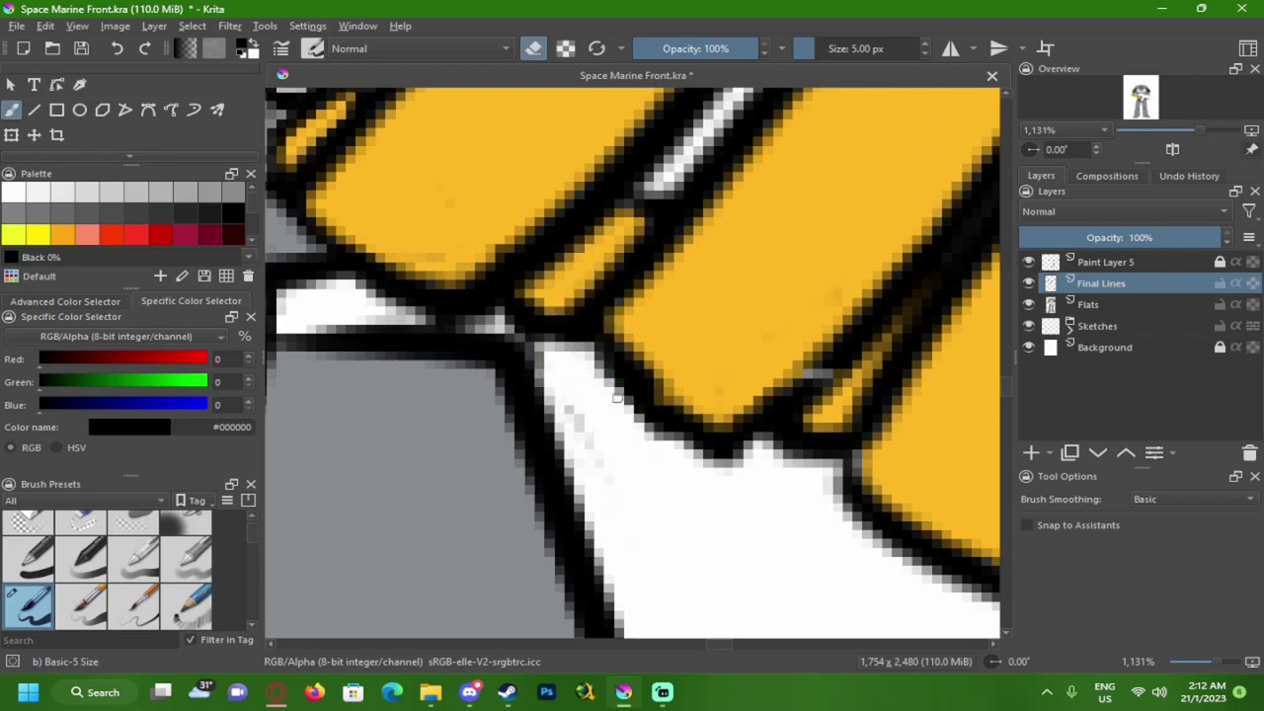
mouse_move(644, 434)
mouse_down()
mouse_move(715, 470)
mouse_move(755, 457)
mouse_up()
drag(596, 407, 590, 446)
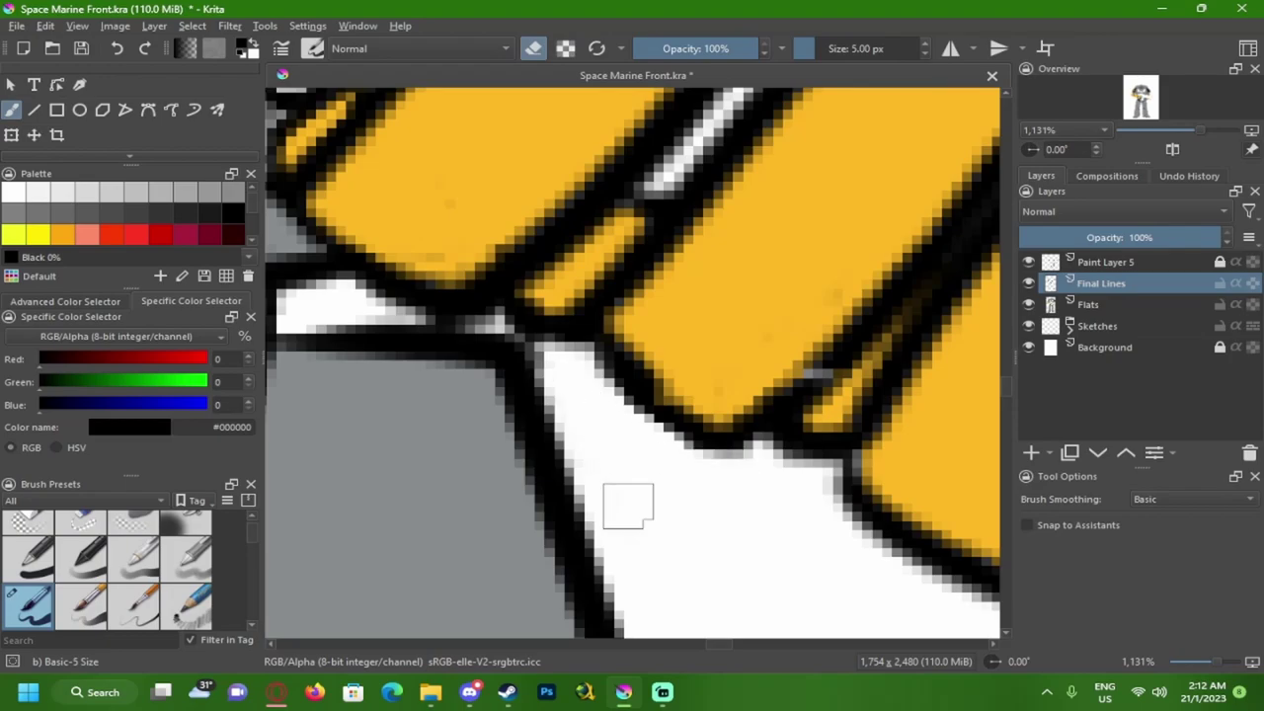
- Trim the inner edge of the second finger's lower outline on the Final Lines layer
scroll(717, 441, down, 5)
scroll(715, 437, up, 3)
scroll(715, 438, up, 5)
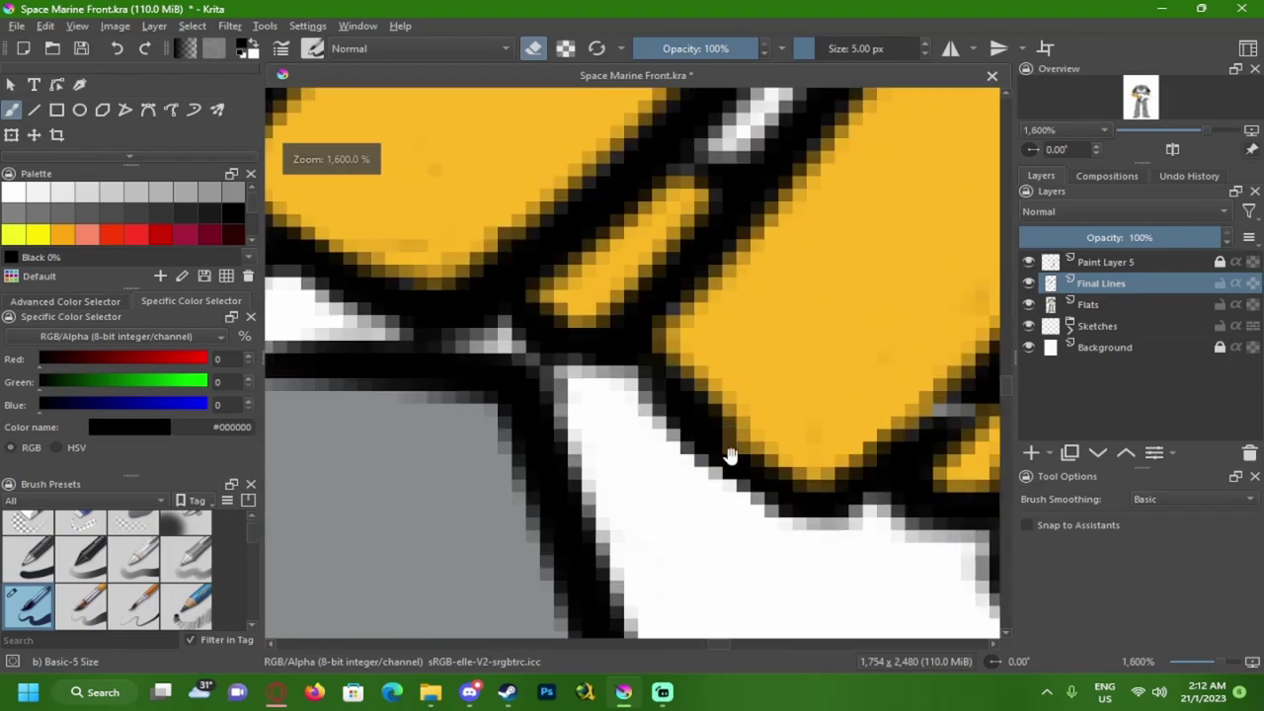
mouse_move(536, 252)
mouse_down()
mouse_move(573, 307)
mouse_move(649, 367)
mouse_up()
scroll(744, 463, down, 7)
scroll(744, 463, up, 5)
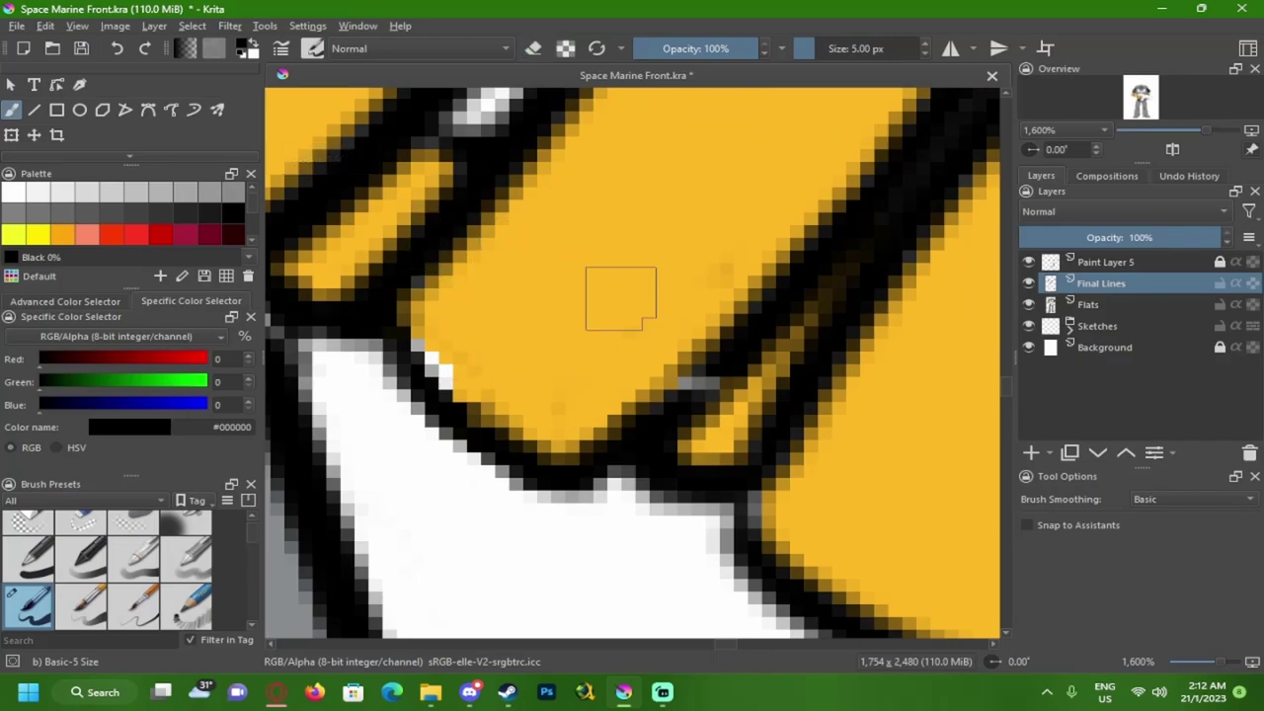
- On the Flats layer, fill the white gap at the second finger's lower edge with #fdb825 and save the drawing
key(f)
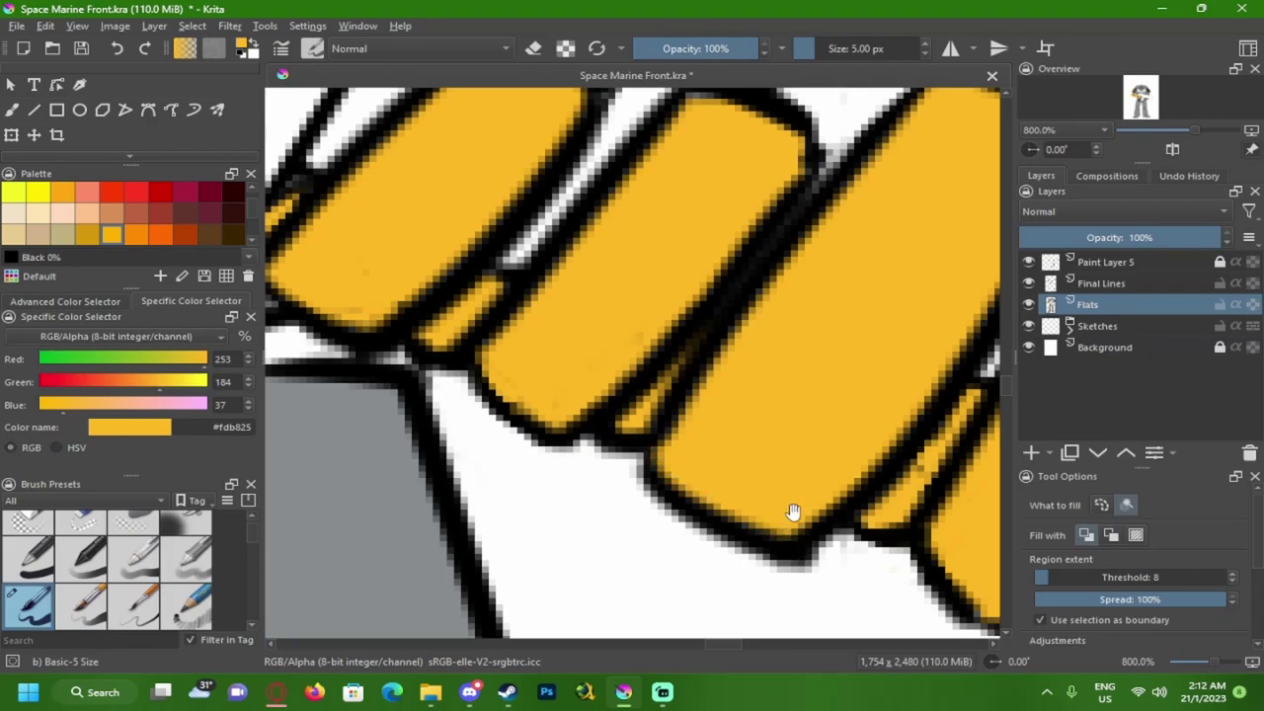
scroll(805, 530, down, 4)
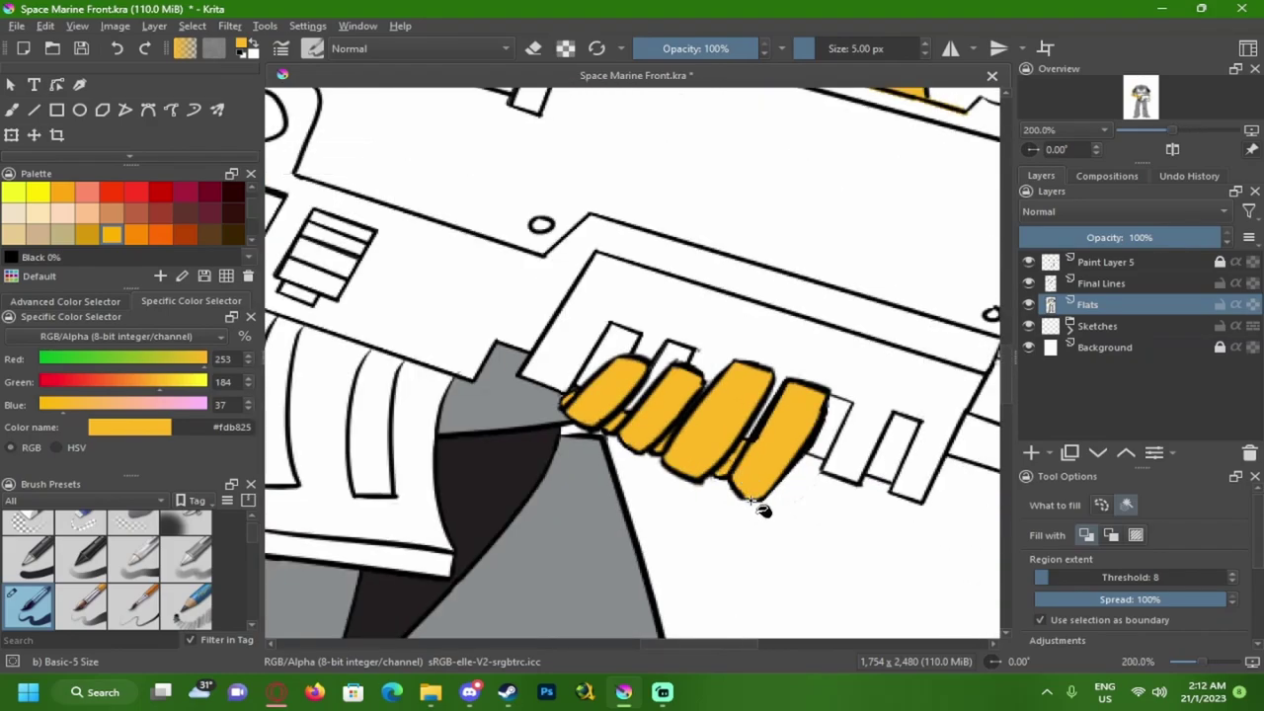
scroll(761, 508, down, 3)
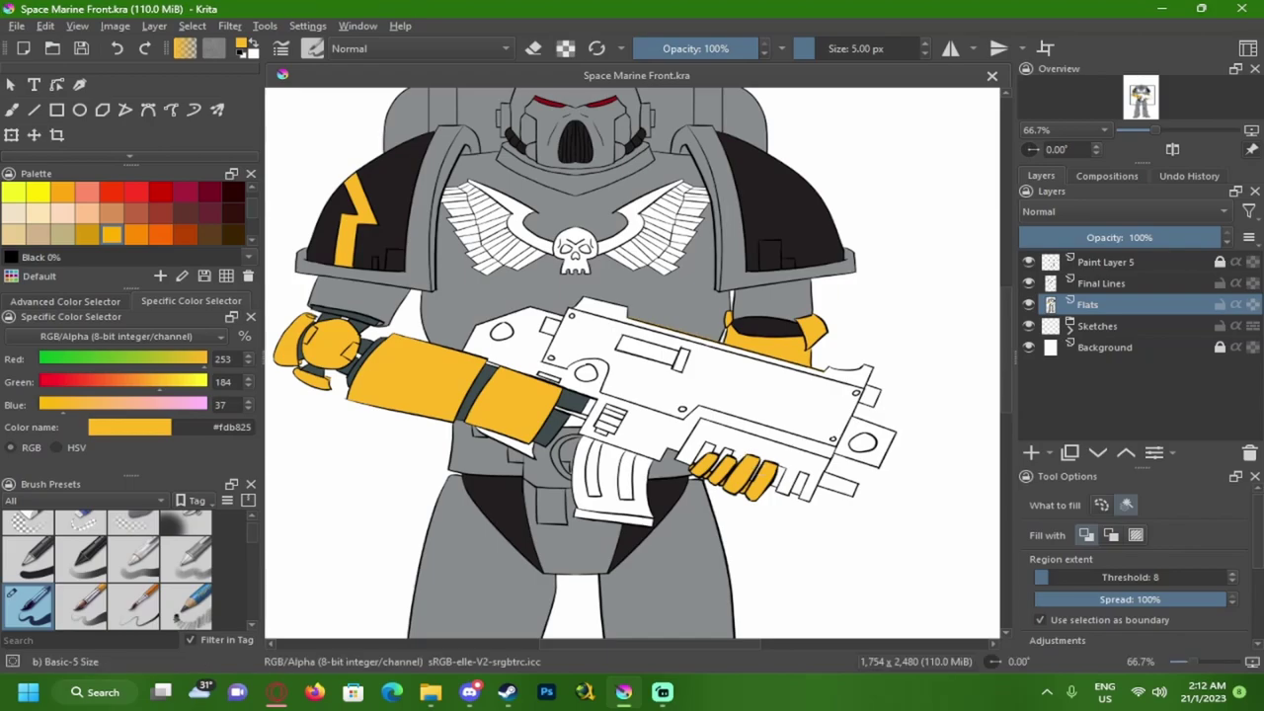
key(alt+Tab)
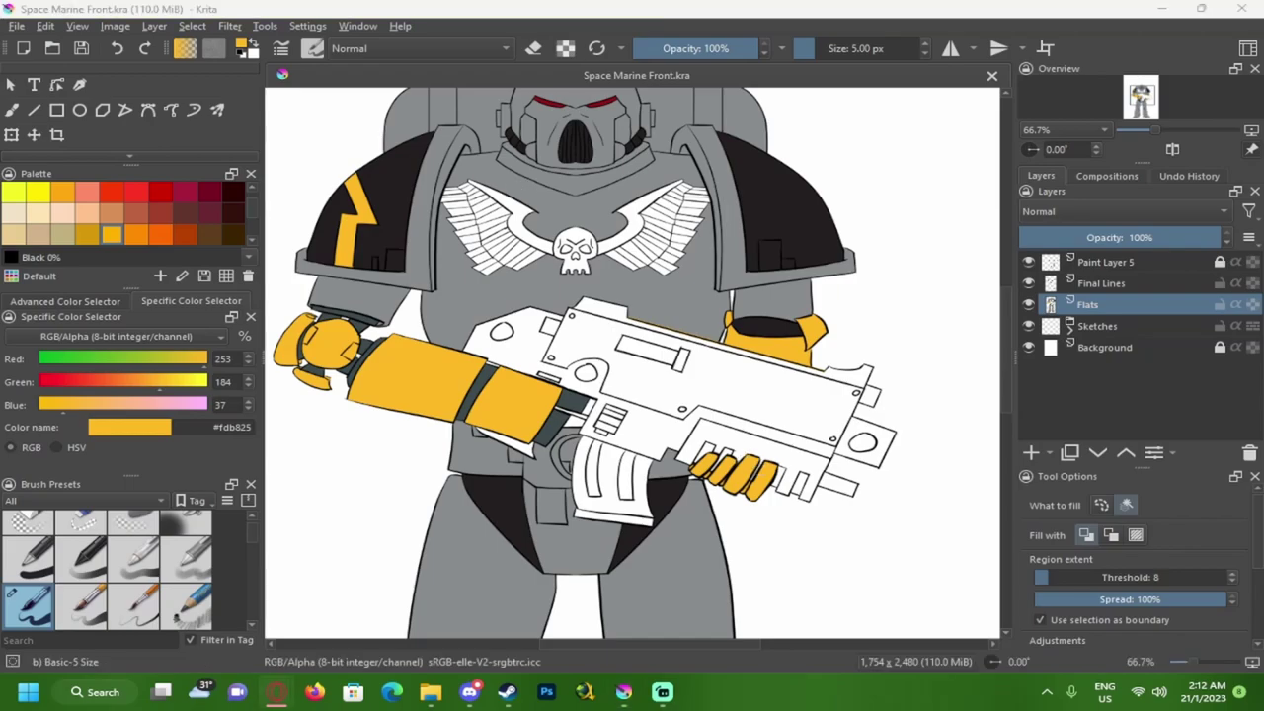
- Fill both curved wing frames of the chest eagle with #fdb825
scroll(507, 298, up, 3)
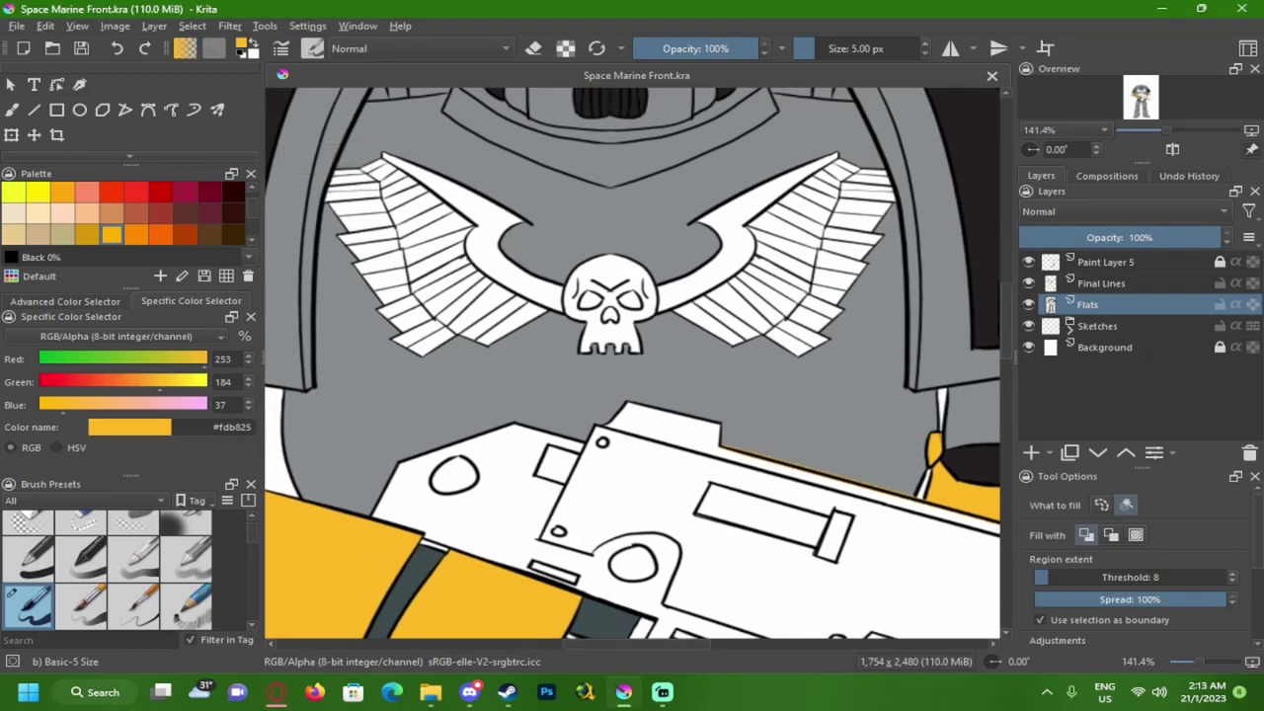
drag(531, 232, 545, 254)
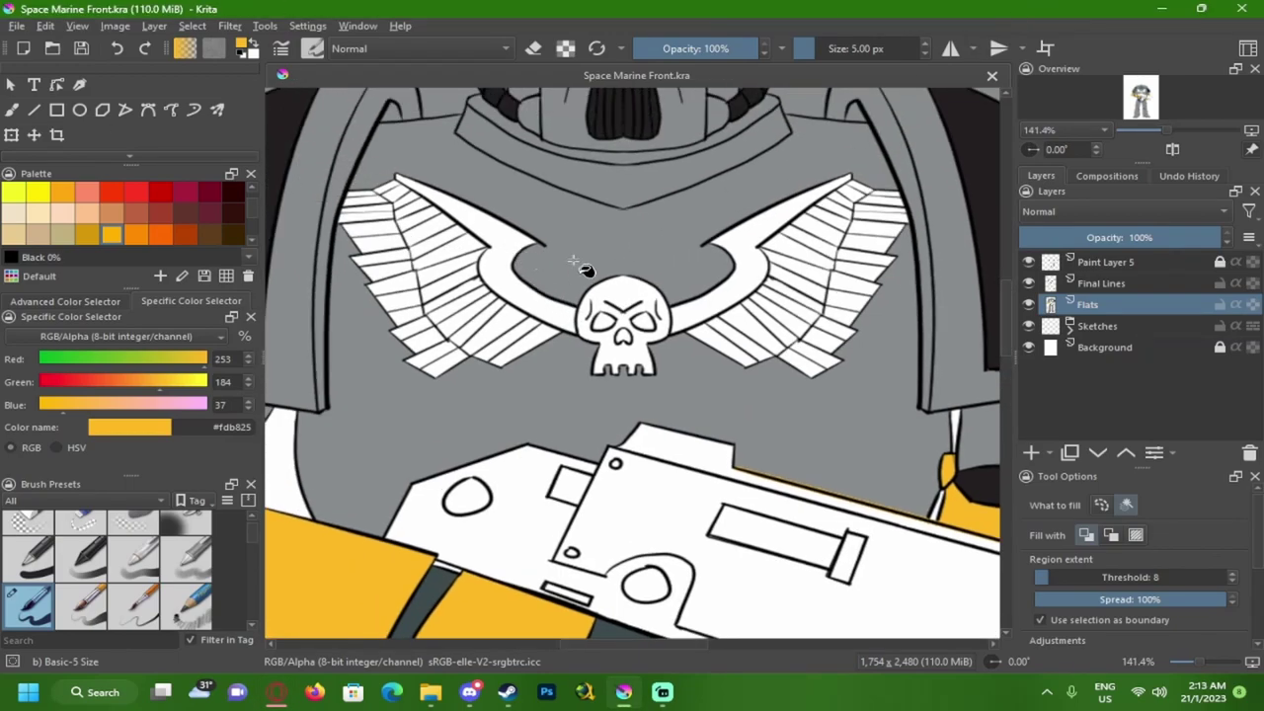
scroll(725, 248, up, 3)
scroll(717, 253, down, 2)
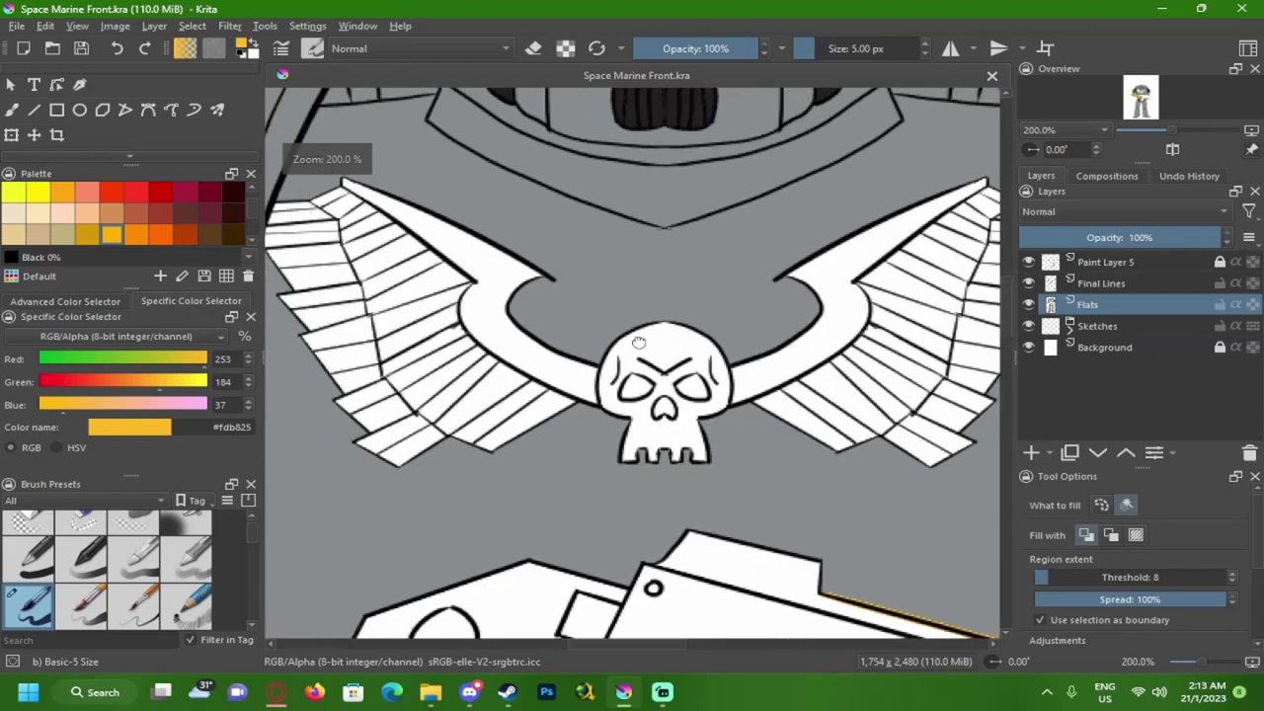
click(533, 289)
drag(533, 288, 574, 292)
click(889, 288)
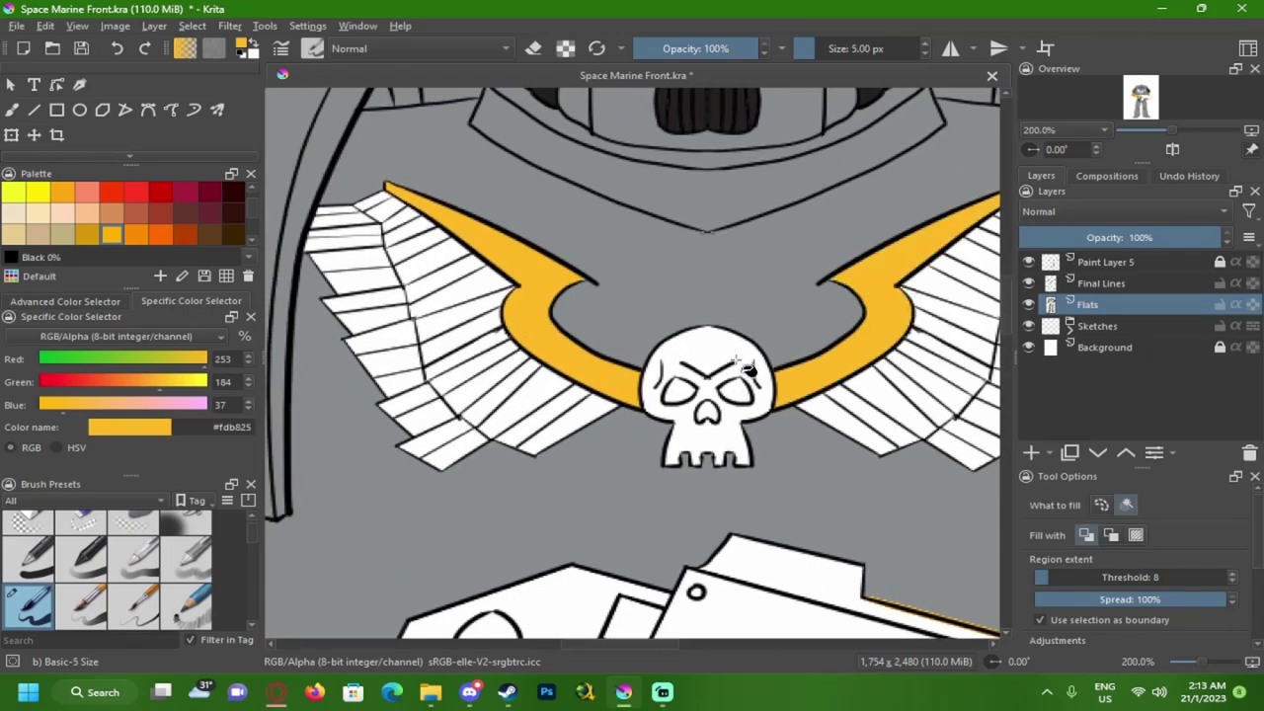
- Fill the chest eagle's skull and both eye sockets with #fdb825
click(709, 362)
click(679, 393)
click(739, 396)
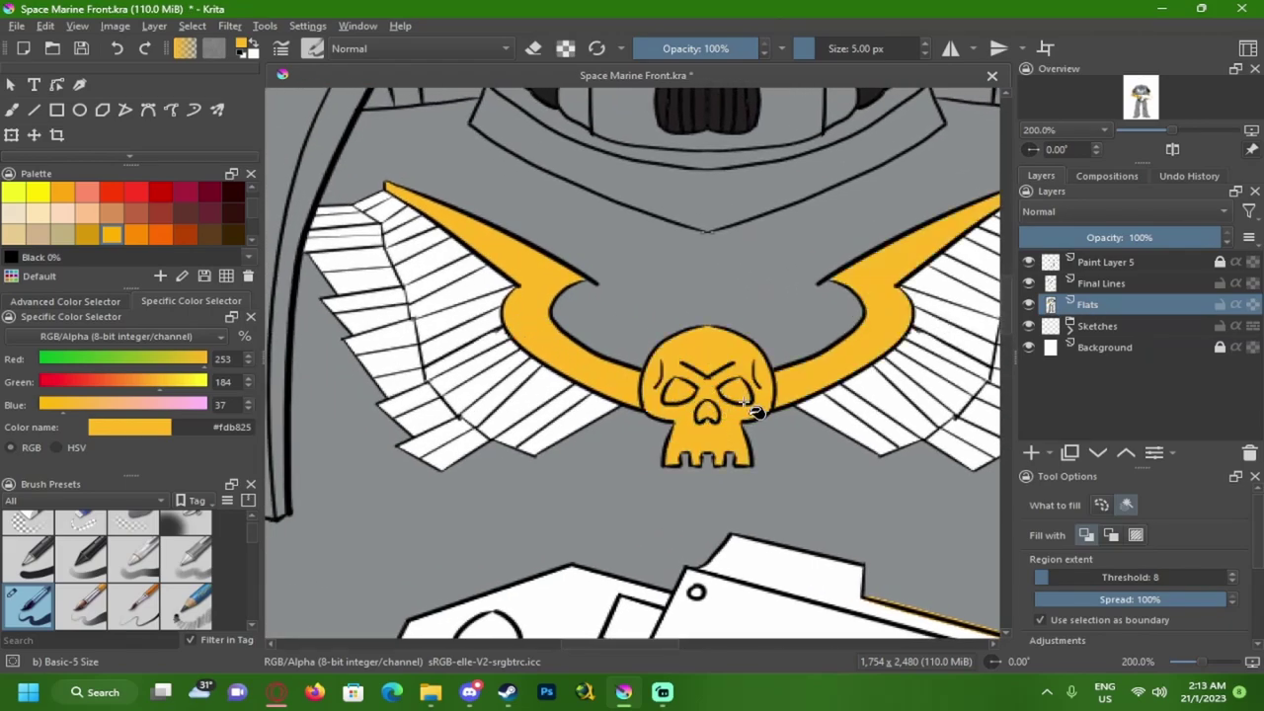
- Fill every inner and outer feather of the eagle's left wing with #fdb825
click(510, 373)
click(533, 387)
click(562, 406)
click(574, 417)
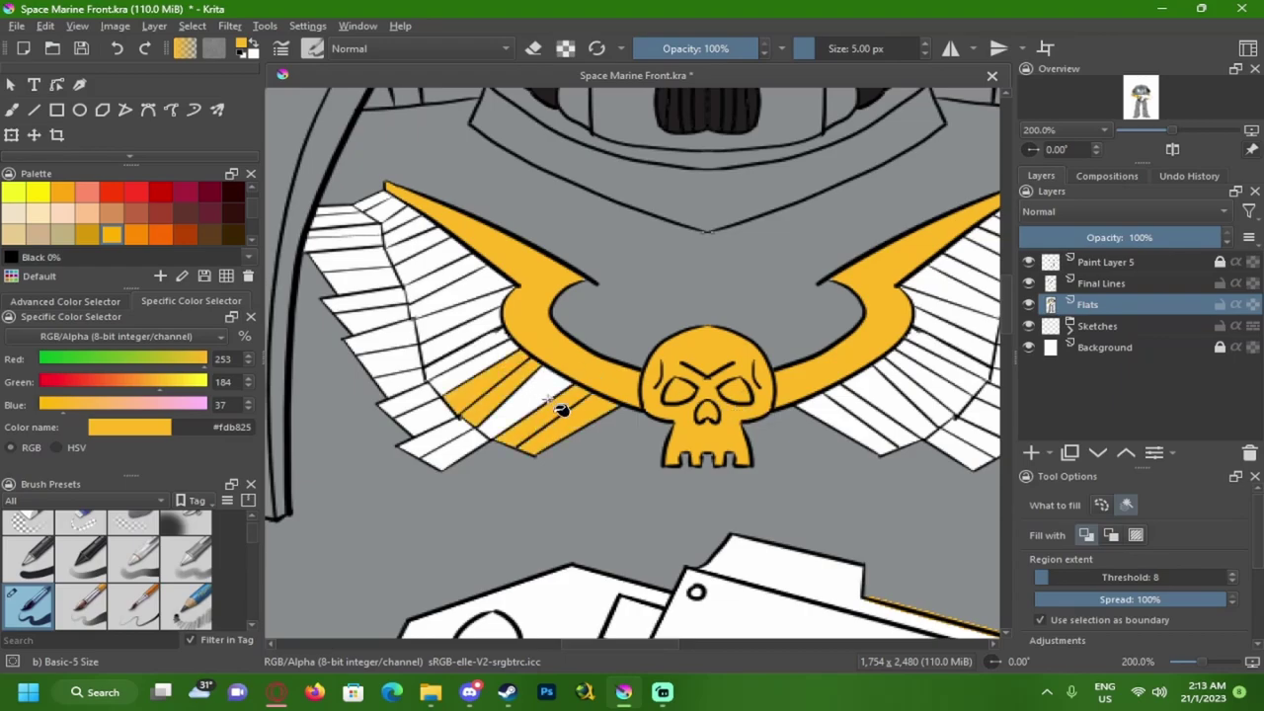
click(543, 390)
click(473, 442)
click(453, 432)
click(441, 422)
click(439, 405)
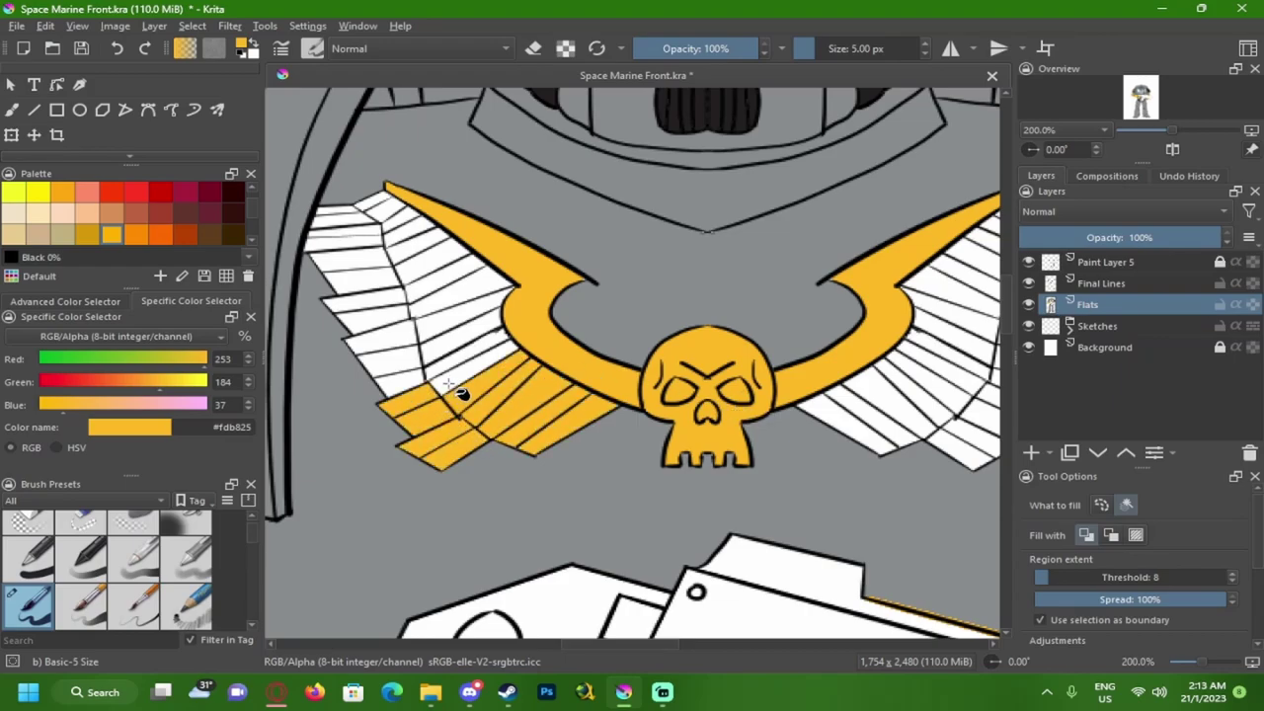
click(460, 380)
click(451, 353)
click(444, 336)
click(420, 373)
click(425, 383)
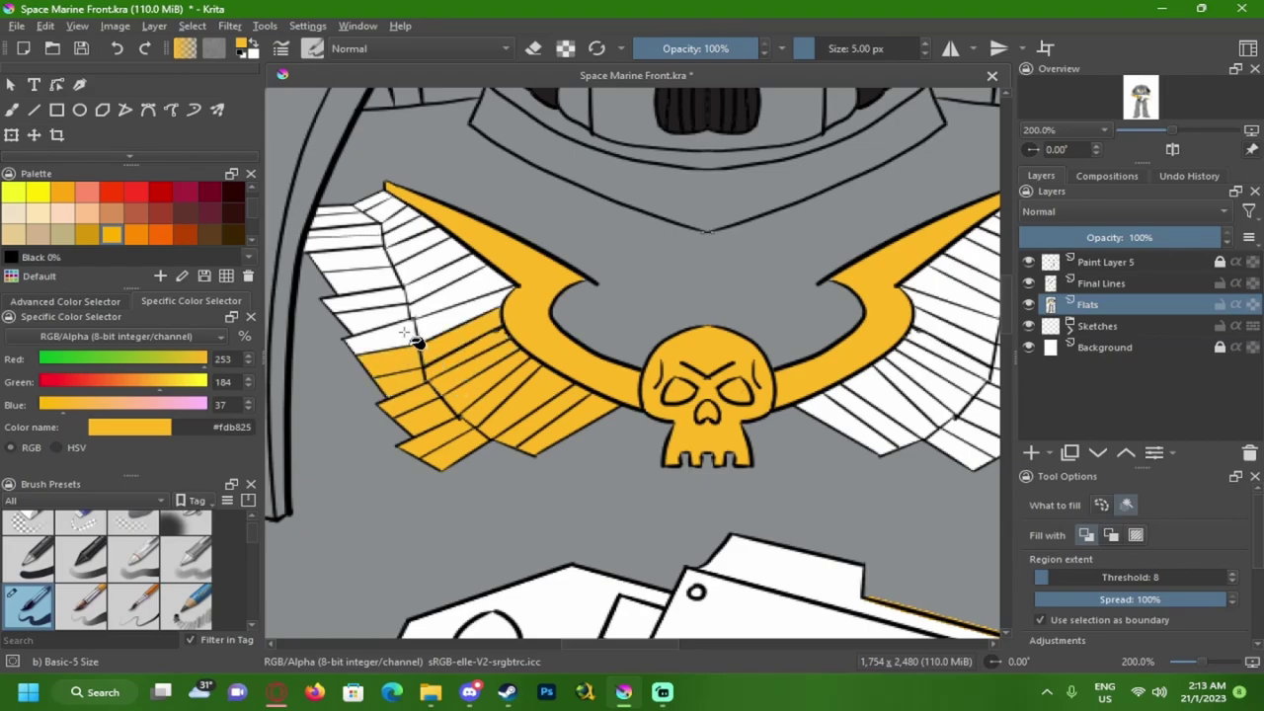
click(417, 339)
click(450, 321)
click(427, 298)
click(400, 308)
click(401, 320)
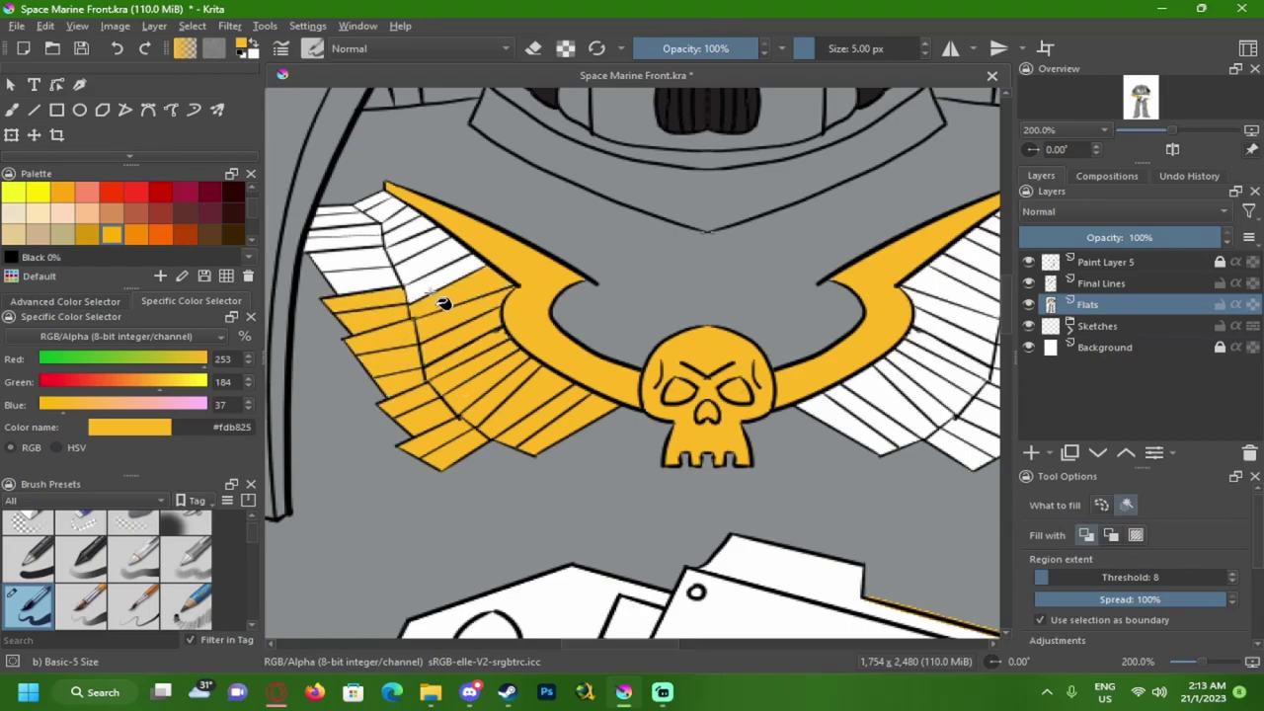
click(443, 288)
click(423, 261)
click(385, 279)
click(383, 259)
click(409, 237)
click(403, 224)
click(415, 248)
click(363, 243)
click(364, 237)
click(345, 220)
click(334, 211)
click(393, 207)
- Fill the feathers of the eagle's right wing with #fdb825, working from the wing tip downwards
drag(750, 346, 618, 345)
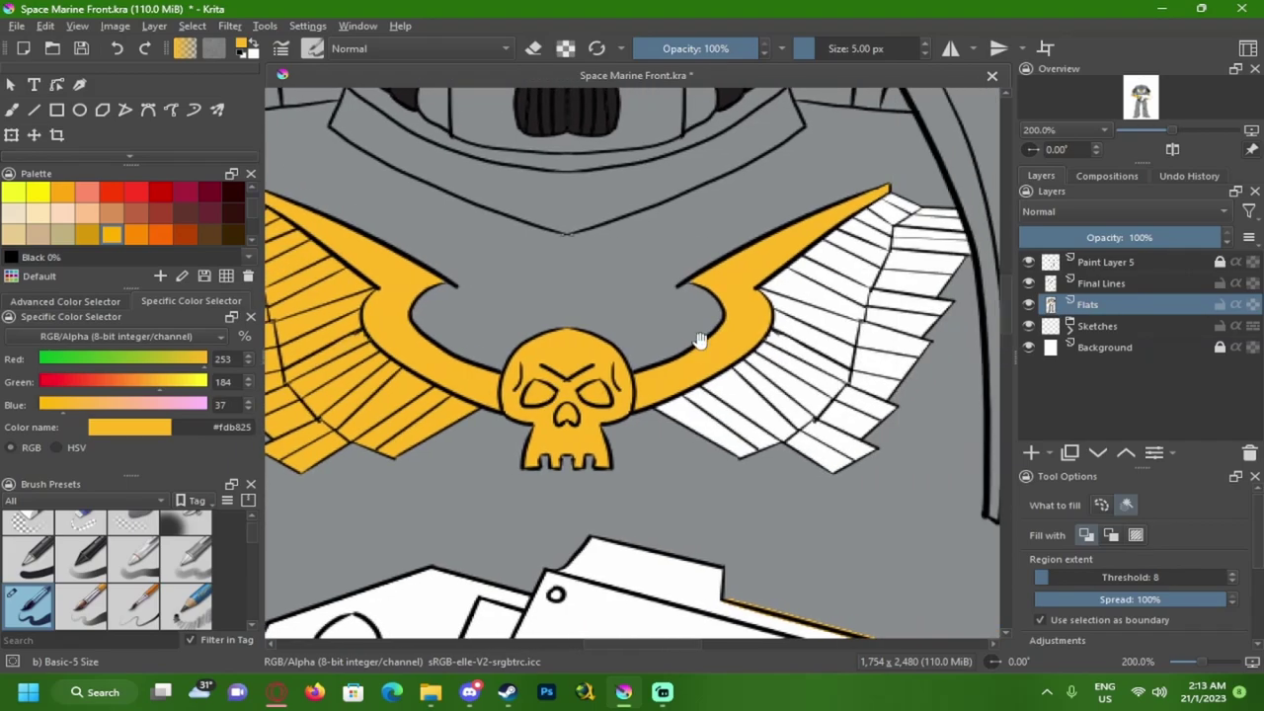
drag(893, 300, 769, 285)
click(780, 188)
click(805, 200)
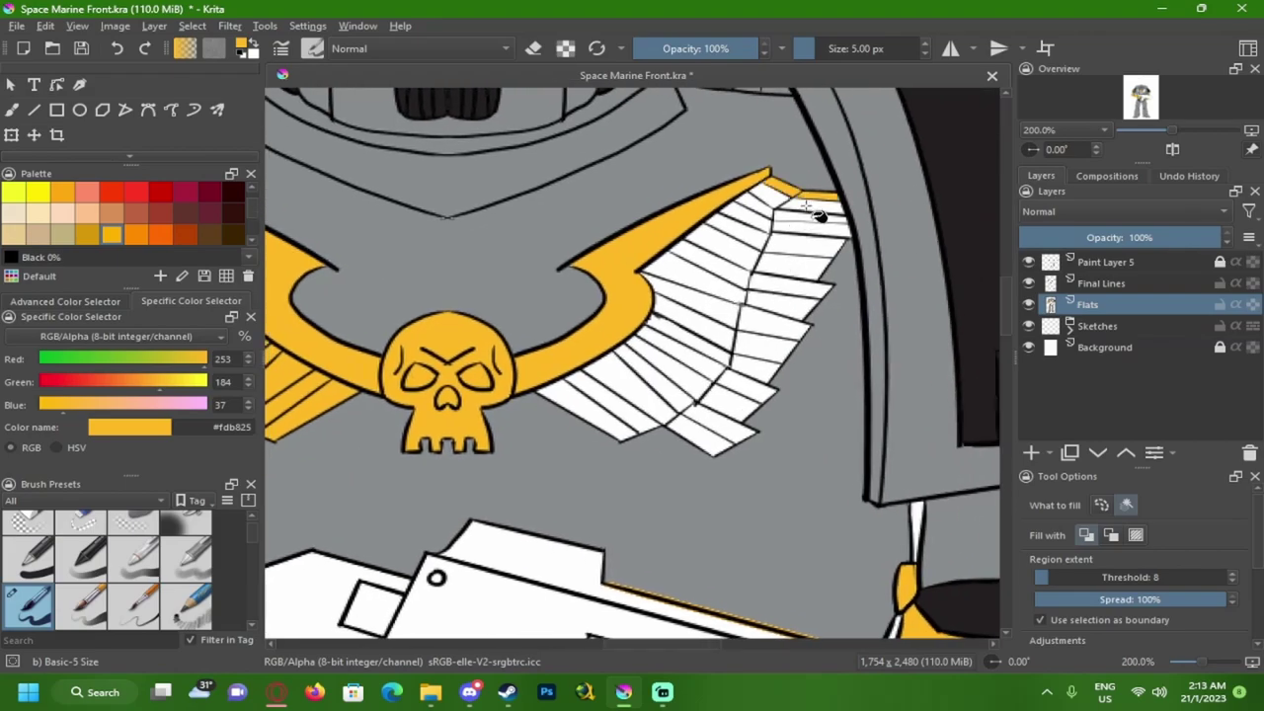
click(802, 213)
click(791, 227)
click(762, 206)
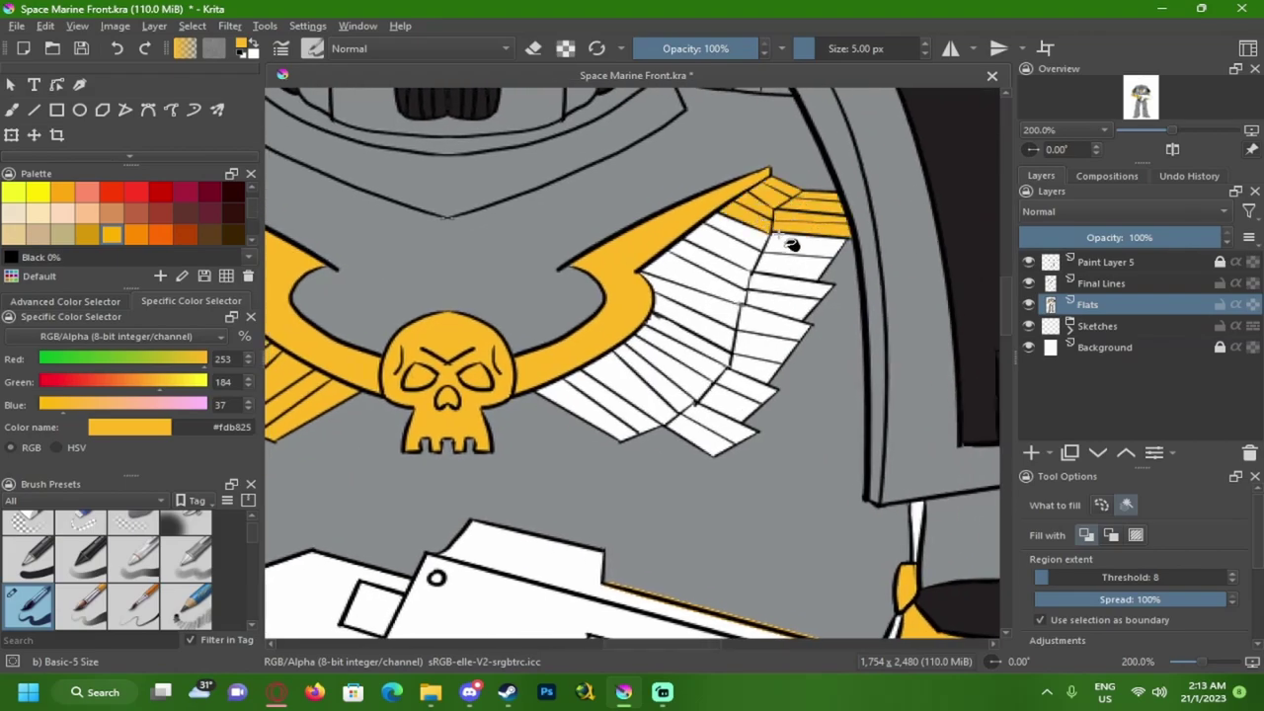
click(790, 247)
click(762, 259)
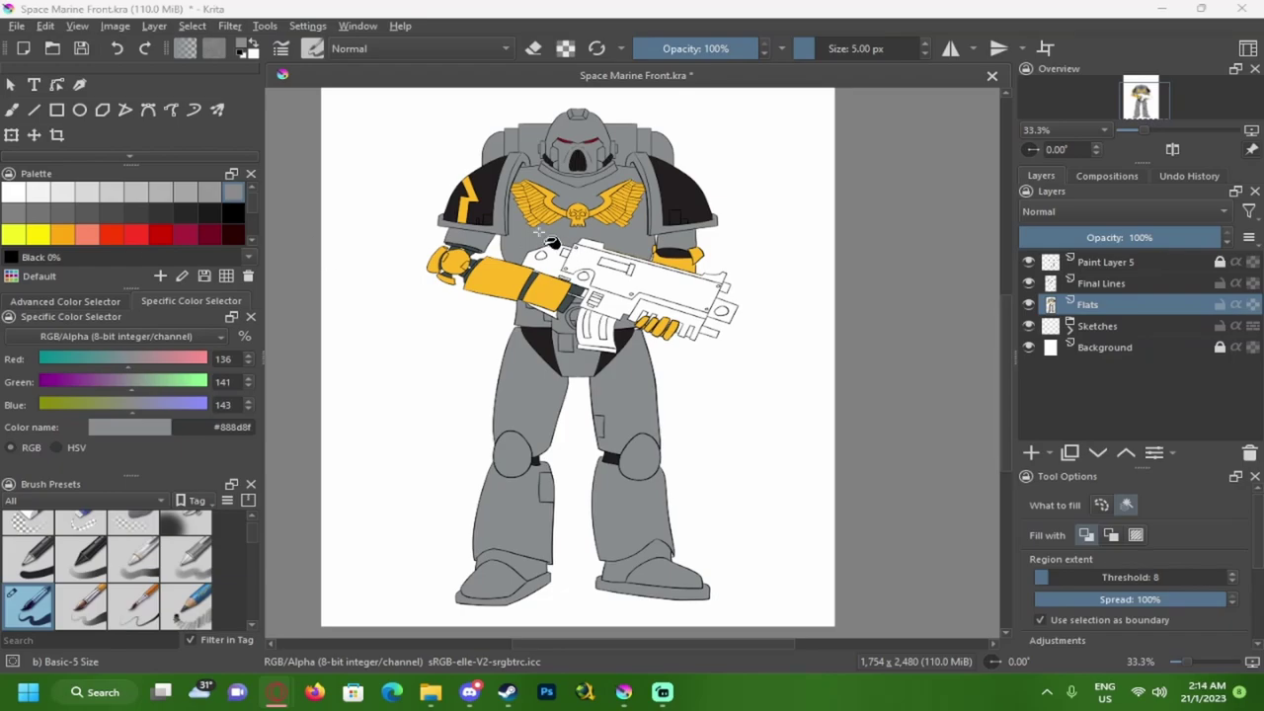
- Sample the yellow from the forearm armour and fill the gun's main body panel with #fdb825
key(1)
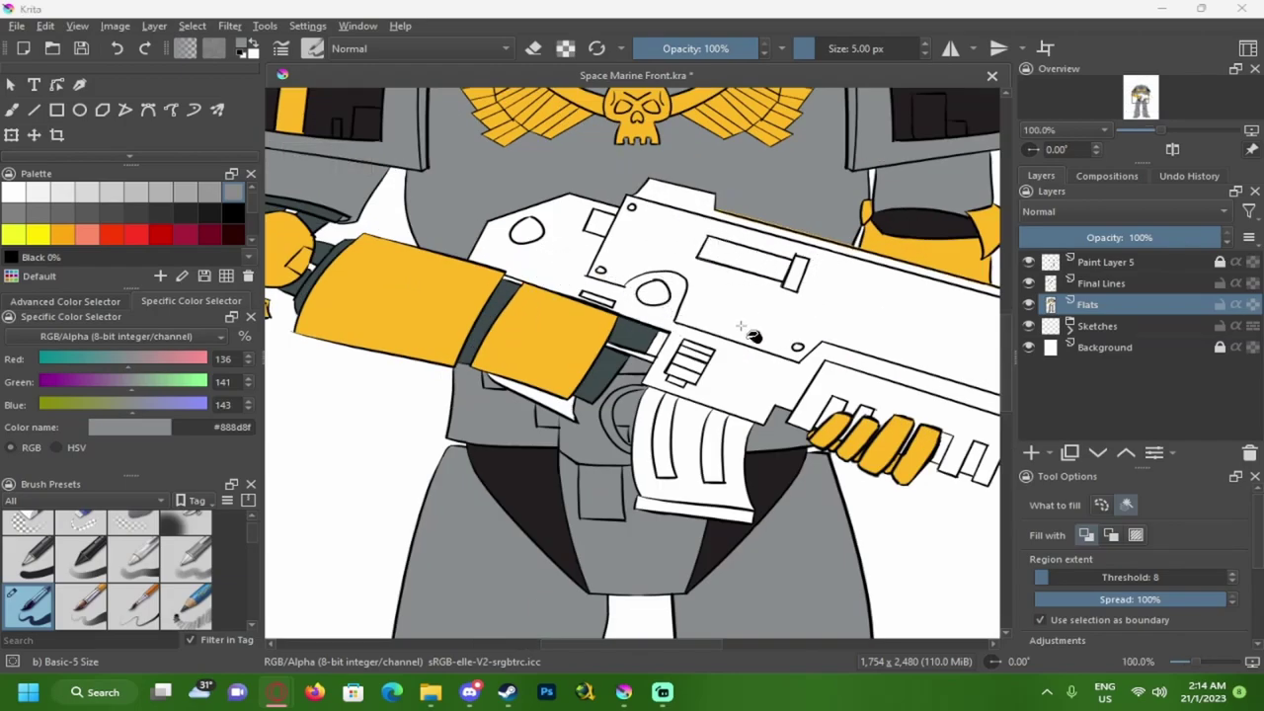
scroll(758, 274, down, 3)
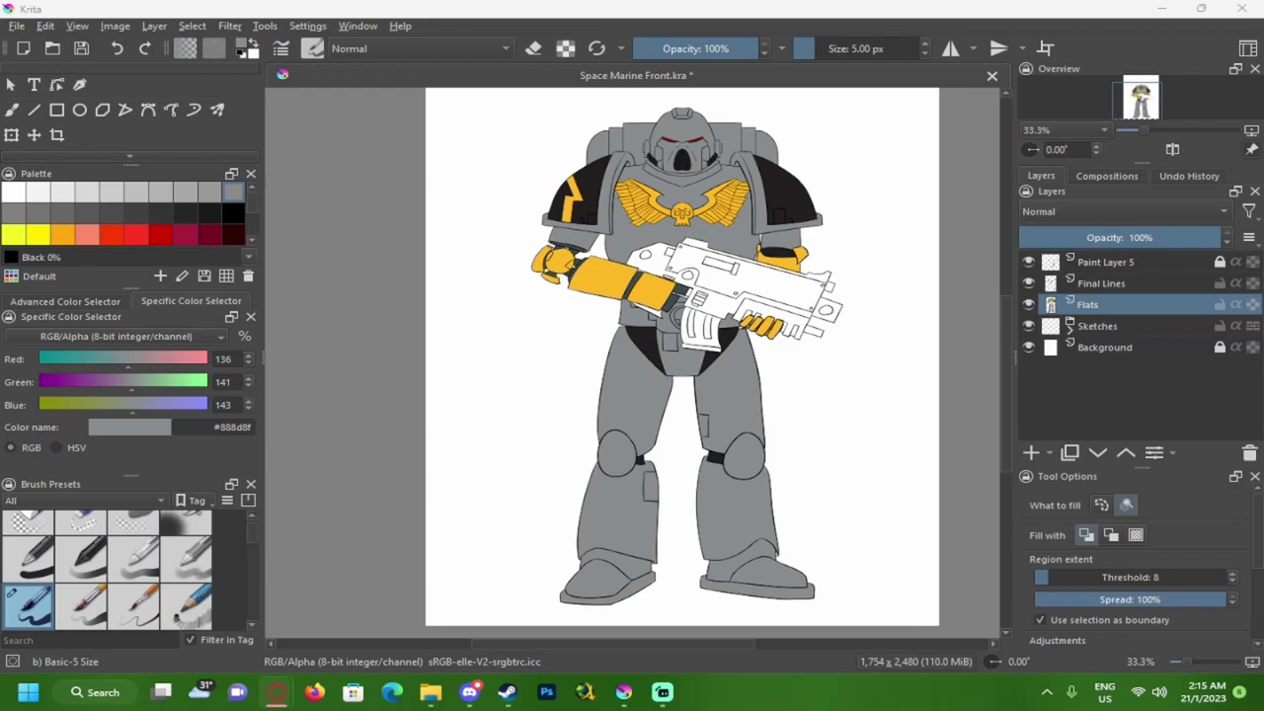
scroll(780, 235, up, 3)
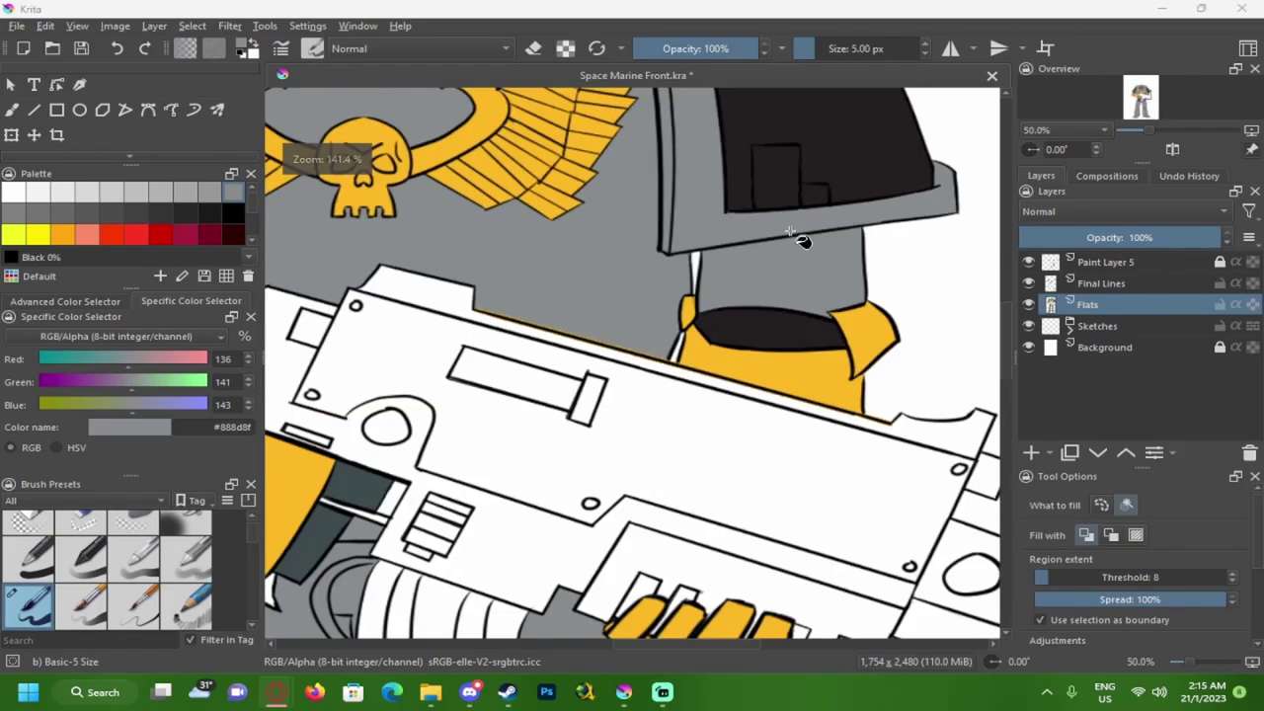
scroll(723, 308, down, 2)
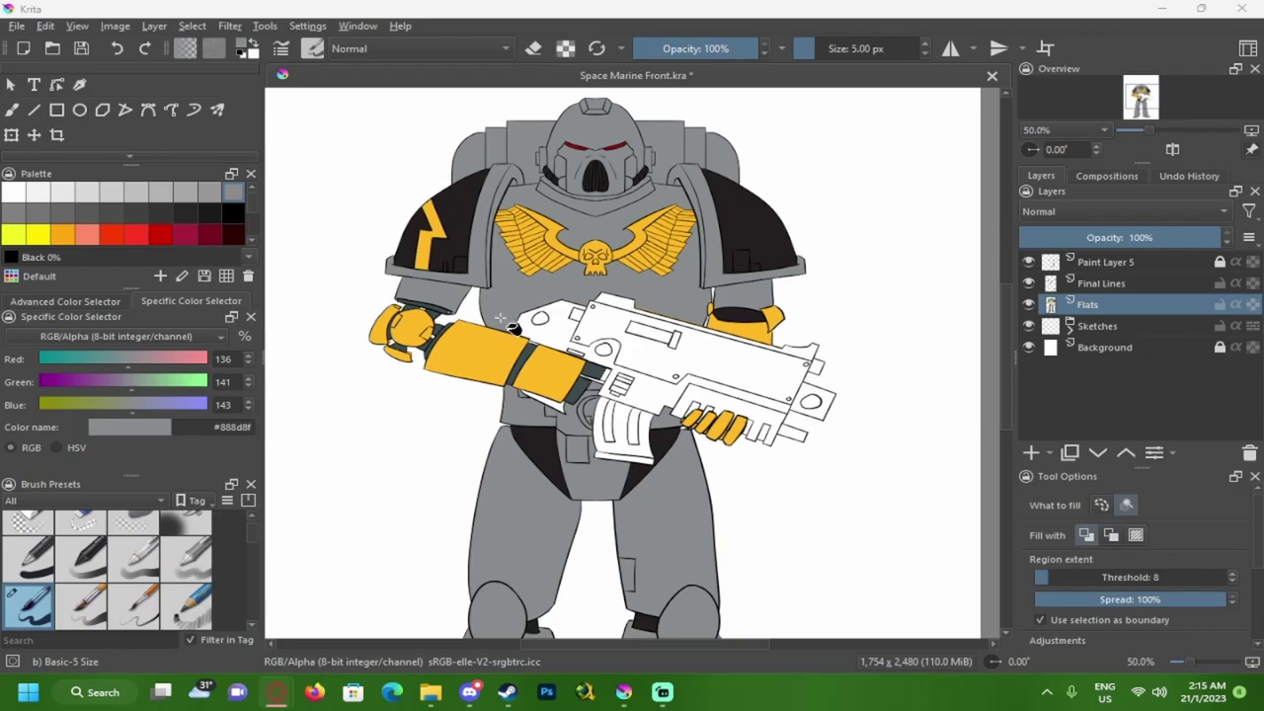
ctrl+click(518, 361)
click(688, 357)
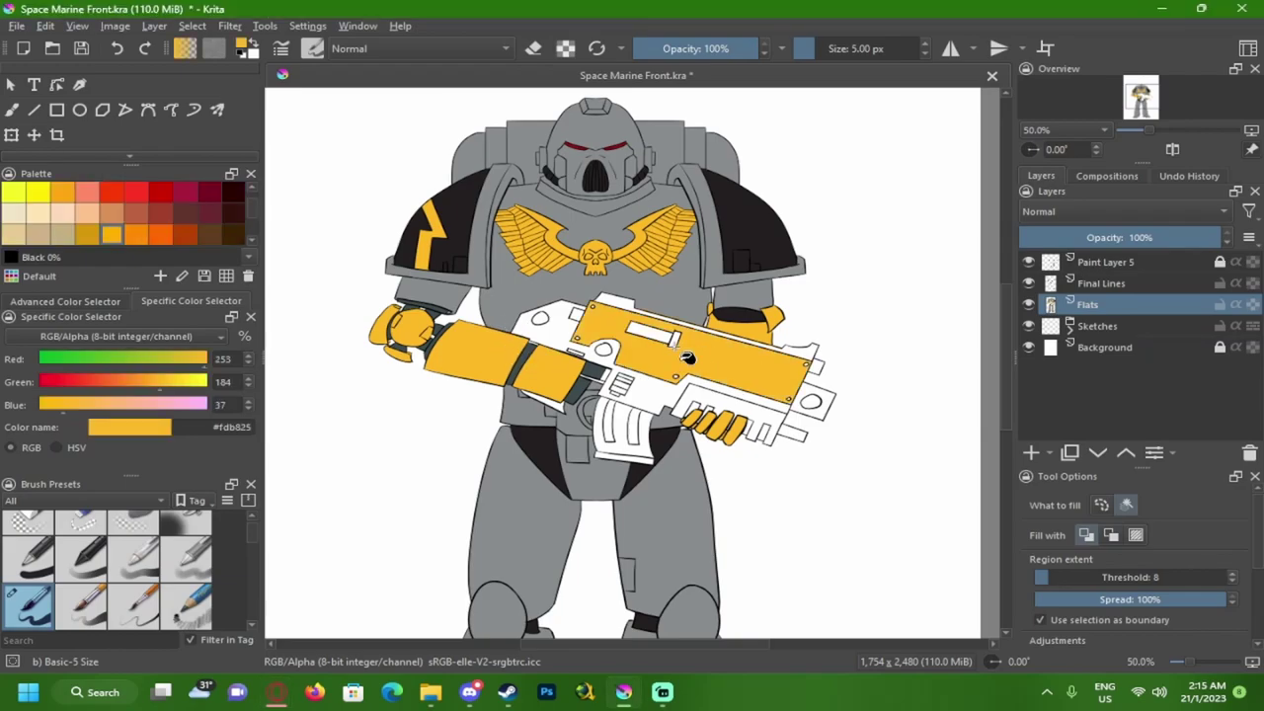
scroll(743, 355, down, 4)
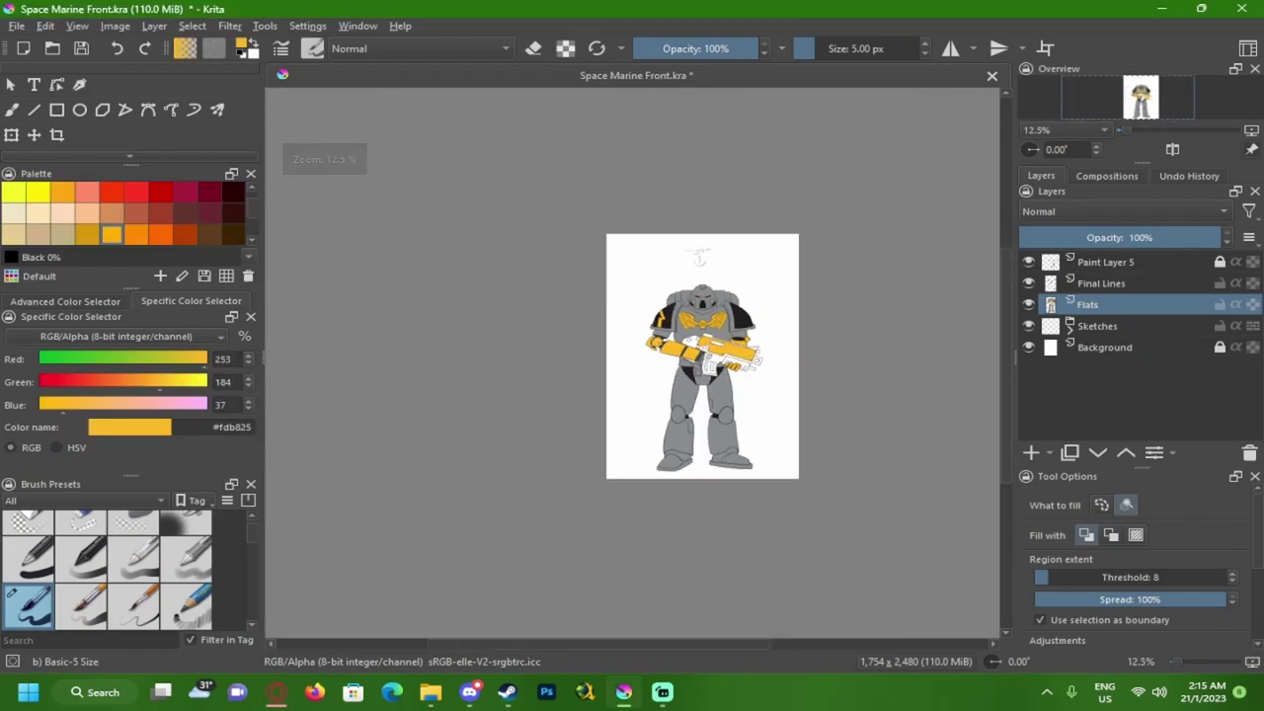
- Try filling the gun's main body panel with the brown #a47552
key(alt+Tab)
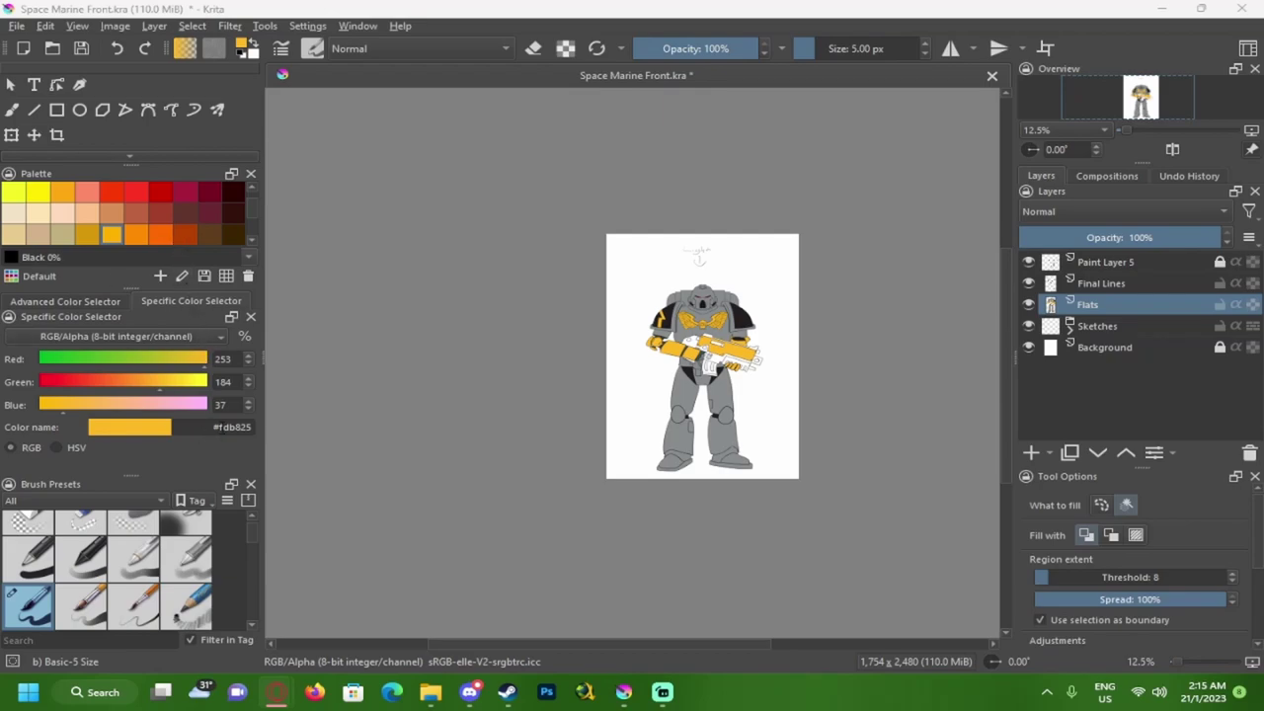
drag(219, 426, 282, 426)
text(a47552)
scroll(683, 329, up, 3)
click(741, 355)
drag(742, 354, 590, 312)
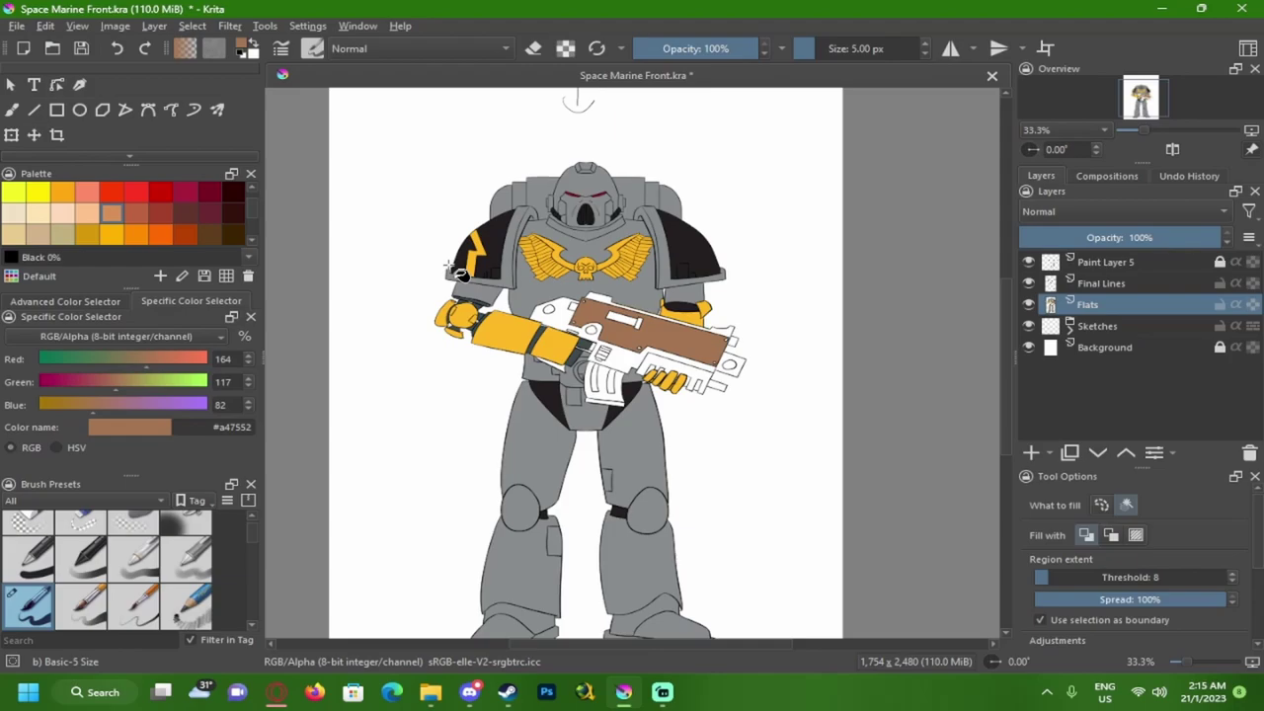
key(ctrl+z)
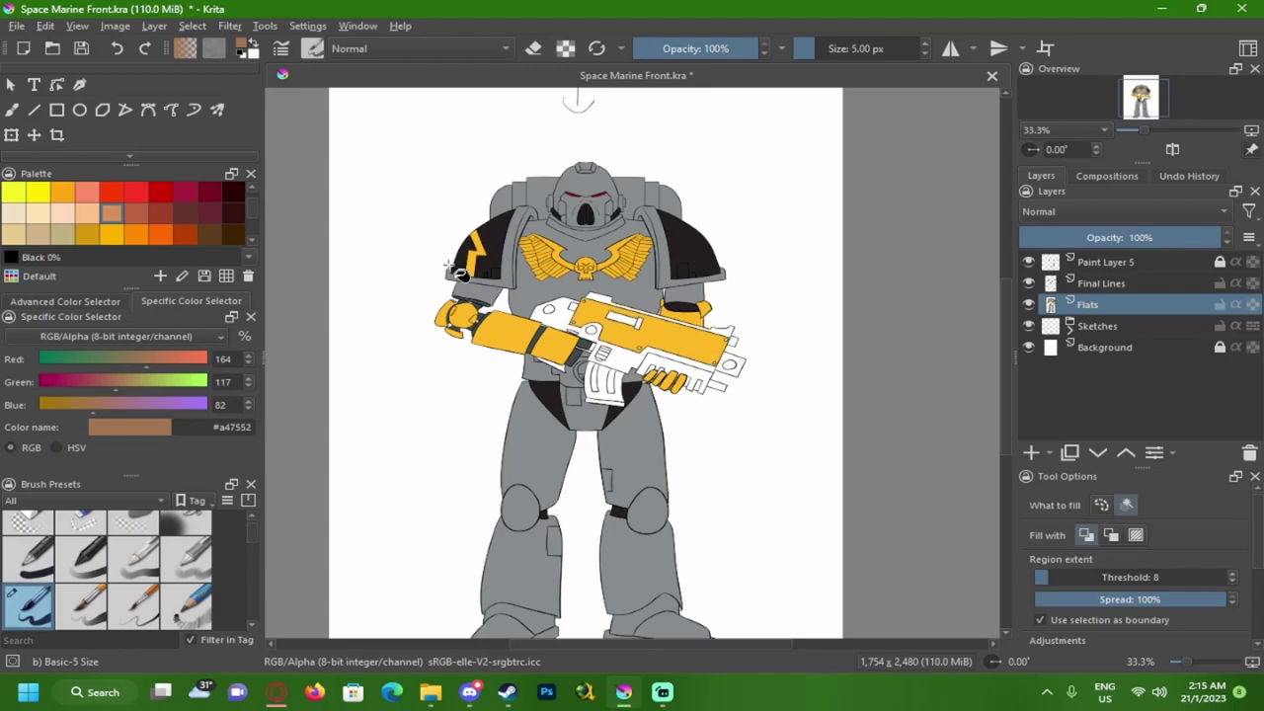
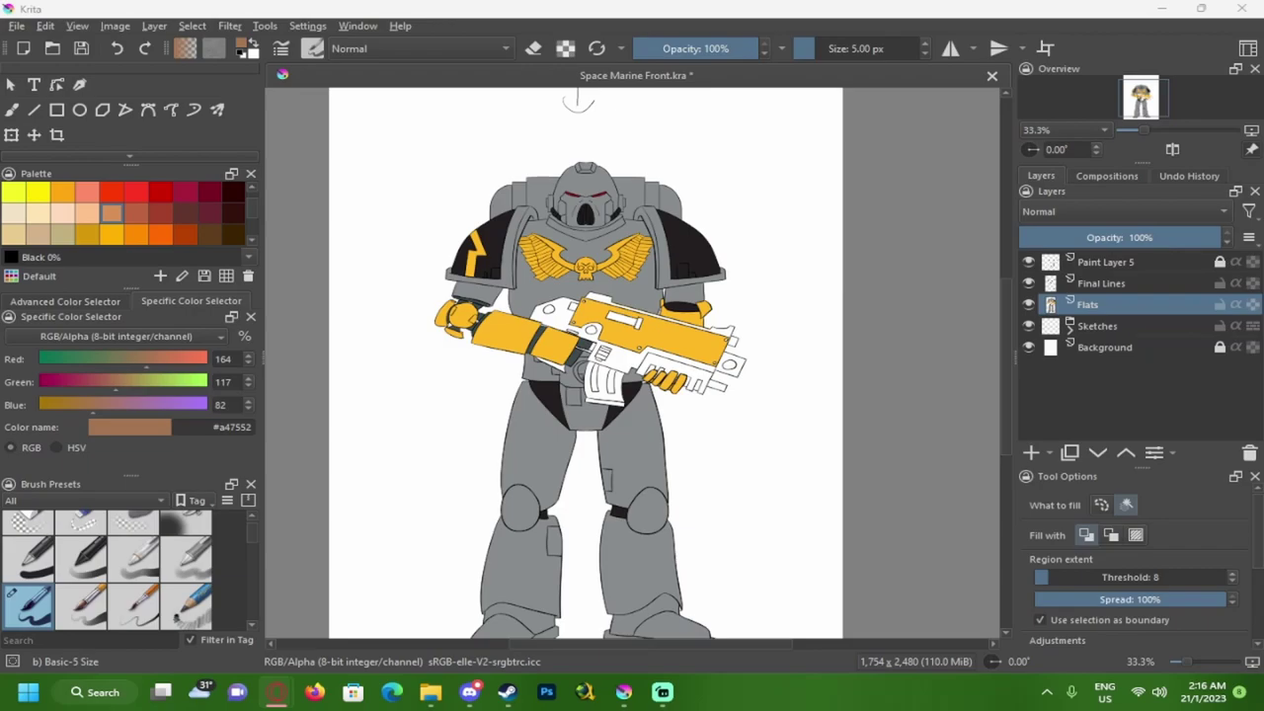
- Fill and brush over the thin white sliver beneath the gun's small slot with #3d4b4d
scroll(493, 212, up, 3)
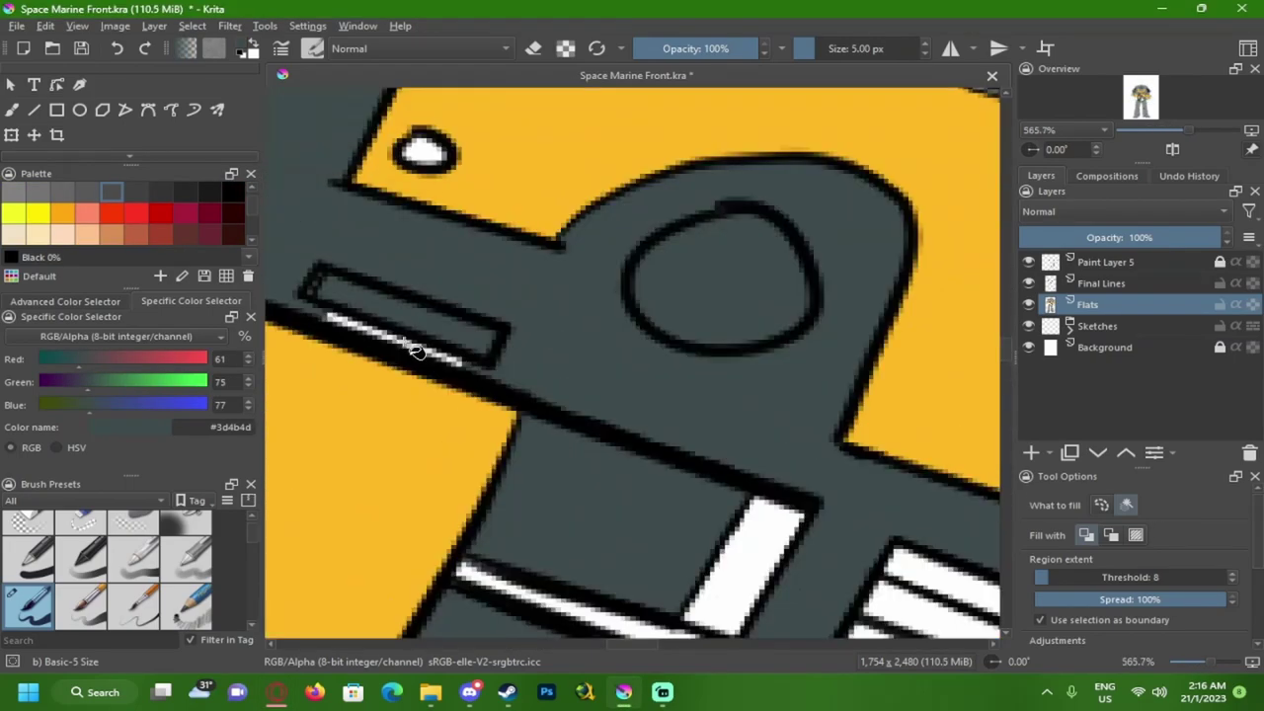
click(405, 343)
key(b)
drag(375, 331, 454, 364)
- Fill the narrow strip beside the wrist and the gun's vent slats with #3d4b4d
drag(691, 593, 588, 306)
key(f)
click(487, 326)
click(801, 390)
scroll(801, 435, down, 4)
scroll(699, 362, down, 3)
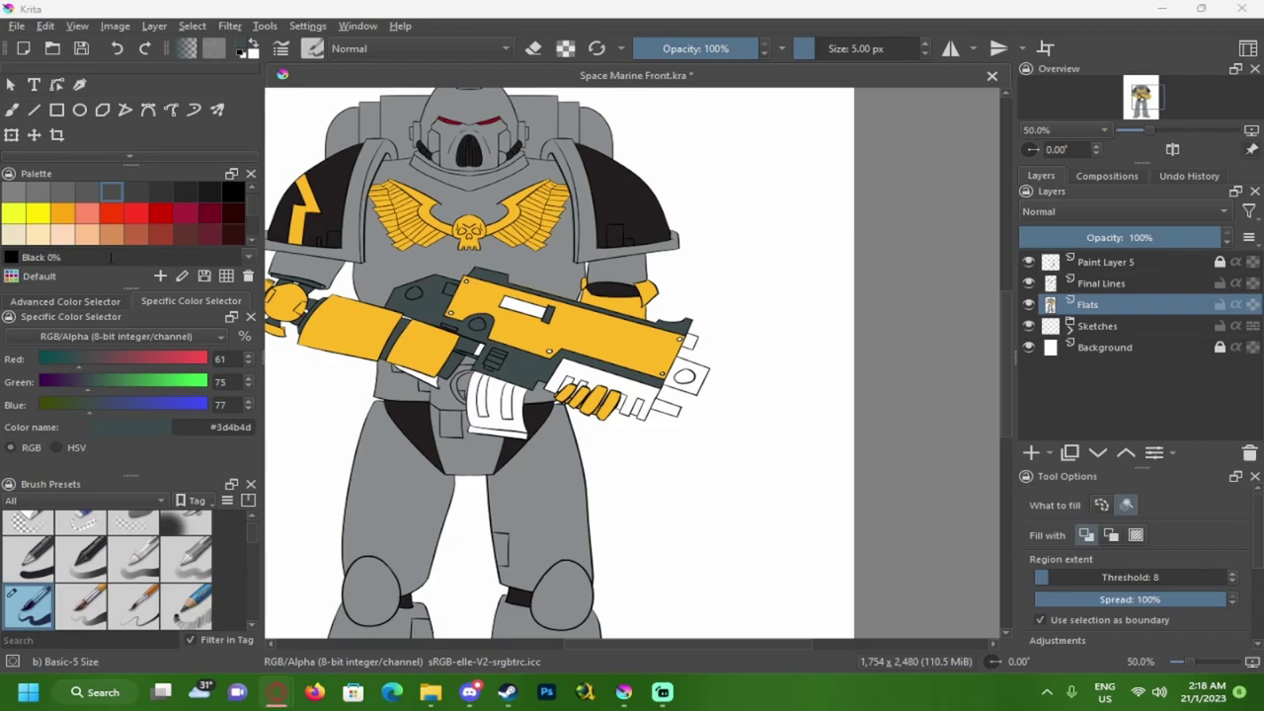
- Sample the armour grey and refill the gun's frame, round knob and small slot with #888d8f
ctrl+click(513, 257)
key(1)
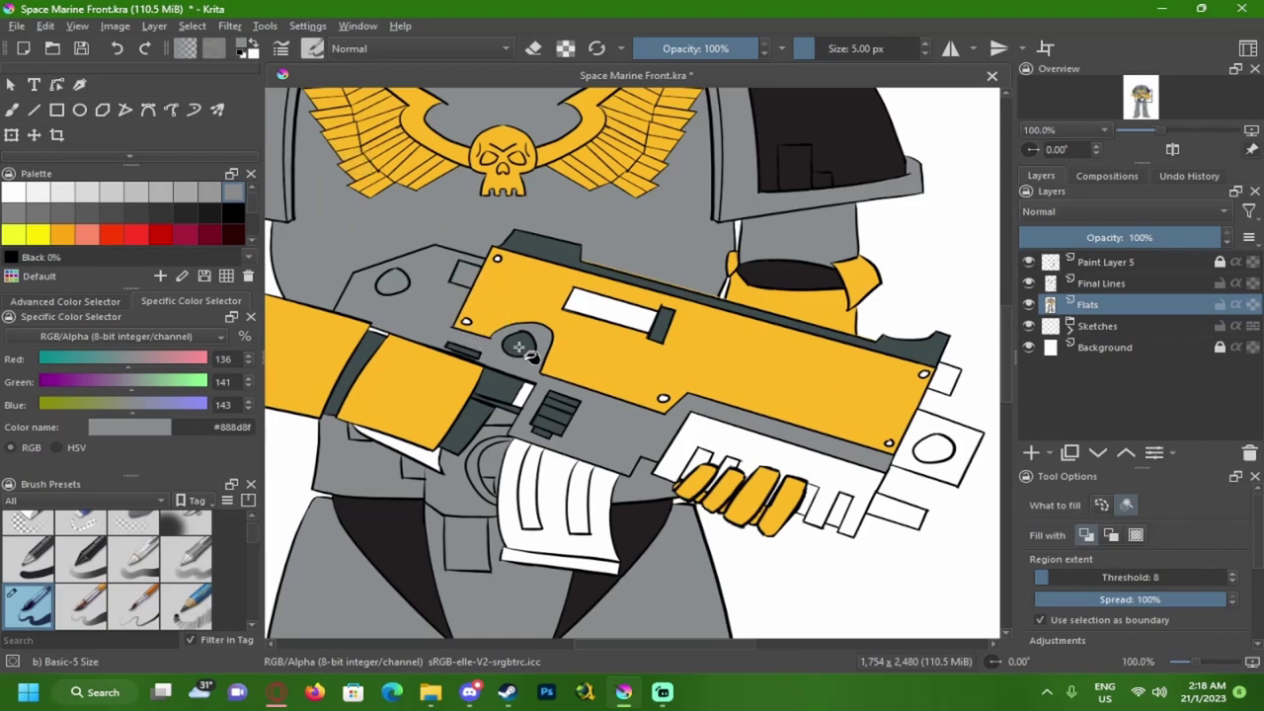
scroll(466, 367, up, 5)
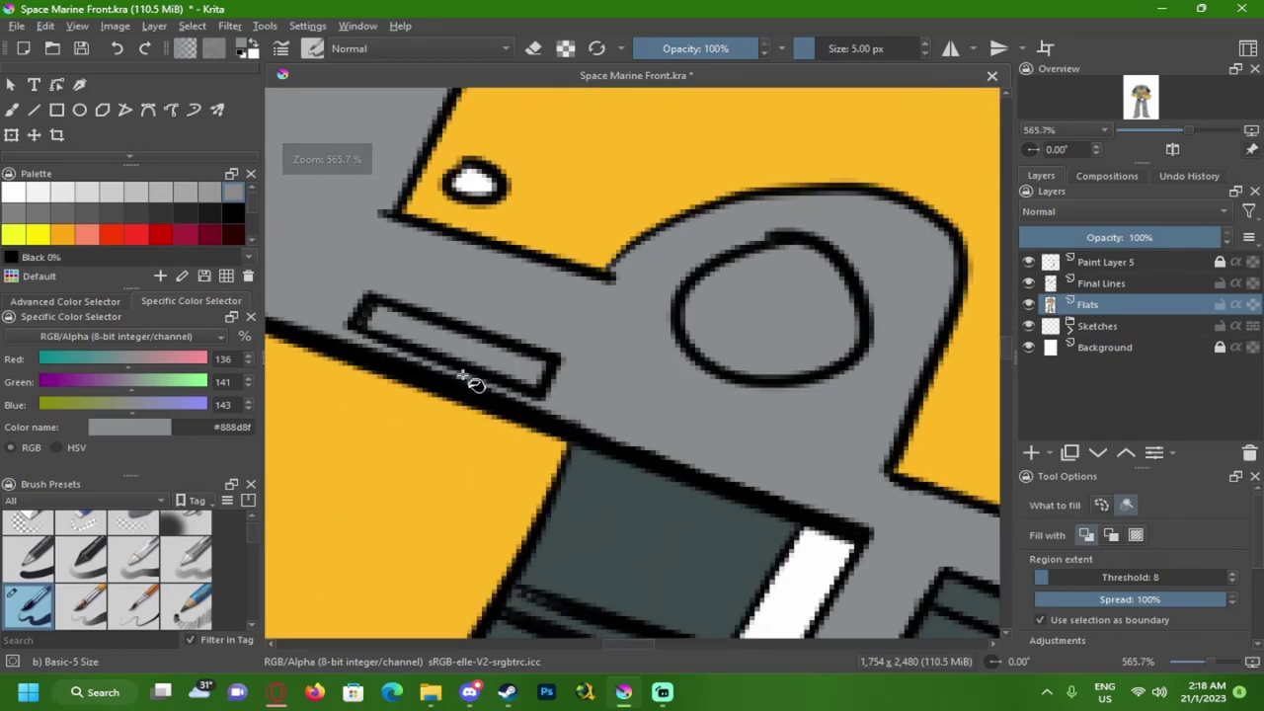
scroll(474, 385, down, 3)
key(ctrl+z)
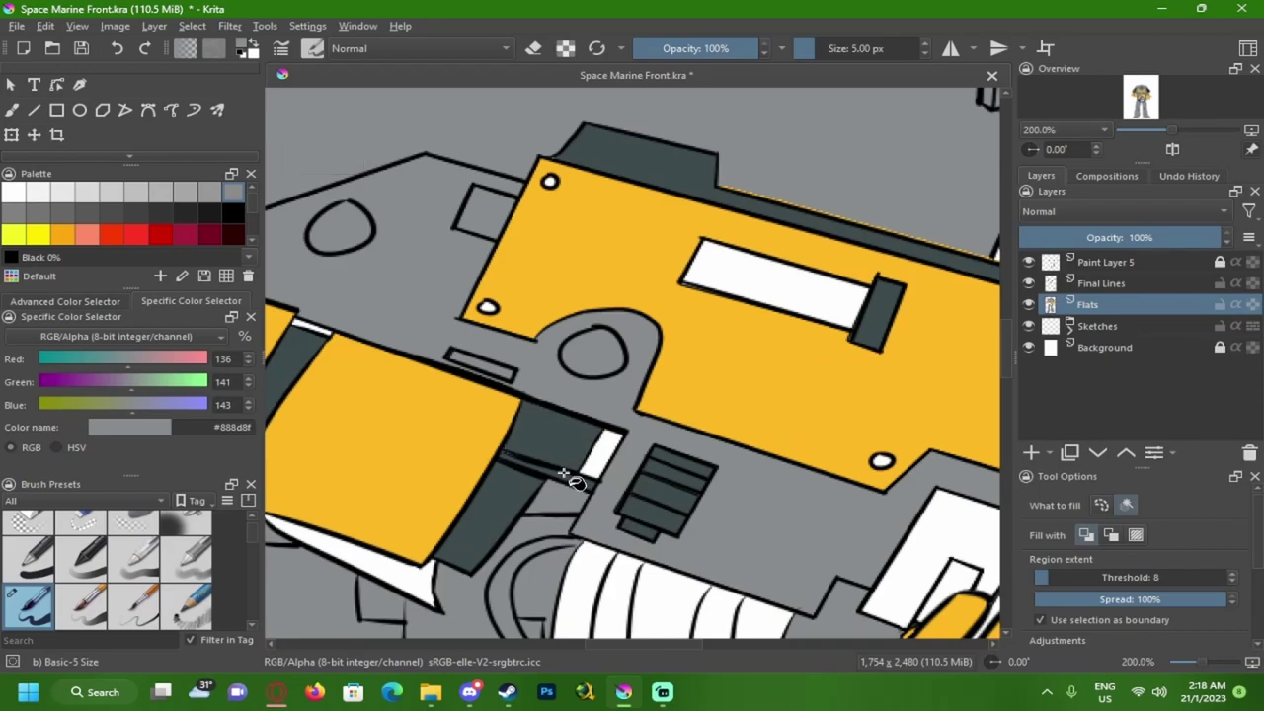
- Fill the narrow strip and the dark piece below the wrist with #888d8f
click(568, 478)
click(513, 498)
drag(479, 475, 561, 482)
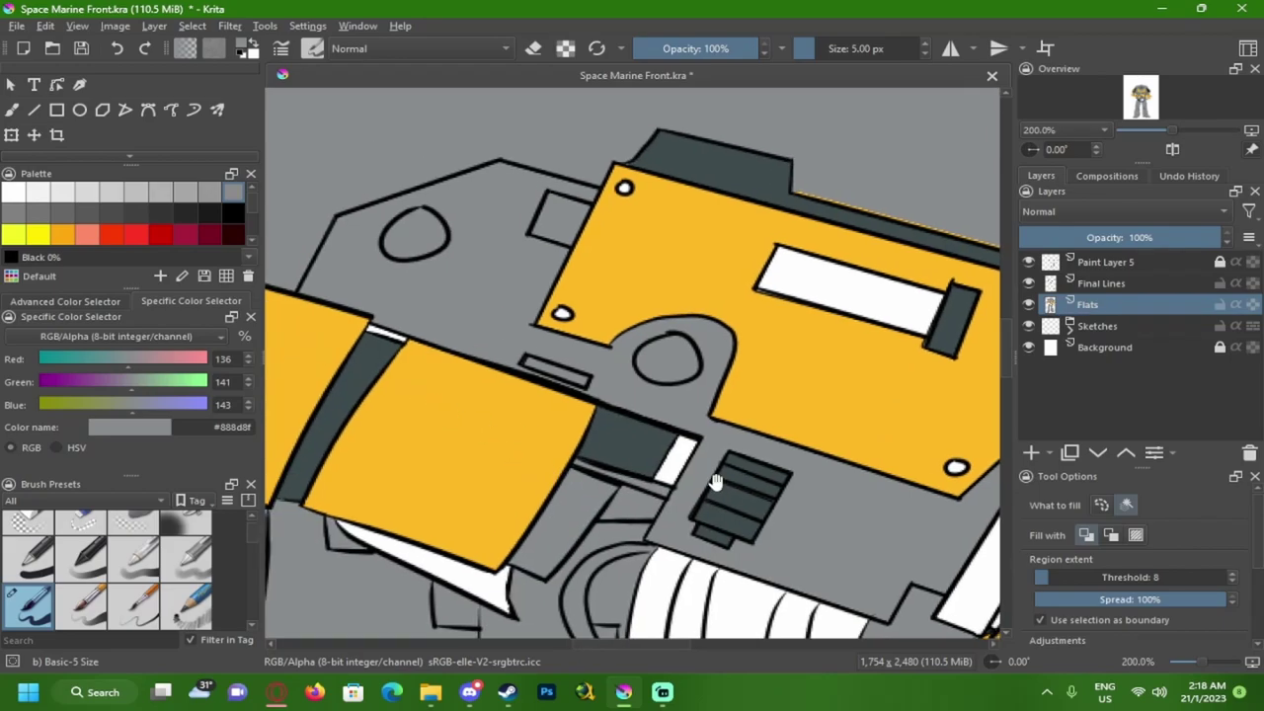
- Fill the gun's magazine, top rail, slot tab and muzzle block with the armour grey #888d8f
drag(730, 493, 622, 444)
key(ctrl+z)
click(388, 541)
scroll(385, 548, down, 3)
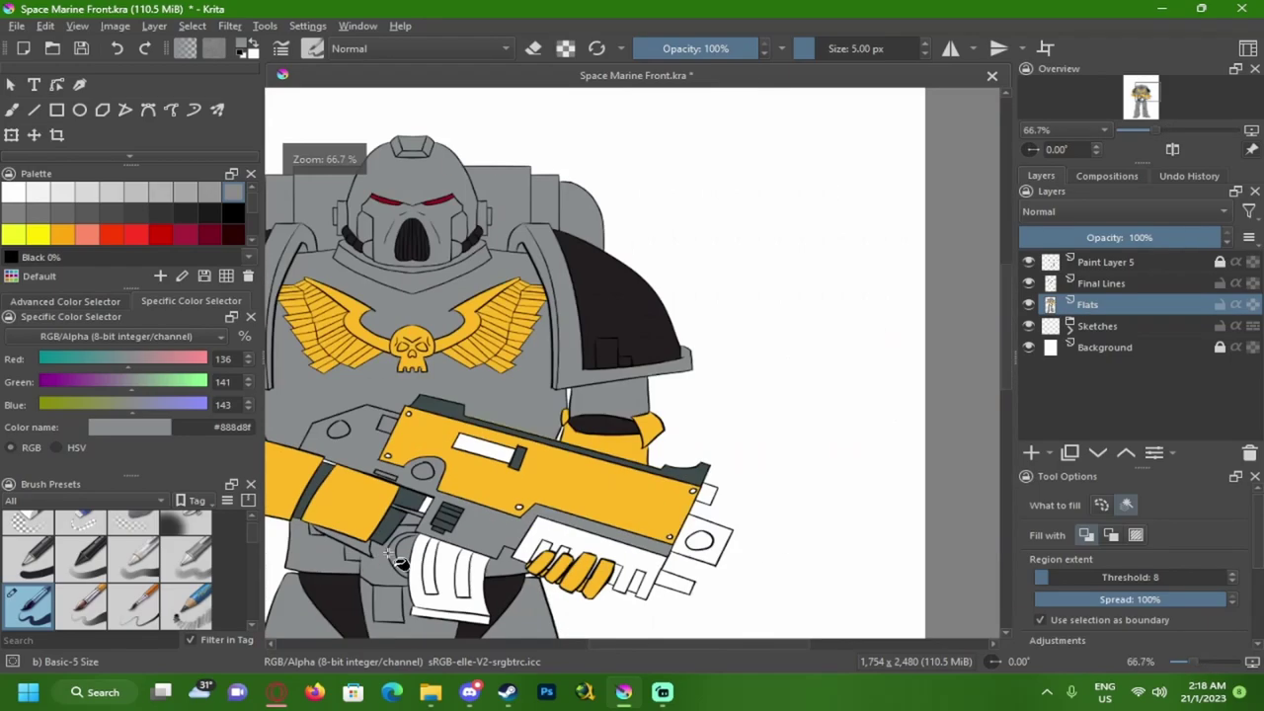
scroll(400, 546, up, 2)
drag(732, 522, 628, 445)
scroll(640, 456, down, 1)
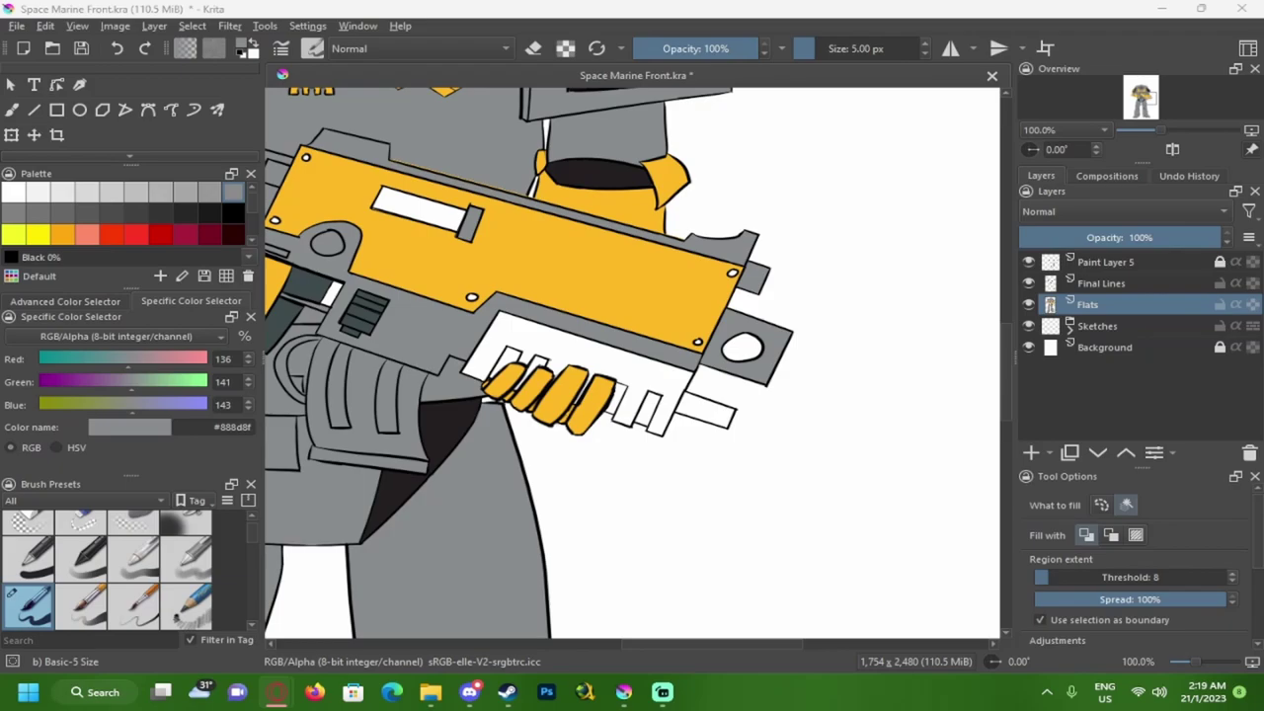
- Set the foreground colour to #33312d and fill the gun's main frame with it
drag(214, 428, 269, 427)
text(#33312D)
drag(394, 363, 485, 391)
click(517, 363)
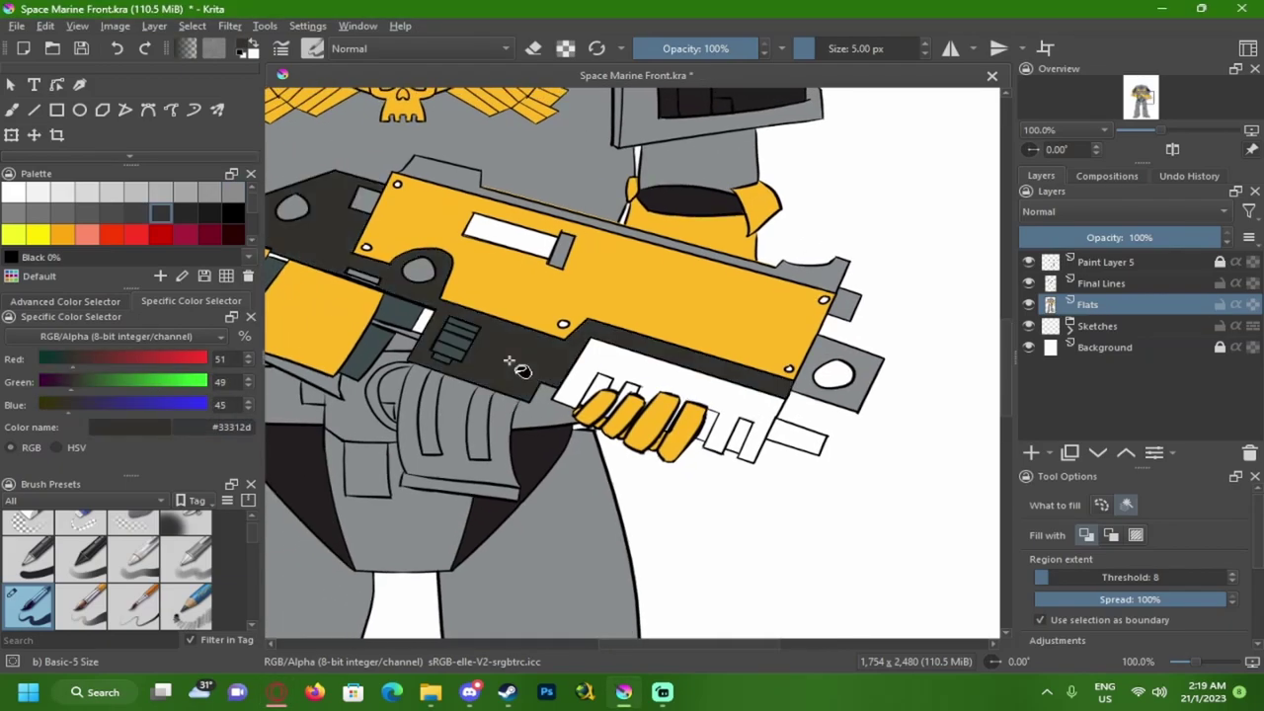
- Fill the gun's rear square panel, round knobs, small slot and the thin sliver beneath the slot with #33312d
scroll(449, 301, up, 3)
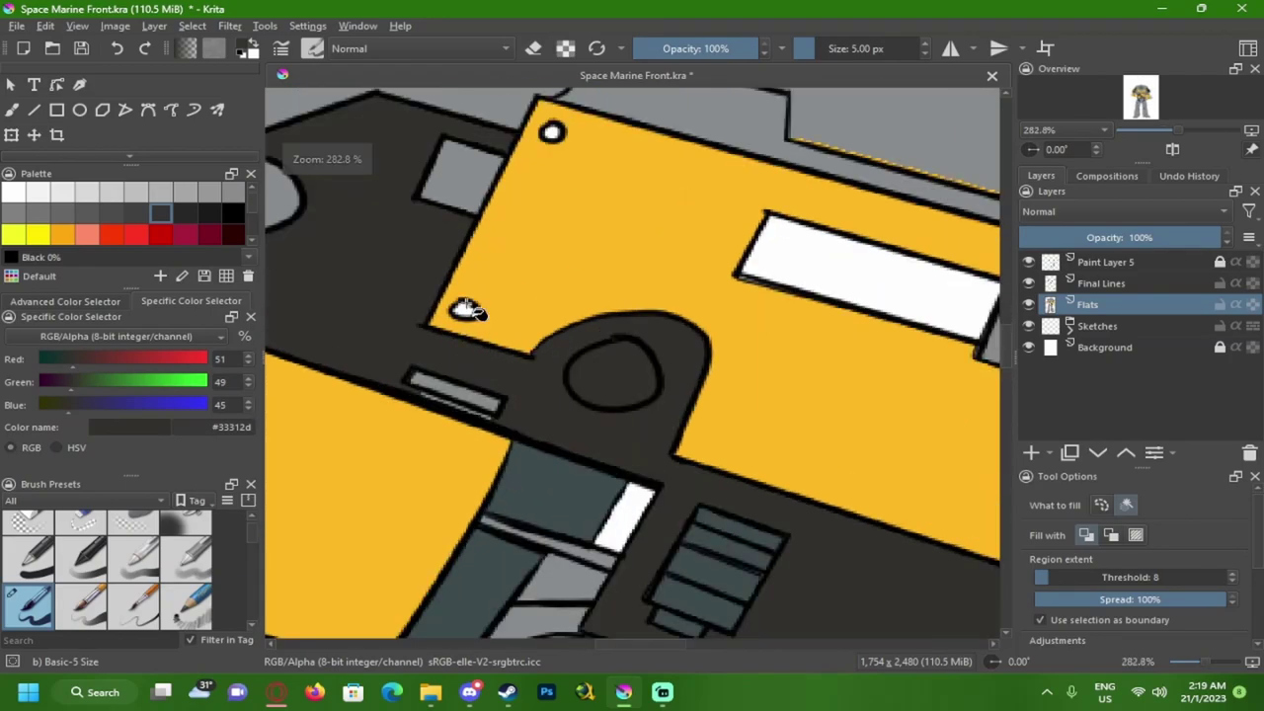
click(449, 201)
drag(290, 223, 339, 250)
click(312, 237)
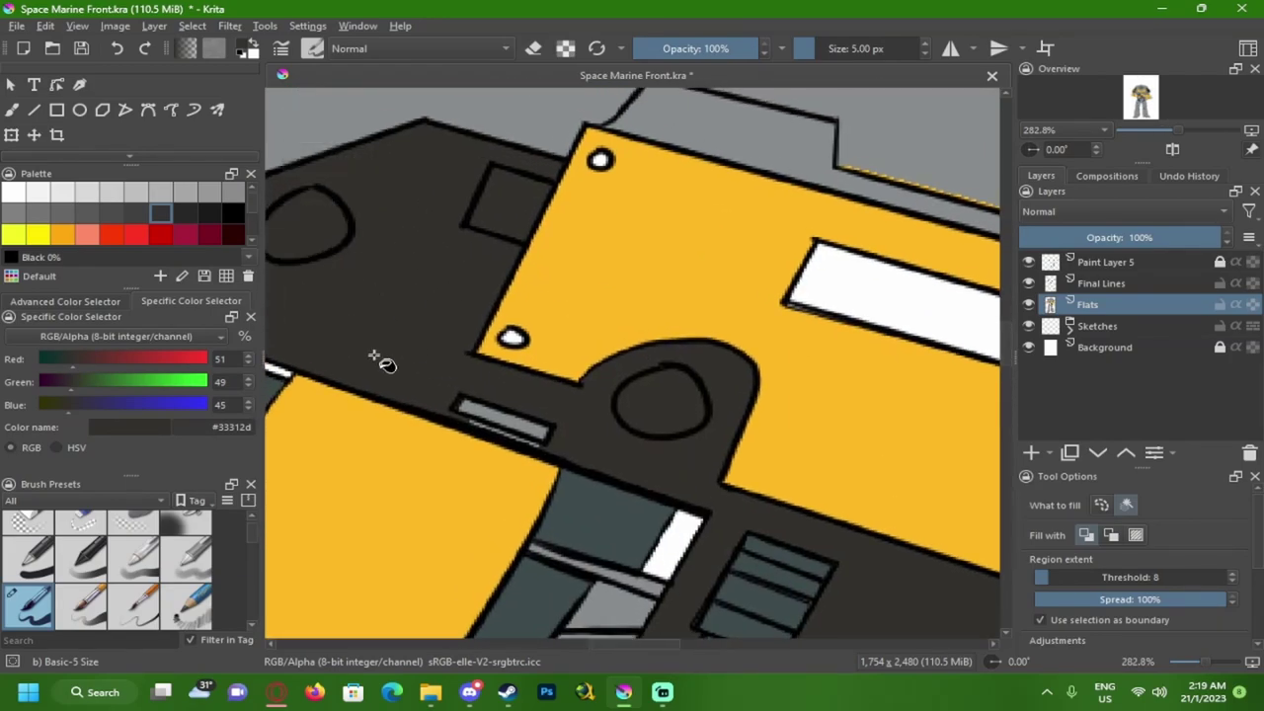
click(489, 425)
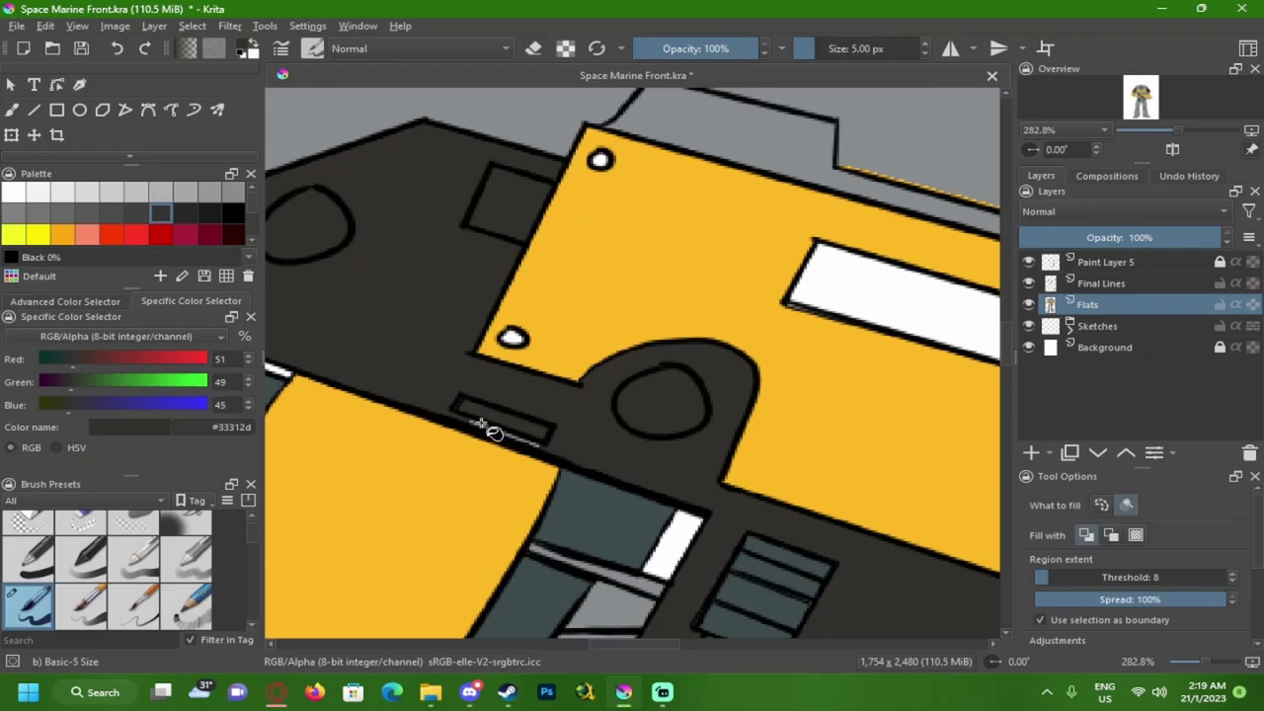
click(501, 434)
click(509, 435)
click(513, 438)
scroll(513, 437, up, 1)
scroll(326, 444, down, 2)
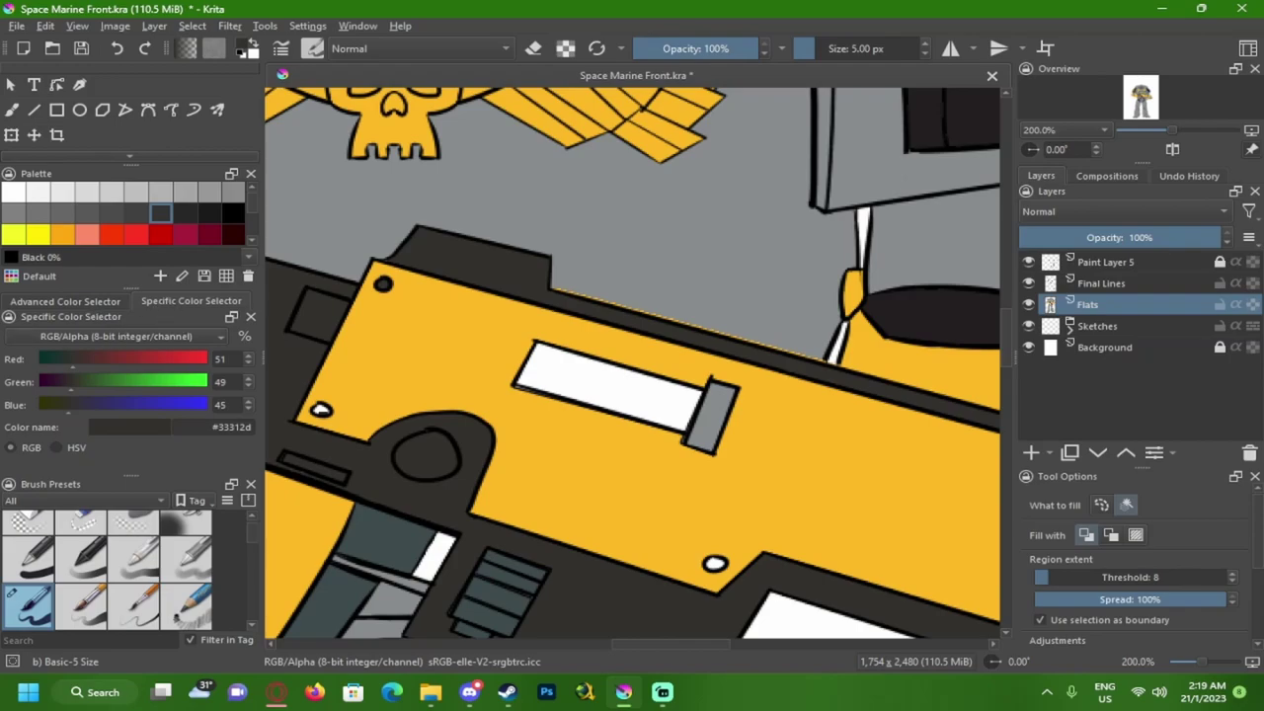
- Undo the #33312d fills on the gun's rail, frame, knobs and slot tab
scroll(697, 283, down, 4)
scroll(691, 292, up, 4)
scroll(686, 301, down, 4)
scroll(686, 301, up, 1)
scroll(696, 296, down, 1)
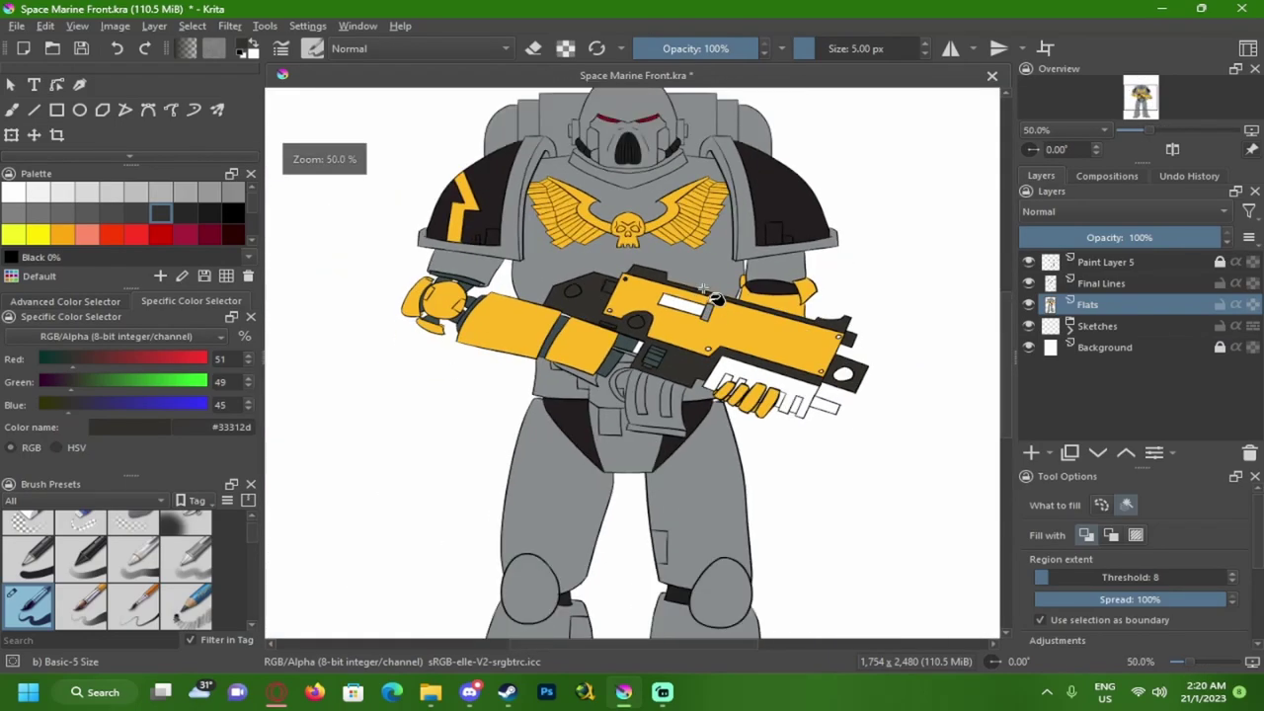
scroll(716, 298, up, 2)
click(726, 302)
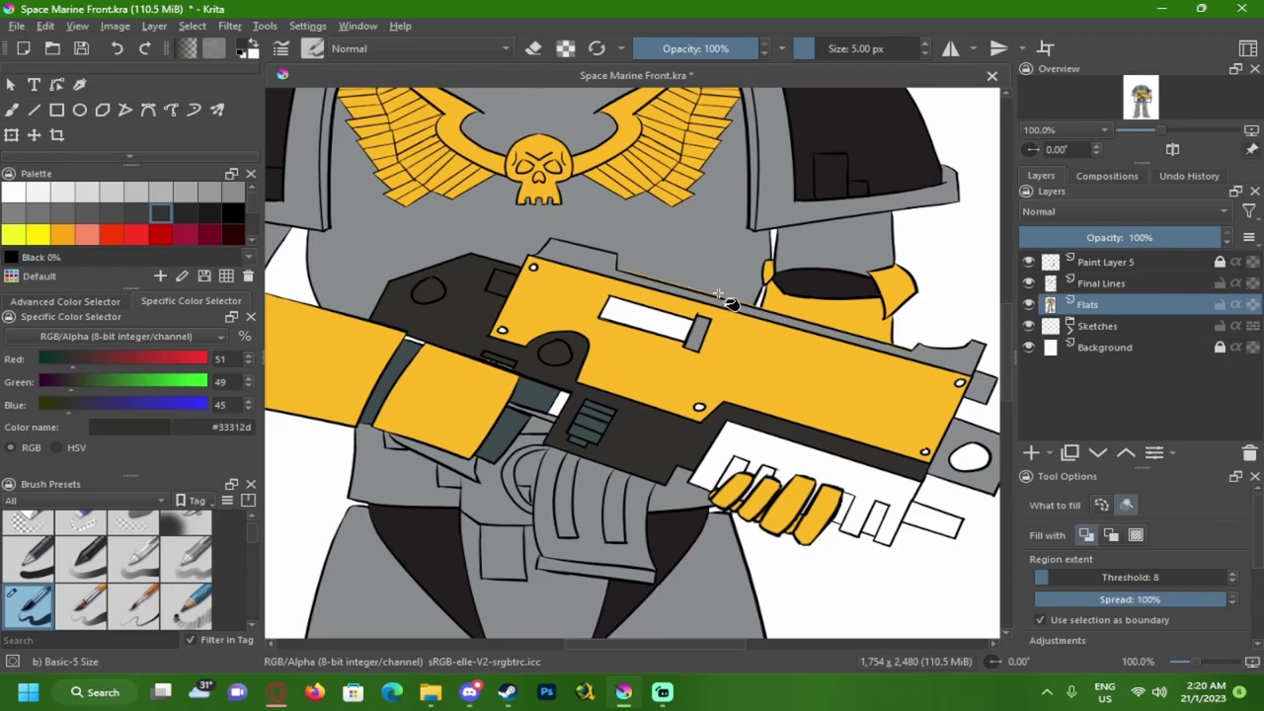
click(707, 323)
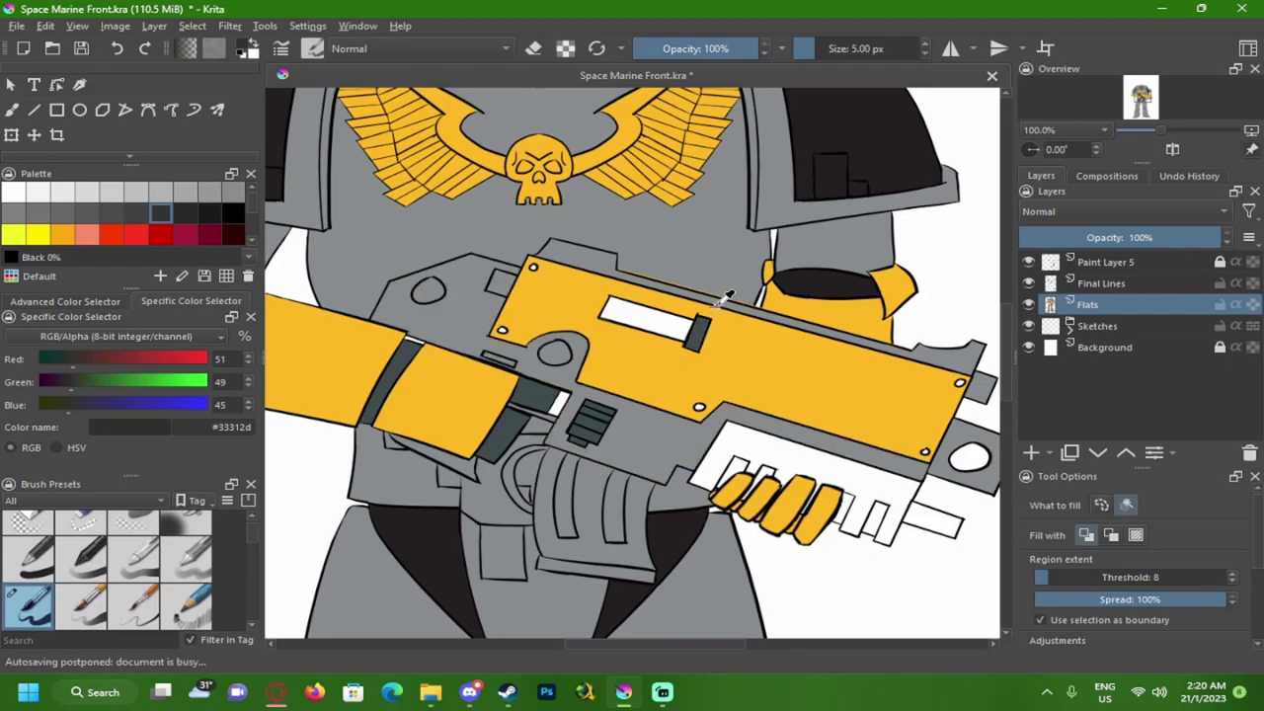
key(ctrl+z)
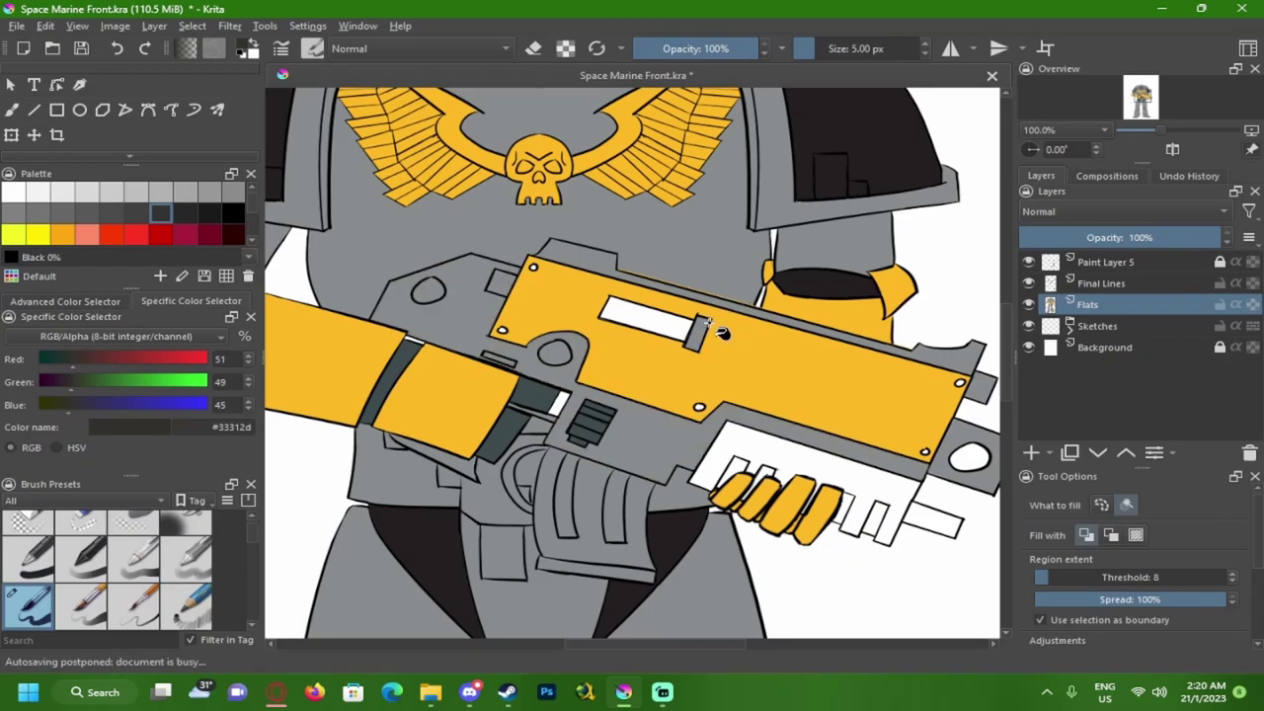
- Fill the gun's foregrip and the ridges around the gripping fingers with #33312d
click(798, 460)
scroll(593, 316, up, 2)
click(549, 483)
click(601, 508)
scroll(597, 506, up, 2)
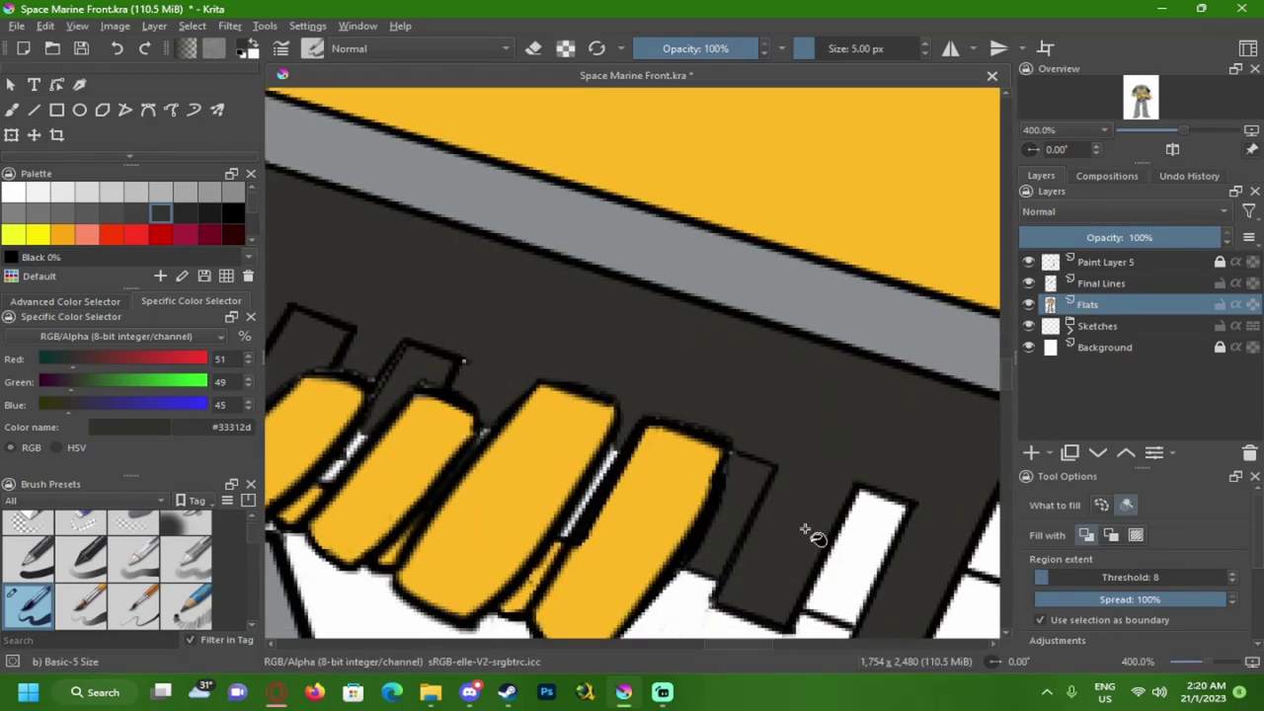
click(737, 489)
- Brush over the white slivers between the gripping fingers with #33312d, and sample #fdb825 from the glove
scroll(736, 489, up, 2)
key(b)
drag(575, 197, 549, 219)
drag(326, 227, 533, 219)
mouse_move(533, 219)
mouse_down()
mouse_move(461, 292)
mouse_move(493, 263)
mouse_up()
drag(632, 114, 603, 206)
ctrl+click(539, 213)
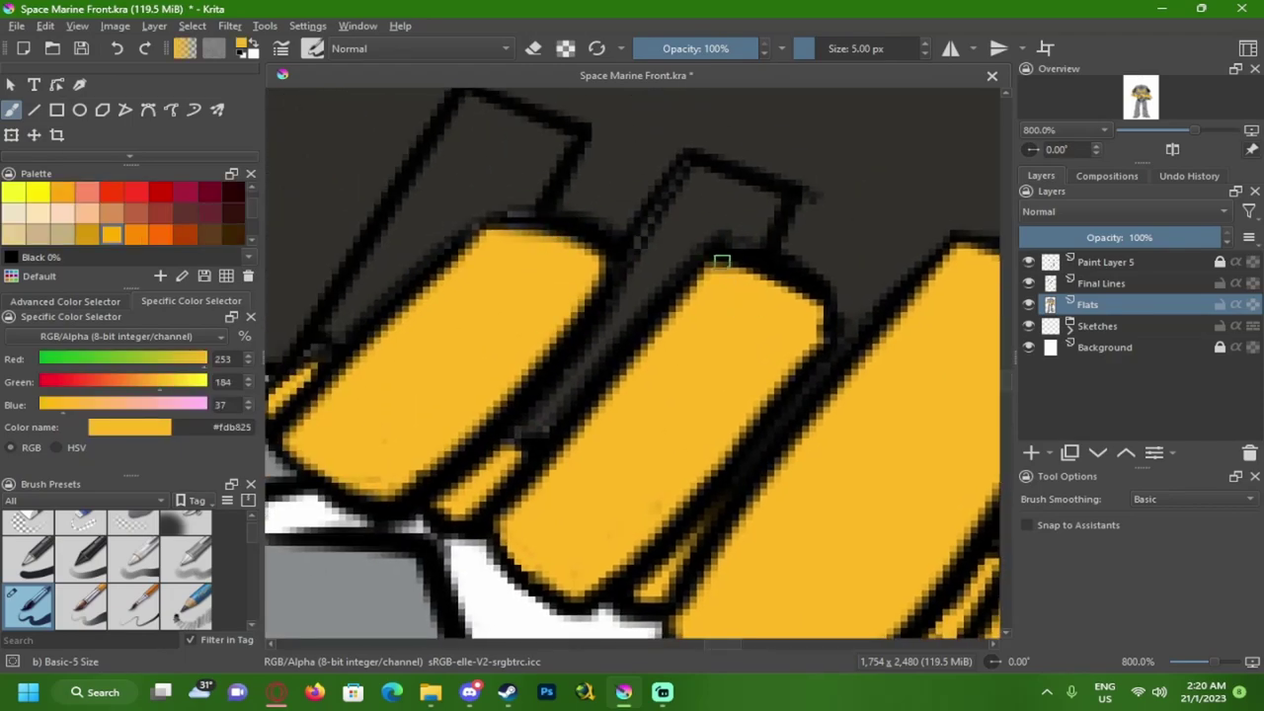
- Fill the gun's vent slats beside the wrist with #888d8f
scroll(718, 263, down, 6)
scroll(553, 365, up, 1)
key(f)
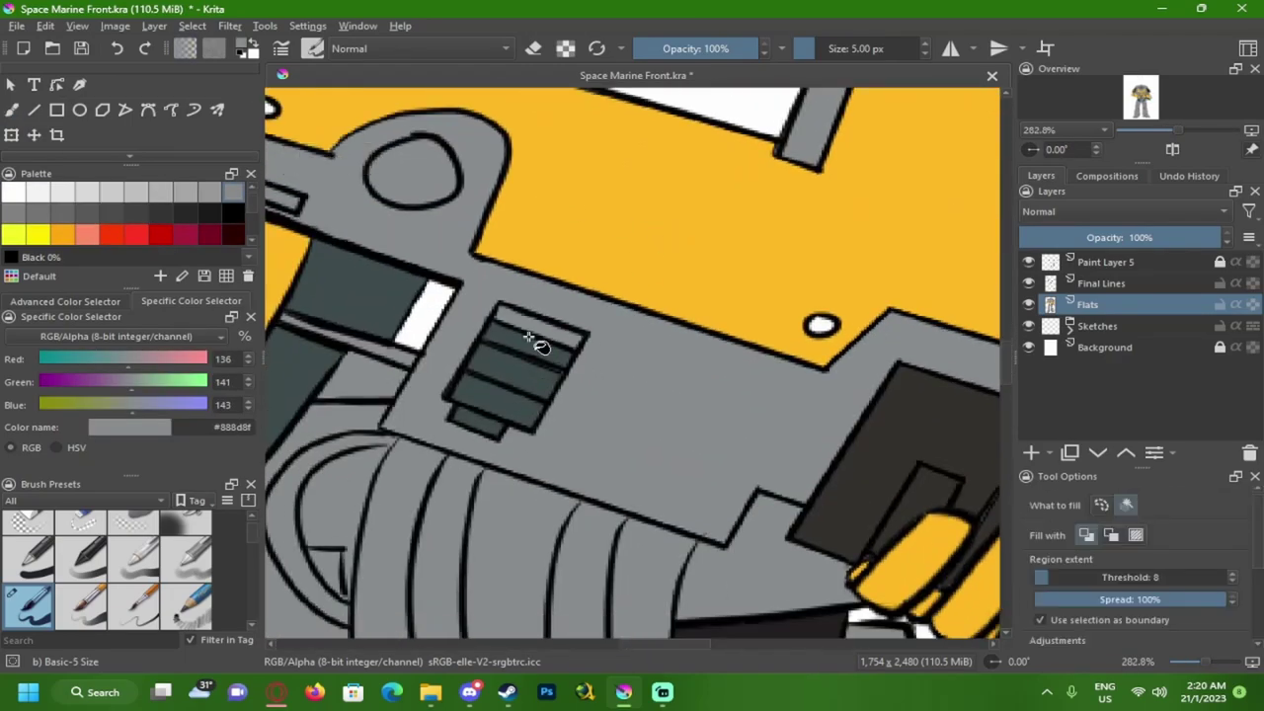
click(530, 323)
drag(470, 91, 722, 290)
click(519, 316)
- Fill the small round screws on the gun's yellow casing with #888d8f
click(609, 138)
drag(740, 214, 265, 244)
click(587, 564)
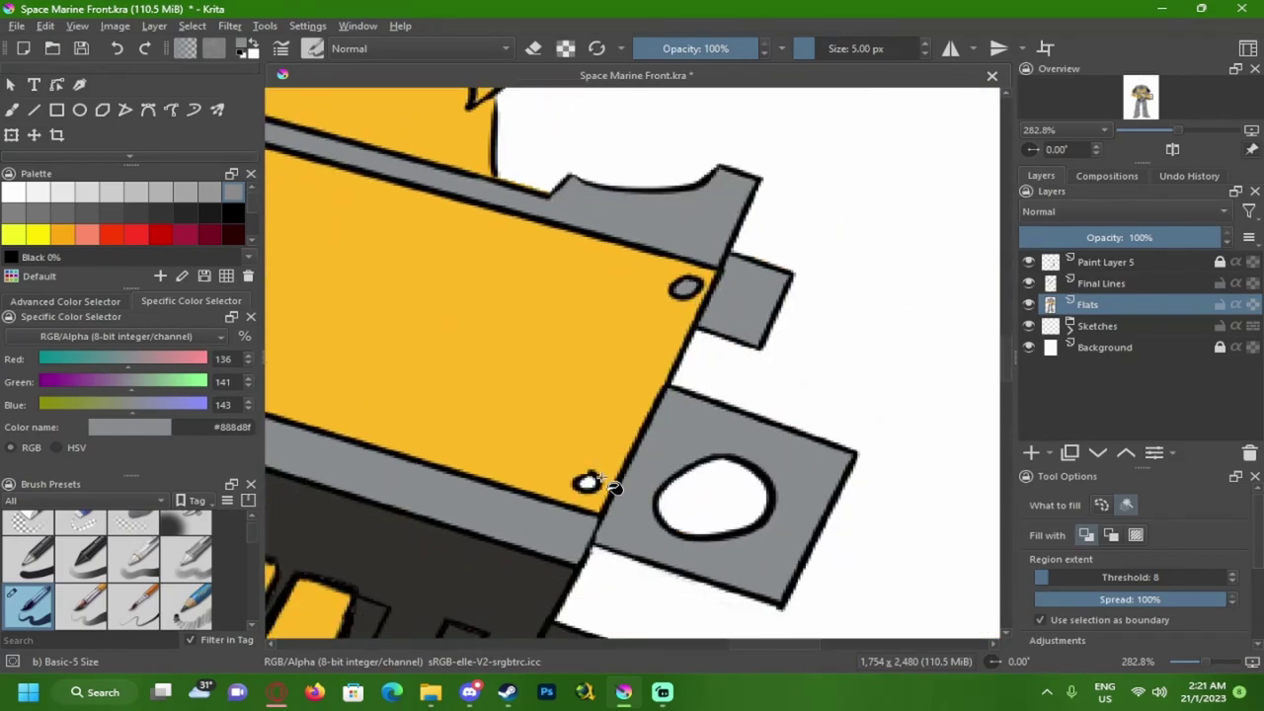
scroll(622, 336, down, 6)
scroll(617, 383, up, 3)
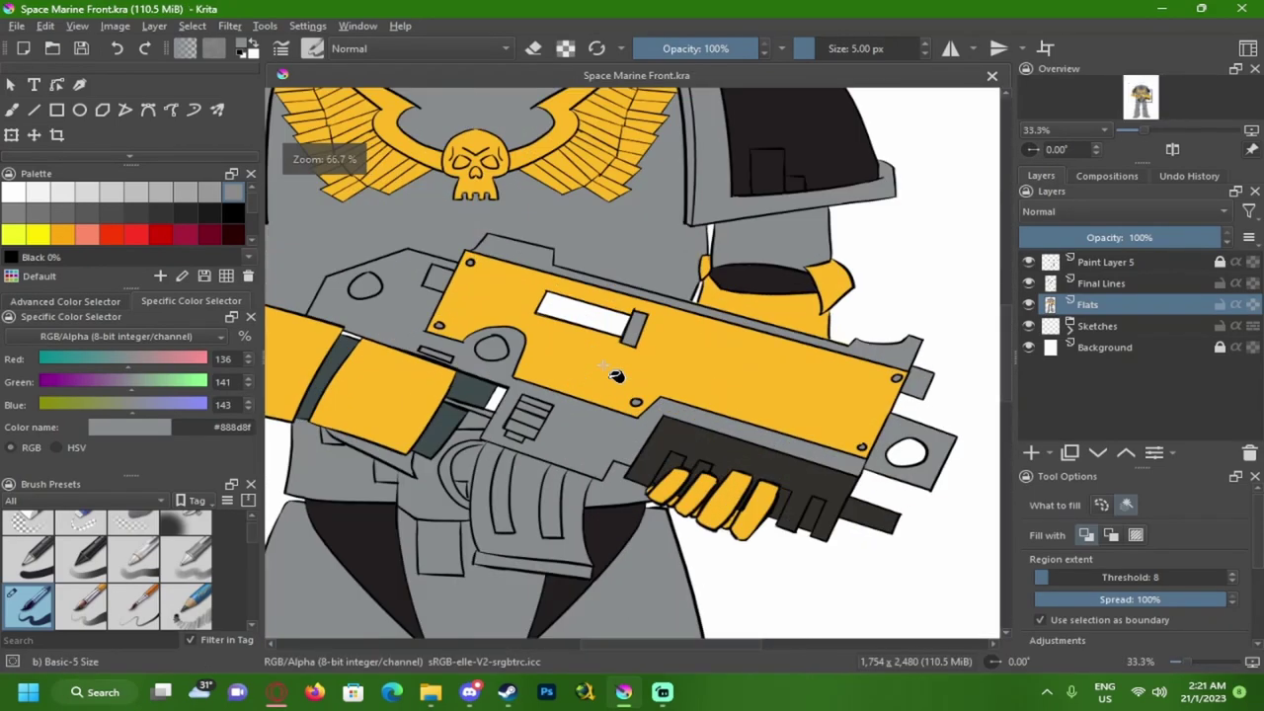
- Sample #231f20 from the shoulder pad and fill the white slot window in the gun's casing
ctrl+click(768, 120)
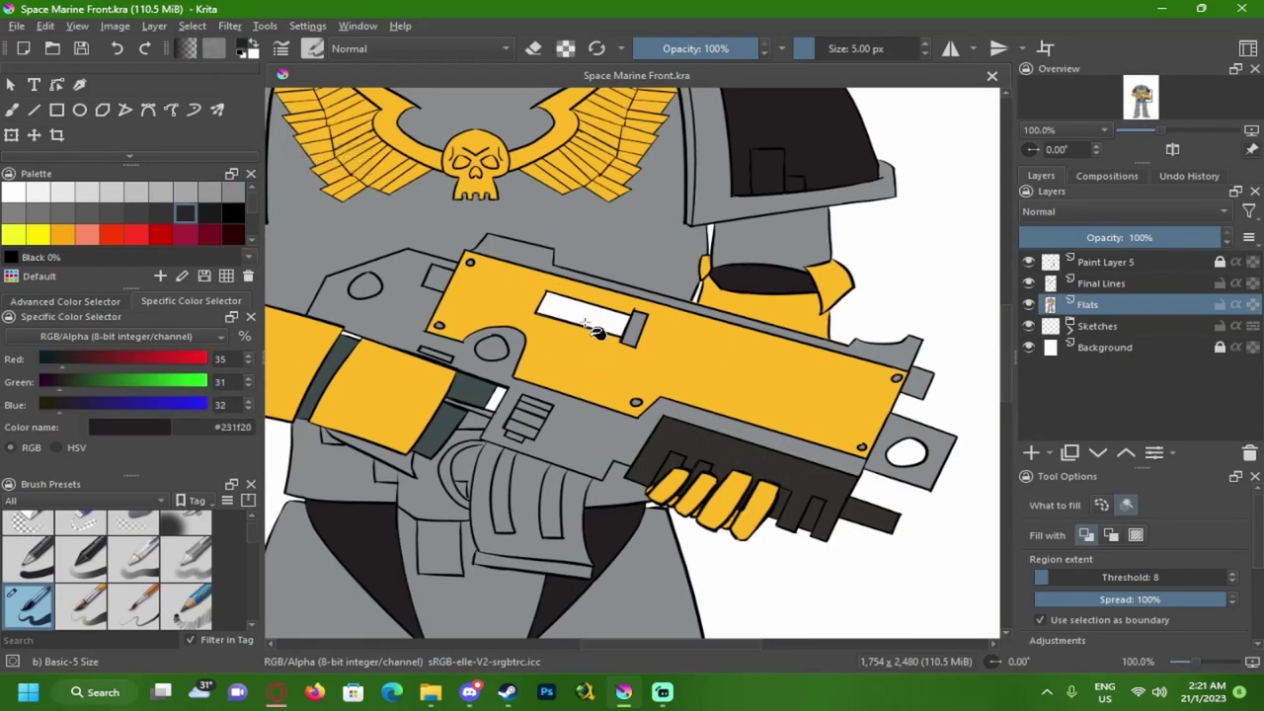
click(583, 319)
scroll(697, 297, down, 2)
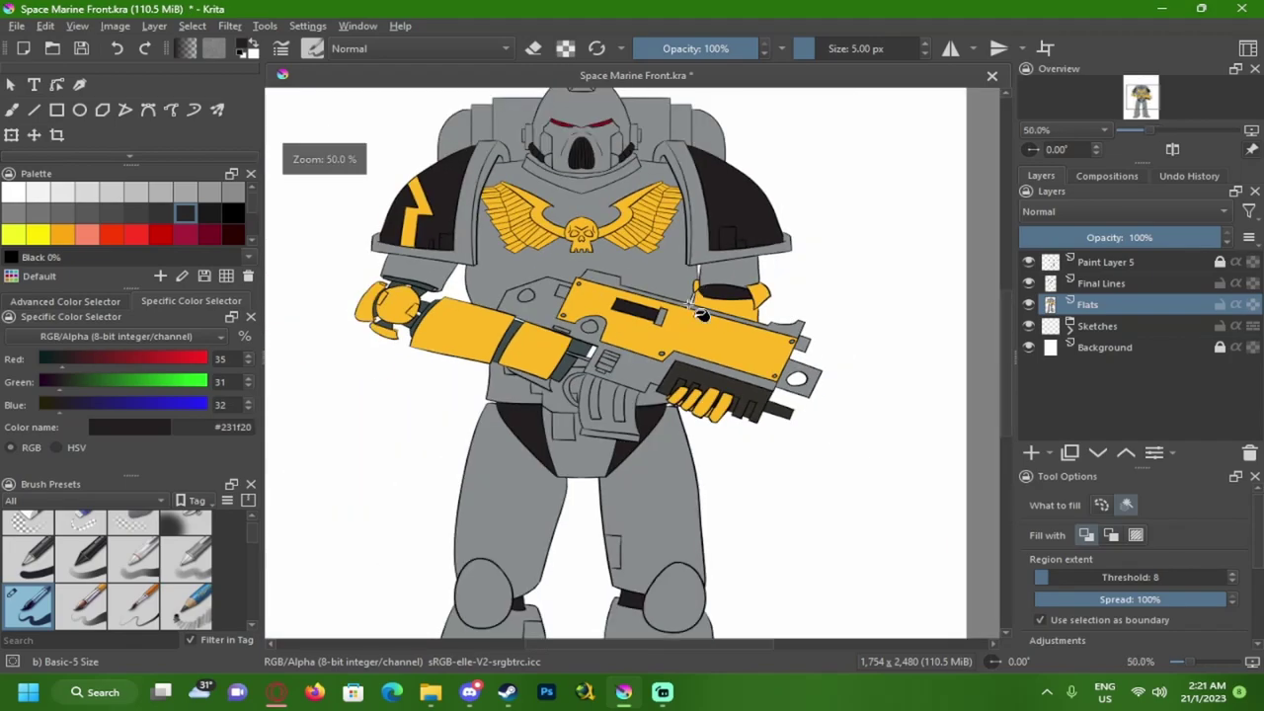
- Sample the casing's #fdb825 and touch up the pale sliver along the slot window's lower corner
scroll(612, 301, up, 8)
ctrl+click(579, 303)
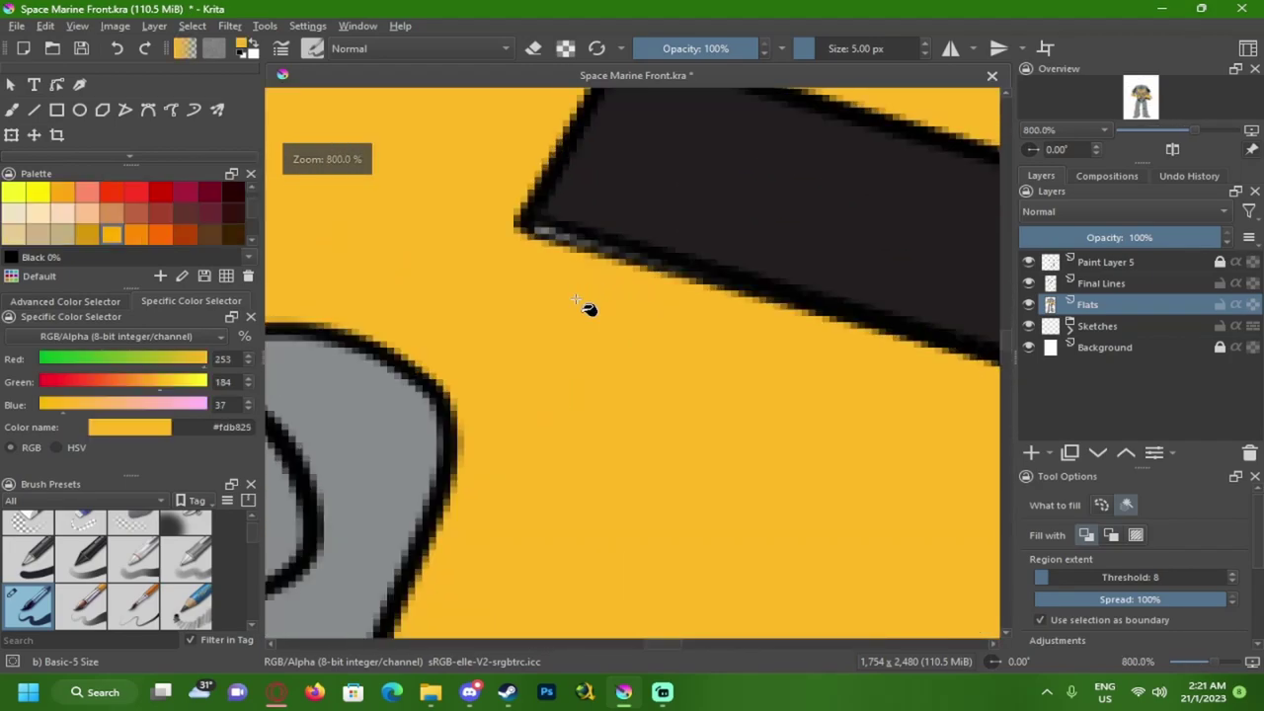
click(550, 230)
key(ctrl+z)
click(545, 235)
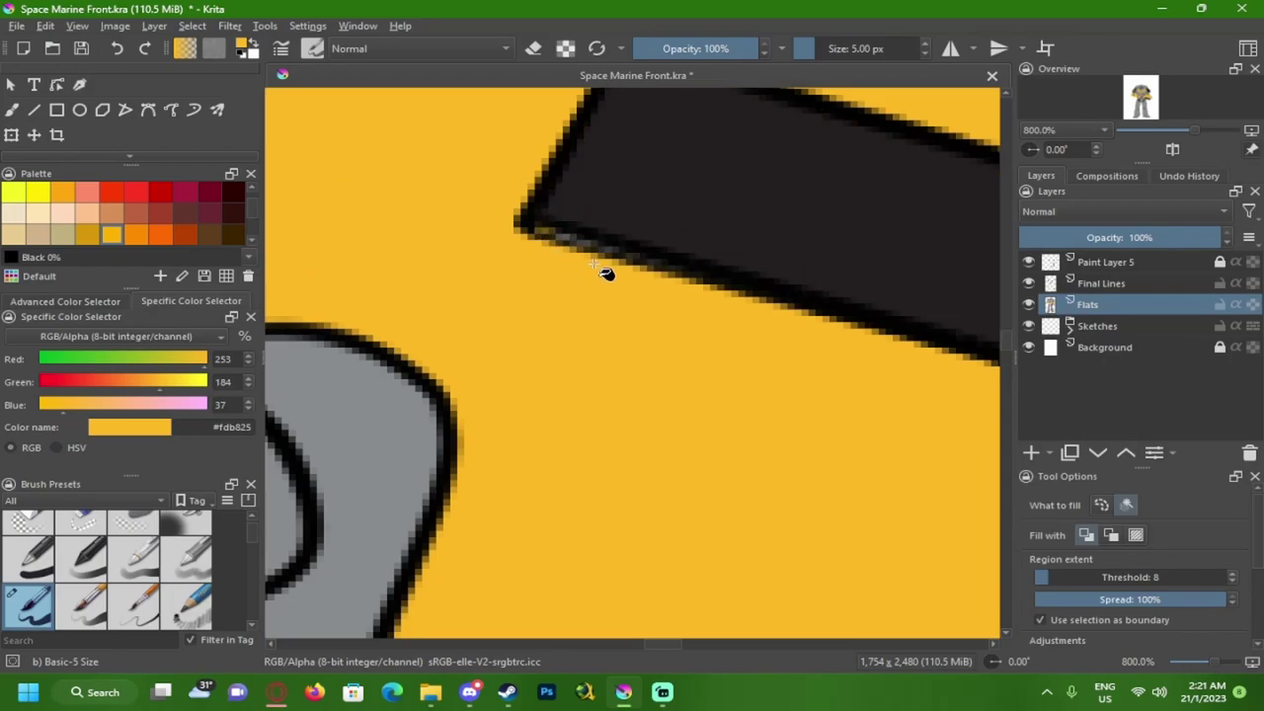
key(b)
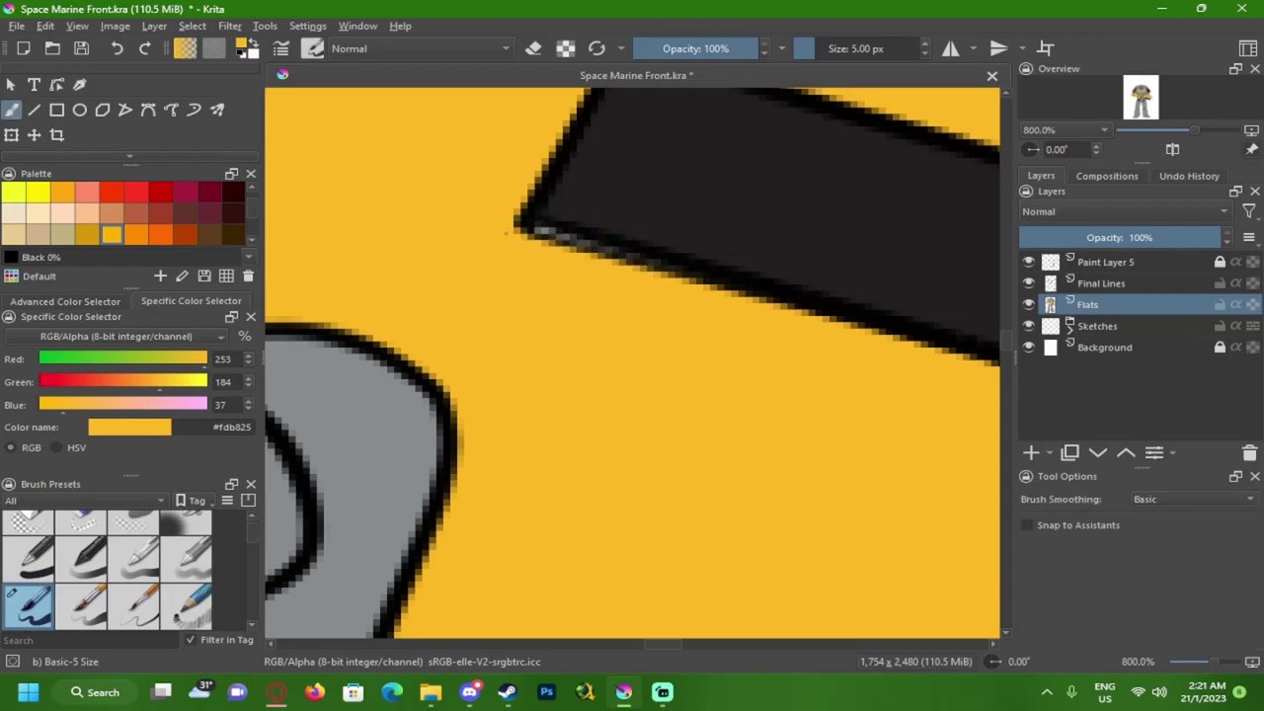
scroll(656, 280, down, 7)
drag(675, 369, 677, 392)
scroll(681, 380, down, 3)
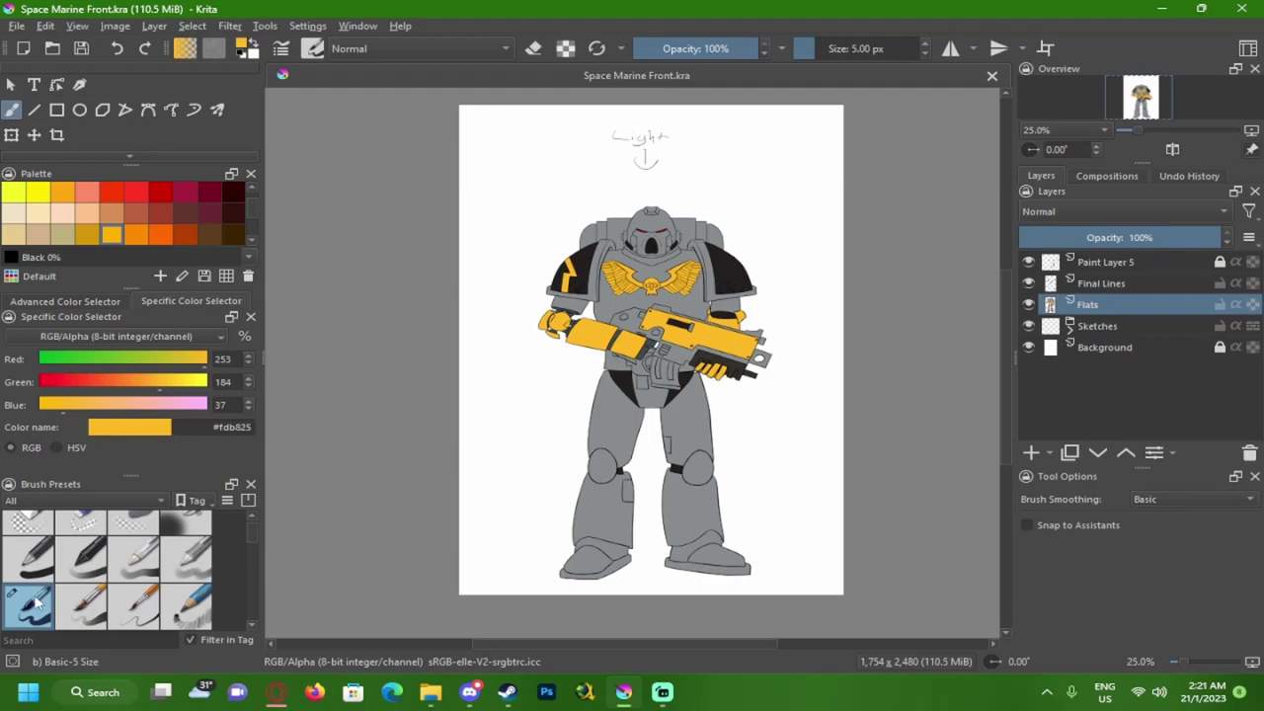
- Lock the Flats layer and add a new paint layer above it named "shadow ref"
key(alt+Tab)
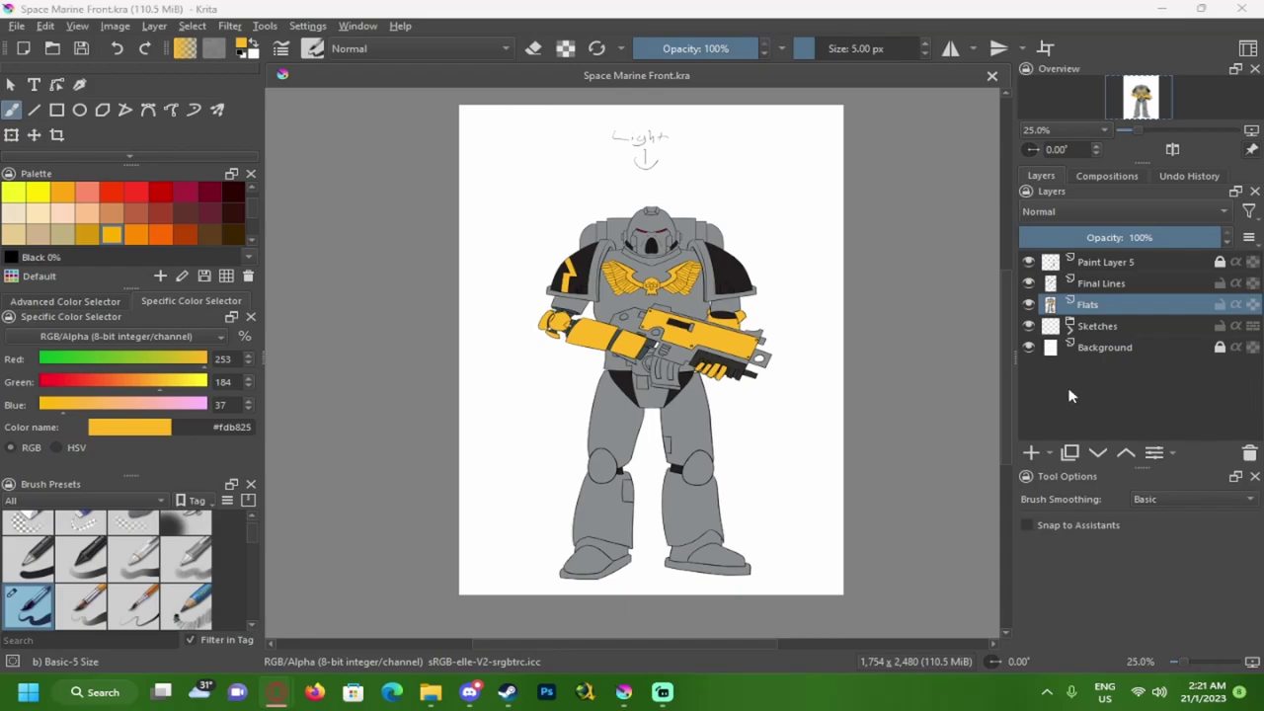
click(1220, 305)
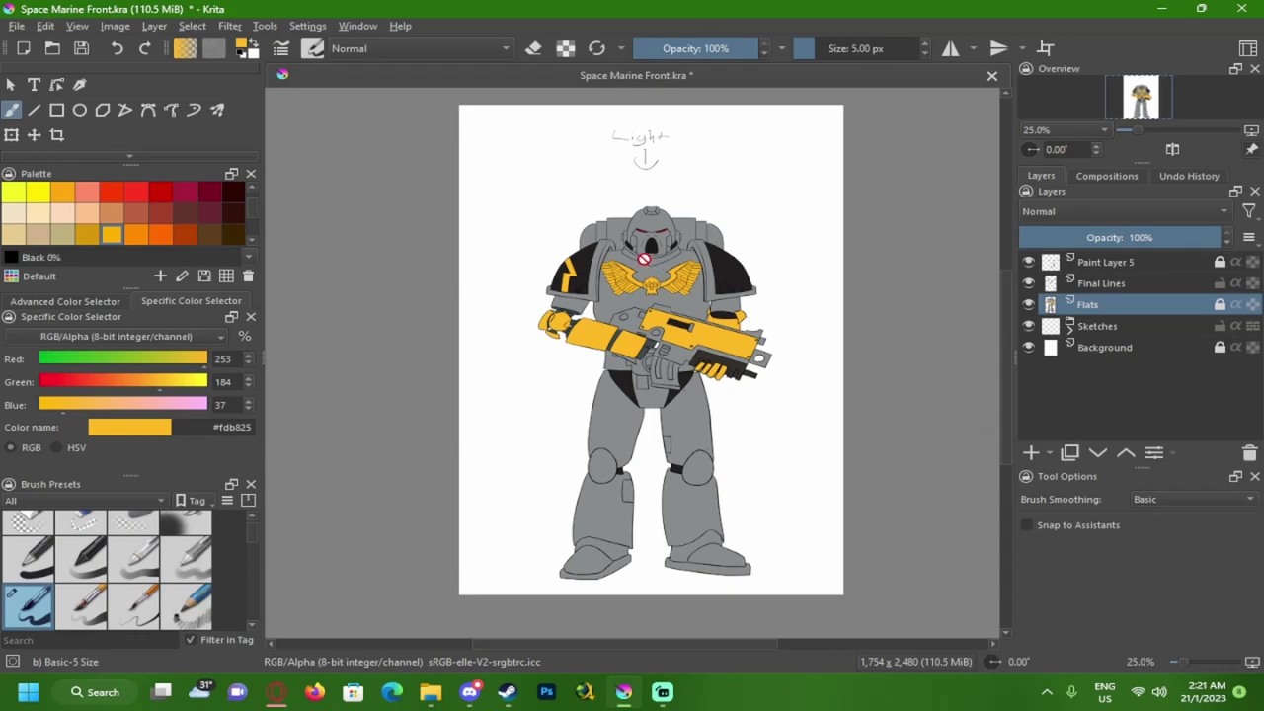
click(1031, 453)
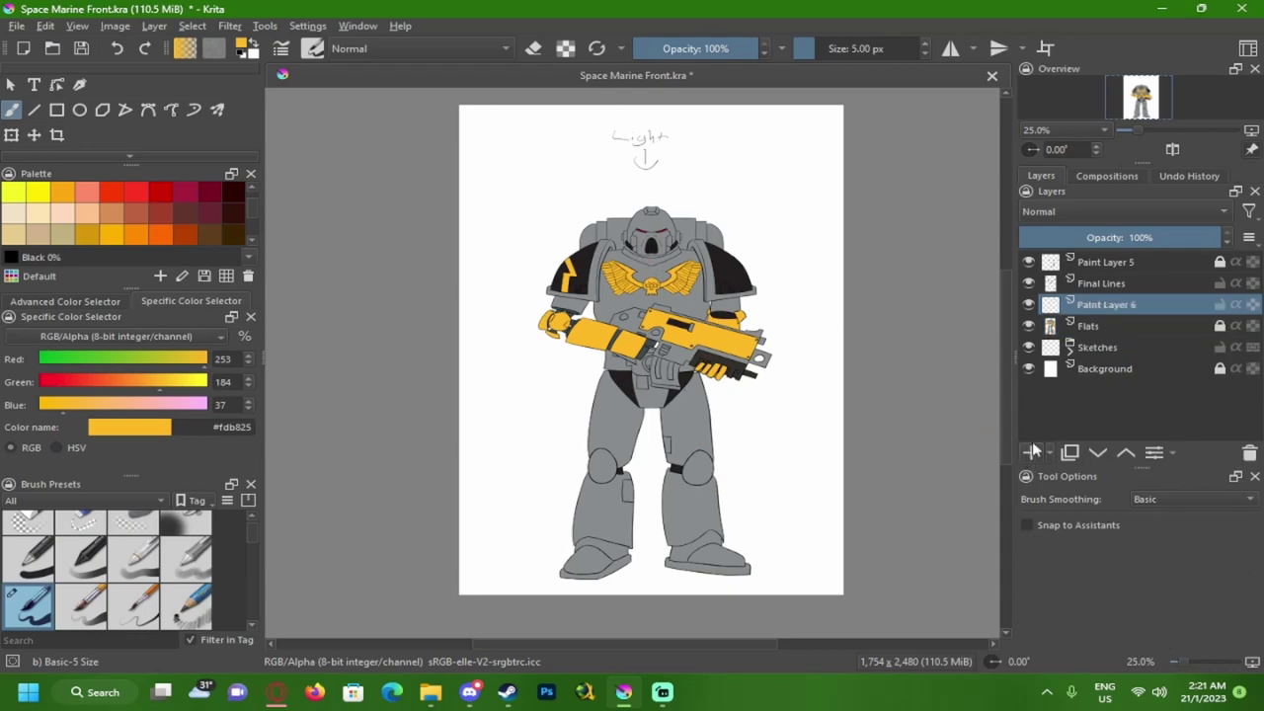
double_click(1105, 305)
text(shadow ref)
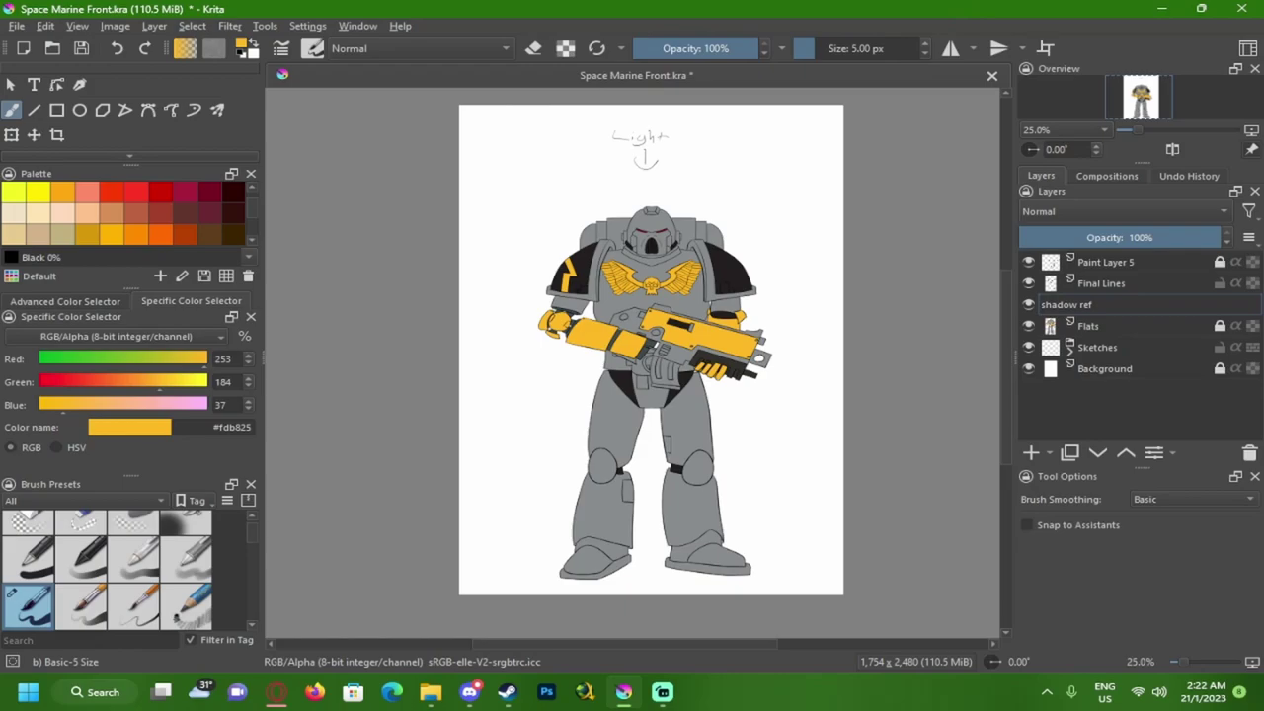
key(Return)
- Switch to the Charcoal Rock Soft brush preset, trying it with a stroke across the chest that is undone
scroll(638, 260, up, 3)
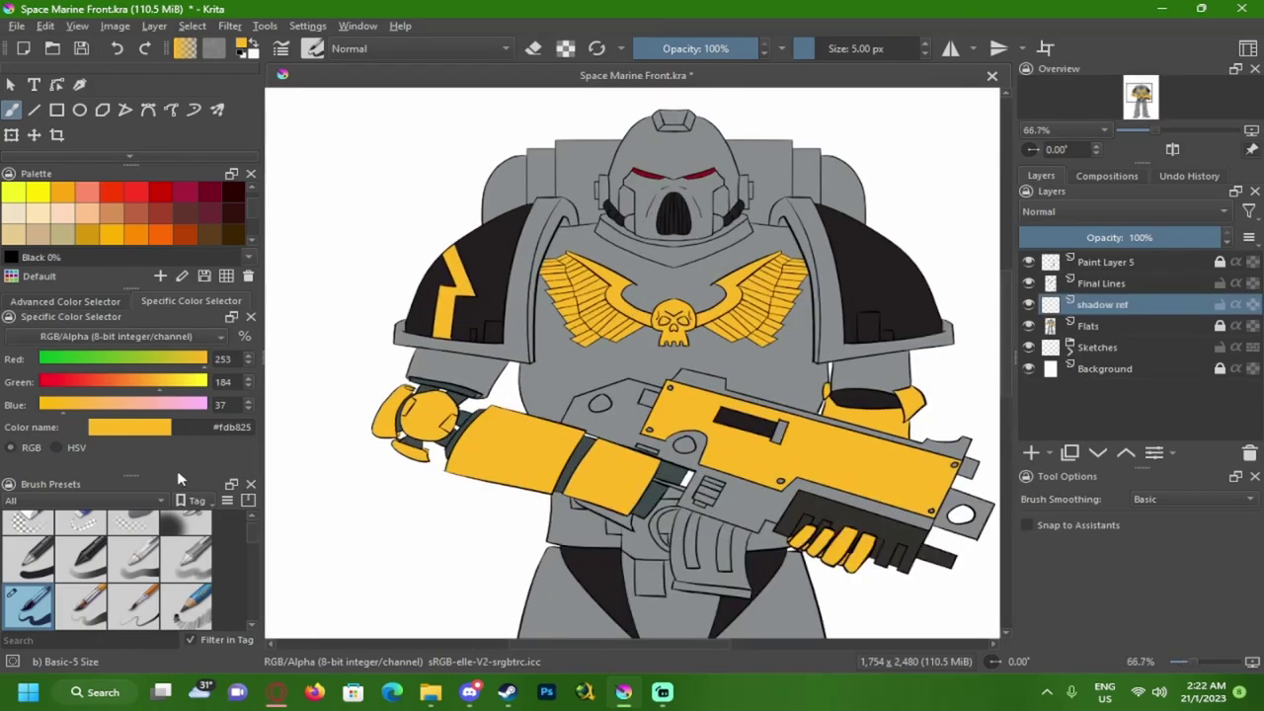
scroll(41, 613, up, 1)
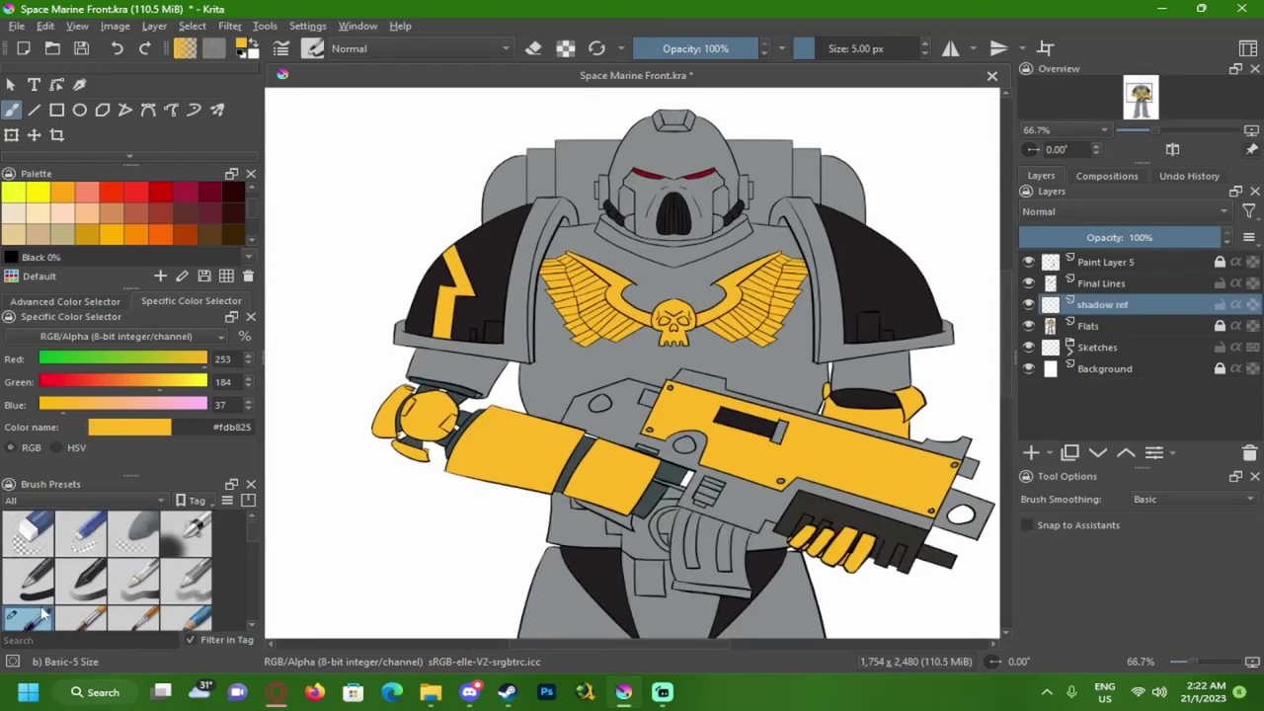
scroll(44, 587, down, 2)
scroll(29, 571, down, 4)
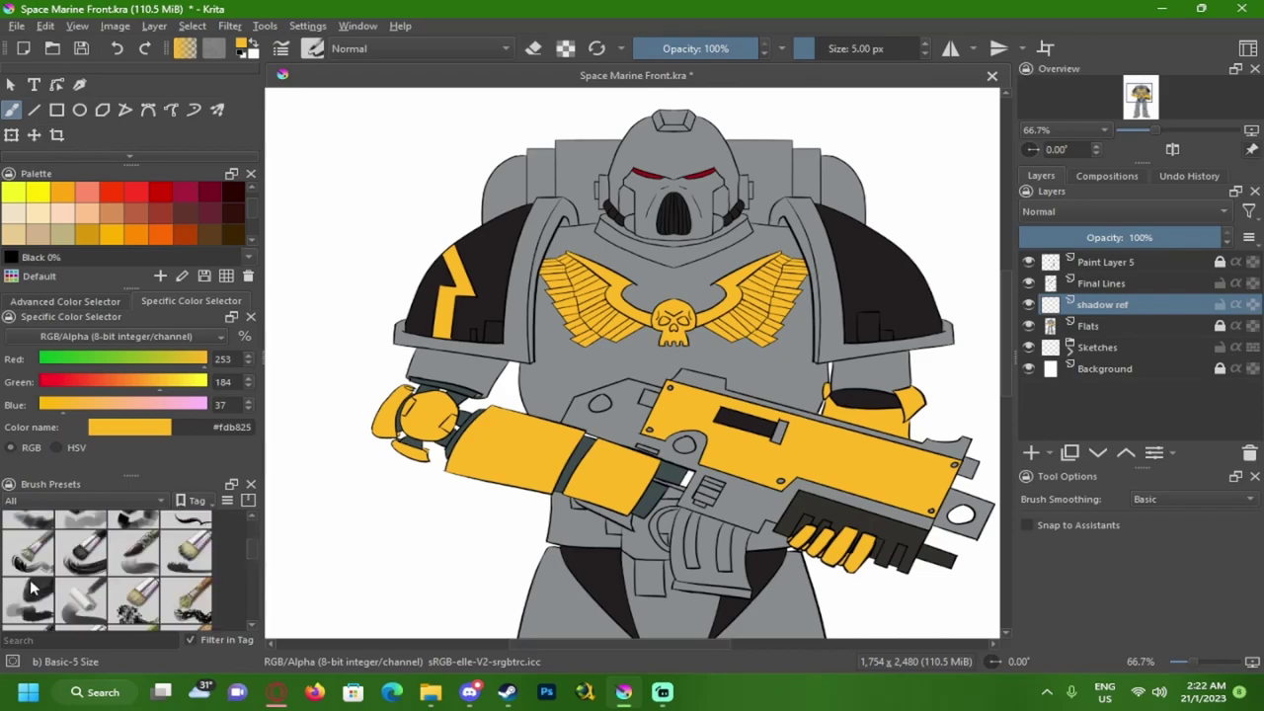
click(34, 593)
mouse_move(520, 312)
mouse_down()
mouse_move(590, 346)
mouse_move(611, 369)
mouse_up()
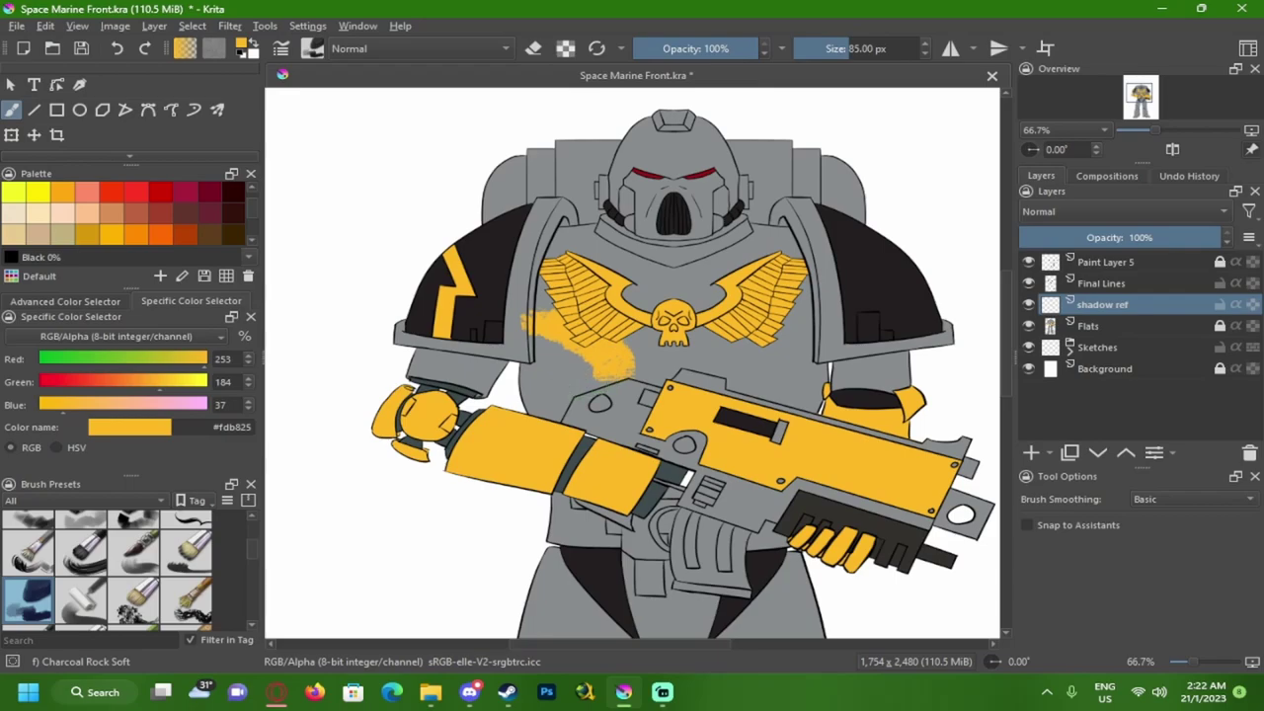
key(ctrl+z)
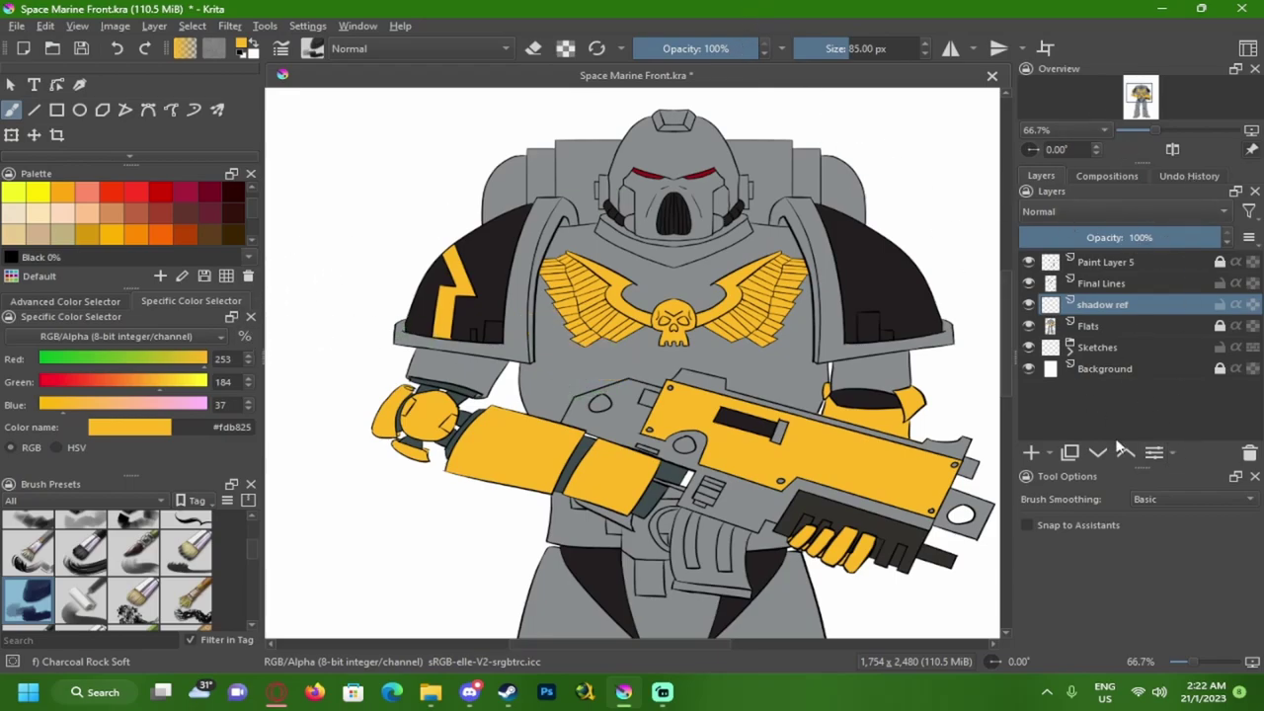
- Set the shadow ref layer's opacity to 43% and try Primary Blue #1e74fd with a chest stroke that is undone
drag(1168, 245, 1131, 237)
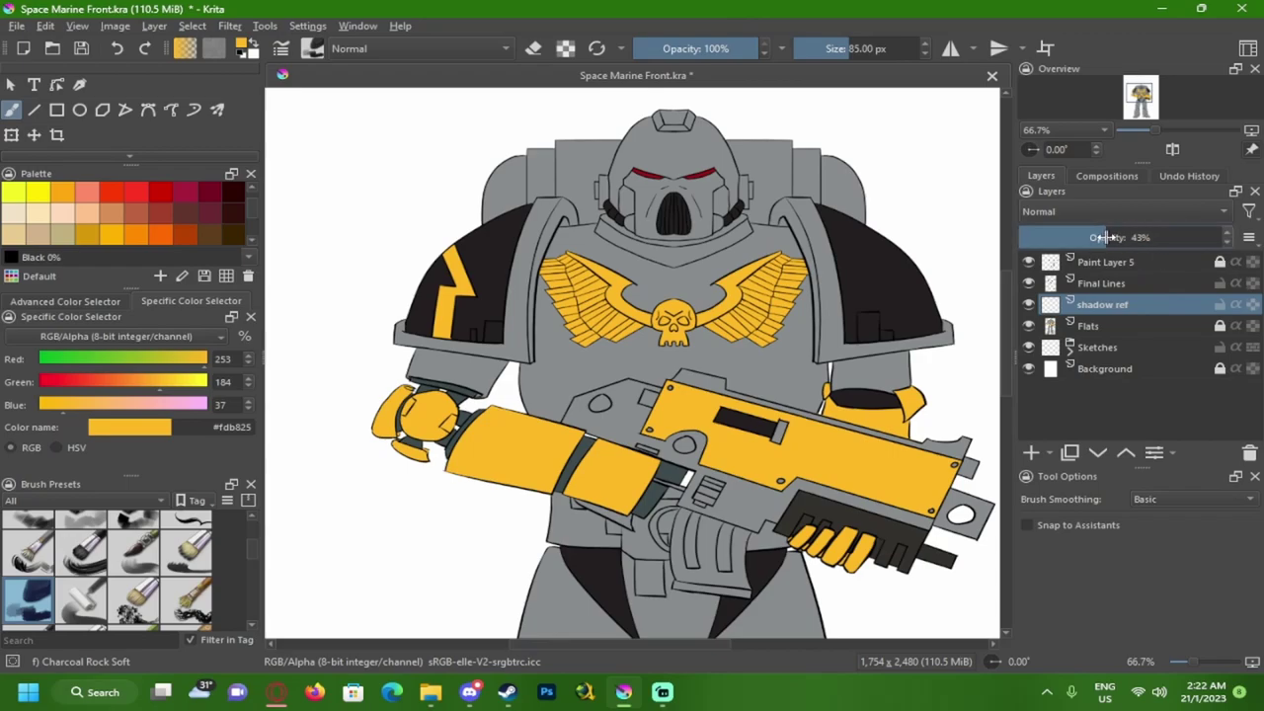
scroll(139, 202, down, 4)
click(136, 209)
drag(568, 356, 637, 368)
key(ctrl+z)
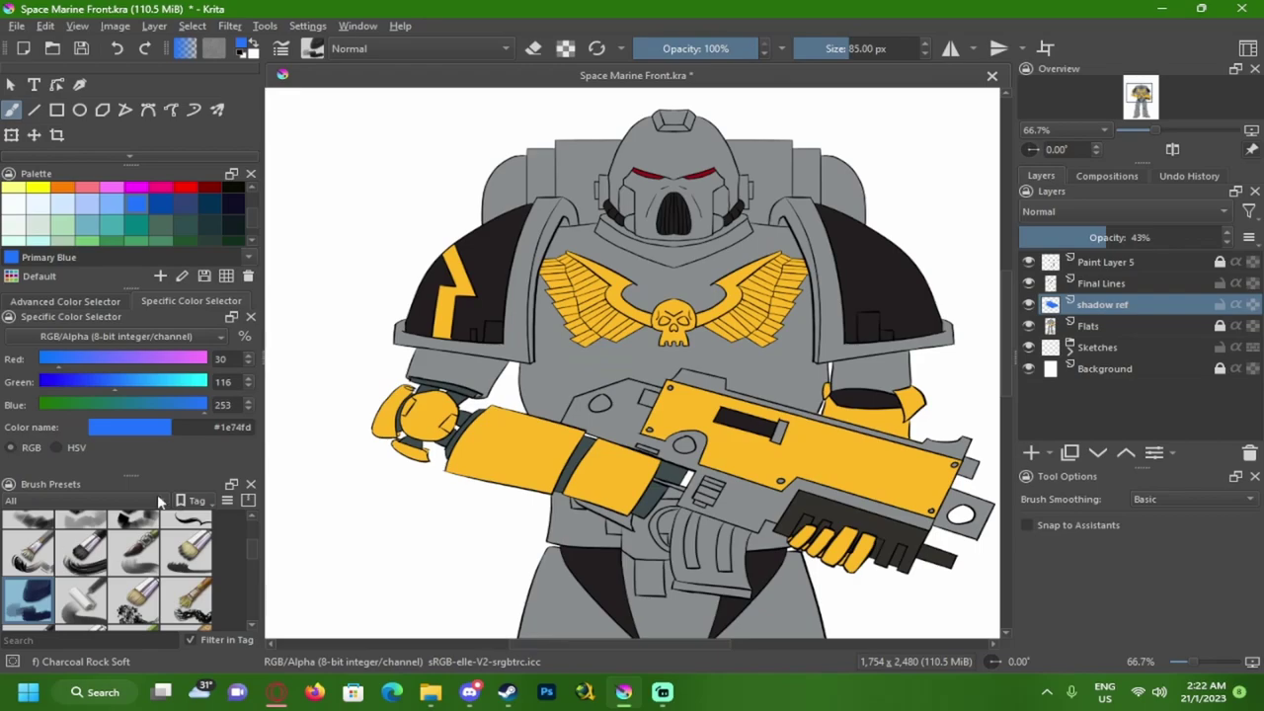
scroll(63, 538, up, 4)
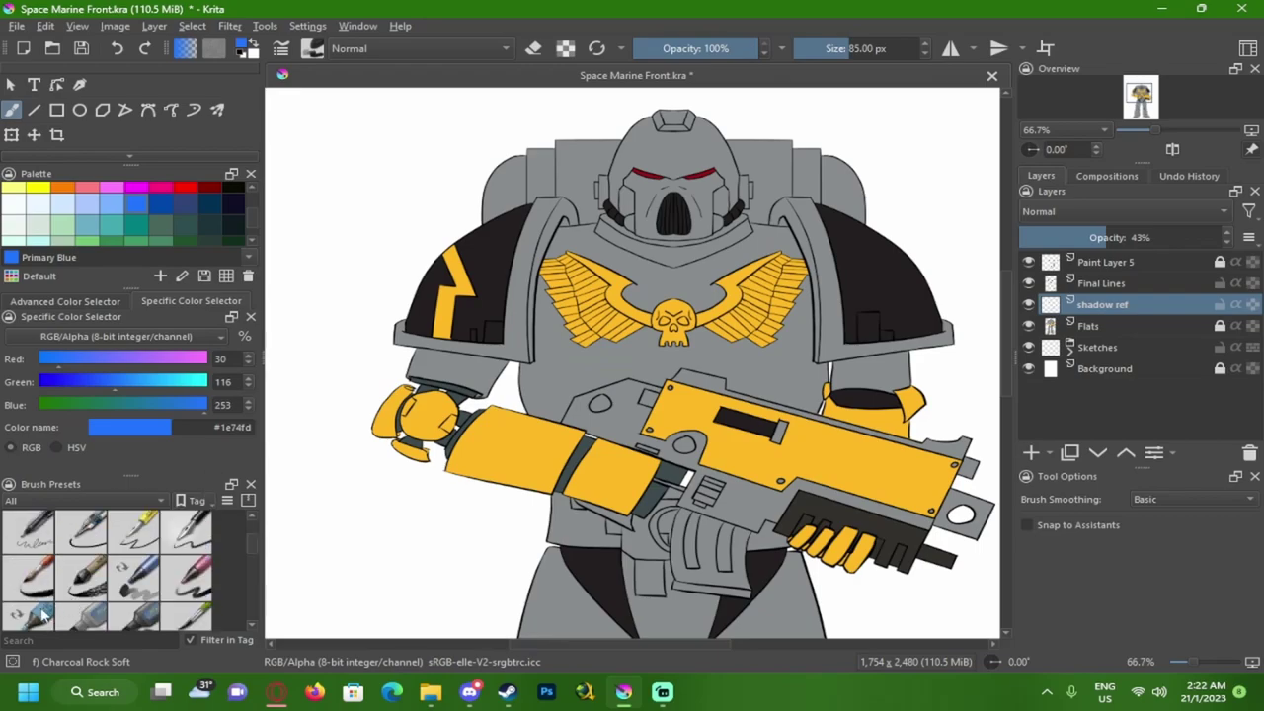
scroll(40, 592, down, 4)
scroll(630, 329, up, 3)
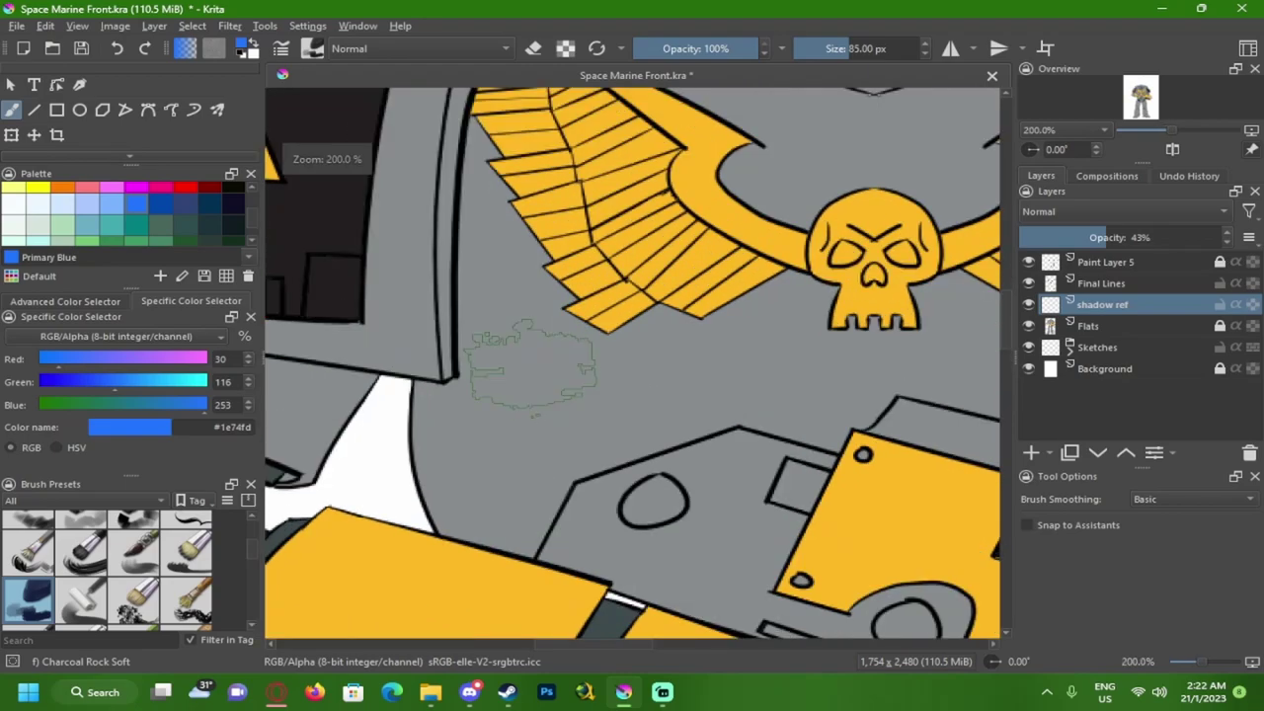
- Try soft blue charcoal strokes on the chest plate around the skull emblem, then undo them
drag(828, 132, 869, 160)
drag(811, 206, 727, 205)
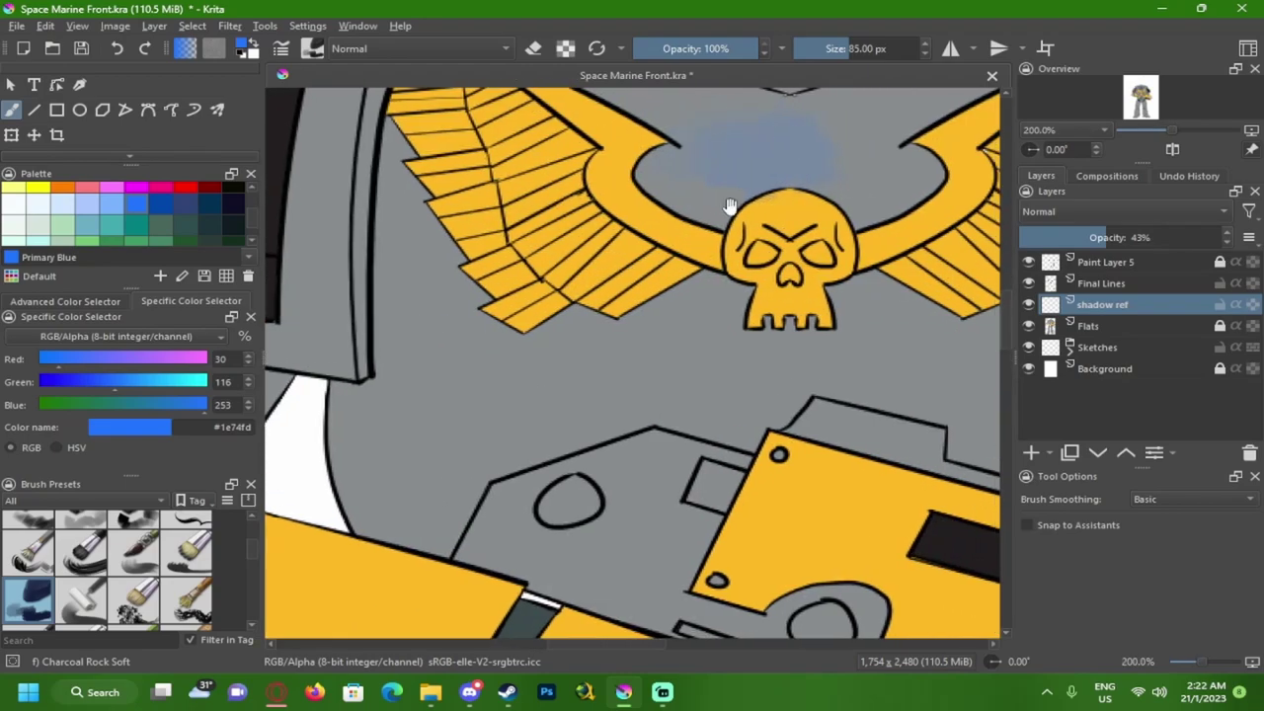
drag(635, 330, 572, 203)
drag(635, 307, 599, 161)
drag(708, 234, 697, 274)
mouse_move(805, 318)
mouse_down()
mouse_move(855, 366)
mouse_move(943, 418)
mouse_up()
key(ctrl+z)
key(ctrl+z)
- Switch to the Basic-1 brush preset and try a blue stroke on the chest's side edge, then undo it
scroll(793, 343, down, 3)
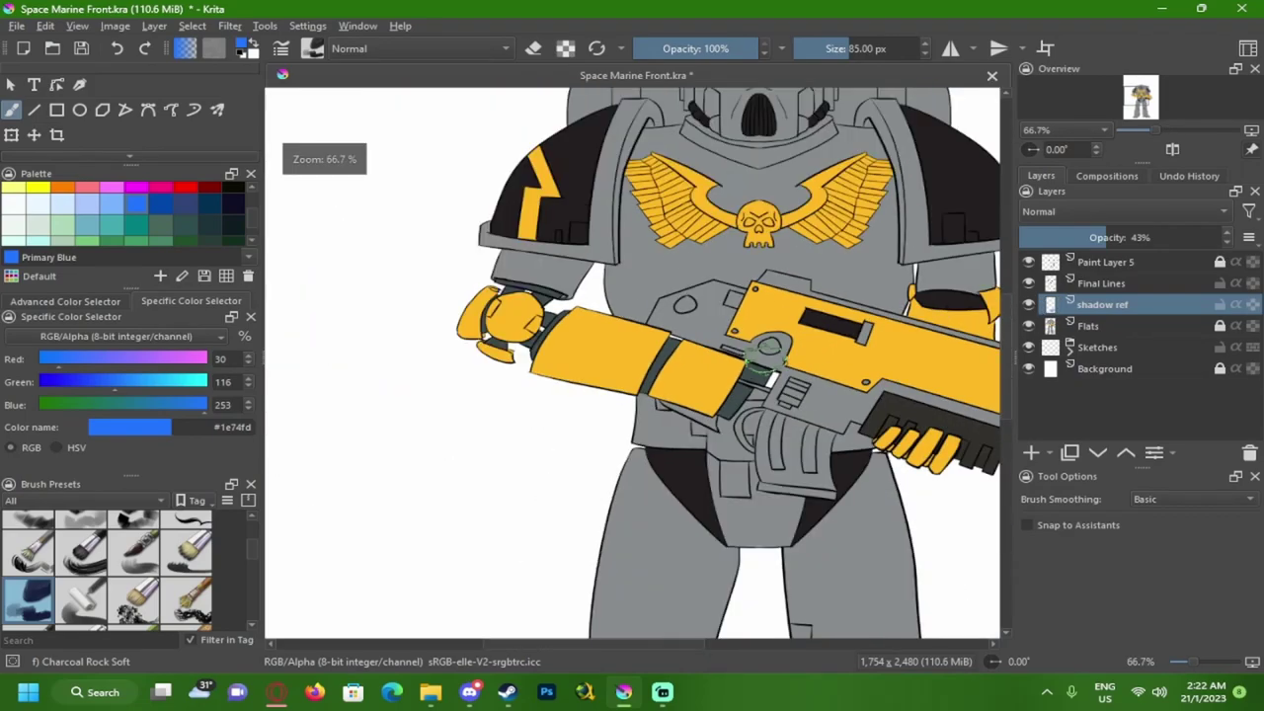
scroll(35, 571, up, 3)
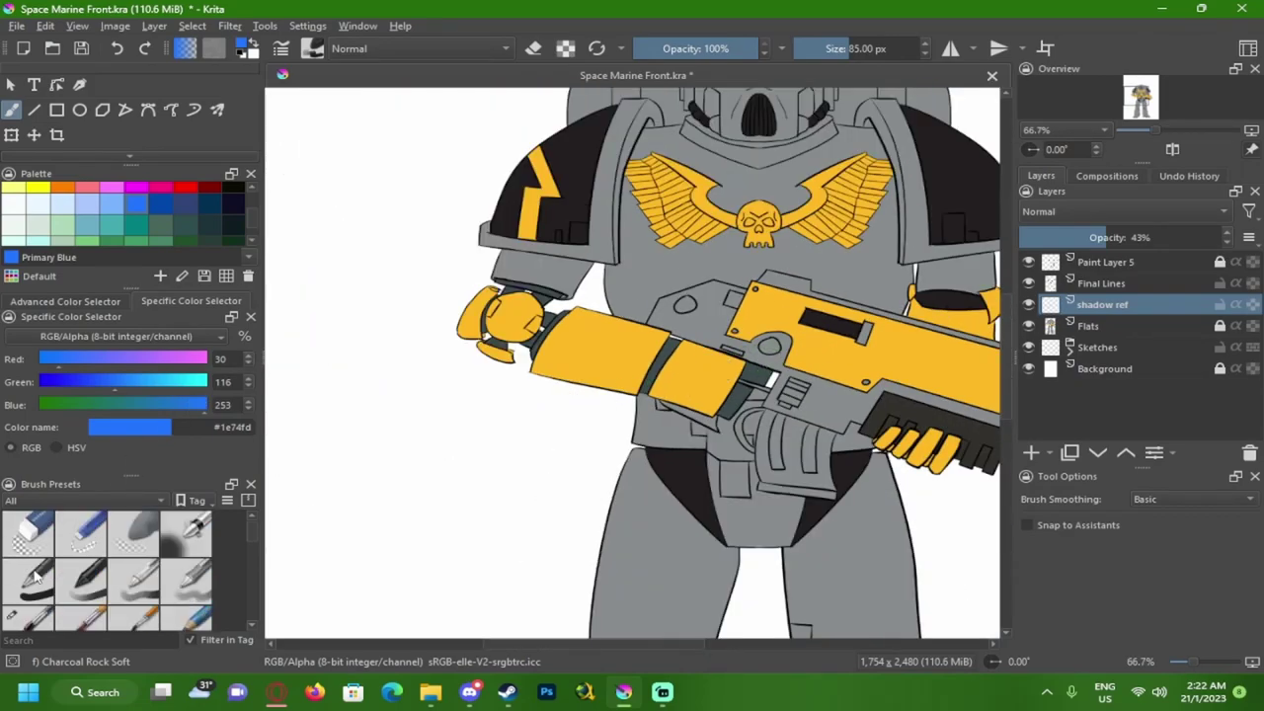
click(35, 578)
scroll(448, 263, up, 8)
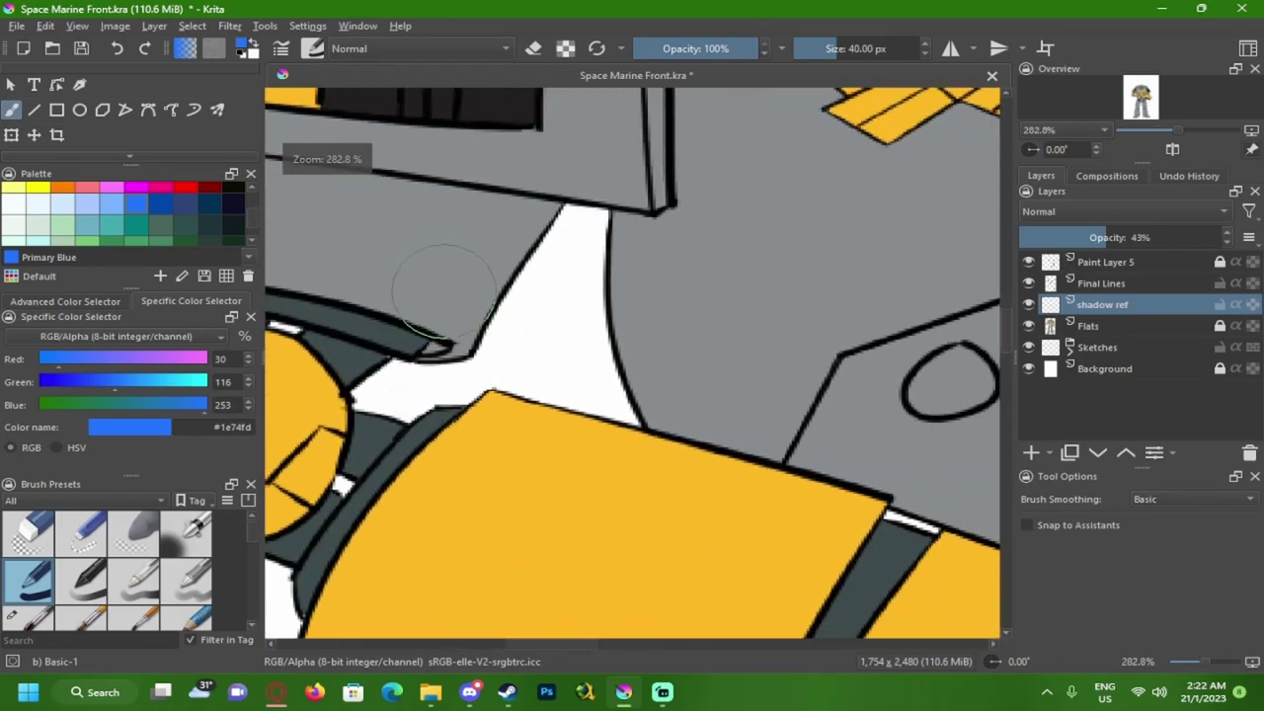
mouse_move(675, 260)
mouse_down()
mouse_move(644, 356)
mouse_move(645, 282)
mouse_up()
key(ctrl+z)
key(ctrl+z)
scroll(606, 282, down, 5)
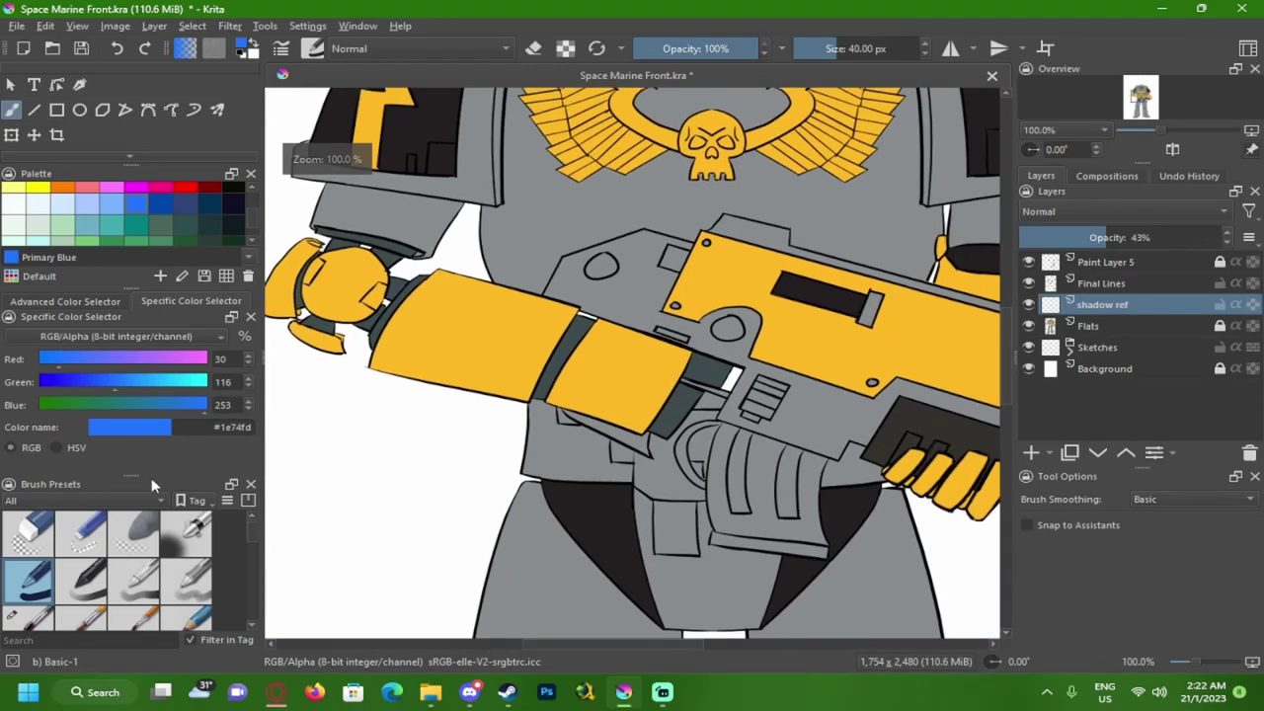
- Switch to the Basic-2 Opacity brush preset
click(99, 575)
scroll(482, 378, up, 2)
drag(392, 178, 363, 258)
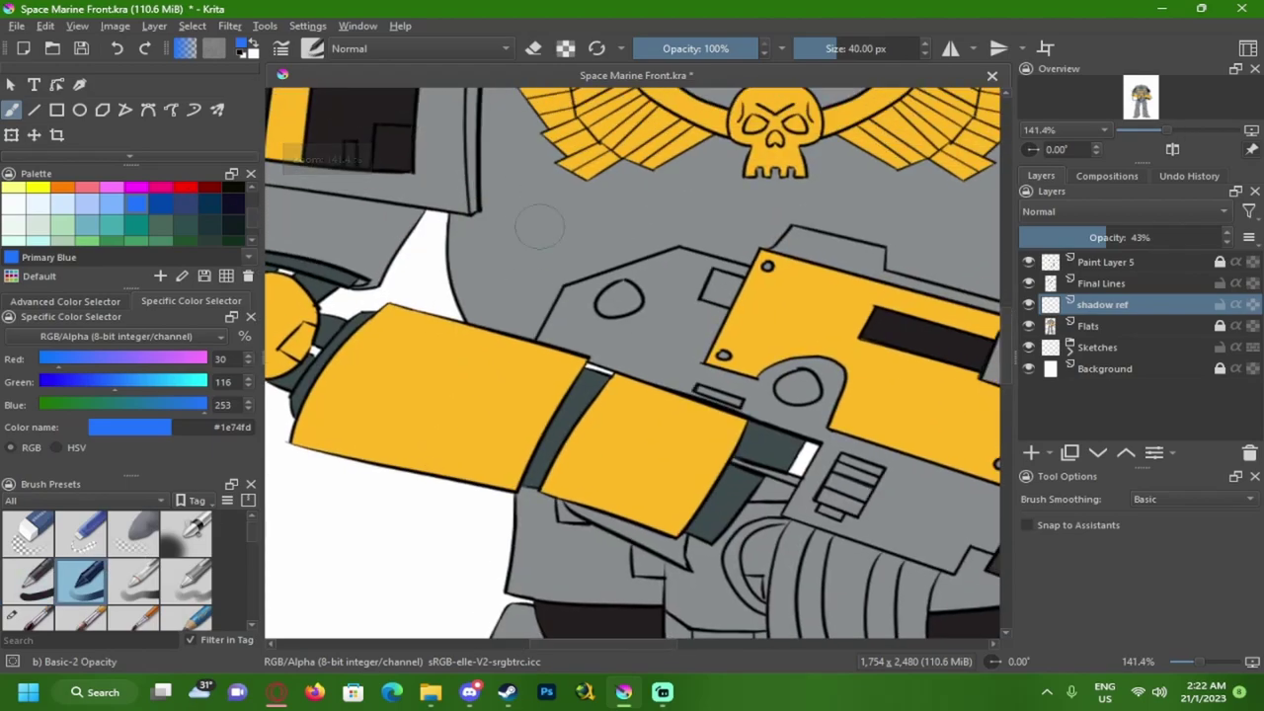
scroll(578, 366, up, 2)
scroll(583, 365, down, 1)
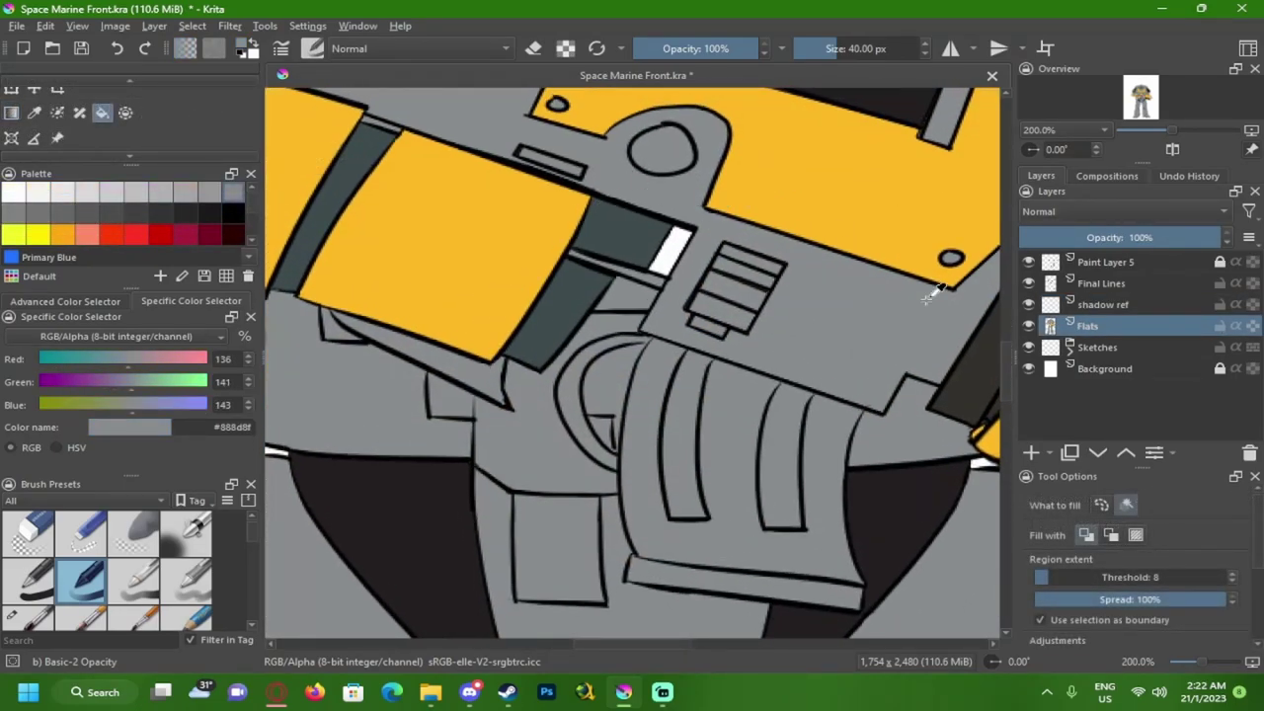
- On the Flats layer, sample #33312d from the gun's foregrip and fill the narrow wedge beneath the yellow forearm armour
ctrl+click(979, 392)
click(496, 378)
scroll(495, 378, down, 3)
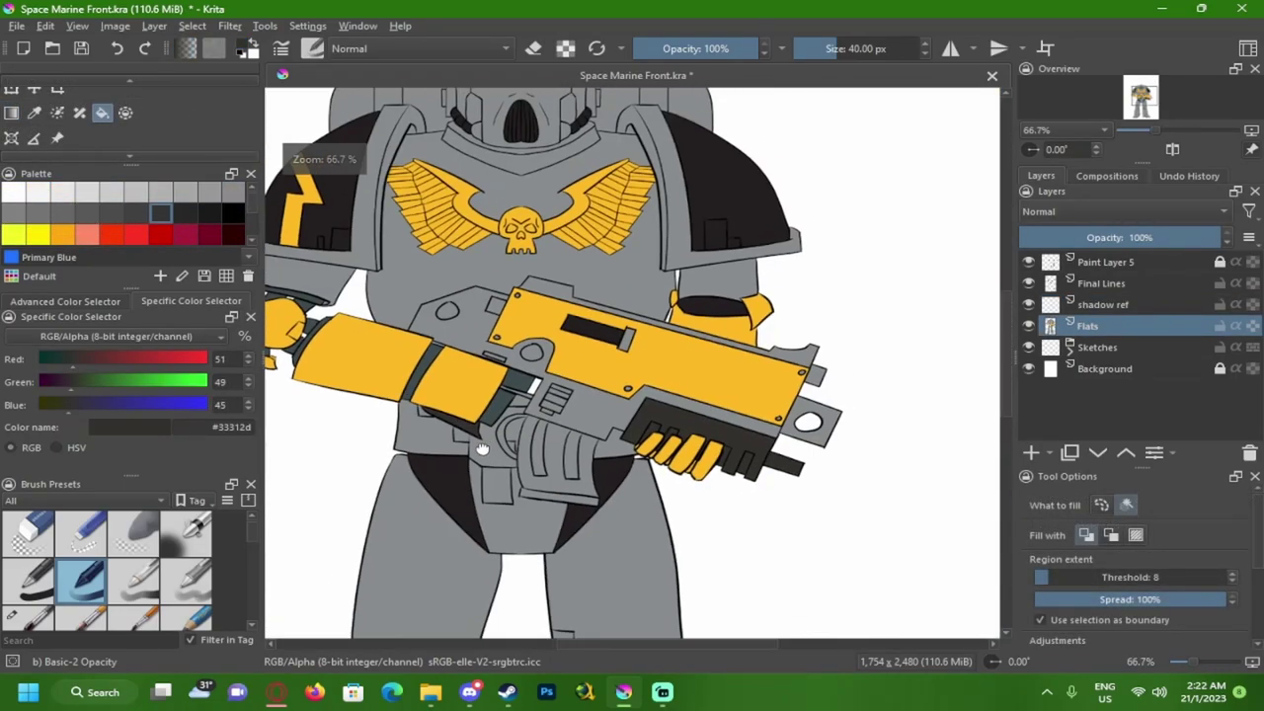
scroll(472, 423, down, 1)
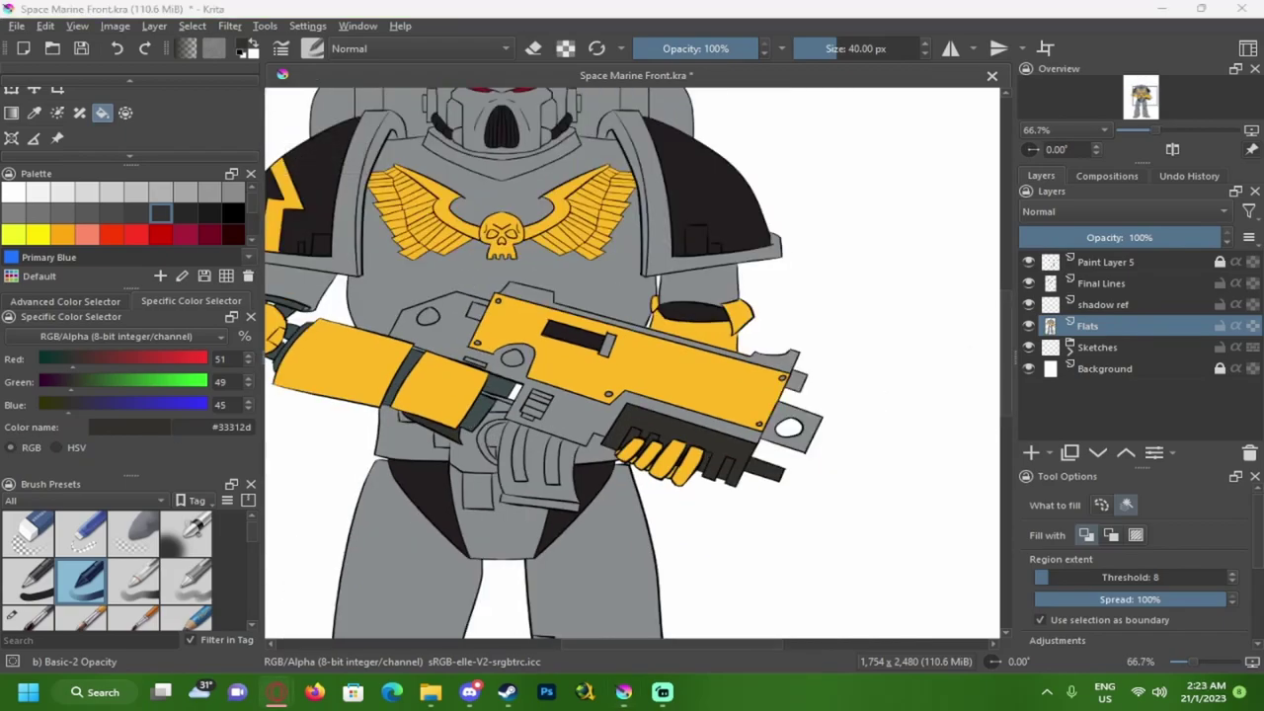
- Fill the slatted vent and its small tab on the gun's receiver with the dark #33312d
scroll(533, 425, up, 3)
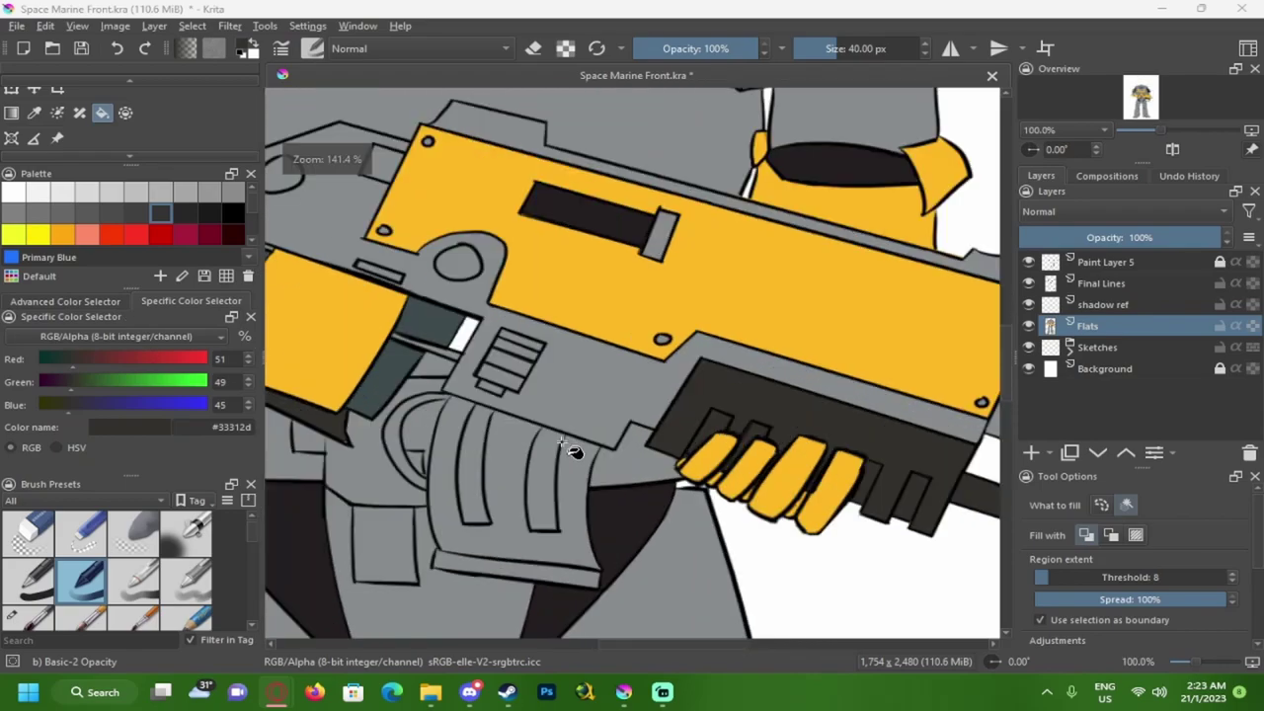
click(496, 370)
click(488, 384)
click(499, 352)
click(508, 334)
click(515, 320)
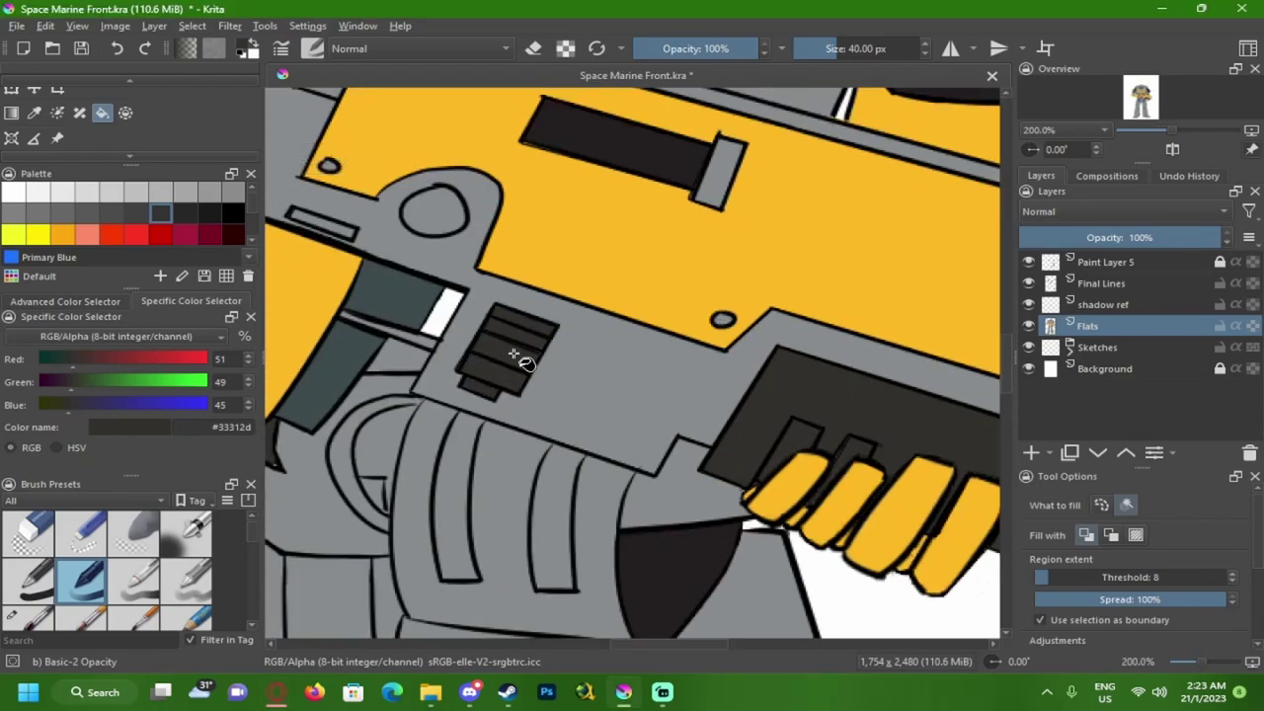
scroll(498, 349, down, 4)
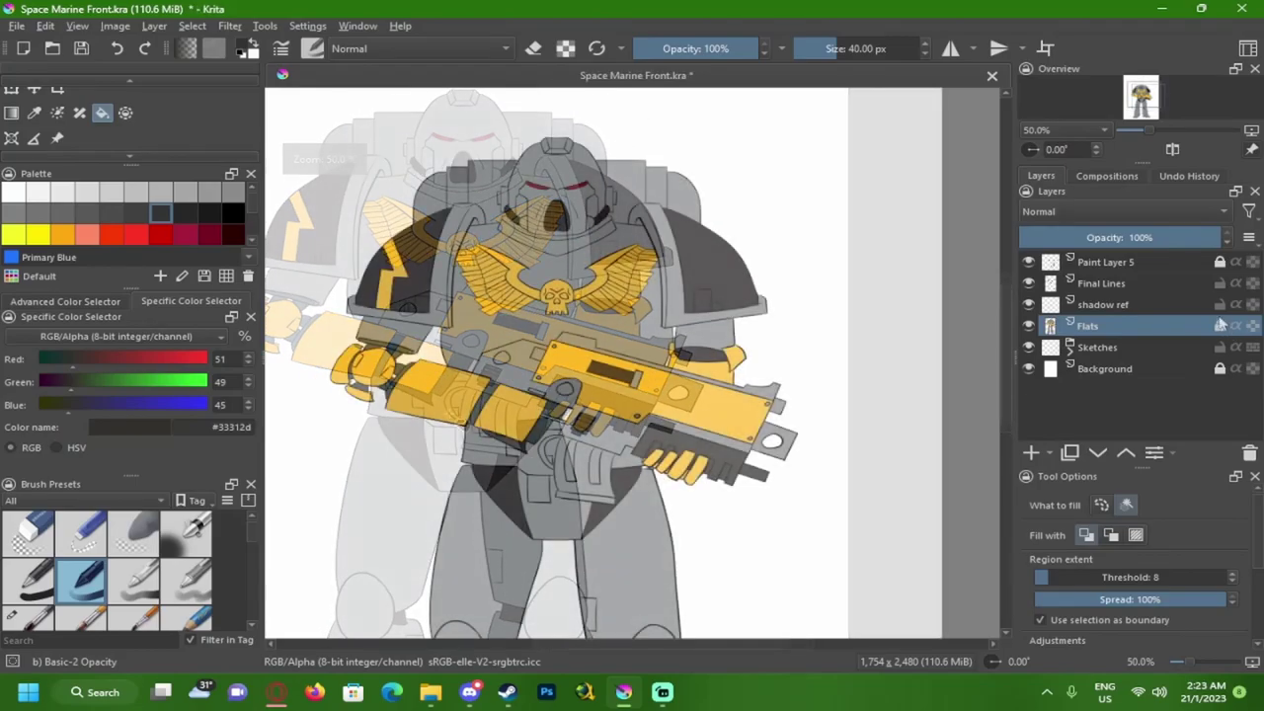
- Lock the Flats layer and return to the shadow ref layer with the Freehand Brush tool
click(1209, 305)
scroll(523, 237, up, 1)
key(b)
scroll(519, 301, up, 2)
mouse_move(485, 332)
mouse_down()
mouse_move(419, 354)
mouse_move(483, 275)
mouse_up()
scroll(419, 353, down, 2)
scroll(483, 276, down, 2)
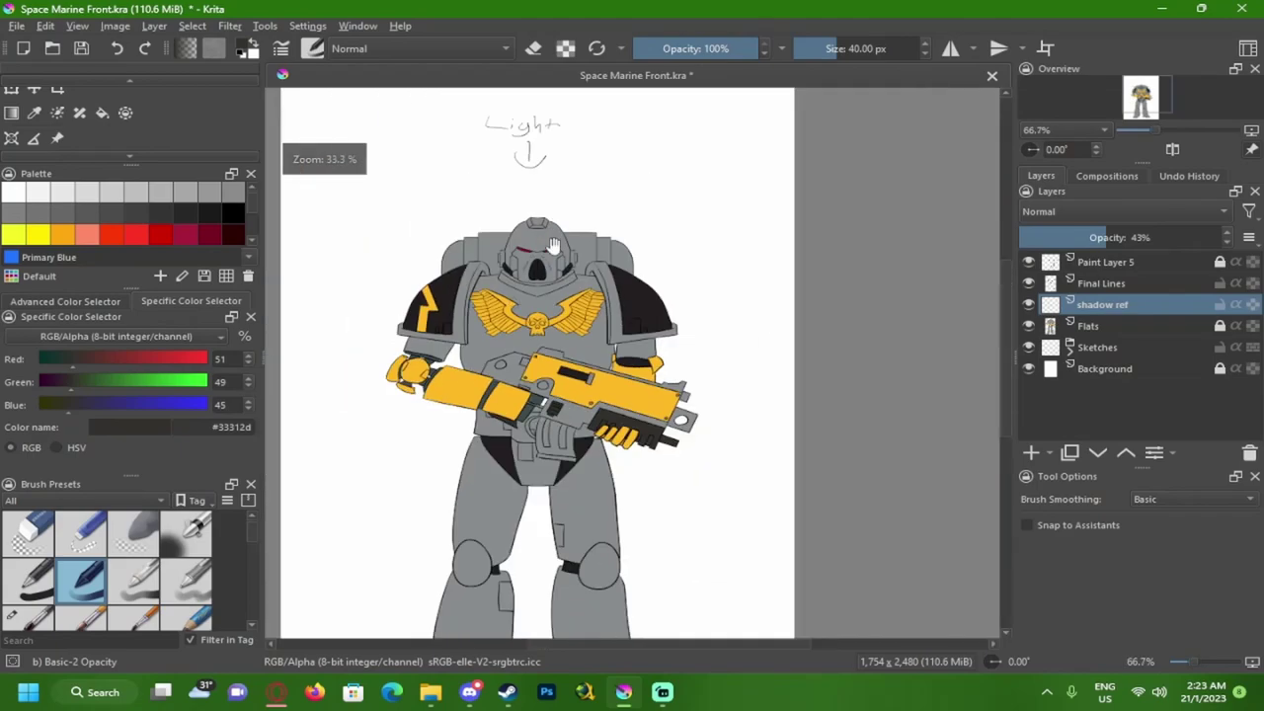
- Try a dark stroke at 40 px on the helmet's cheek panel, then undo it
scroll(491, 283, up, 6)
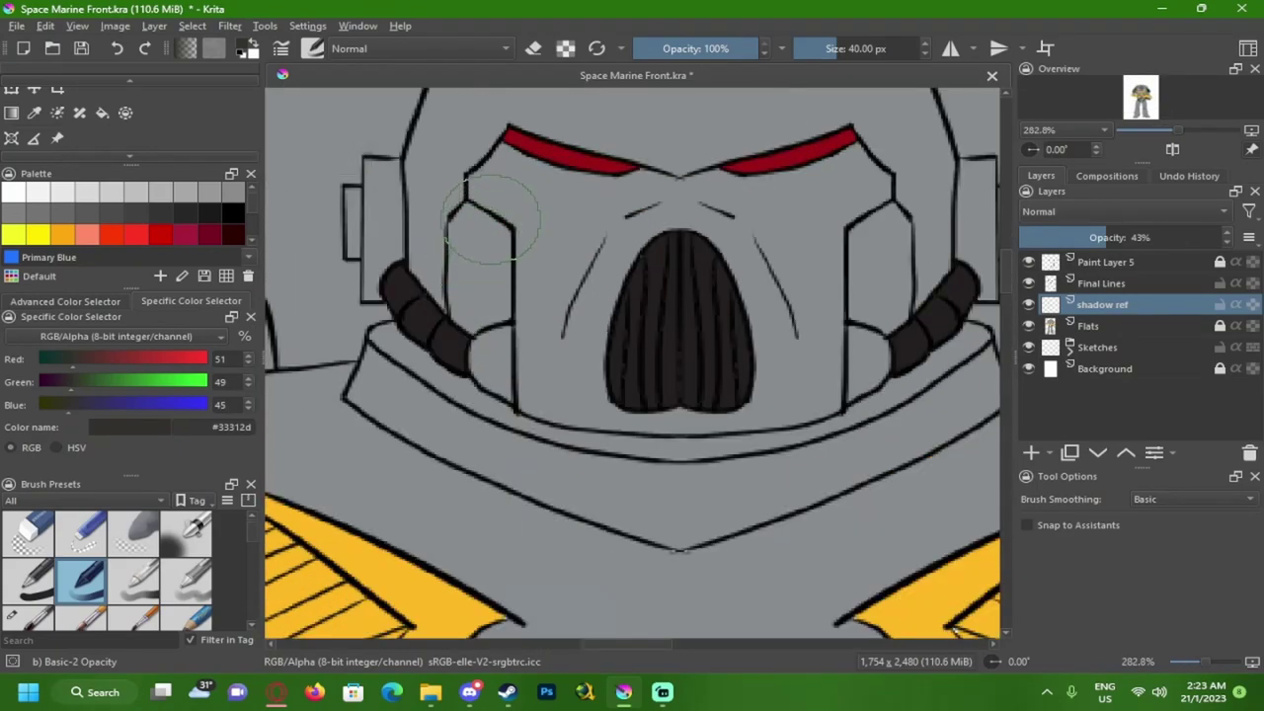
scroll(499, 259, up, 2)
scroll(507, 255, down, 3)
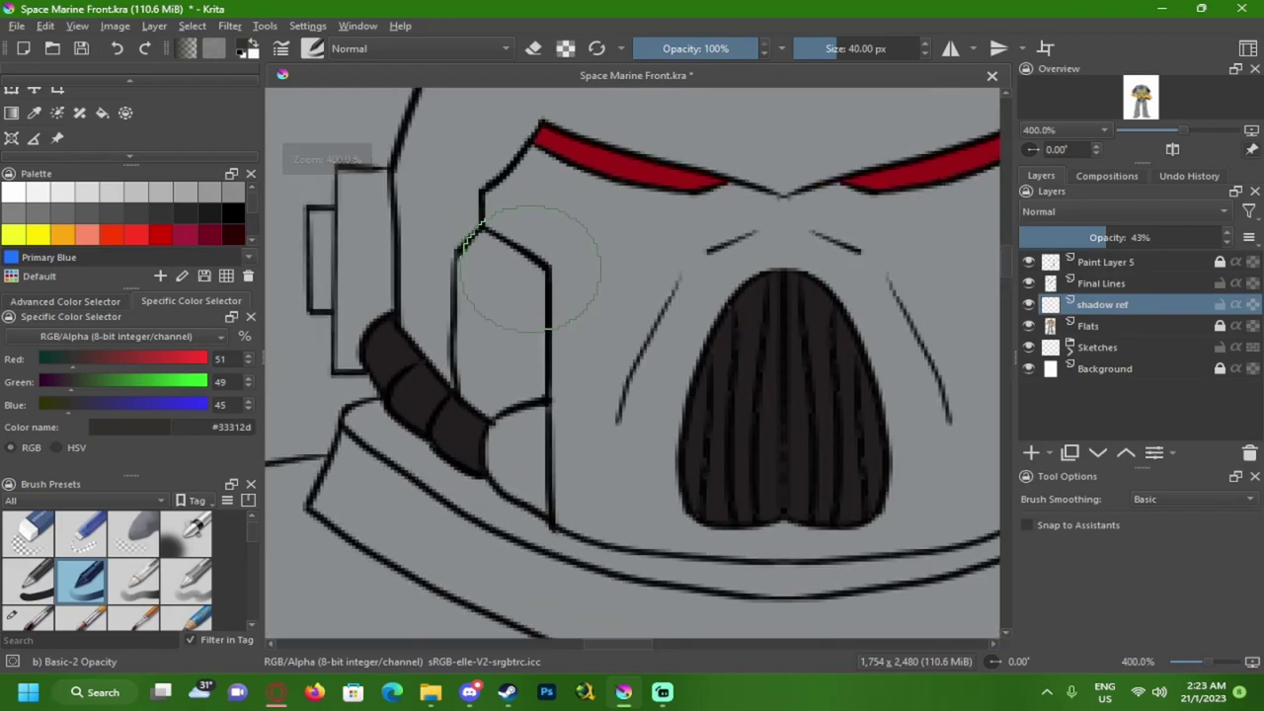
scroll(511, 272, up, 3)
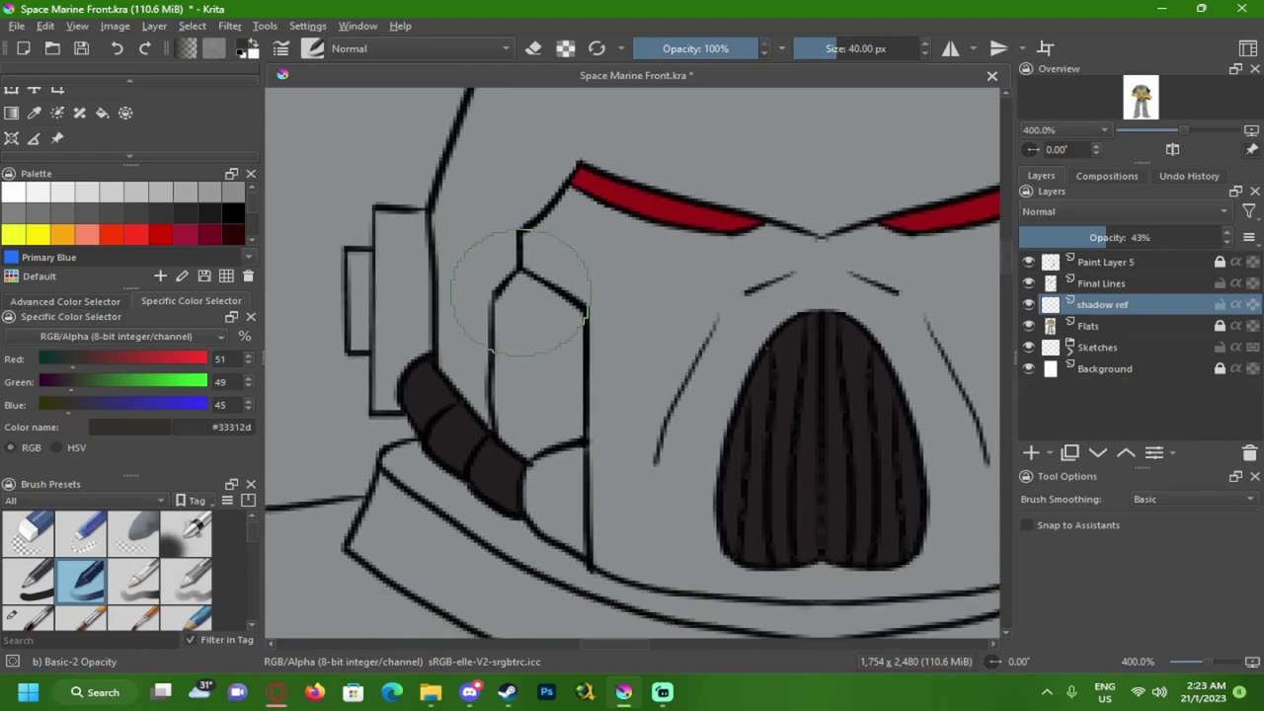
drag(494, 331, 583, 316)
key(ctrl+z)
- Set the brush size to 20 px and try shading the helmet's cheek panel in #33312d, then undo the strokes
key(2)
drag(834, 49, 814, 47)
click(813, 48)
text(20)
key(Return)
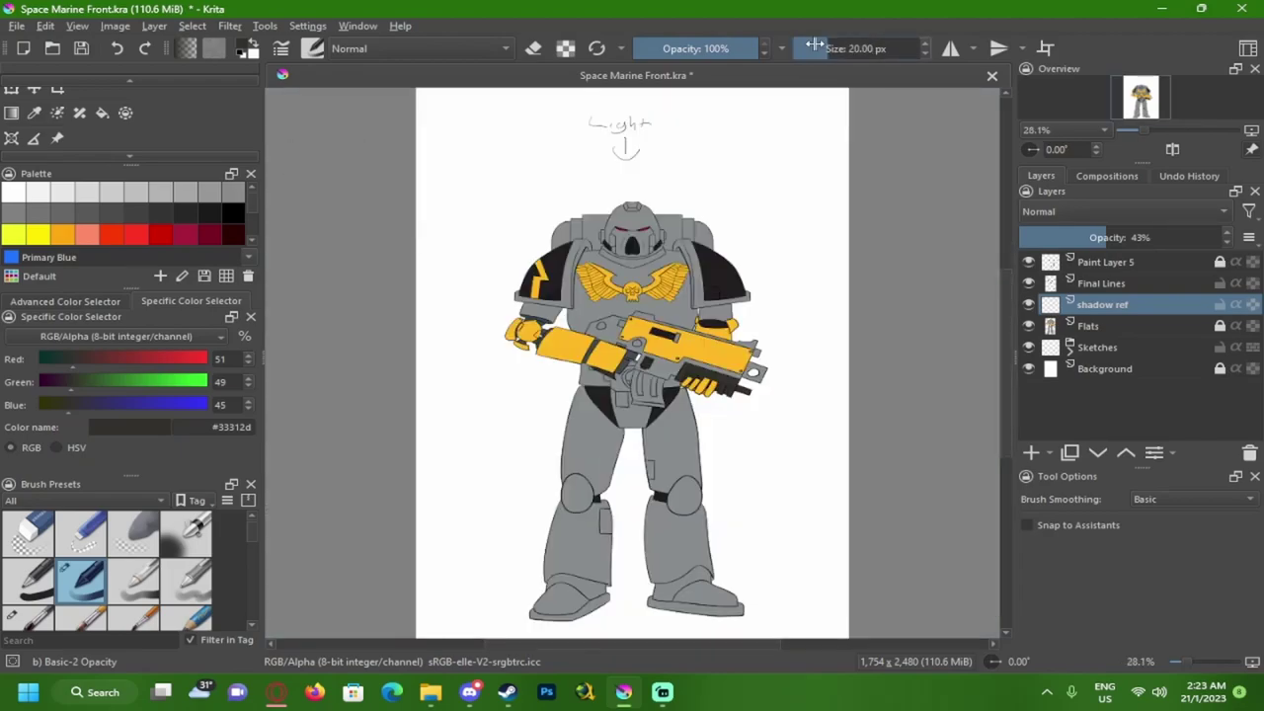
scroll(488, 293, up, 9)
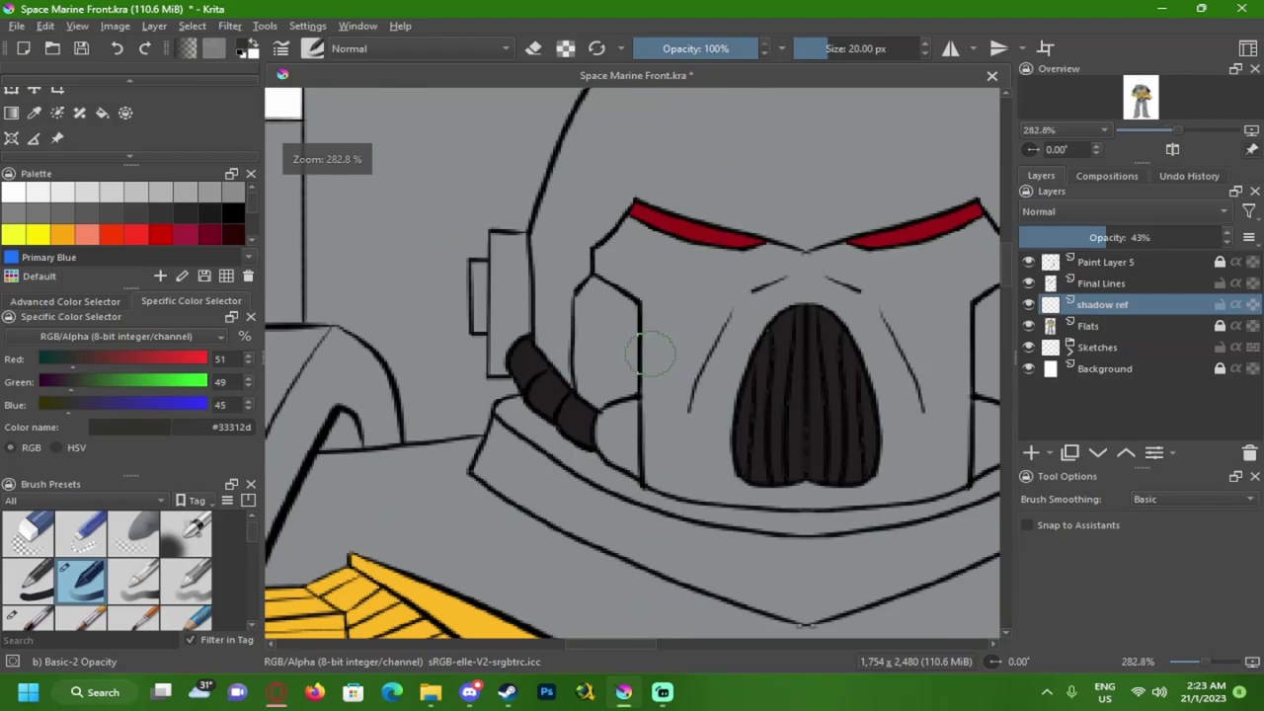
drag(548, 259, 558, 373)
key(ctrl+z)
key(ctrl+z)
key(ctrl+z)
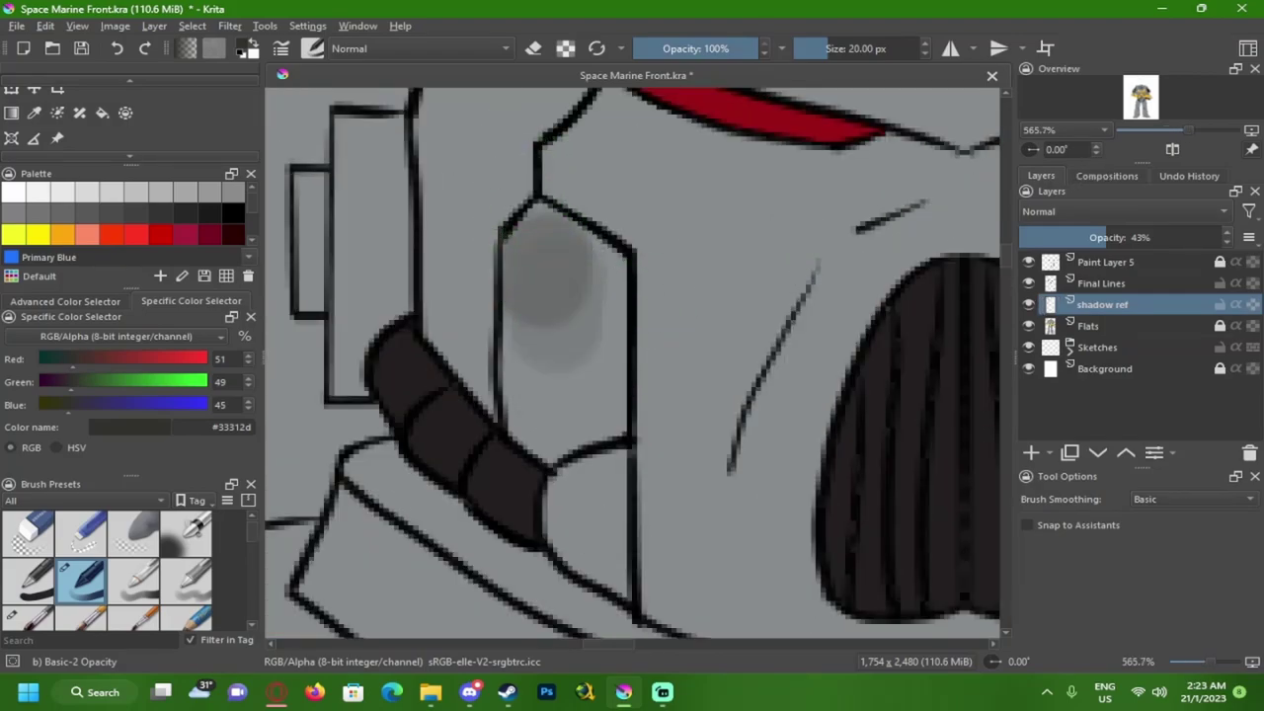
key(ctrl+z)
- Choose Primary Blue #1e74fd from the palette as the painting colour
click(22, 256)
scroll(198, 227, down, 3)
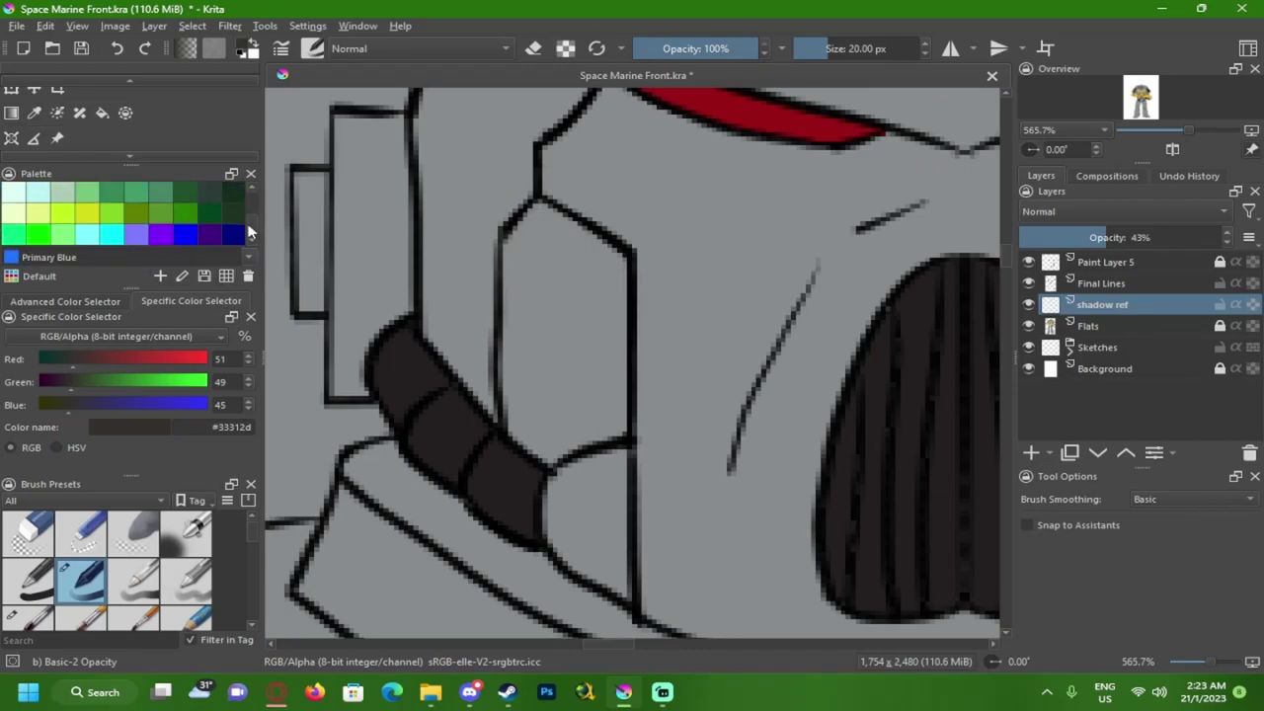
scroll(247, 222, down, 3)
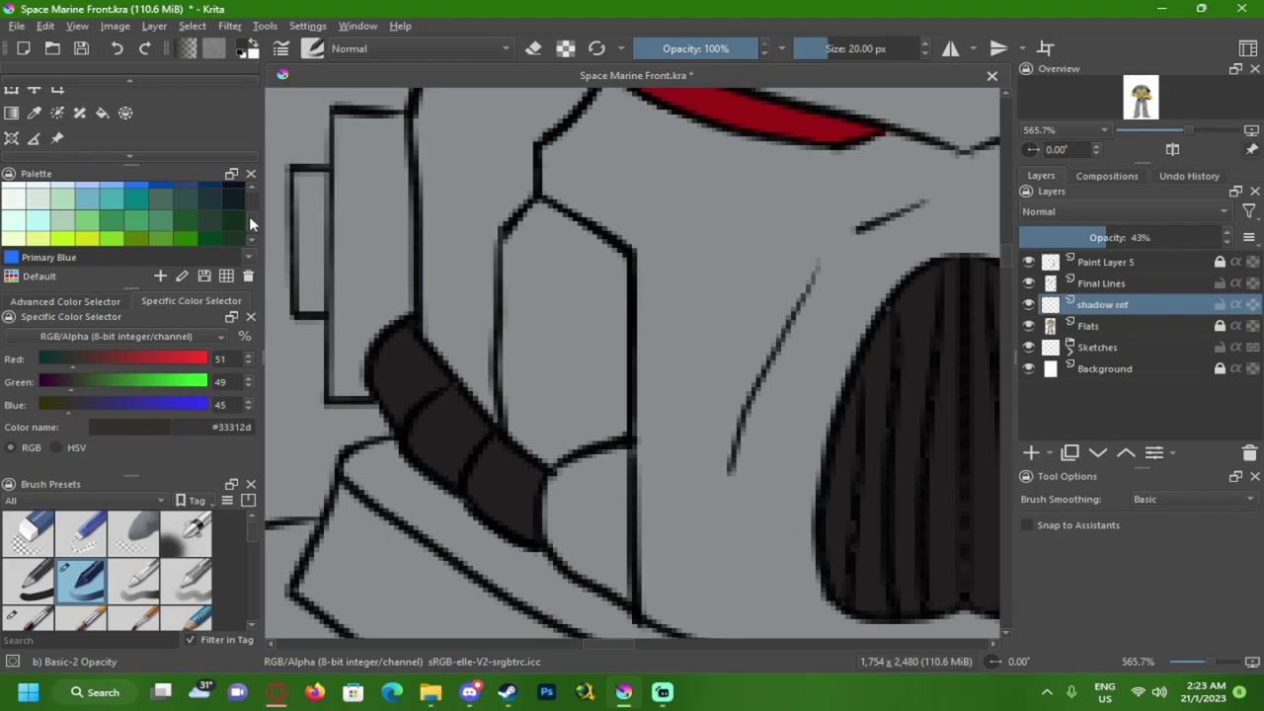
click(139, 238)
- Try shading the helmet's cheek panel in blue with the Basic-2 Opacity brush, then undo the strokes
mouse_move(543, 237)
mouse_down()
mouse_move(556, 314)
mouse_move(538, 445)
mouse_move(590, 326)
mouse_up()
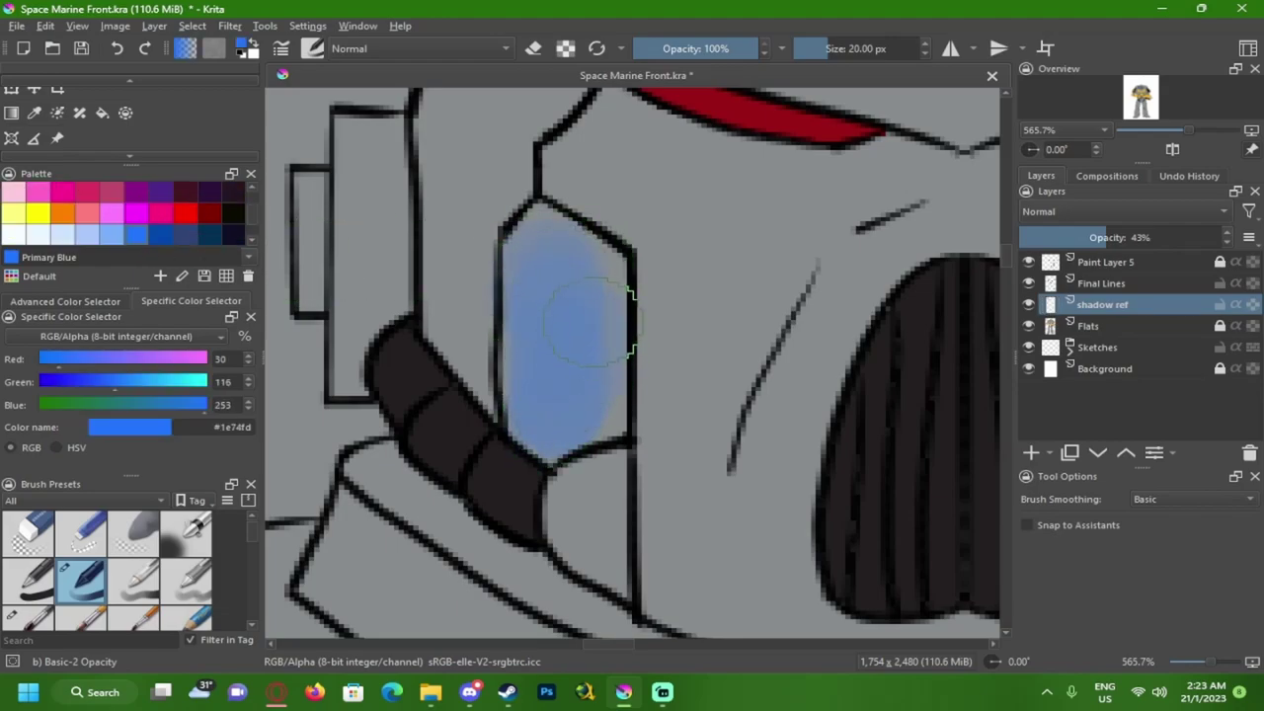
mouse_move(558, 261)
mouse_down()
mouse_move(550, 413)
mouse_move(590, 405)
mouse_move(578, 281)
mouse_move(555, 250)
mouse_up()
scroll(541, 354, down, 5)
drag(541, 355, 464, 315)
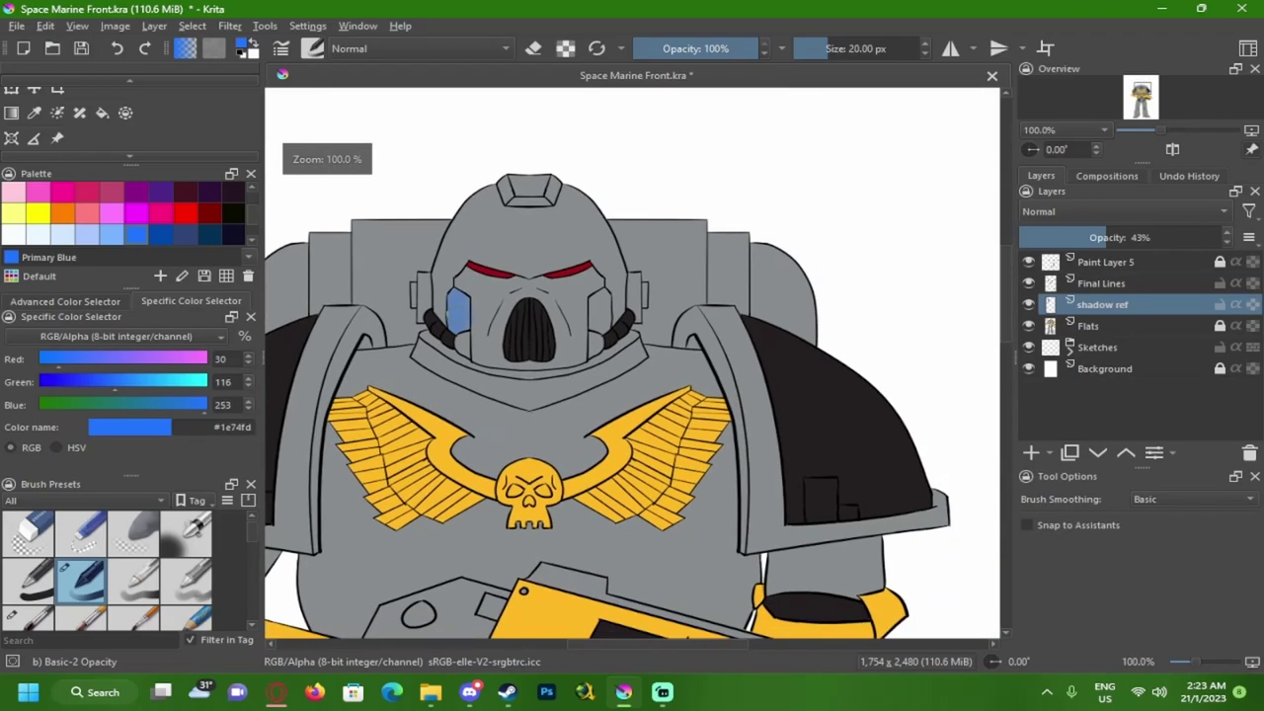
scroll(464, 315, up, 4)
key(ctrl+z)
key(ctrl+z)
key(ctrl+z)
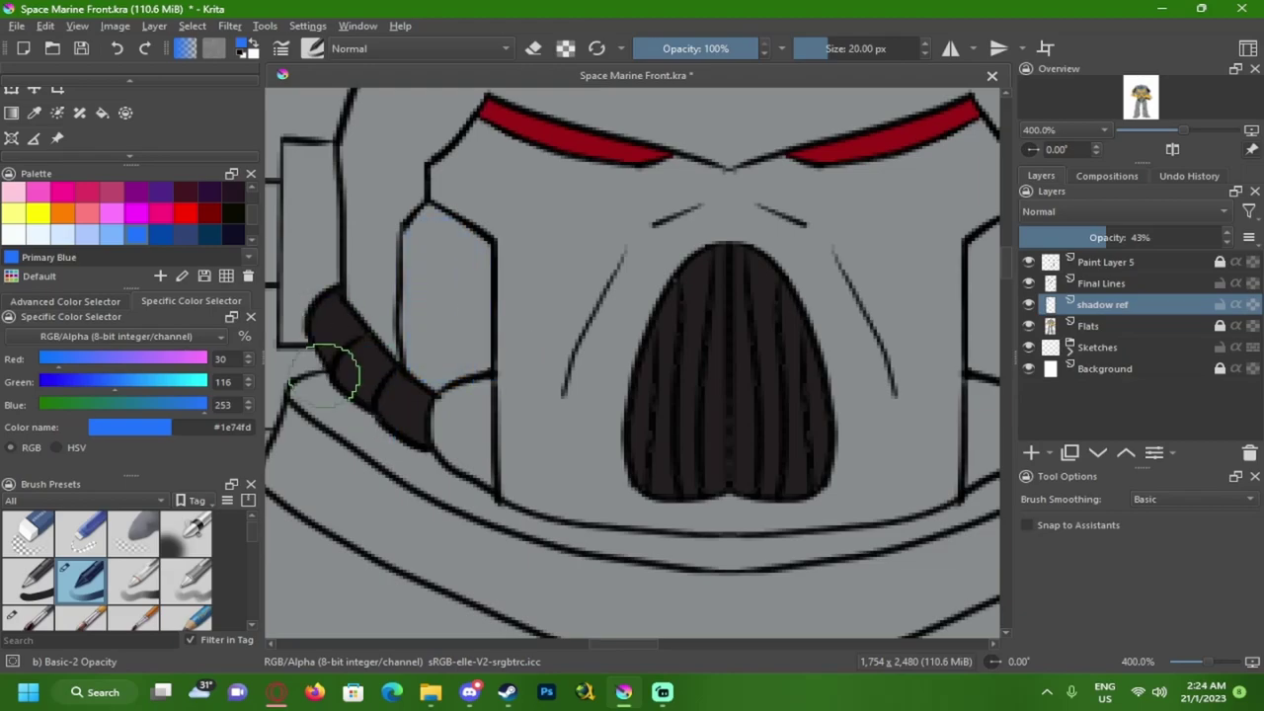
- Switch to the Basic-1 brush preset at 15 px and paint the helmet's left-hand cheek panel solid blue
click(30, 580)
scroll(375, 316, up, 2)
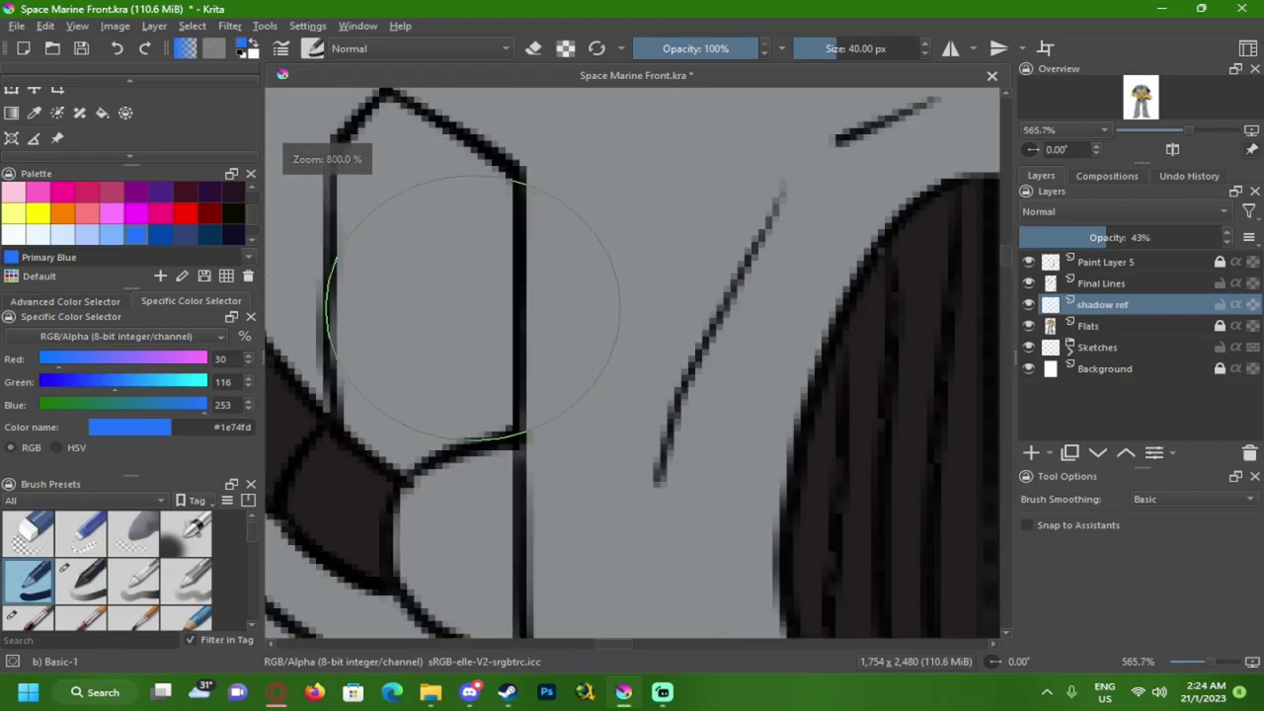
drag(803, 54, 821, 48)
right_click(825, 47)
text(15)
key(Return)
mouse_move(446, 245)
mouse_down()
mouse_move(448, 400)
mouse_move(445, 208)
mouse_move(430, 222)
mouse_move(449, 202)
mouse_move(448, 241)
mouse_move(439, 208)
mouse_up()
mouse_move(434, 388)
mouse_down()
mouse_move(446, 439)
mouse_move(491, 385)
mouse_move(488, 415)
mouse_move(502, 410)
mouse_move(483, 203)
mouse_move(488, 259)
mouse_move(478, 213)
mouse_move(437, 168)
mouse_move(422, 252)
mouse_up()
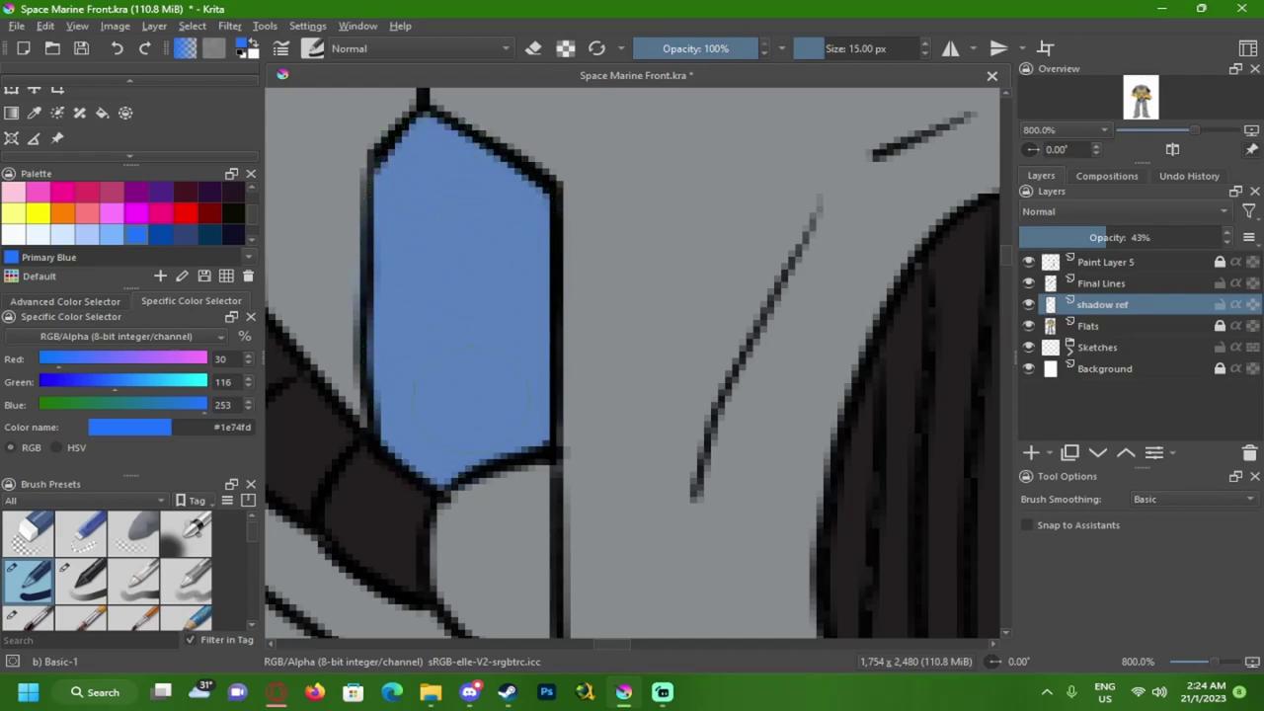
- Paint the matching cheek panel on the opposite side of the helmet solid blue
scroll(444, 401, down, 3)
drag(444, 401, 301, 401)
scroll(660, 336, up, 2)
drag(660, 336, 527, 359)
scroll(612, 352, up, 2)
mouse_move(613, 352)
mouse_down()
mouse_move(578, 237)
mouse_move(562, 238)
mouse_up()
mouse_move(571, 163)
mouse_down()
mouse_move(508, 213)
mouse_move(472, 285)
mouse_move(478, 235)
mouse_move(460, 390)
mouse_move(476, 518)
mouse_move(464, 518)
mouse_move(567, 561)
mouse_move(559, 191)
mouse_up()
drag(536, 258, 506, 374)
- Erase the blue that spills past the outlines of the second cheek panel
key(e)
mouse_move(609, 205)
mouse_down()
mouse_move(654, 250)
mouse_move(609, 160)
mouse_move(672, 237)
mouse_up()
mouse_move(707, 415)
mouse_down()
mouse_move(606, 254)
mouse_move(607, 167)
mouse_up()
drag(576, 491, 485, 546)
scroll(521, 508, down, 5)
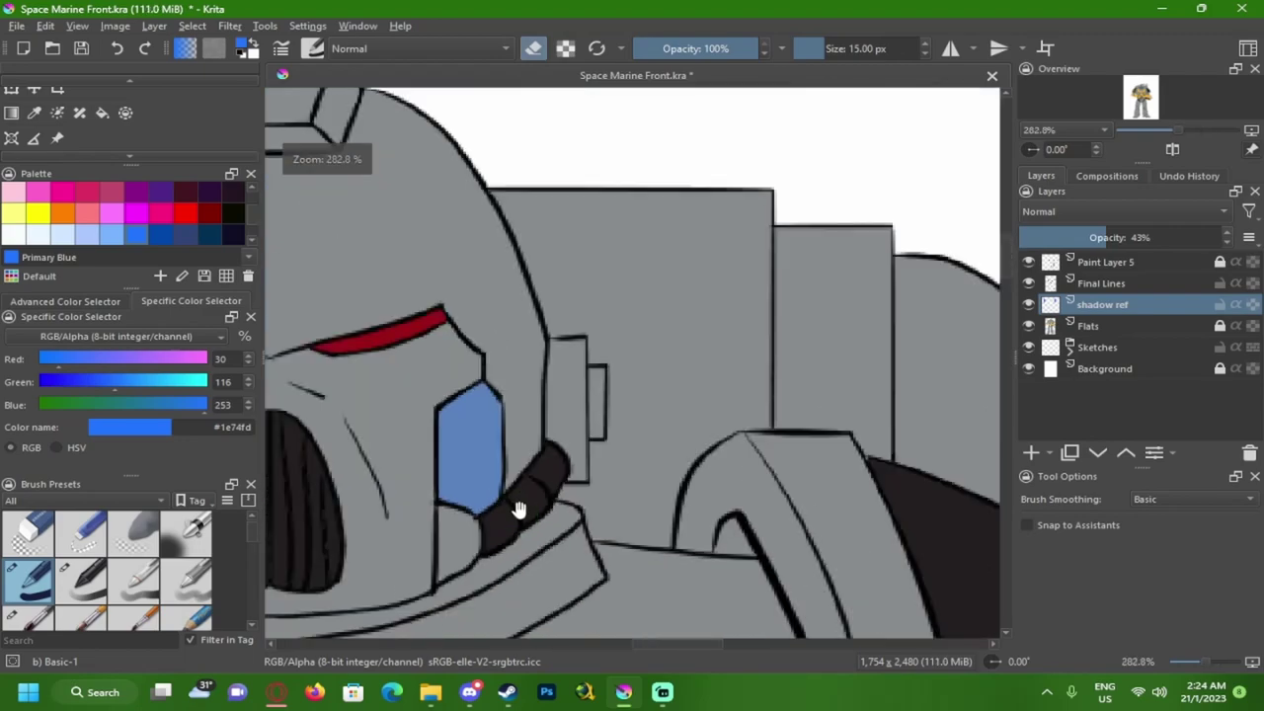
scroll(630, 478, down, 2)
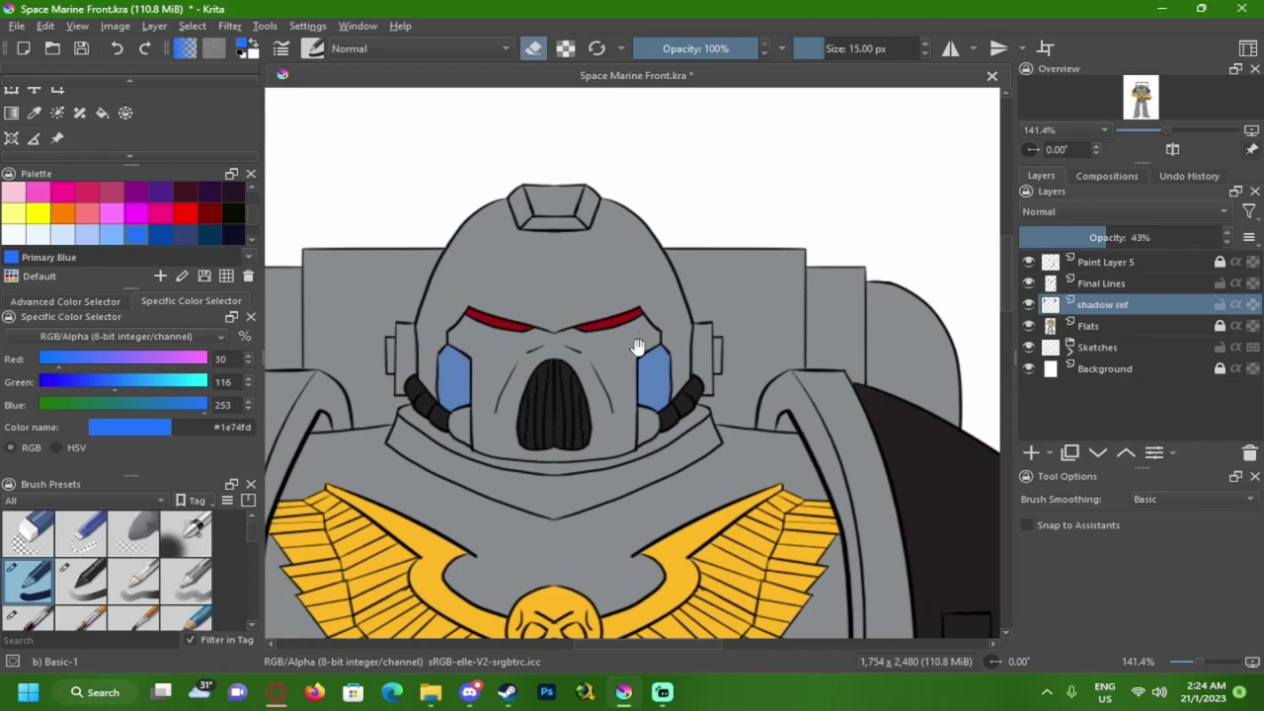
scroll(637, 345, down, 1)
- Turn off erasing and try a 15 px blue dab on the ear piece beside the breathing hose, then undo it
scroll(606, 286, up, 8)
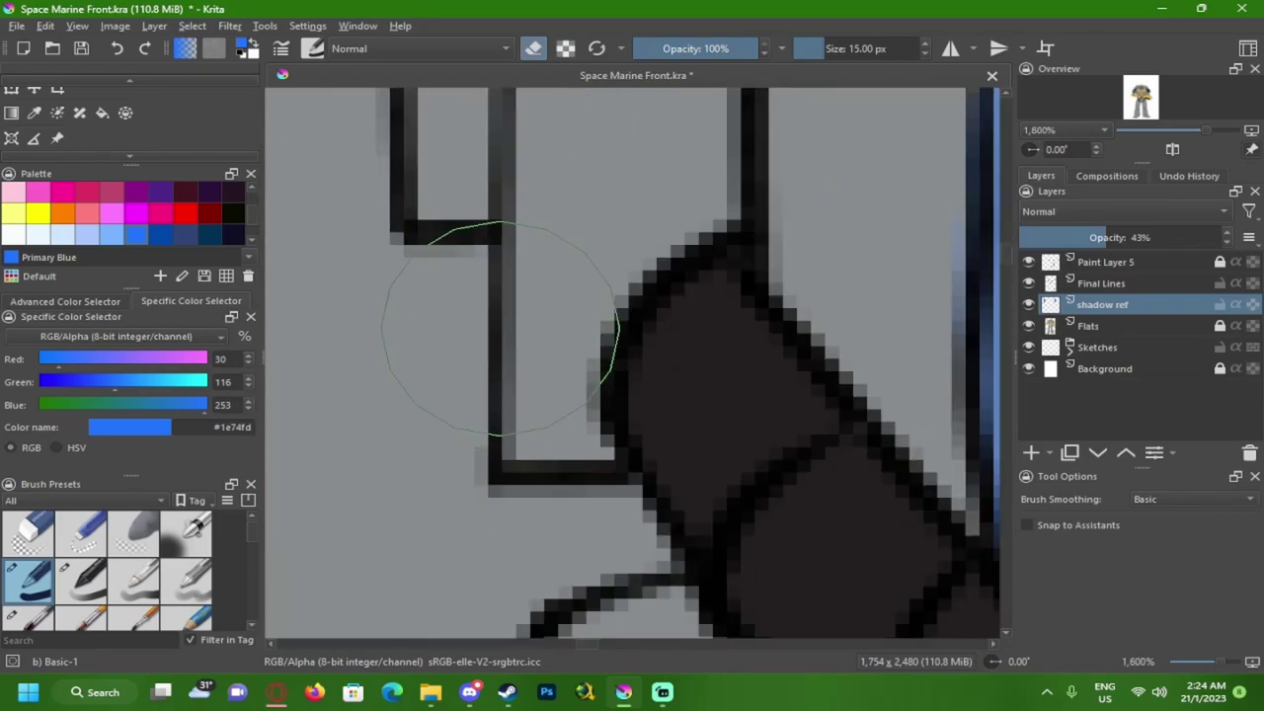
key(e)
click(558, 389)
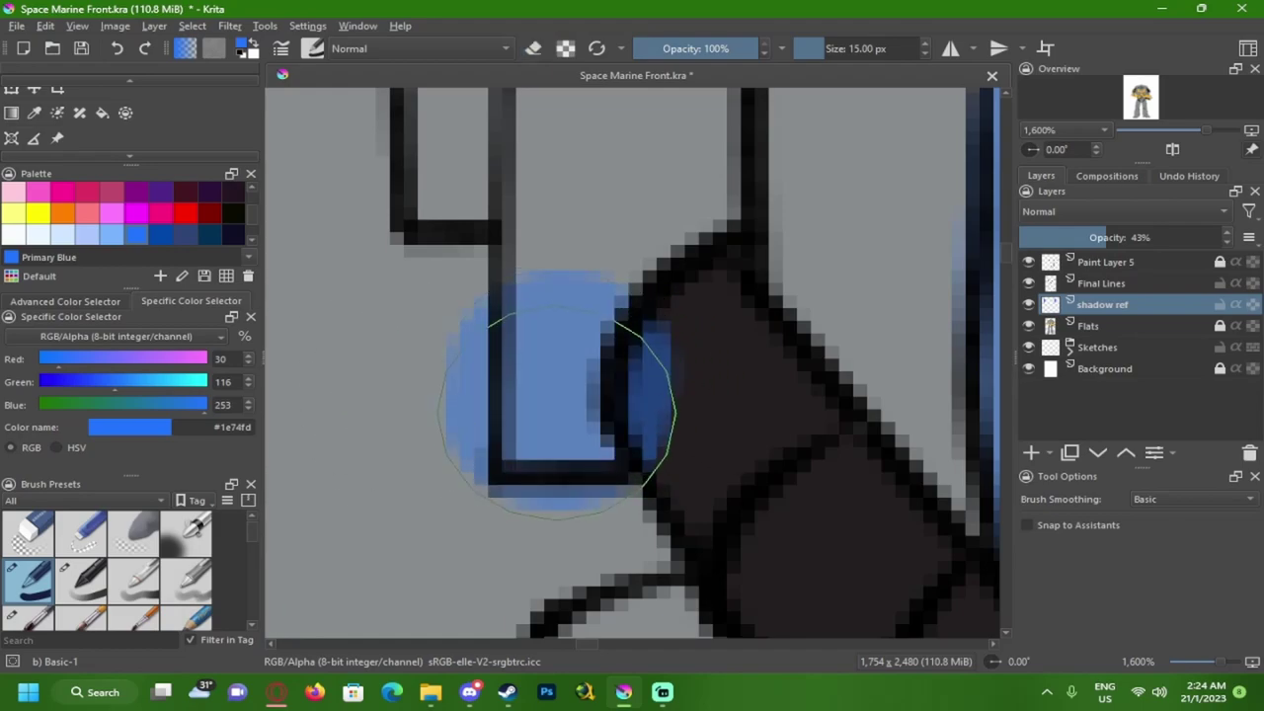
key(ctrl+z)
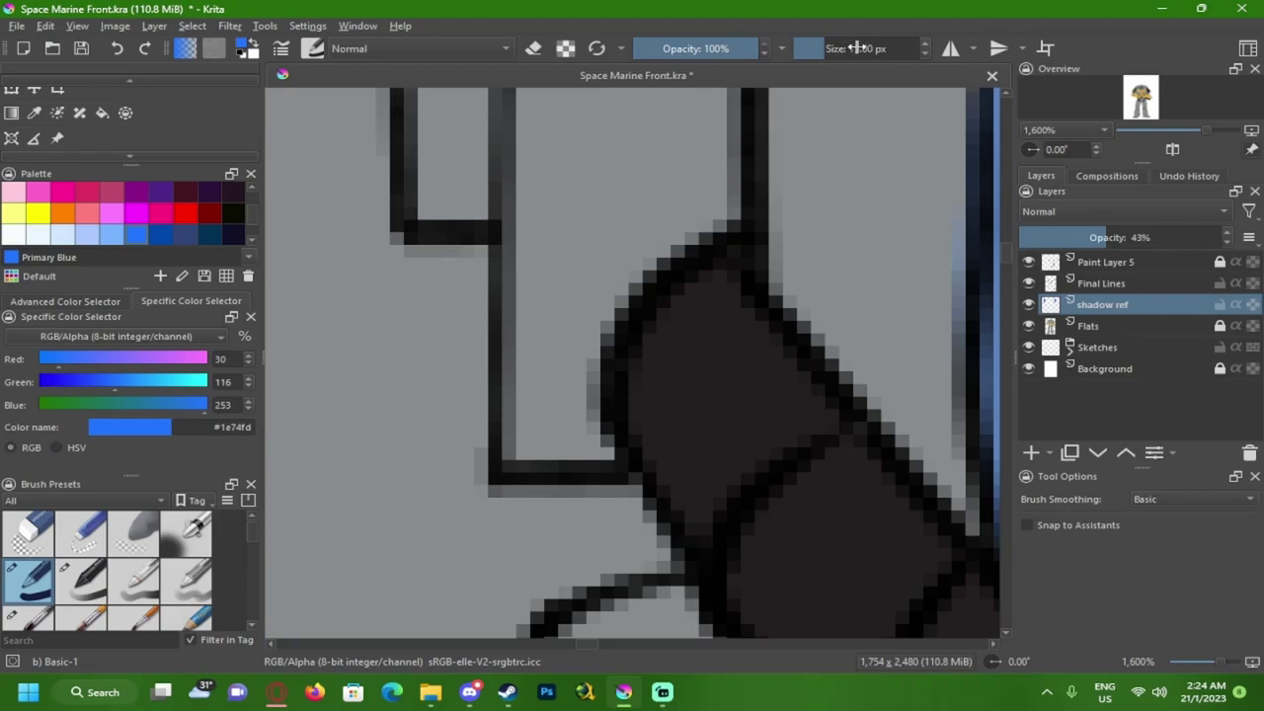
- Set the brush size to 10 px and try a blue stroke on the ear piece's small outer panel, then undo it
key(1)
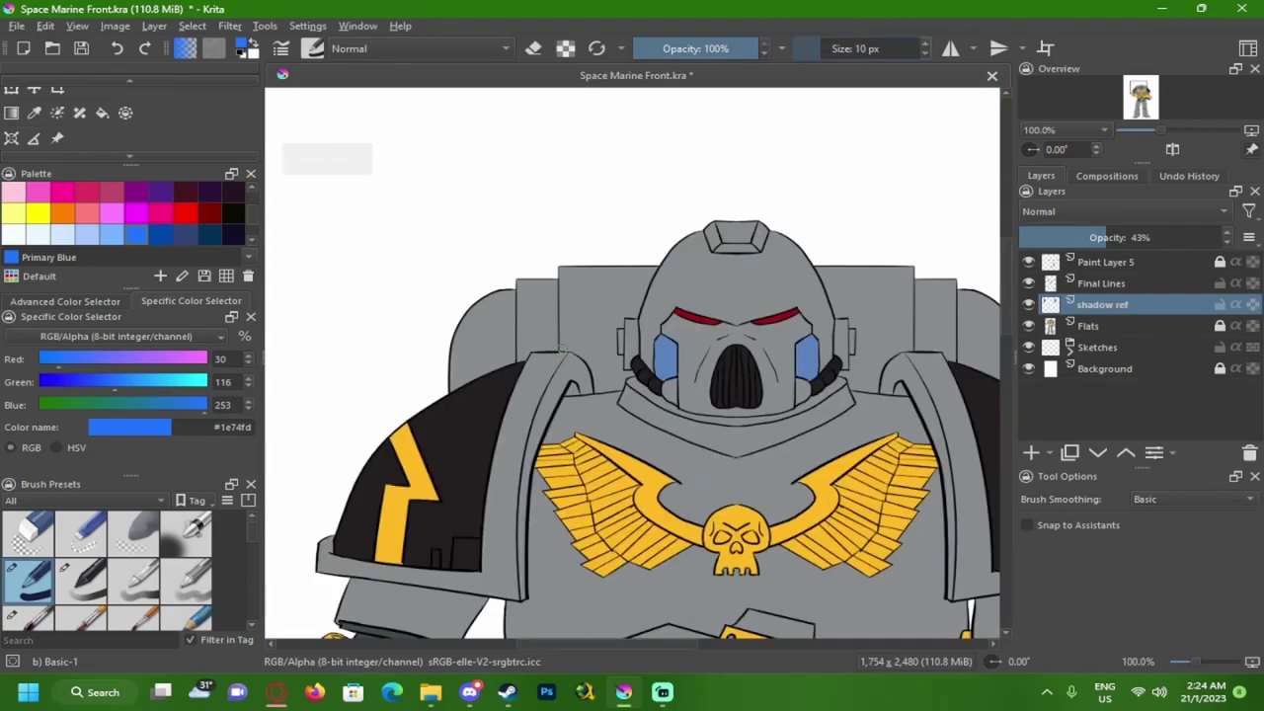
scroll(562, 348, up, 4)
drag(562, 348, 492, 253)
scroll(725, 311, up, 1)
drag(724, 311, 457, 451)
scroll(583, 325, up, 1)
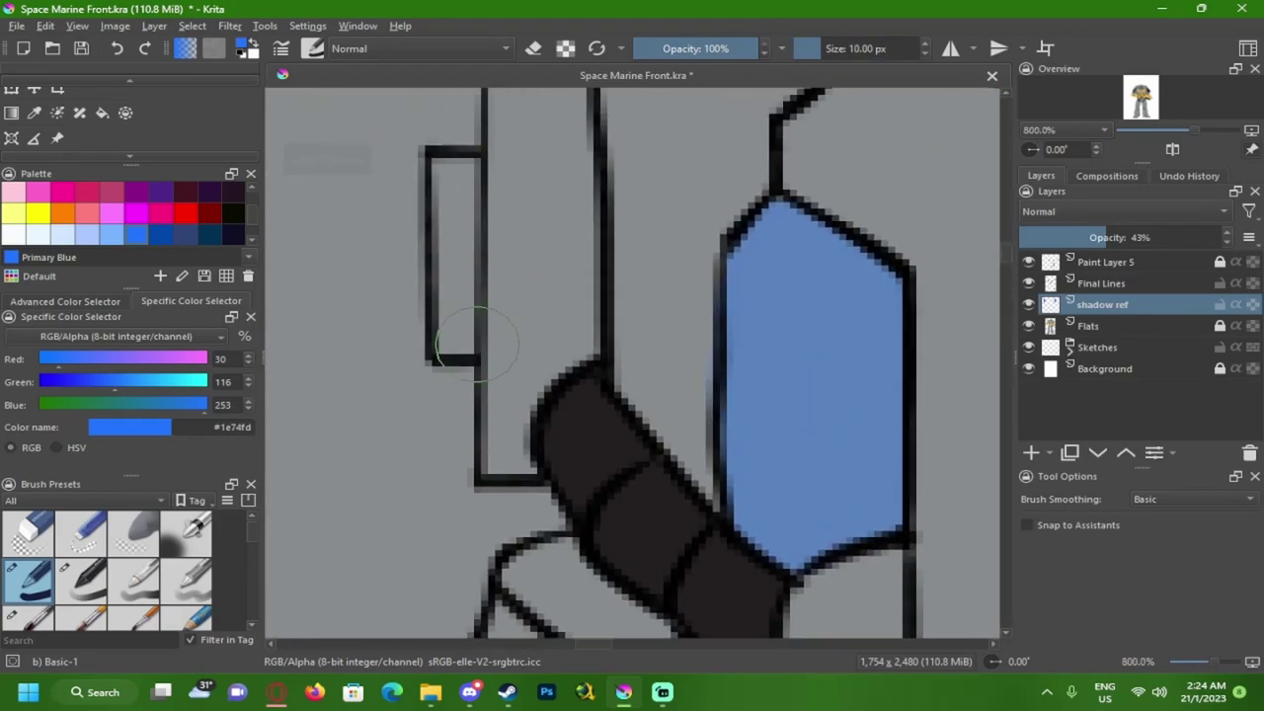
drag(460, 295, 453, 321)
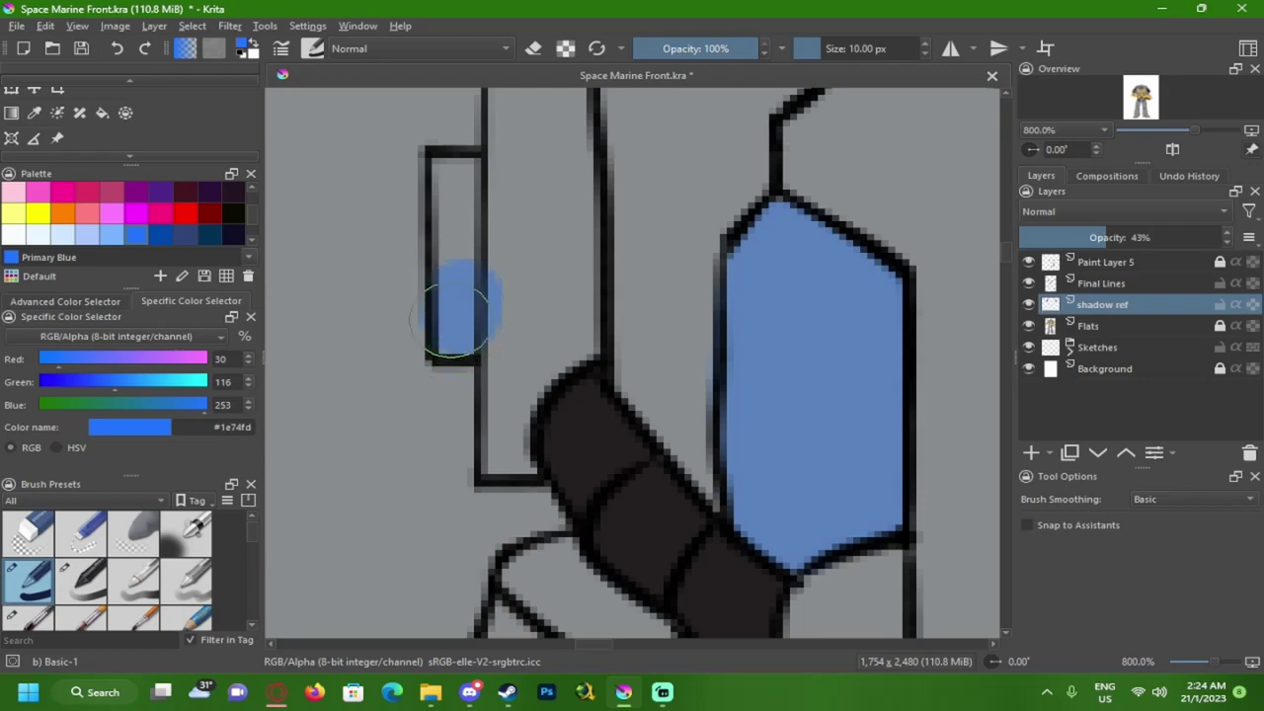
key(ctrl+z)
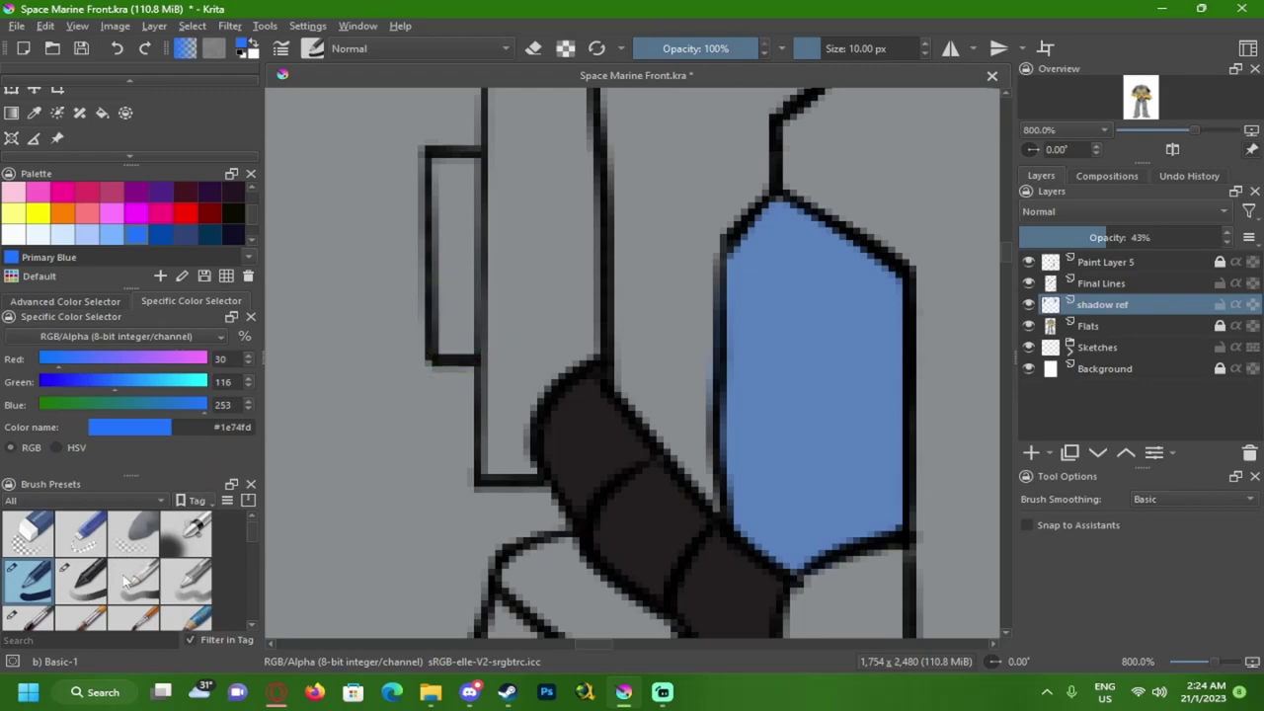
- Switch the brush to the Basic-5 Size preset at 25 px
scroll(125, 582, down, 2)
scroll(114, 601, down, 2)
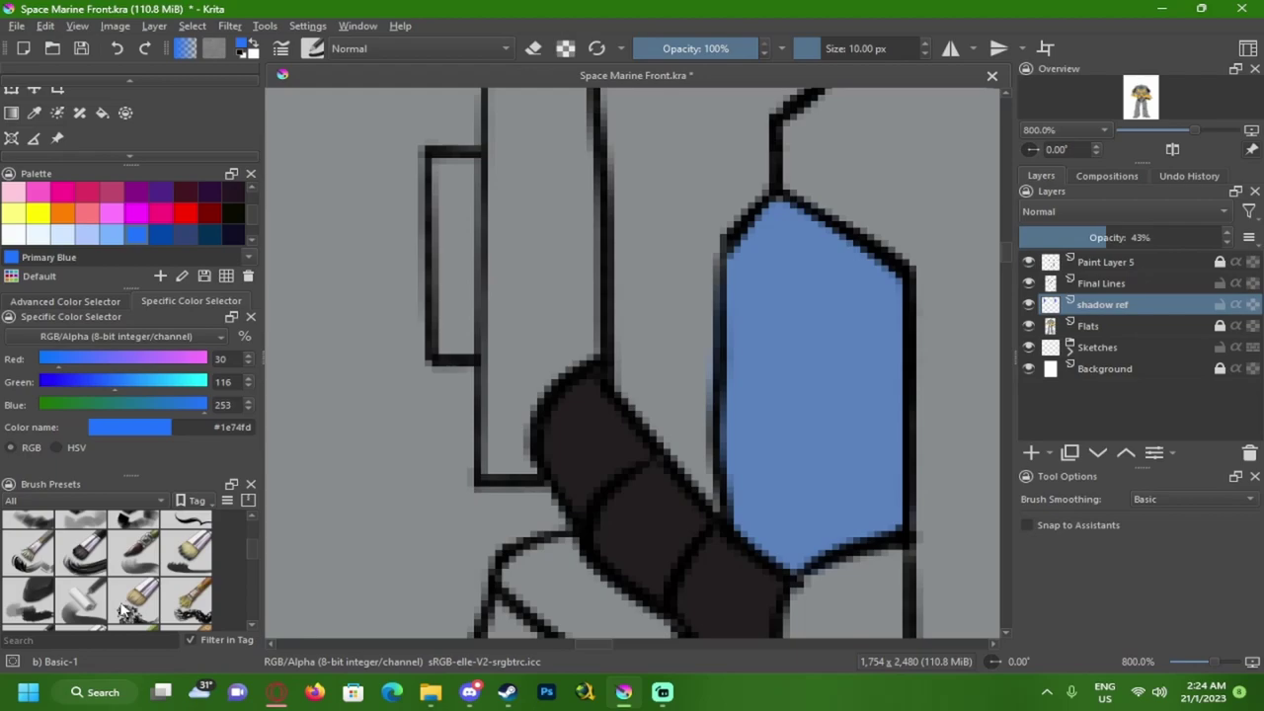
scroll(90, 586, up, 3)
click(85, 581)
scroll(59, 598, down, 1)
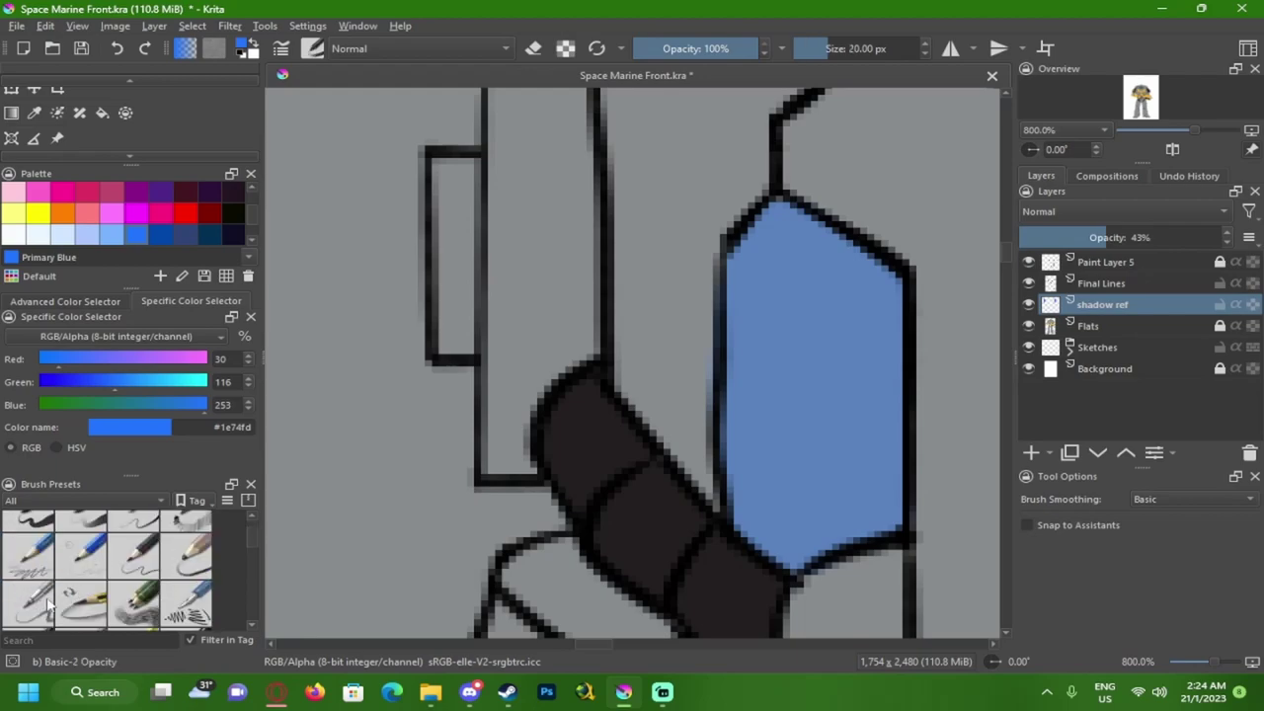
click(28, 523)
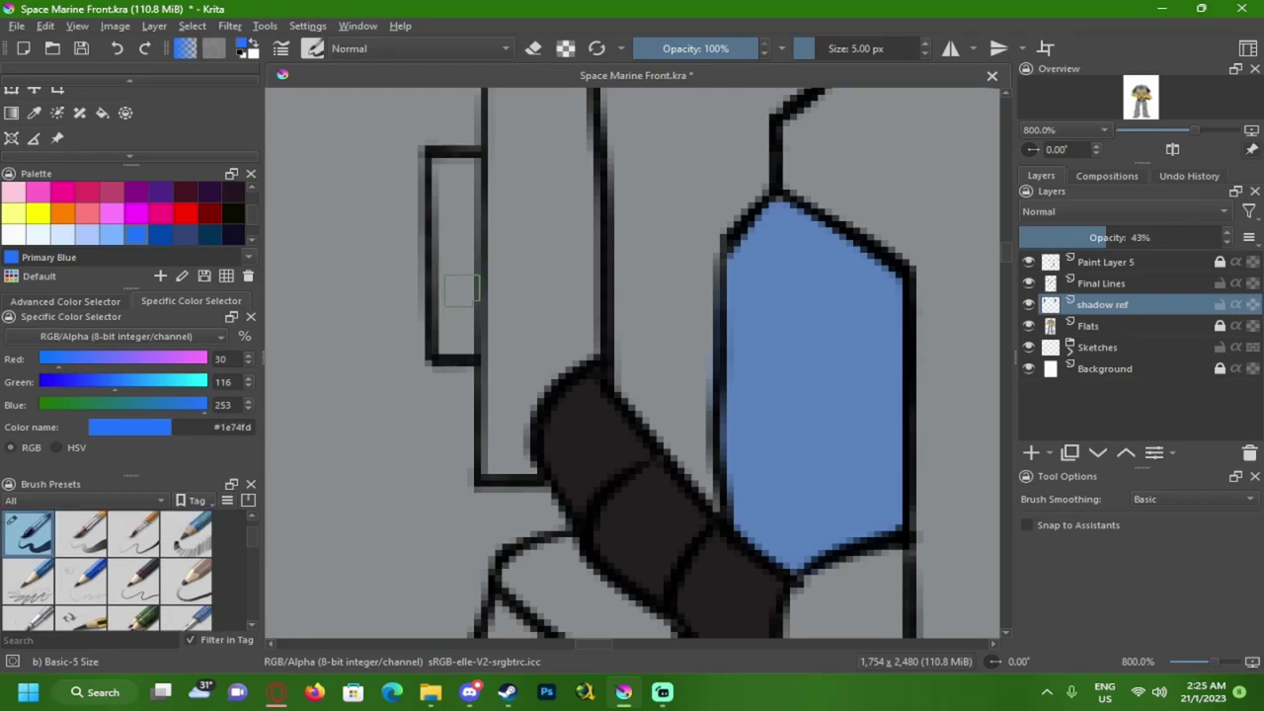
click(97, 534)
key(slash)
- Try blue shadow strokes on the ear piece and its small outer panel, then undo them
drag(503, 341, 568, 228)
mouse_move(444, 345)
mouse_down()
mouse_move(465, 253)
mouse_move(461, 287)
mouse_up()
key(ctrl+z)
key(ctrl+z)
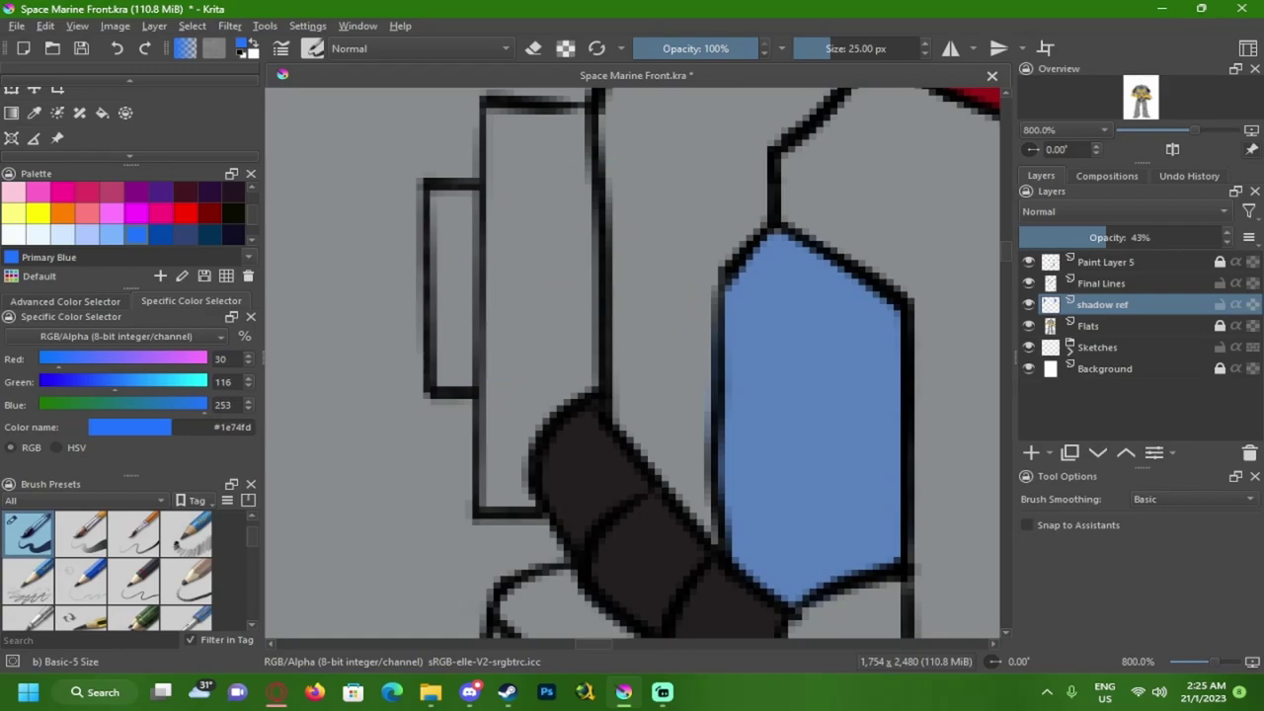
drag(466, 346, 474, 307)
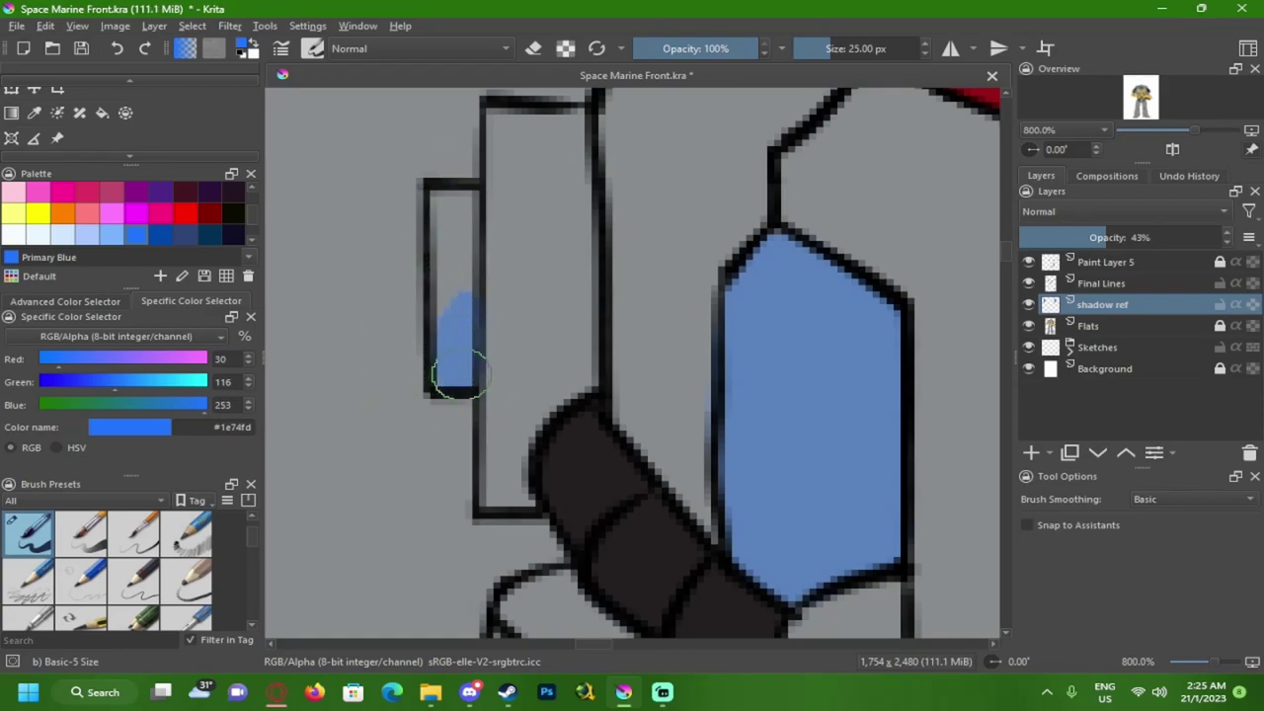
key(ctrl+z)
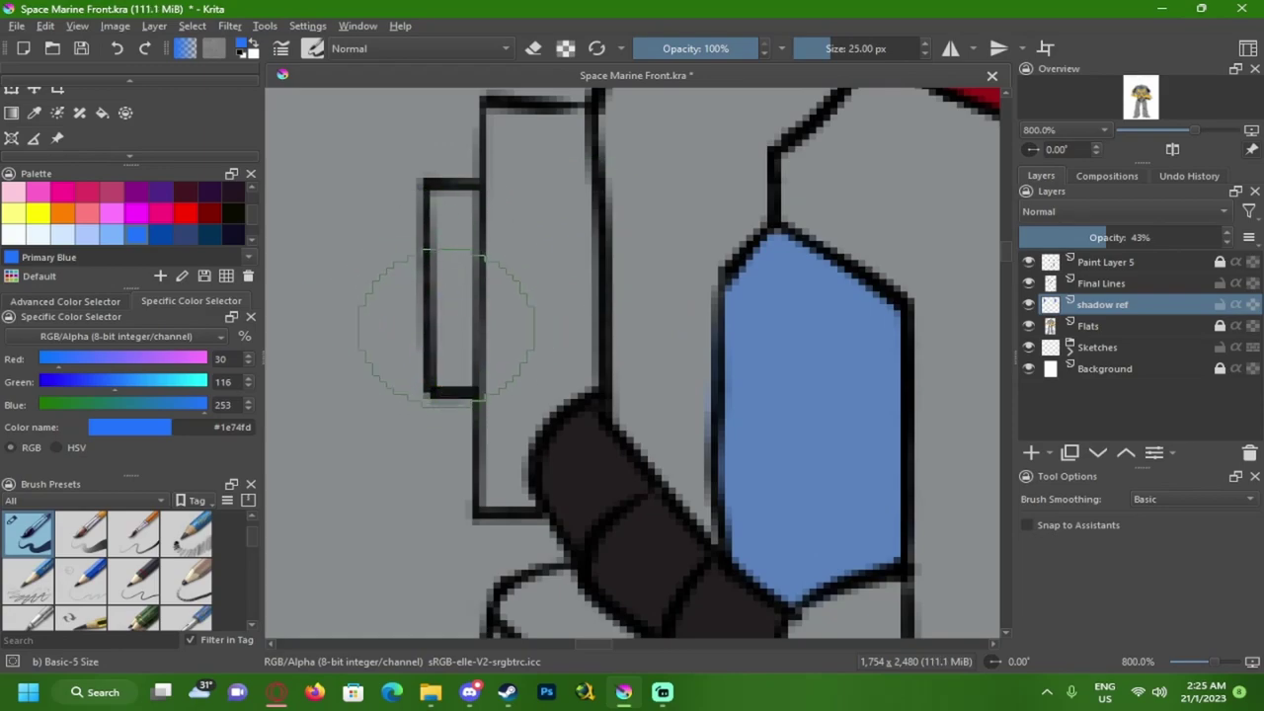
- Try blue shadow shapes in the lower parts of the ear piece and its outer panel without mirroring, then undo them
click(450, 359)
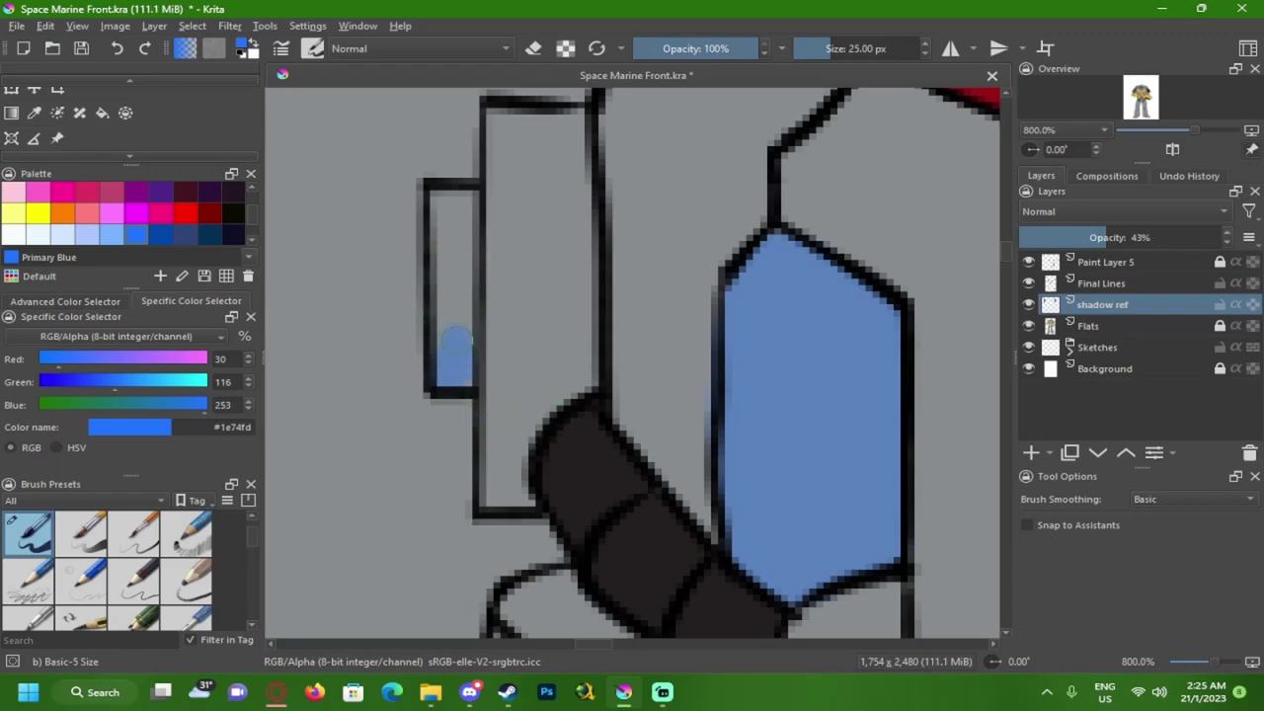
drag(464, 310, 469, 302)
mouse_move(495, 387)
mouse_down()
mouse_move(479, 351)
mouse_move(481, 425)
mouse_up()
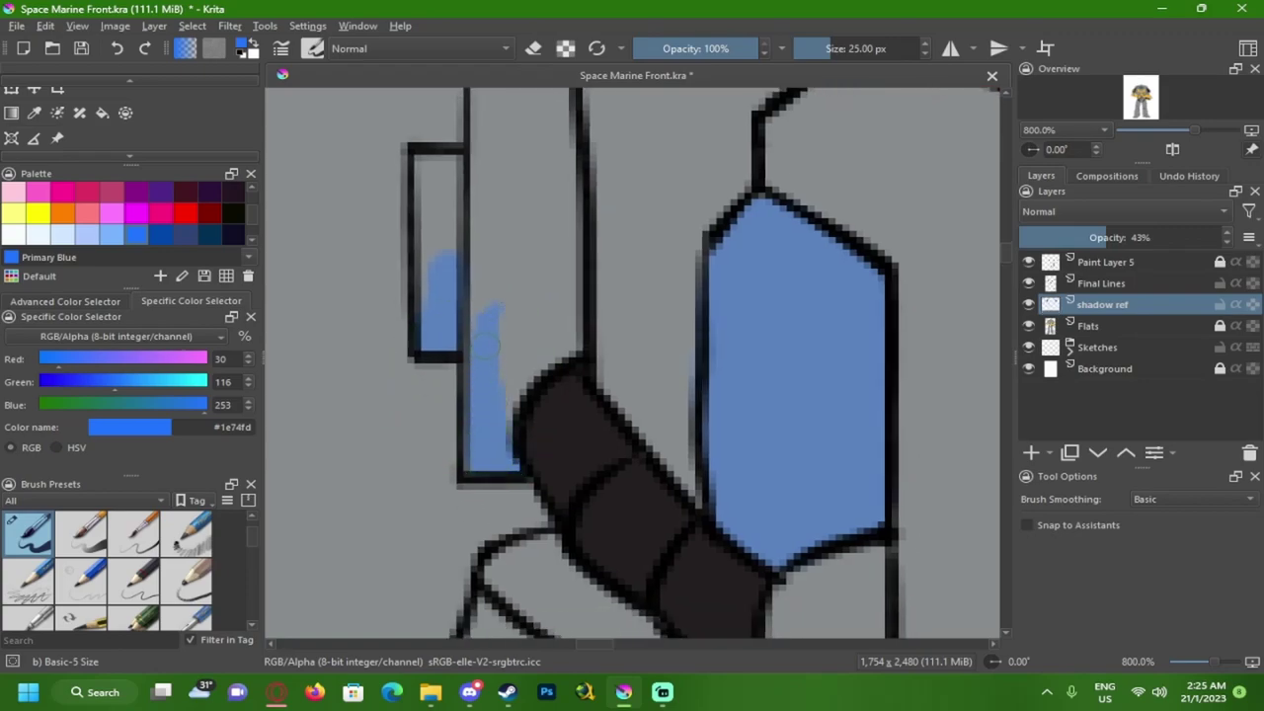
scroll(509, 405, down, 9)
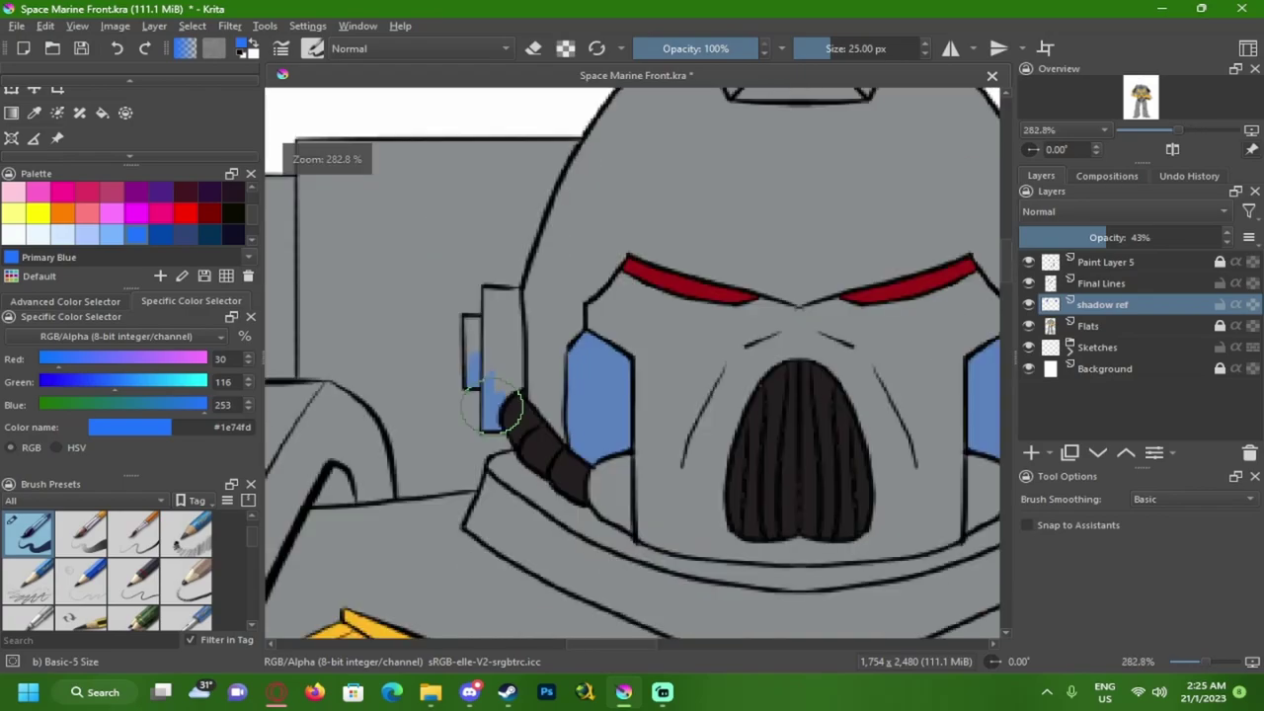
scroll(484, 450, up, 4)
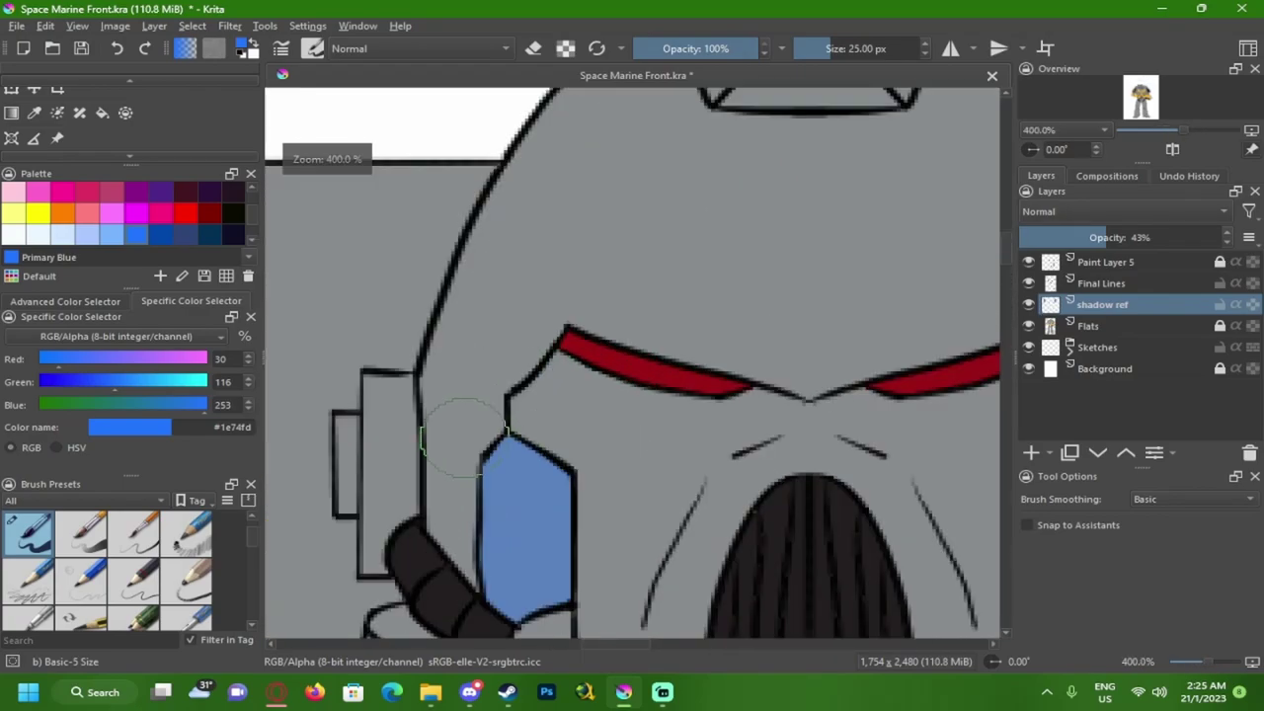
- Turn on horizontal mirroring and paint a blue shadow in the lower half of the ear piece's small outer panel
click(946, 52)
scroll(489, 281, up, 3)
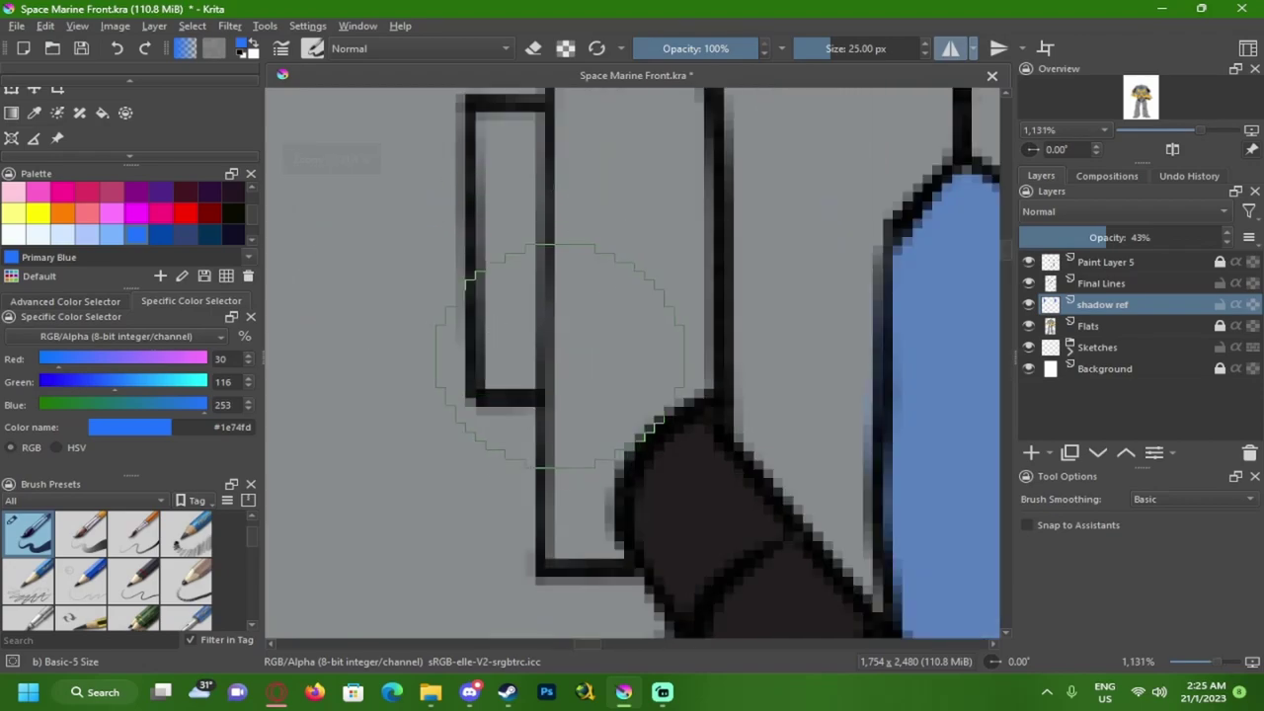
mouse_move(493, 306)
mouse_down()
mouse_move(488, 365)
mouse_move(529, 368)
mouse_up()
drag(492, 306, 484, 267)
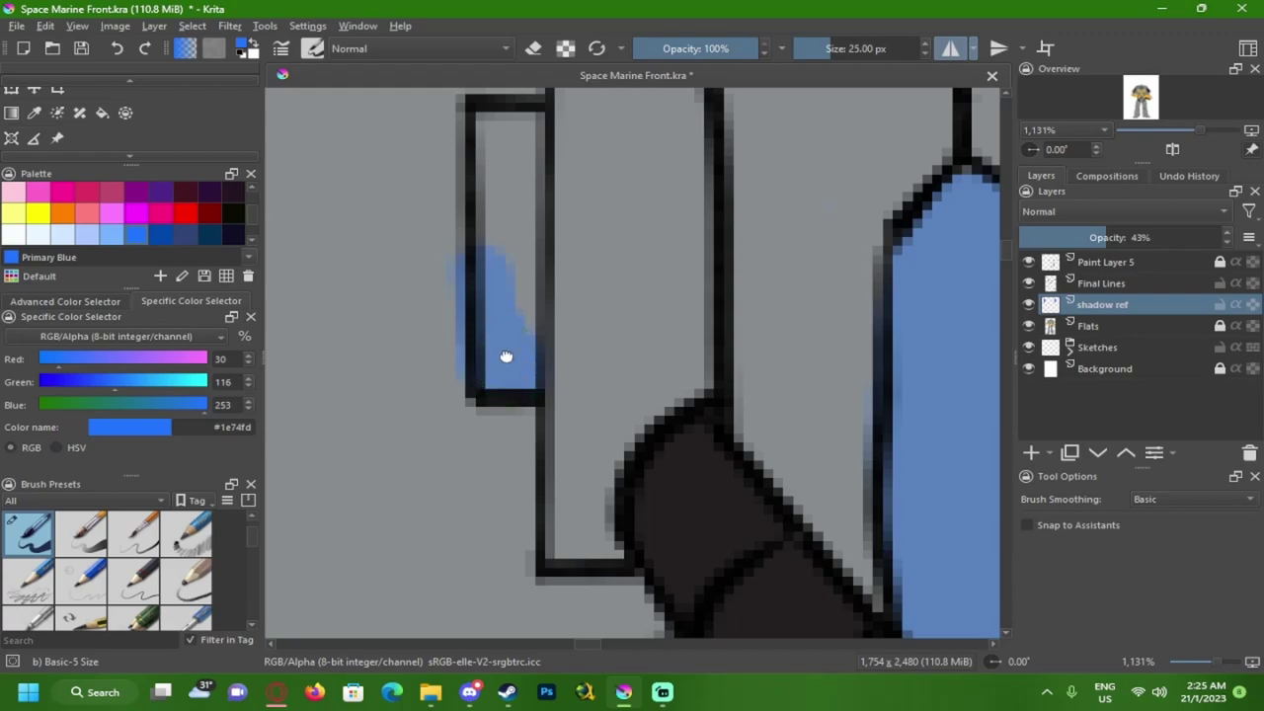
- Paint a mirrored blue shadow in the lower part of the main ear piece, down to the breathing hose
drag(521, 370, 466, 291)
mouse_move(519, 439)
mouse_down()
mouse_move(548, 458)
mouse_move(508, 460)
mouse_move(508, 352)
mouse_up()
key(ctrl+z)
click(549, 464)
mouse_move(559, 470)
mouse_down()
mouse_move(496, 405)
mouse_move(538, 277)
mouse_move(524, 316)
mouse_up()
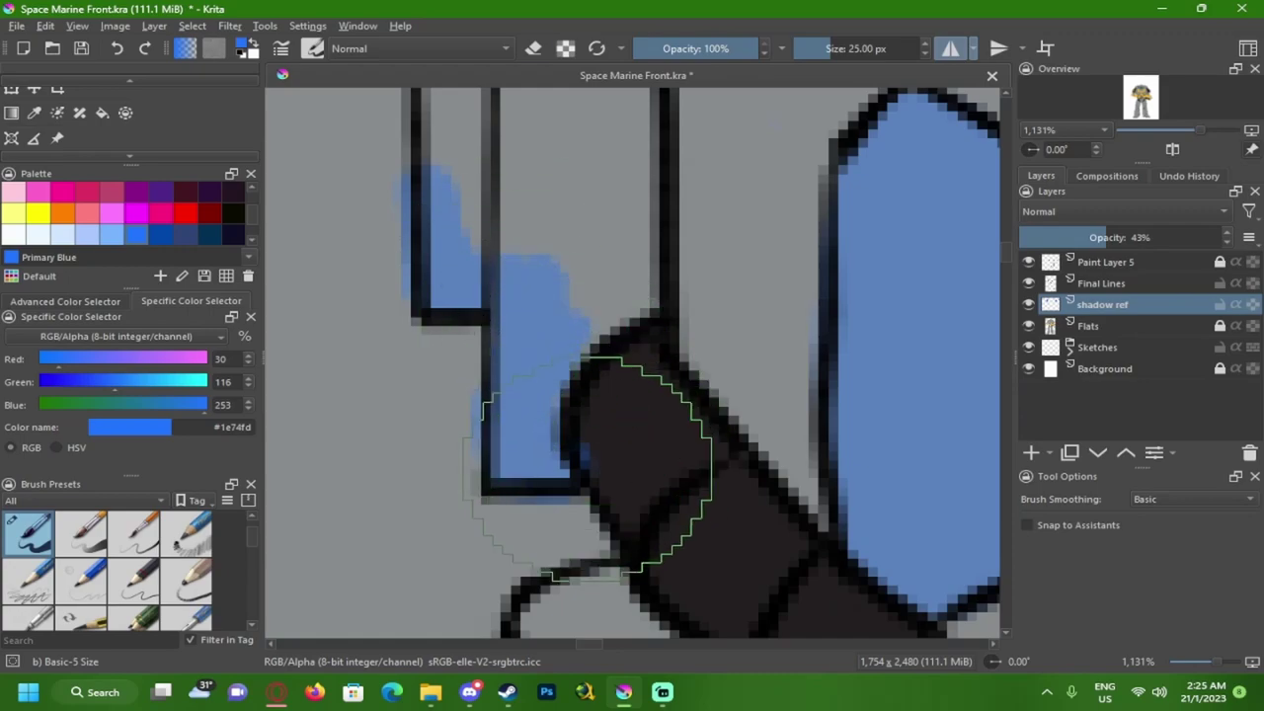
- Fill the collar's inner rim below the helmet with solid blue
key(e)
scroll(593, 456, down, 4)
scroll(592, 462, down, 3)
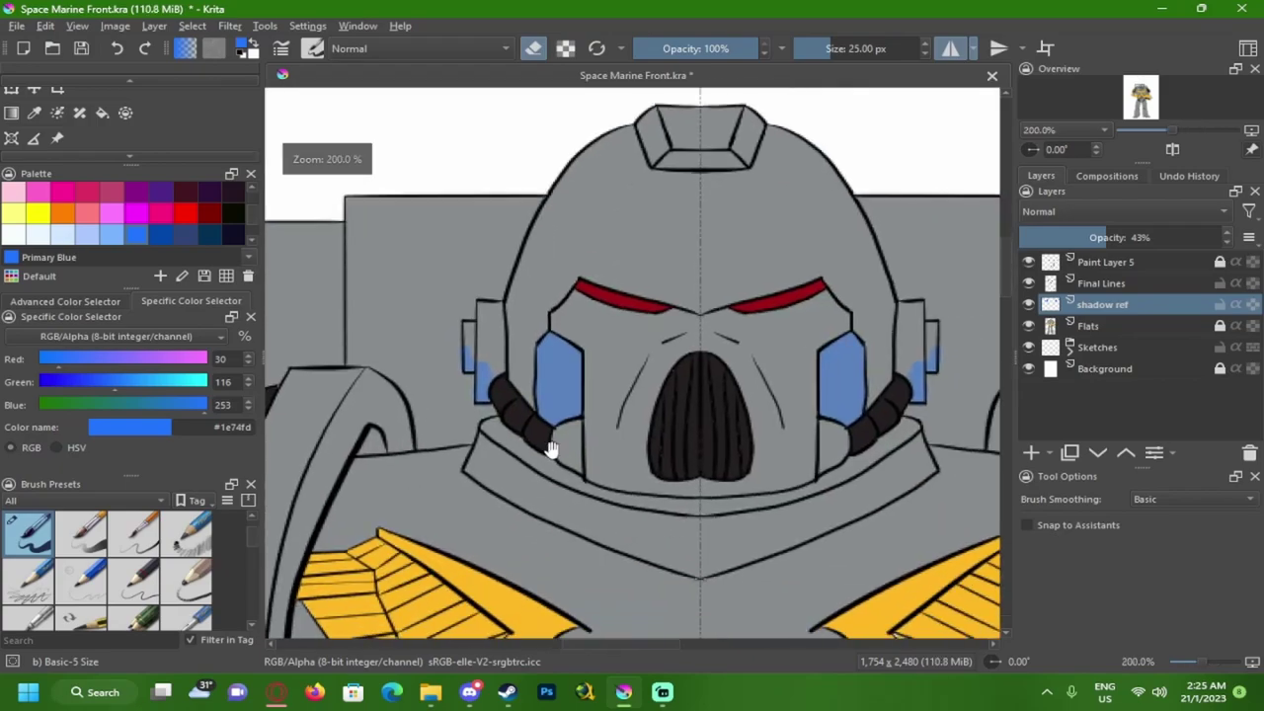
scroll(517, 452, up, 5)
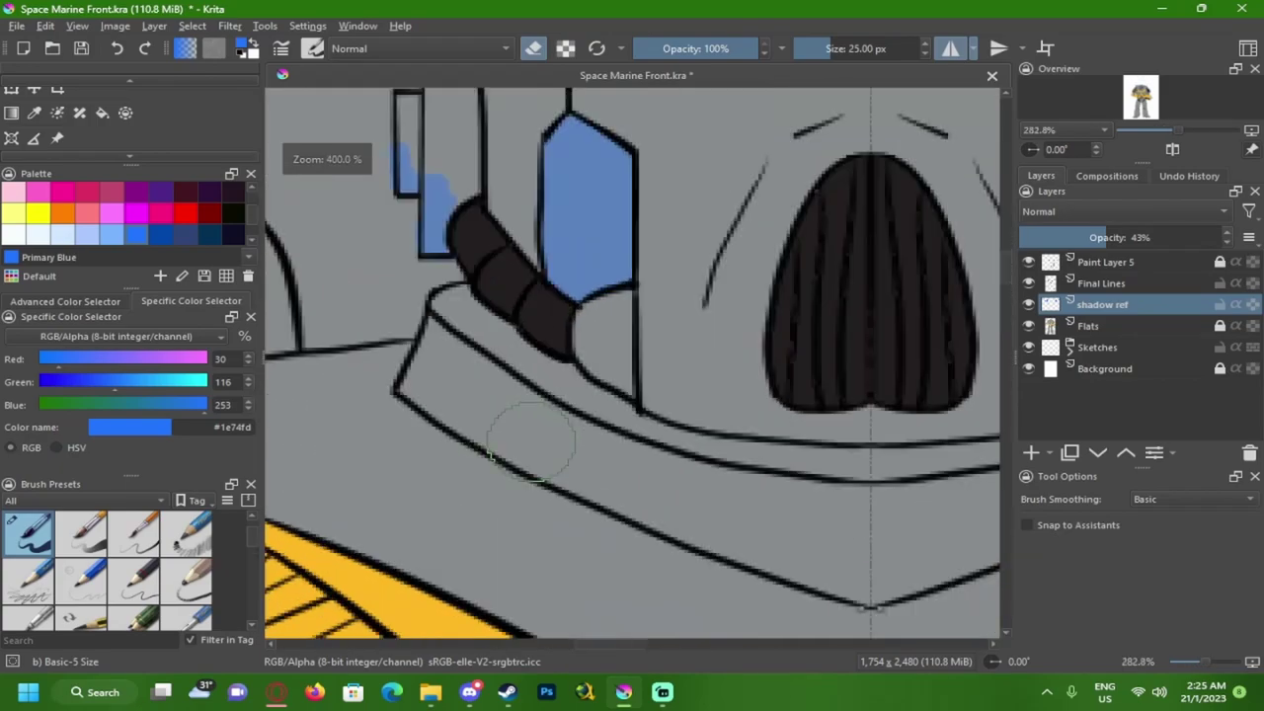
key(e)
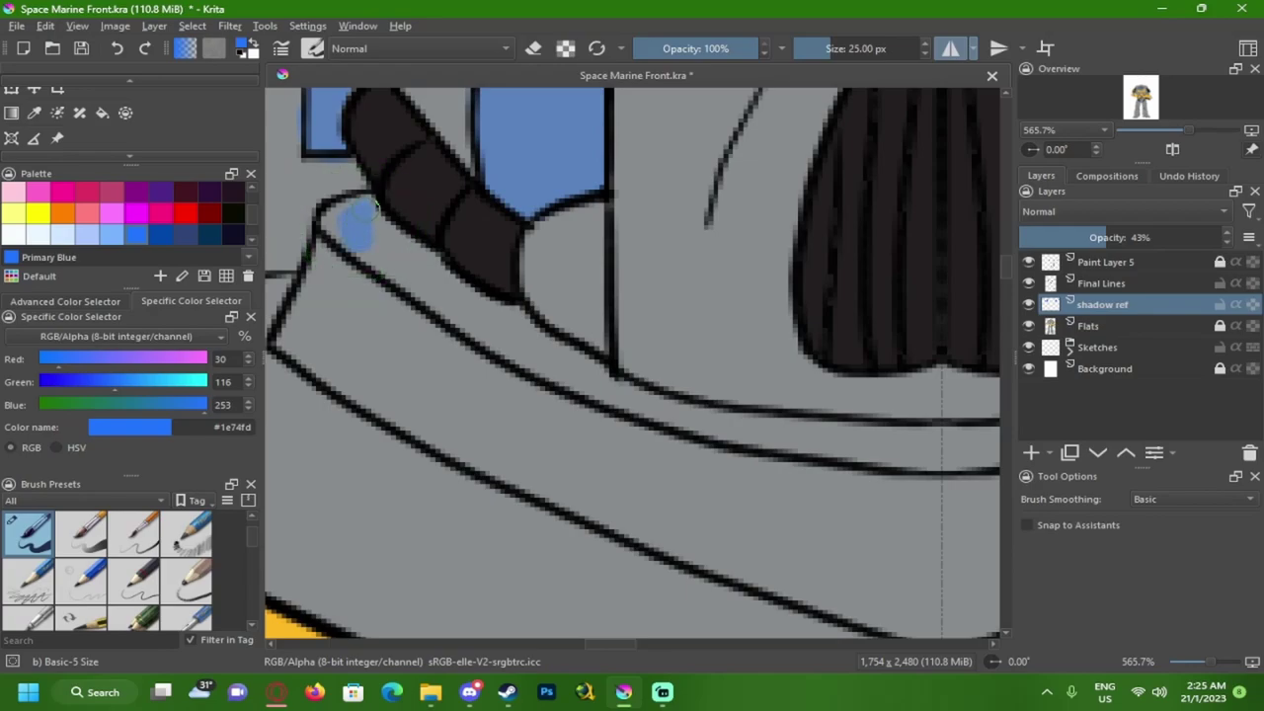
key(f)
click(409, 249)
- Switch back to the brush and start a mirrored blue shadow beneath the inner ends of the red eyes
scroll(419, 257, down, 4)
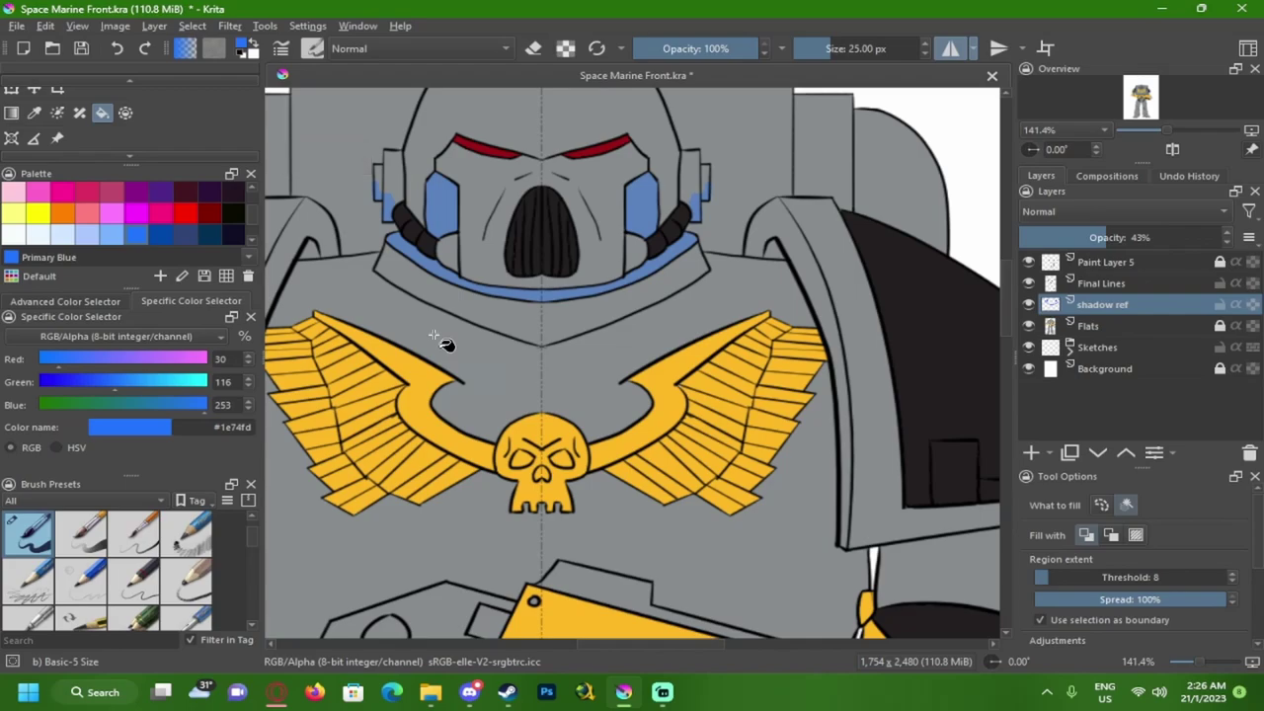
scroll(434, 335, down, 2)
scroll(464, 292, up, 4)
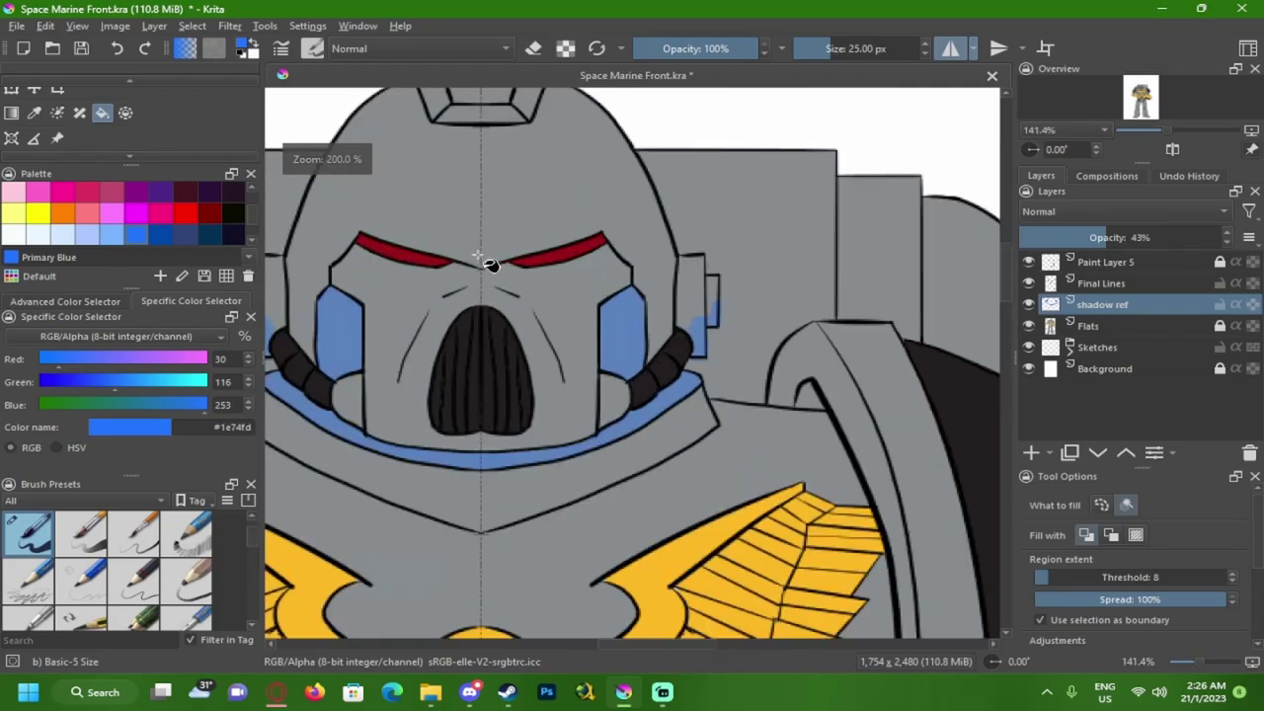
scroll(439, 354, up, 1)
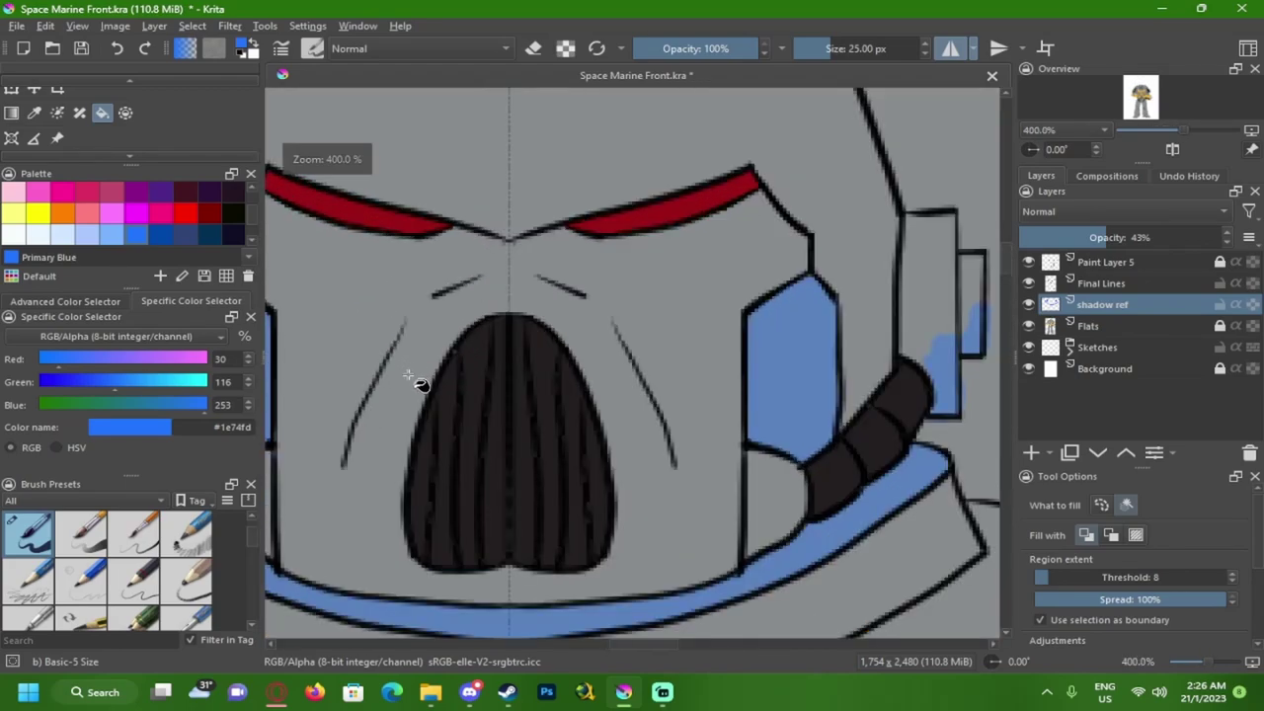
scroll(420, 385, down, 1)
drag(366, 408, 366, 319)
key(b)
scroll(389, 291, up, 2)
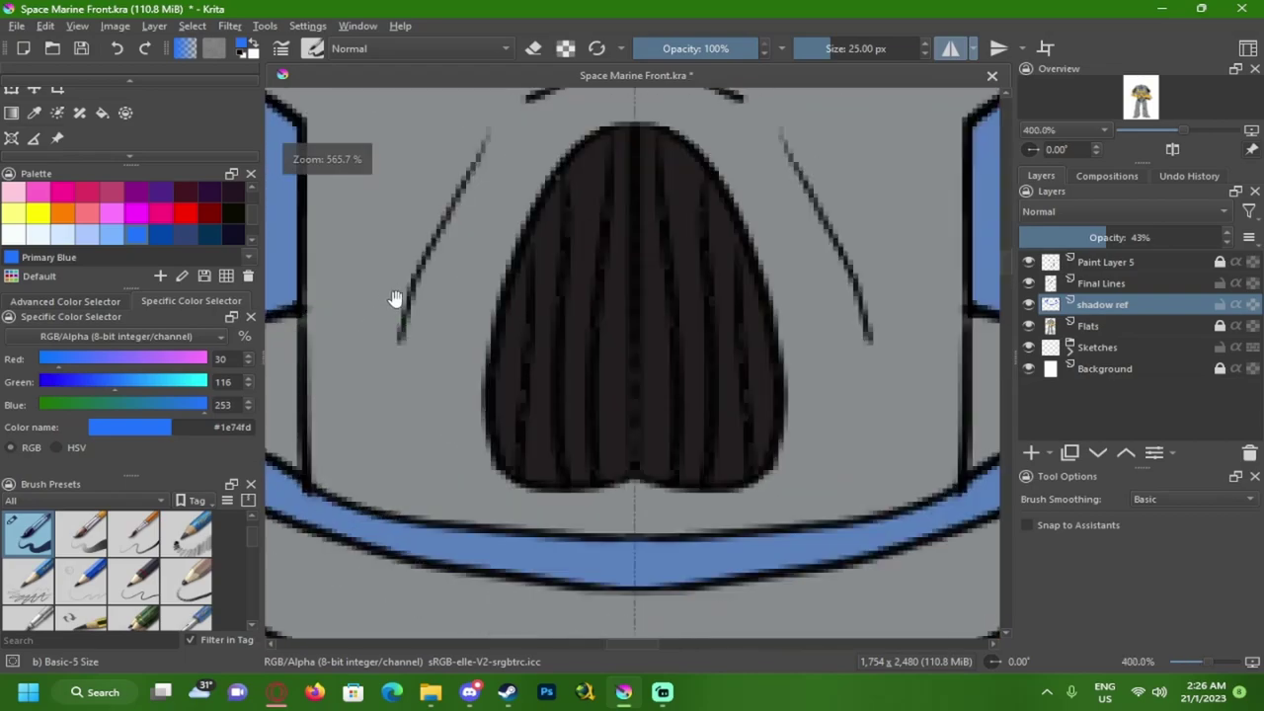
drag(466, 224, 451, 465)
scroll(550, 282, up, 1)
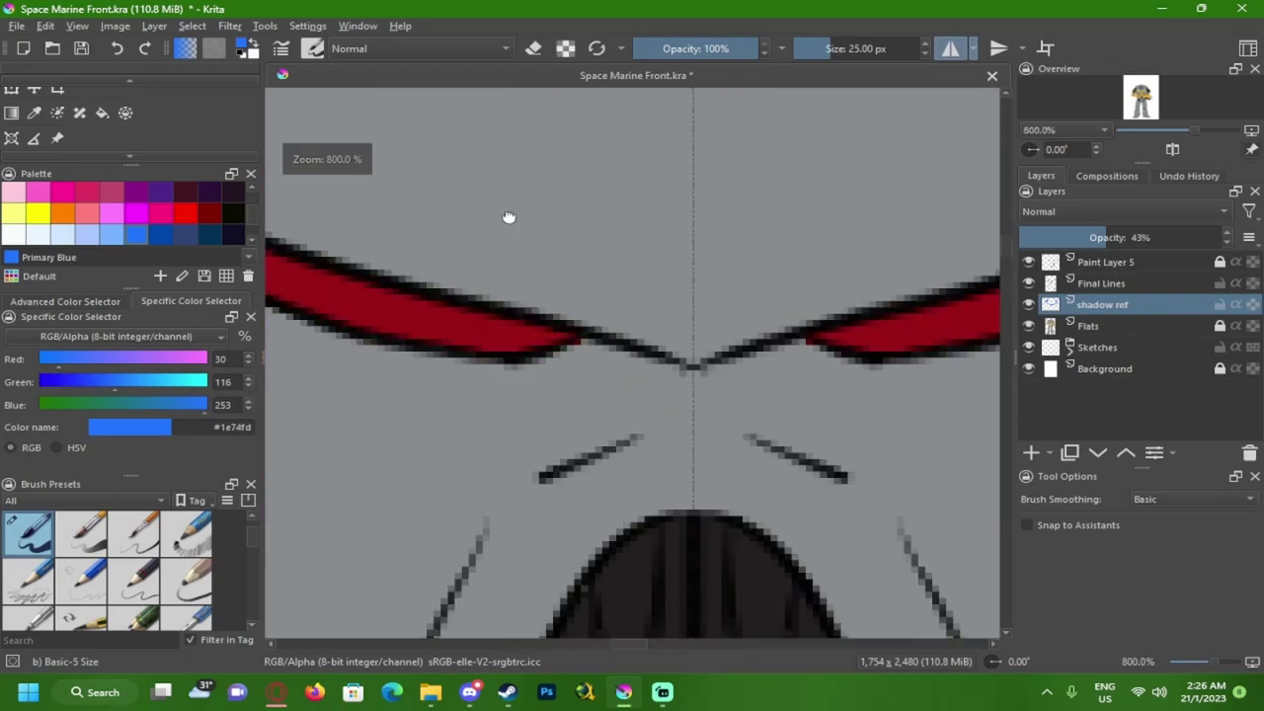
drag(636, 395, 561, 335)
mouse_move(494, 294)
mouse_down()
mouse_move(533, 304)
mouse_move(498, 281)
mouse_move(582, 301)
mouse_move(553, 311)
mouse_move(451, 286)
mouse_move(437, 291)
mouse_move(495, 314)
mouse_move(433, 338)
mouse_move(395, 331)
mouse_move(502, 312)
mouse_up()
- Erase the blue overlapping the red eyes and extend the shadow across the centre below the brow line
key(e)
drag(467, 247, 517, 254)
key(e)
mouse_move(628, 308)
mouse_down()
mouse_move(444, 322)
mouse_move(488, 318)
mouse_up()
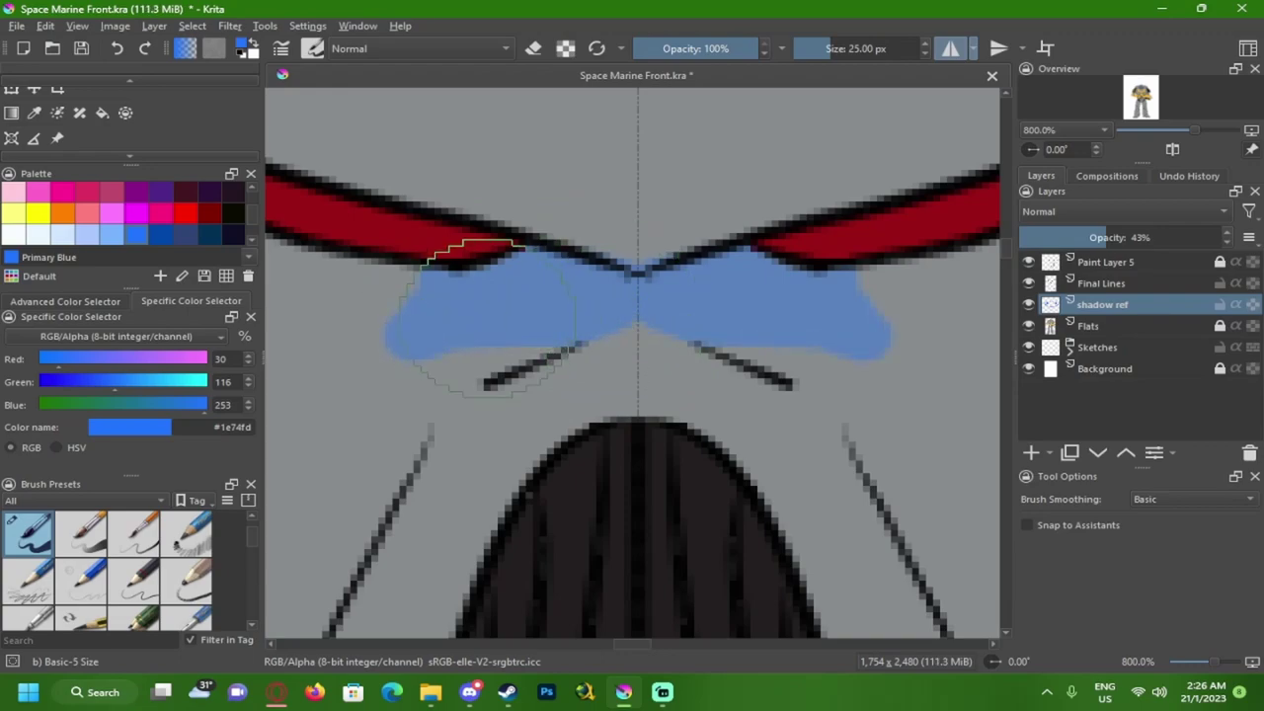
- Paint the mirrored blue shadow beneath the outer ends of the red eyes
scroll(489, 319, down, 3)
scroll(471, 333, up, 2)
drag(528, 359, 571, 437)
scroll(552, 364, up, 1)
drag(634, 228, 723, 278)
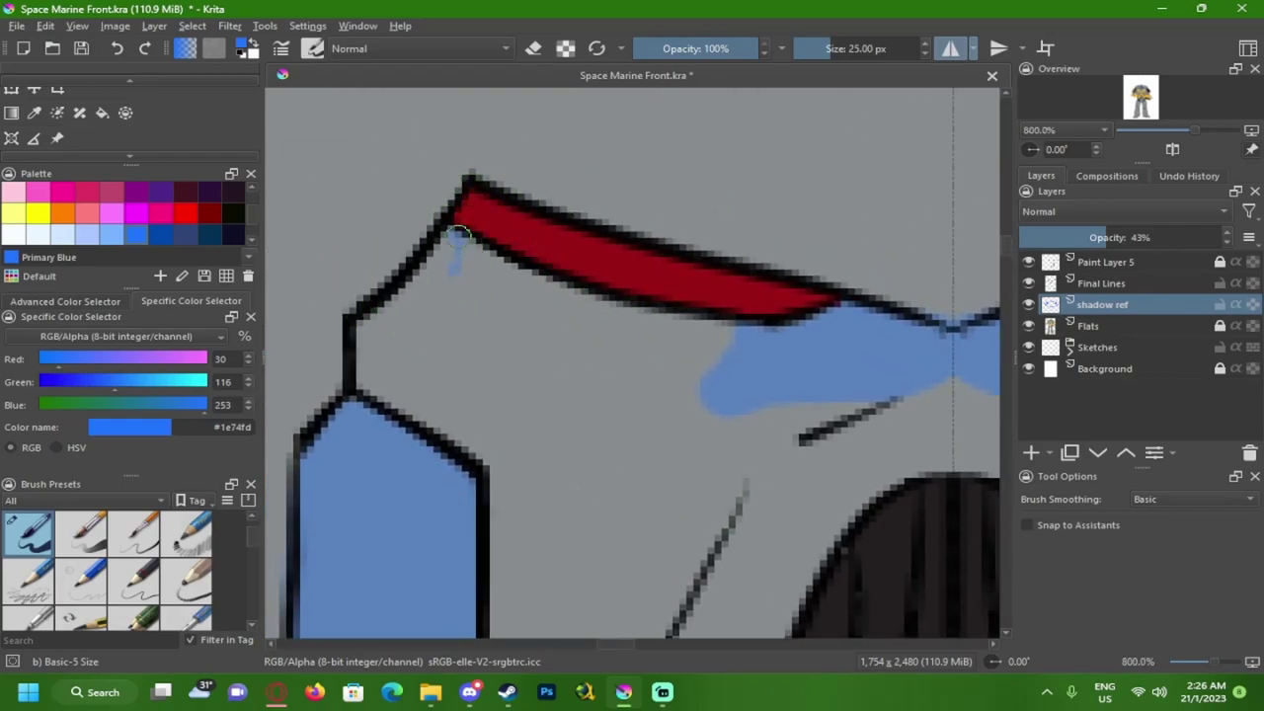
- Paint a blue shadow band beneath the red eye lens, from the outer cheek edge toward the helmet's centre, on the shadow ref layer
click(442, 245)
key(ctrl+z)
click(359, 350)
key(ctrl+z)
click(374, 361)
mouse_move(379, 318)
mouse_down()
mouse_move(428, 297)
mouse_move(458, 253)
mouse_move(391, 330)
mouse_up()
mouse_move(474, 257)
mouse_down()
mouse_move(523, 293)
mouse_move(685, 332)
mouse_up()
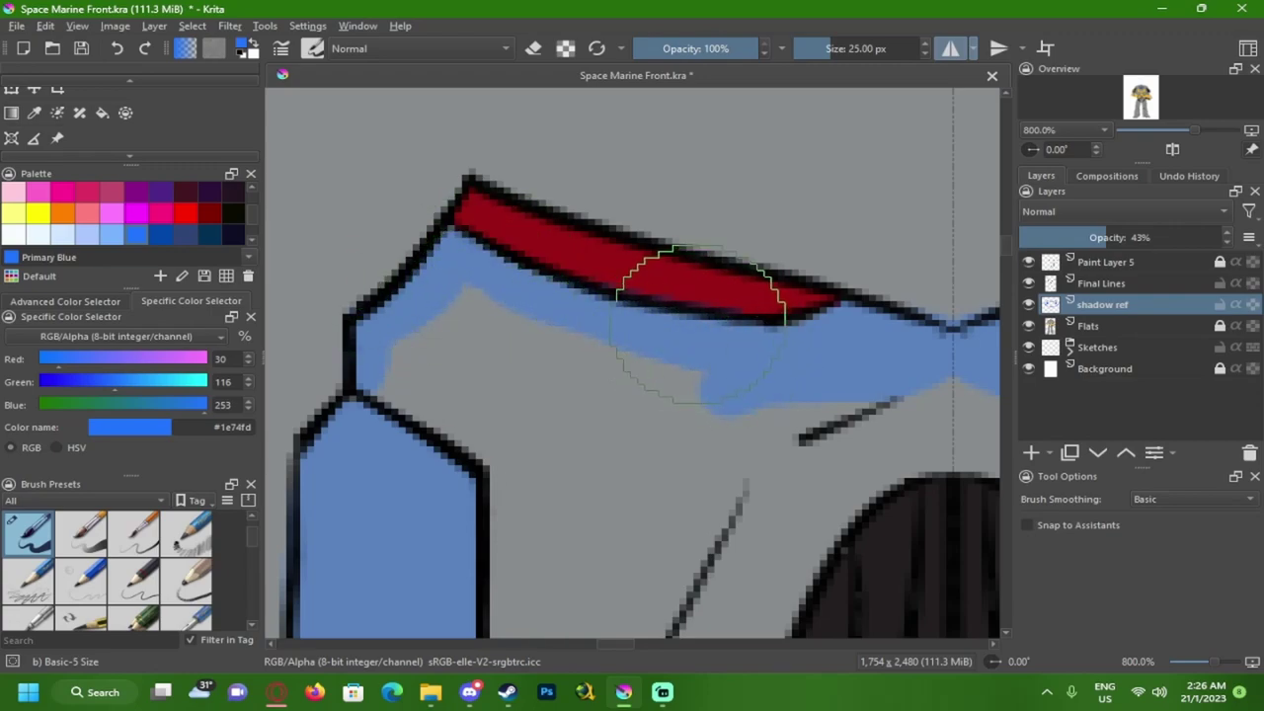
- Examine the blue eye shading against the whole helmet at several magnifications
key(minus)
key(minus)
key(minus)
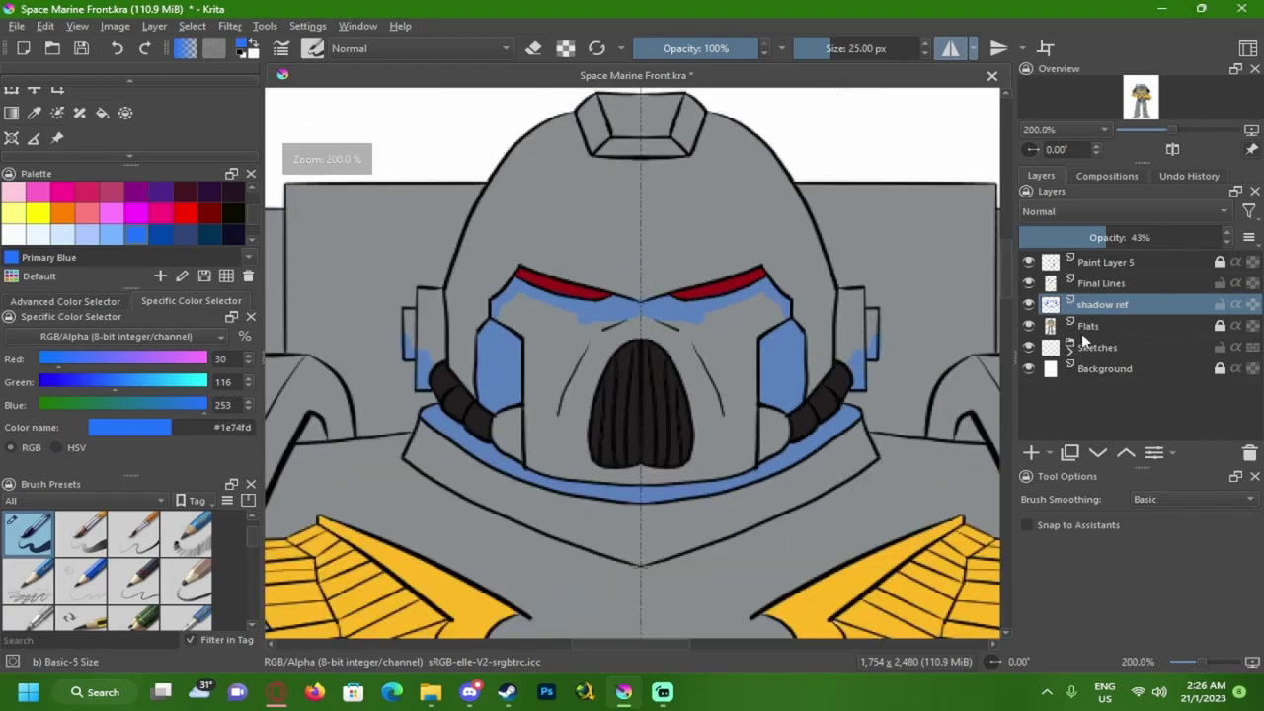
scroll(523, 302, up, 2)
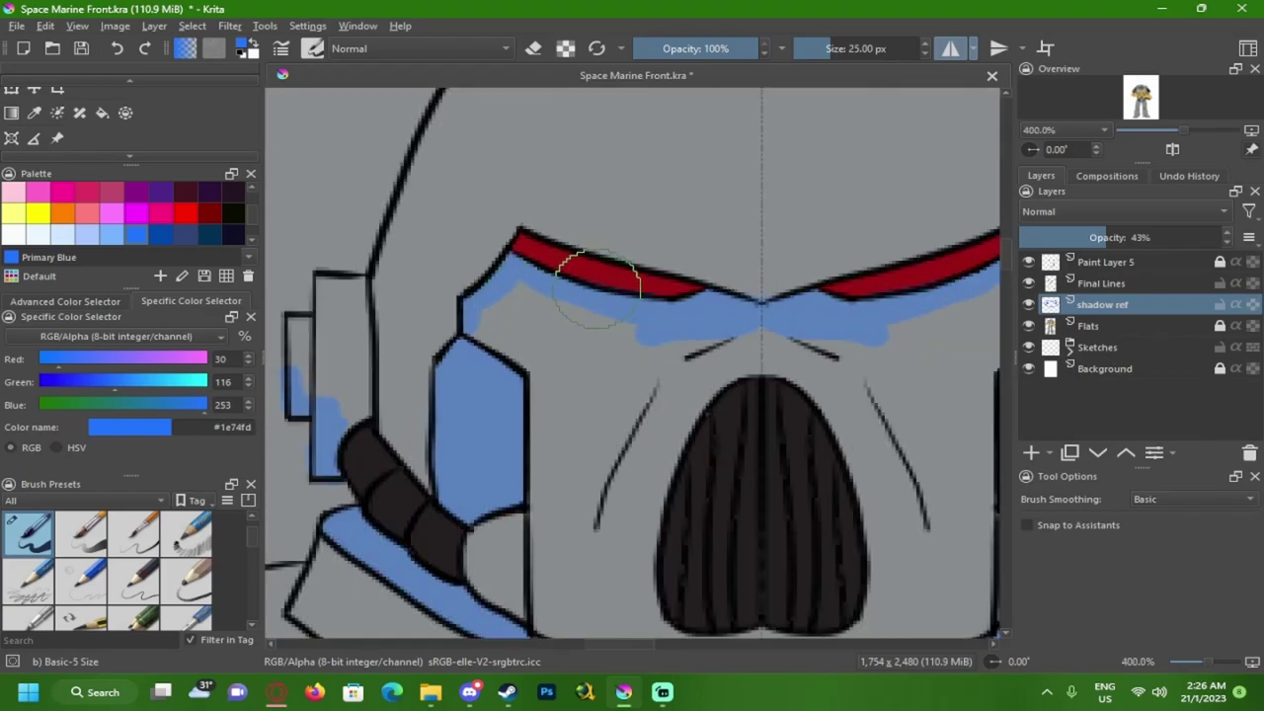
drag(588, 274, 556, 292)
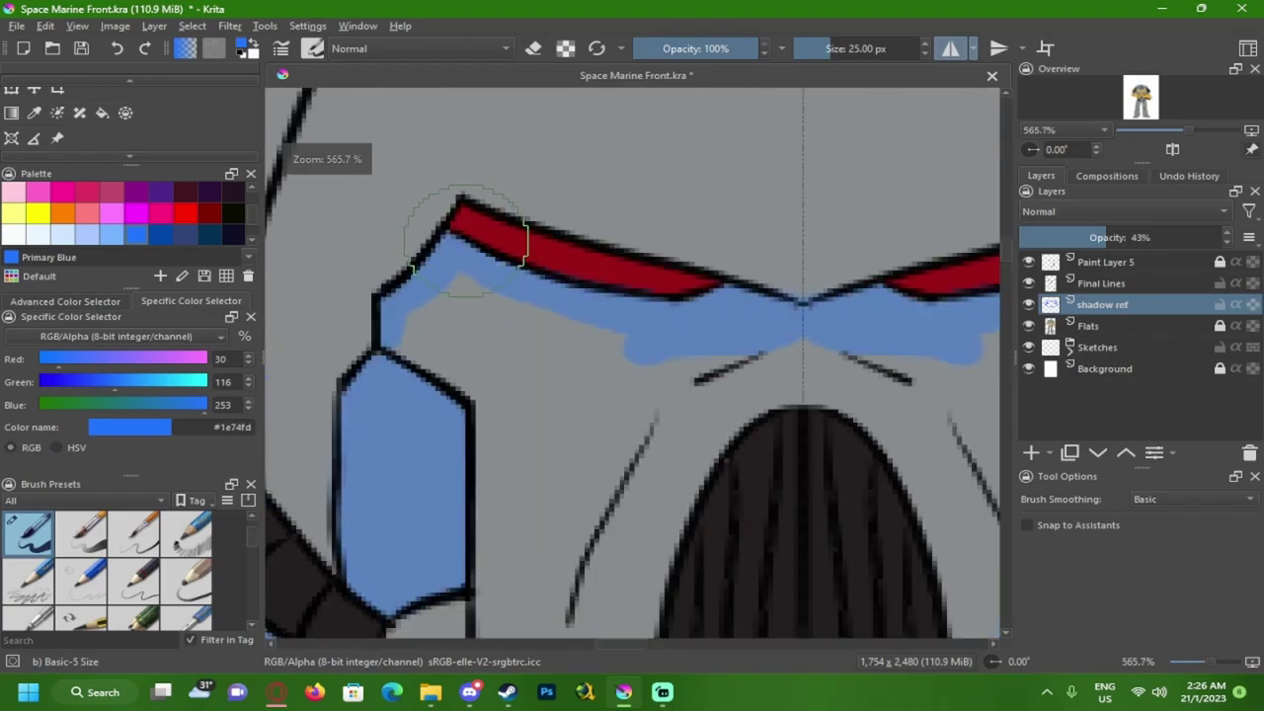
scroll(620, 283, down, 1)
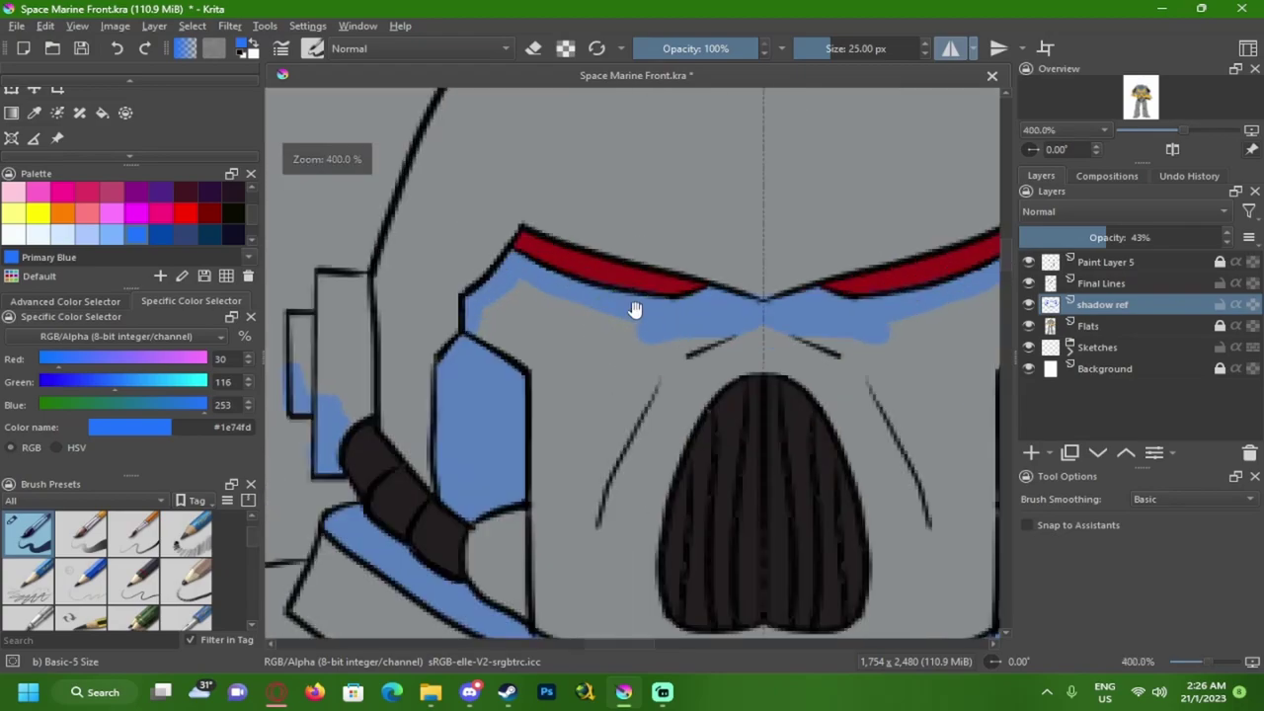
scroll(637, 321, down, 1)
mouse_move(579, 243)
mouse_down()
mouse_move(570, 312)
mouse_move(592, 228)
mouse_up()
scroll(568, 310, up, 1)
scroll(567, 308, down, 2)
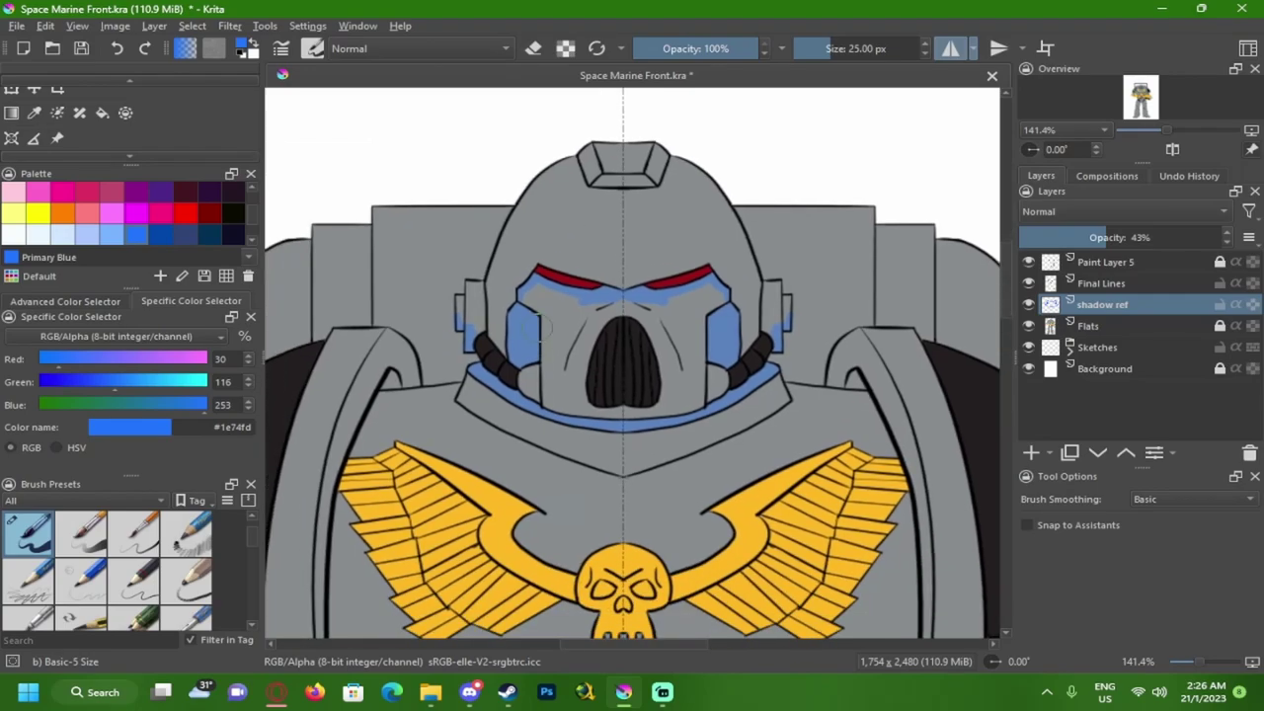
- Paint a blue shadow along the lower faceplate, curving under the mouth grille and up the cheek beside it
scroll(642, 383, up, 3)
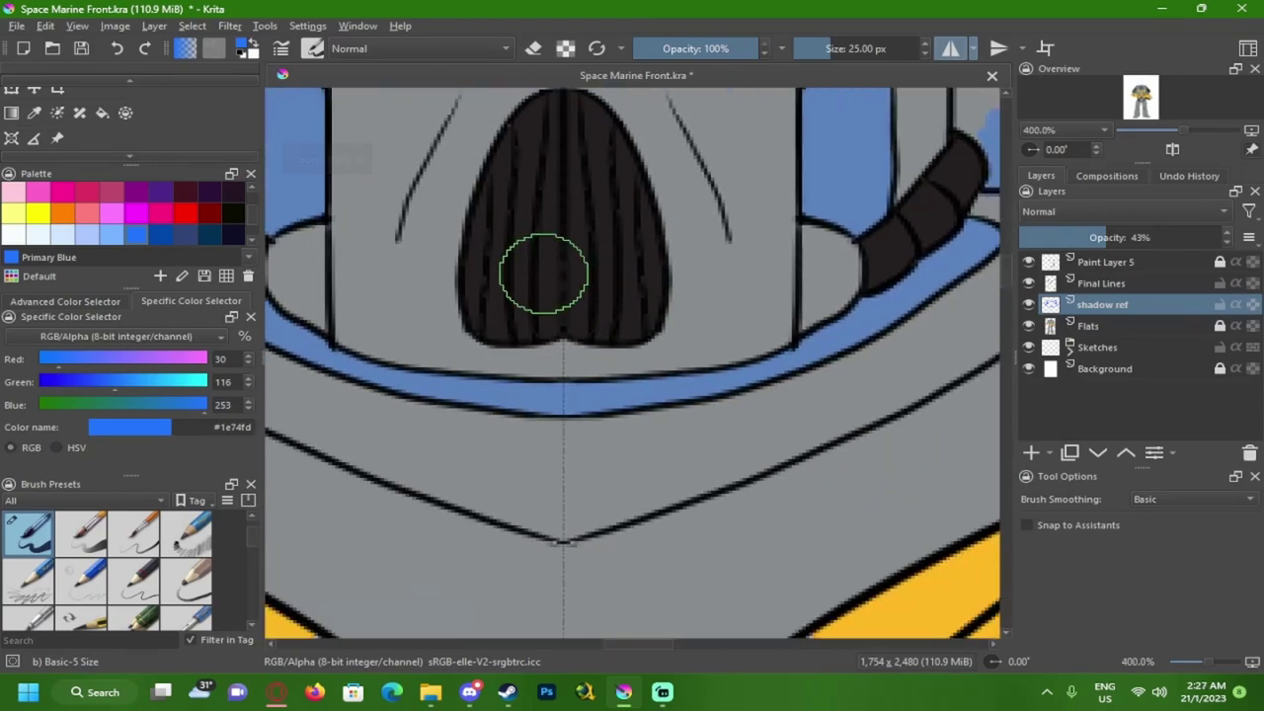
scroll(544, 273, up, 1)
drag(491, 317, 477, 269)
mouse_move(415, 201)
mouse_down()
mouse_move(393, 227)
mouse_move(395, 258)
mouse_up()
mouse_move(427, 198)
mouse_down()
mouse_move(400, 274)
mouse_move(445, 361)
mouse_move(516, 400)
mouse_move(612, 402)
mouse_move(658, 387)
mouse_move(632, 407)
mouse_move(372, 351)
mouse_move(358, 353)
mouse_move(357, 377)
mouse_move(425, 390)
mouse_move(357, 367)
mouse_move(368, 280)
mouse_move(350, 351)
mouse_move(445, 405)
mouse_move(367, 306)
mouse_move(353, 257)
mouse_move(336, 306)
mouse_up()
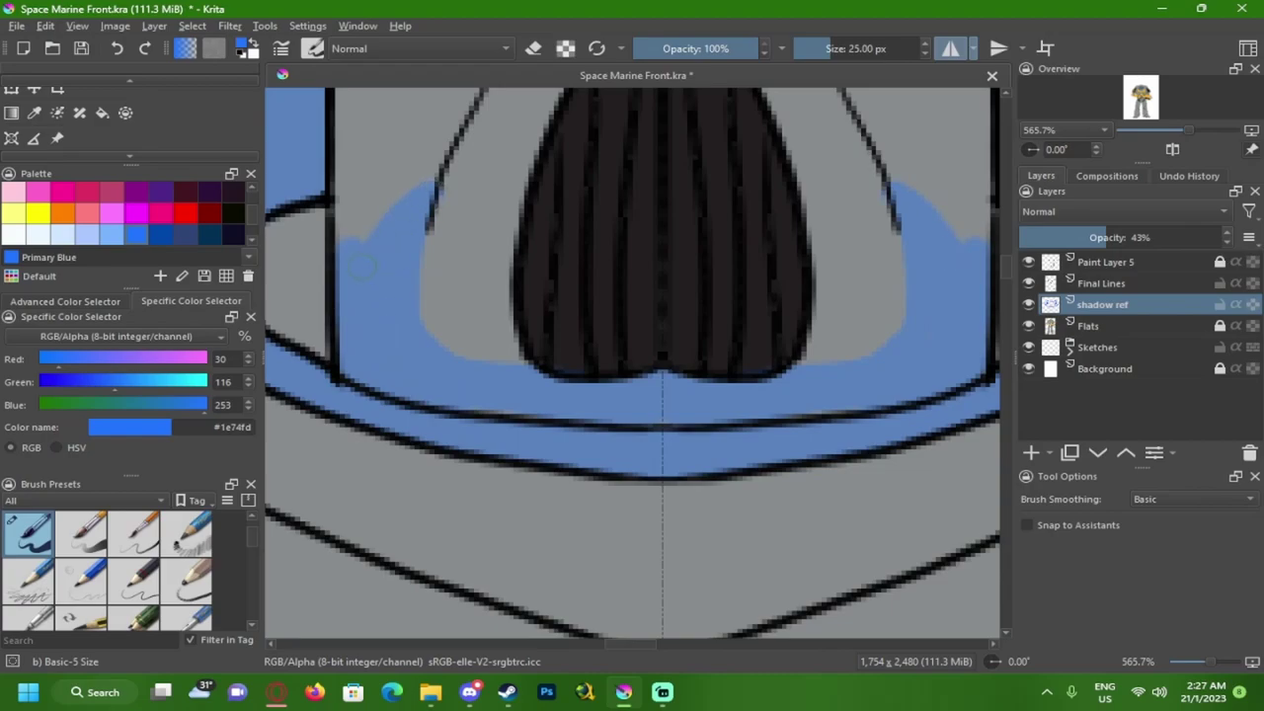
drag(356, 252, 427, 153)
- Fill the small enclosed gap inside the shoulder pad's upper arch with the blue shadow colour
scroll(469, 316, down, 3)
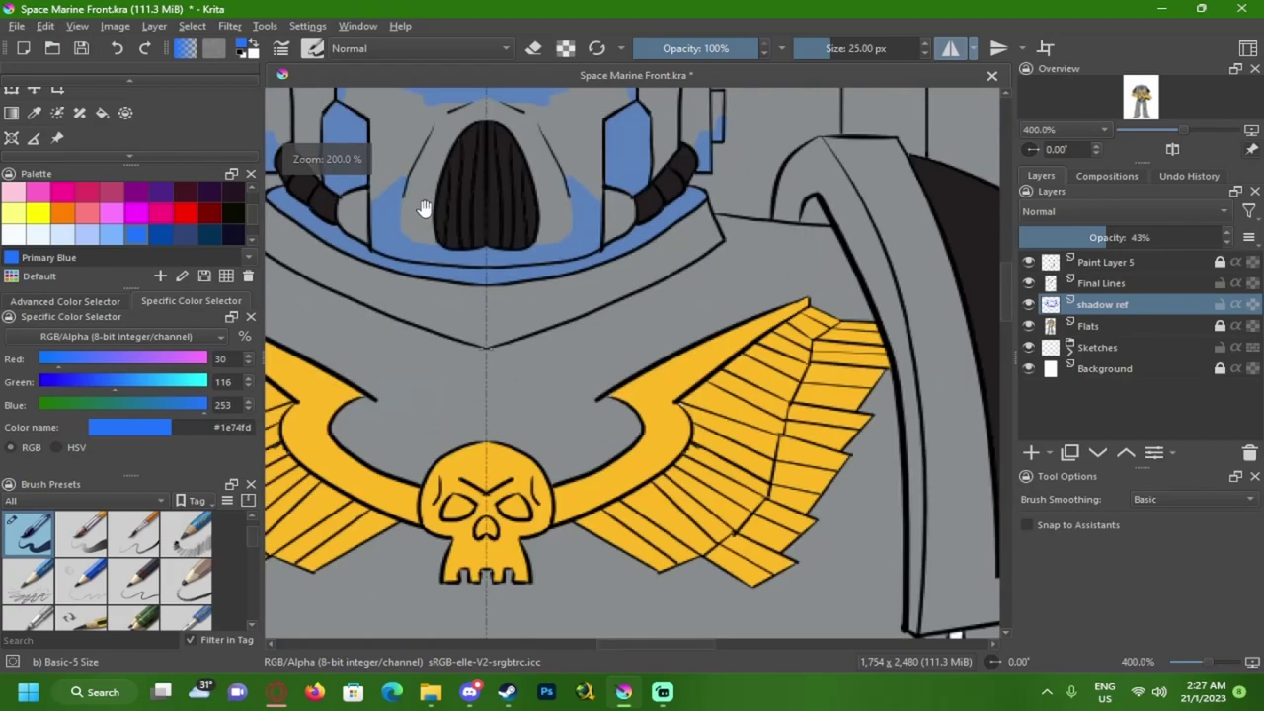
scroll(469, 316, down, 4)
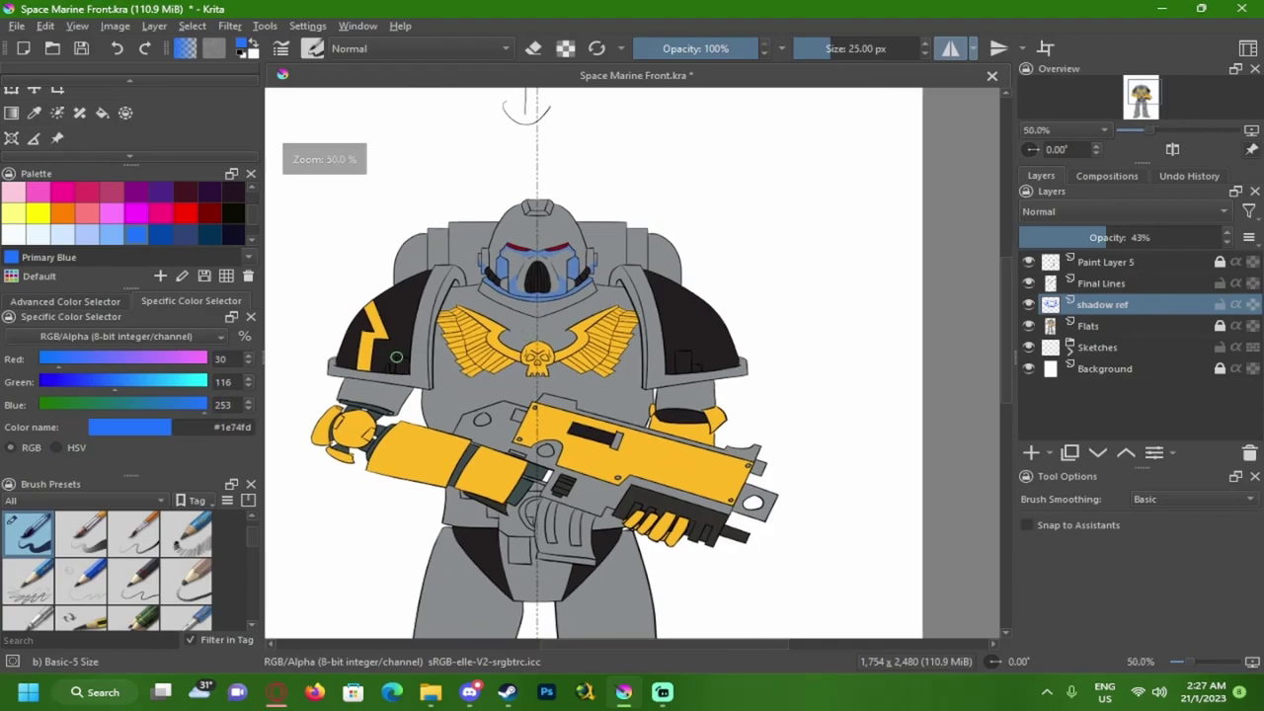
scroll(412, 302, up, 5)
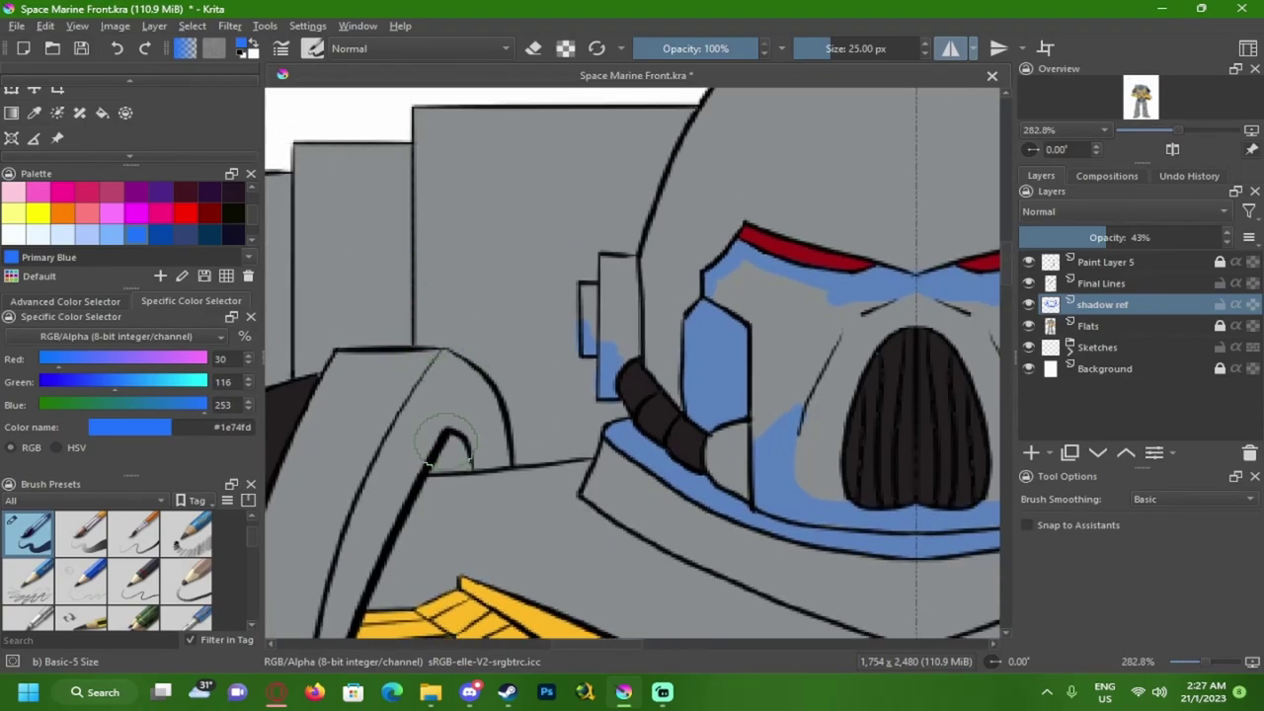
key(f)
key(m)
click(721, 379)
key(m)
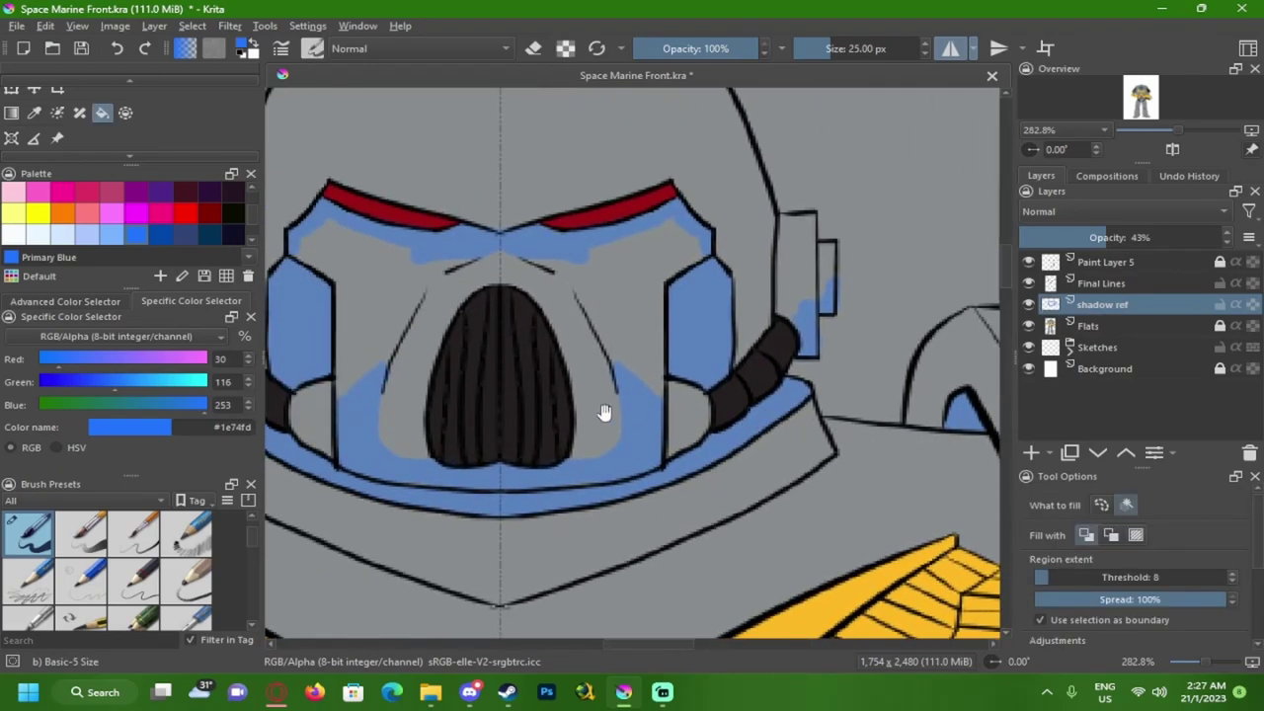
drag(598, 405, 543, 389)
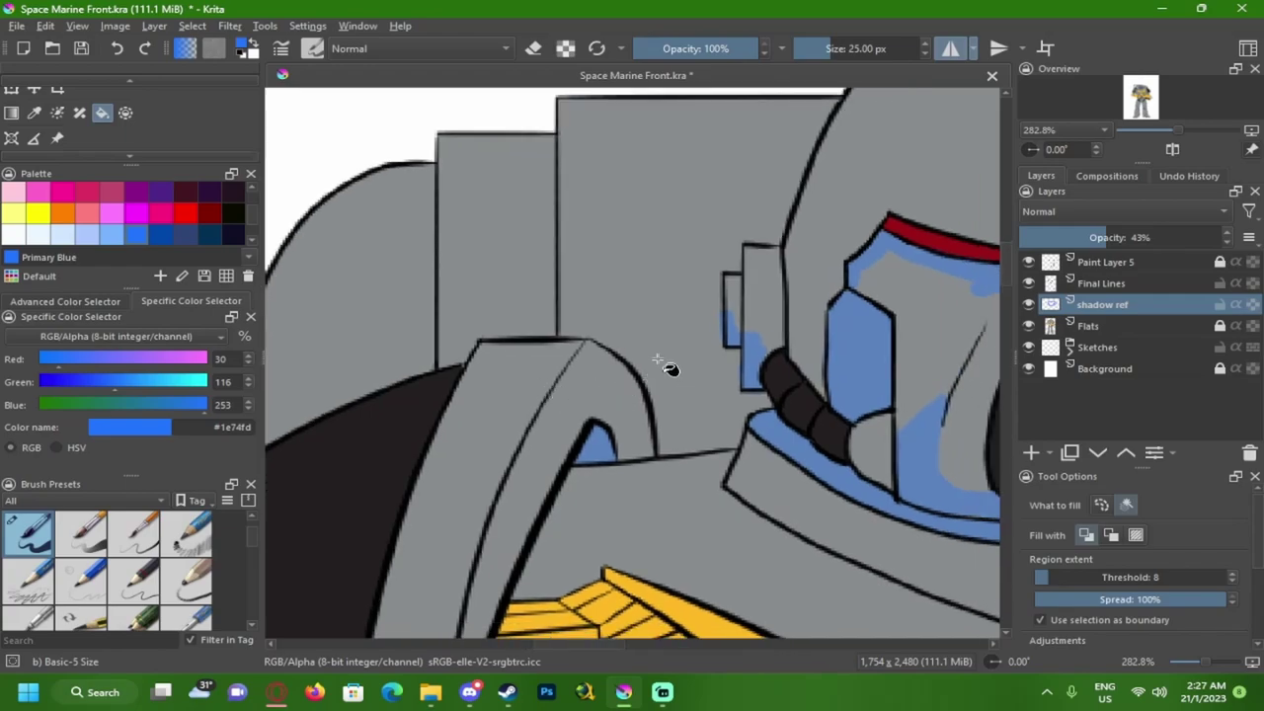
- Paint a solid blue shadow on the backpack between the shoulder arch and the helmet's breathing tube
key(b)
scroll(649, 364, up, 2)
mouse_move(622, 354)
mouse_down()
mouse_move(507, 325)
mouse_move(532, 231)
mouse_up()
mouse_move(721, 303)
mouse_down()
mouse_move(691, 305)
mouse_move(734, 307)
mouse_move(667, 323)
mouse_move(650, 354)
mouse_move(679, 339)
mouse_move(657, 379)
mouse_move(536, 392)
mouse_up()
mouse_move(646, 354)
mouse_down()
mouse_move(666, 256)
mouse_move(616, 352)
mouse_move(591, 363)
mouse_move(533, 342)
mouse_move(516, 233)
mouse_up()
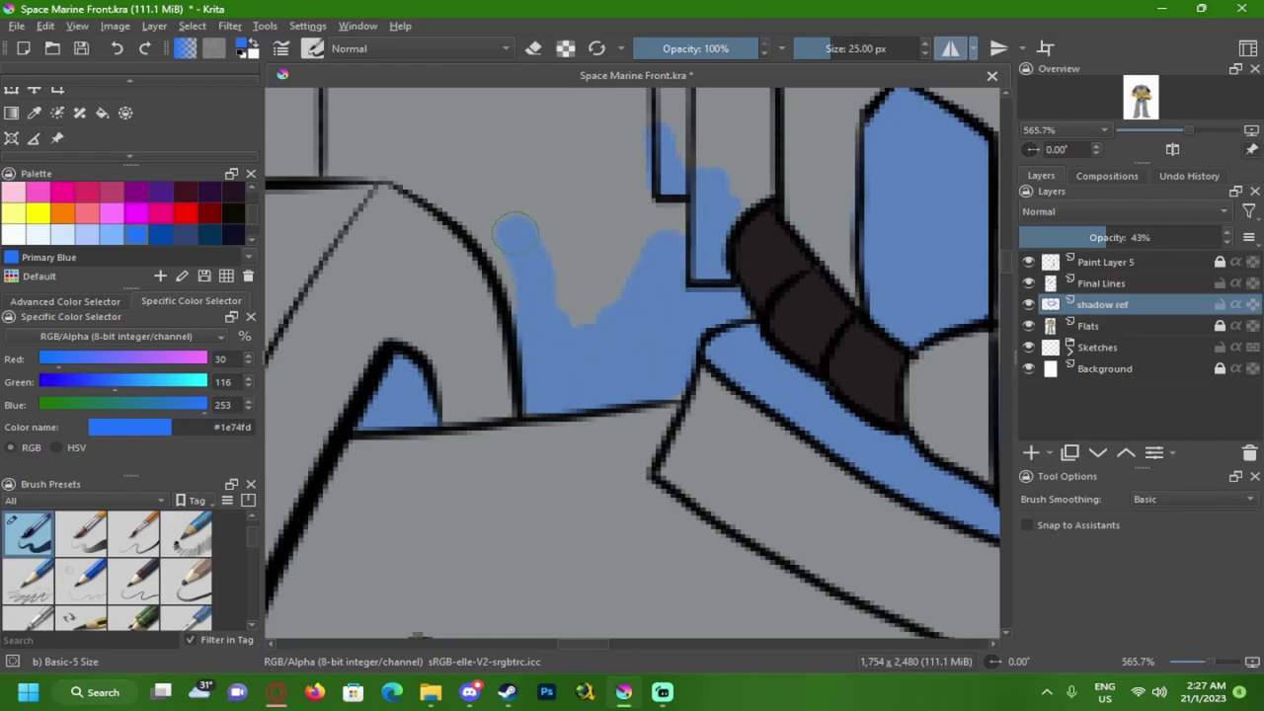
mouse_move(521, 297)
mouse_down()
mouse_move(493, 212)
mouse_move(545, 273)
mouse_up()
mouse_move(413, 211)
mouse_down()
mouse_move(463, 229)
mouse_move(524, 279)
mouse_up()
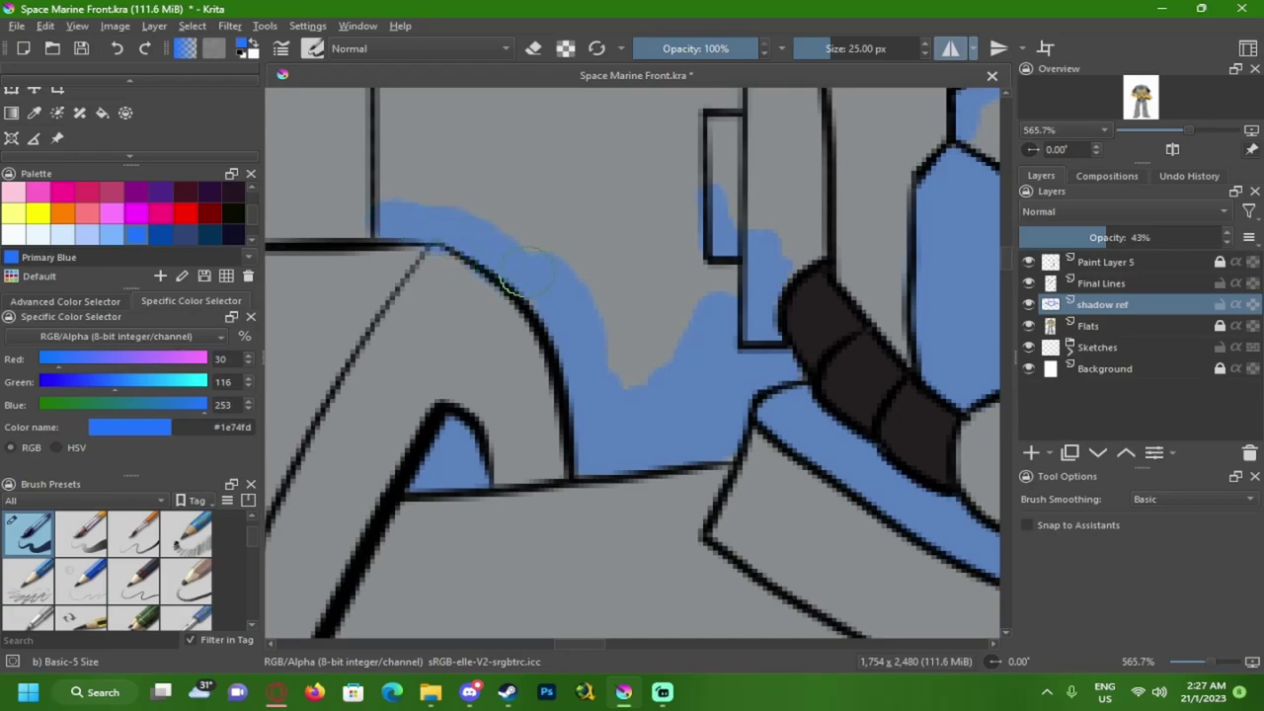
mouse_move(600, 335)
mouse_down()
mouse_move(621, 362)
mouse_move(652, 326)
mouse_move(695, 322)
mouse_move(722, 301)
mouse_up()
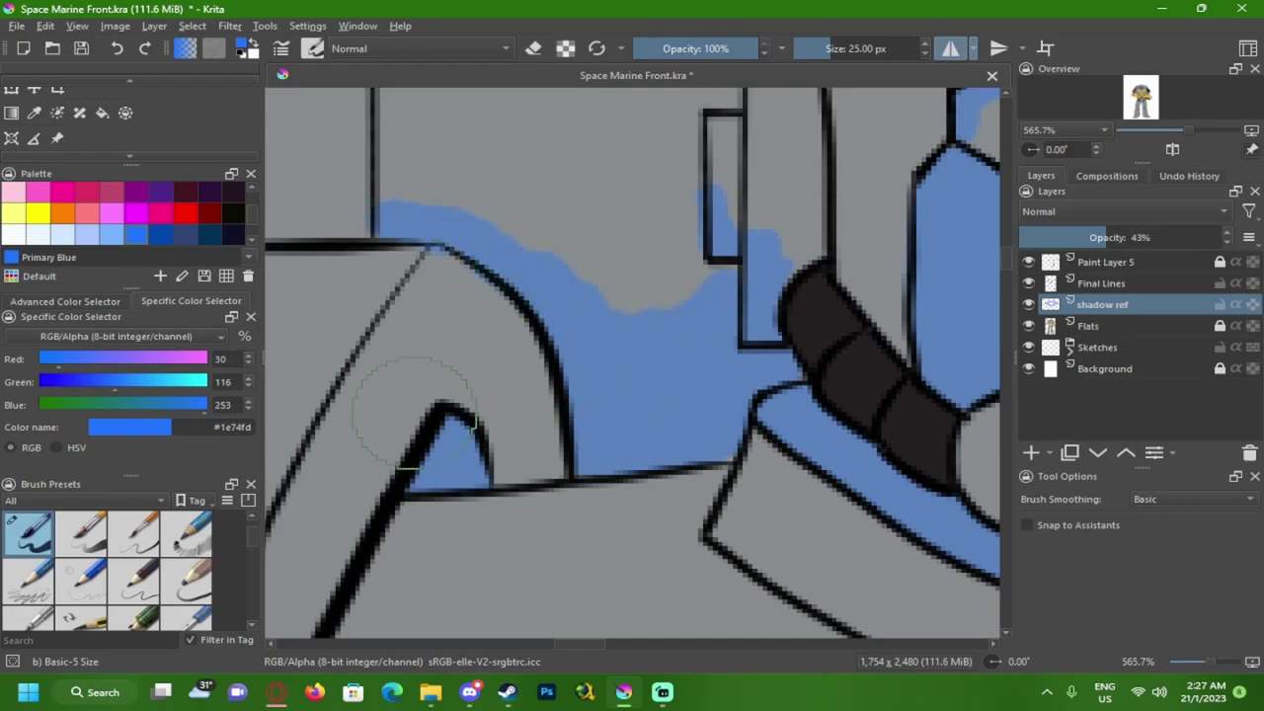
- Switch to the Basic-5 Size Opacity brush, try softer backpack shading, and undo it along with the latest solid strokes
click(99, 533)
drag(627, 237, 642, 285)
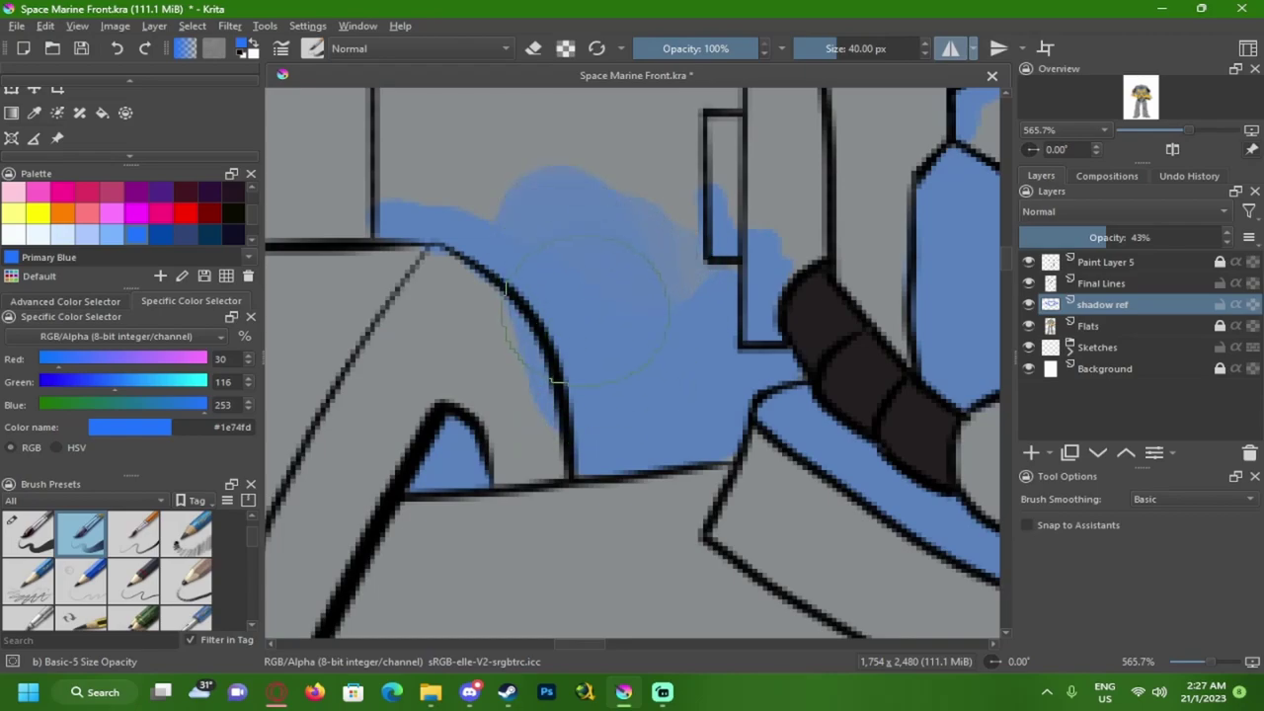
key(ctrl+z)
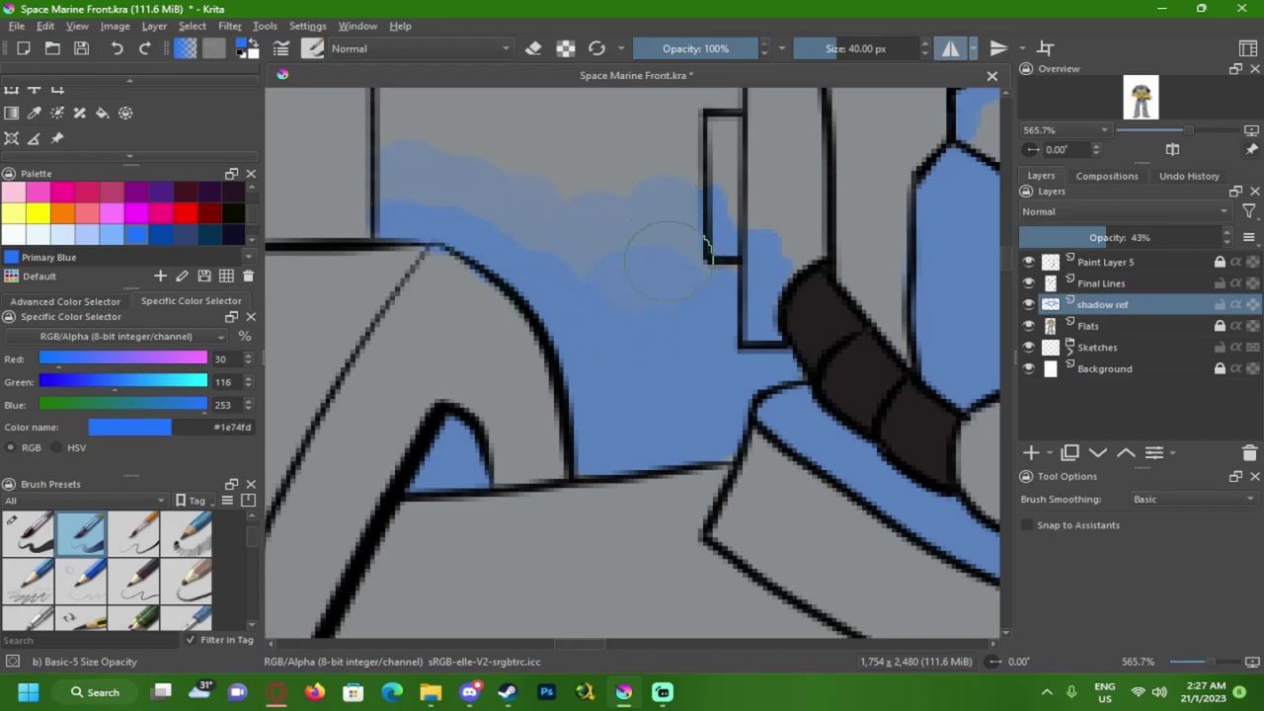
key(ctrl+z)
key(ctrl+z)
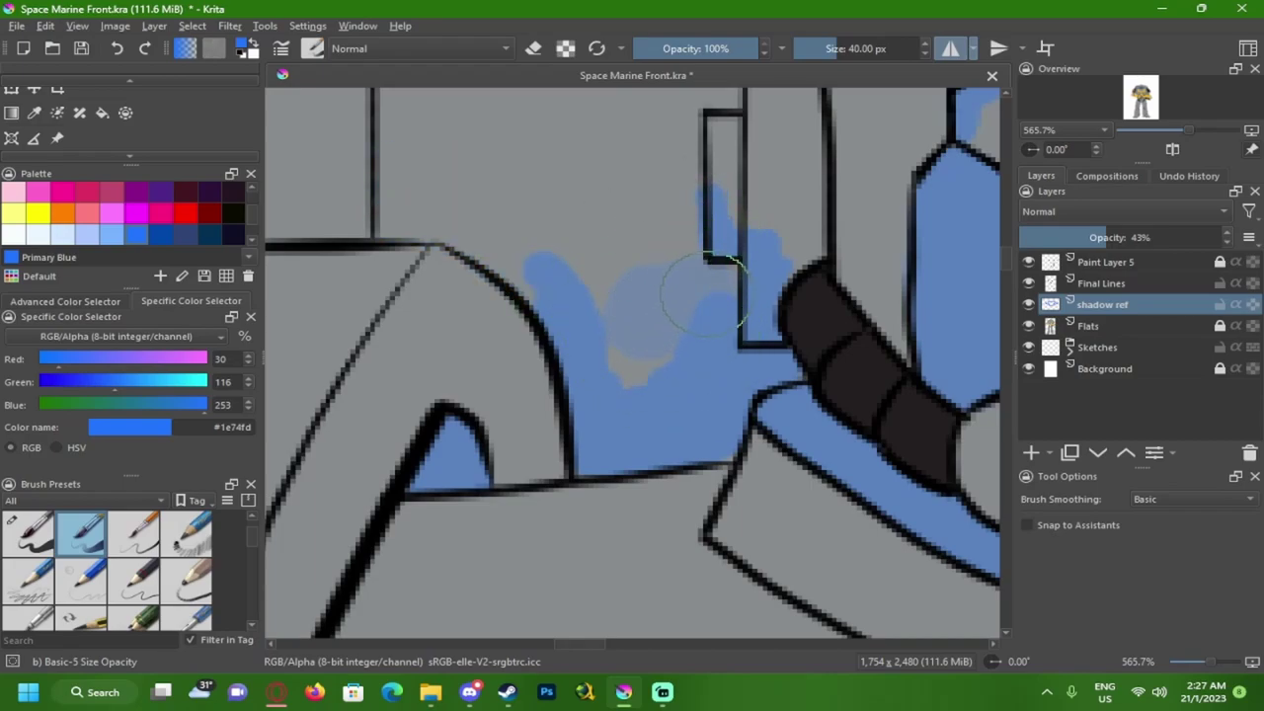
- Build up a soft, layered blue shadow on the inner backpack panel above the shoulder arch
mouse_move(659, 311)
mouse_down()
mouse_move(522, 226)
mouse_move(447, 199)
mouse_up()
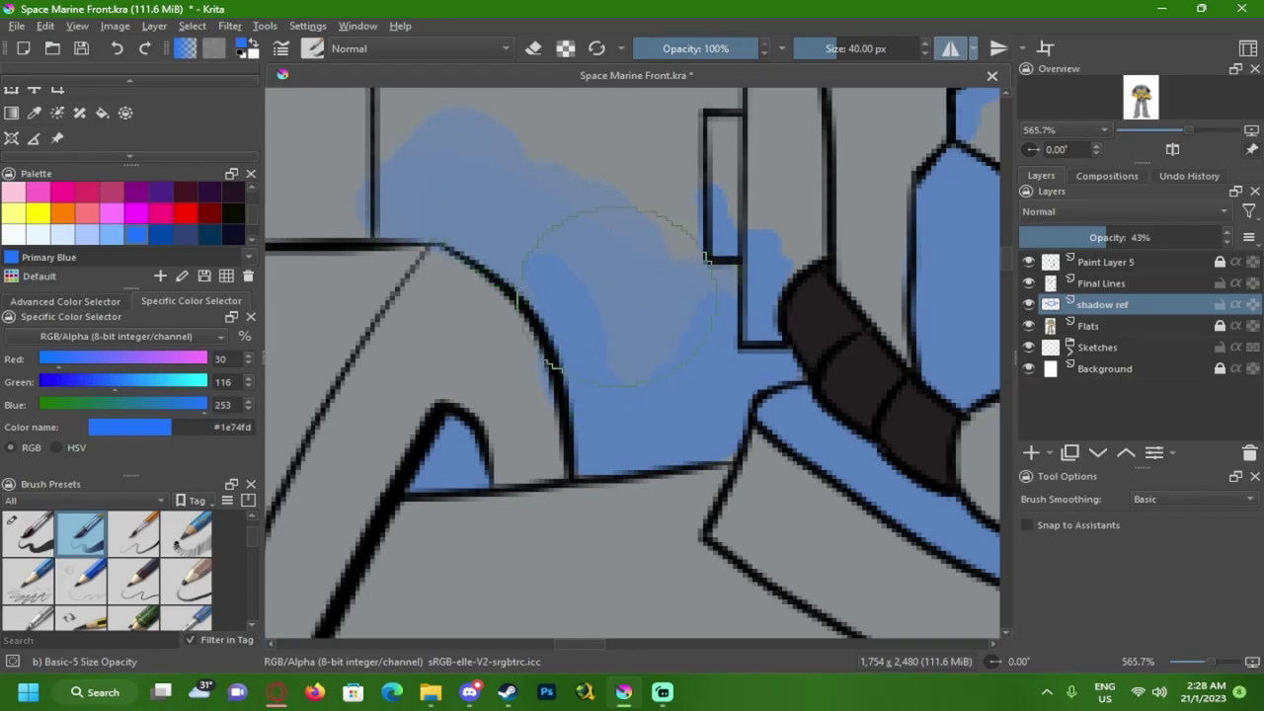
scroll(617, 296, down, 4)
scroll(596, 316, up, 4)
scroll(598, 318, down, 5)
scroll(602, 324, up, 3)
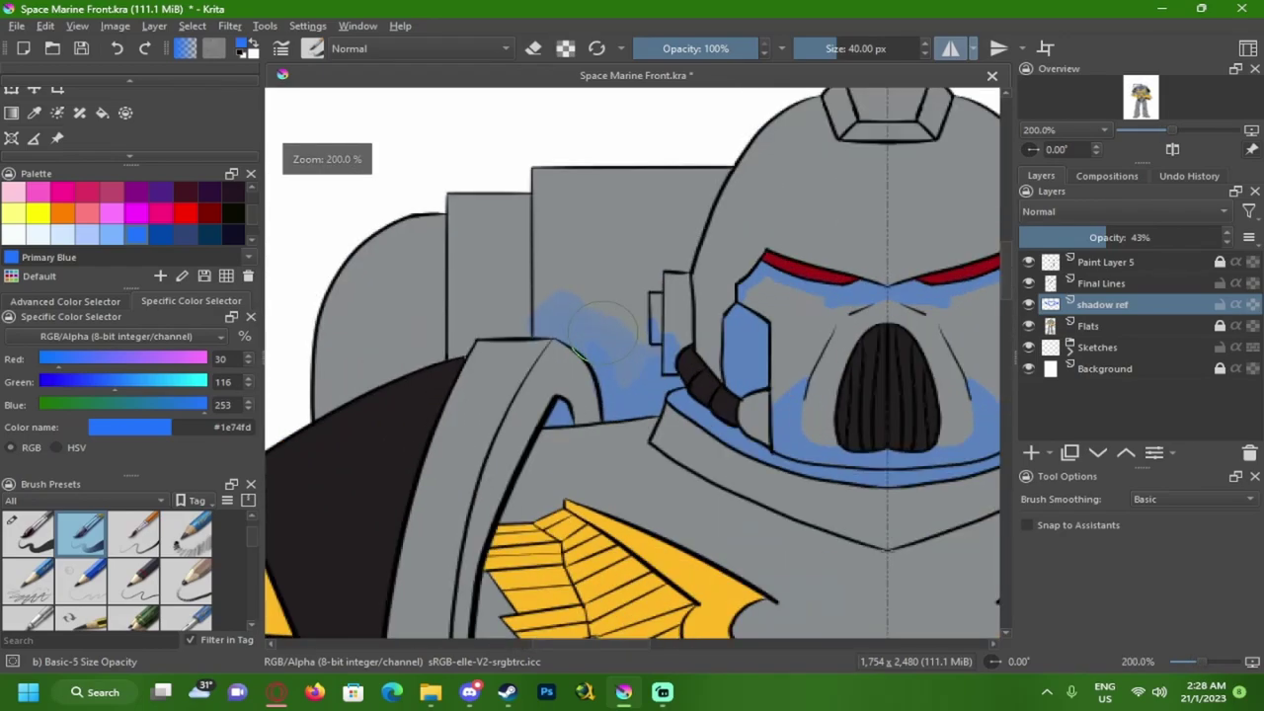
scroll(603, 326, up, 4)
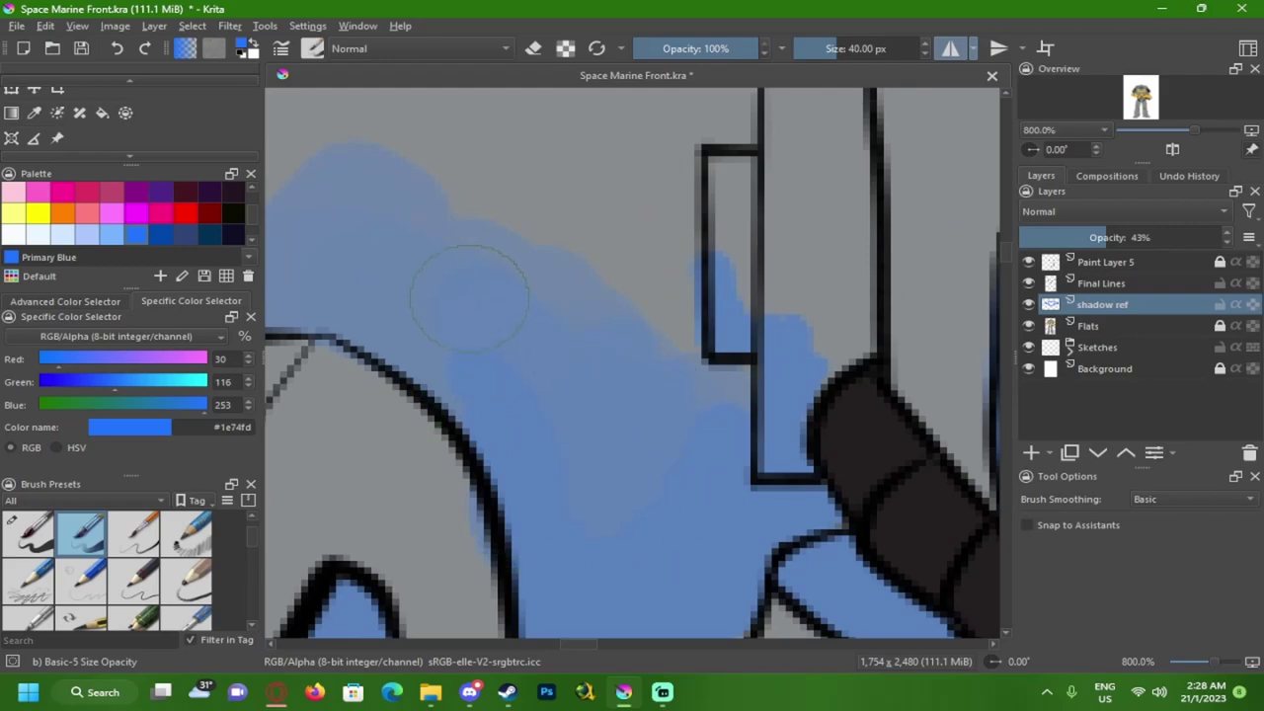
drag(469, 297, 582, 365)
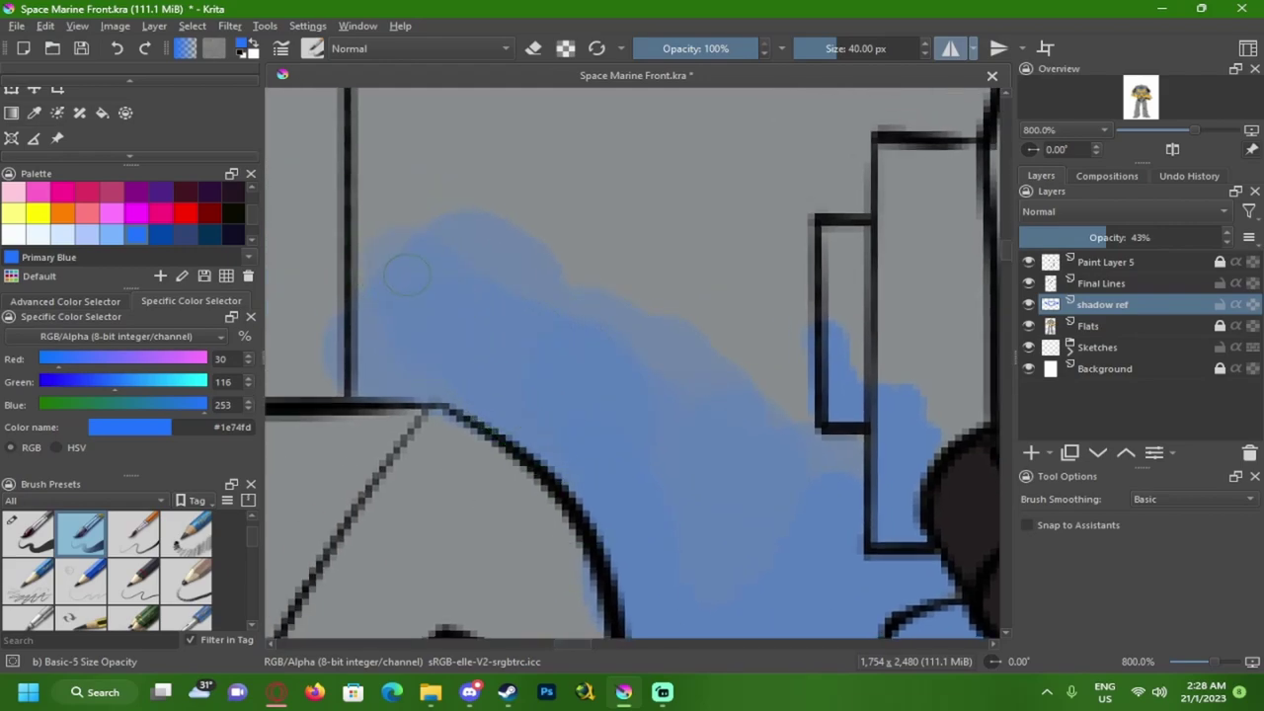
scroll(503, 360, down, 7)
scroll(567, 365, up, 4)
drag(563, 350, 649, 398)
mouse_move(469, 276)
mouse_down()
mouse_move(548, 306)
mouse_move(508, 376)
mouse_up()
scroll(498, 293, up, 1)
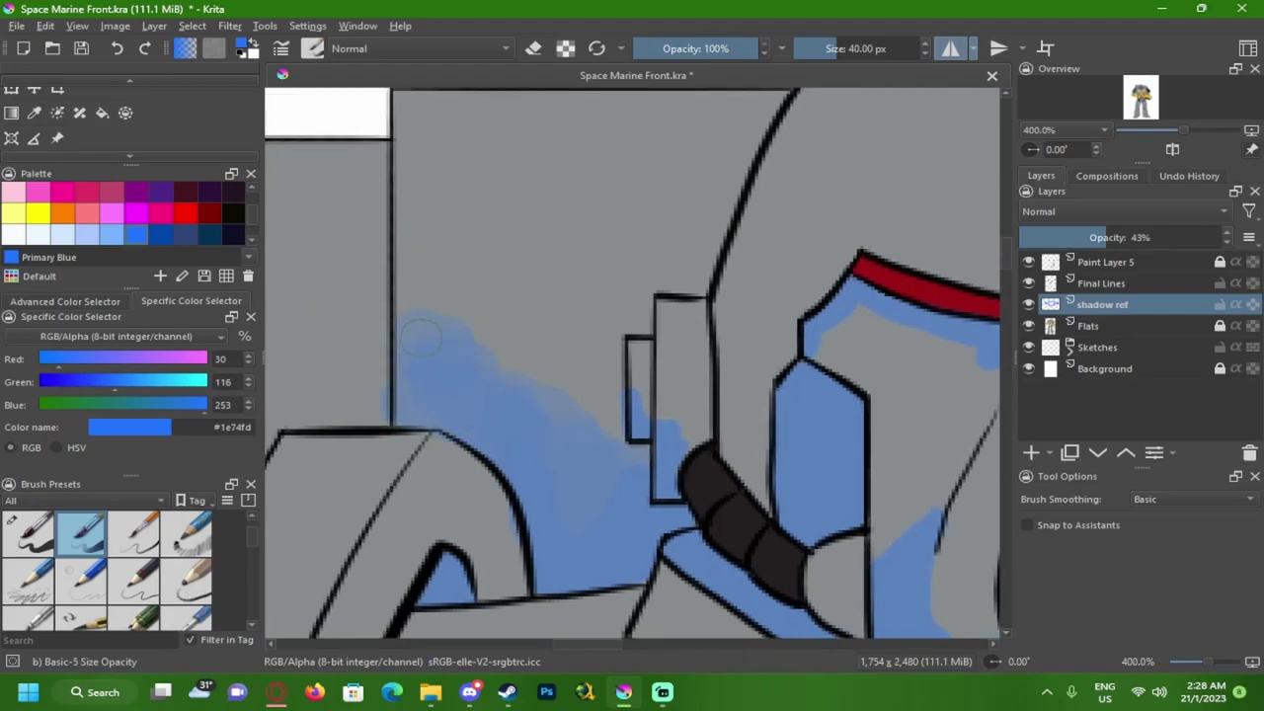
- Extend the soft blue shadow across the middle and outer backpack panels, following the shoulder pad's upper edge
mouse_move(448, 467)
mouse_down()
mouse_move(550, 438)
mouse_move(674, 500)
mouse_up()
key(e)
key(e)
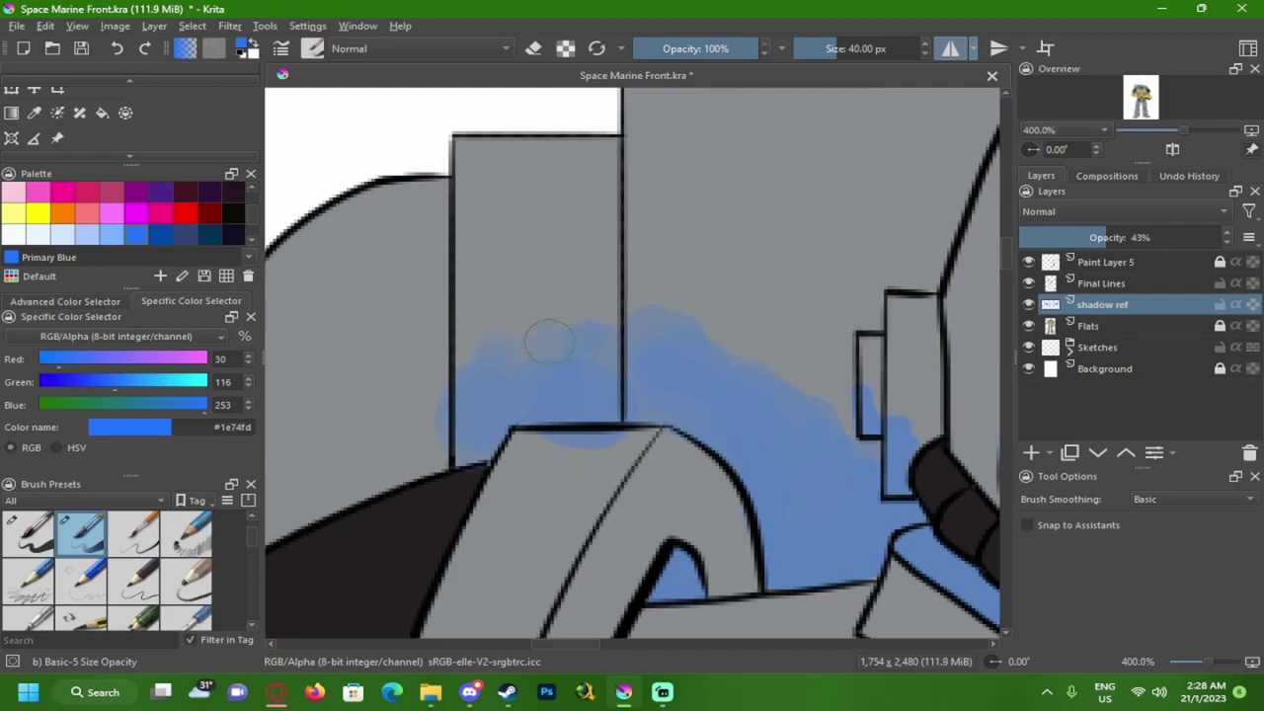
mouse_move(435, 439)
mouse_down()
mouse_move(612, 320)
mouse_move(441, 379)
mouse_move(376, 444)
mouse_up()
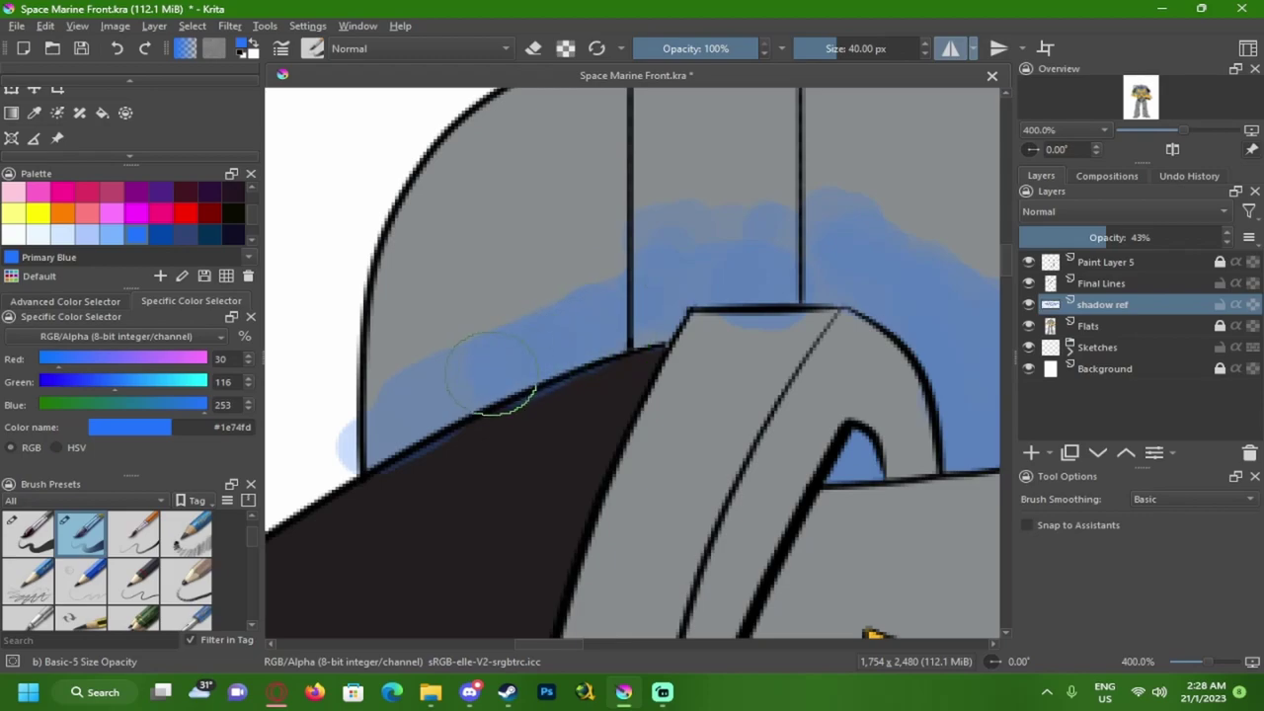
drag(510, 365, 380, 412)
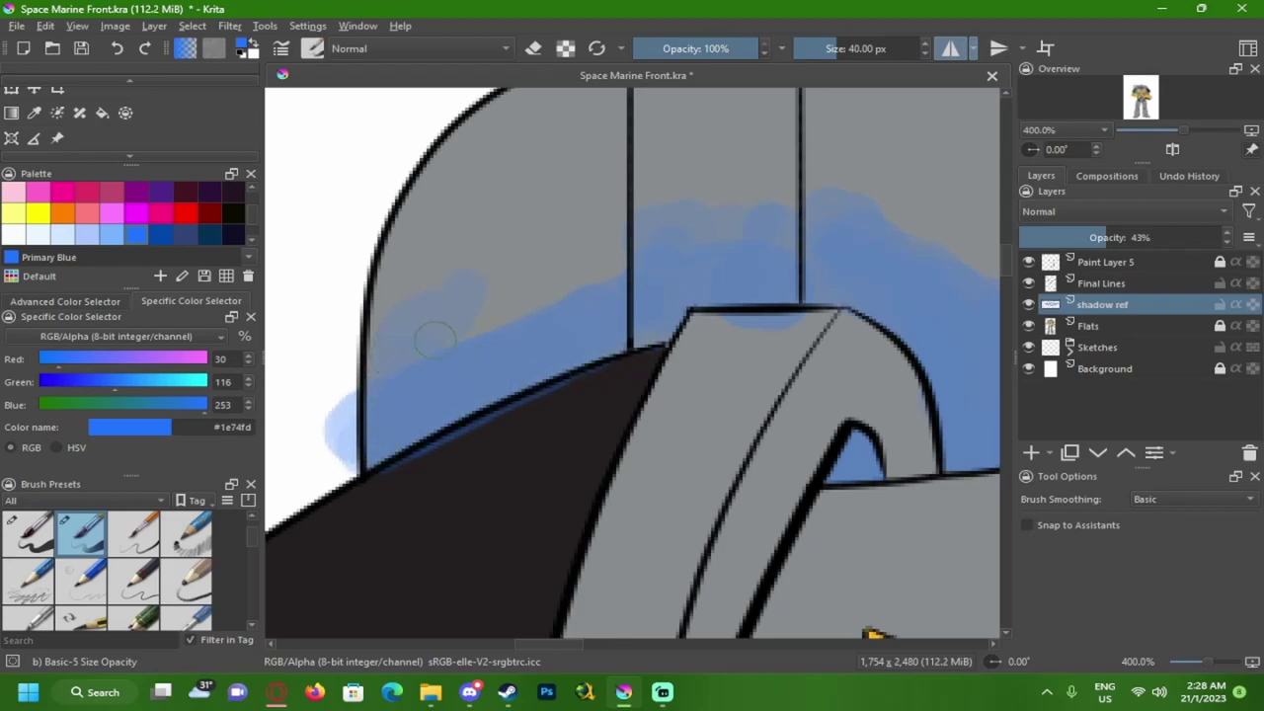
- Erase the blue overspill outside the backpack outline and along the edge of the black shoulder pad
key(e)
mouse_move(331, 420)
mouse_down()
mouse_move(316, 437)
mouse_move(321, 419)
mouse_up()
scroll(322, 420, down, 3)
scroll(567, 395, up, 4)
mouse_move(505, 408)
mouse_down()
mouse_move(710, 404)
mouse_move(942, 352)
mouse_up()
drag(550, 405, 793, 364)
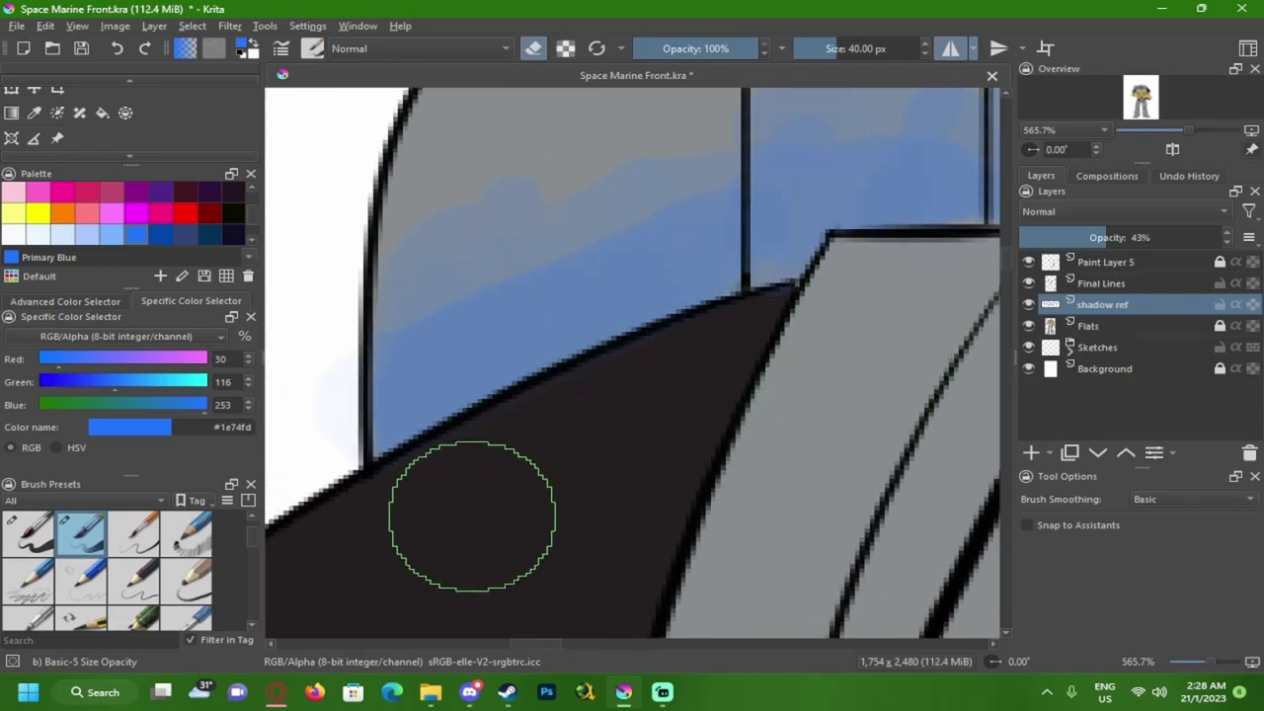
- Paint a blue shadow along the narrow inner side edge of the shoulder pad rim and erase the overspill around it
key(1)
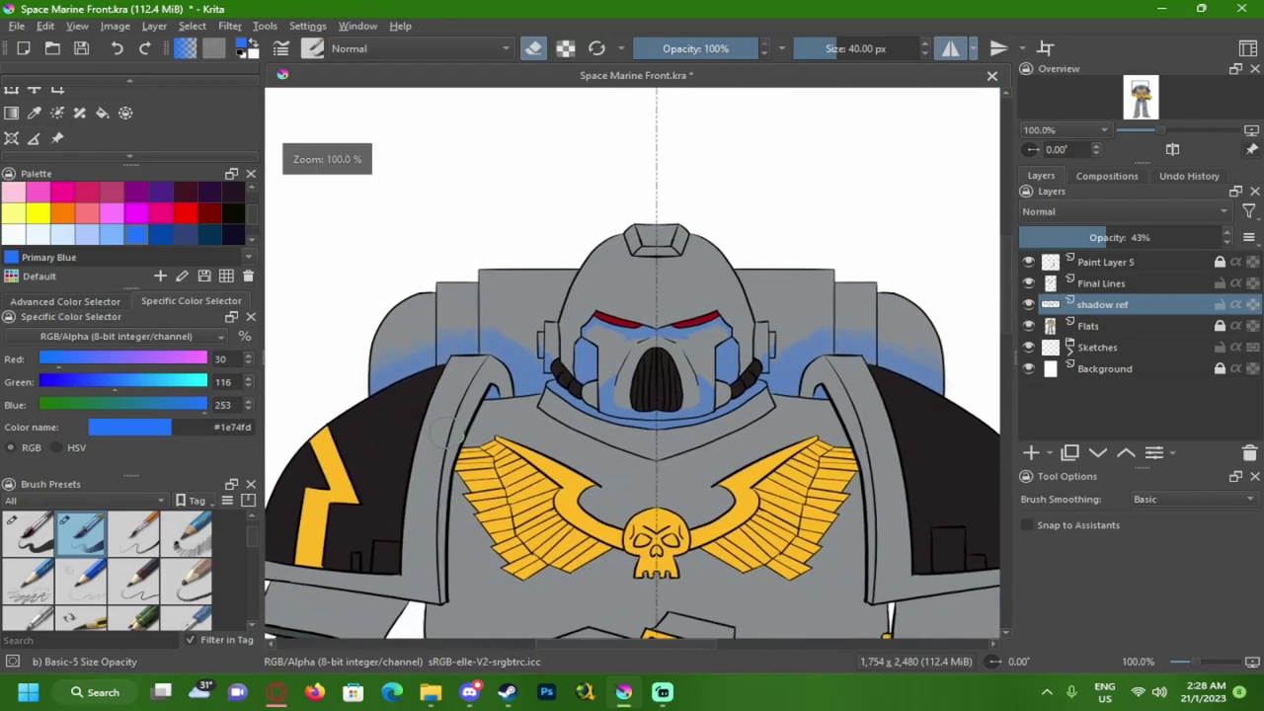
scroll(447, 430, down, 2)
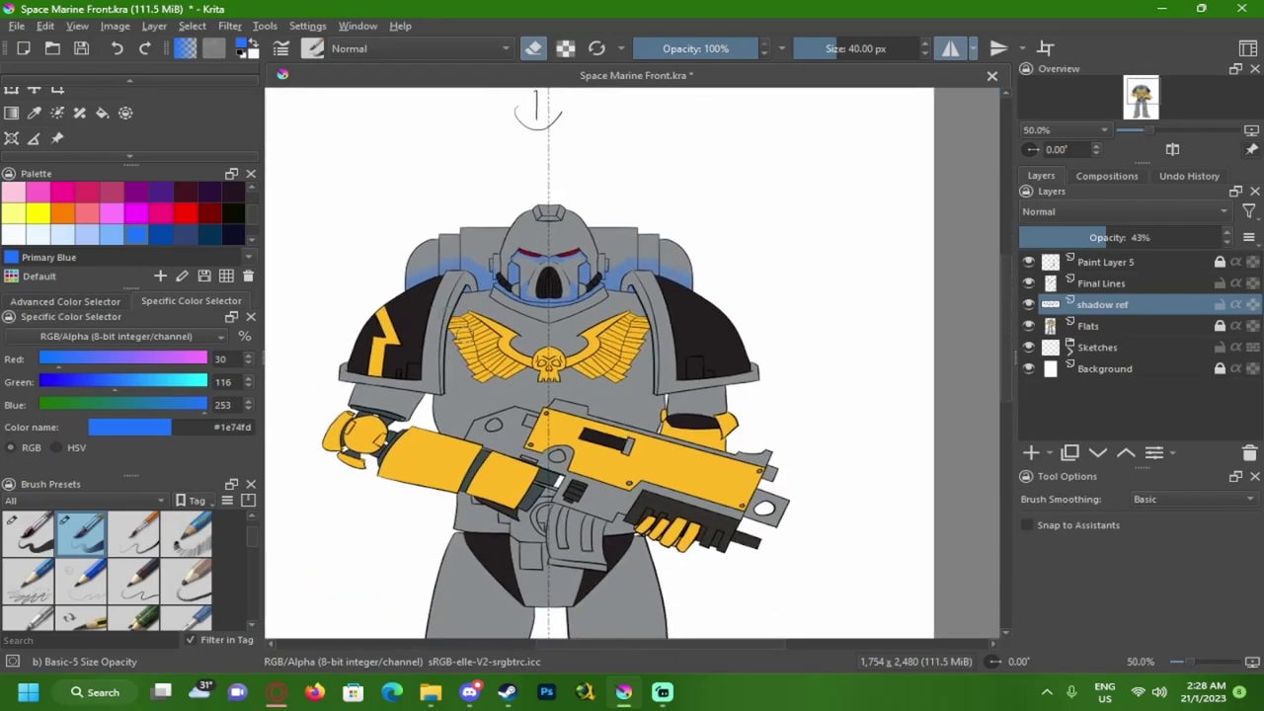
scroll(428, 320, up, 3)
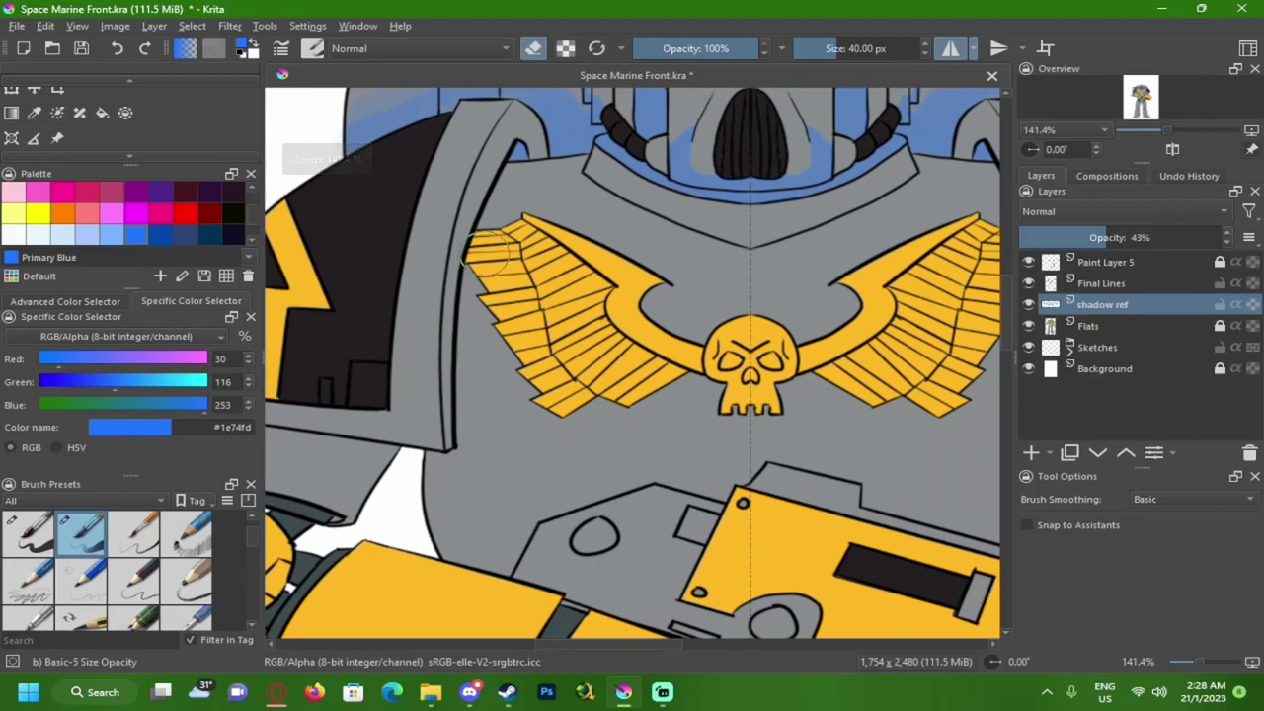
scroll(539, 156, up, 2)
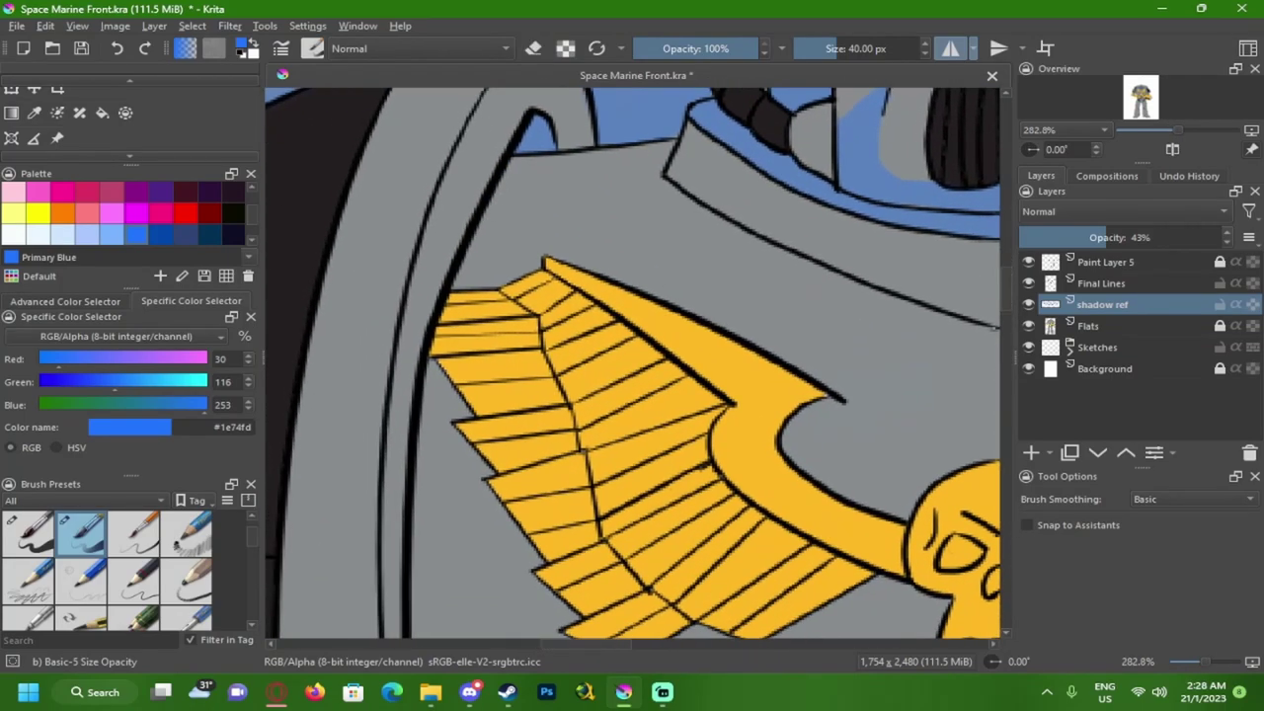
drag(400, 444, 495, 169)
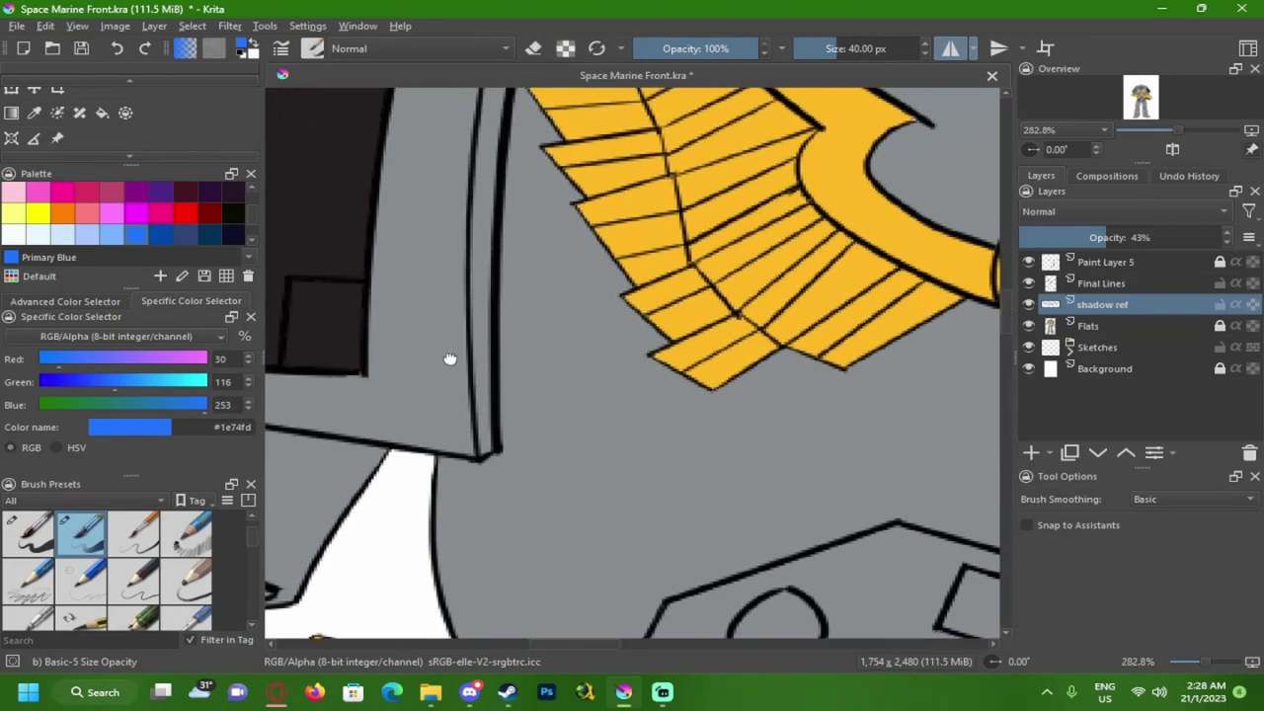
scroll(457, 398, up, 1)
drag(475, 414, 474, 414)
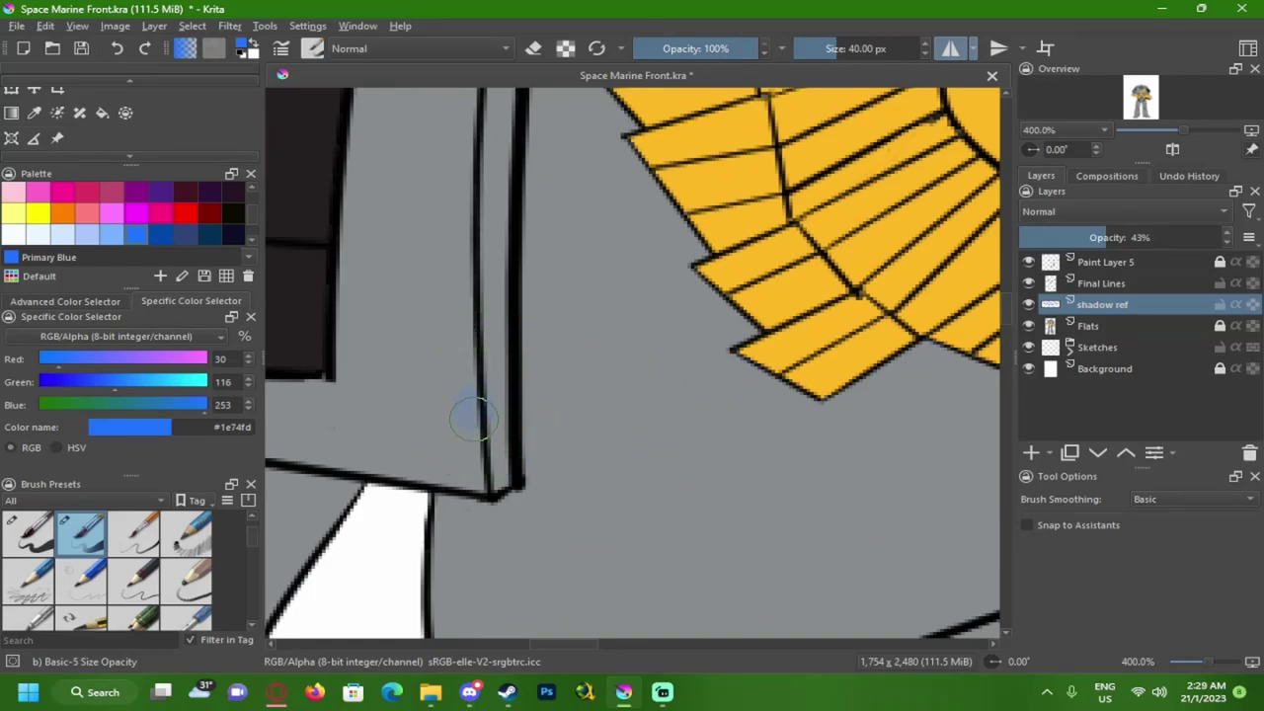
key(ctrl+z)
drag(501, 469, 500, 342)
mouse_move(492, 283)
mouse_down()
mouse_move(474, 381)
mouse_move(469, 240)
mouse_up()
key(e)
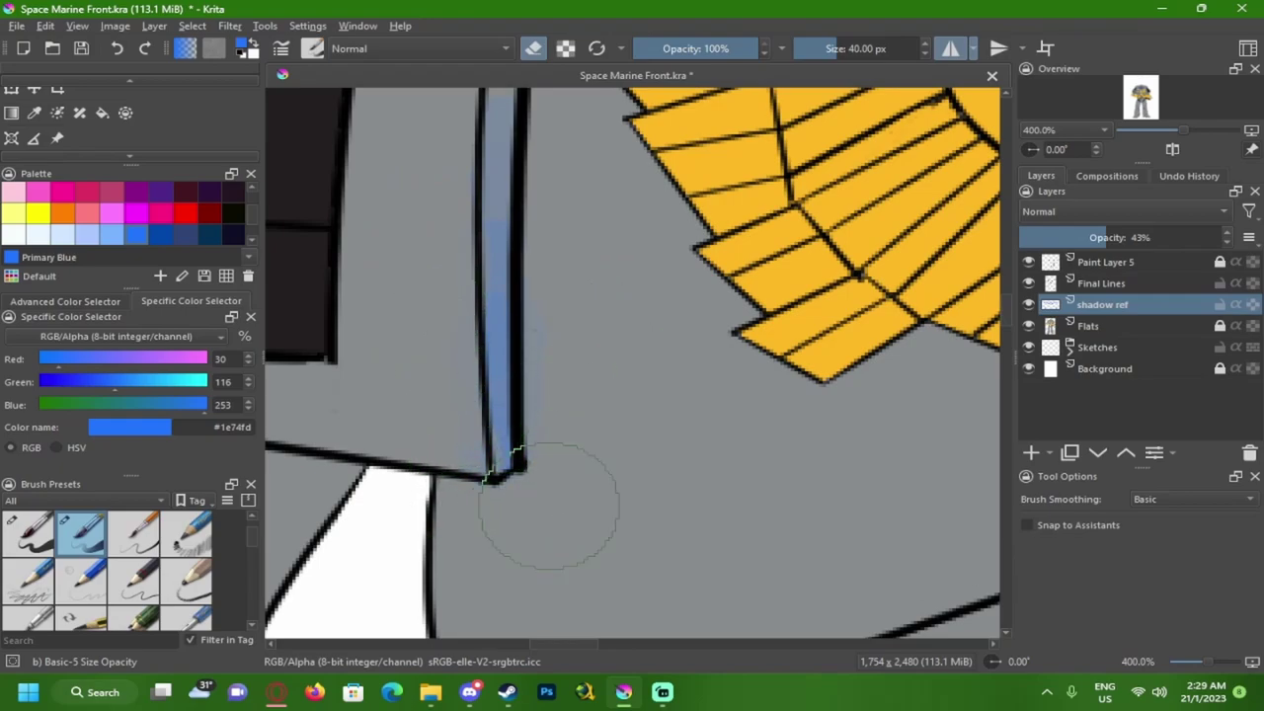
- Shade the outer end of the shoulder pad's lower trim in blue, undoing the last stray stroke
scroll(550, 271, down, 6)
drag(550, 271, 493, 302)
scroll(530, 313, up, 2)
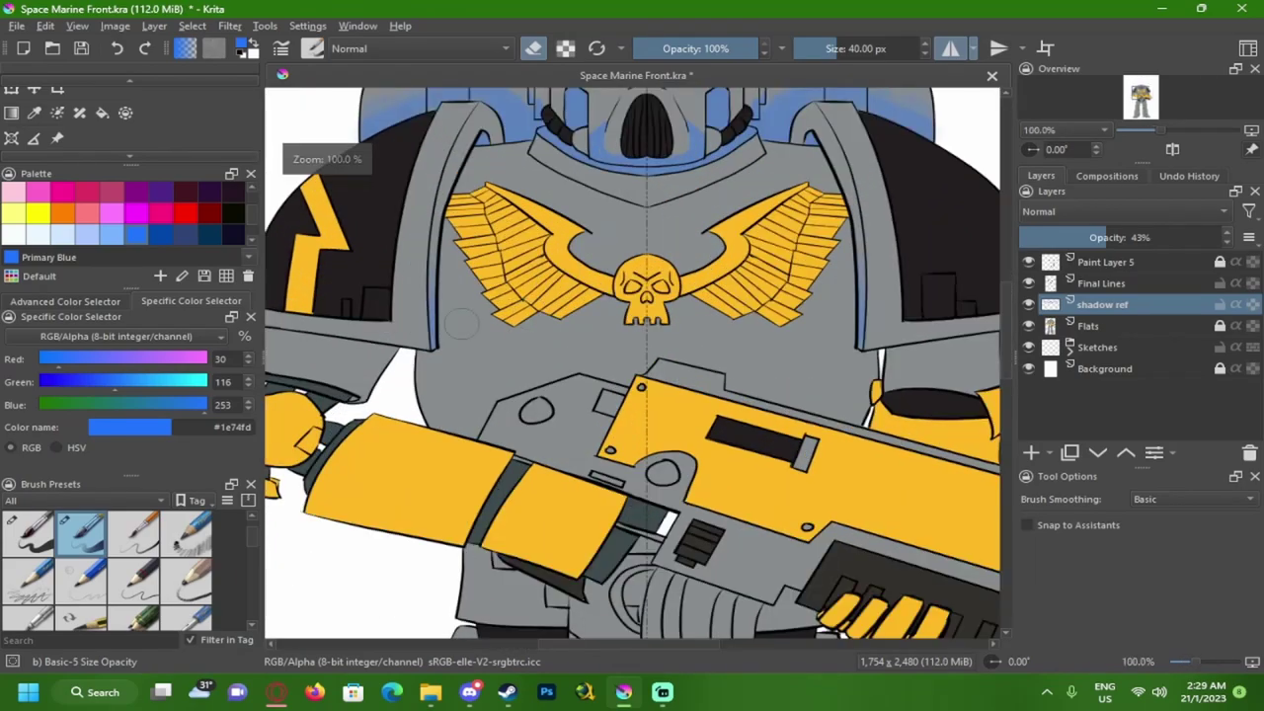
scroll(476, 320, up, 3)
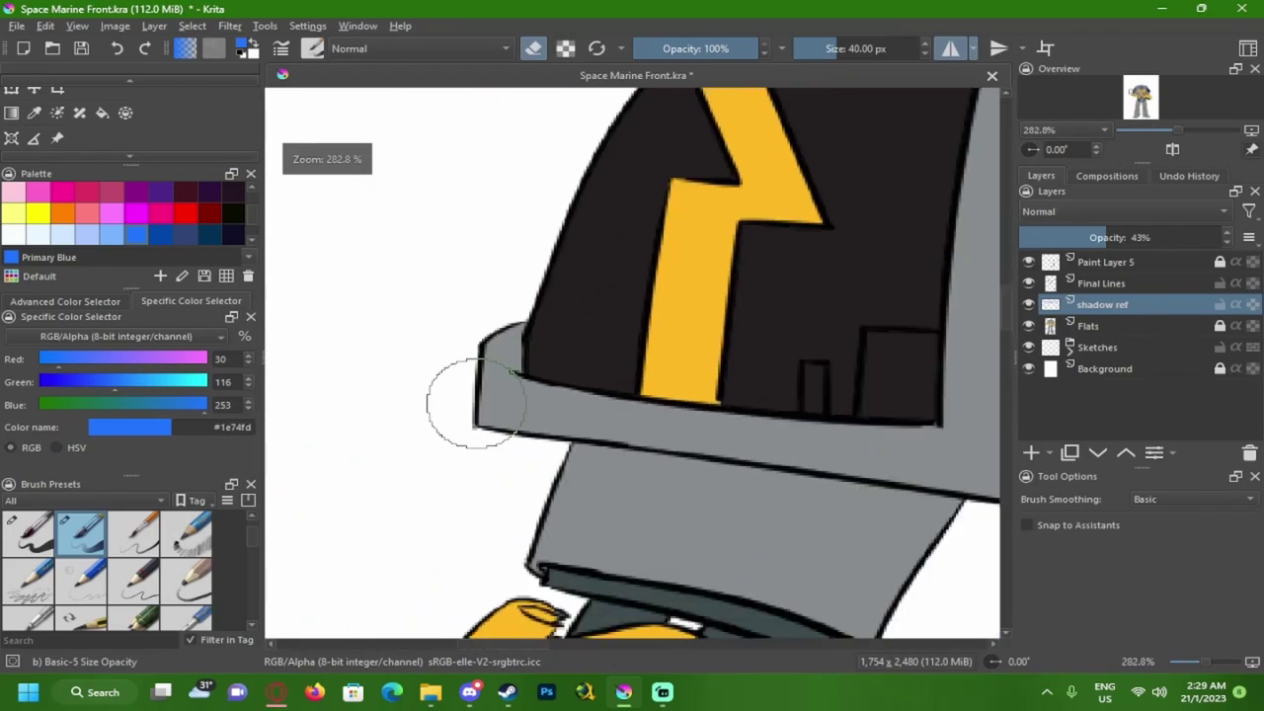
scroll(457, 401, up, 3)
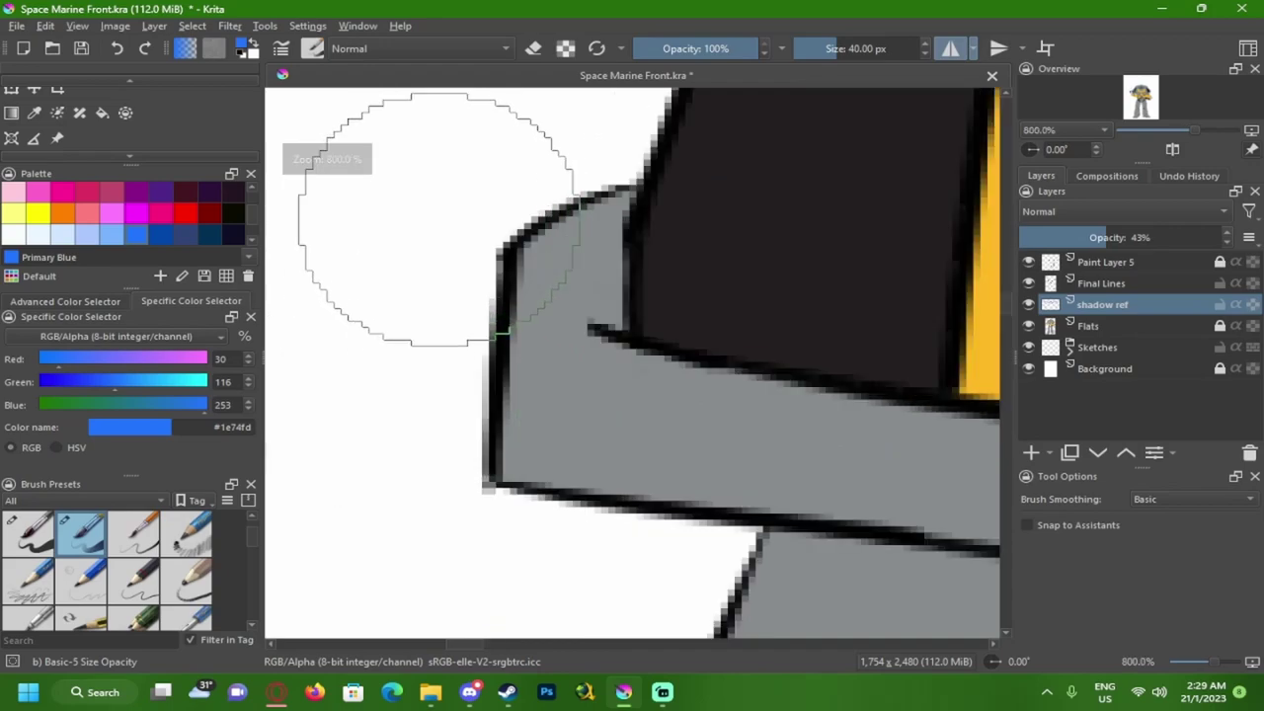
mouse_move(587, 227)
mouse_down()
mouse_move(546, 269)
mouse_move(526, 381)
mouse_move(547, 451)
mouse_move(523, 414)
mouse_move(566, 272)
mouse_move(595, 236)
mouse_up()
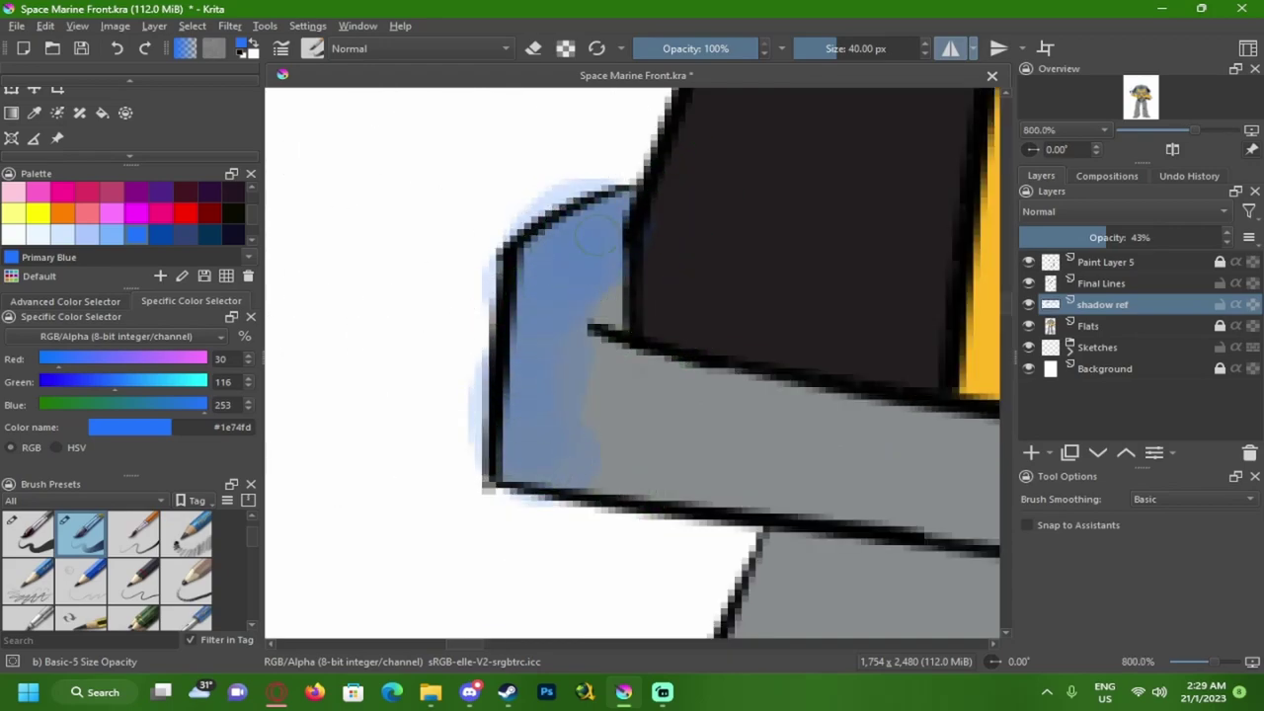
mouse_move(614, 461)
mouse_down()
mouse_move(444, 391)
mouse_move(700, 434)
mouse_up()
drag(700, 434, 431, 345)
key(ctrl+z)
- Extend the blue shadow along the lower edge of the shoulder pad trim and erase the overspill beneath it
scroll(492, 372, down, 5)
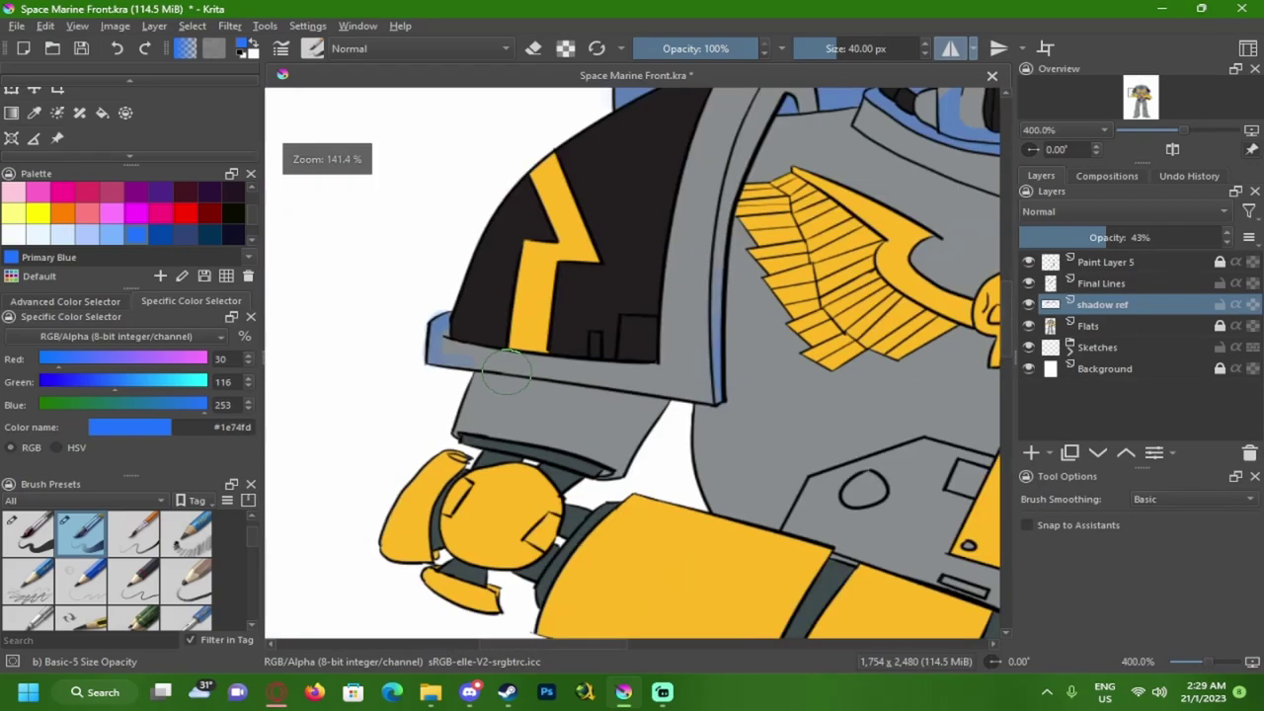
scroll(477, 361, up, 1)
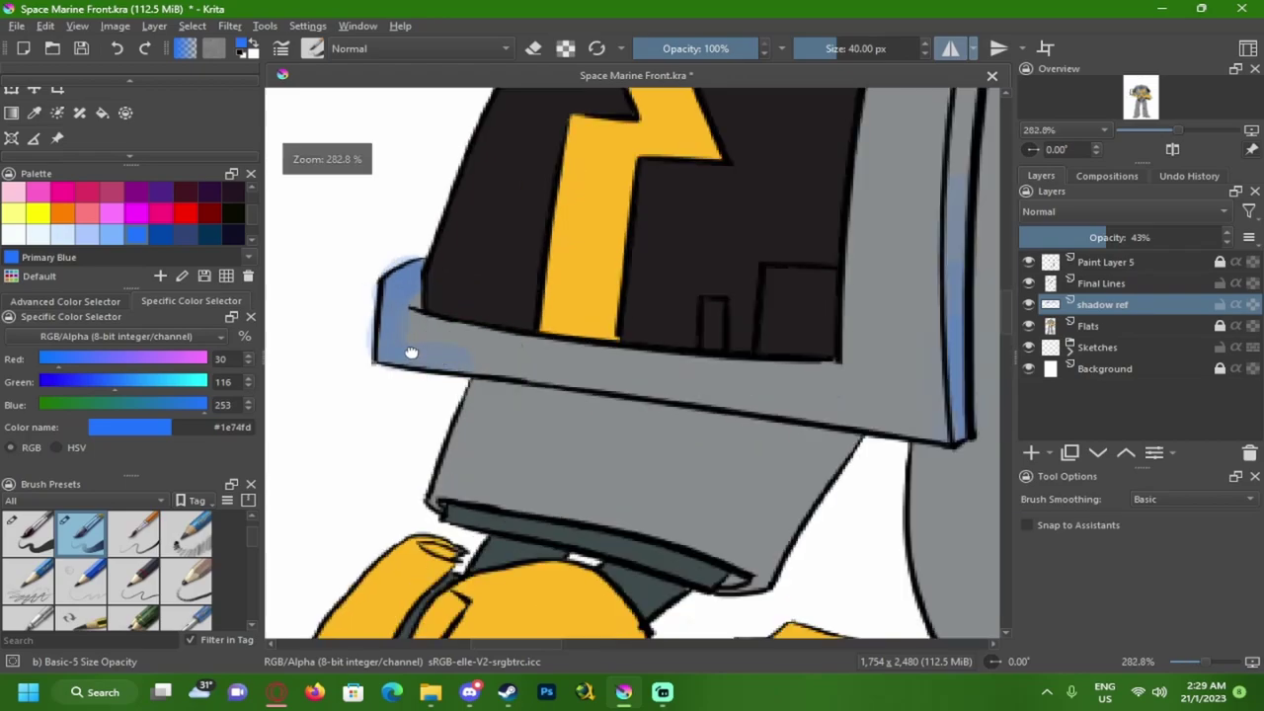
drag(456, 360, 464, 369)
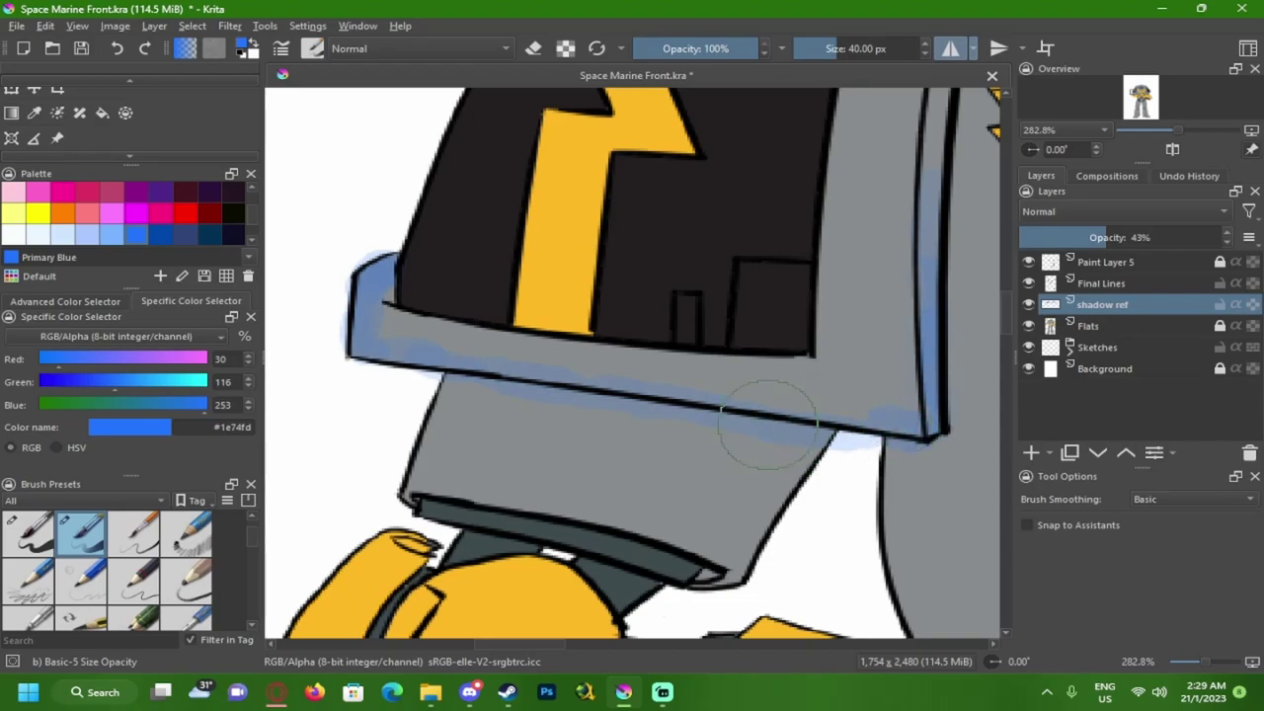
drag(505, 403, 493, 379)
key(e)
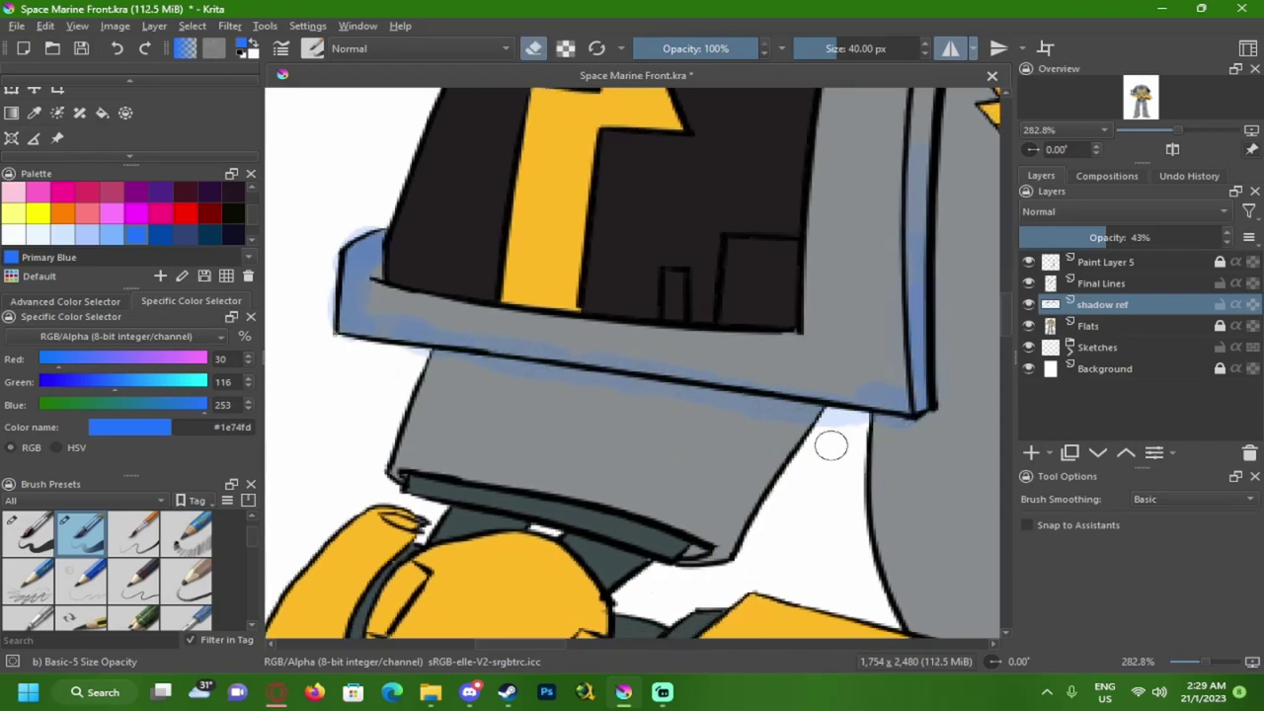
mouse_move(470, 373)
mouse_down()
mouse_move(399, 333)
mouse_move(310, 351)
mouse_move(403, 358)
mouse_up()
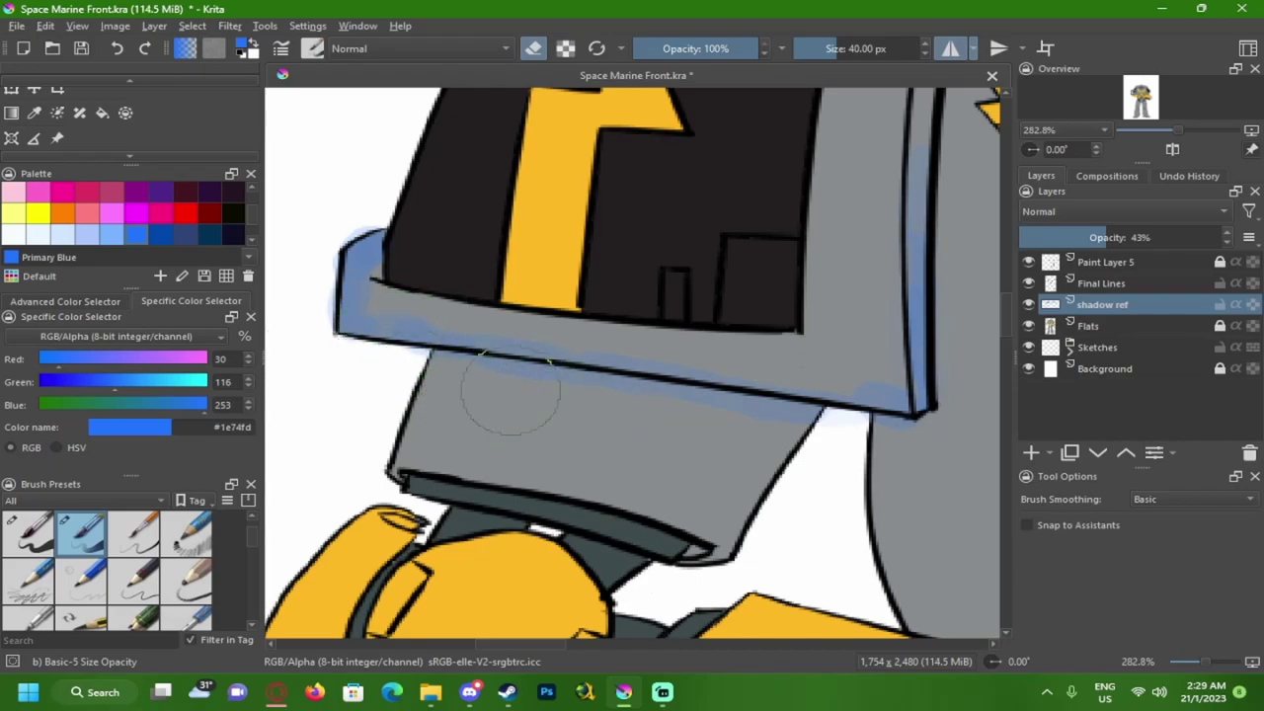
- Build up a blue shadow across the top and both sides of the upper arm below the shoulder pad, keeping the centre unshaded
key(e)
scroll(457, 339, down, 2)
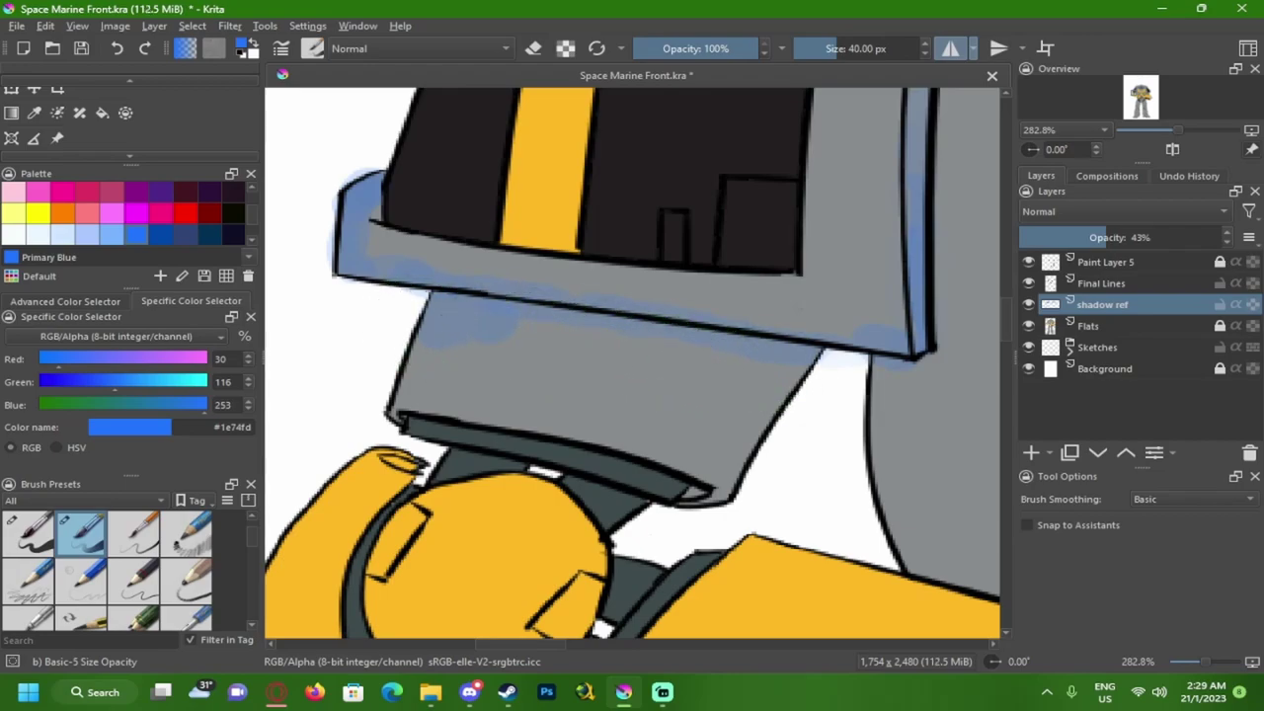
scroll(612, 350, down, 4)
scroll(613, 351, up, 6)
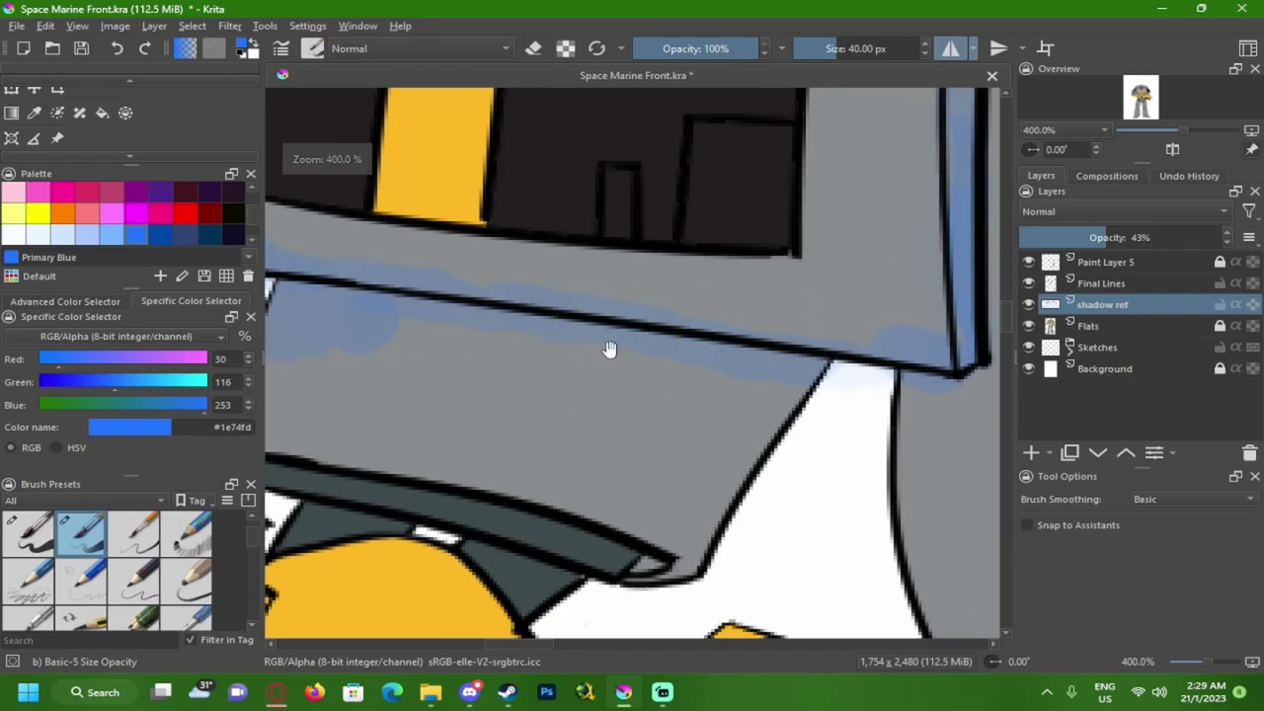
drag(491, 398, 634, 356)
drag(360, 409, 364, 411)
mouse_move(488, 282)
mouse_down()
mouse_move(515, 298)
mouse_move(755, 314)
mouse_move(854, 375)
mouse_move(882, 353)
mouse_move(889, 371)
mouse_move(912, 359)
mouse_move(807, 523)
mouse_move(828, 503)
mouse_move(794, 416)
mouse_move(681, 345)
mouse_up()
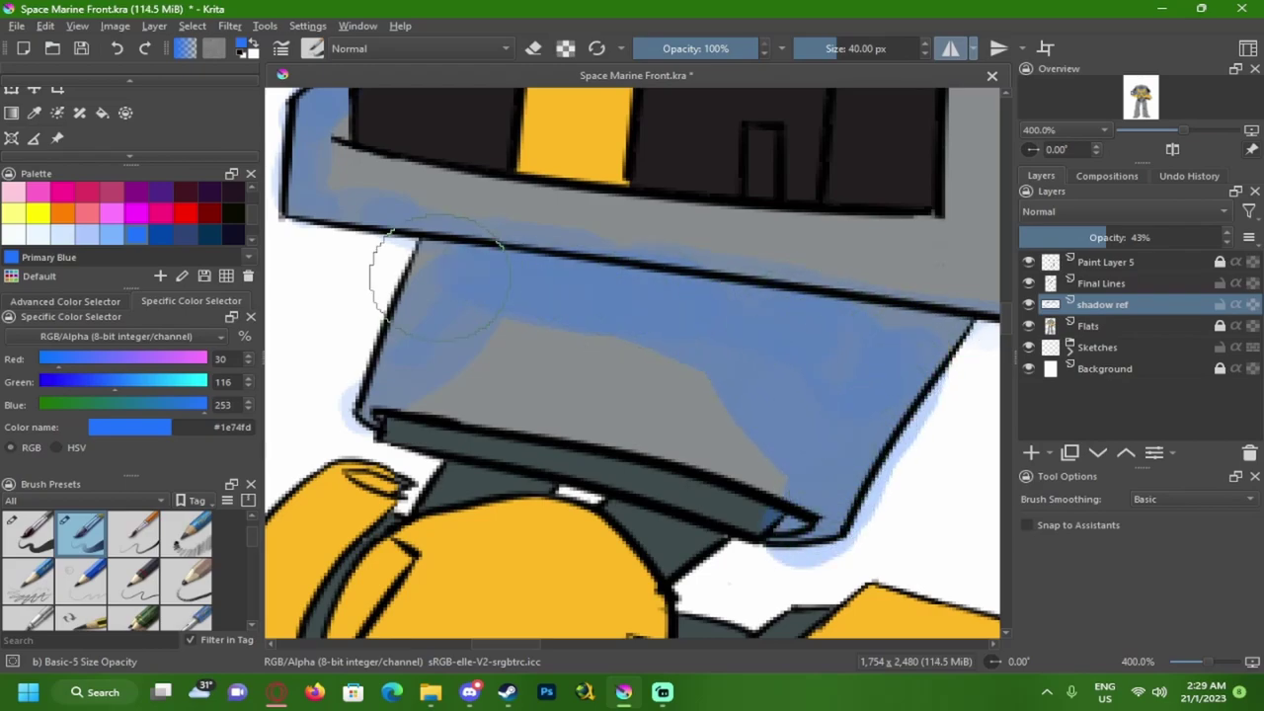
- Erase the blue overspill outside the upper arm's outline and round off the unshaded area in its centre
scroll(611, 350, down, 5)
scroll(679, 366, up, 5)
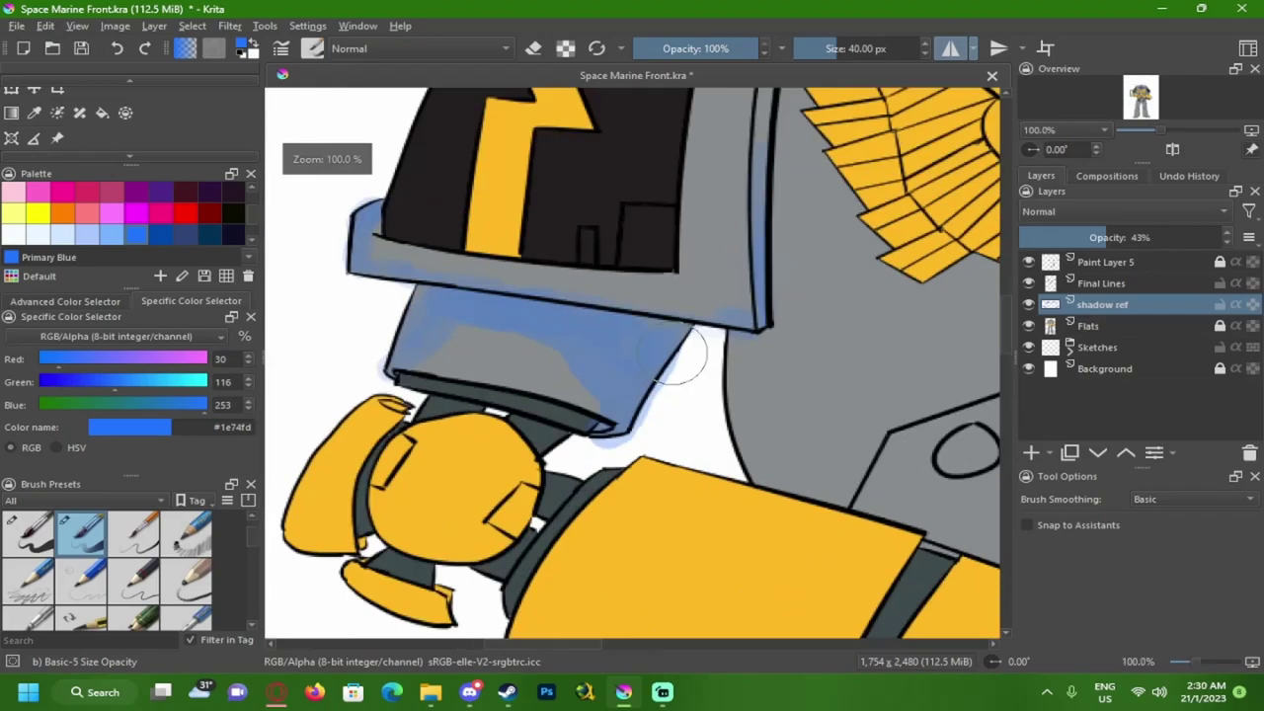
key(e)
mouse_move(604, 364)
mouse_down()
mouse_move(761, 373)
mouse_move(759, 349)
mouse_up()
mouse_move(459, 309)
mouse_down()
mouse_move(427, 312)
mouse_move(466, 283)
mouse_move(612, 303)
mouse_move(697, 403)
mouse_move(619, 303)
mouse_move(475, 296)
mouse_move(380, 341)
mouse_up()
drag(653, 317, 669, 426)
mouse_move(799, 536)
mouse_down()
mouse_move(748, 485)
mouse_move(689, 483)
mouse_up()
key(e)
key(e)
mouse_move(877, 332)
mouse_down()
mouse_move(758, 480)
mouse_move(761, 426)
mouse_move(895, 258)
mouse_move(791, 269)
mouse_move(782, 237)
mouse_up()
- Smooth the blue shadow across the upper arm's top and outer side, and erase overspill at its outer lower corner
key(e)
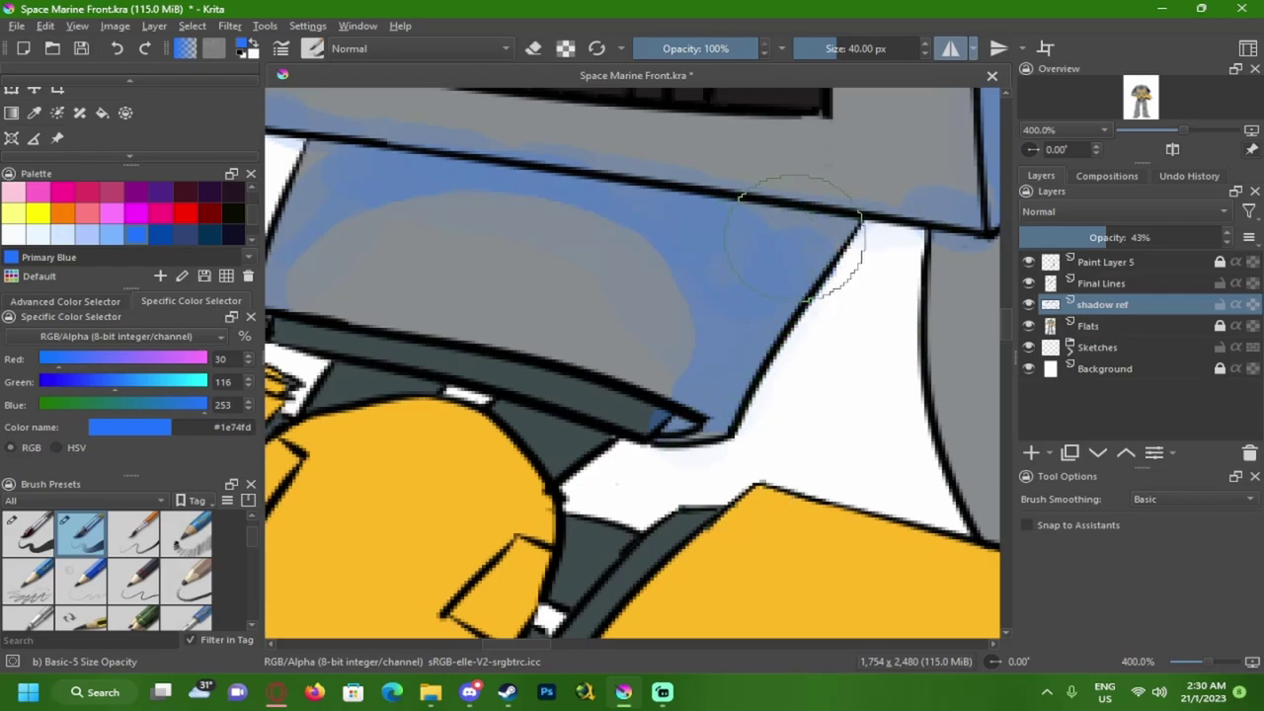
drag(480, 222, 615, 246)
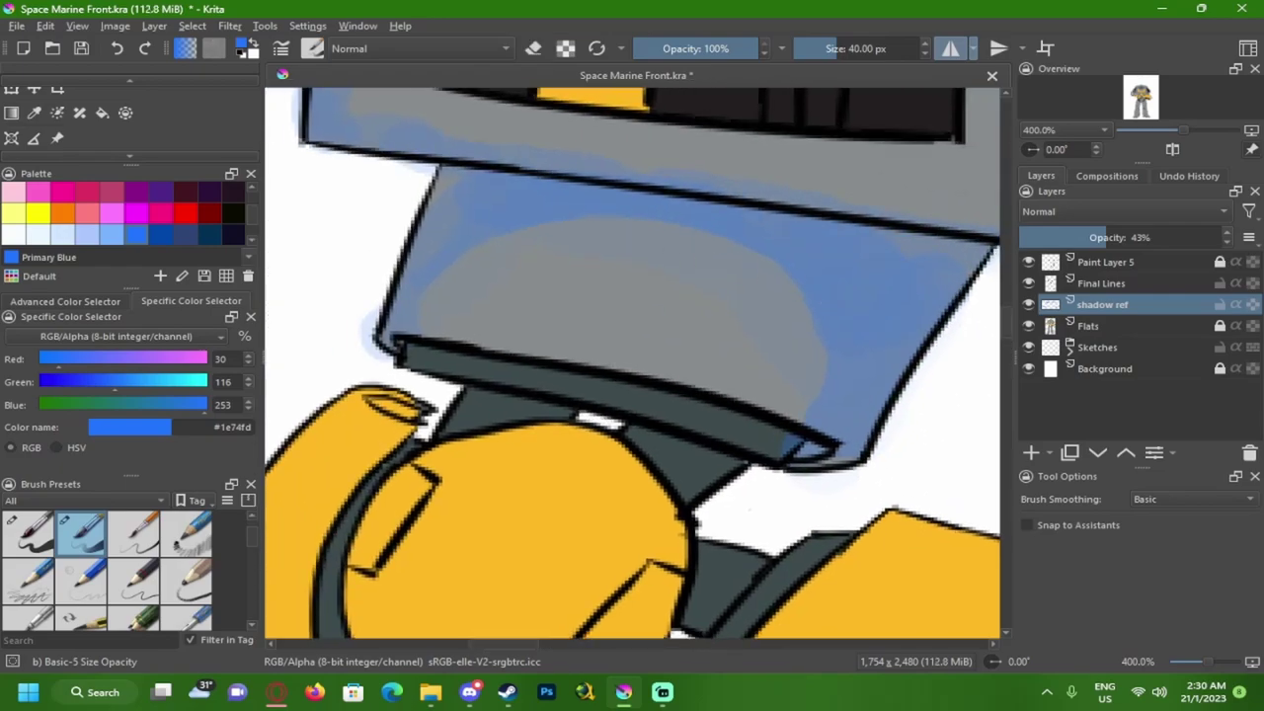
drag(453, 201, 423, 253)
key(e)
mouse_move(342, 331)
mouse_down()
mouse_move(350, 311)
mouse_move(344, 358)
mouse_up()
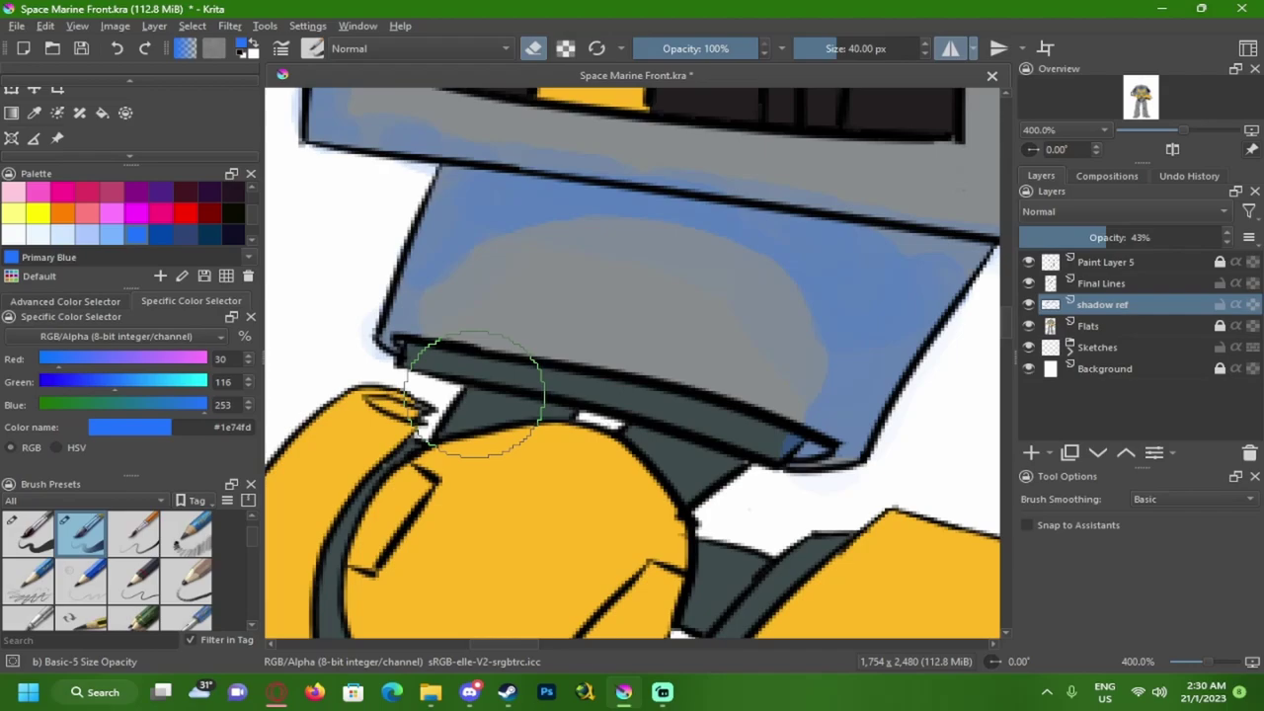
- Erase the blue spilling onto the dark cuff band and fill the small area at its inner corner with blue
scroll(578, 427, up, 3)
drag(579, 427, 6, 230)
mouse_move(489, 338)
mouse_down()
mouse_move(480, 345)
mouse_move(533, 313)
mouse_move(516, 315)
mouse_move(533, 336)
mouse_up()
key(e)
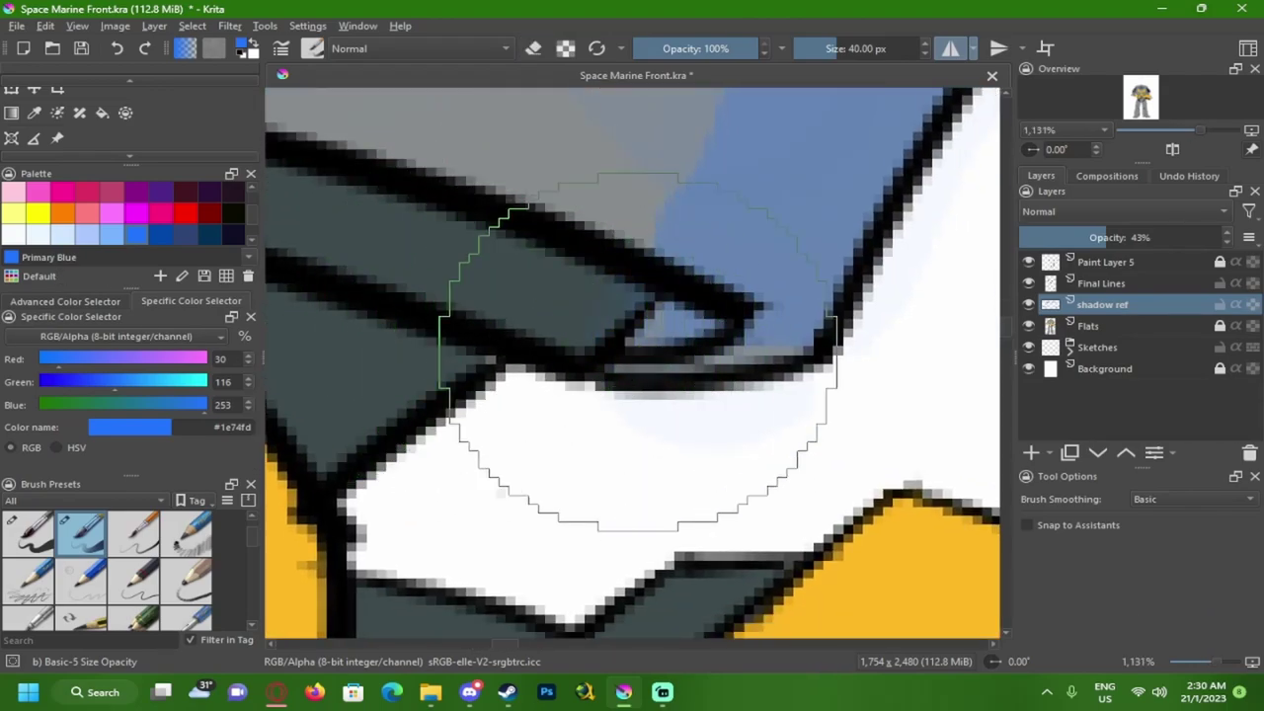
key(f)
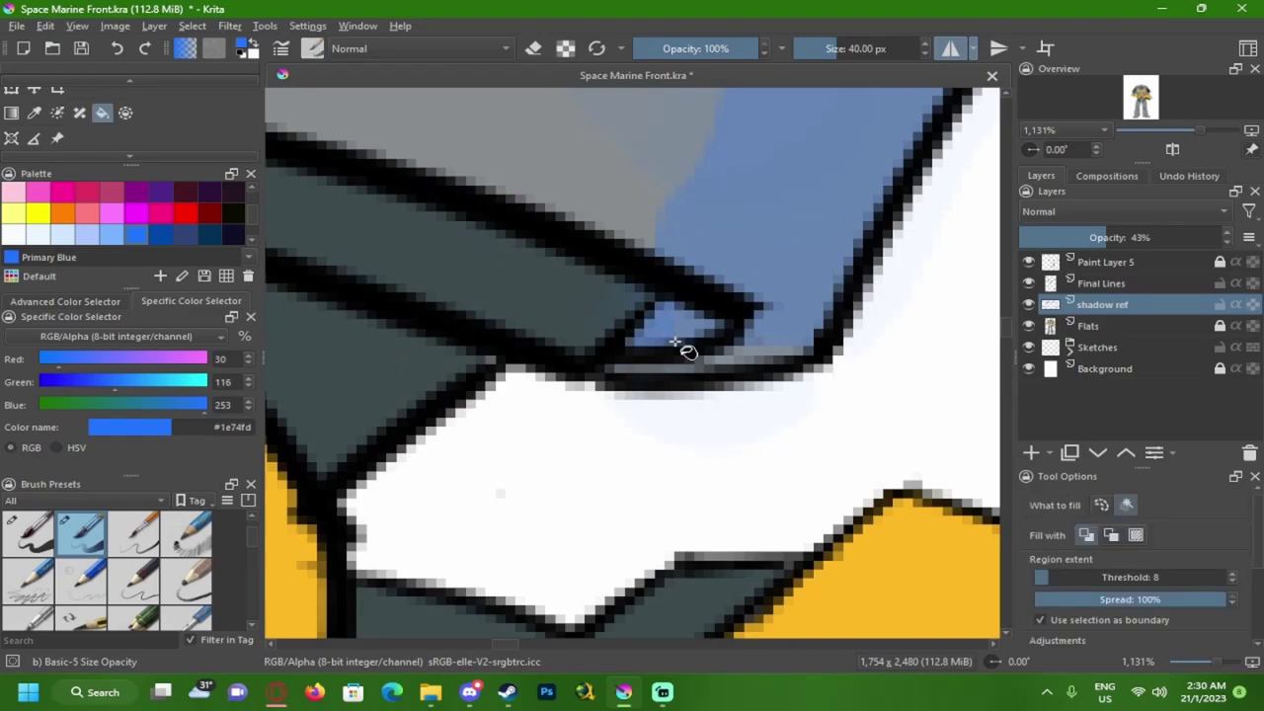
click(704, 343)
- Shade the dark cuff band and the elbow joint below it with layered blue strokes
scroll(502, 426, up, 3)
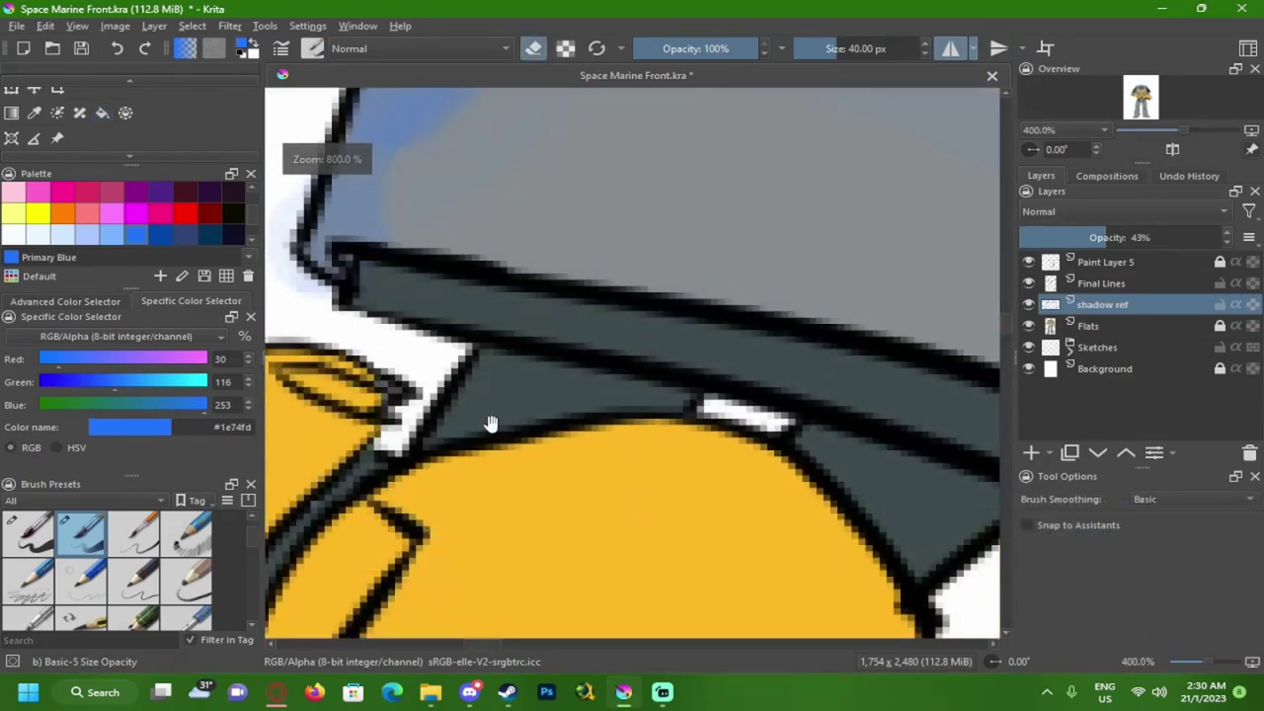
drag(490, 423, 440, 405)
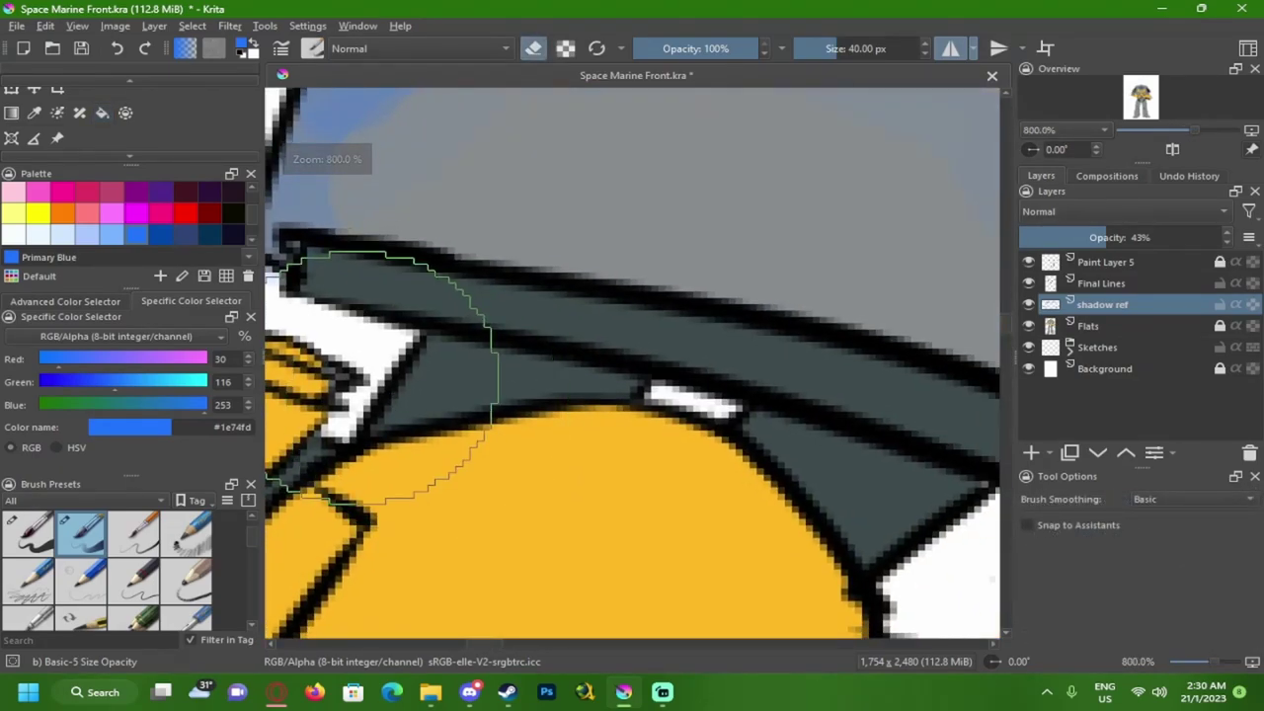
key(e)
drag(387, 273, 689, 351)
drag(769, 379, 550, 321)
mouse_move(637, 335)
mouse_down()
mouse_move(781, 374)
mouse_move(676, 369)
mouse_move(658, 382)
mouse_move(596, 367)
mouse_move(689, 431)
mouse_up()
mouse_move(381, 330)
mouse_down()
mouse_move(534, 347)
mouse_move(356, 339)
mouse_move(648, 365)
mouse_up()
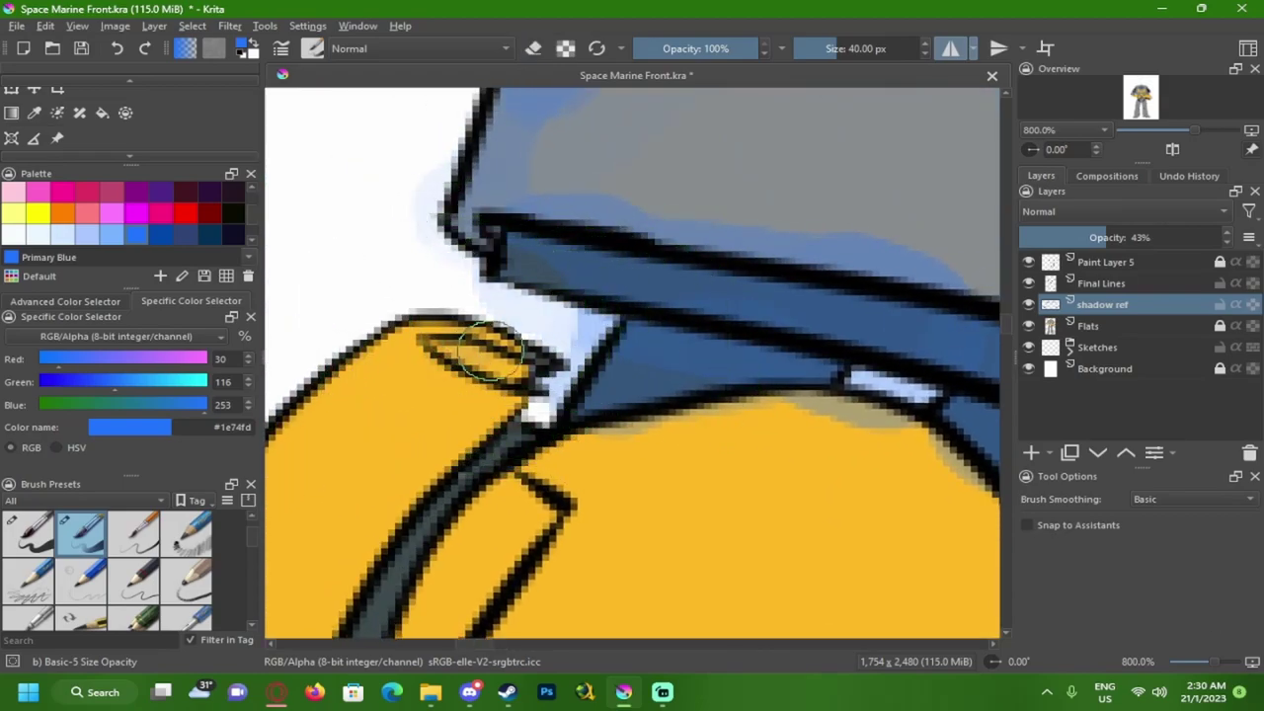
- Fill the small opening at the tip of the yellow elbow guard with blue, undoing and repeating the fill
key(f)
click(493, 367)
key(ctrl+z)
click(490, 363)
- Switch to the Basic-5 Size brush and erase the blue overspill between the cuff and the yellow elbow armour
key(slash)
scroll(660, 390, down, 2)
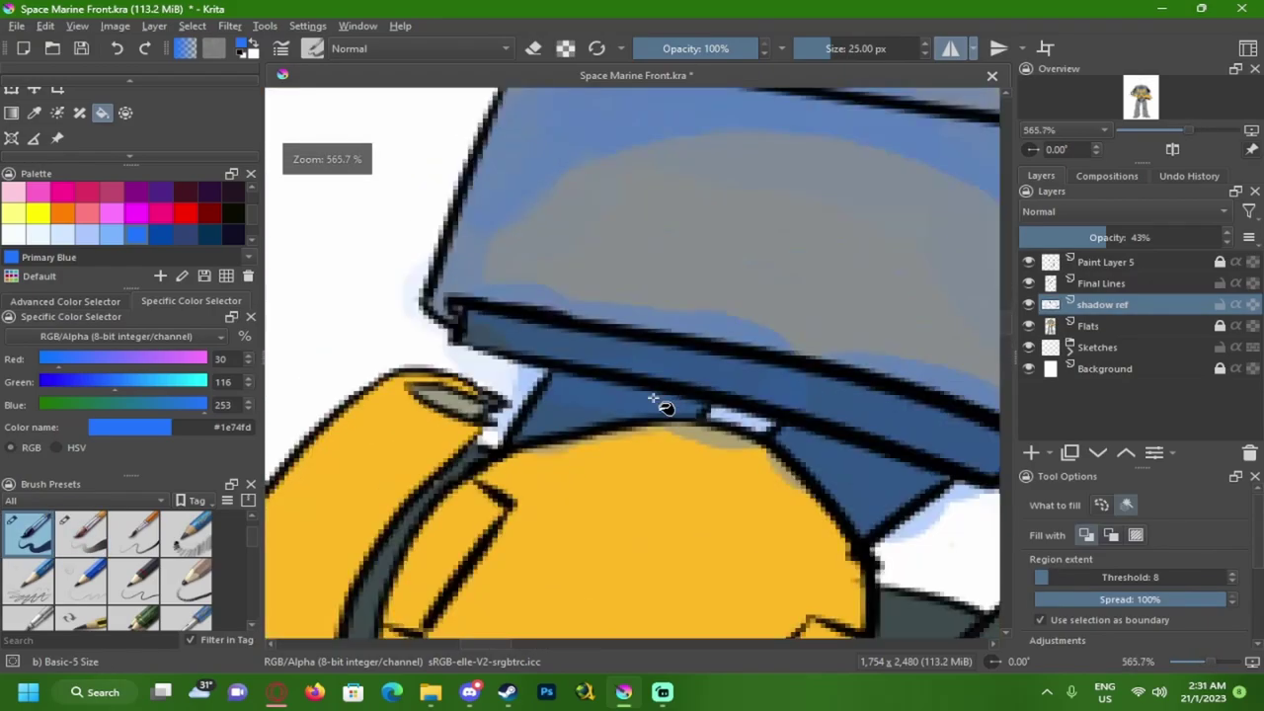
scroll(661, 390, down, 2)
scroll(536, 357, up, 4)
key(b)
key(e)
drag(635, 310, 465, 282)
key(f)
key(e)
click(598, 350)
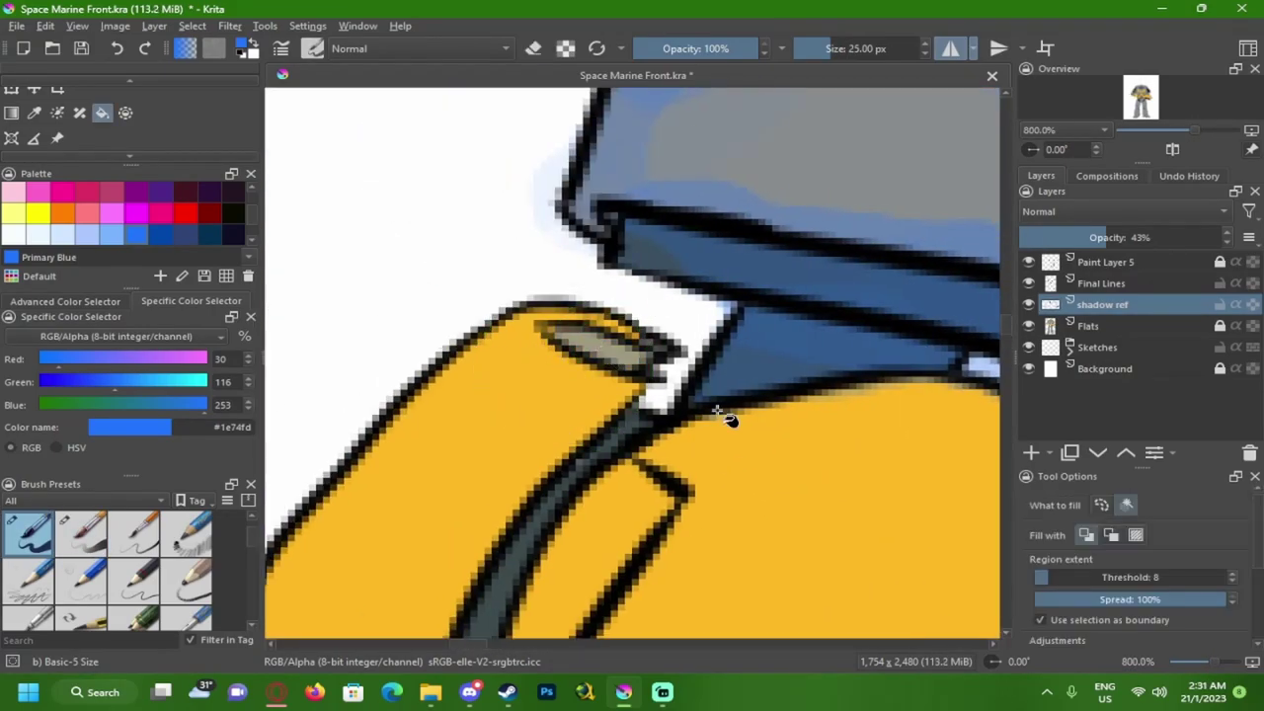
- Check the mirrored shading on the opposite arm and turn off horizontal mirroring
scroll(599, 351, down, 5)
scroll(615, 333, up, 4)
scroll(691, 362, down, 6)
scroll(626, 373, up, 2)
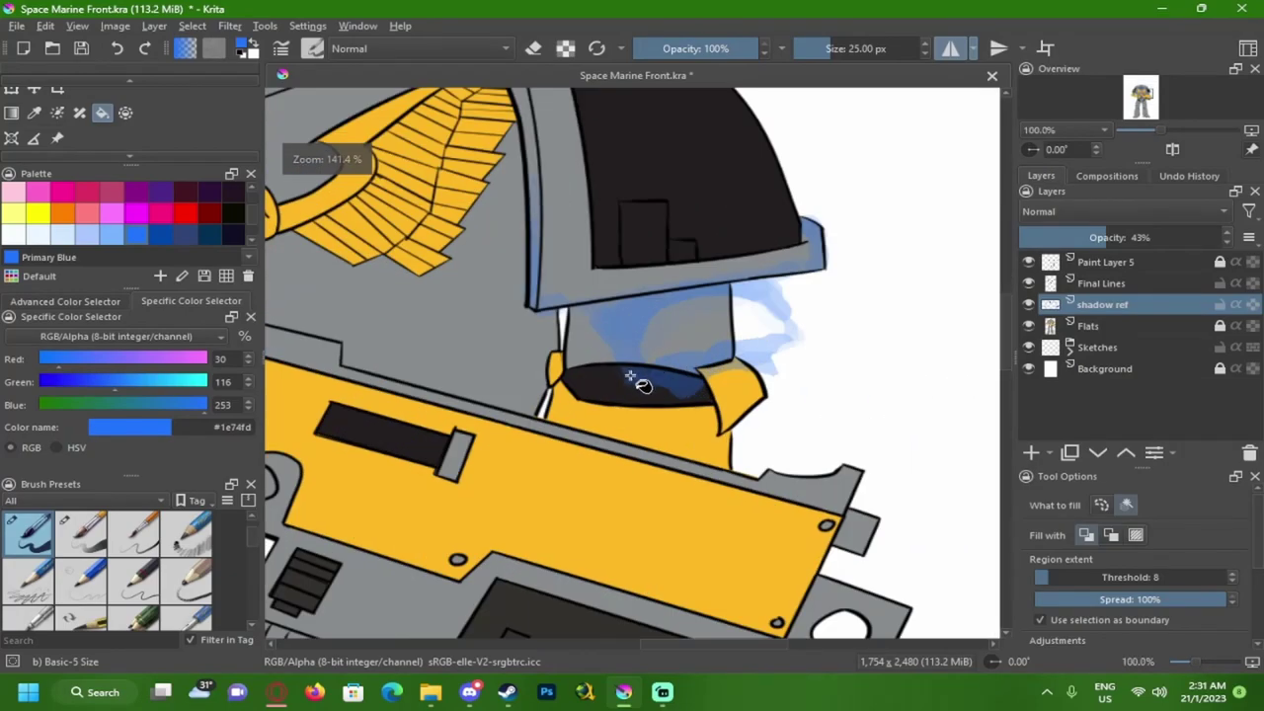
drag(590, 375, 898, 334)
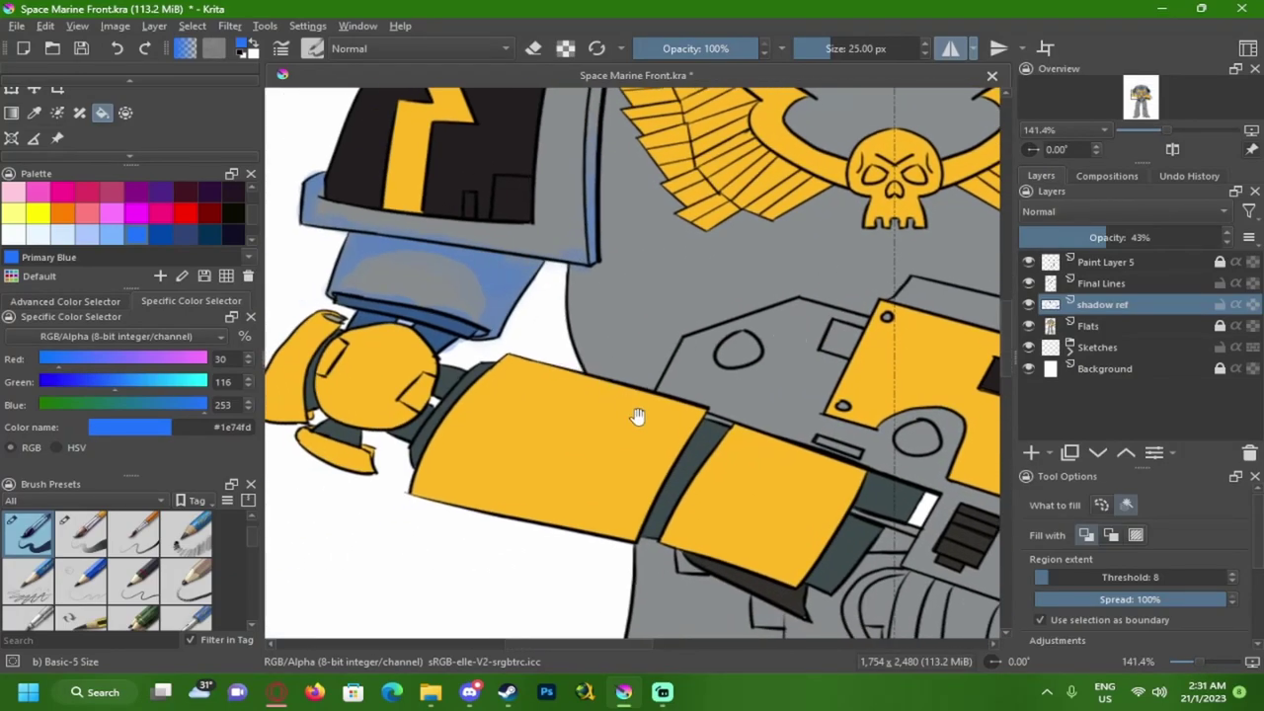
drag(637, 413, 562, 384)
scroll(593, 376, down, 4)
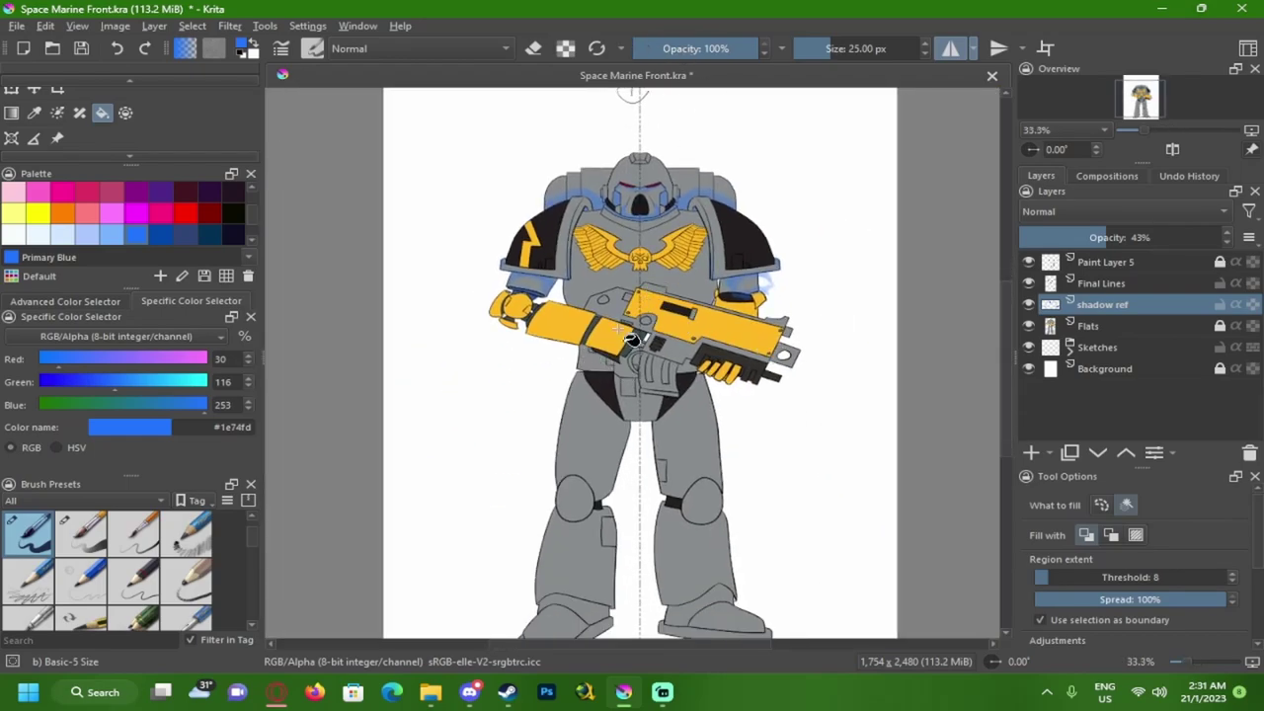
click(947, 55)
- Select the Basic-5 Size Opacity brush and fill the dark strip between the outer elbow guard and the round elbow plate with blue
scroll(523, 301, up, 4)
scroll(596, 255, up, 1)
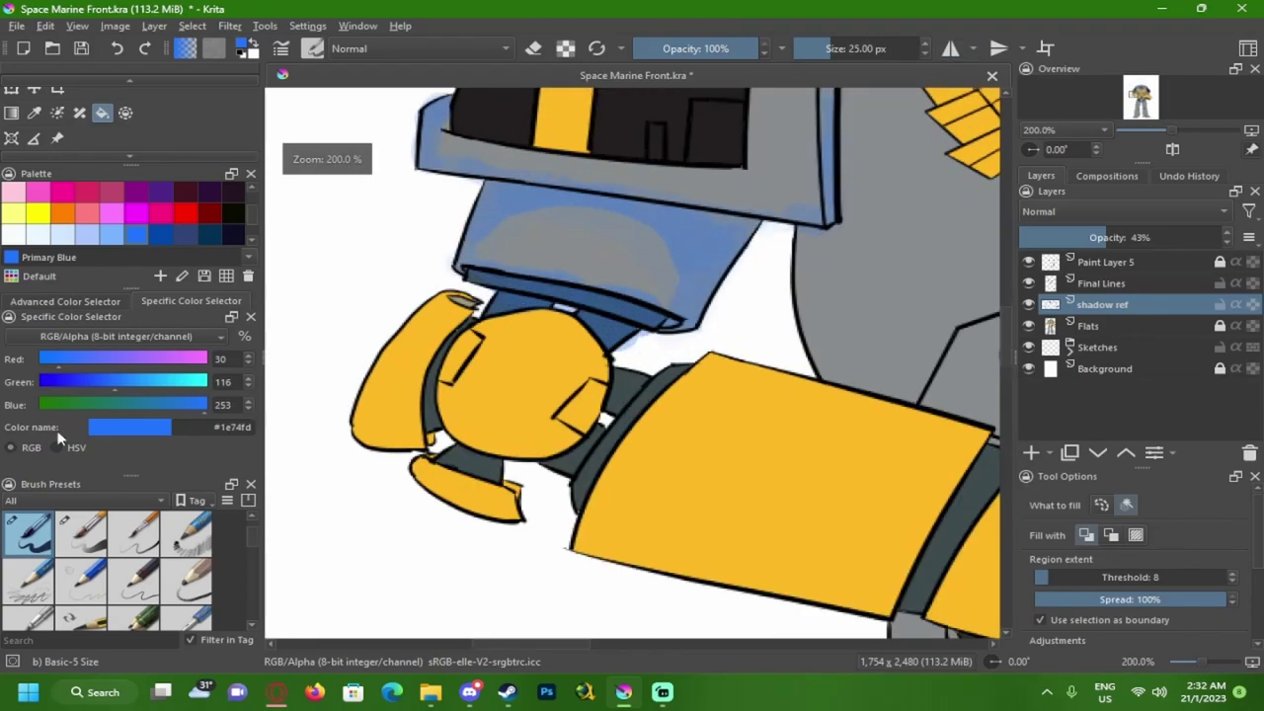
click(81, 533)
scroll(550, 268, up, 3)
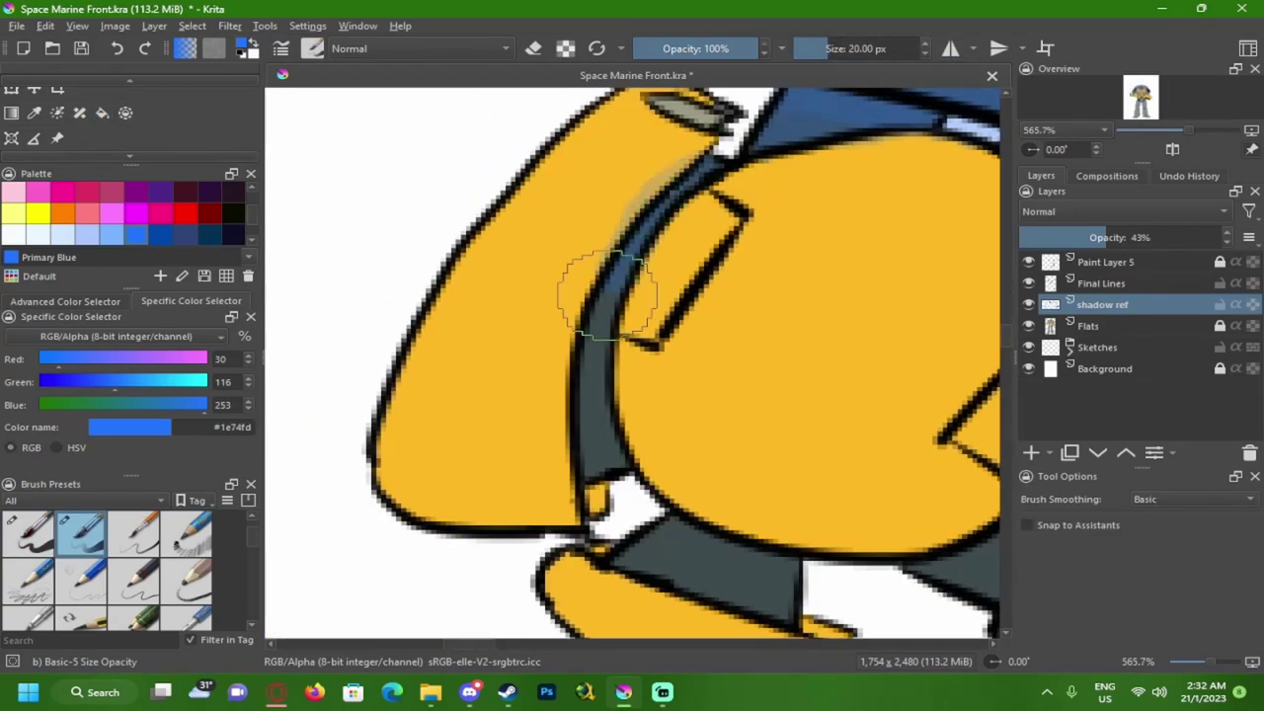
key(f)
click(597, 365)
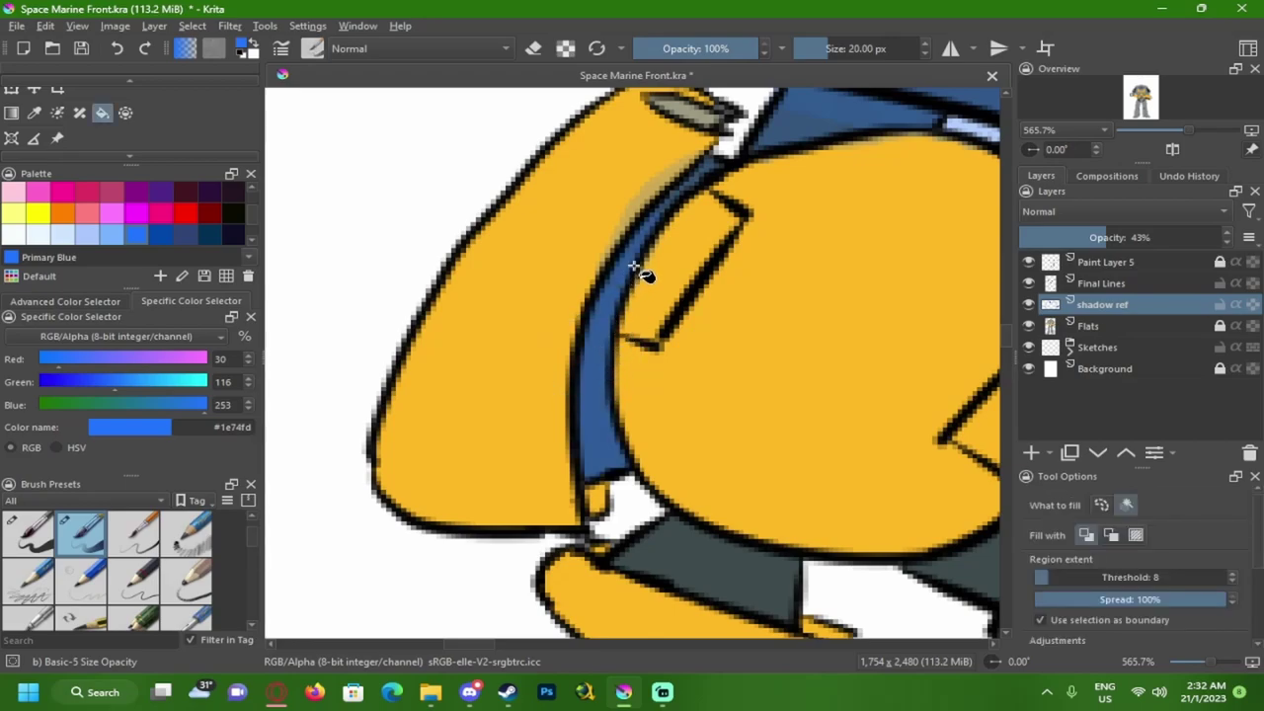
- Fill the dark joint piece beneath the round elbow plate and the small yellow tabs beside it with blue
scroll(730, 300, down, 3)
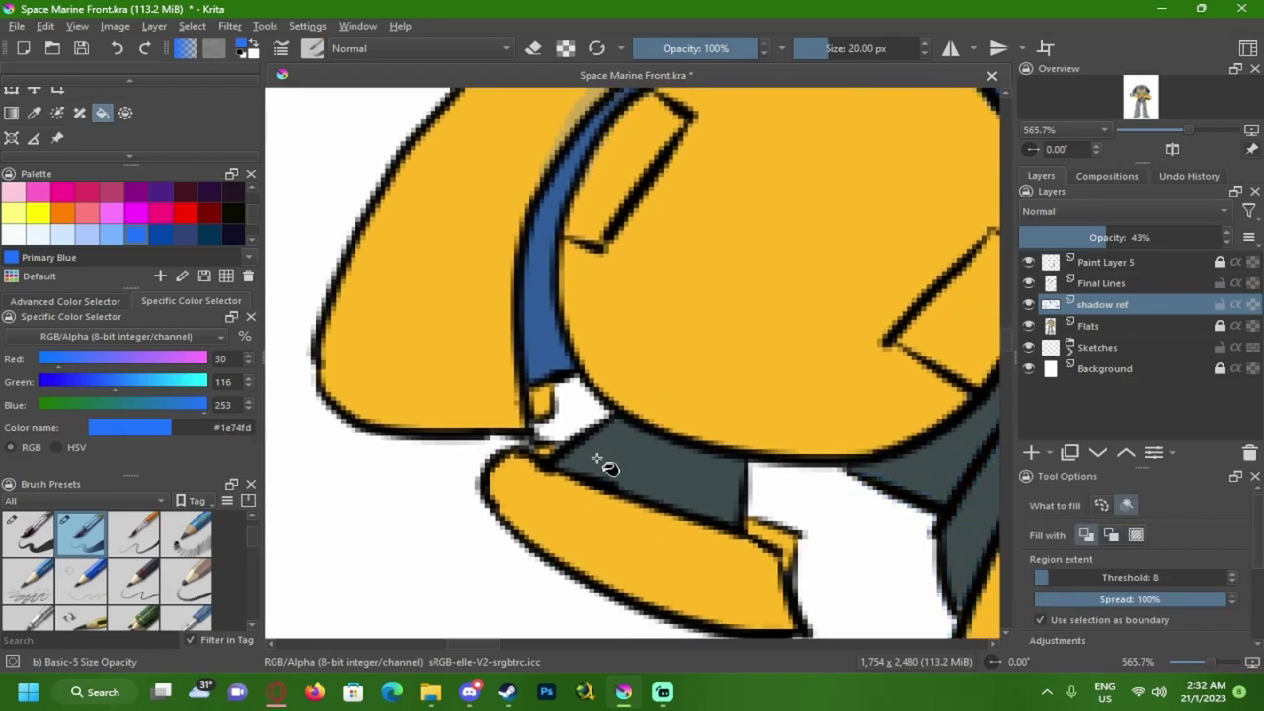
click(637, 468)
drag(731, 476, 662, 453)
click(474, 380)
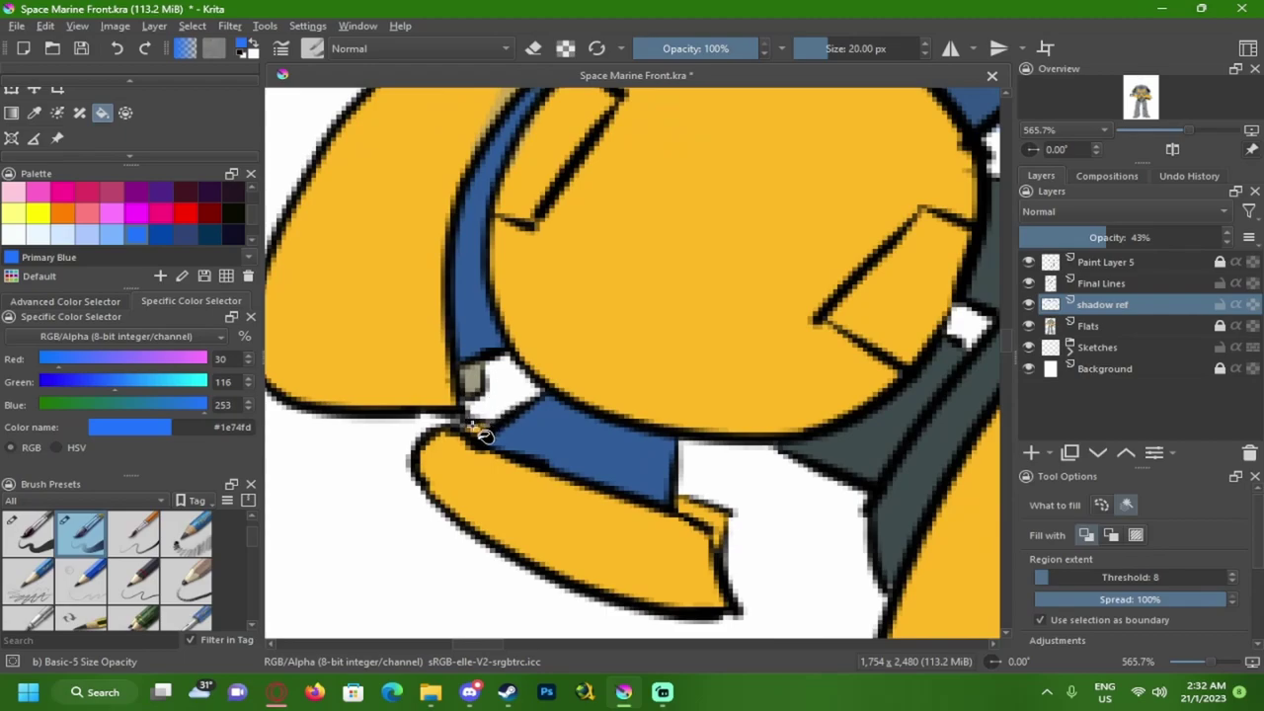
click(719, 518)
drag(771, 480, 650, 469)
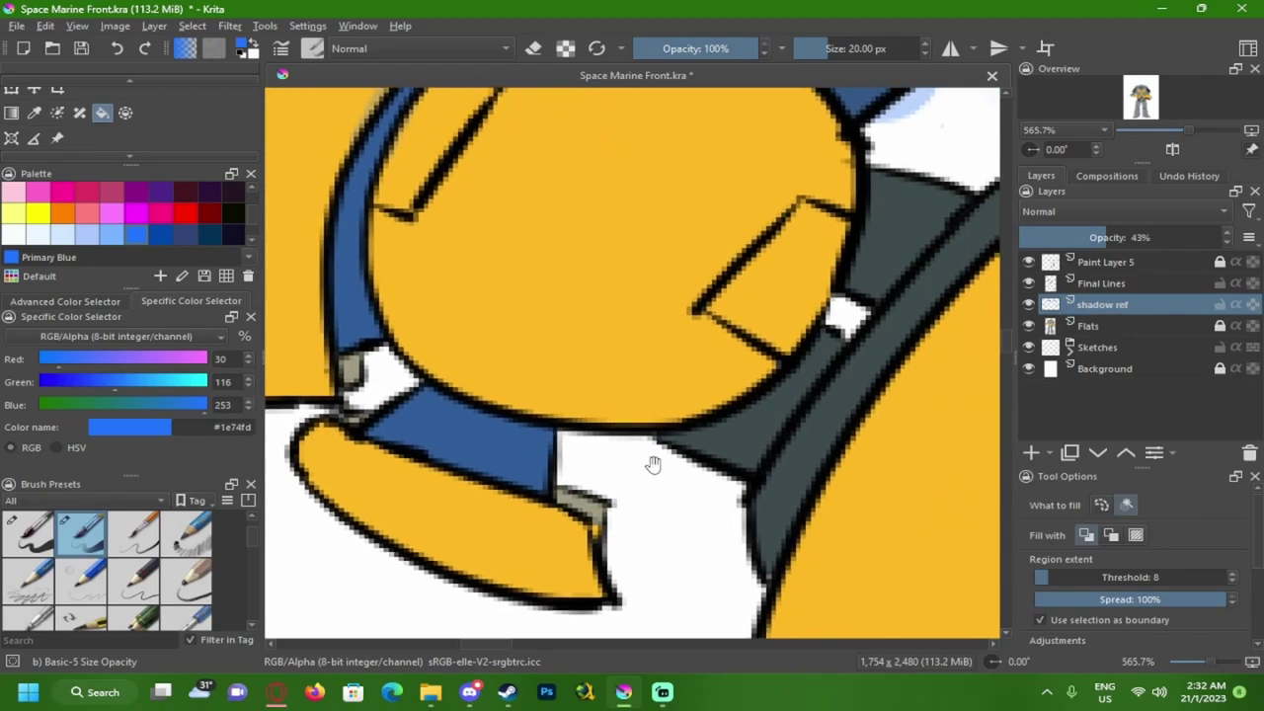
- Fill the dark joint sections between the round elbow plate and the yellow forearm with blue, undoing and repeating a fill
click(744, 446)
drag(811, 346, 637, 398)
key(ctrl+z)
key(e)
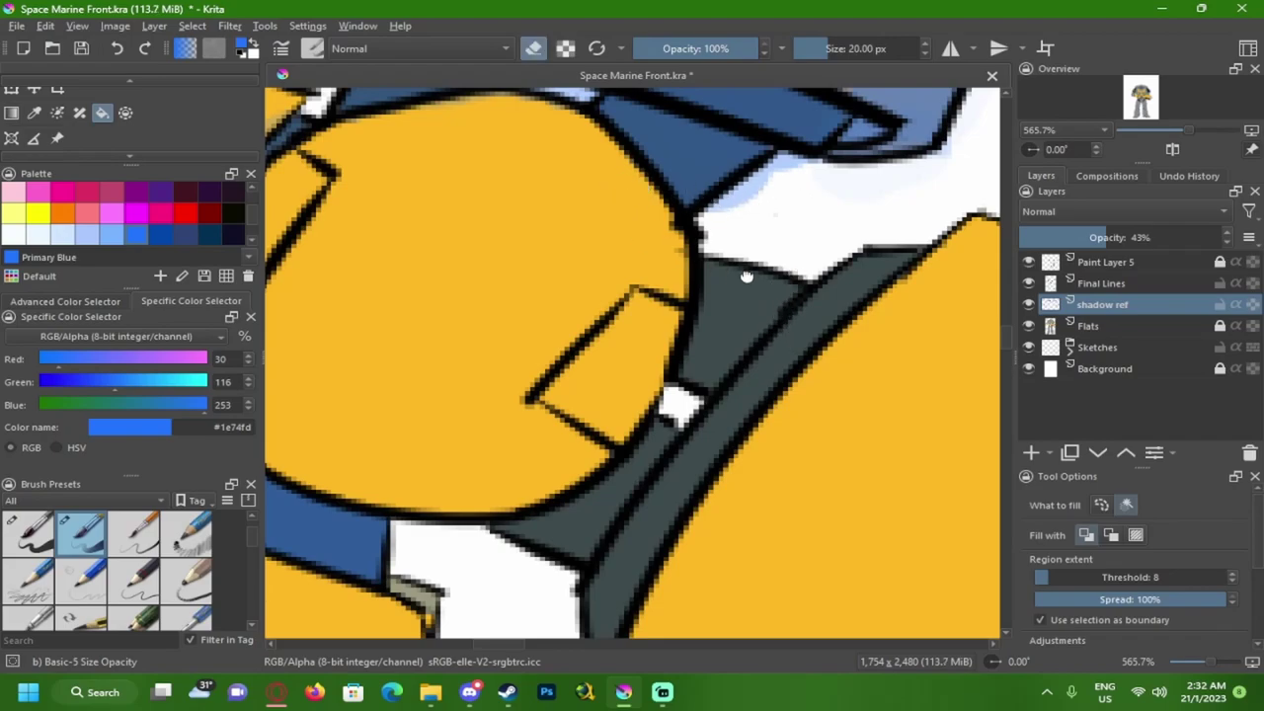
drag(747, 272, 614, 326)
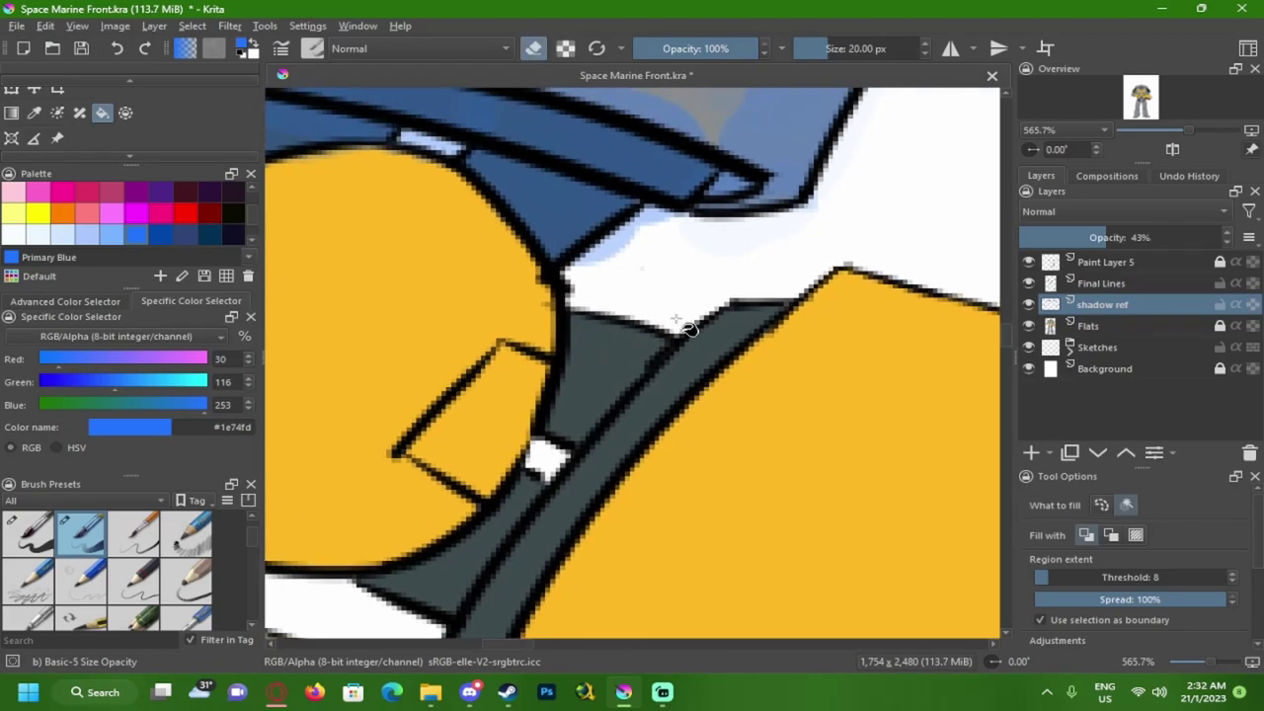
scroll(622, 291, down, 10)
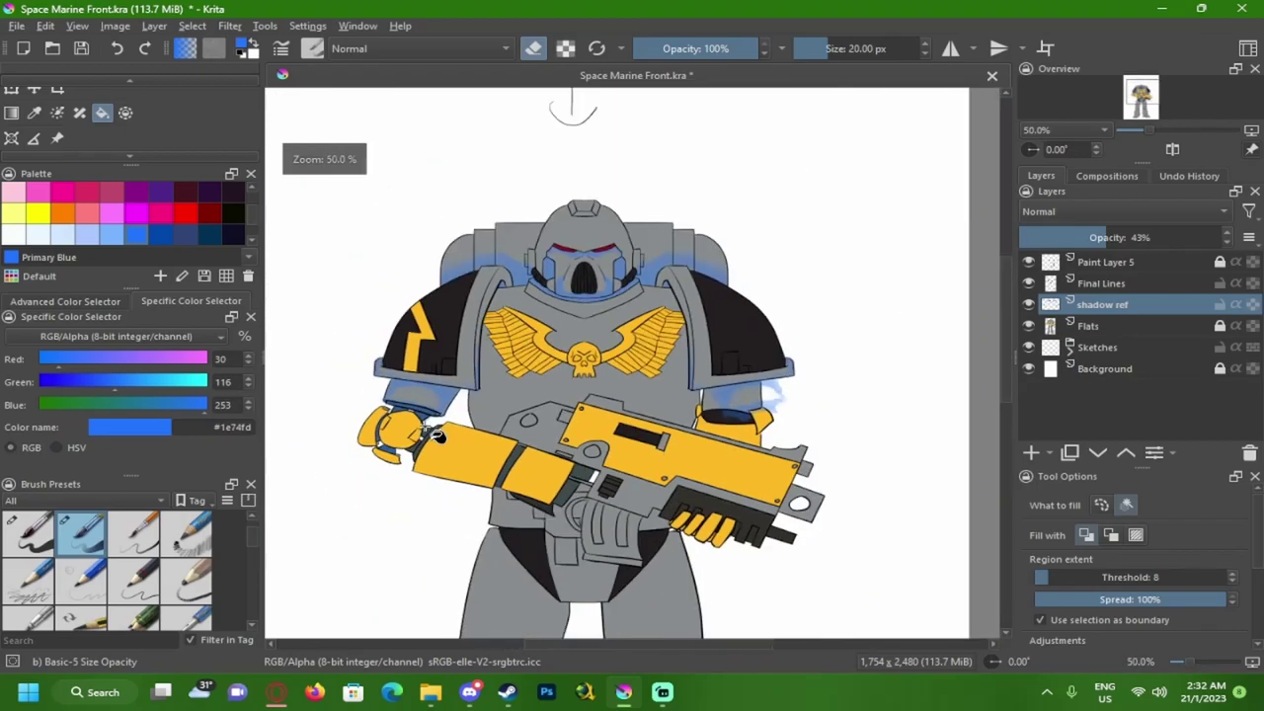
scroll(431, 369, up, 6)
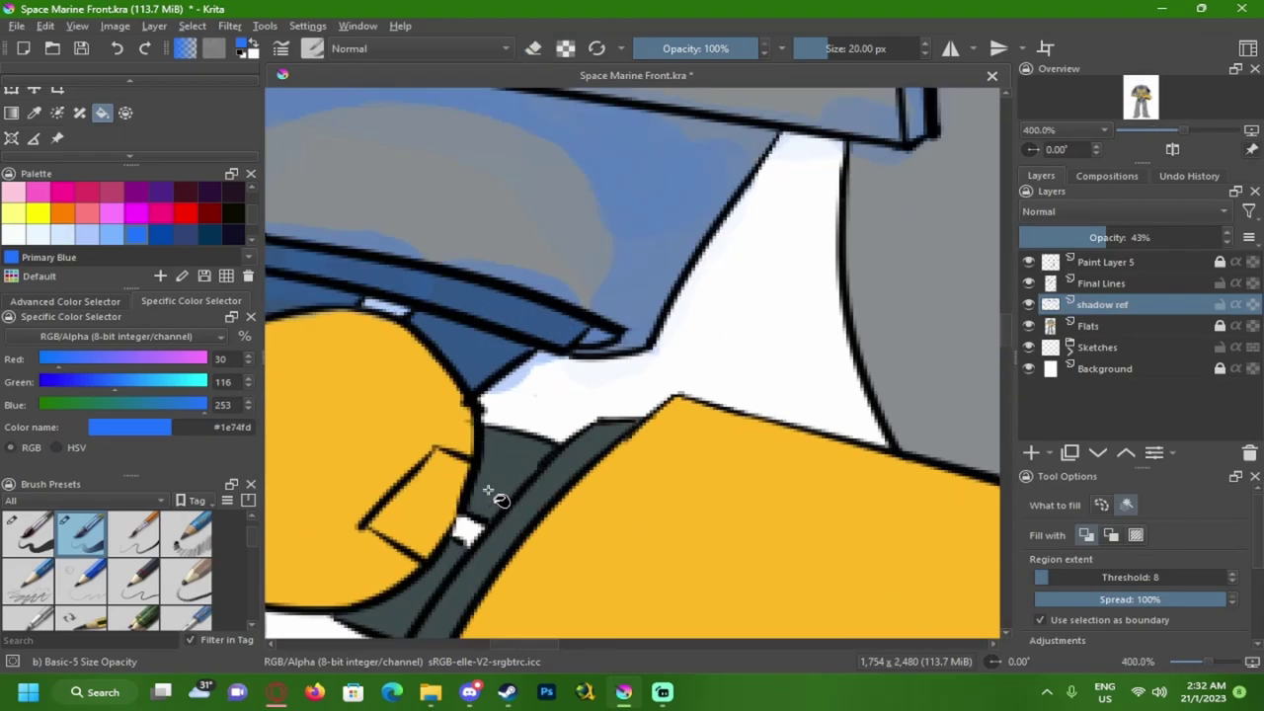
scroll(472, 543, down, 2)
scroll(472, 543, down, 3)
scroll(553, 423, up, 2)
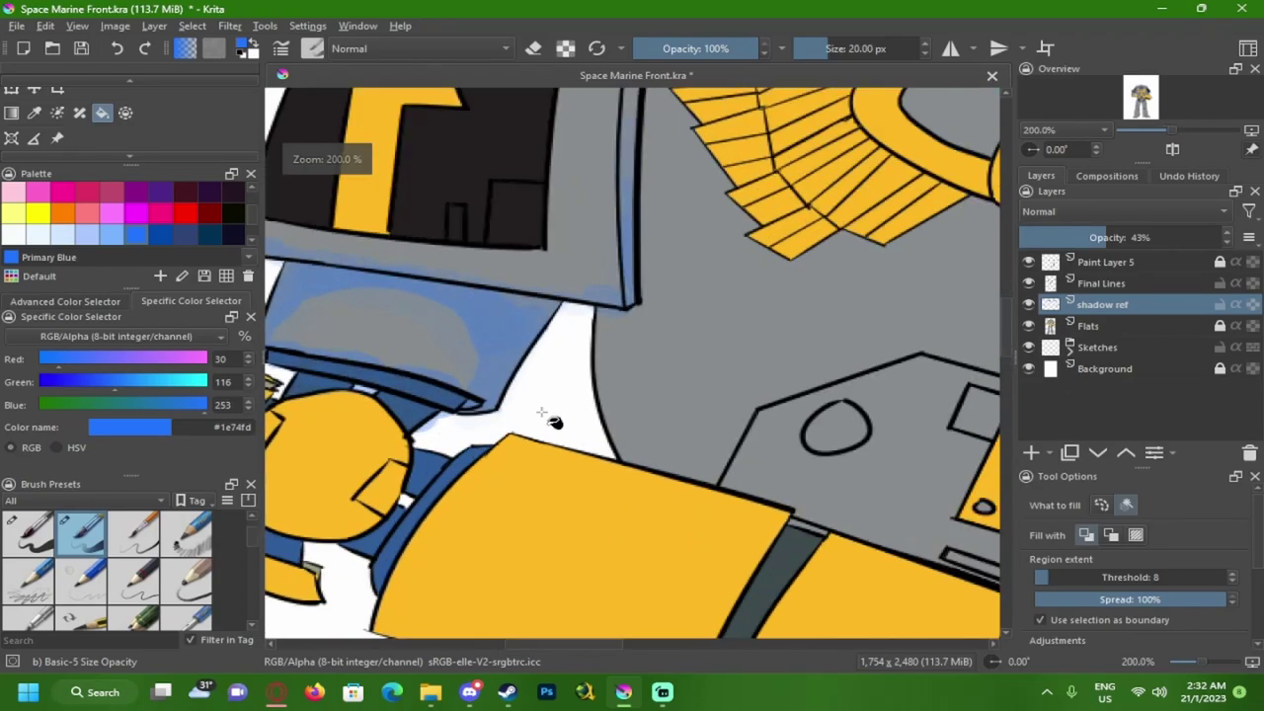
- Erase blue overspill beneath the cuff and fade the blue along the upper edge of the forearm joint
scroll(553, 423, up, 4)
key(e)
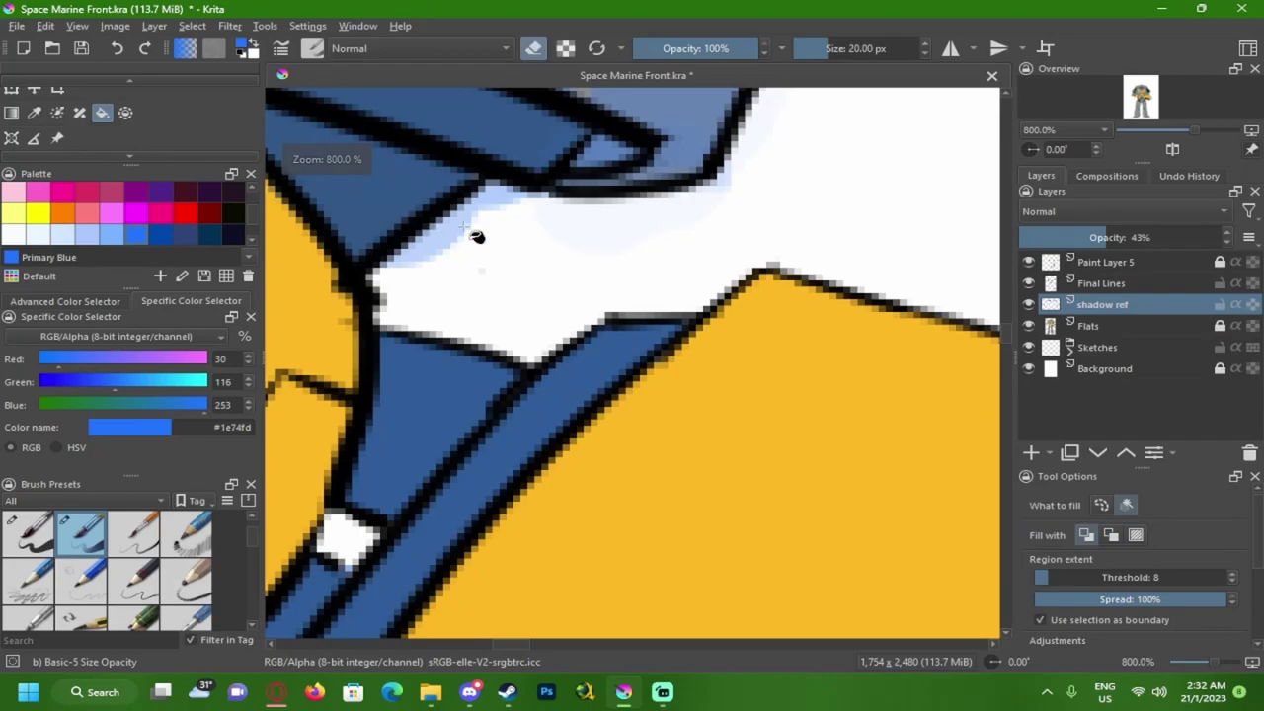
key(b)
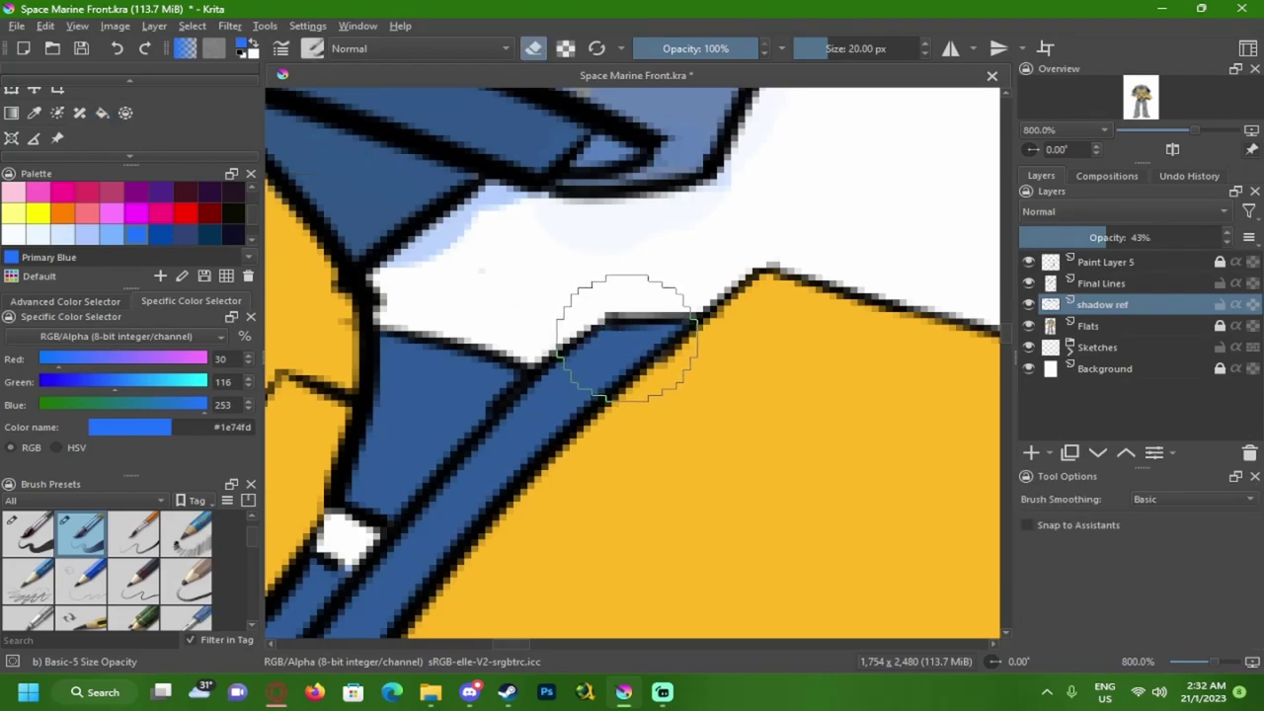
mouse_move(582, 338)
mouse_down()
mouse_move(405, 327)
mouse_move(625, 322)
mouse_move(548, 321)
mouse_up()
key(e)
mouse_move(496, 246)
mouse_down()
mouse_move(411, 281)
mouse_move(475, 261)
mouse_move(654, 257)
mouse_move(753, 228)
mouse_move(761, 201)
mouse_move(758, 190)
mouse_move(510, 241)
mouse_up()
key(e)
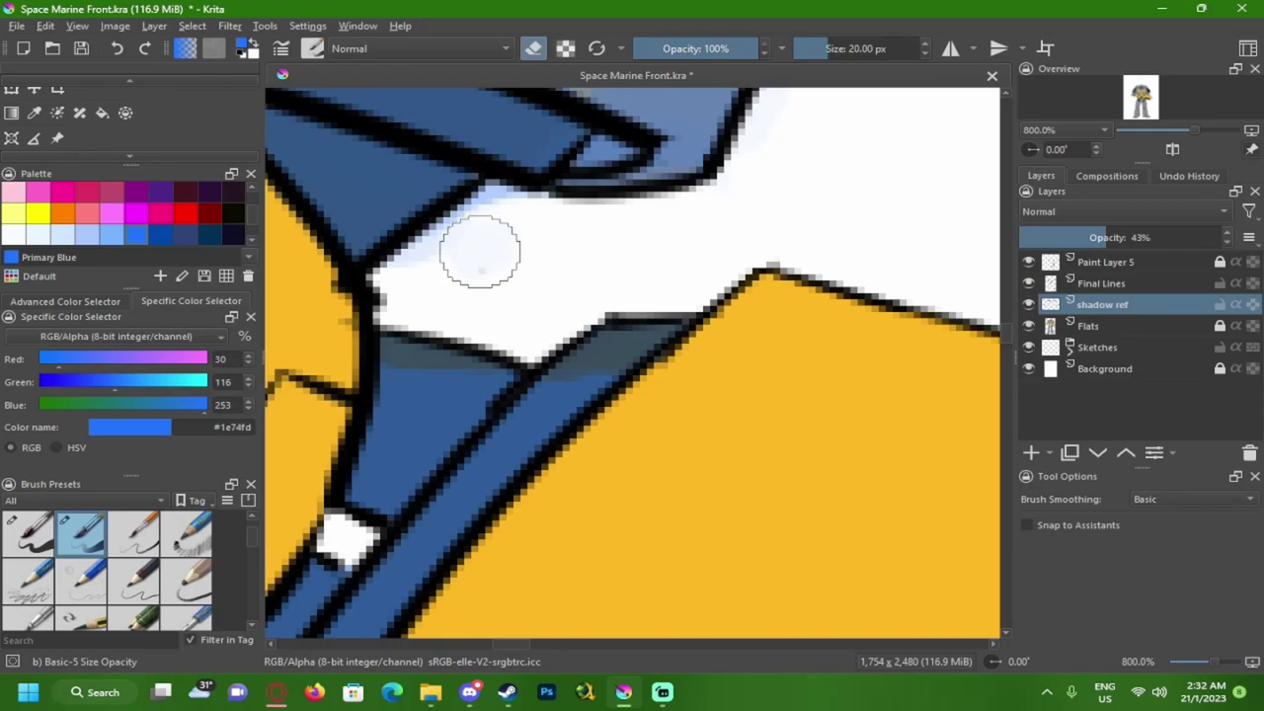
mouse_move(659, 294)
mouse_down()
mouse_move(705, 246)
mouse_move(756, 243)
mouse_up()
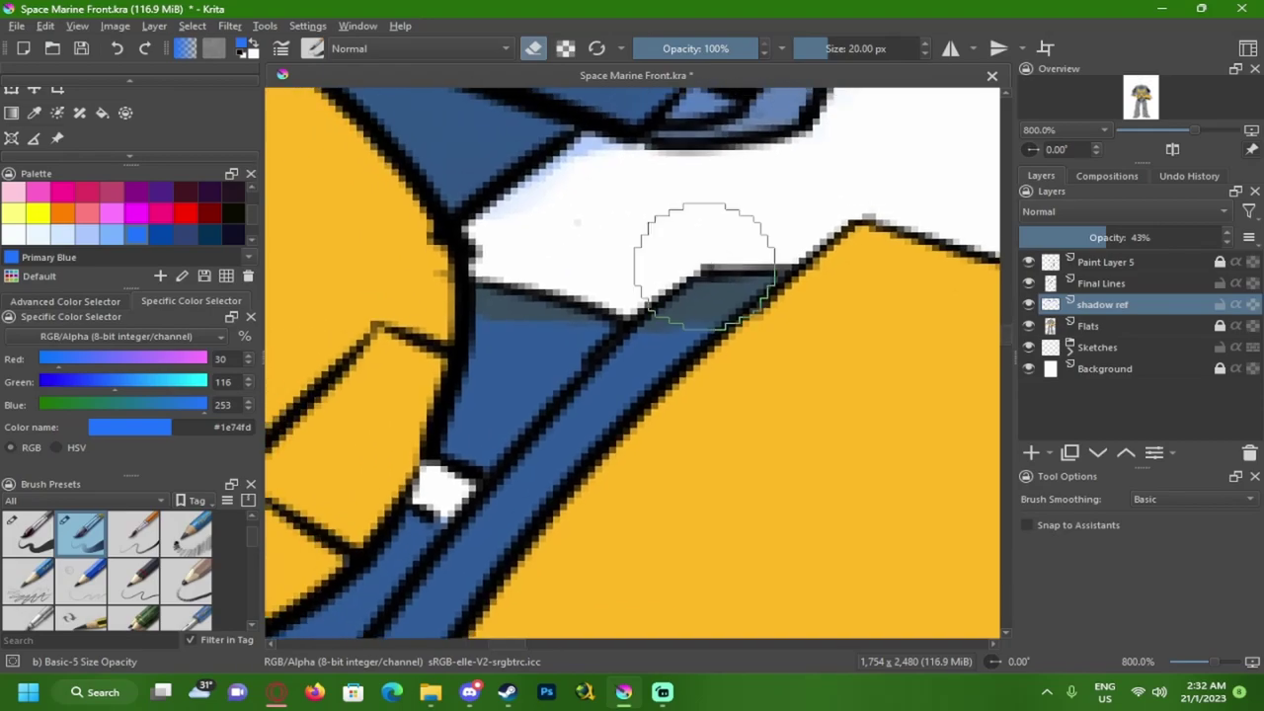
mouse_move(543, 301)
mouse_down()
mouse_move(496, 313)
mouse_move(579, 323)
mouse_move(533, 303)
mouse_move(679, 308)
mouse_move(592, 382)
mouse_move(692, 306)
mouse_up()
mouse_move(520, 335)
mouse_down()
mouse_move(488, 344)
mouse_move(533, 329)
mouse_up()
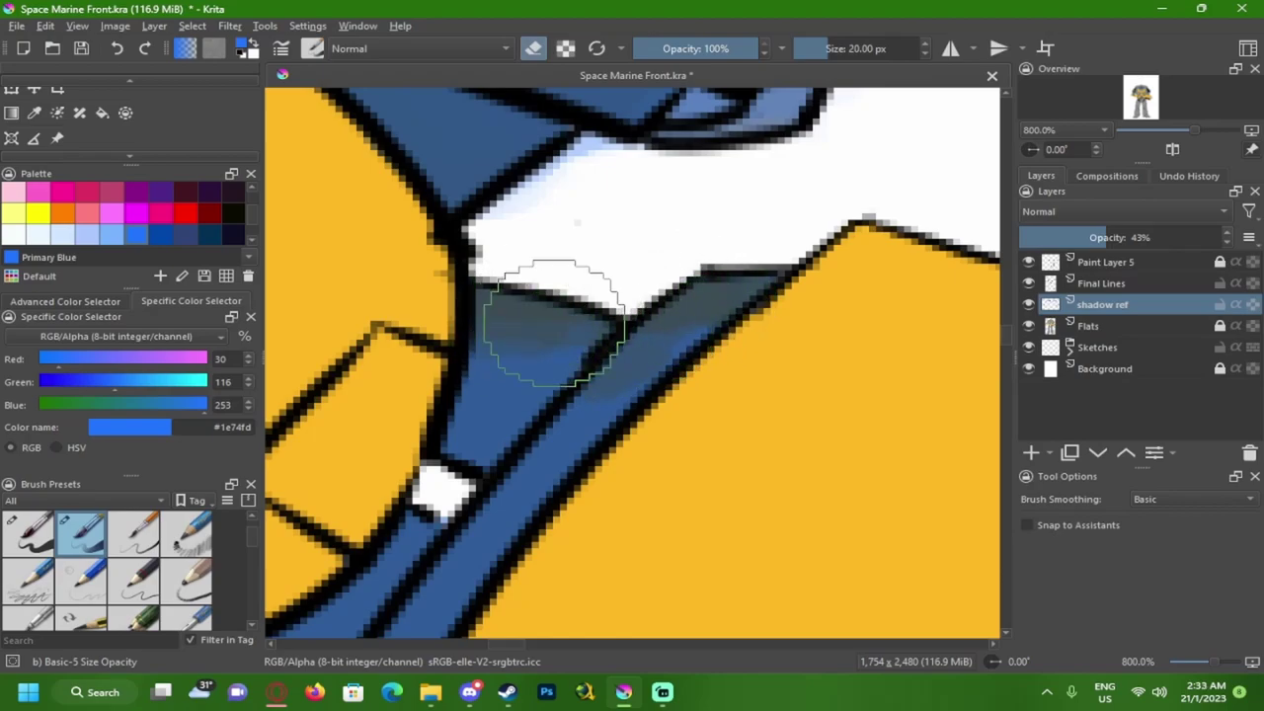
- Examine the blue shading around the elbow joint and its yellow guards
scroll(521, 334, down, 3)
scroll(548, 365, down, 2)
drag(501, 383, 569, 392)
scroll(569, 392, up, 2)
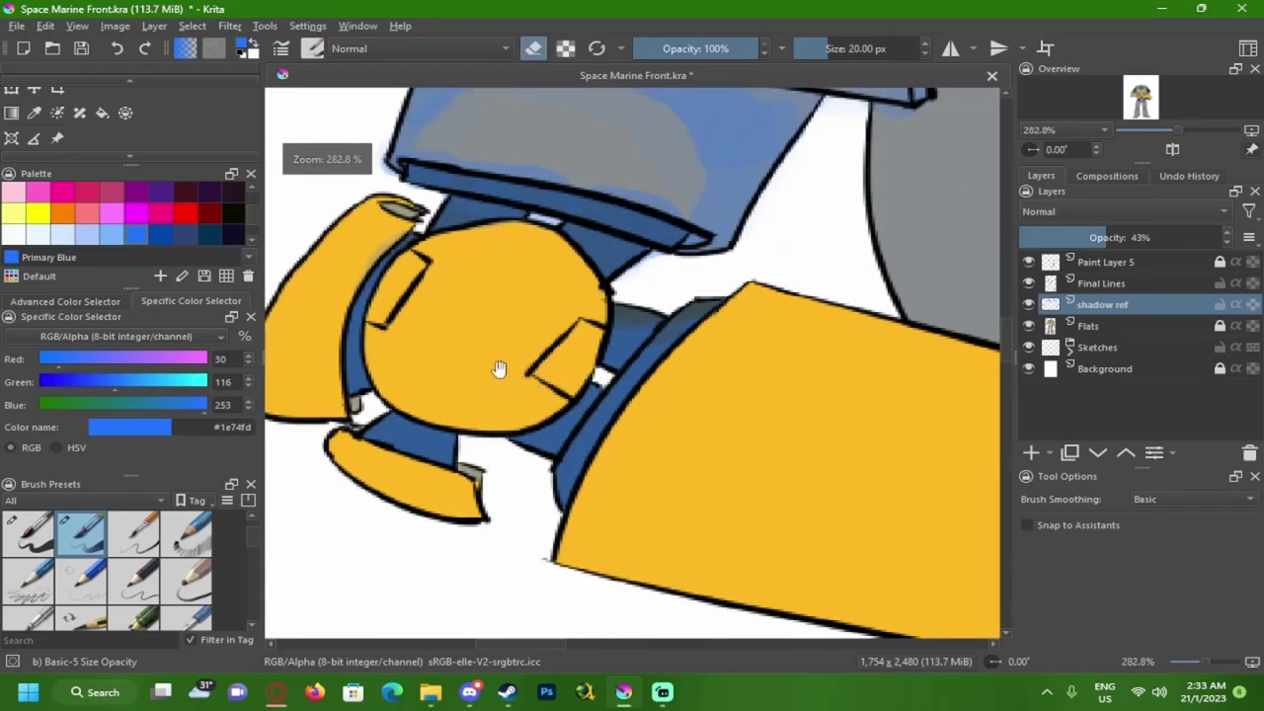
drag(499, 370, 529, 387)
key(plus)
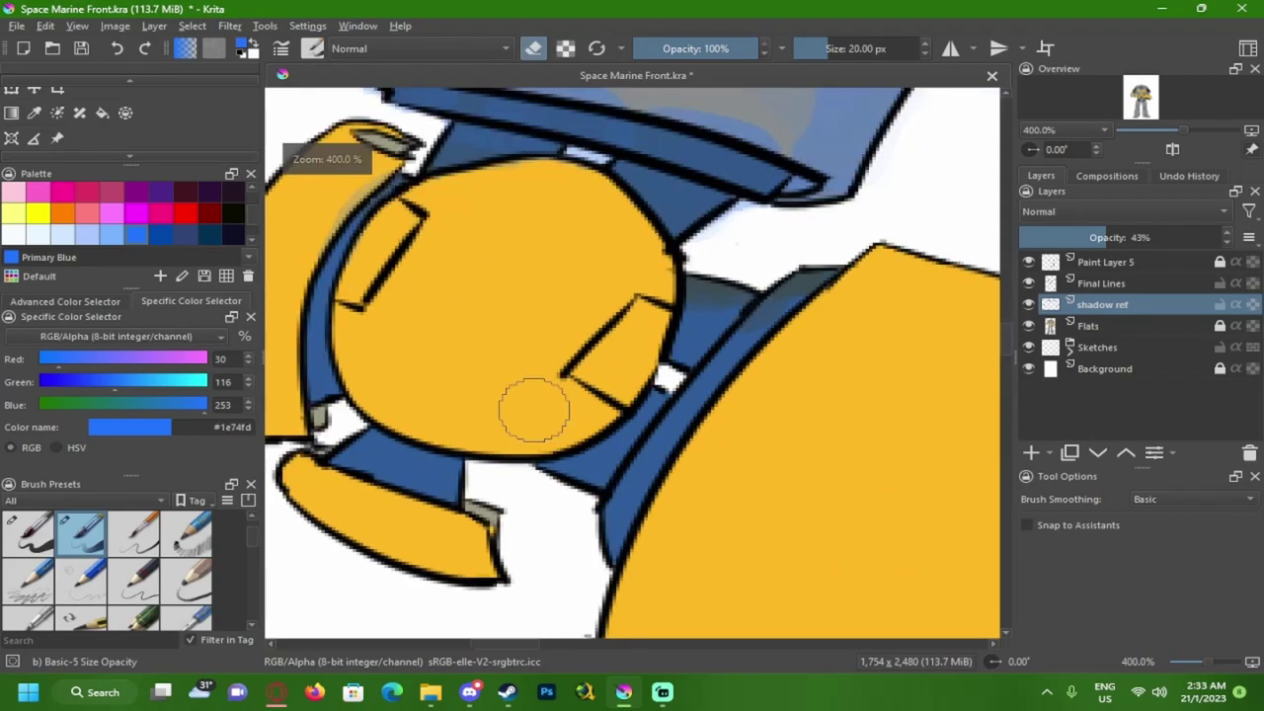
scroll(533, 409, up, 2)
scroll(542, 399, down, 3)
drag(550, 372, 604, 414)
scroll(642, 361, down, 2)
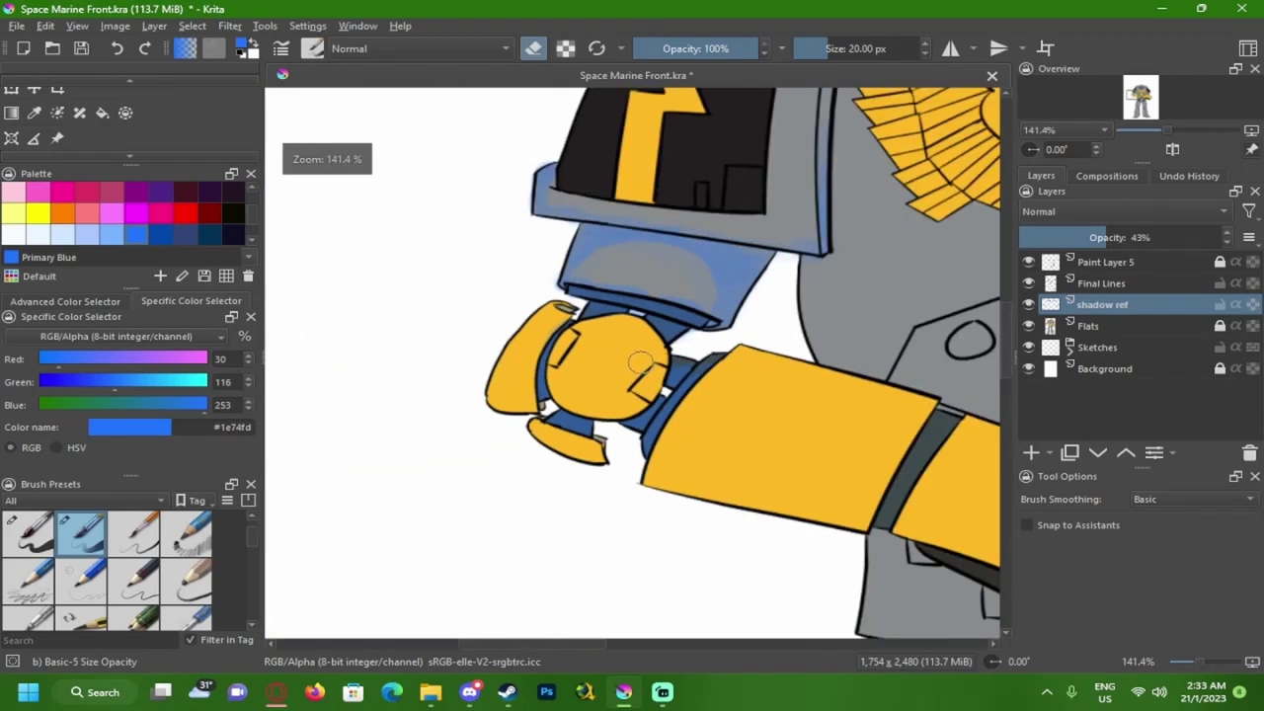
scroll(602, 371, up, 2)
drag(431, 391, 482, 348)
scroll(436, 376, up, 1)
key(e)
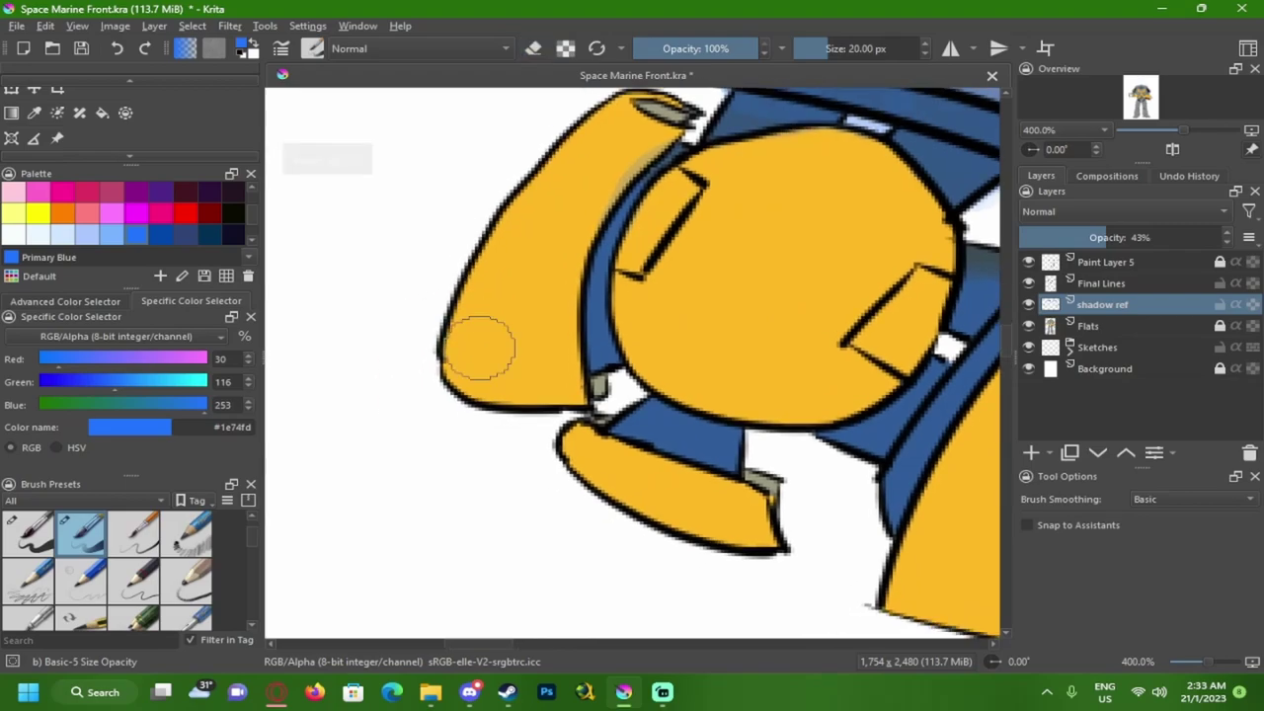
key(plus)
key(plus)
key(plus)
mouse_move(425, 321)
mouse_down()
mouse_move(386, 337)
mouse_move(425, 420)
mouse_move(416, 402)
mouse_move(405, 430)
mouse_move(575, 397)
mouse_move(713, 460)
mouse_move(706, 447)
mouse_move(736, 482)
mouse_move(697, 328)
mouse_move(719, 208)
mouse_move(623, 395)
mouse_move(654, 475)
mouse_move(578, 353)
mouse_move(468, 397)
mouse_move(446, 380)
mouse_move(468, 205)
mouse_move(415, 279)
mouse_move(367, 424)
mouse_up()
drag(460, 296, 415, 438)
mouse_move(472, 237)
mouse_down()
mouse_move(453, 366)
mouse_move(472, 428)
mouse_move(585, 329)
mouse_move(587, 408)
mouse_move(669, 319)
mouse_up()
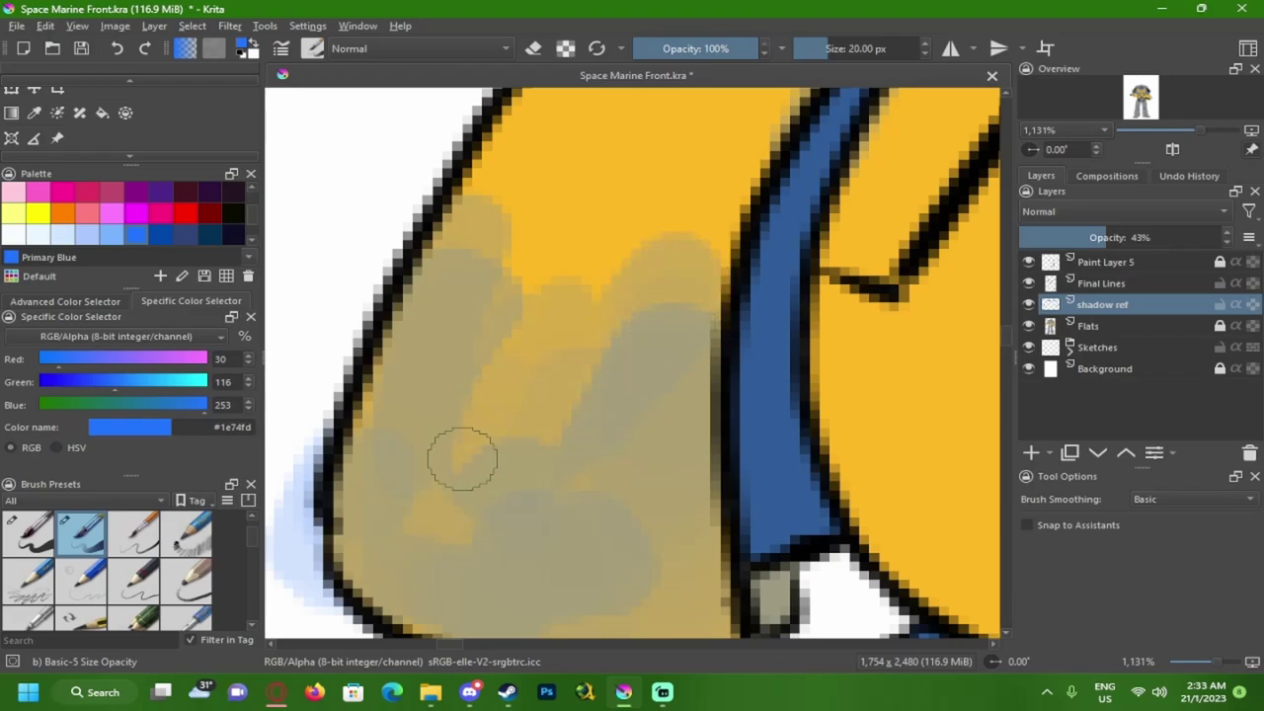
scroll(412, 381, down, 10)
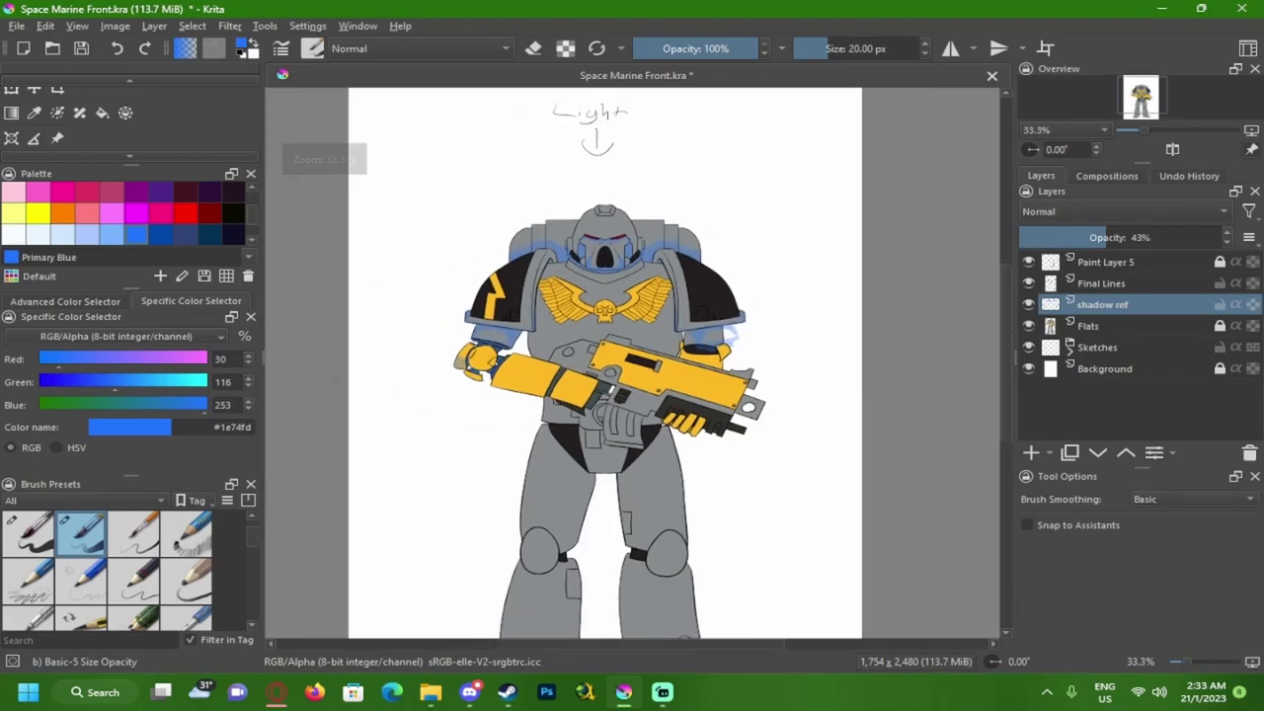
scroll(460, 380, up, 4)
key(ctrl+z)
key(ctrl+z)
- Using the Basic-5 Size brush with the shadow ref layer at 100% opacity, paint the outer elbow guard's lower part solid blue
click(29, 533)
scroll(353, 320, up, 3)
mouse_move(618, 387)
mouse_down()
mouse_move(589, 362)
mouse_move(596, 350)
mouse_move(578, 391)
mouse_move(656, 393)
mouse_up()
drag(1116, 237, 1229, 237)
mouse_move(637, 401)
mouse_down()
mouse_move(449, 390)
mouse_move(423, 308)
mouse_up()
drag(488, 351, 469, 336)
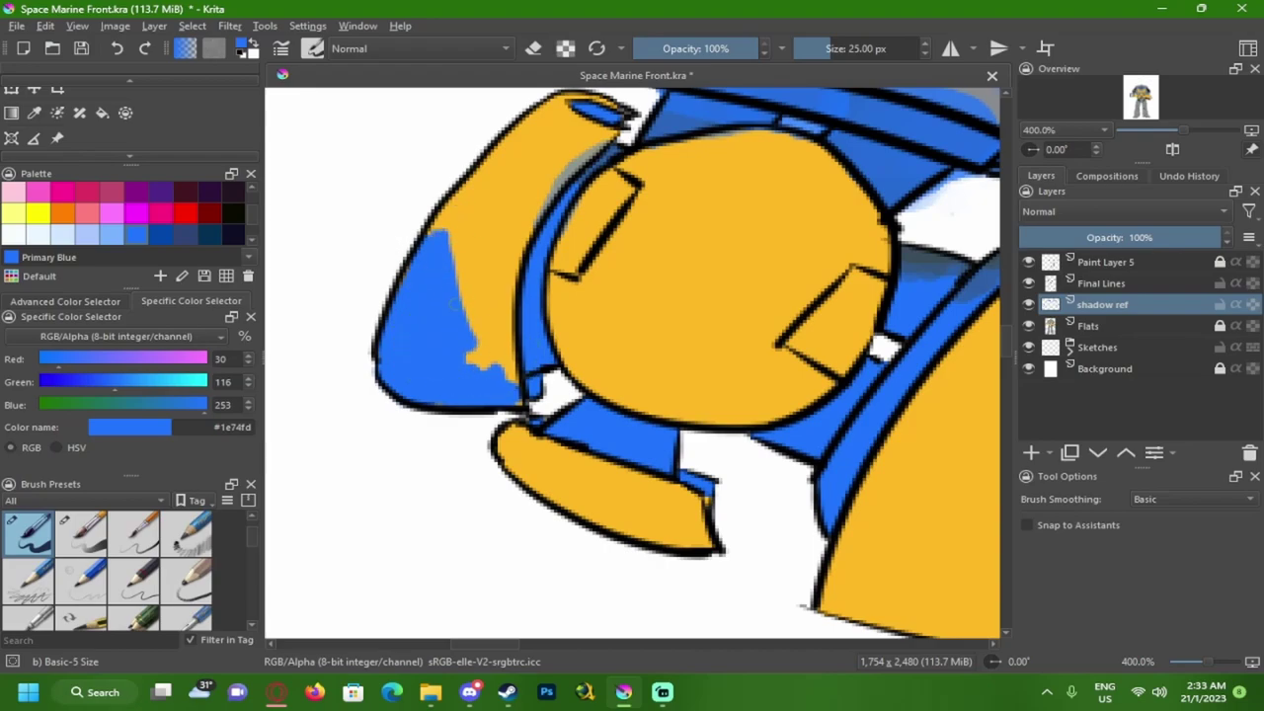
- Set the shadow ref layer's opacity to 50% and check the shadow against the whole figure
drag(985, 395, 985, 259)
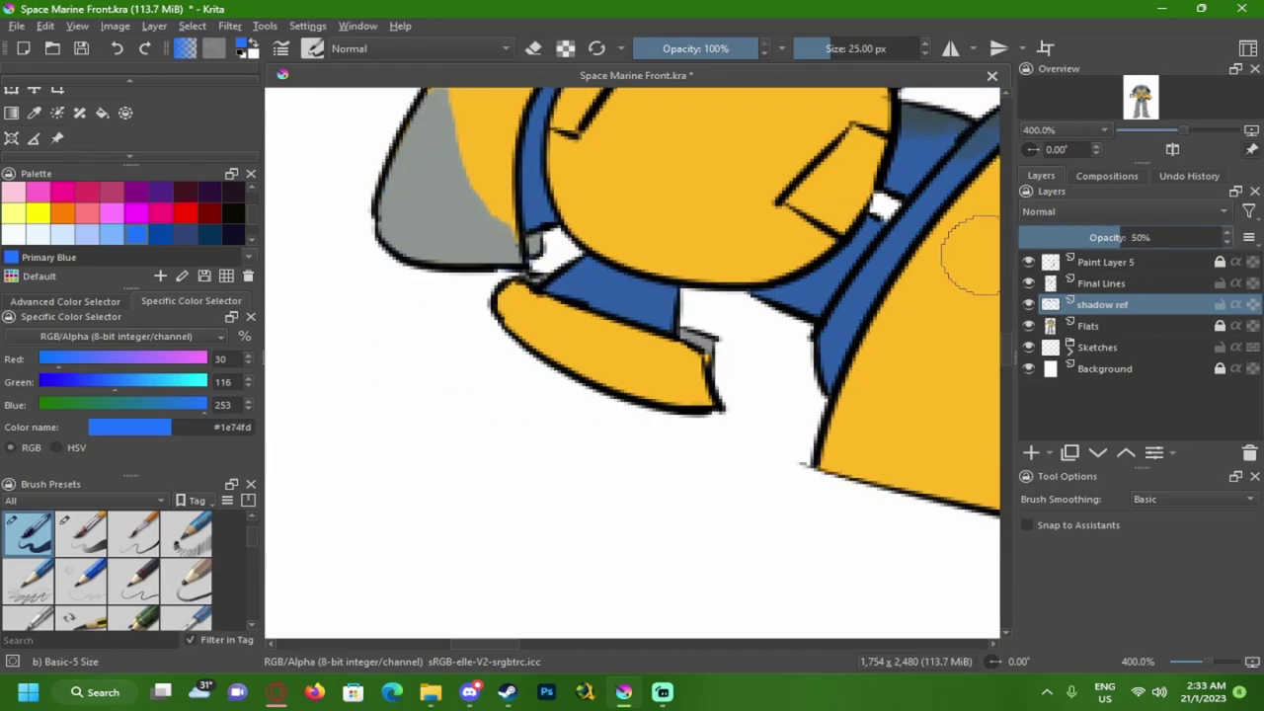
scroll(646, 365, down, 7)
scroll(593, 404, up, 2)
scroll(493, 456, down, 1)
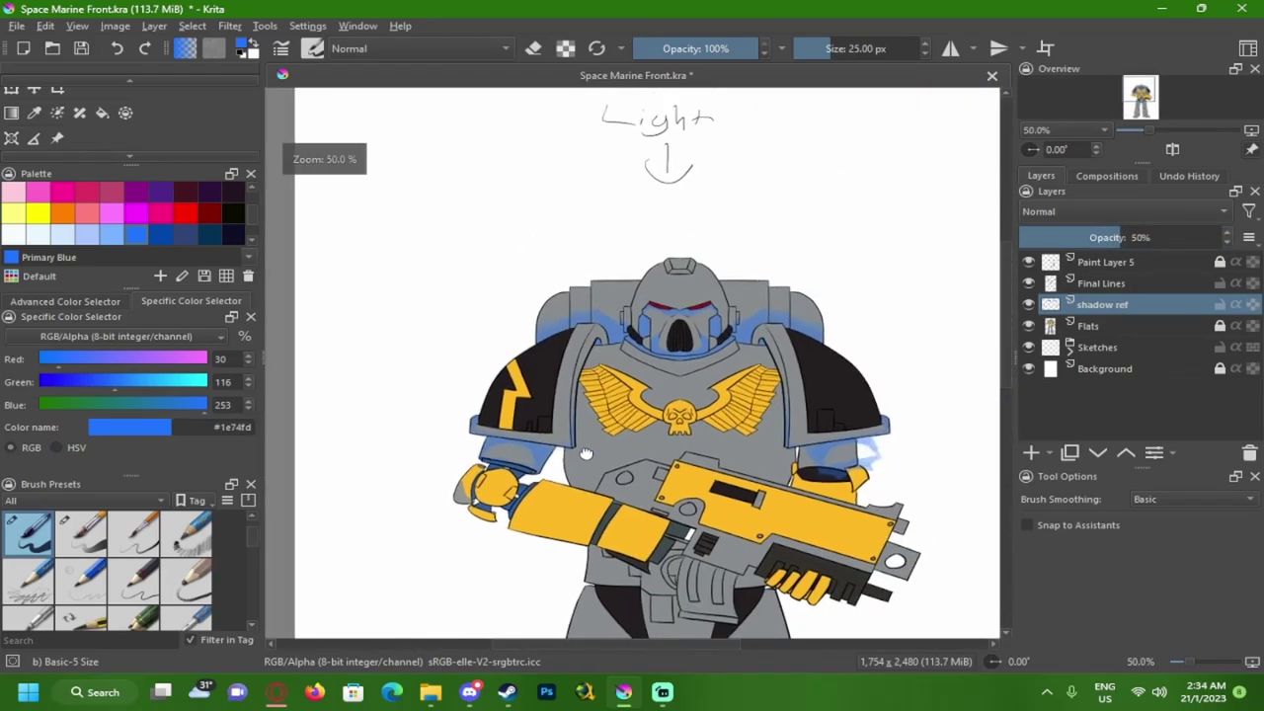
- Paint a blue shadow along the lower edge of the small bottom elbow guard and erase the overspill at its corner
scroll(461, 486, up, 5)
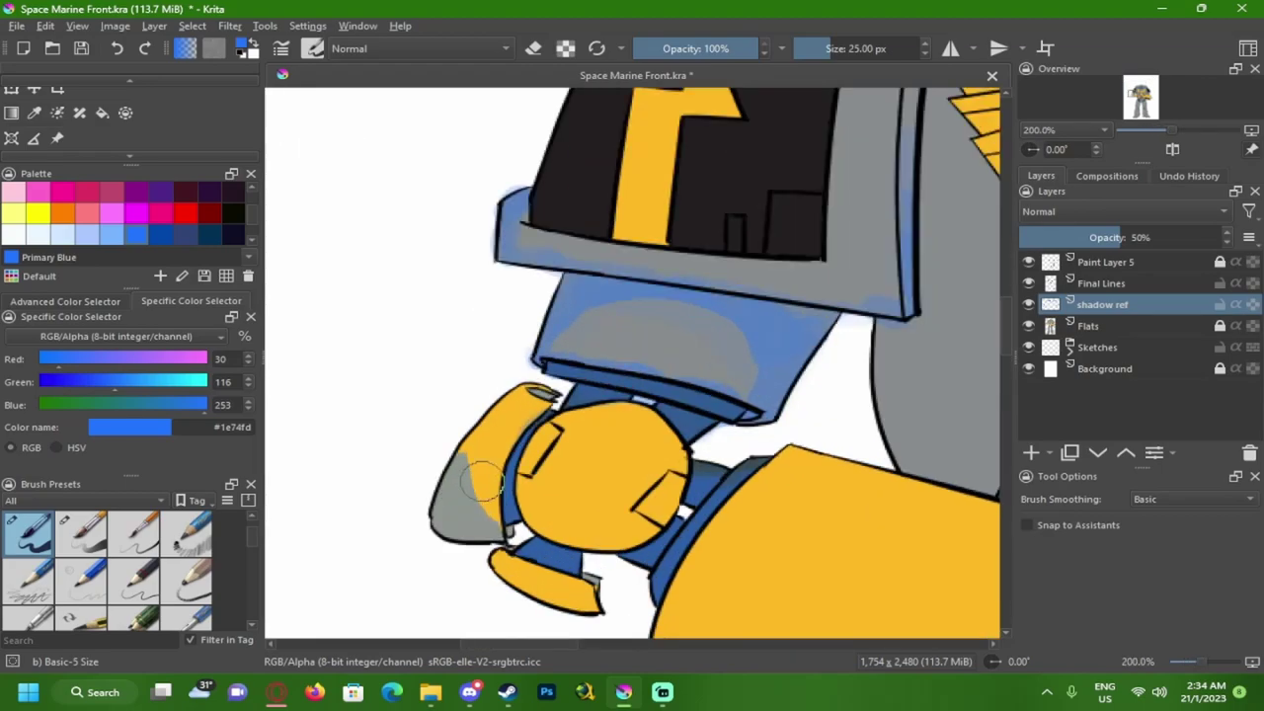
scroll(484, 464, up, 2)
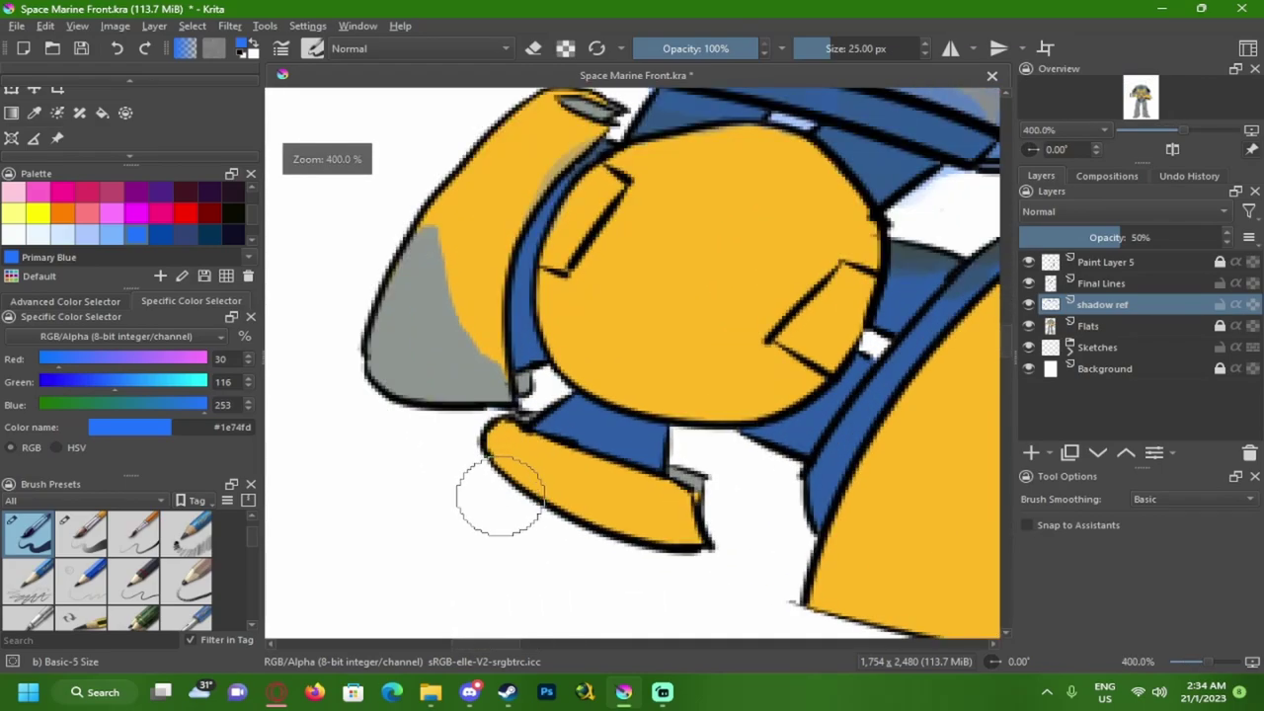
mouse_move(643, 334)
mouse_down()
mouse_move(599, 319)
mouse_move(585, 275)
mouse_up()
drag(400, 324, 446, 364)
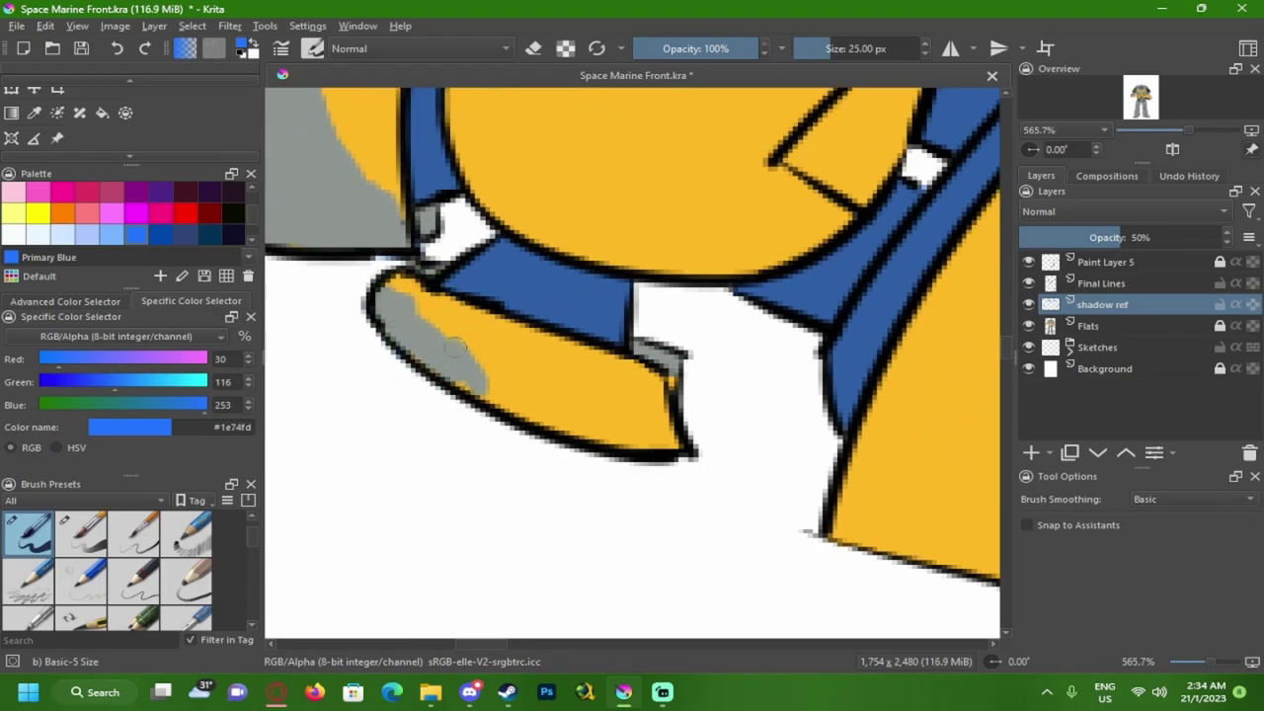
mouse_move(442, 365)
mouse_down()
mouse_move(594, 434)
mouse_move(525, 389)
mouse_move(645, 437)
mouse_move(422, 323)
mouse_up()
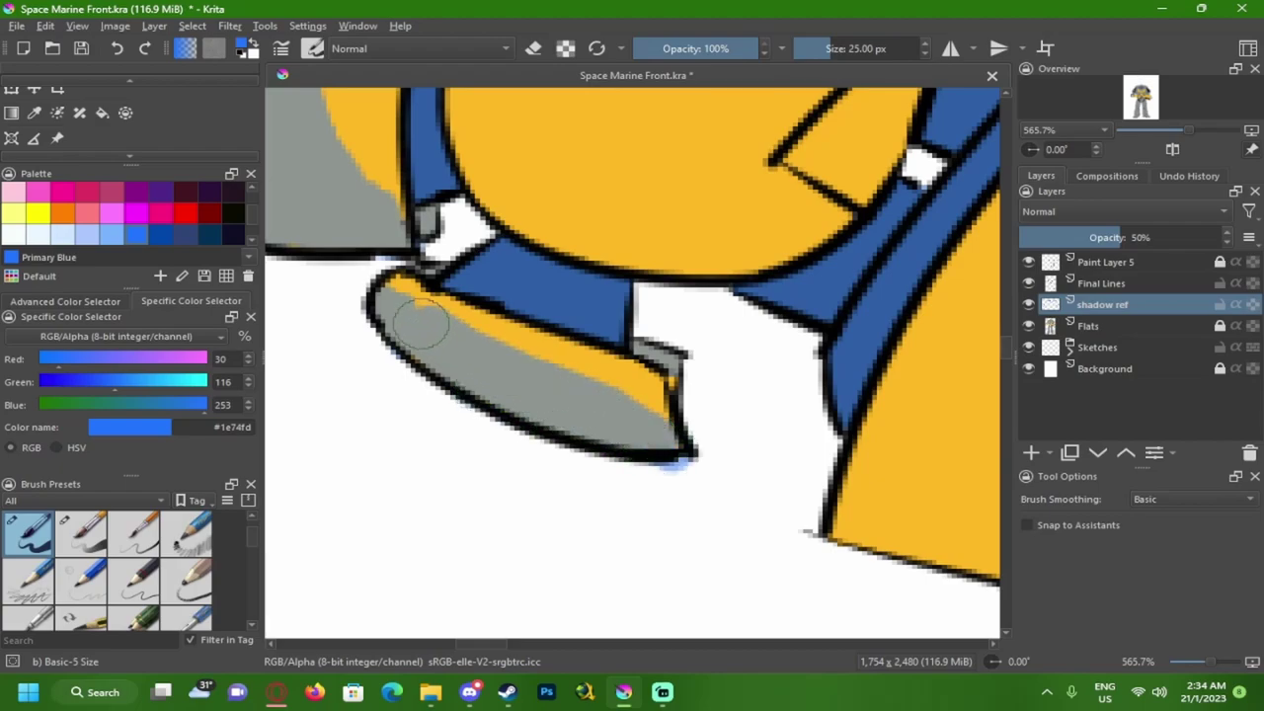
key(e)
drag(685, 480, 703, 451)
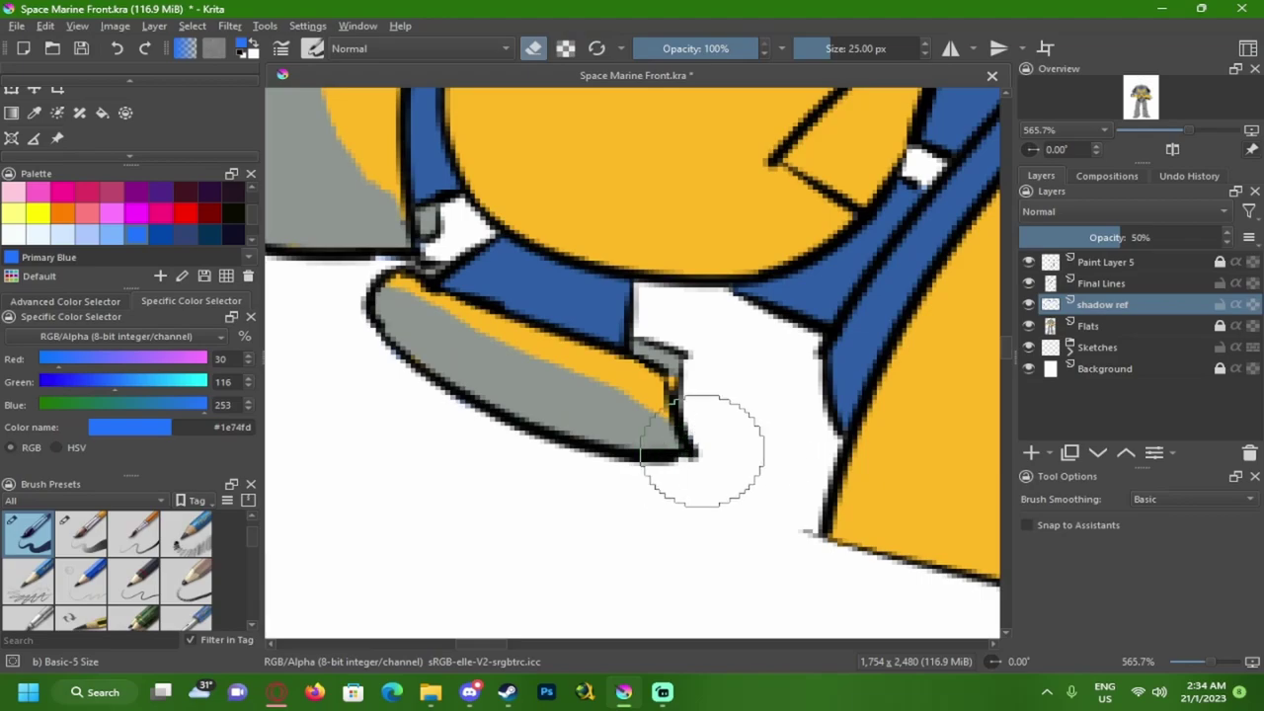
- Erase part of the blue in the opening at the outer elbow guard's tip and repaint the shadow along its edge
scroll(702, 450, down, 4)
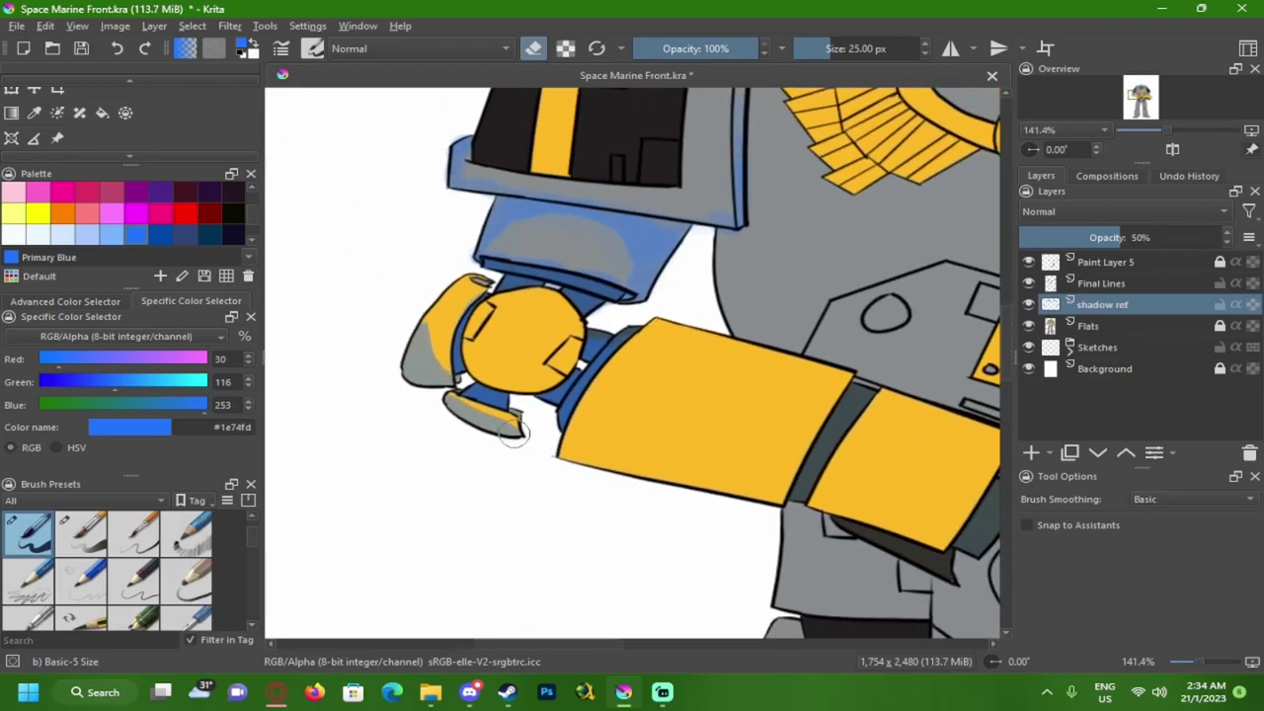
scroll(511, 398, up, 7)
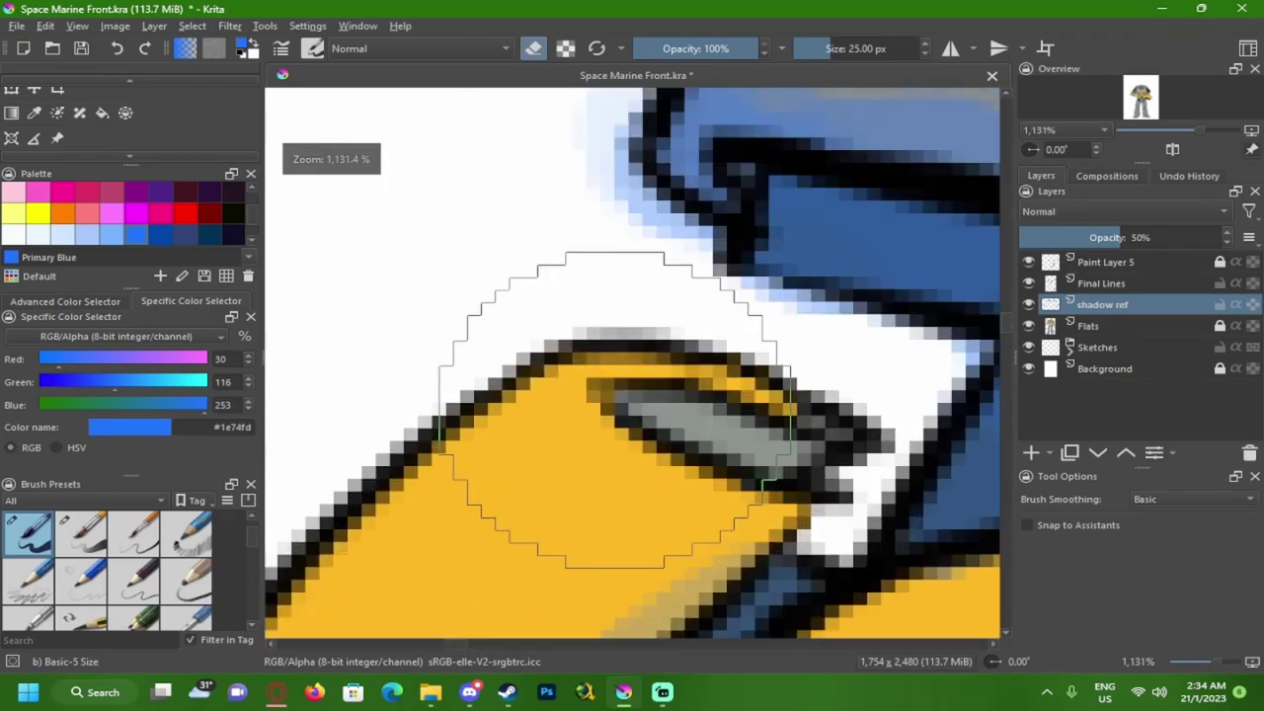
key(e)
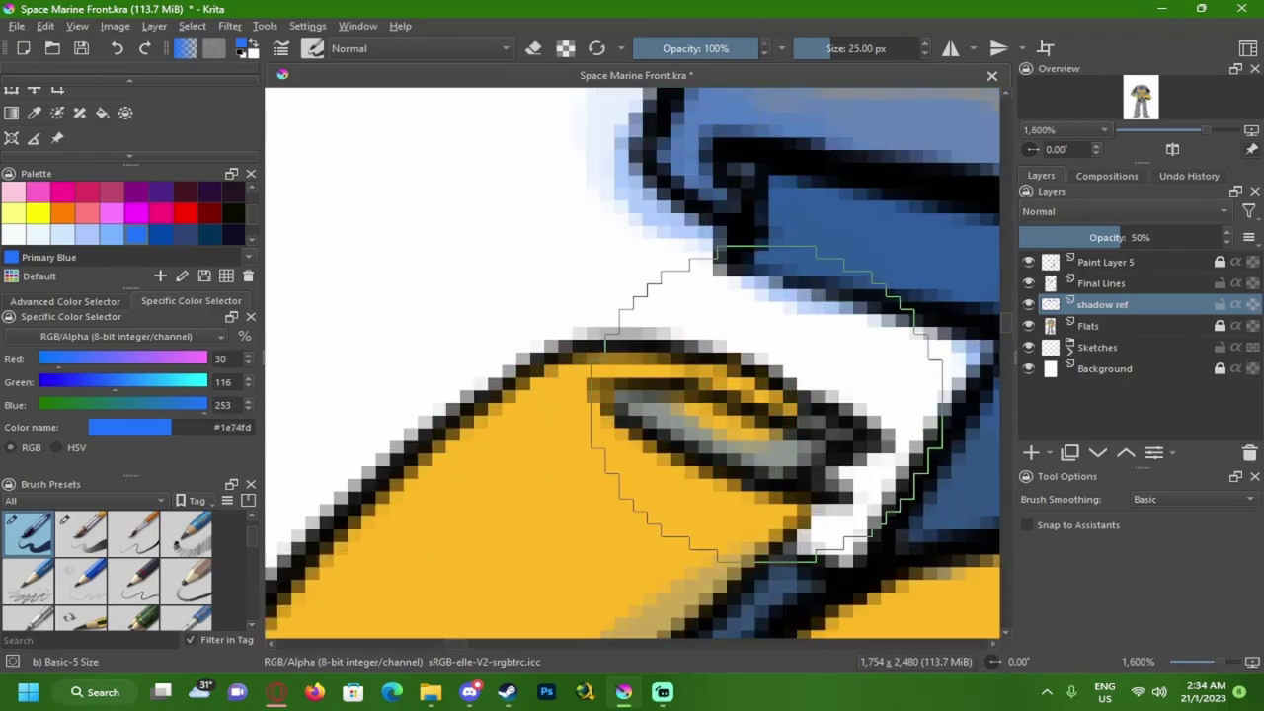
mouse_move(738, 385)
mouse_down()
mouse_move(595, 355)
mouse_move(696, 362)
mouse_move(603, 329)
mouse_move(598, 313)
mouse_move(719, 325)
mouse_up()
key(e)
key(e)
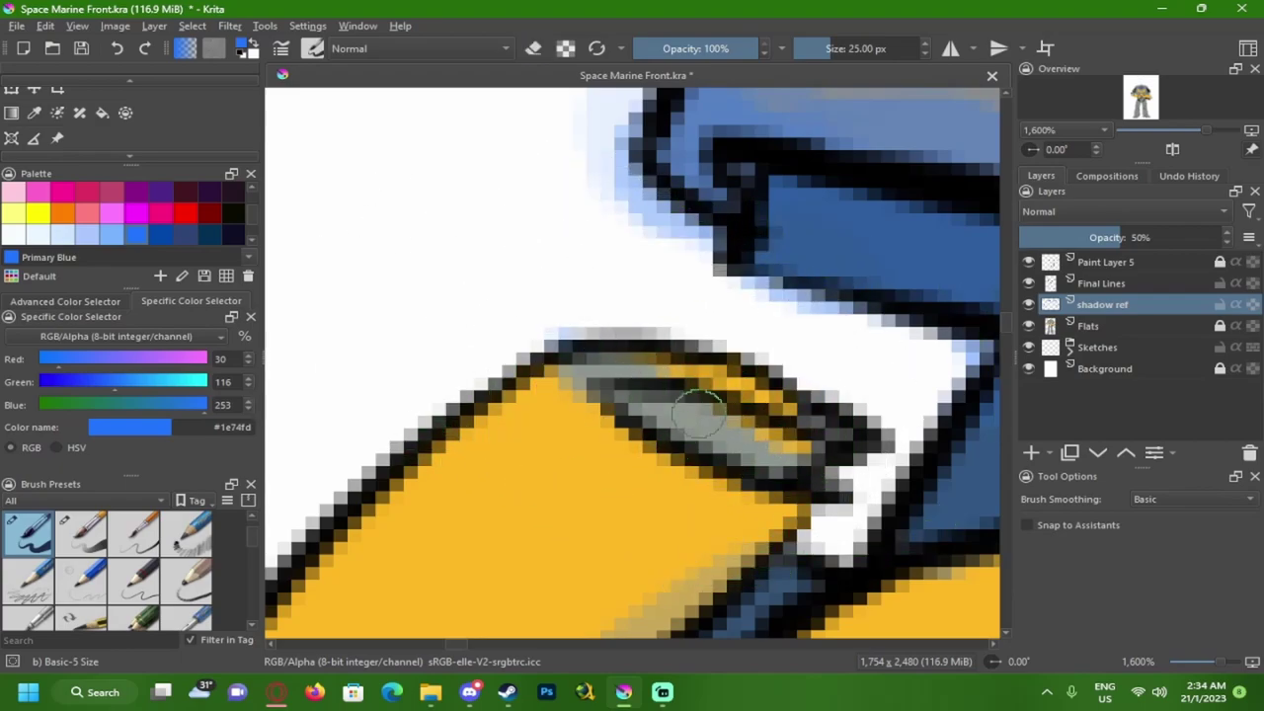
scroll(745, 341, down, 6)
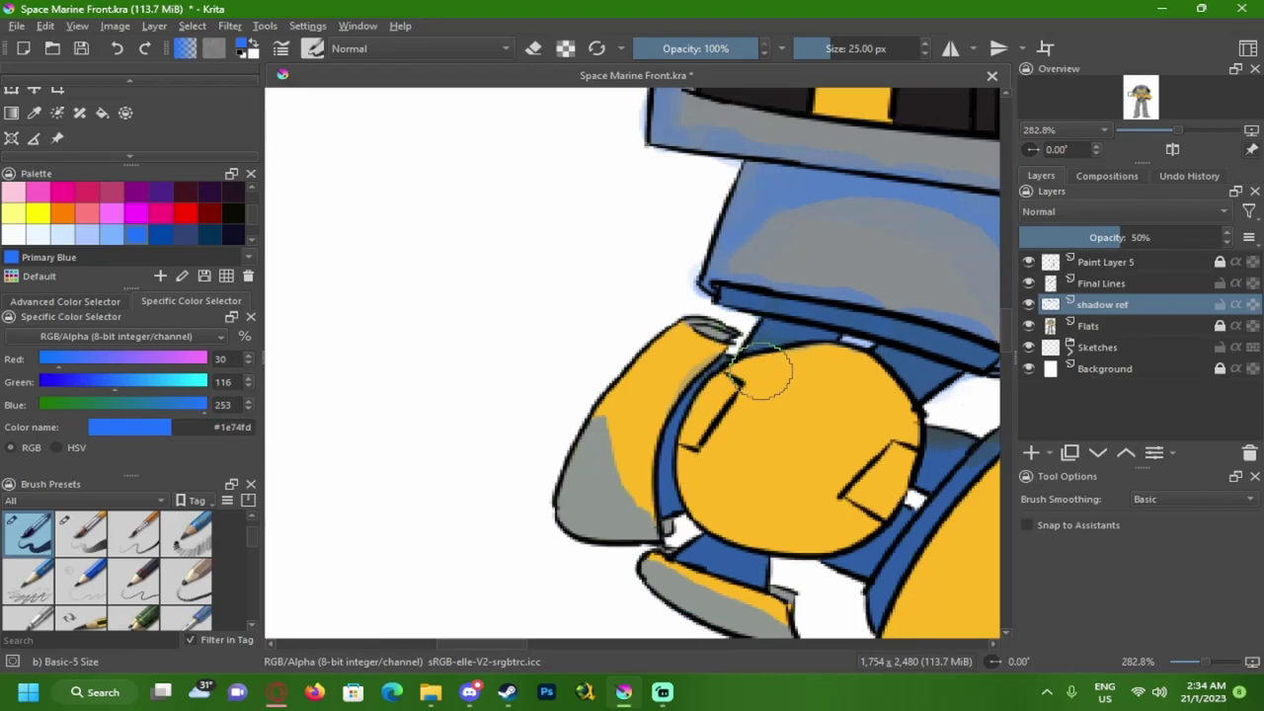
- Paint a curved blue shadow along the lower edge of the round yellow elbow joint
scroll(750, 365, down, 2)
scroll(552, 424, up, 1)
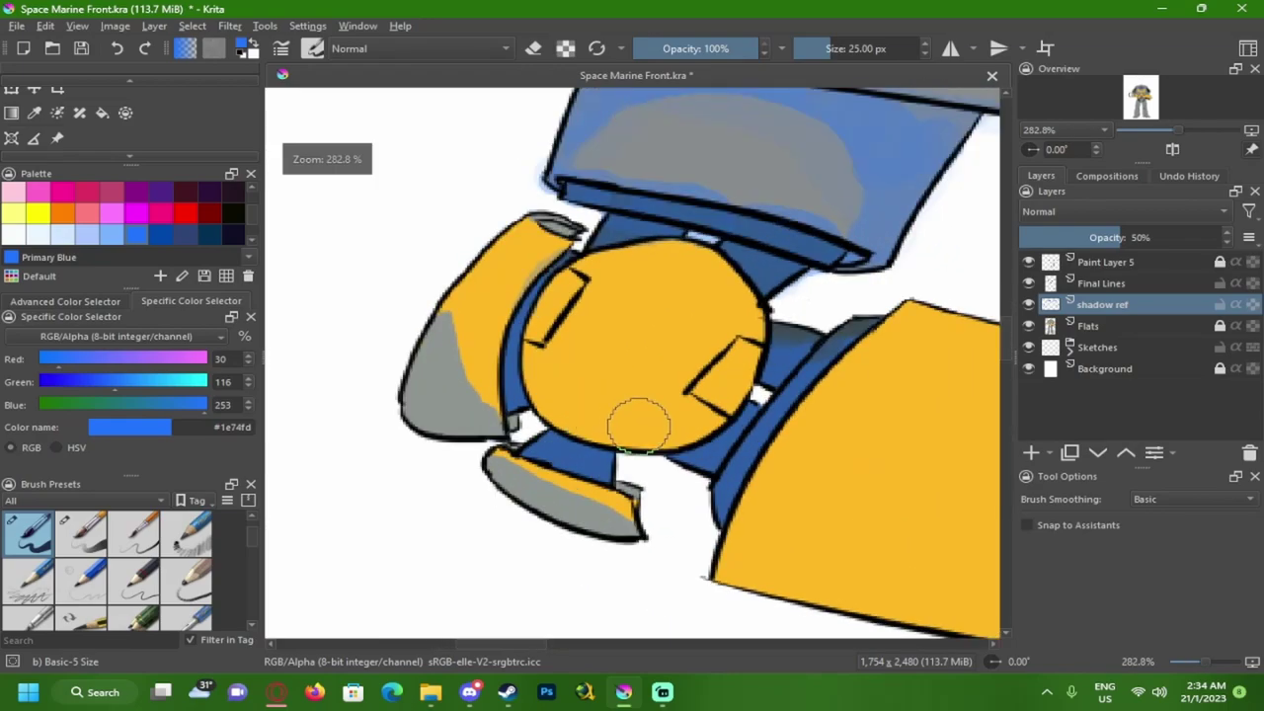
scroll(639, 424, up, 2)
mouse_move(378, 315)
mouse_down()
mouse_move(378, 340)
mouse_move(353, 314)
mouse_up()
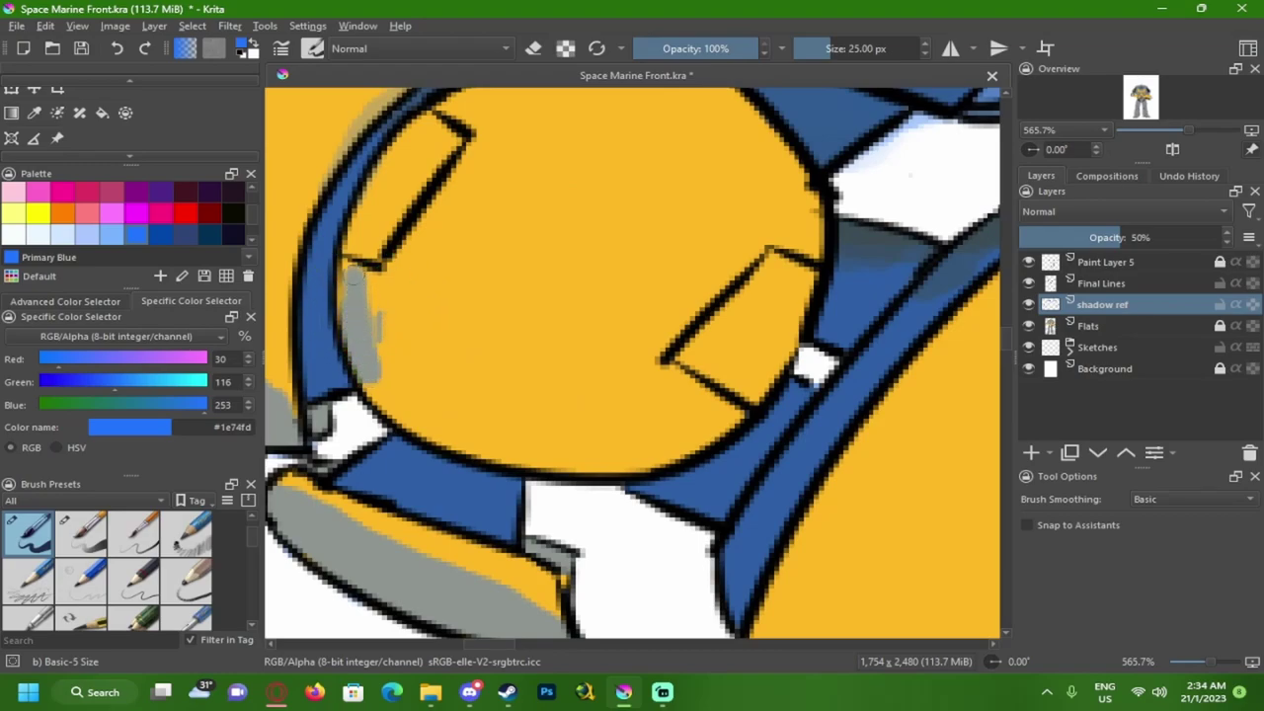
mouse_move(370, 380)
mouse_down()
mouse_move(473, 446)
mouse_move(610, 462)
mouse_move(678, 452)
mouse_move(723, 424)
mouse_move(549, 425)
mouse_move(421, 362)
mouse_move(361, 276)
mouse_up()
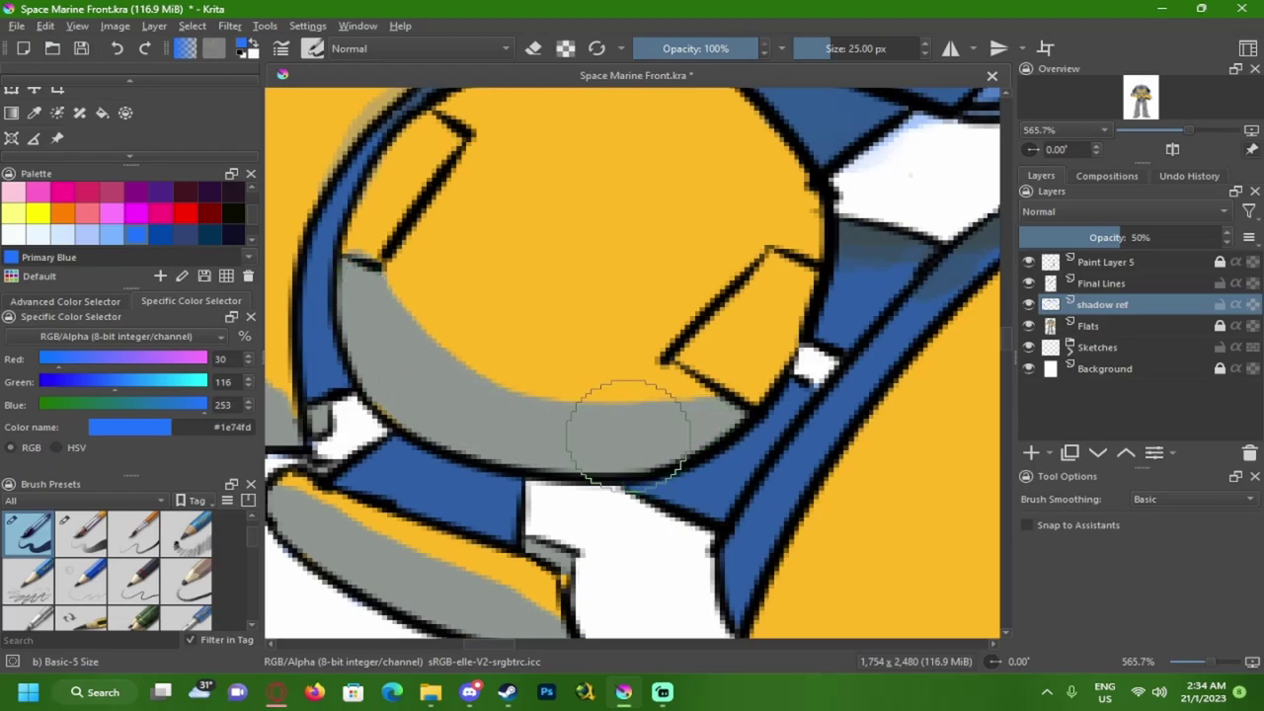
scroll(602, 429, down, 6)
scroll(514, 395, up, 5)
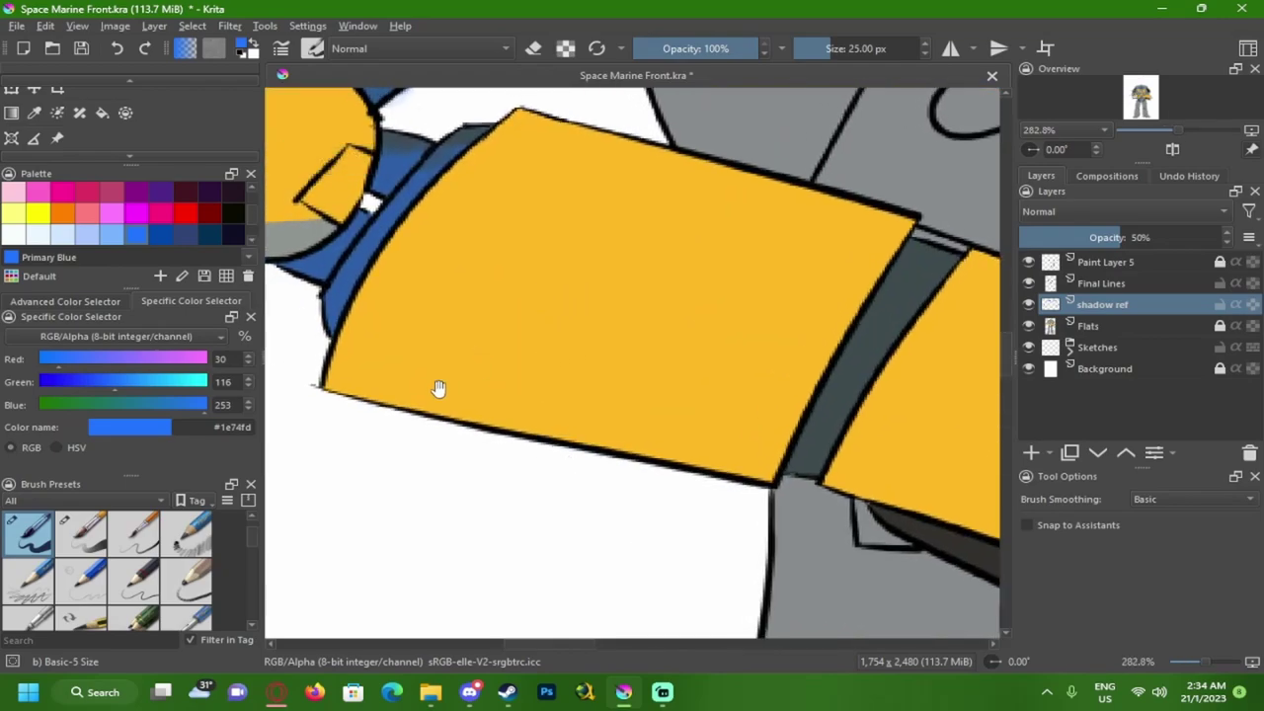
drag(406, 316, 467, 311)
drag(407, 339, 451, 271)
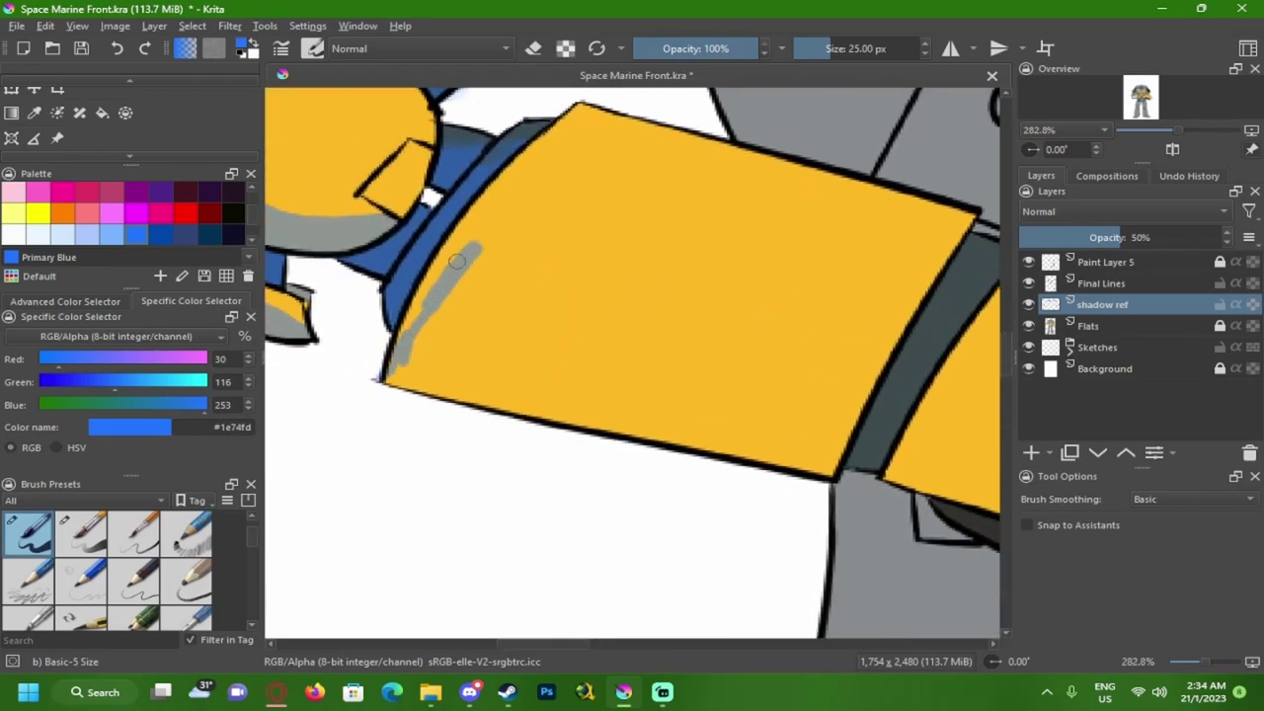
drag(385, 383, 424, 344)
key(ctrl+z)
key(ctrl+z)
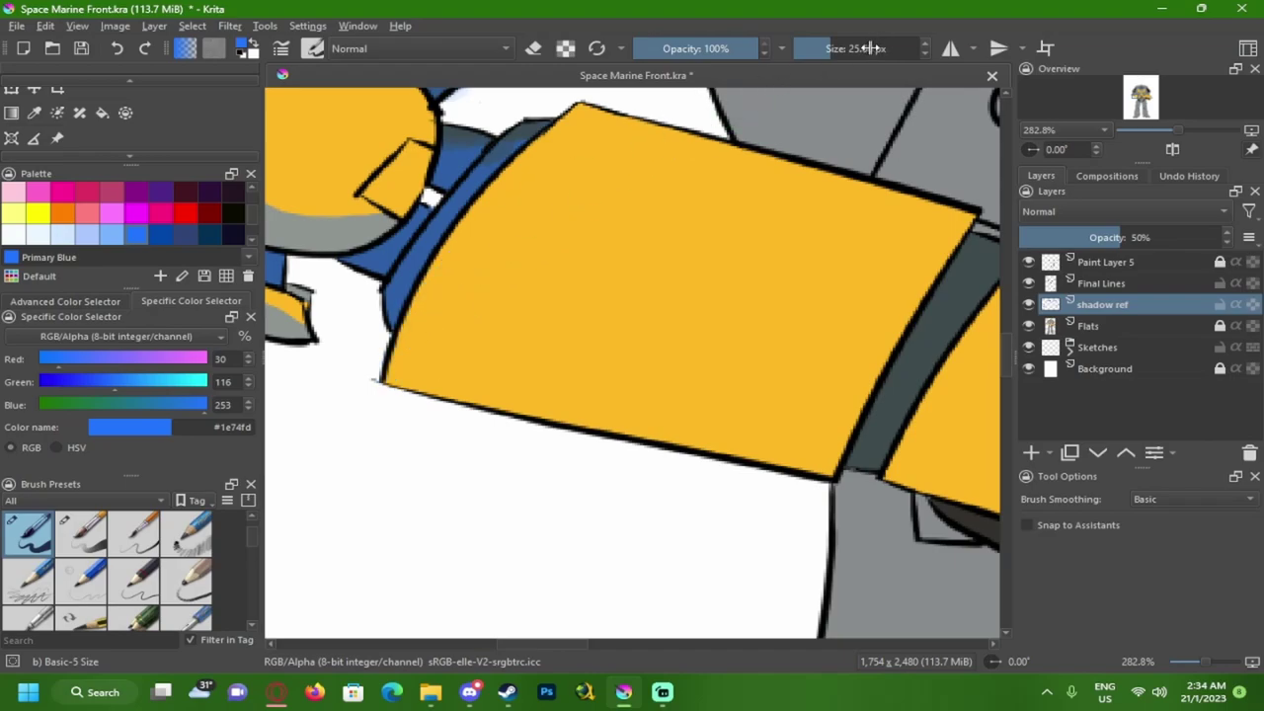
- Enlarge the brush to about 210 px and paint a blue shadow over the lower half of the yellow forearm
mouse_move(550, 361)
mouse_down()
mouse_move(504, 341)
mouse_move(422, 364)
mouse_move(484, 290)
mouse_up()
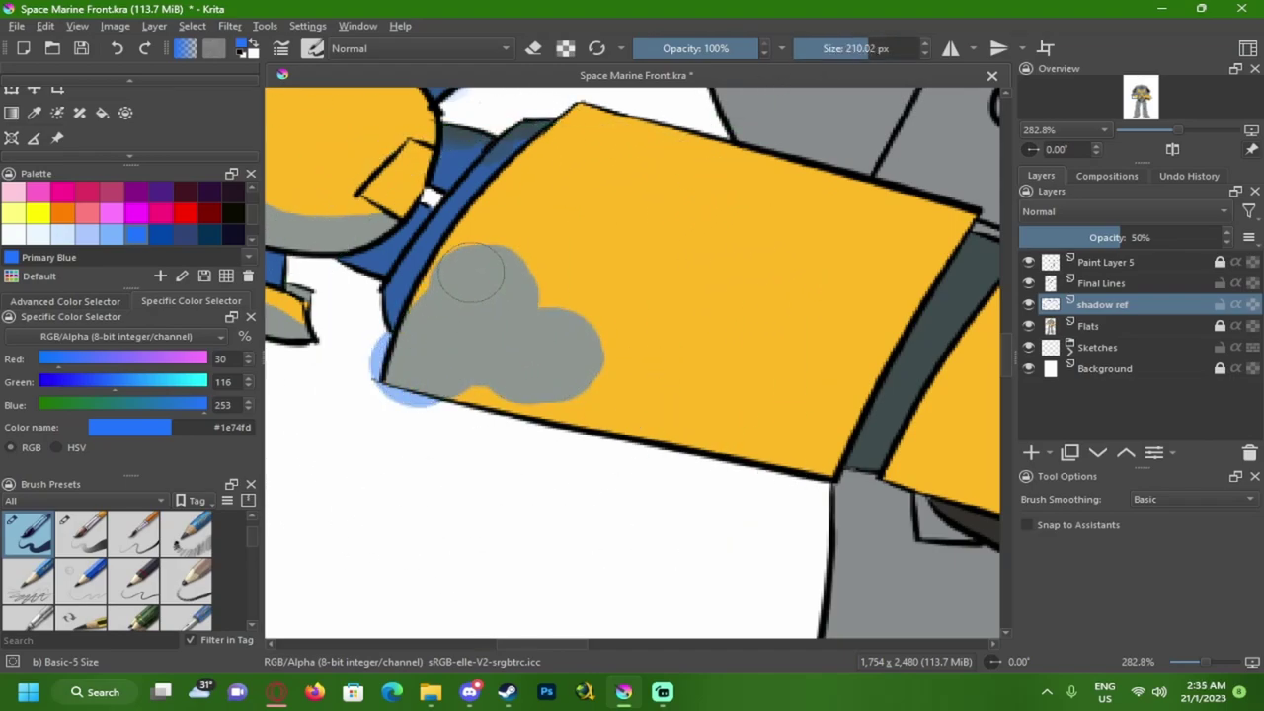
mouse_move(462, 353)
mouse_down()
mouse_move(650, 388)
mouse_move(476, 289)
mouse_move(454, 302)
mouse_move(465, 261)
mouse_move(682, 380)
mouse_move(769, 408)
mouse_move(811, 442)
mouse_move(782, 430)
mouse_up()
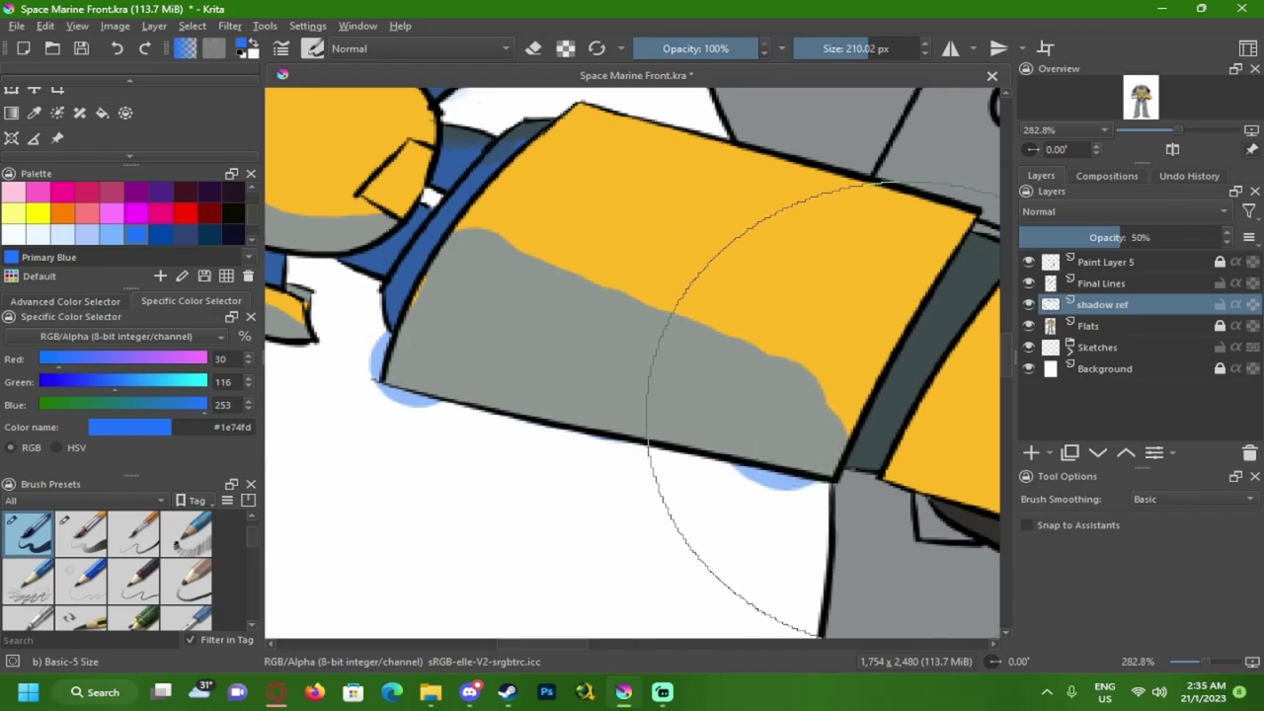
- Fill the dark band between the two yellow forearm sections with blue
key(f)
click(899, 396)
scroll(855, 427, down, 4)
mouse_move(857, 428)
mouse_down()
mouse_move(795, 485)
mouse_move(603, 431)
mouse_up()
scroll(771, 482, up, 3)
drag(799, 386, 703, 393)
scroll(703, 393, up, 1)
- Erase the blue from the upper end of the band between the forearm sections with the large brush
key(e)
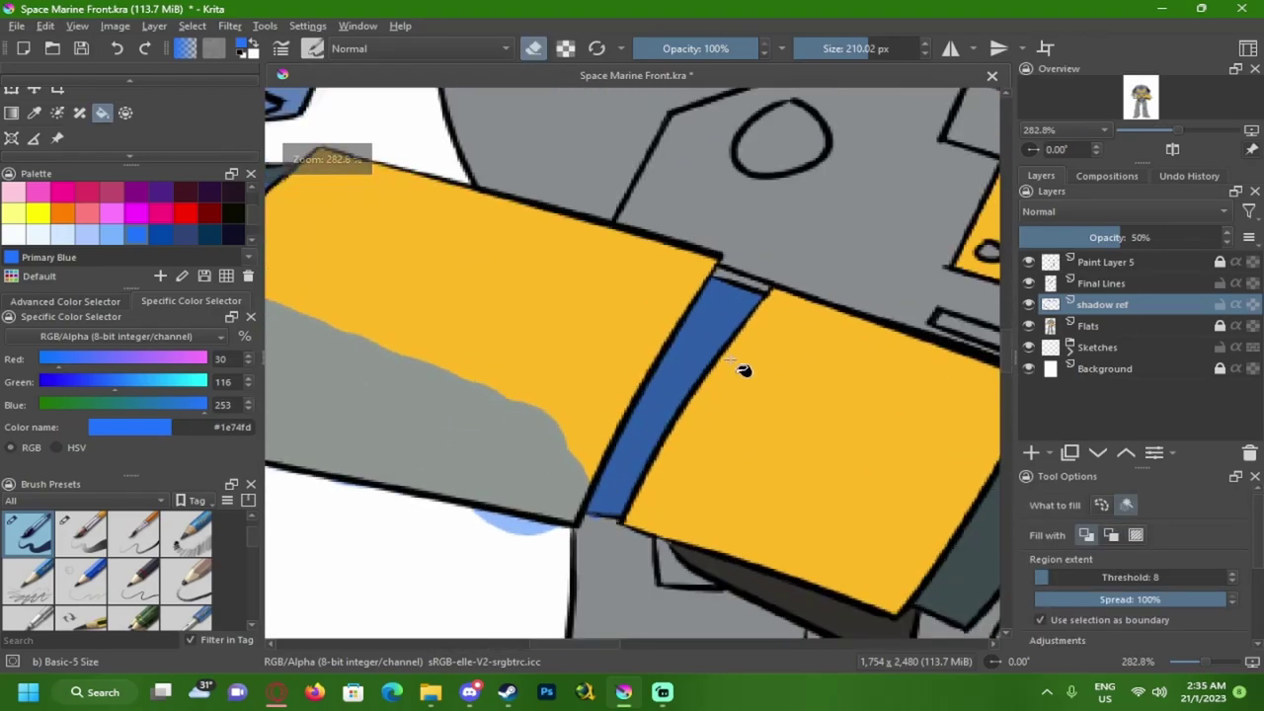
key(e)
key(b)
key(e)
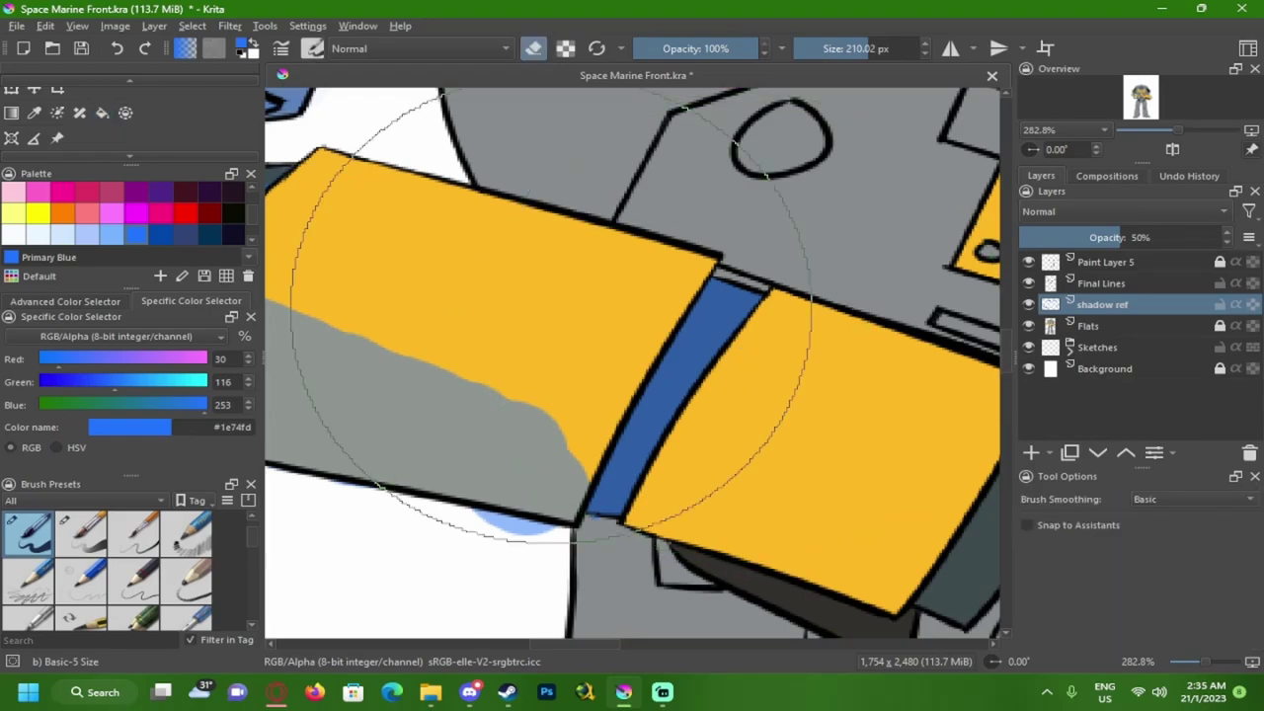
drag(782, 312, 719, 283)
key(1)
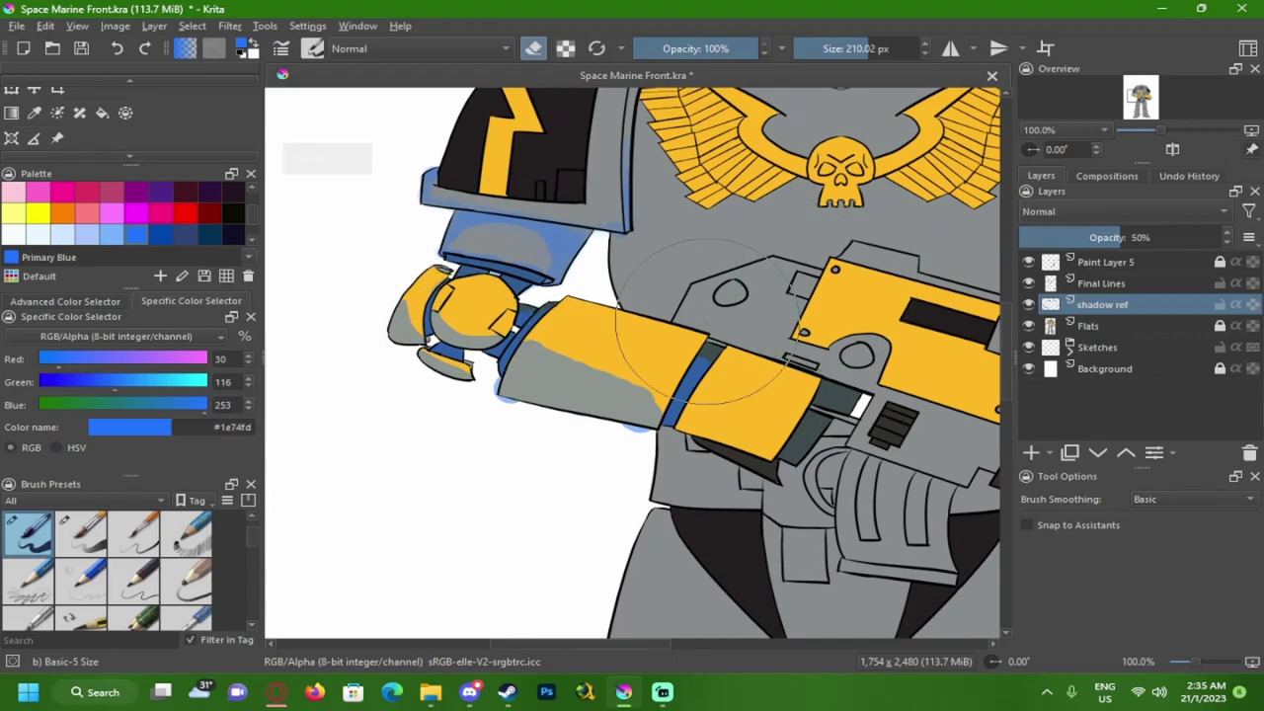
- Soften the edge of the band's blue shadow by erasing with the Basic-5 Size Opacity brush at 20 px
scroll(724, 314, up, 3)
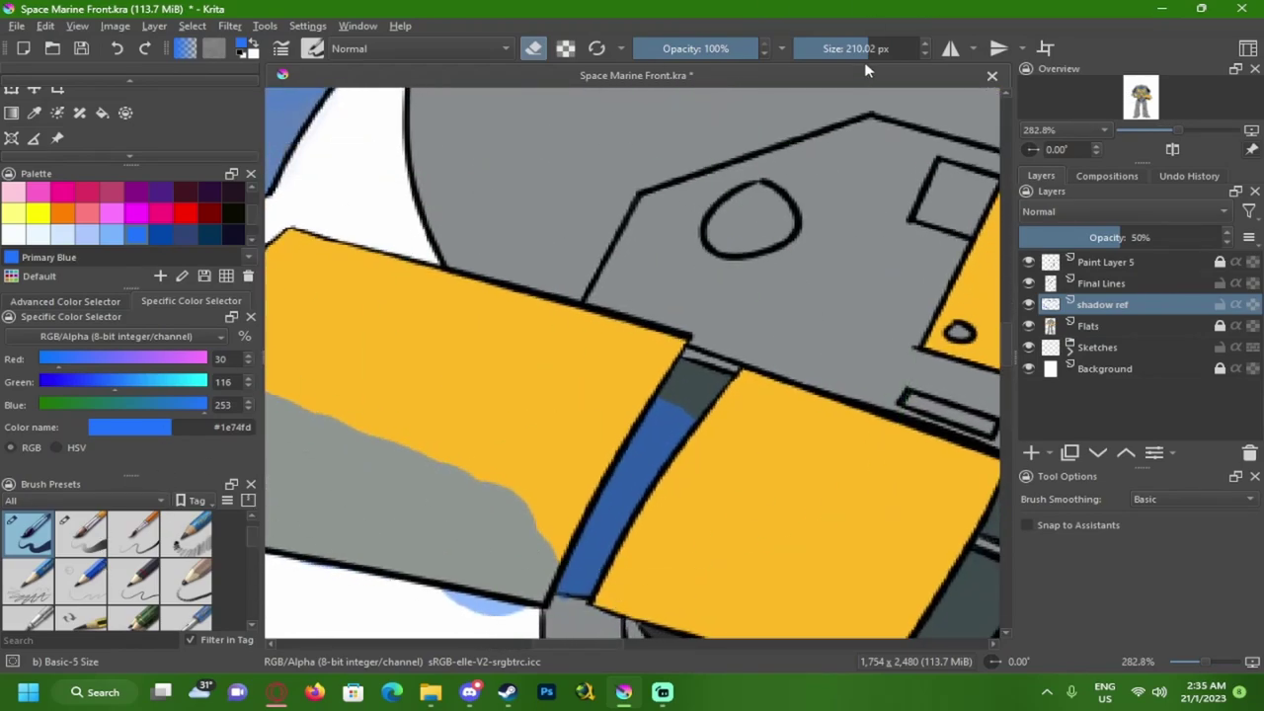
click(874, 45)
text(20)
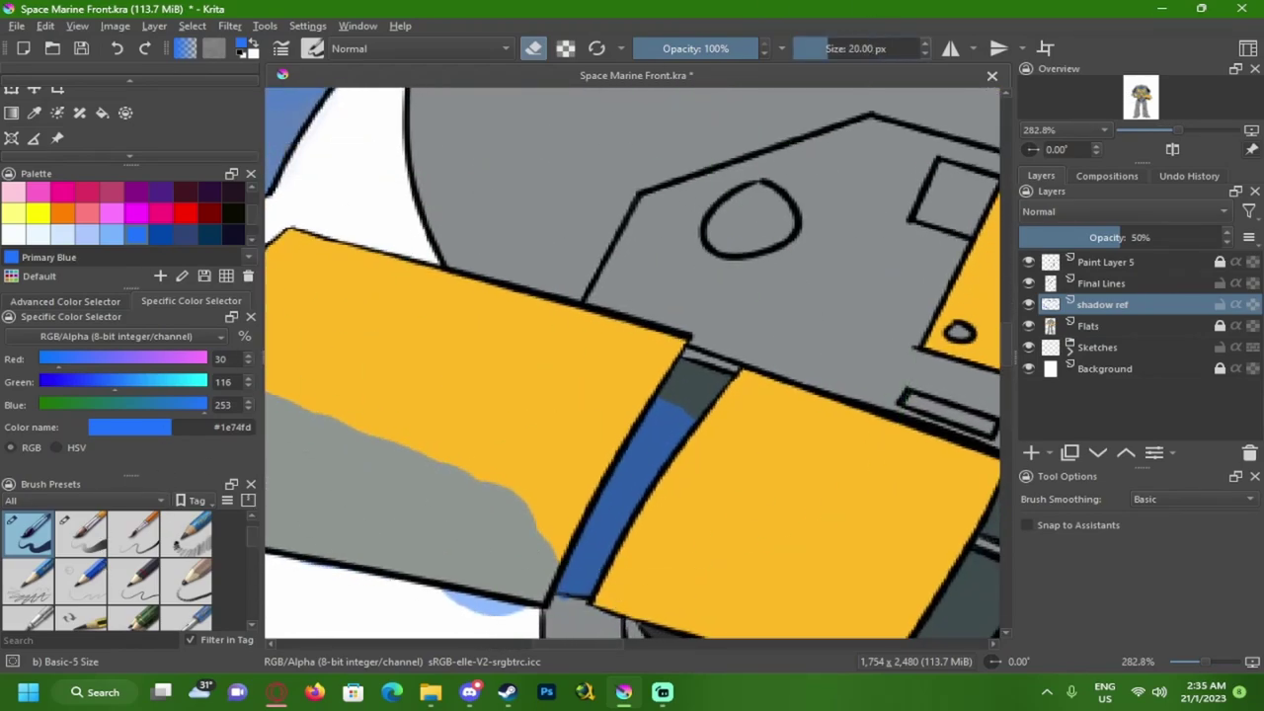
click(84, 533)
scroll(747, 381, up, 2)
scroll(720, 247, up, 1)
mouse_move(677, 273)
mouse_down()
mouse_move(690, 322)
mouse_move(712, 281)
mouse_move(675, 349)
mouse_move(716, 368)
mouse_move(759, 330)
mouse_up()
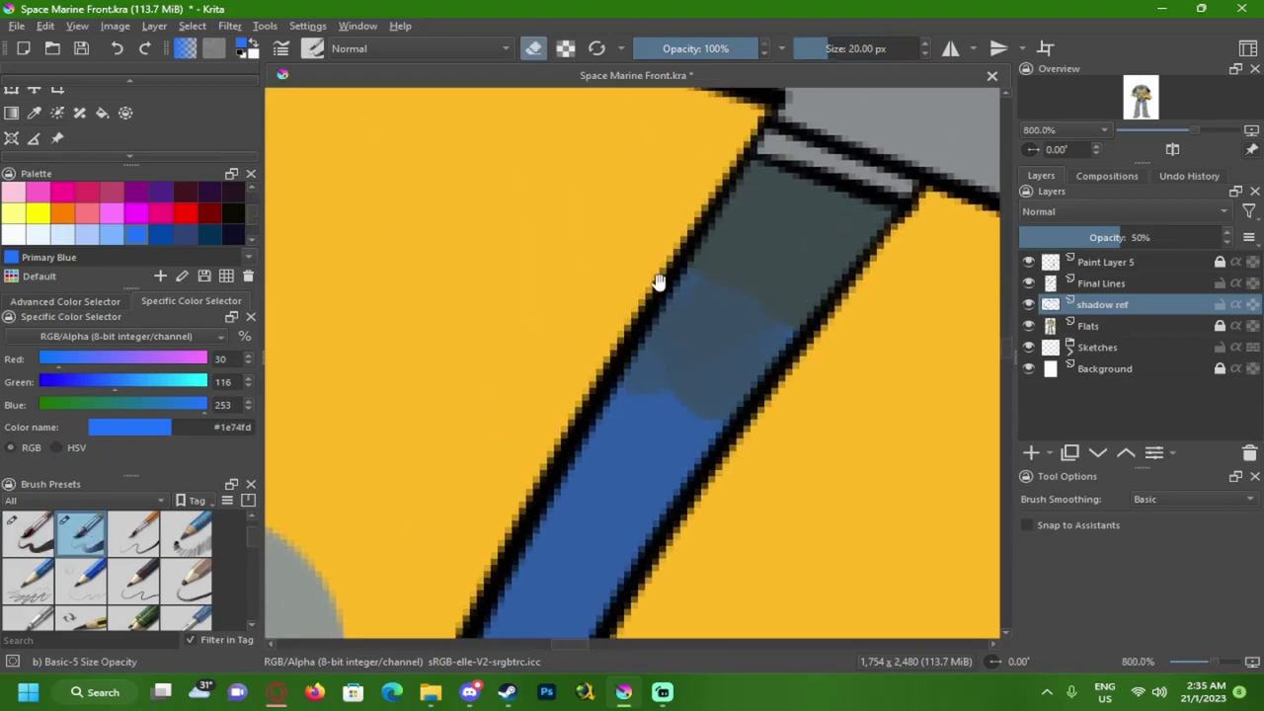
mouse_move(658, 282)
mouse_down()
mouse_move(753, 326)
mouse_move(724, 321)
mouse_move(709, 294)
mouse_move(751, 333)
mouse_up()
mouse_move(663, 397)
mouse_down()
mouse_move(721, 349)
mouse_move(751, 299)
mouse_move(745, 347)
mouse_move(708, 377)
mouse_up()
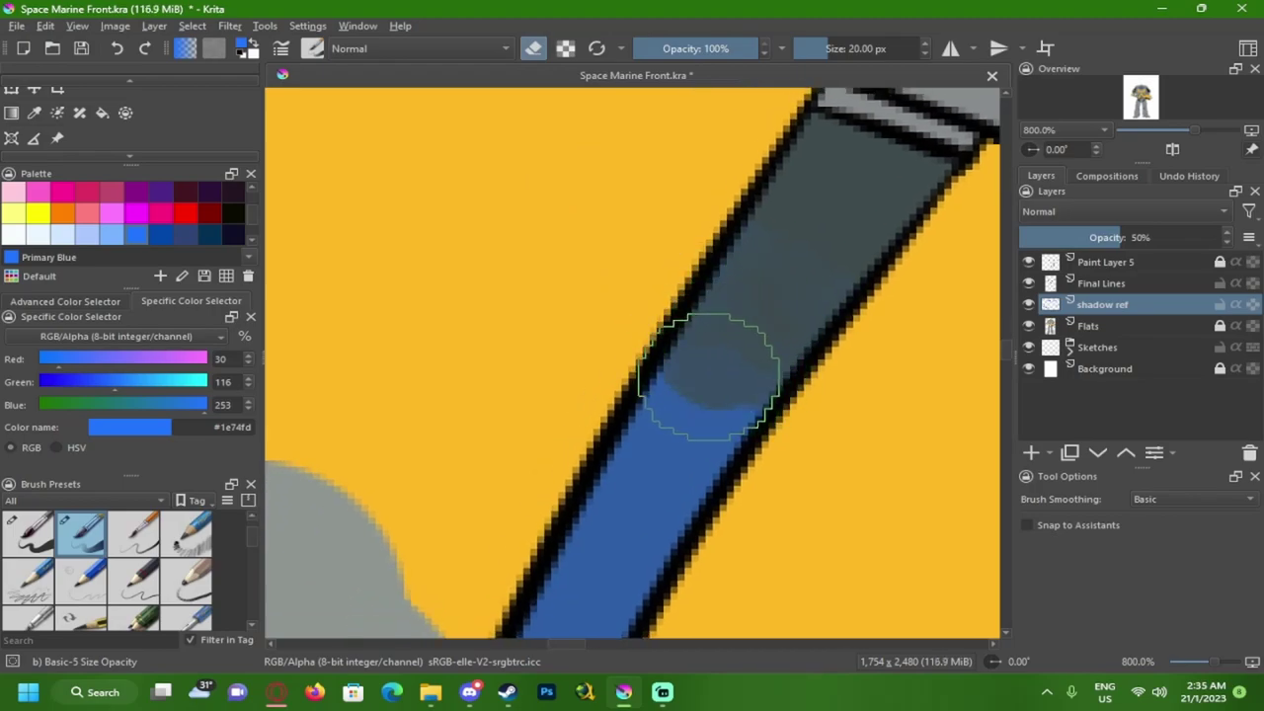
key(e)
- Erase the blue overspill outside the forearm's lower outline at both corners
scroll(421, 451, down, 3)
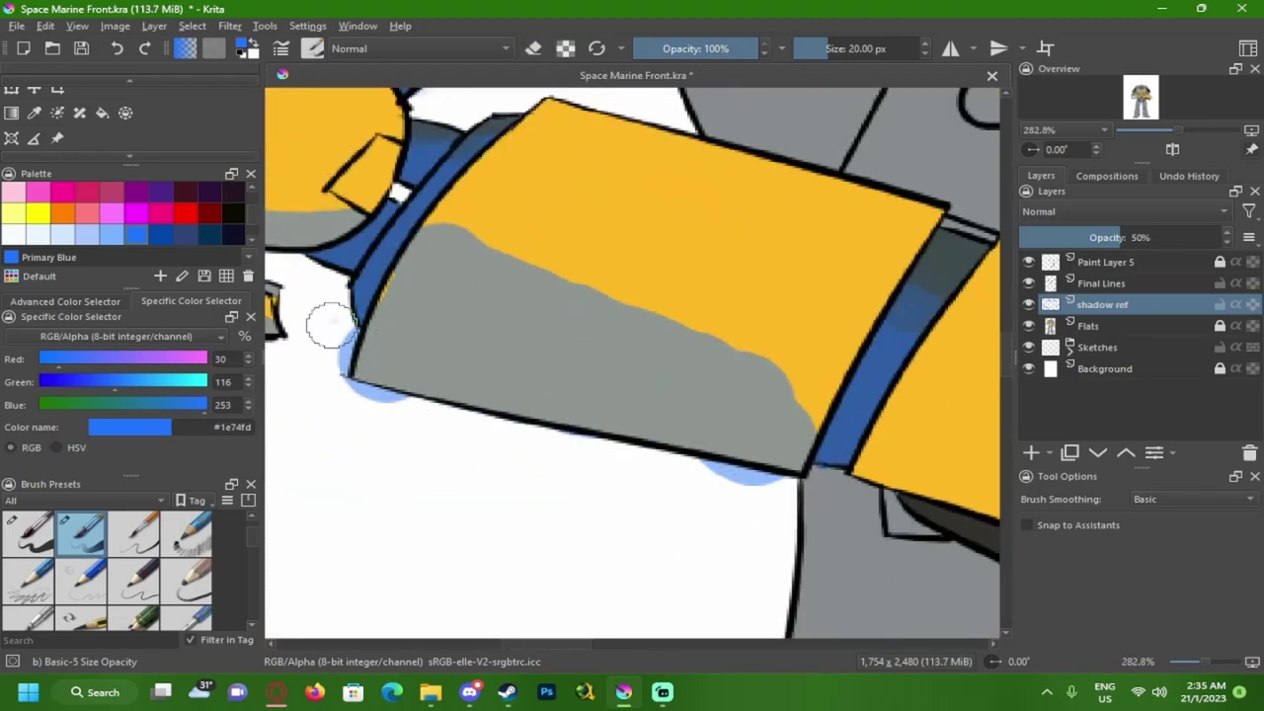
key(e)
mouse_move(342, 333)
mouse_down()
mouse_move(343, 368)
mouse_move(372, 403)
mouse_move(366, 372)
mouse_up()
key(e)
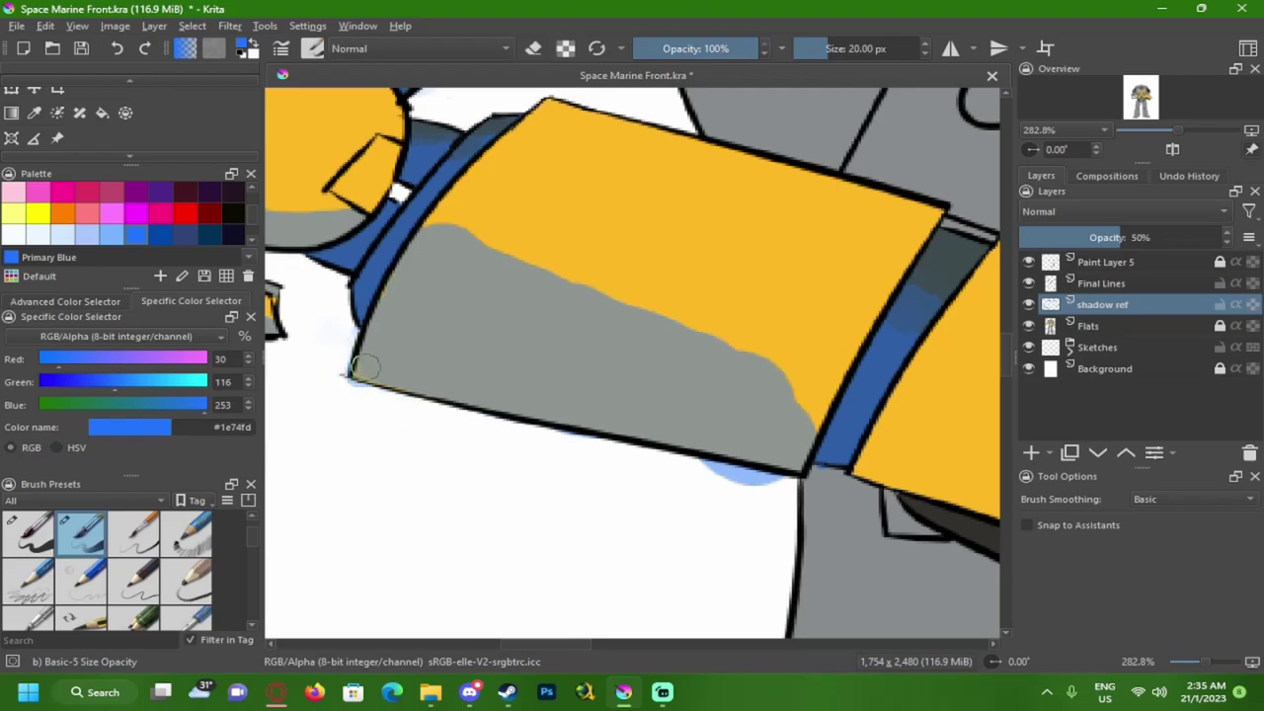
scroll(660, 363, down, 3)
scroll(686, 407, up, 3)
key(e)
drag(644, 395, 670, 406)
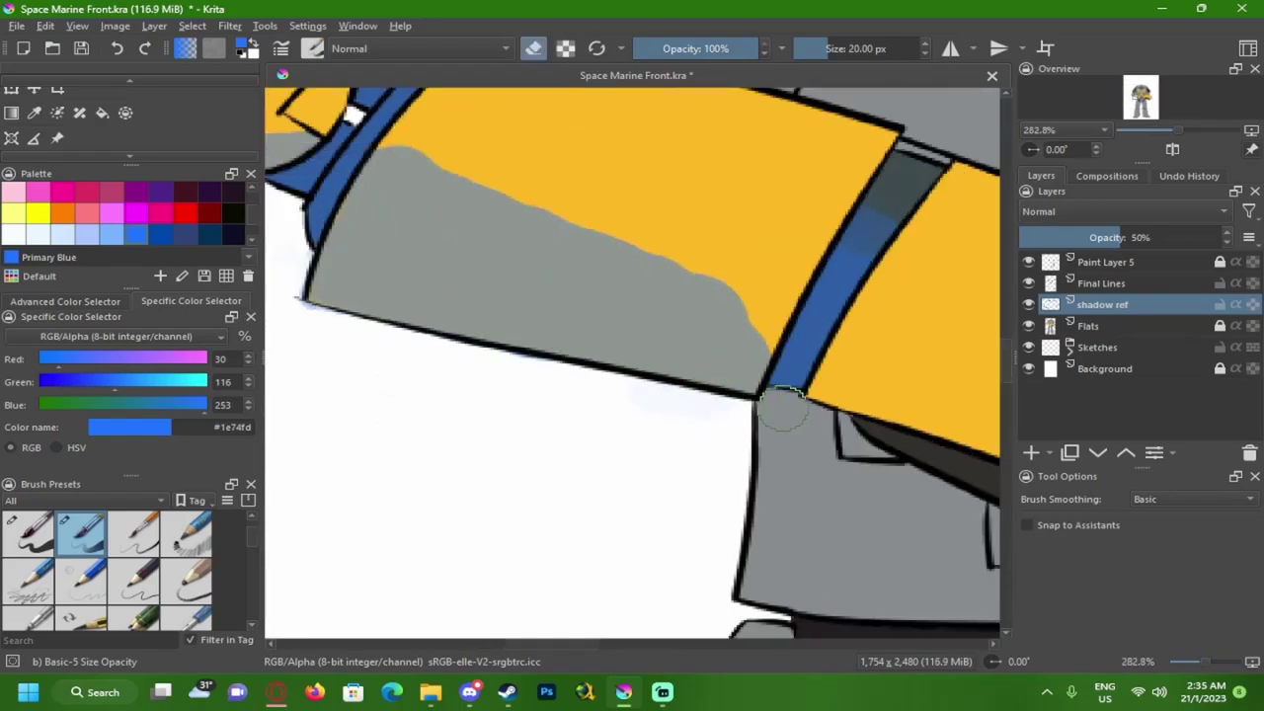
- Examine the forearm shading against the whole figure
scroll(750, 417, down, 6)
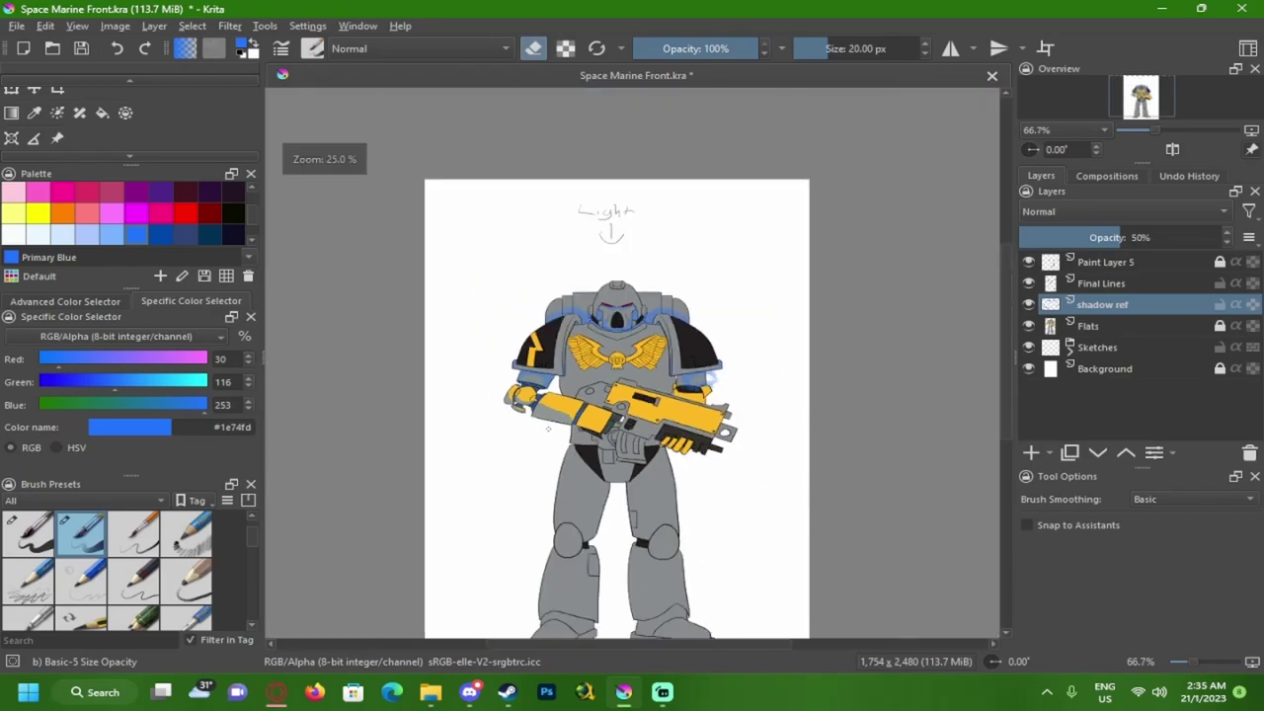
scroll(617, 374, up, 3)
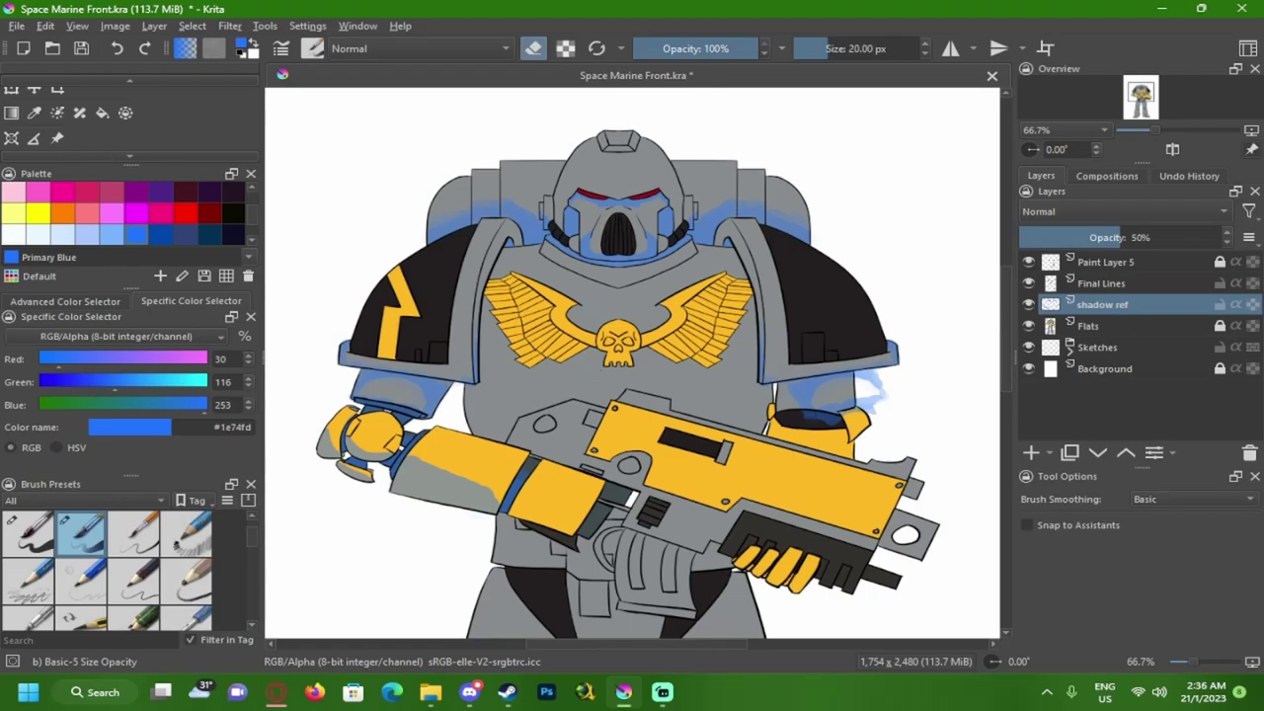
key(alt+Tab)
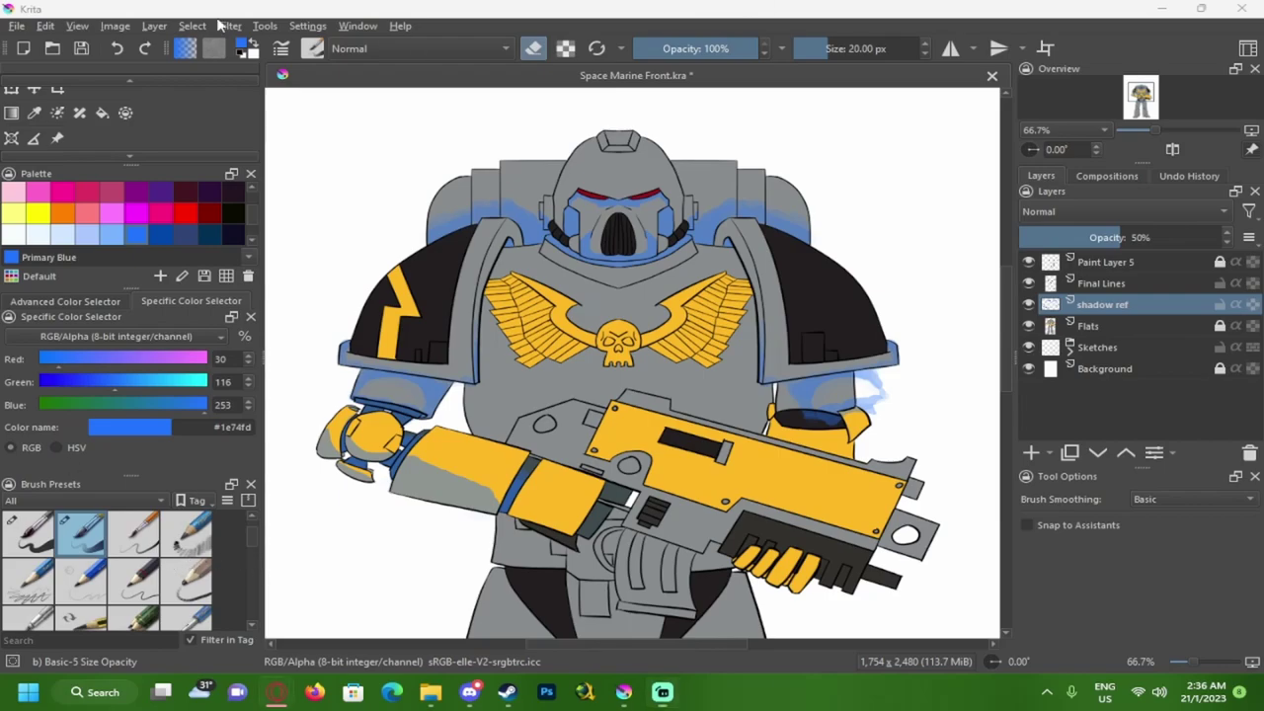
scroll(602, 379, up, 3)
scroll(603, 380, down, 3)
scroll(629, 487, up, 2)
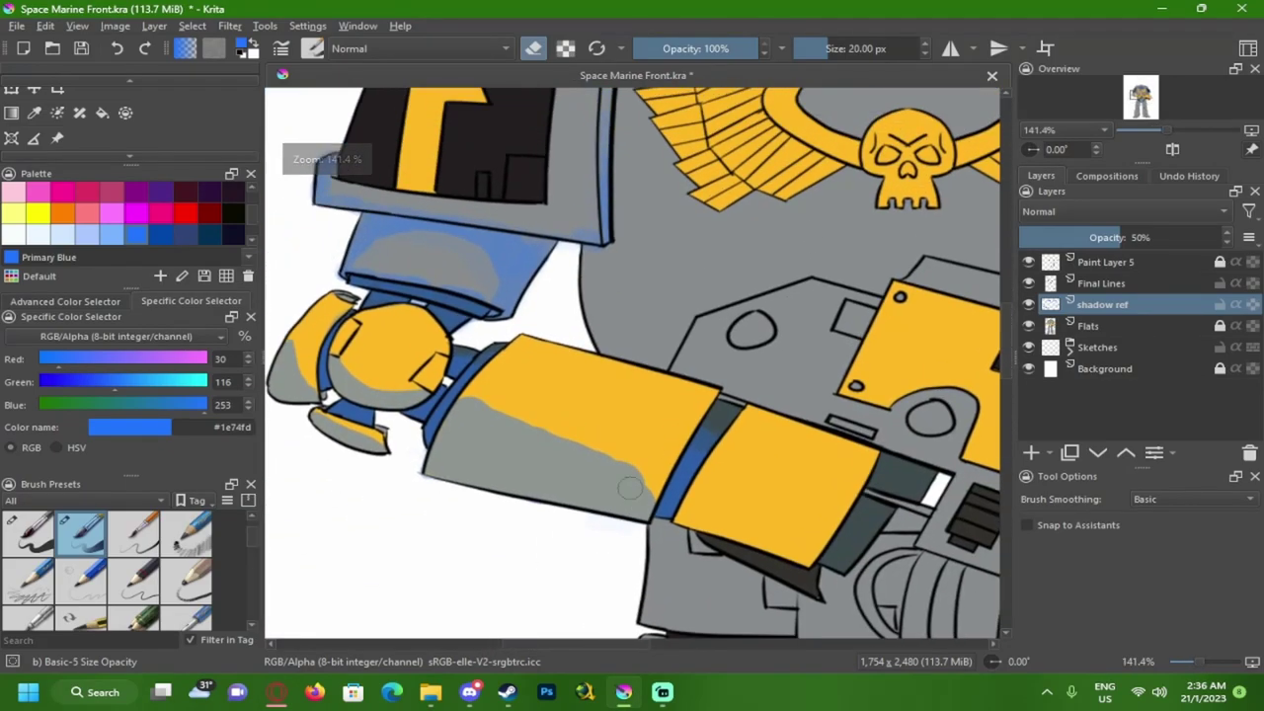
scroll(629, 487, up, 2)
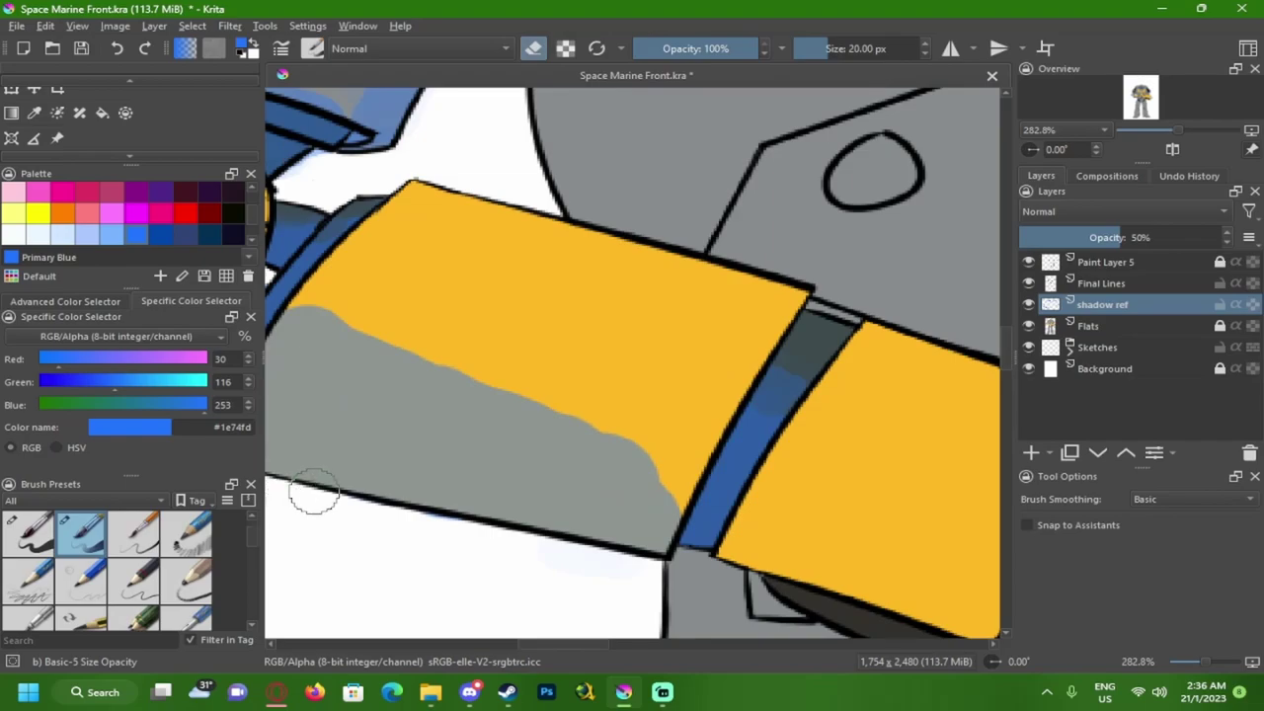
scroll(314, 493, down, 4)
- Paint a blue shadow down the torso's edge beside the arm, from below the shoulder pad to the forearm
scroll(474, 371, up, 3)
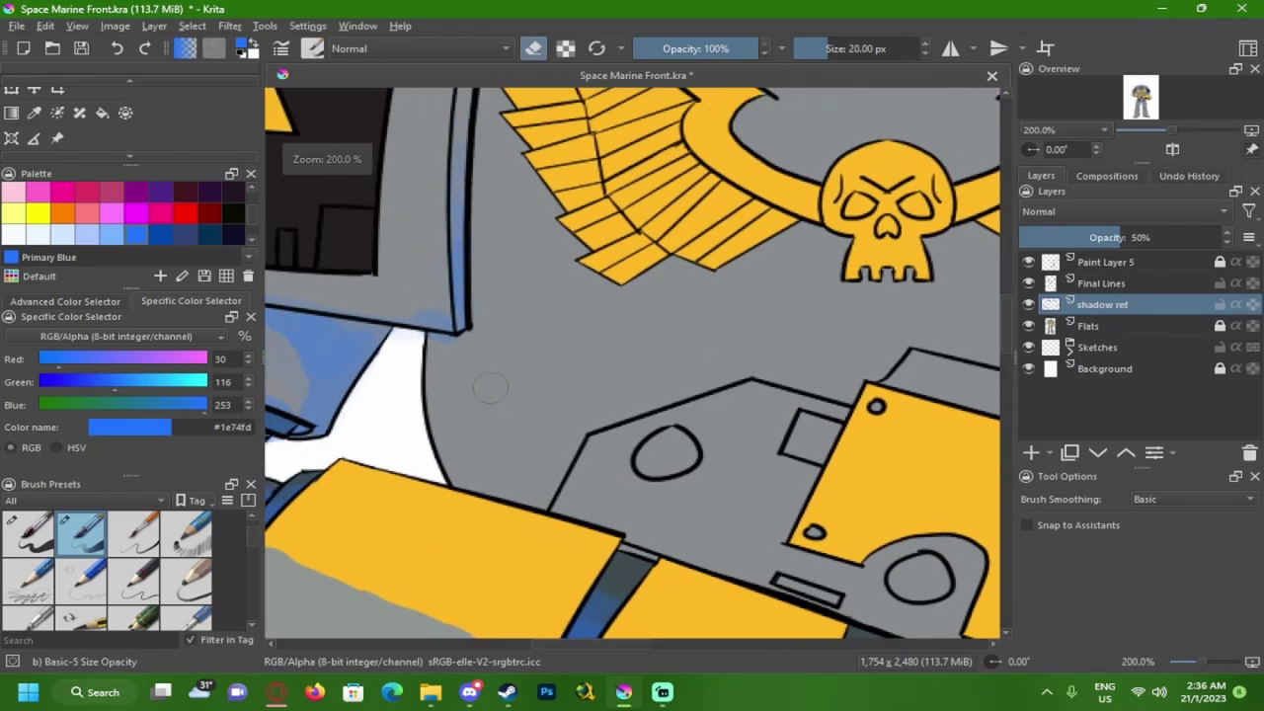
scroll(495, 392, up, 2)
scroll(460, 359, down, 1)
scroll(444, 368, down, 1)
scroll(434, 400, up, 3)
mouse_move(426, 216)
mouse_down()
mouse_move(434, 235)
mouse_move(444, 217)
mouse_move(445, 366)
mouse_up()
key(e)
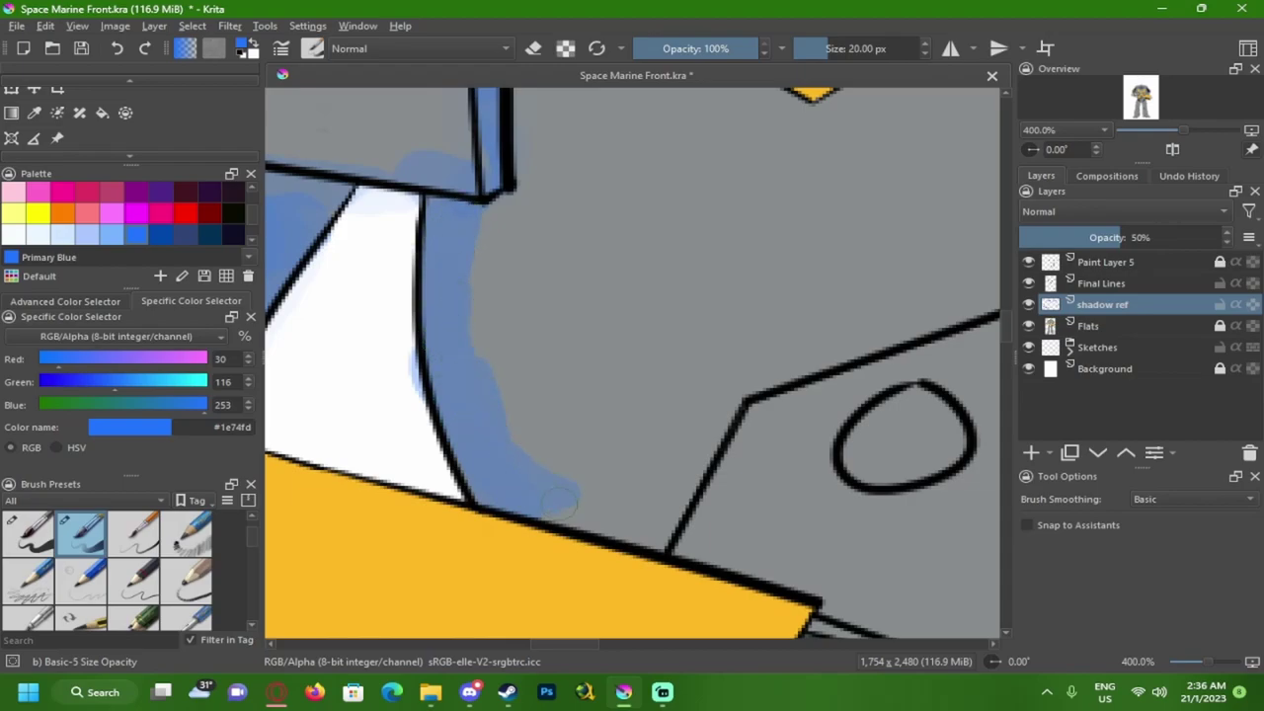
scroll(506, 494, down, 5)
drag(528, 516, 530, 374)
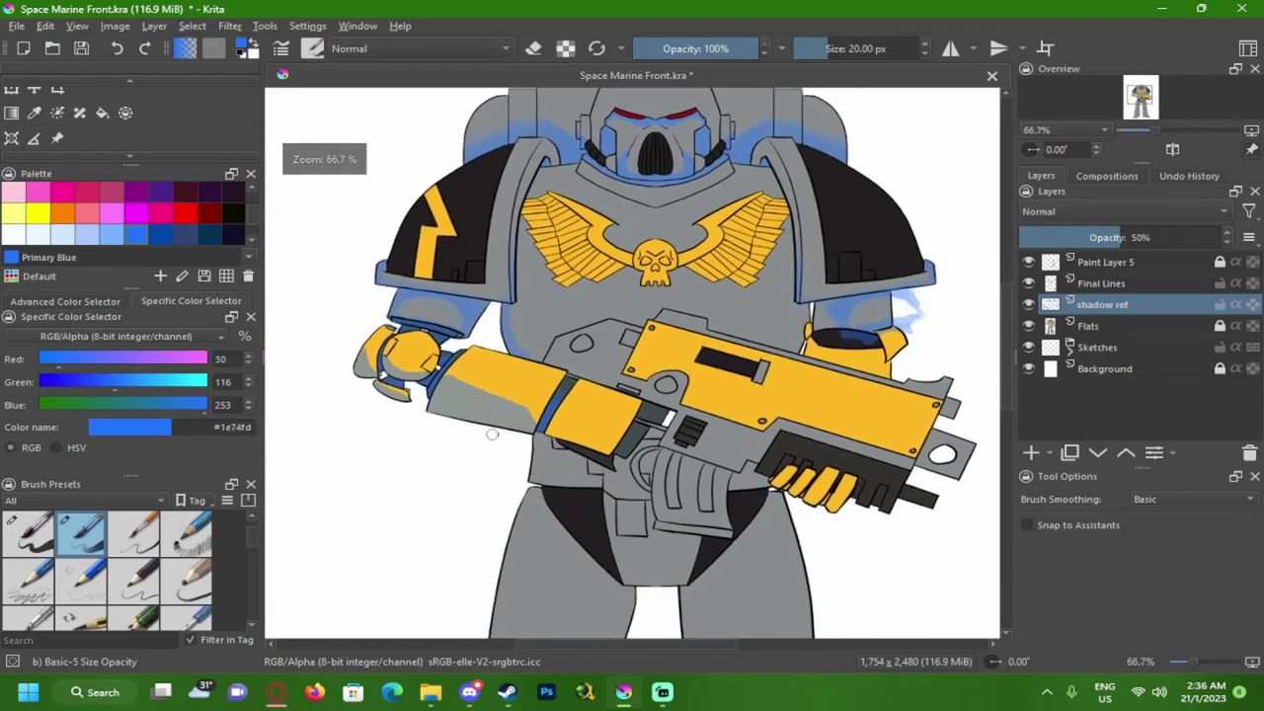
scroll(497, 415, up, 4)
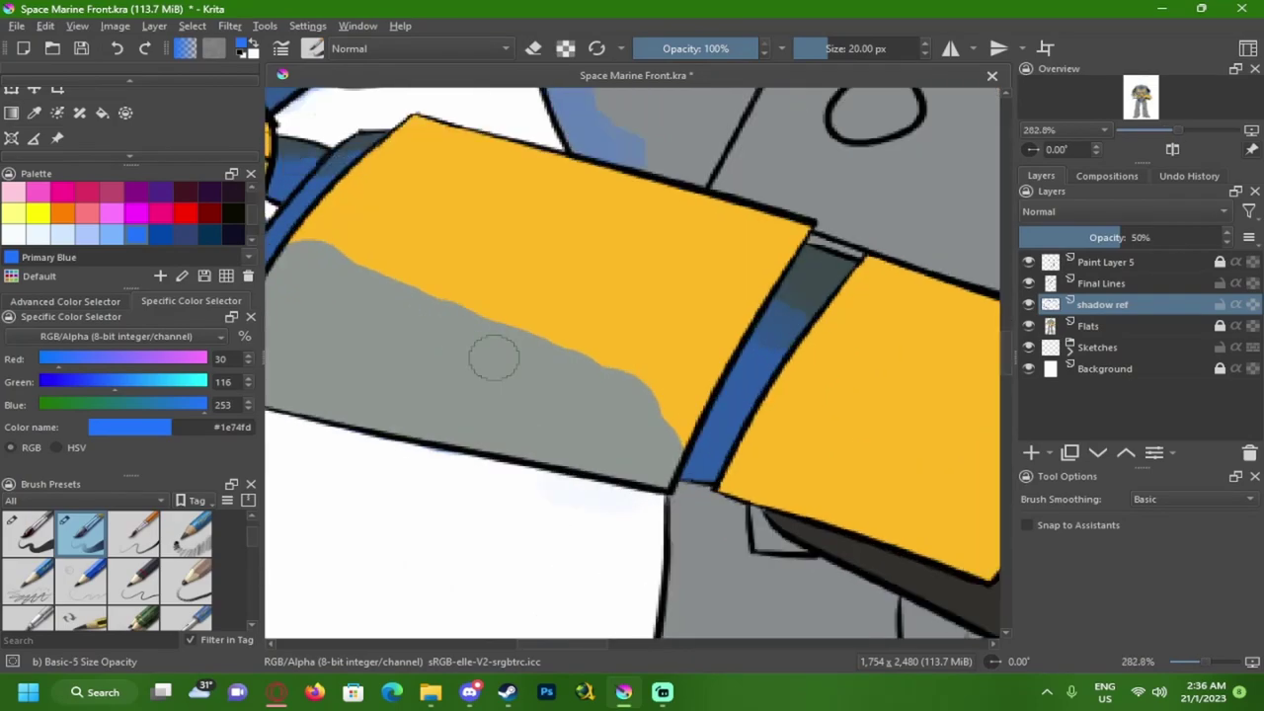
drag(434, 160, 718, 232)
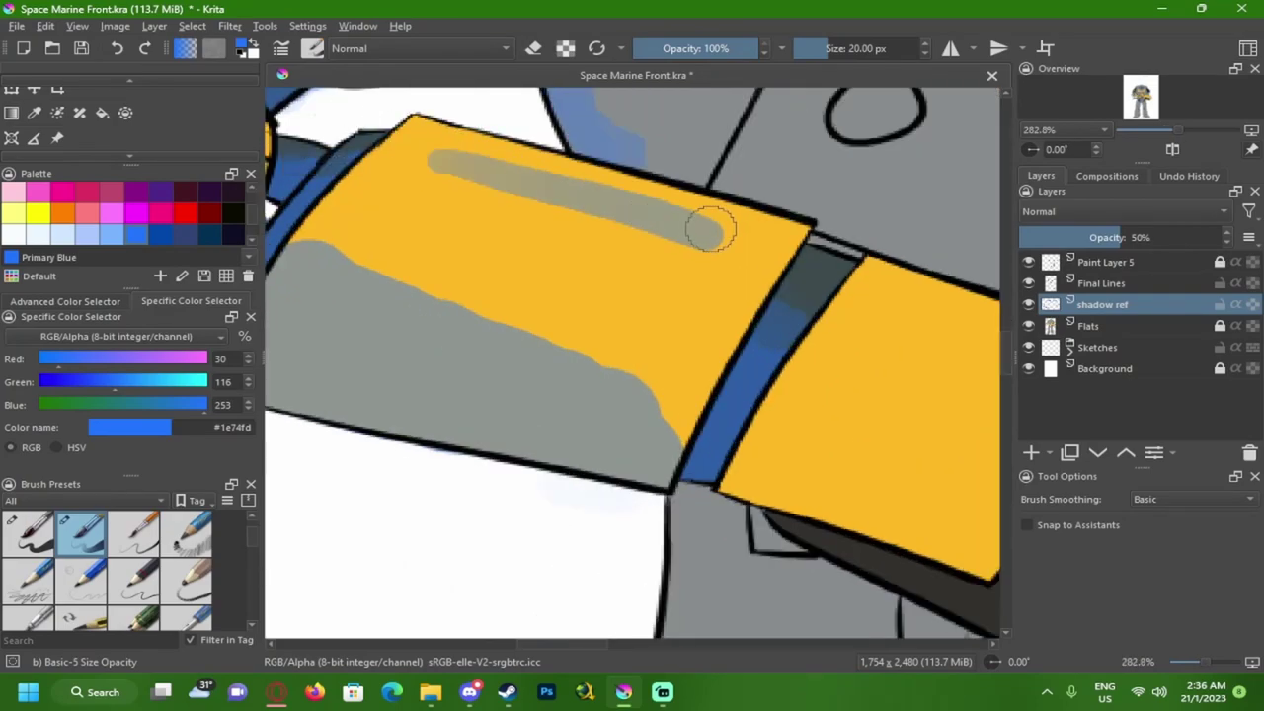
drag(427, 226, 522, 273)
drag(420, 251, 515, 299)
drag(410, 276, 548, 338)
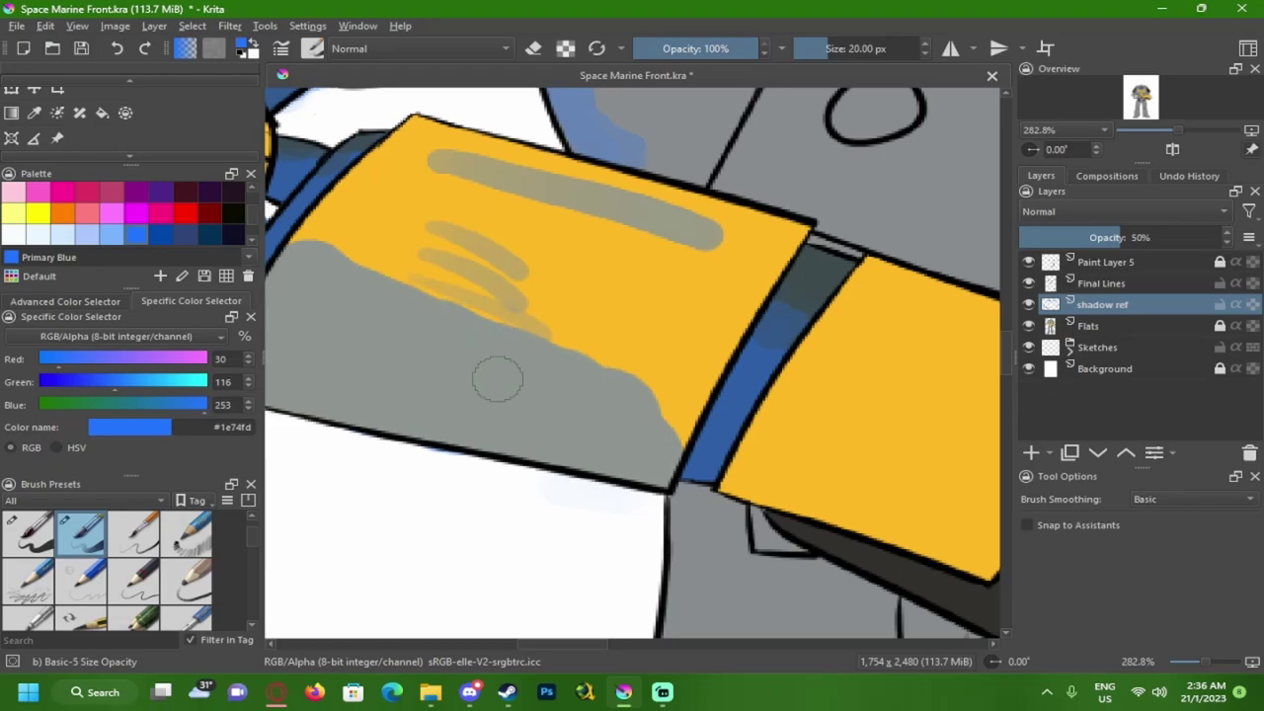
key(ctrl+z)
key(ctrl+z)
key(ctrl+z)
key(ctrl+z)
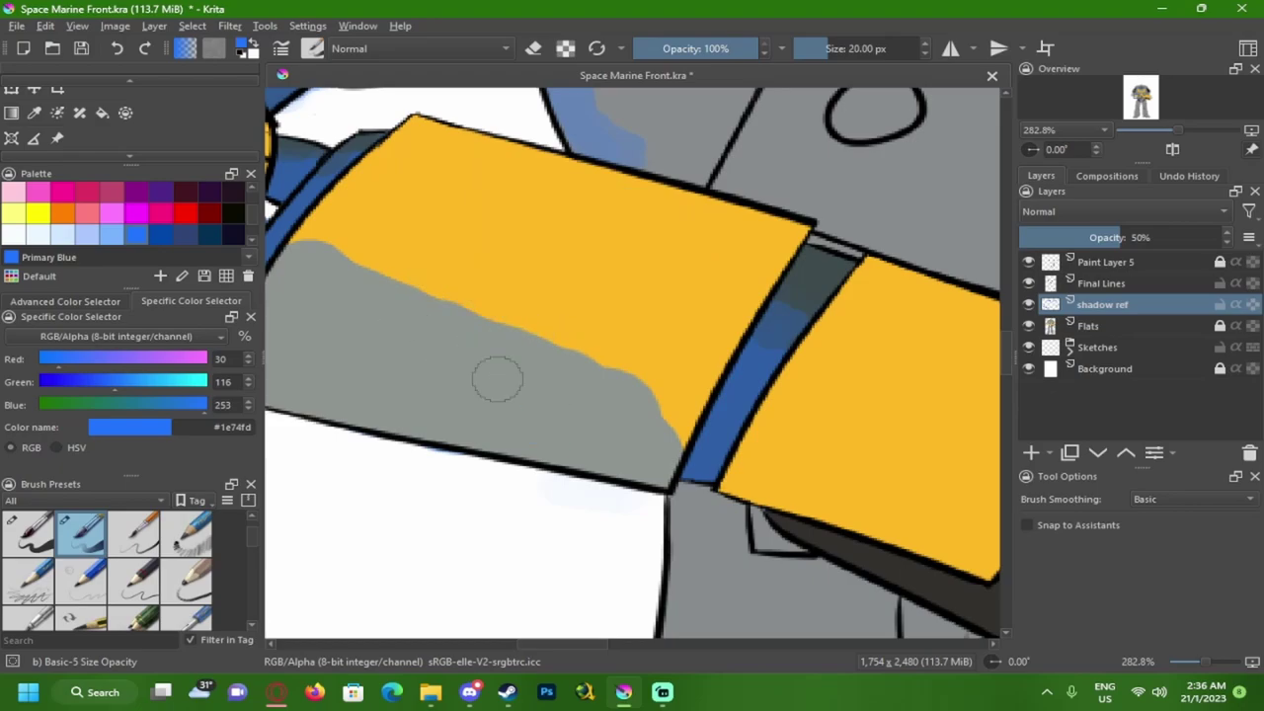
- Paint a blue shadow along the lower edge of the second yellow forearm section, from the band to its far corner
drag(568, 415, 317, 321)
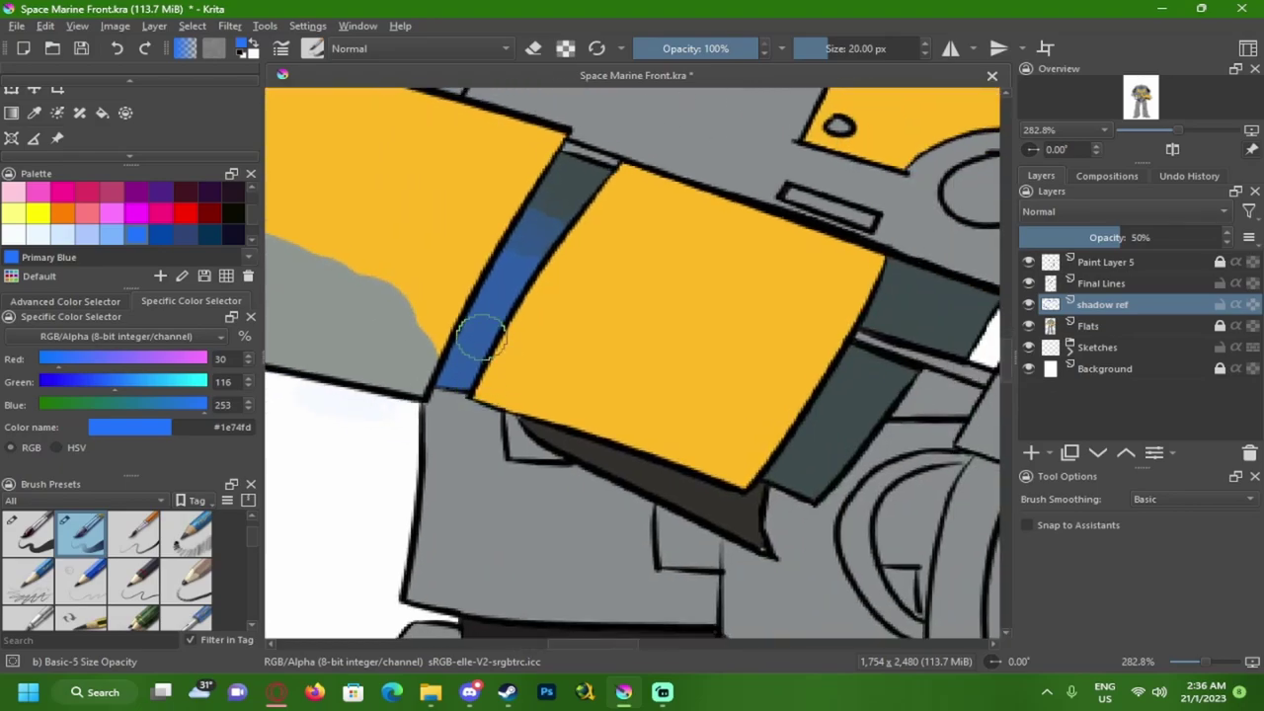
drag(580, 385, 504, 359)
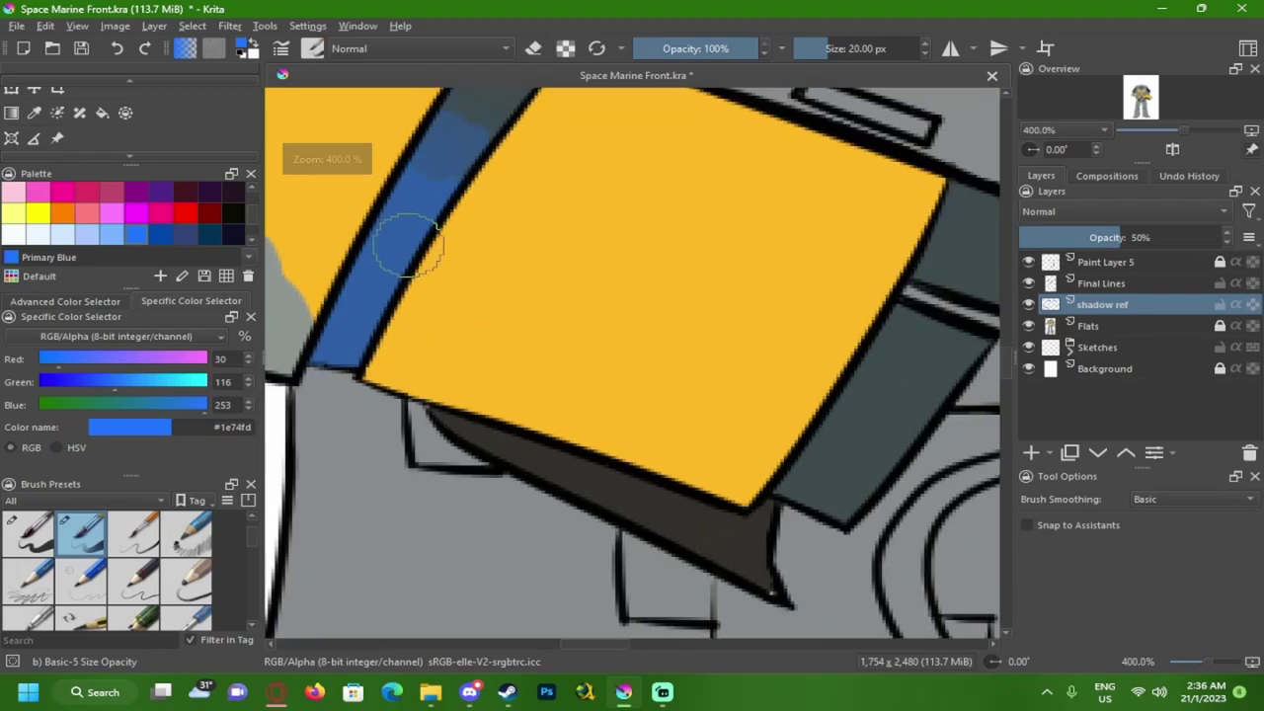
mouse_move(390, 353)
mouse_down()
mouse_move(412, 372)
mouse_move(401, 319)
mouse_up()
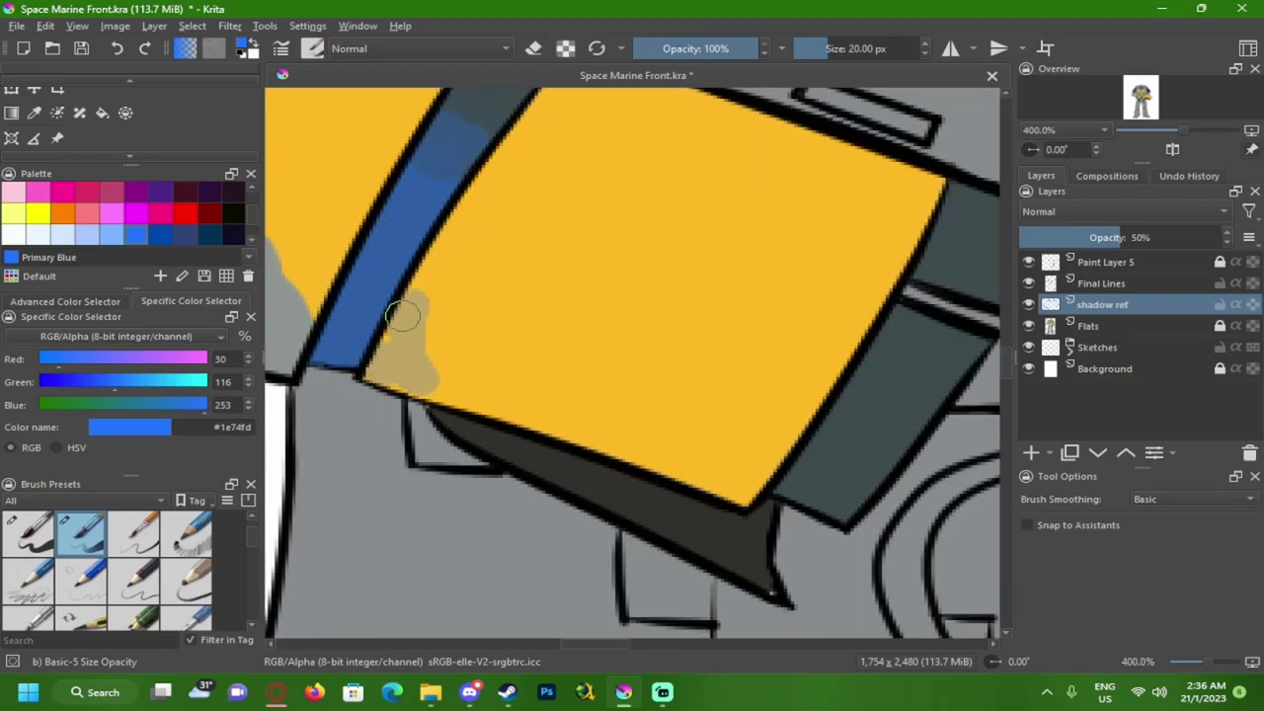
mouse_move(412, 372)
mouse_down()
mouse_move(418, 285)
mouse_move(439, 270)
mouse_move(442, 371)
mouse_move(398, 363)
mouse_move(624, 431)
mouse_move(610, 421)
mouse_move(565, 416)
mouse_move(739, 483)
mouse_move(495, 381)
mouse_move(432, 294)
mouse_move(437, 269)
mouse_move(506, 351)
mouse_move(451, 261)
mouse_move(618, 417)
mouse_move(501, 338)
mouse_move(685, 441)
mouse_up()
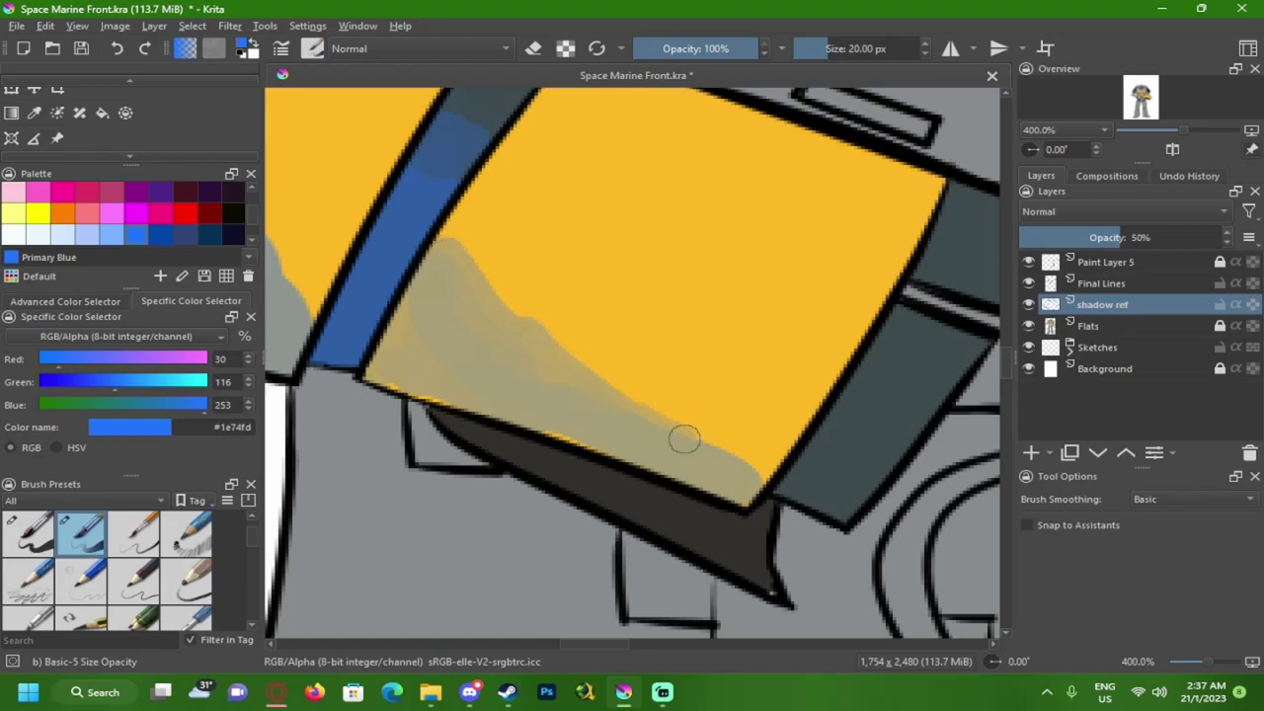
drag(412, 362, 708, 411)
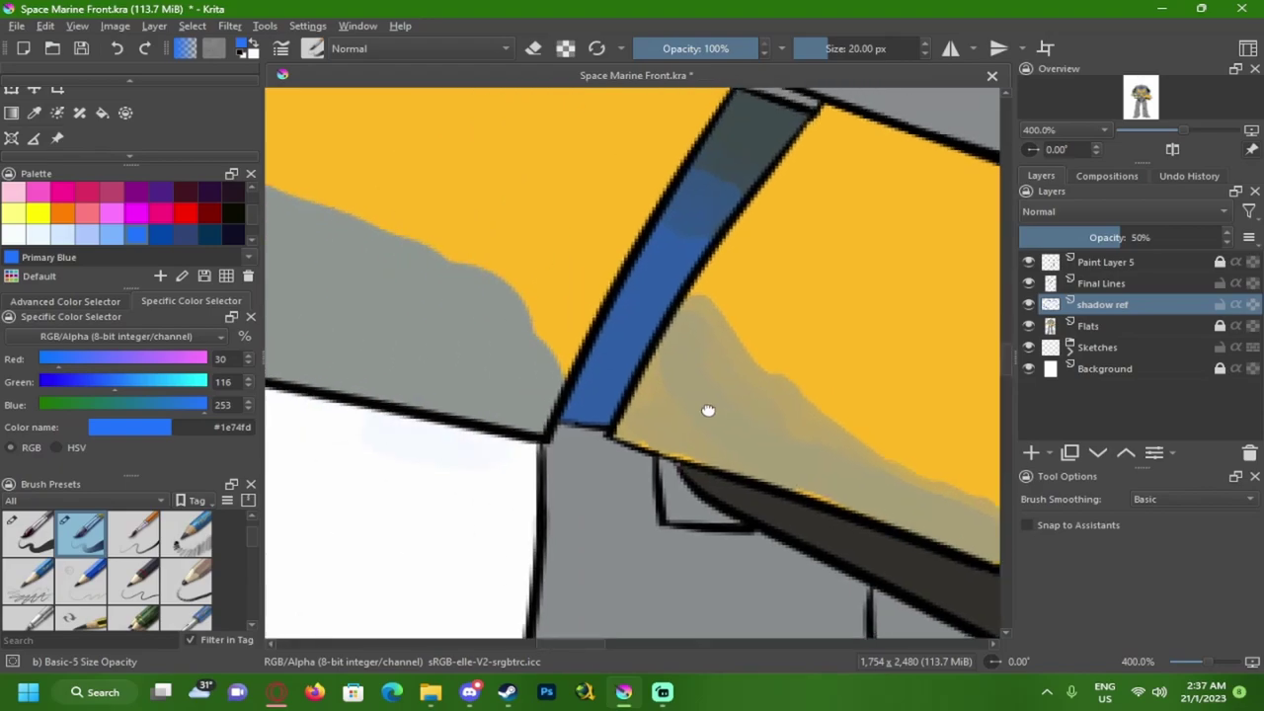
- Paint blue shadows over the dark wedge under the second yellow forearm section and the lower corner of the adjoining dark panel
scroll(526, 315, down, 8)
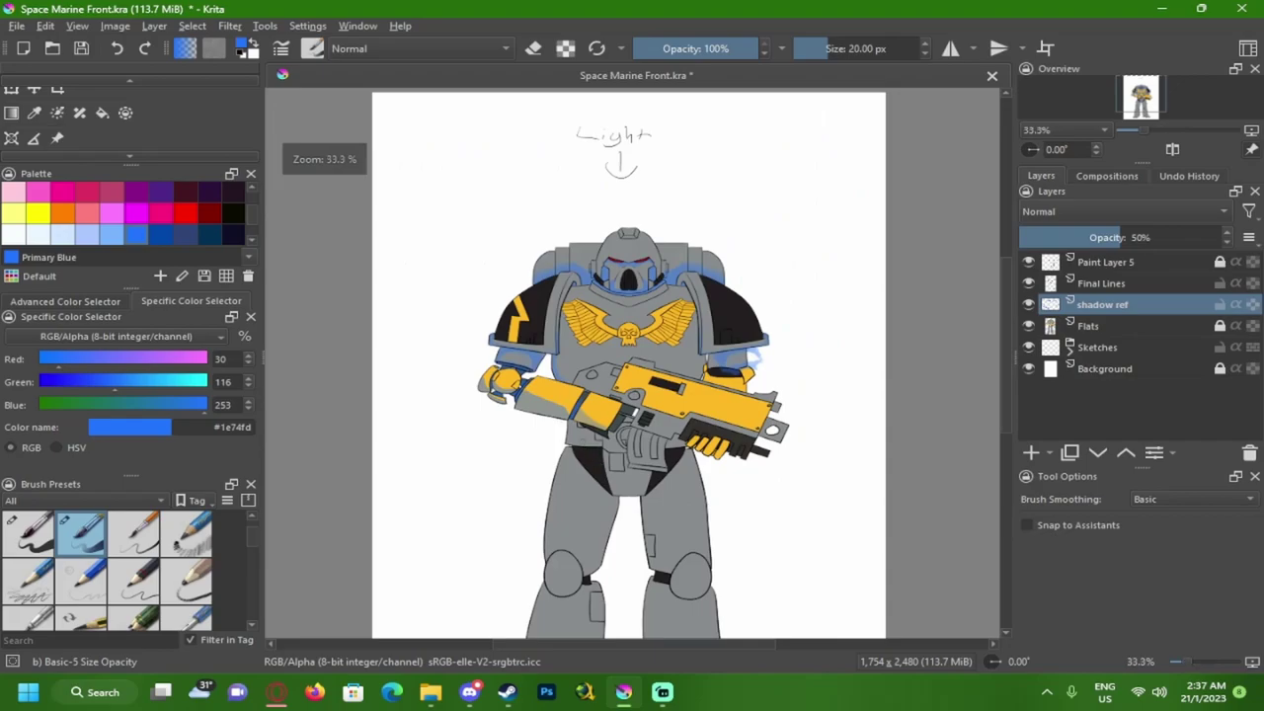
scroll(548, 373, up, 9)
drag(399, 394, 337, 370)
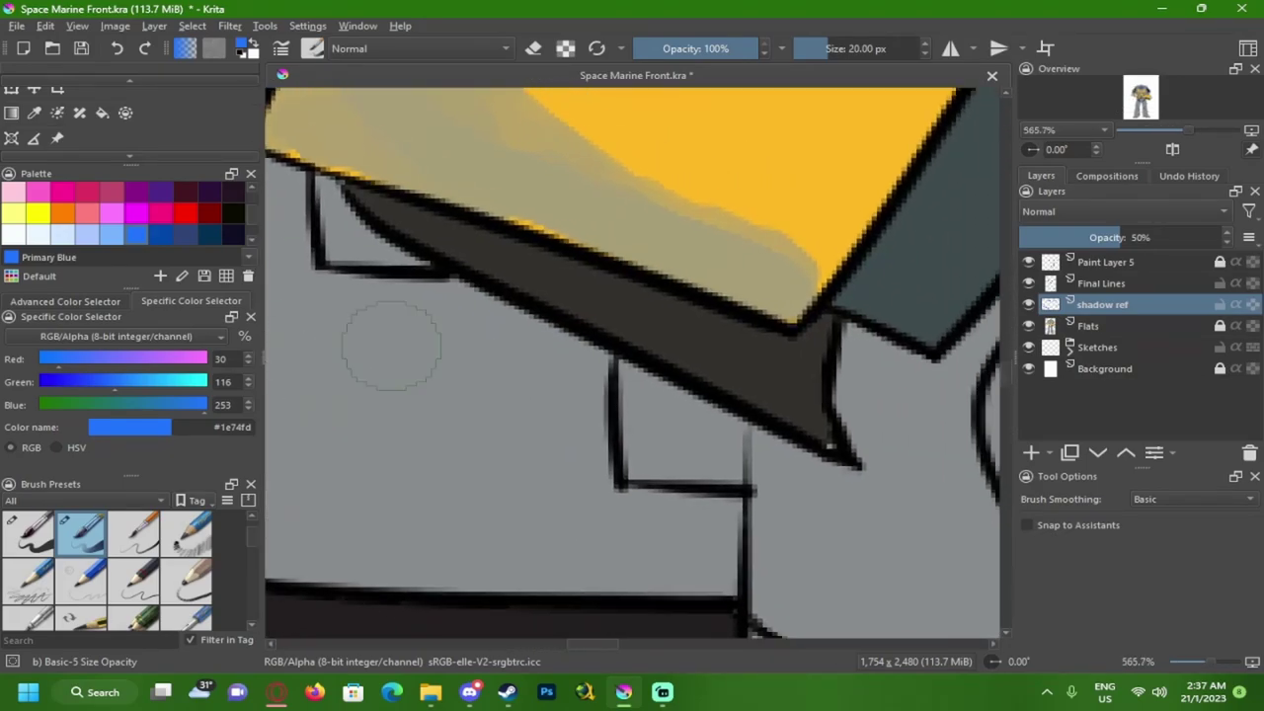
mouse_move(415, 213)
mouse_down()
mouse_move(386, 206)
mouse_move(404, 184)
mouse_move(412, 211)
mouse_move(372, 196)
mouse_move(474, 251)
mouse_move(593, 282)
mouse_move(666, 322)
mouse_move(793, 329)
mouse_move(797, 319)
mouse_move(810, 416)
mouse_move(722, 347)
mouse_move(779, 359)
mouse_up()
mouse_move(879, 263)
mouse_down()
mouse_move(559, 356)
mouse_move(555, 385)
mouse_move(586, 392)
mouse_move(550, 350)
mouse_move(609, 421)
mouse_move(567, 332)
mouse_up()
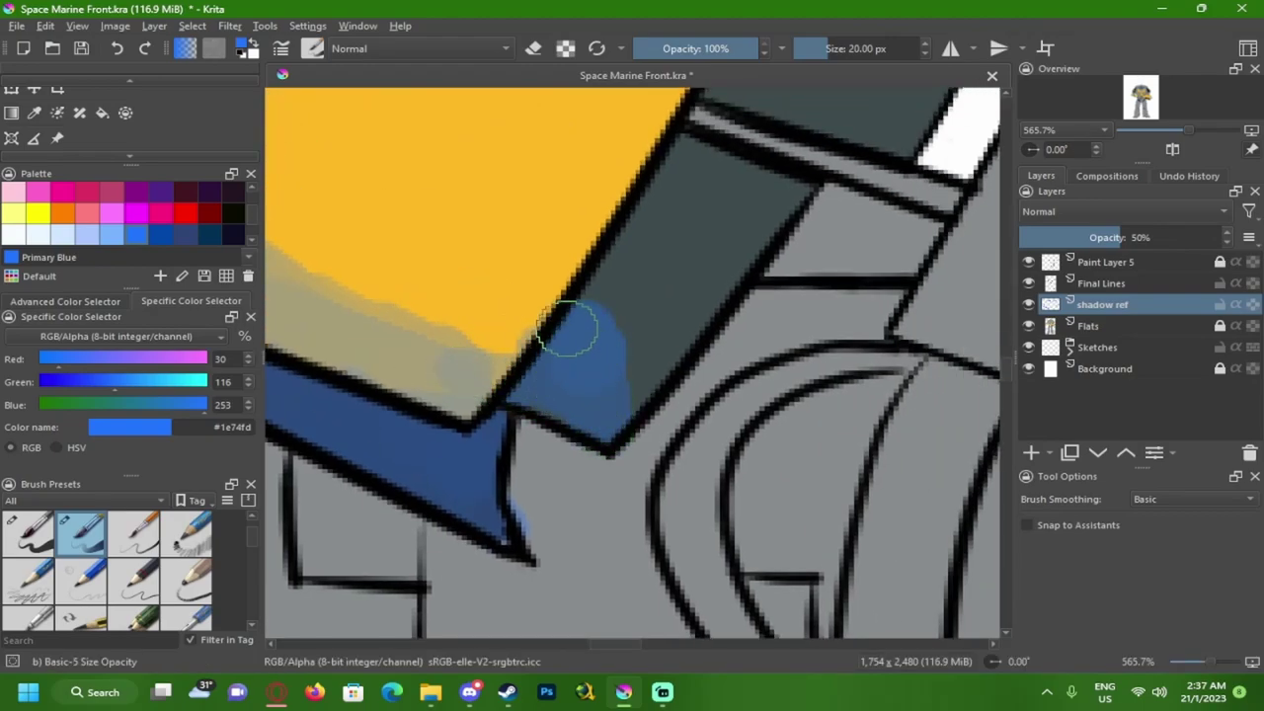
- Paint a blue shadow along the lower edge of the upper dark panel at the forearm's end
mouse_move(583, 208)
mouse_down()
mouse_move(559, 342)
mouse_move(330, 391)
mouse_up()
mouse_move(474, 276)
mouse_down()
mouse_move(601, 303)
mouse_move(587, 301)
mouse_up()
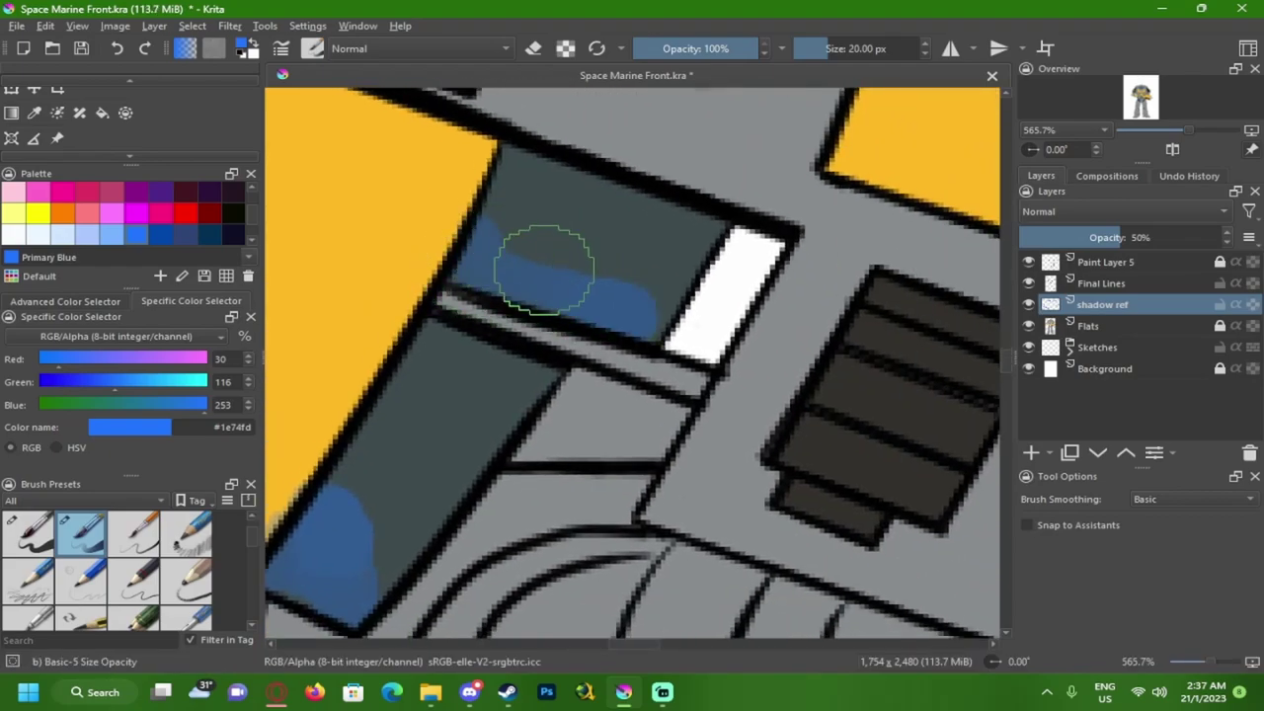
- Fill the white gap beside the upper dark panel with the armour's grey on the Flats layer, and return to the shadow ref layer
scroll(546, 275, down, 5)
scroll(553, 284, up, 3)
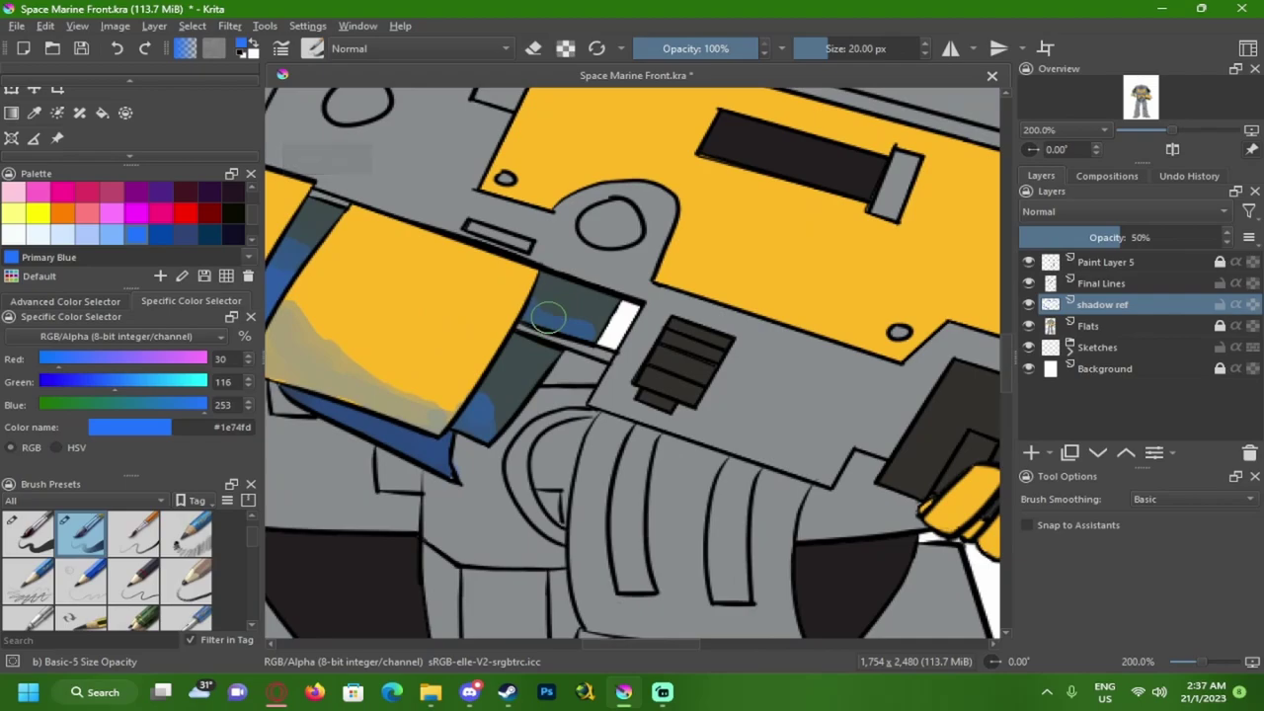
scroll(578, 341, up, 2)
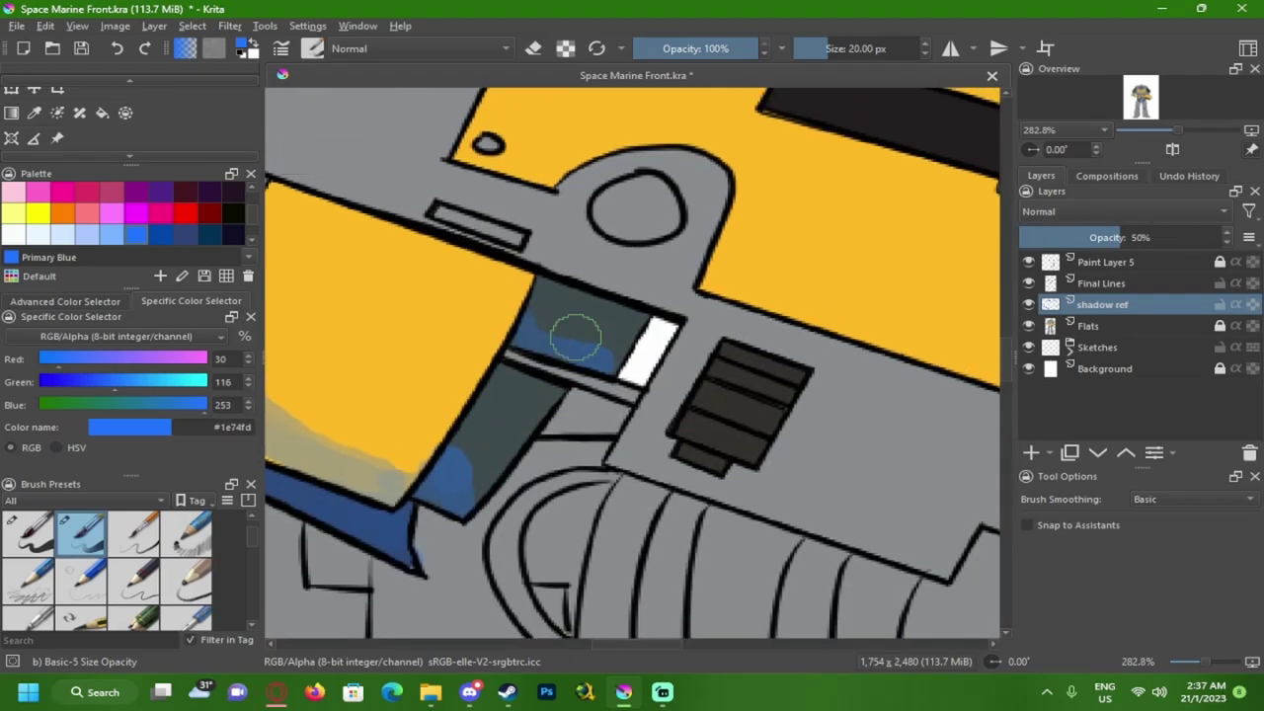
scroll(576, 336, down, 5)
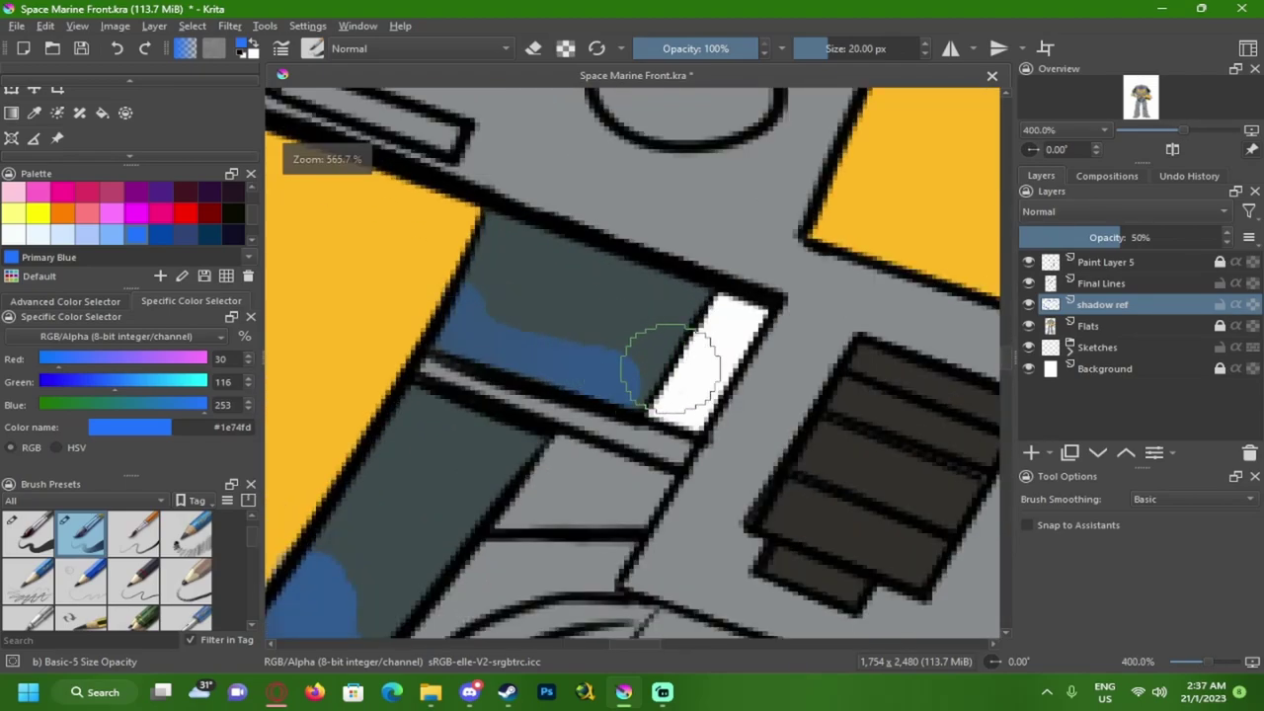
scroll(687, 395, up, 3)
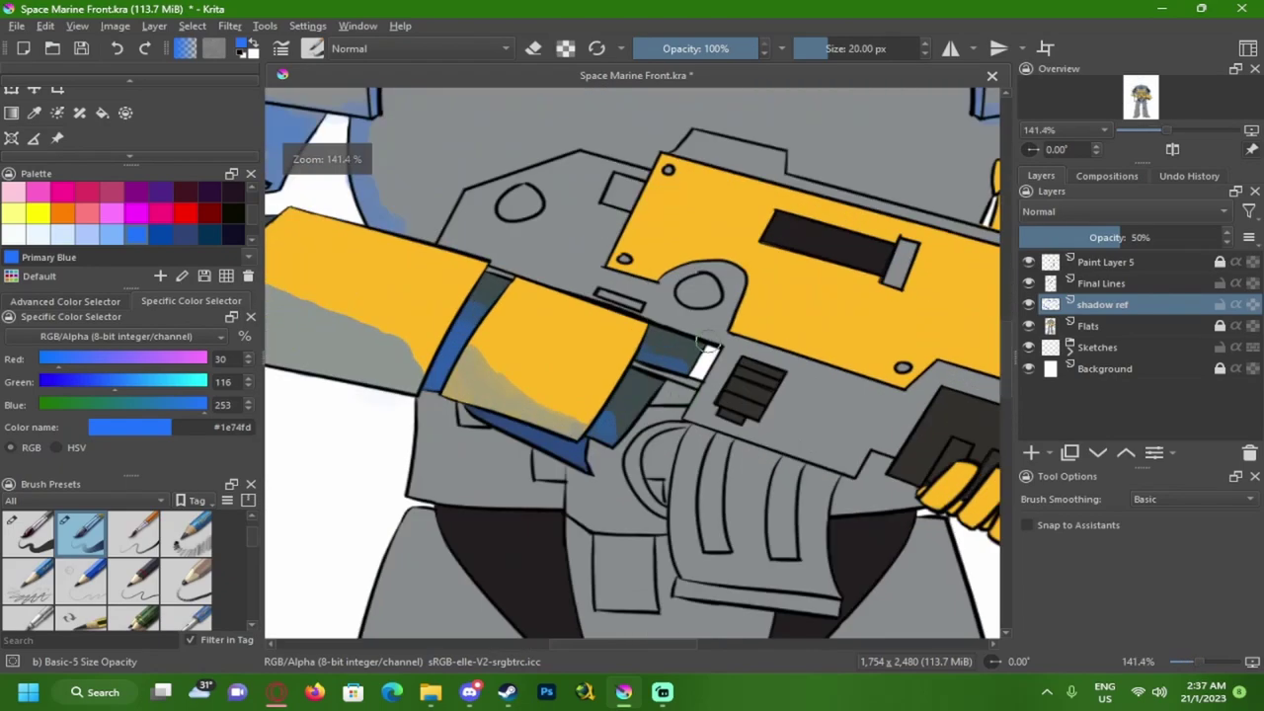
ctrl+click(559, 240)
key(g)
key(f)
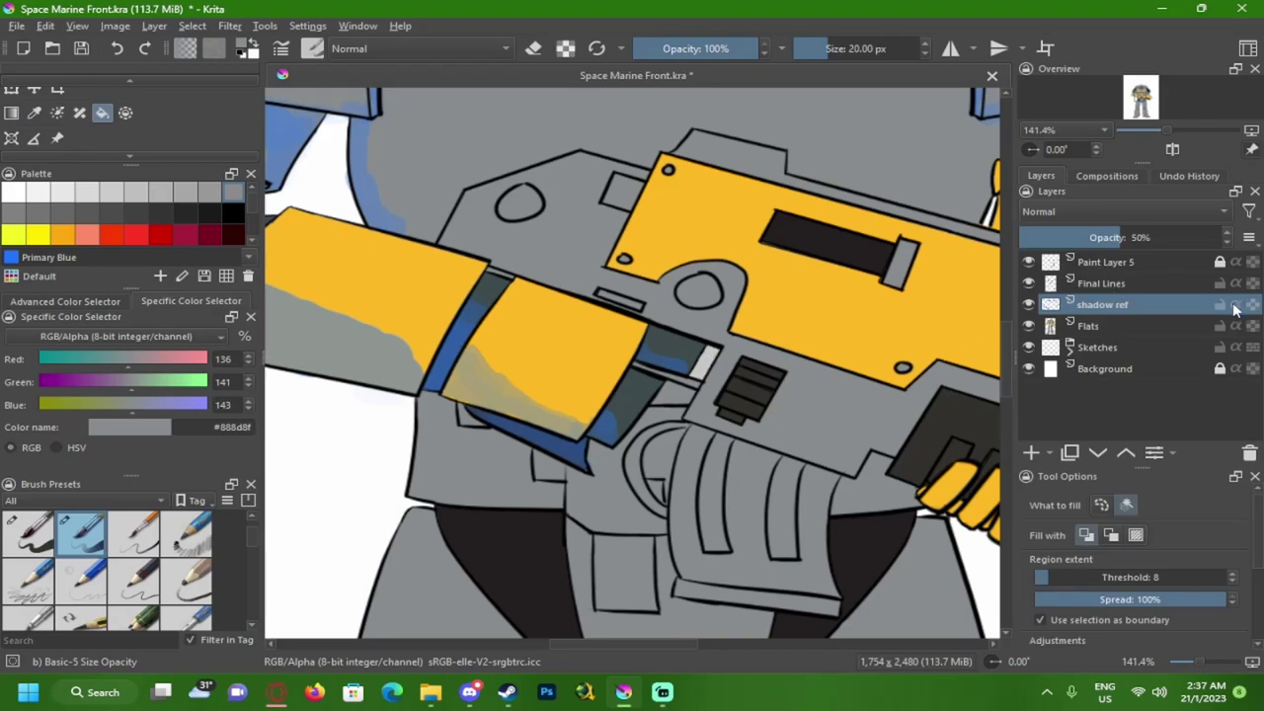
click(1222, 326)
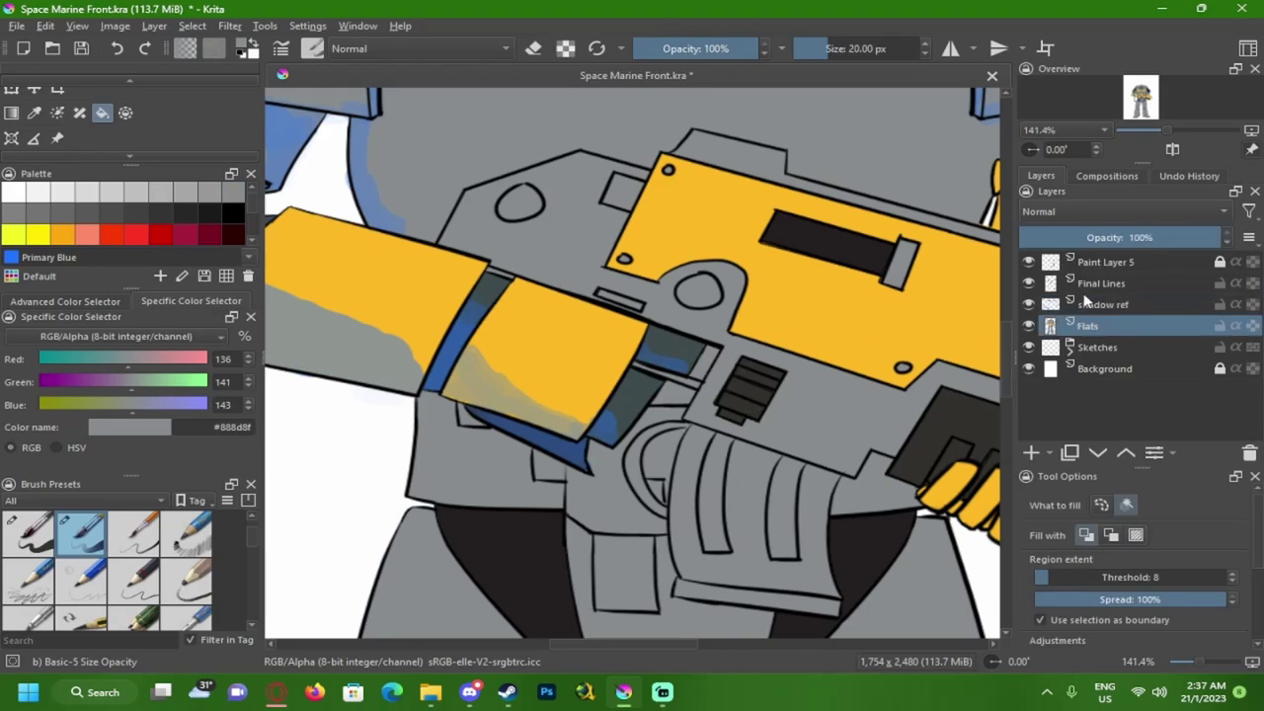
click(1215, 306)
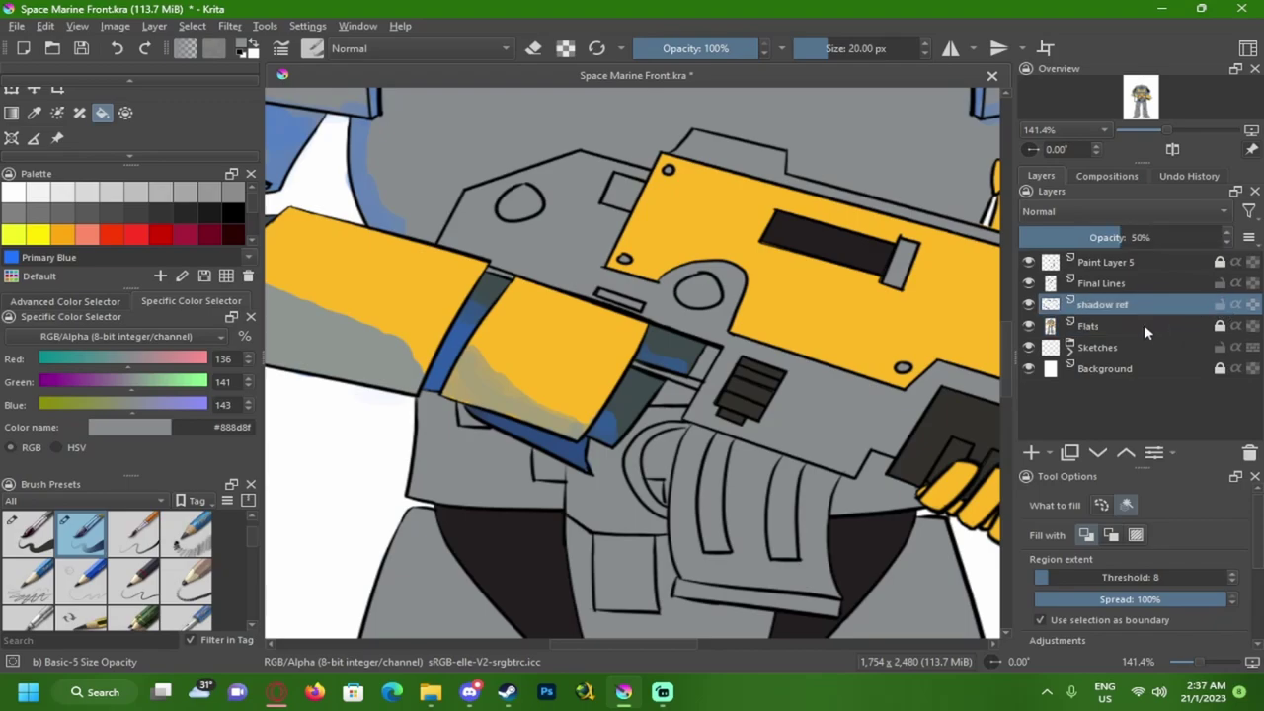
- Sample the forearm's blue shadow colour and examine the shading on the dark panels beside the gun
ctrl+click(484, 339)
scroll(649, 398, down, 3)
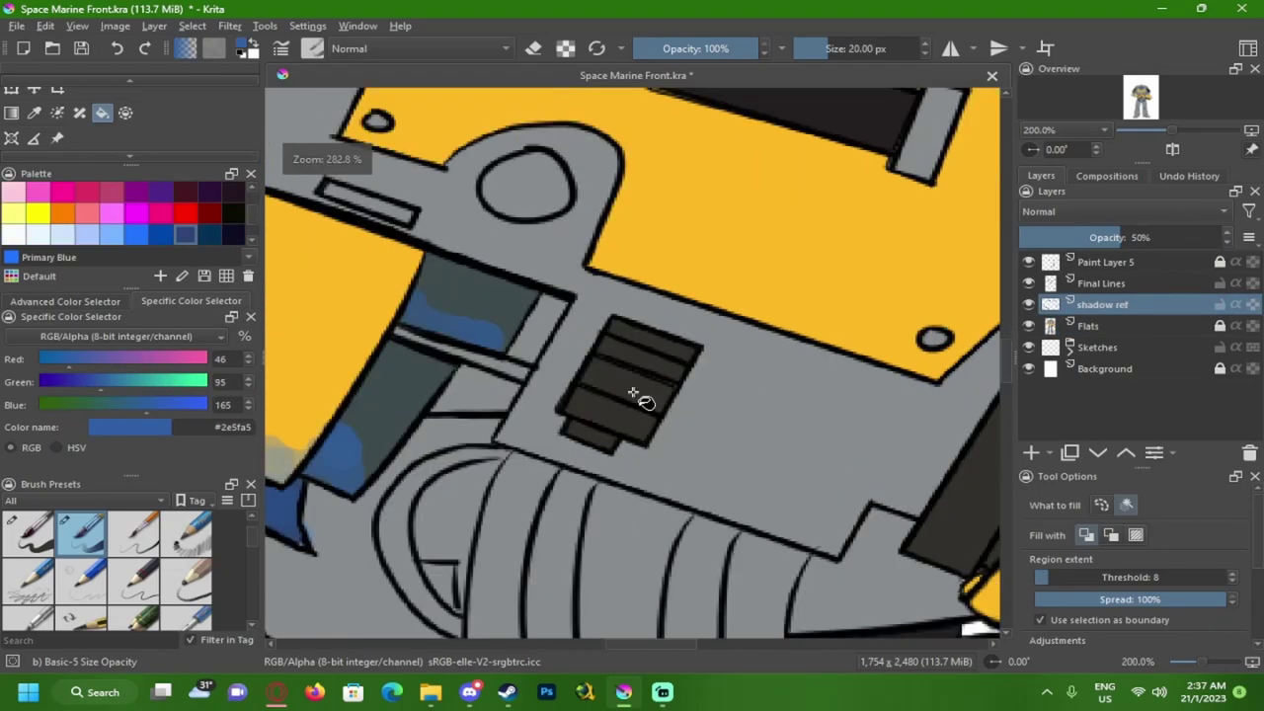
scroll(509, 377, up, 1)
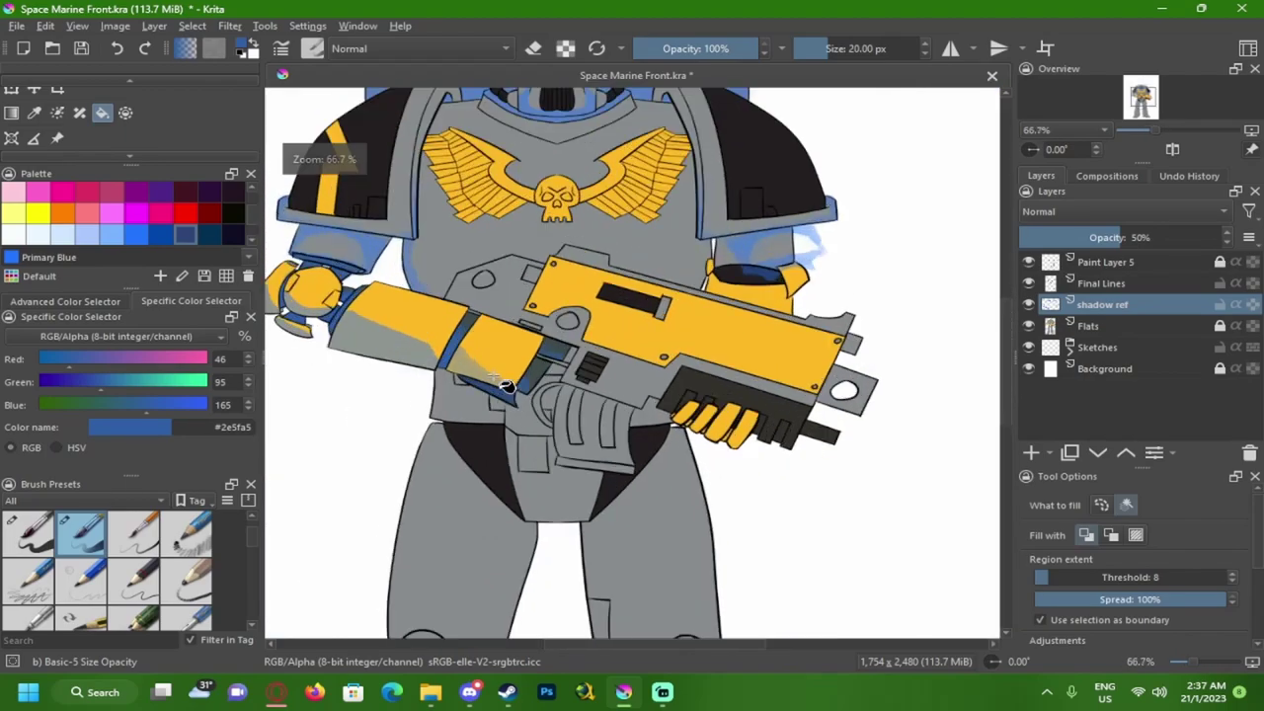
scroll(509, 385, down, 2)
scroll(493, 393, up, 3)
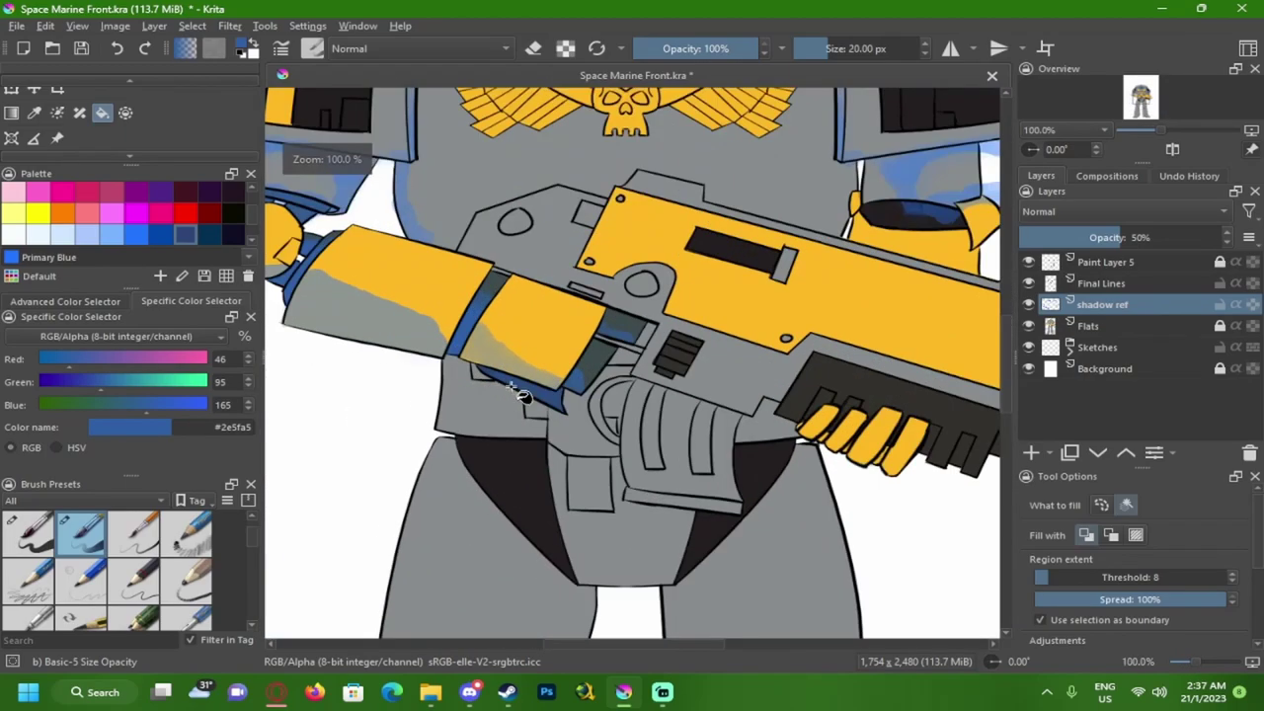
scroll(506, 387, up, 5)
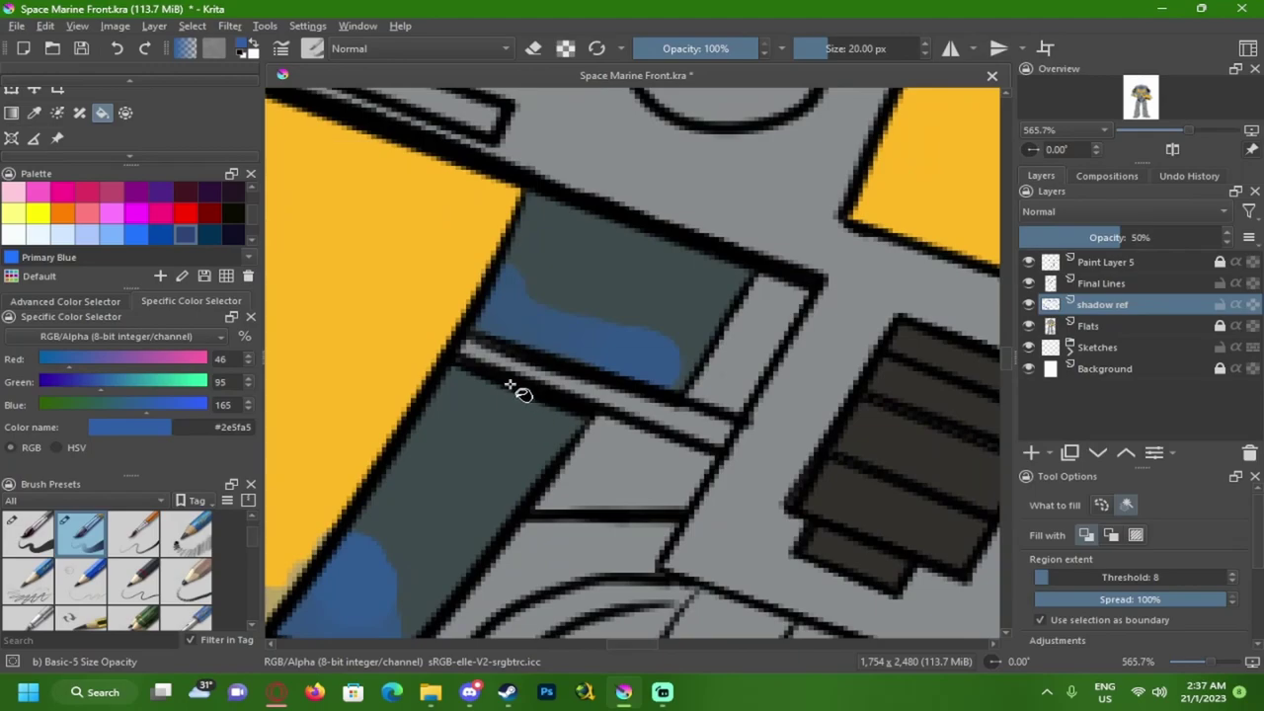
scroll(511, 386, down, 5)
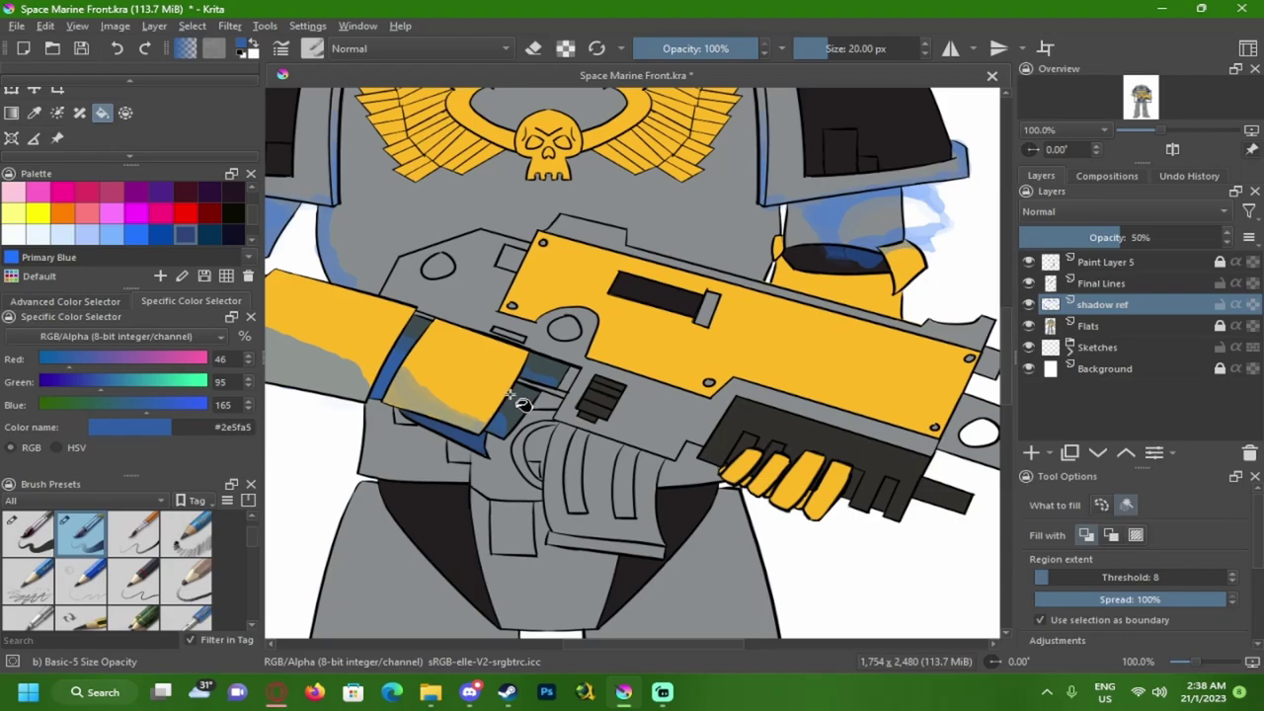
scroll(513, 398, up, 1)
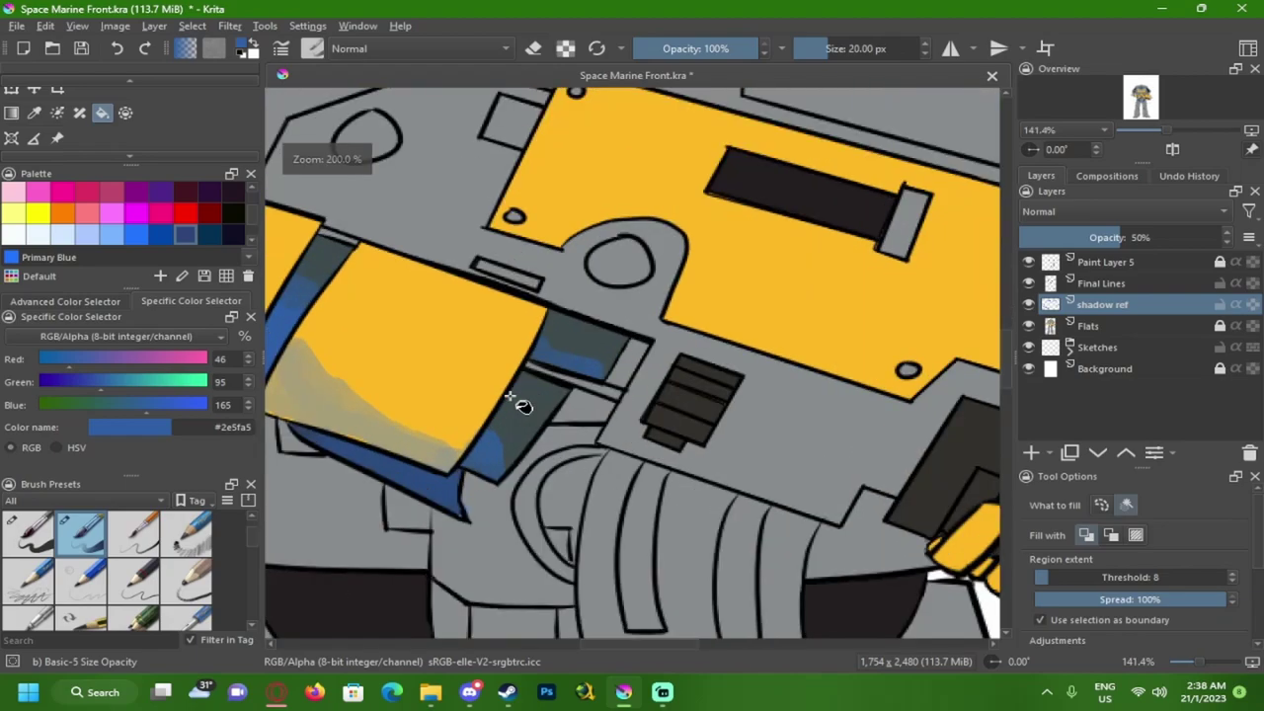
scroll(604, 388, up, 2)
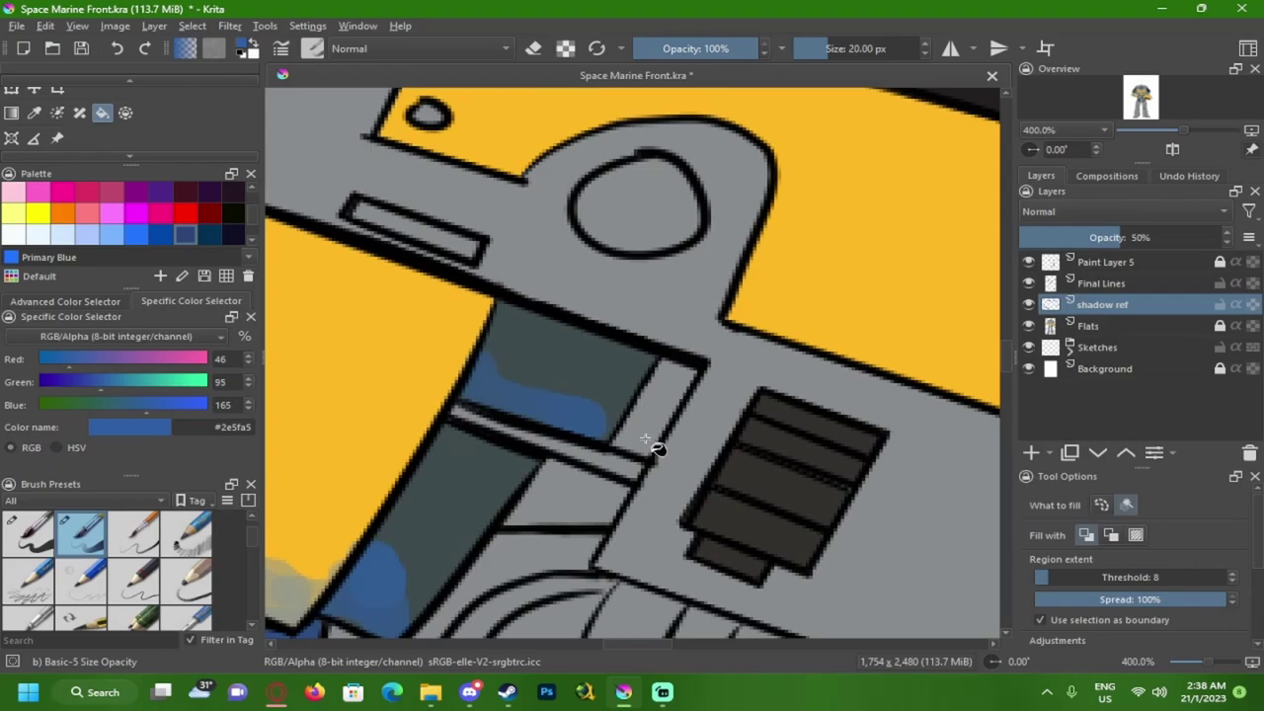
- Clear the blue from the upper dark panel and shade the panel's far end in Dark grey blue
click(491, 375)
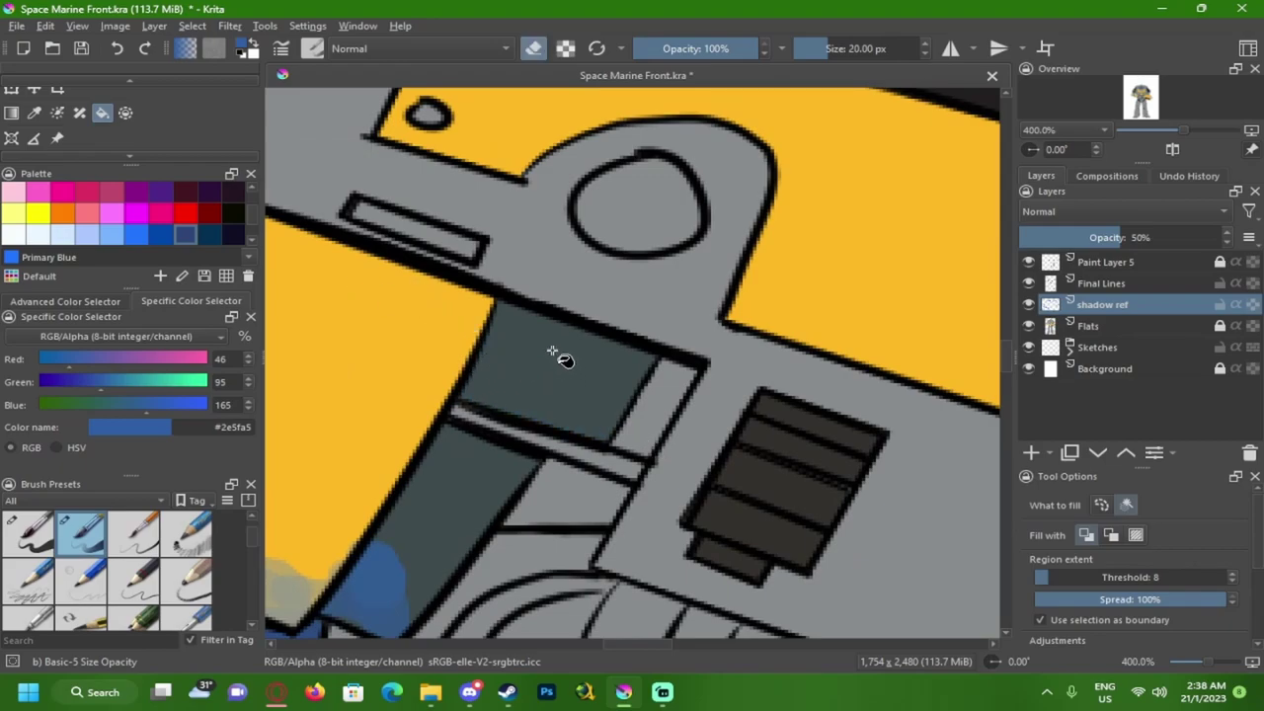
key(b)
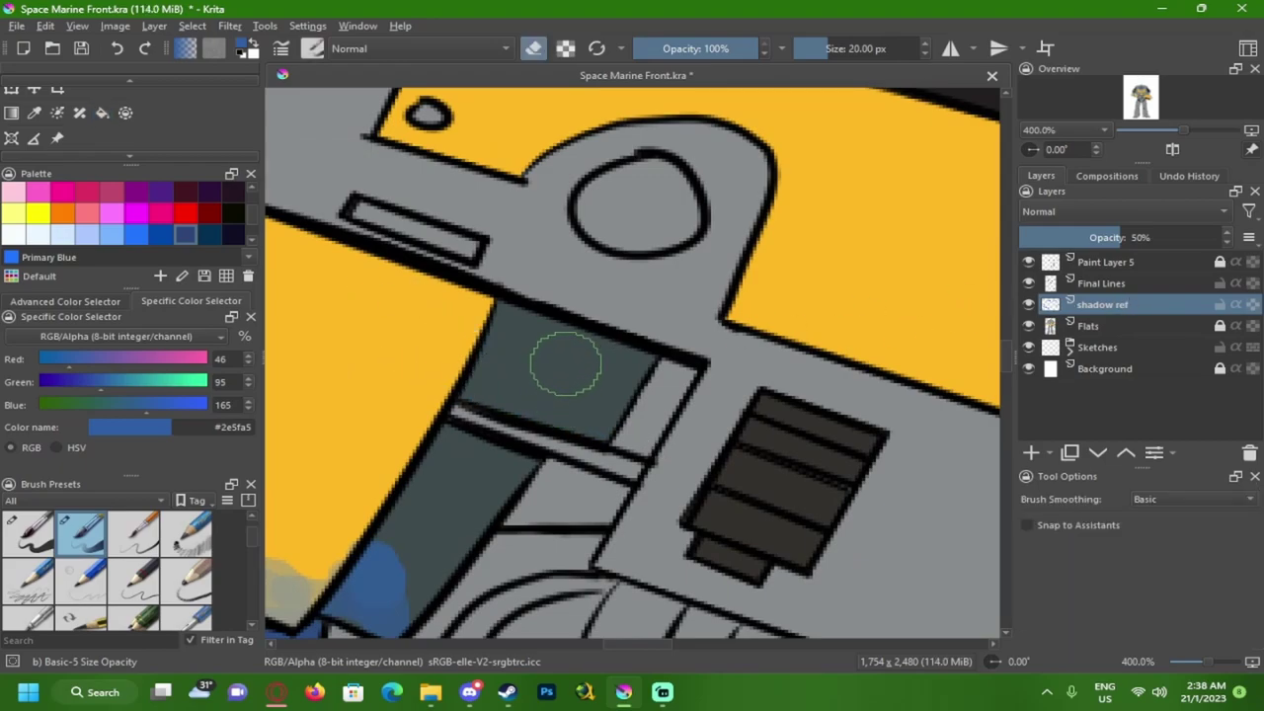
click(185, 234)
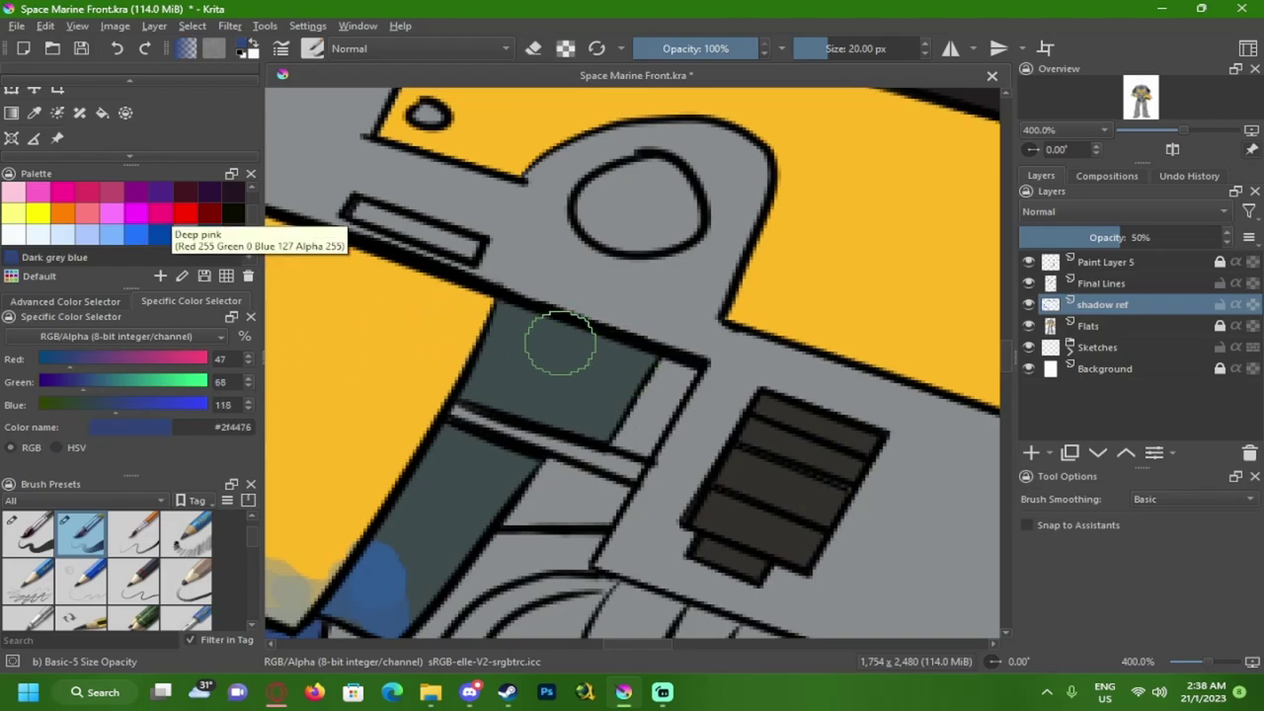
drag(567, 371, 561, 372)
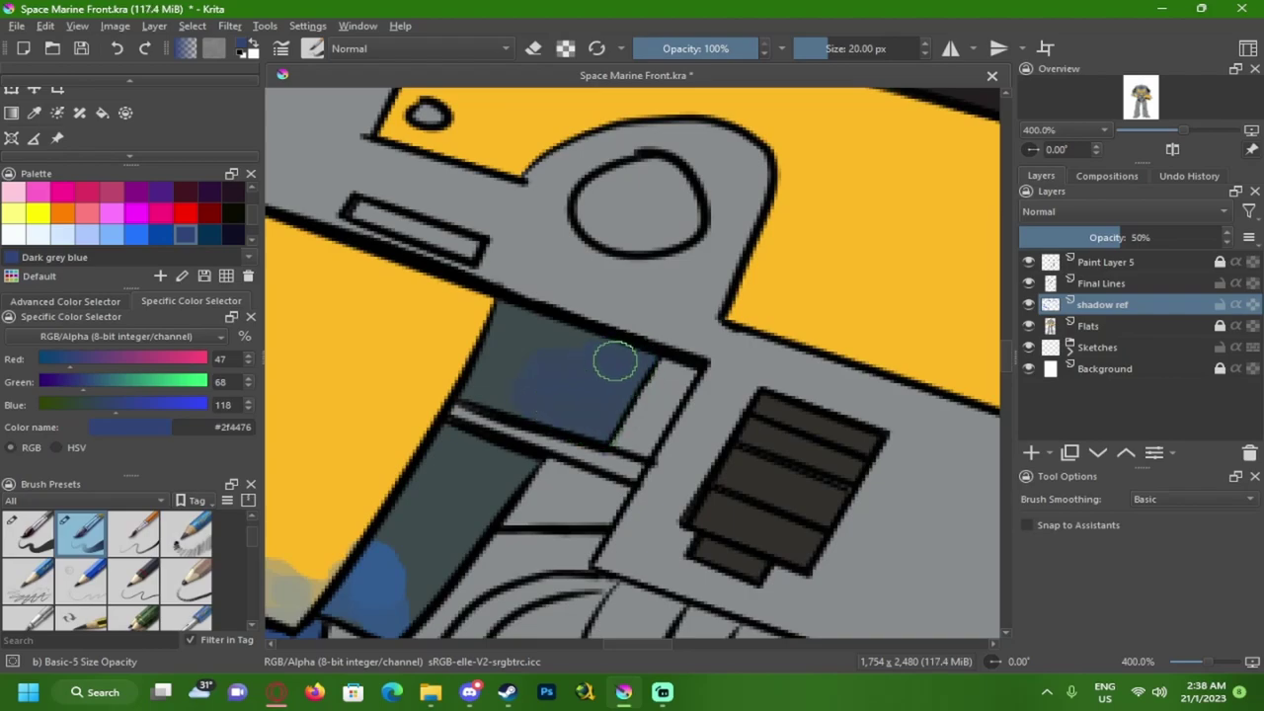
drag(549, 407, 612, 352)
- Shade the lower dark panel in blended blues, with Cobalt blue along its outer edge
mouse_move(572, 438)
mouse_down()
mouse_move(594, 339)
mouse_move(497, 444)
mouse_move(460, 460)
mouse_move(471, 478)
mouse_up()
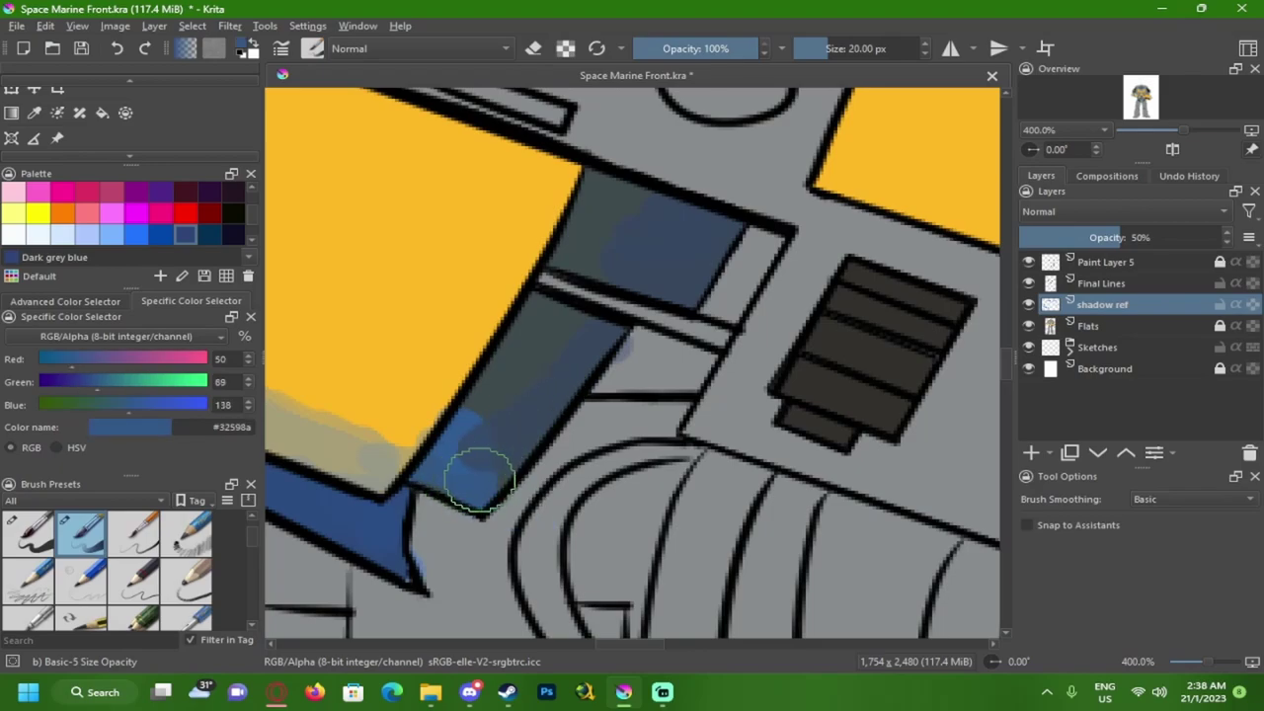
mouse_move(490, 436)
mouse_down()
mouse_move(539, 409)
mouse_move(582, 361)
mouse_up()
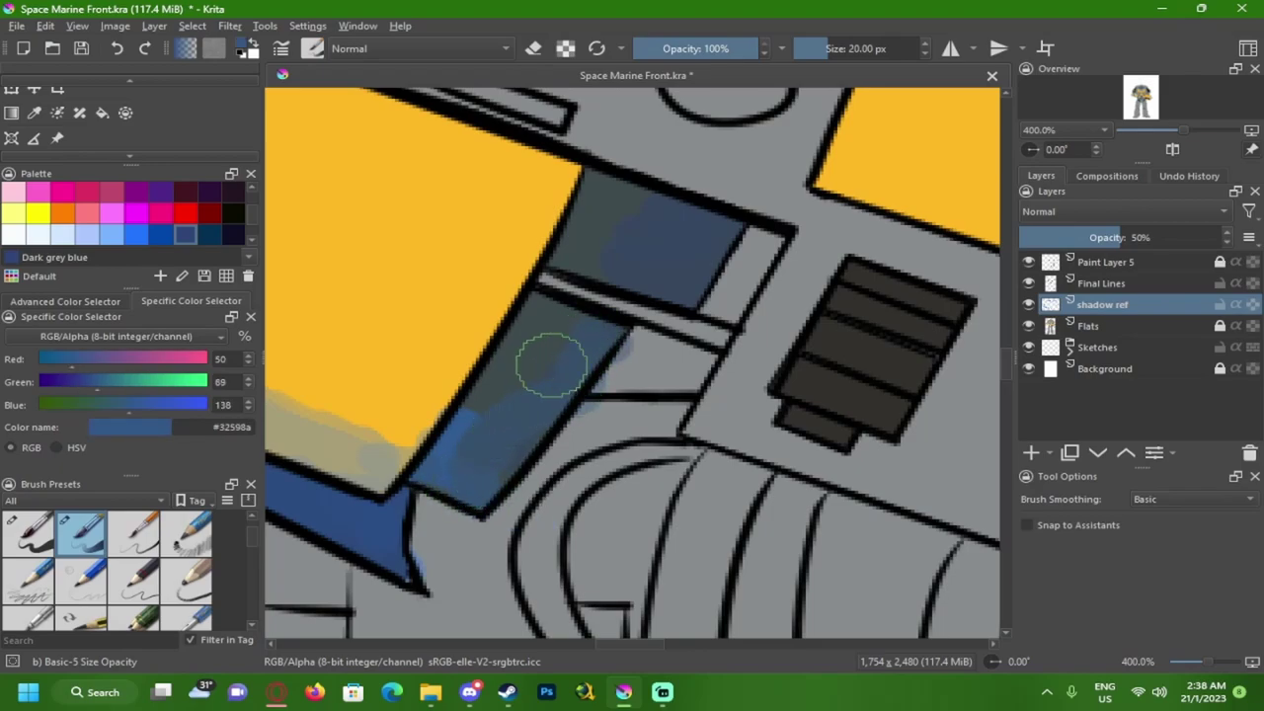
click(158, 235)
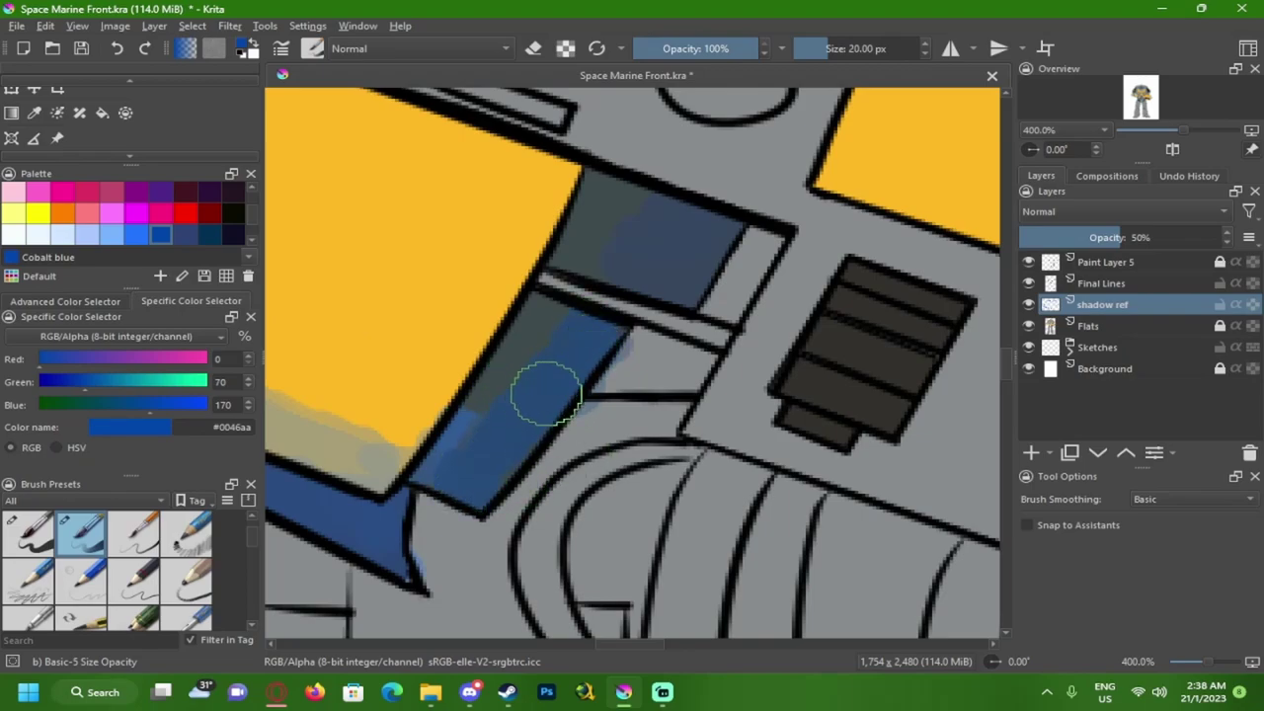
- Erase the blue overspill outside the lower dark panel and touch up the shading along its outer edge
key(e)
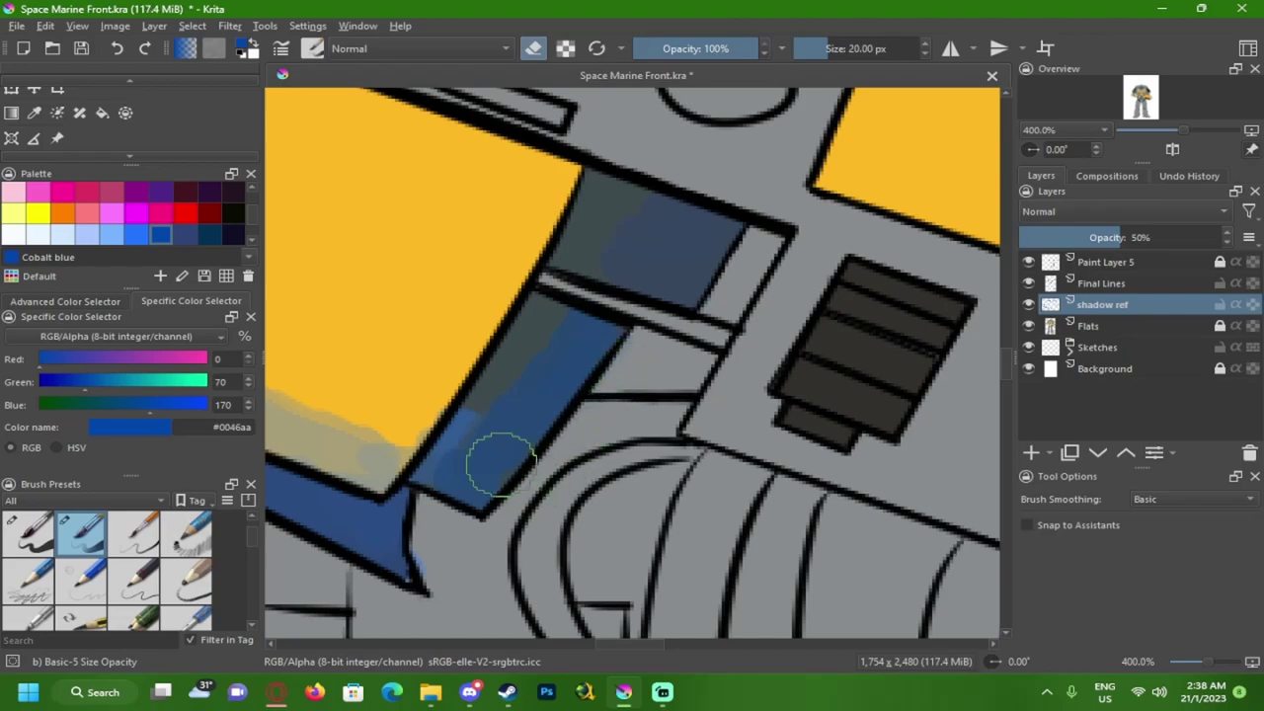
scroll(501, 464, down, 3)
scroll(539, 492, up, 8)
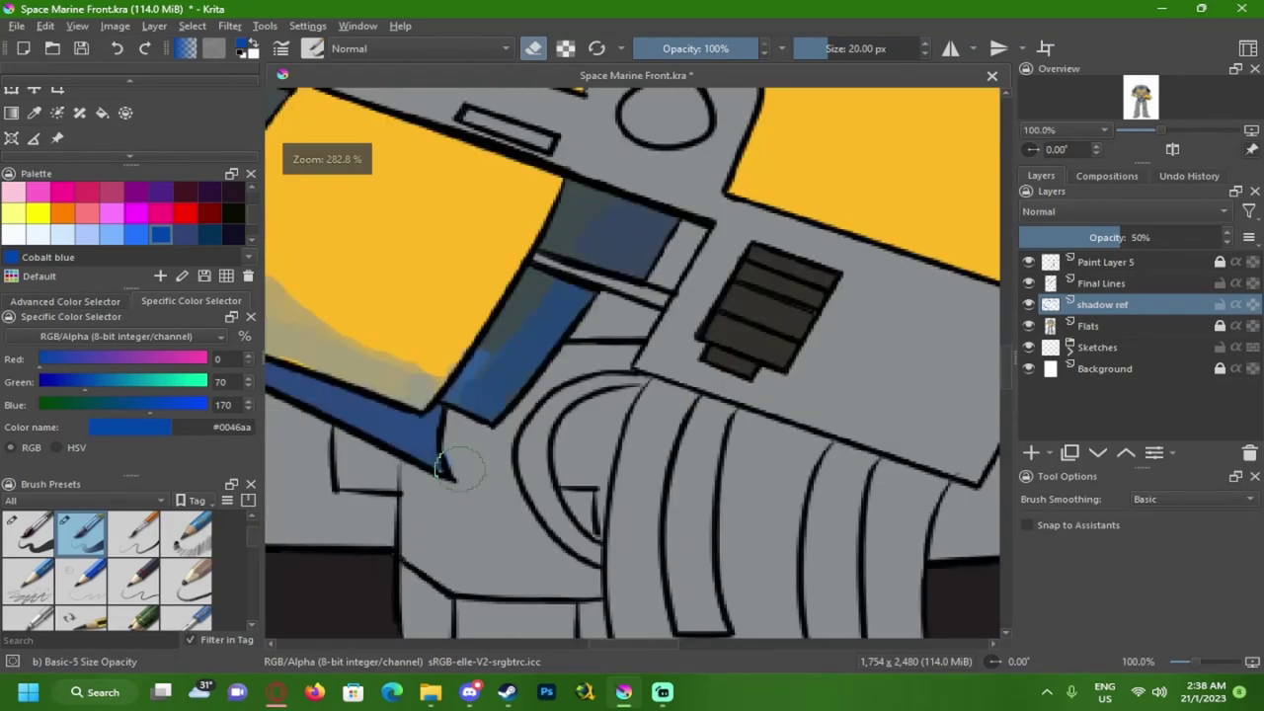
mouse_move(787, 169)
mouse_down()
mouse_move(705, 147)
mouse_move(522, 330)
mouse_move(480, 415)
mouse_move(508, 427)
mouse_move(705, 204)
mouse_move(520, 424)
mouse_move(485, 424)
mouse_move(558, 316)
mouse_move(479, 325)
mouse_move(767, 164)
mouse_up()
key(e)
mouse_move(781, 207)
mouse_down()
mouse_move(828, 175)
mouse_move(736, 270)
mouse_move(579, 484)
mouse_move(586, 429)
mouse_move(617, 435)
mouse_up()
scroll(617, 434, down, 8)
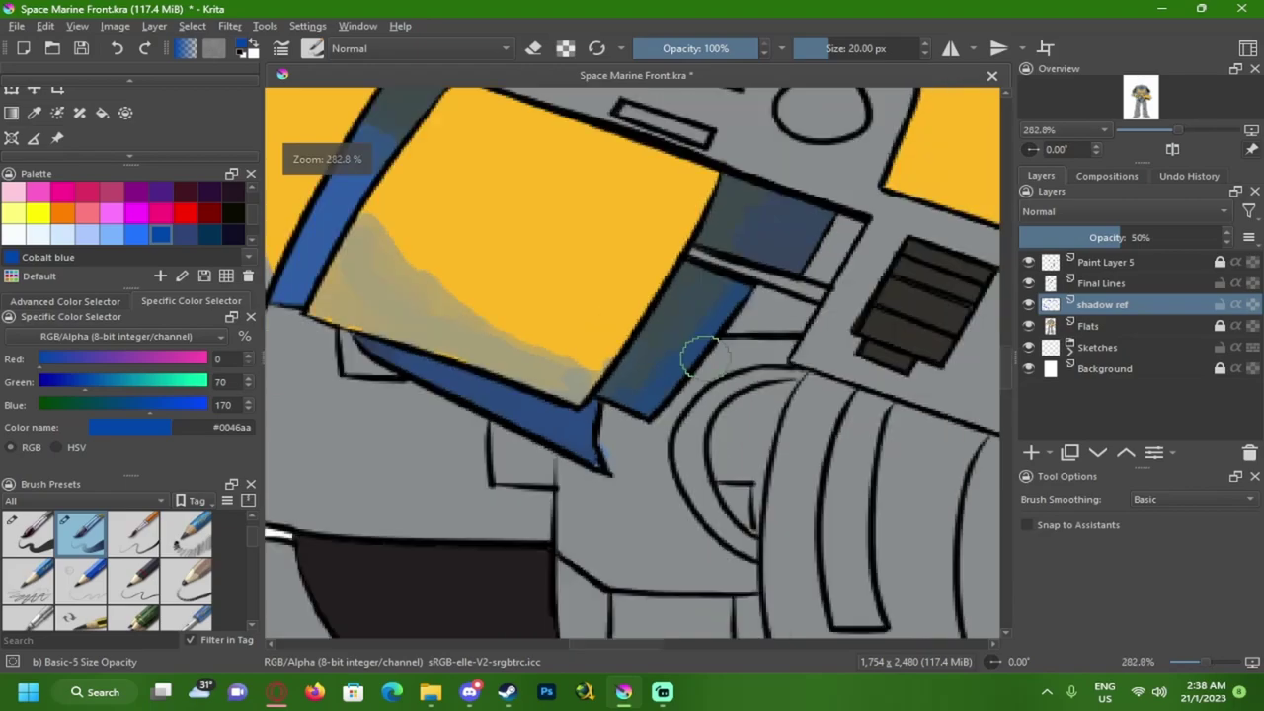
- Paint Cobalt blue shadow over the grey strip between the dark panels, the grey end piece and the small grey area below
scroll(622, 392, down, 1)
scroll(666, 339, up, 6)
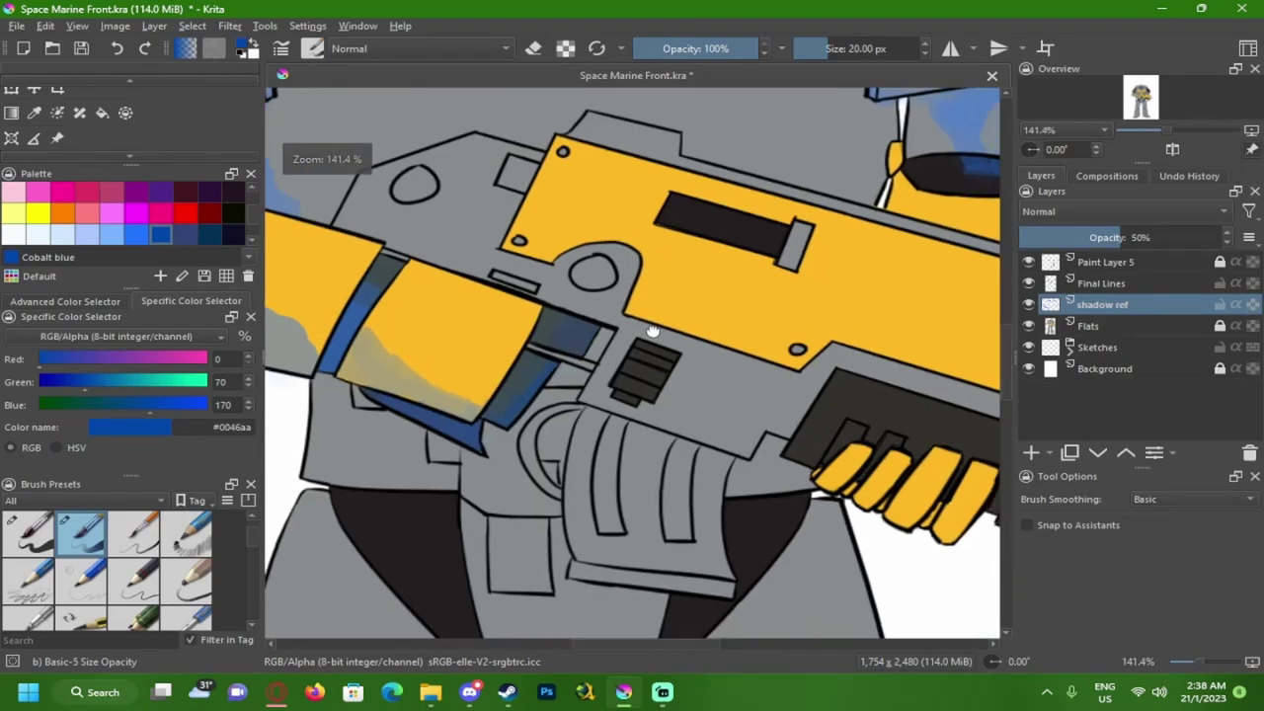
scroll(408, 329, up, 3)
mouse_move(408, 310)
mouse_down()
mouse_move(692, 367)
mouse_move(682, 375)
mouse_up()
key(ctrl+z)
mouse_move(409, 287)
mouse_down()
mouse_move(475, 327)
mouse_move(472, 315)
mouse_move(682, 408)
mouse_move(866, 461)
mouse_up()
scroll(720, 424, down, 1)
drag(785, 395, 675, 383)
mouse_move(655, 242)
mouse_down()
mouse_move(721, 257)
mouse_move(736, 237)
mouse_move(672, 340)
mouse_up()
mouse_move(433, 443)
mouse_down()
mouse_move(573, 339)
mouse_move(612, 367)
mouse_move(711, 372)
mouse_up()
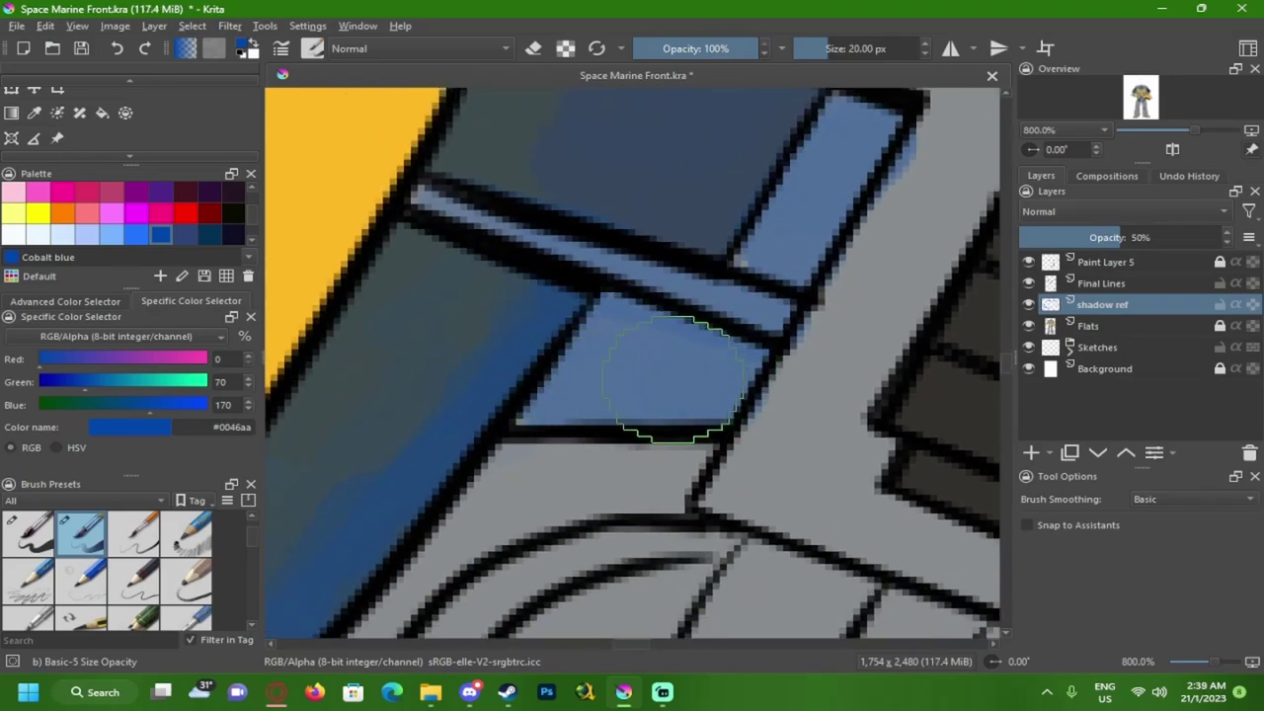
- Examine the shading around the forearm, the gun's magazine and the waist armour
scroll(632, 394, down, 5)
scroll(574, 362, down, 3)
scroll(558, 435, up, 3)
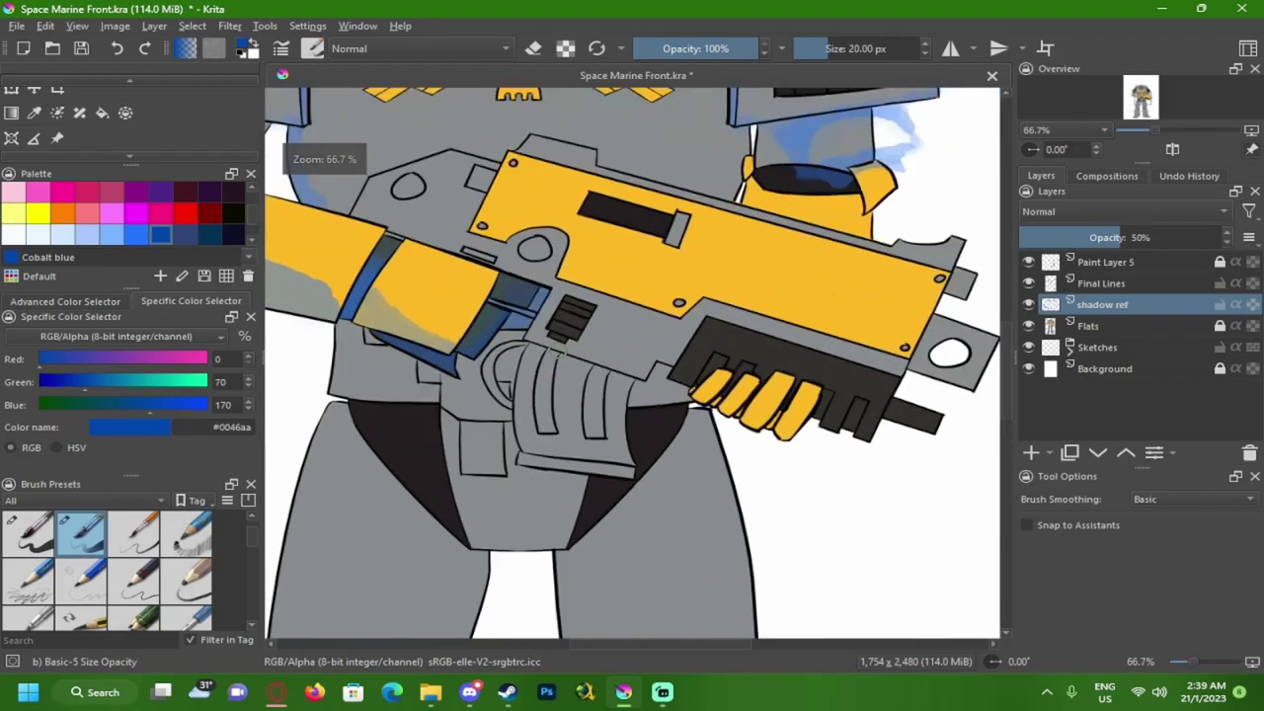
scroll(498, 354, up, 1)
drag(495, 353, 577, 375)
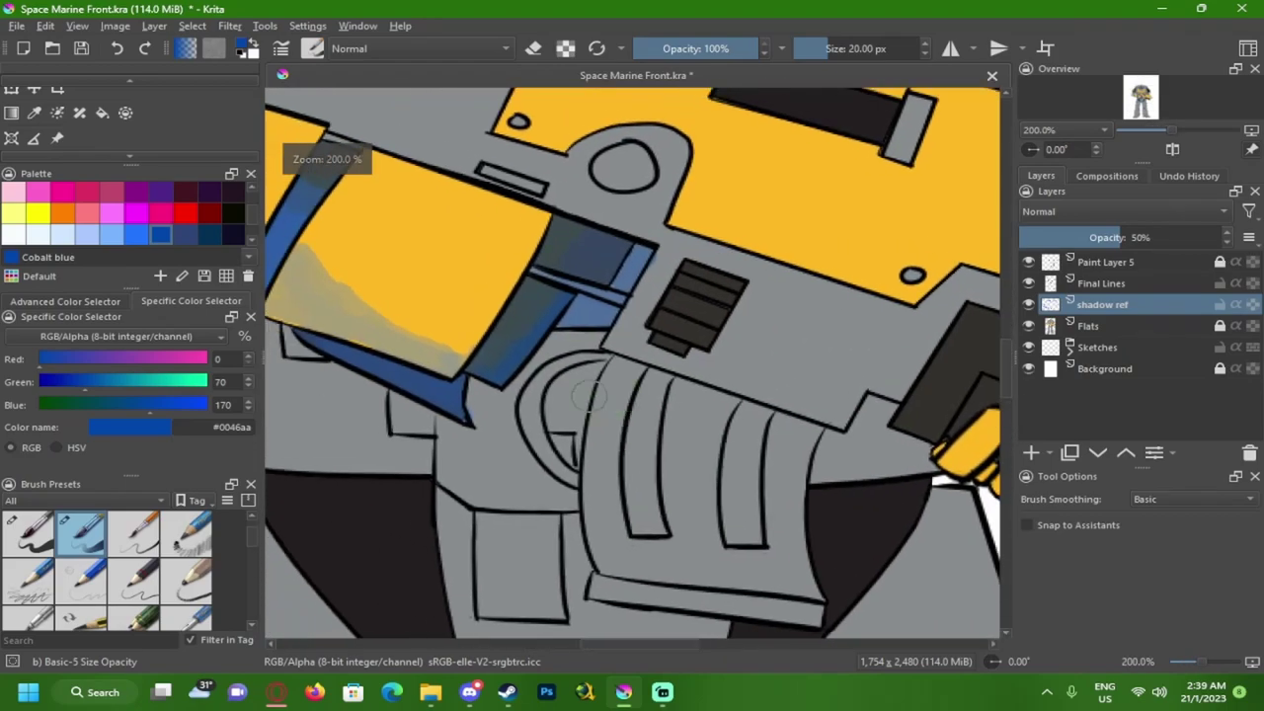
scroll(548, 383, up, 1)
scroll(552, 388, down, 2)
scroll(550, 390, down, 2)
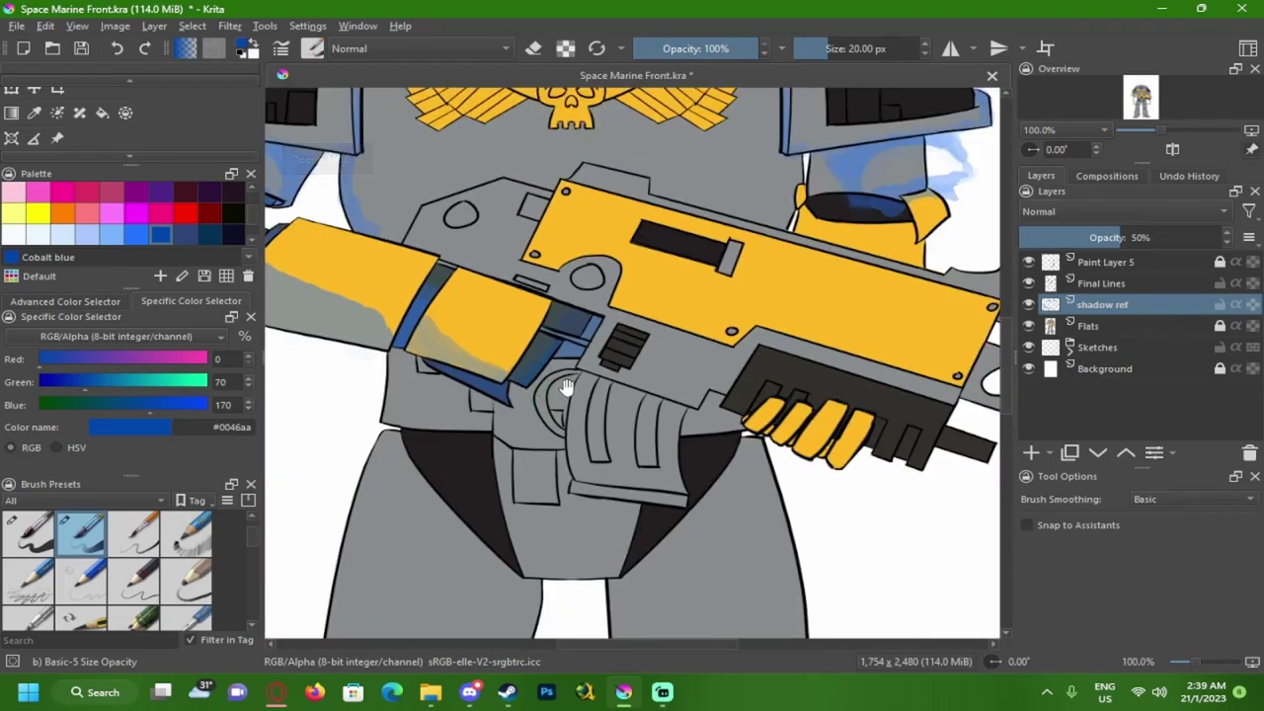
scroll(558, 385, up, 4)
scroll(612, 278, down, 3)
scroll(415, 375, up, 2)
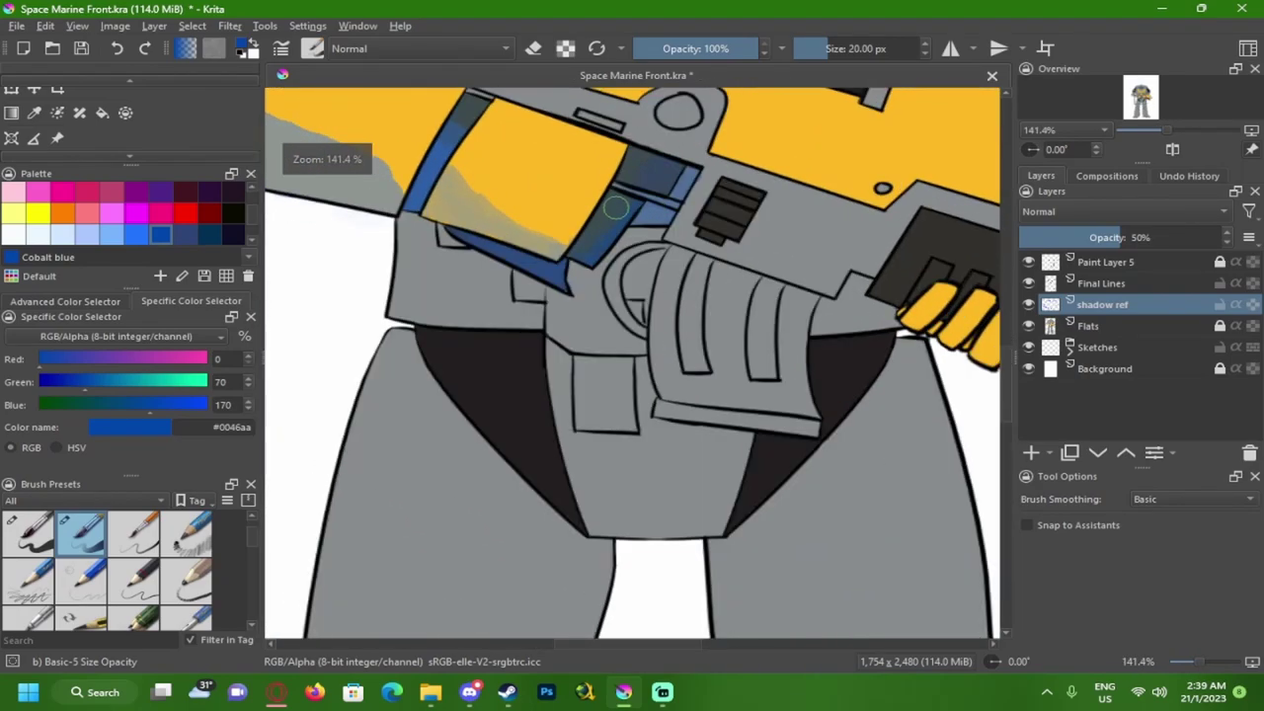
scroll(465, 336, up, 1)
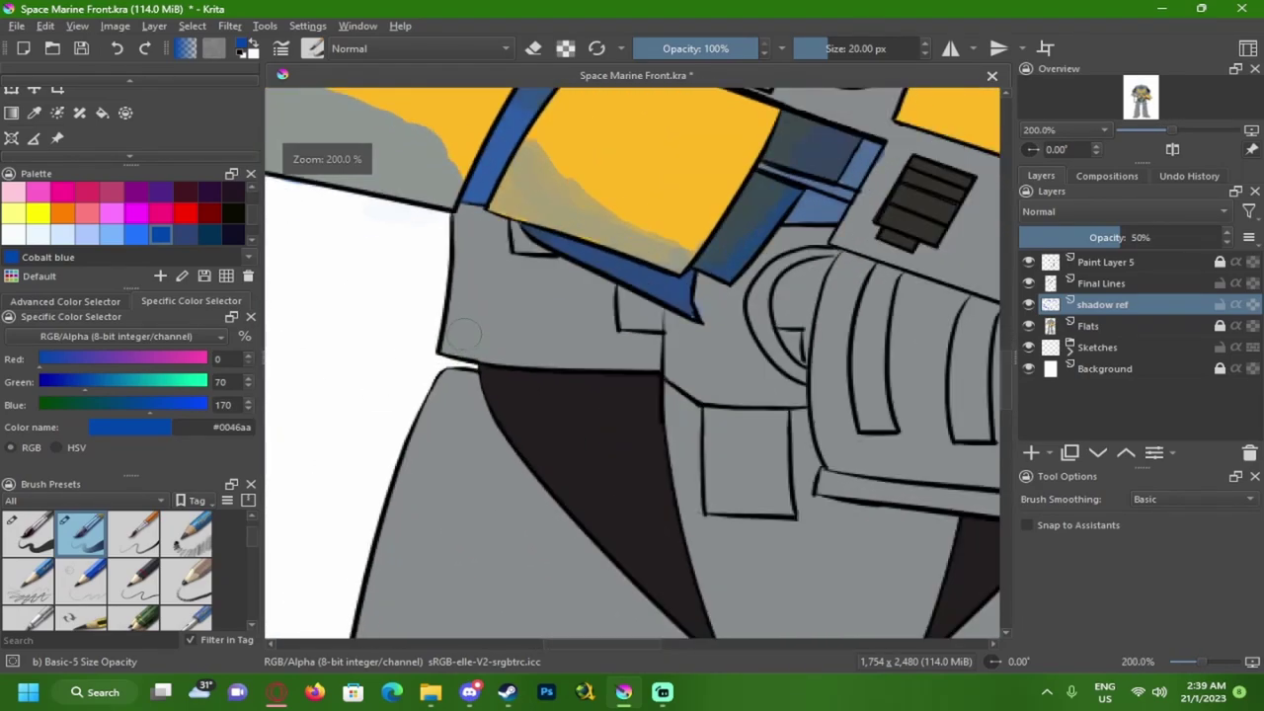
- Fill the grey waist armour areas on both sides of the gun's magazine with Cobalt blue, leaving the square belt plate unfilled
key(f)
click(528, 247)
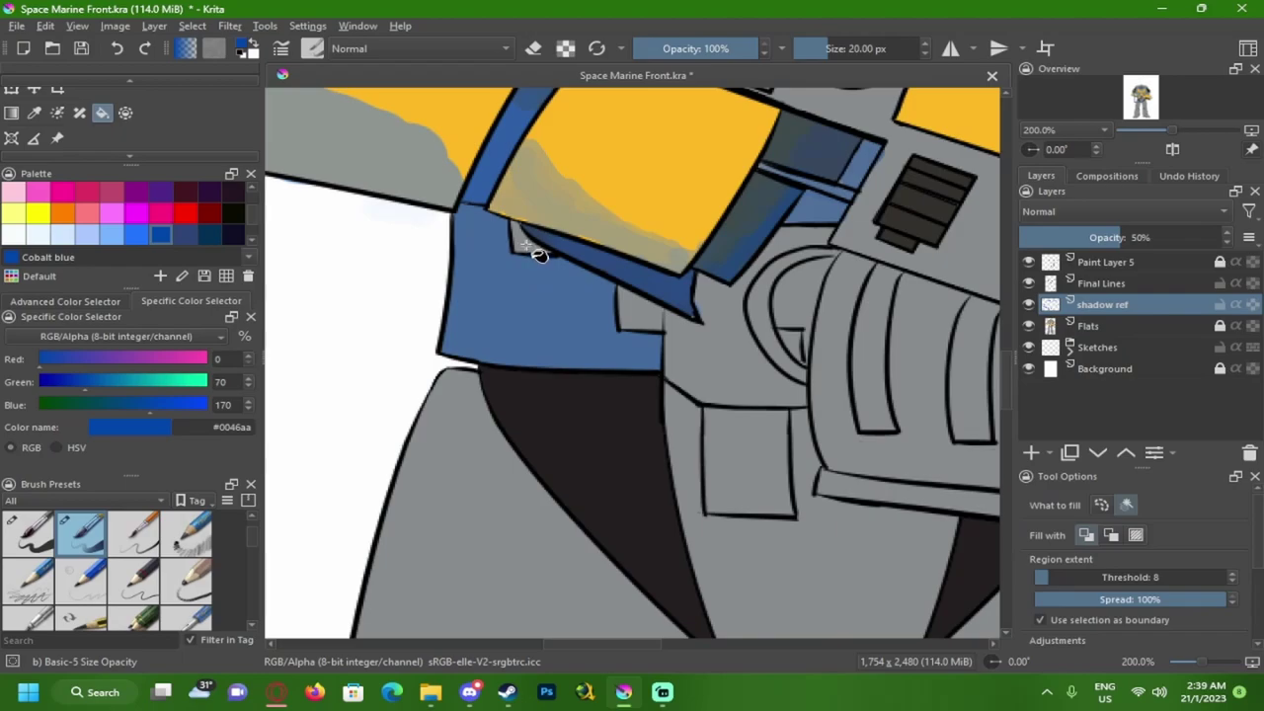
click(647, 321)
click(782, 316)
click(788, 334)
click(753, 464)
key(ctrl+z)
scroll(739, 414, right, 5)
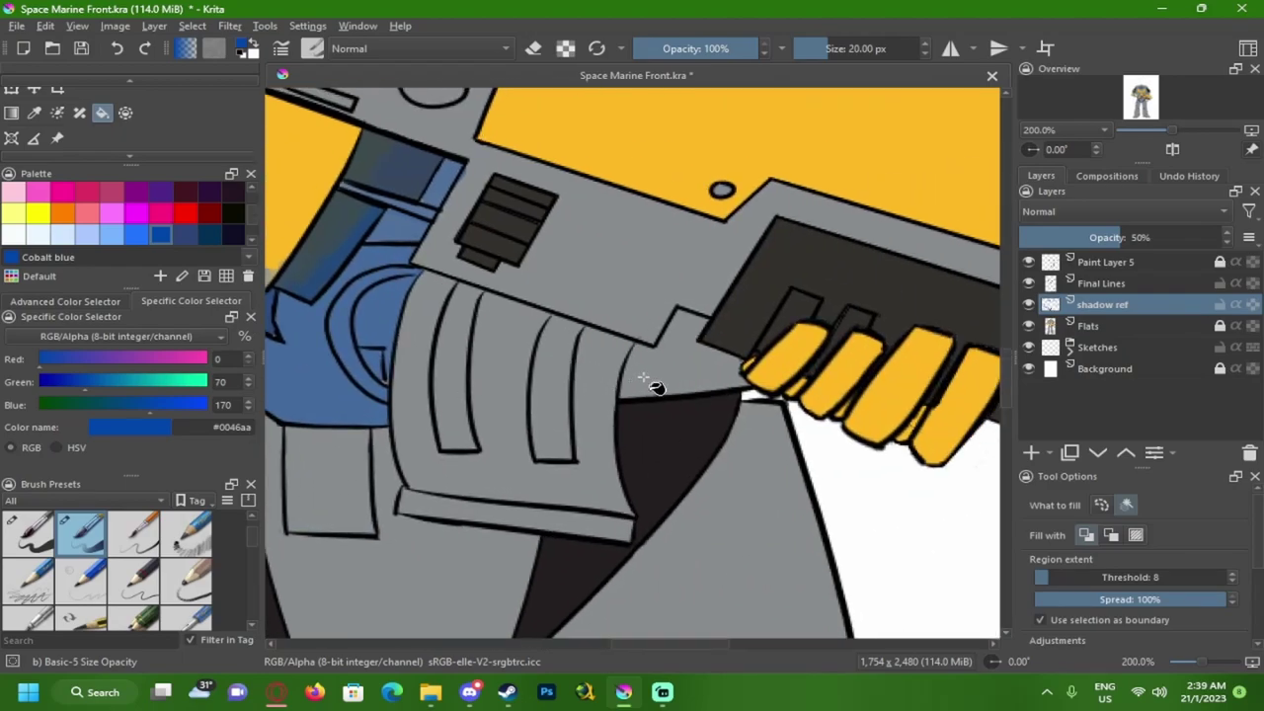
scroll(653, 388, down, 3)
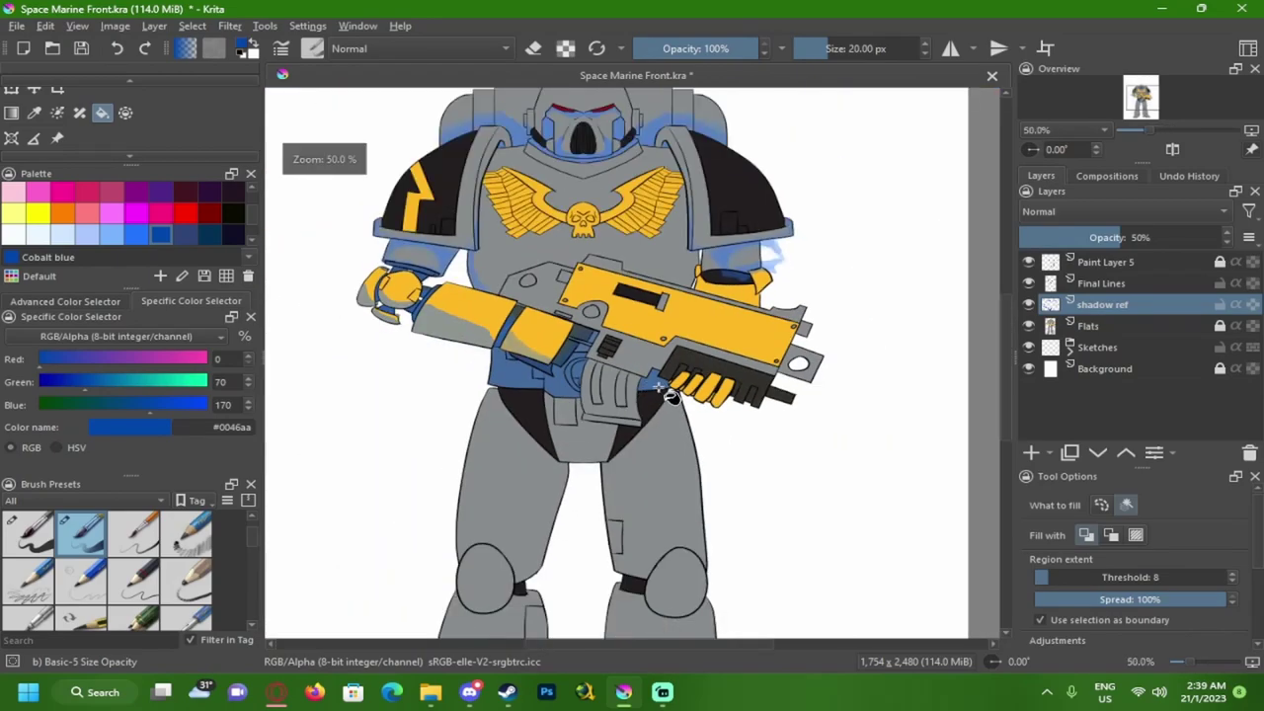
- Paint Cobalt blue shadow on the grey gun body around the lower edge of the dark vent
scroll(664, 391, up, 1)
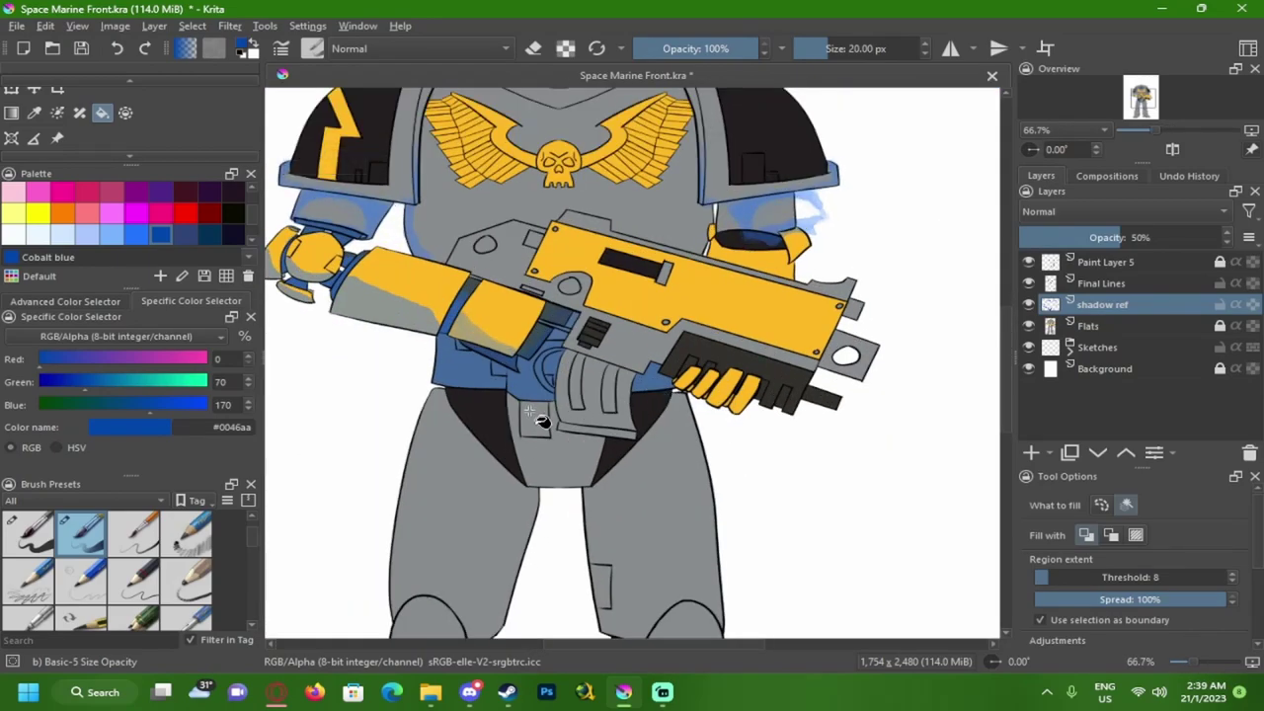
scroll(545, 420, up, 3)
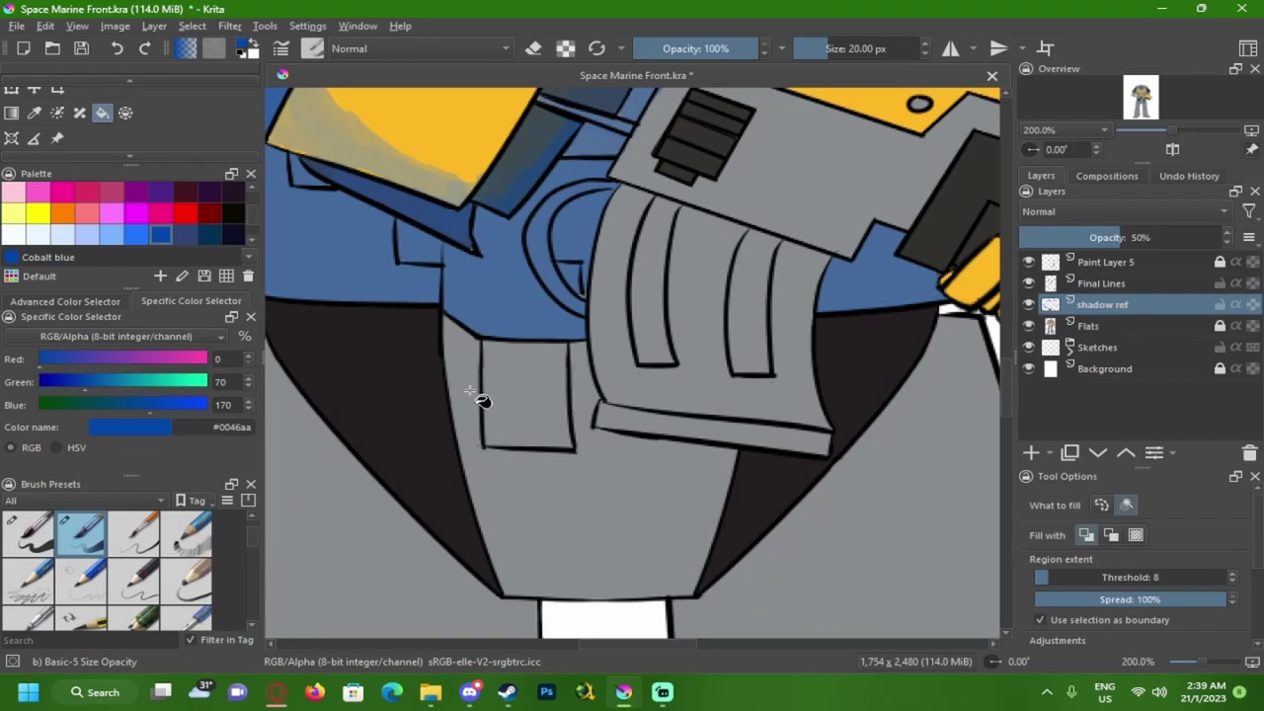
drag(580, 395, 458, 375)
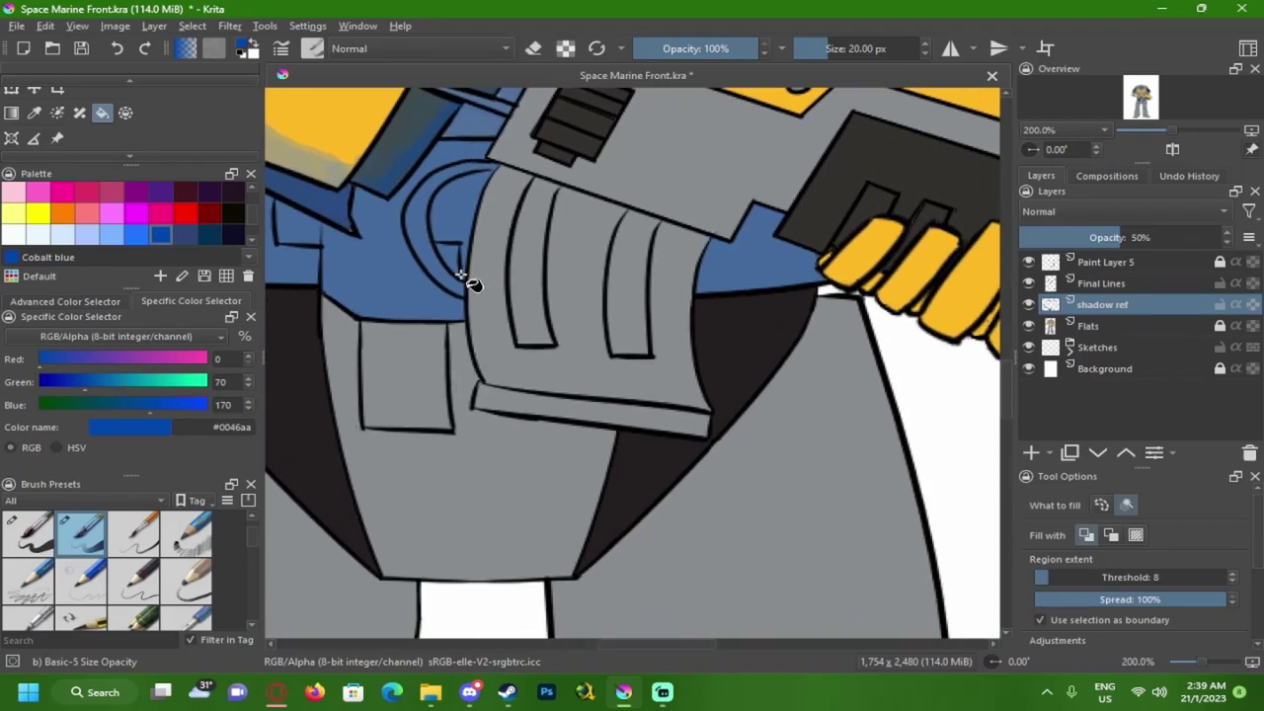
drag(477, 270, 427, 466)
drag(399, 324, 439, 217)
scroll(452, 234, up, 2)
key(e)
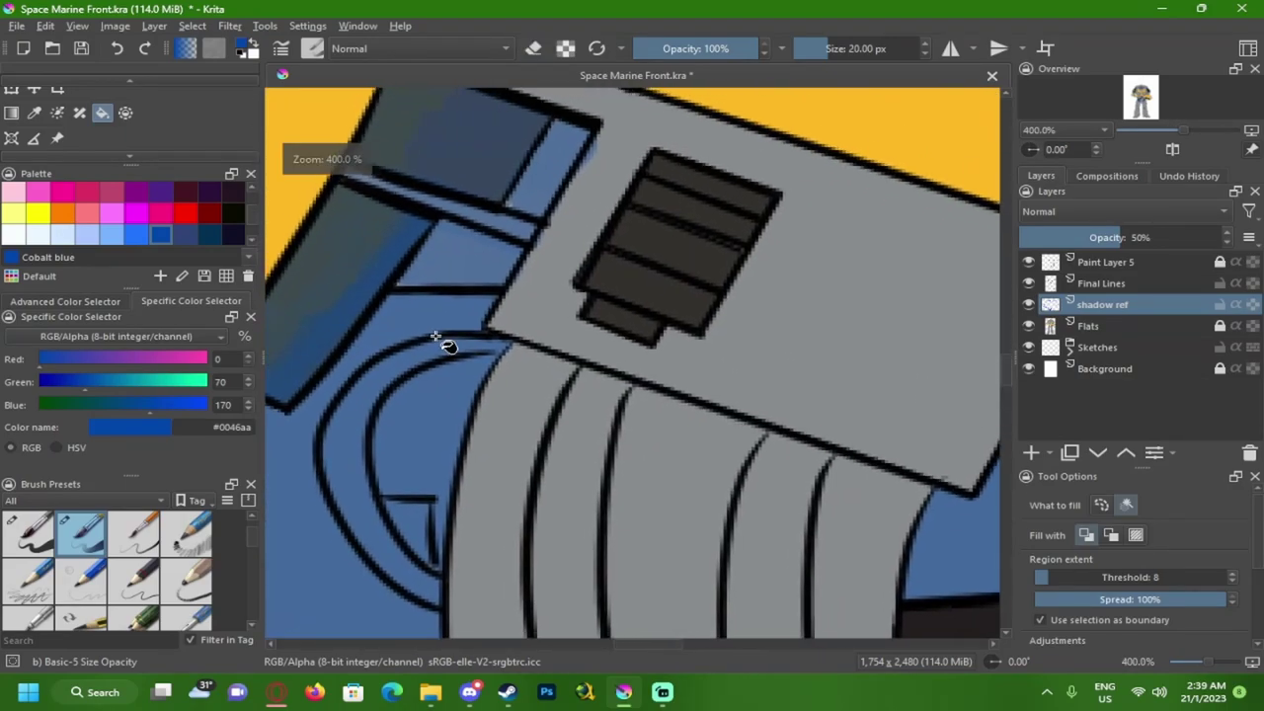
key(b)
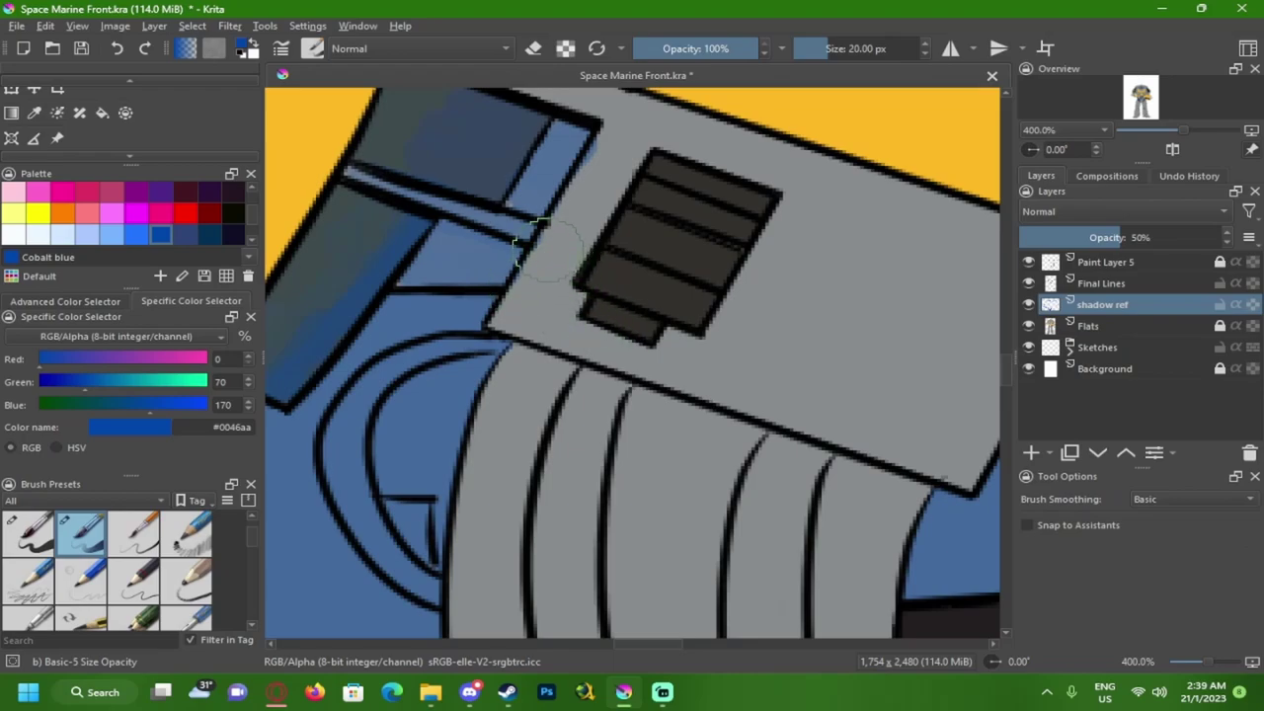
key(ctrl+z)
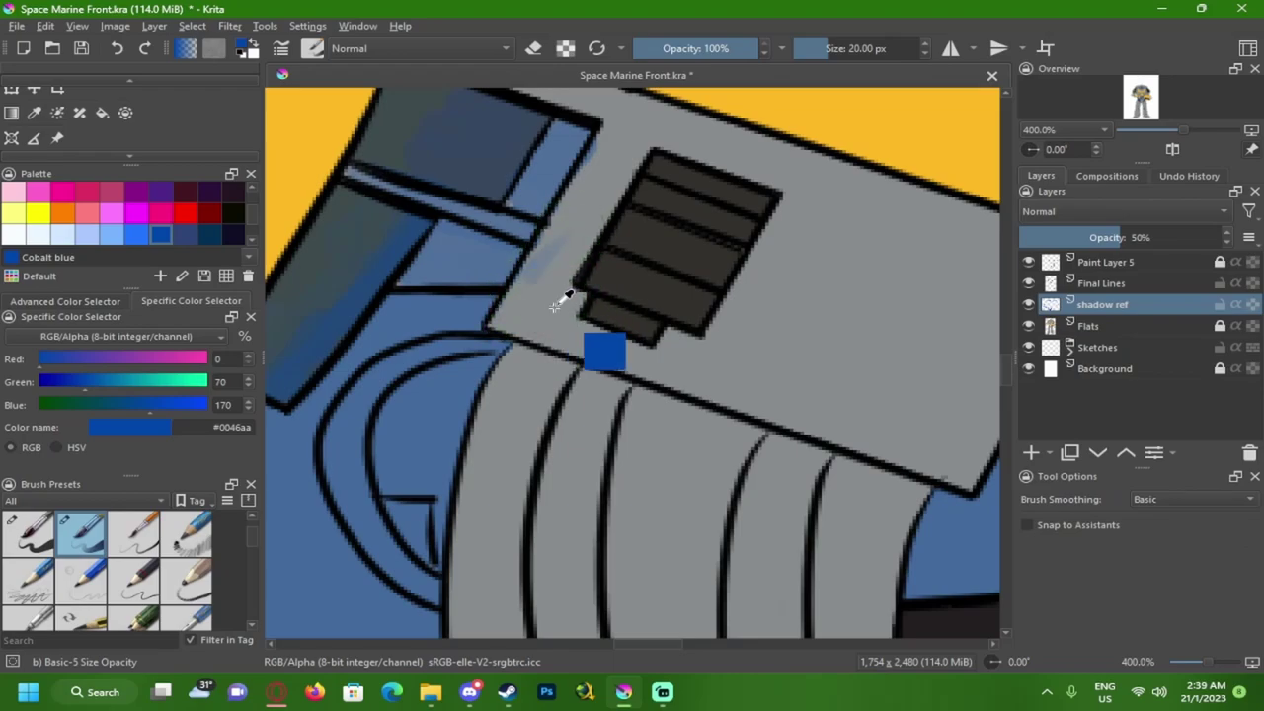
mouse_move(587, 325)
mouse_down()
mouse_move(652, 354)
mouse_move(667, 336)
mouse_up()
drag(590, 350, 533, 325)
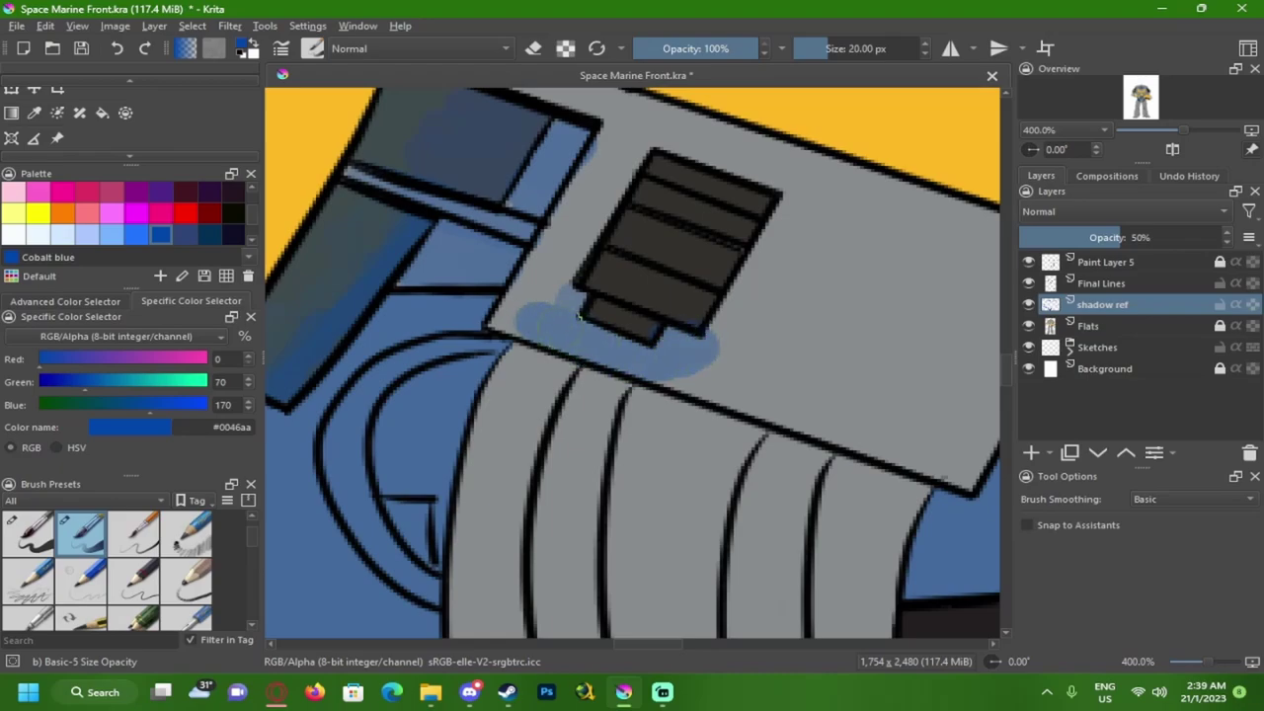
- Brush Cobalt blue shadow onto the magazine's upper corner and fill its two curved slots, leaving the rest of the magazine unfilled
scroll(628, 390, down, 3)
mouse_move(509, 232)
mouse_down()
mouse_move(539, 210)
mouse_move(548, 229)
mouse_move(499, 312)
mouse_up()
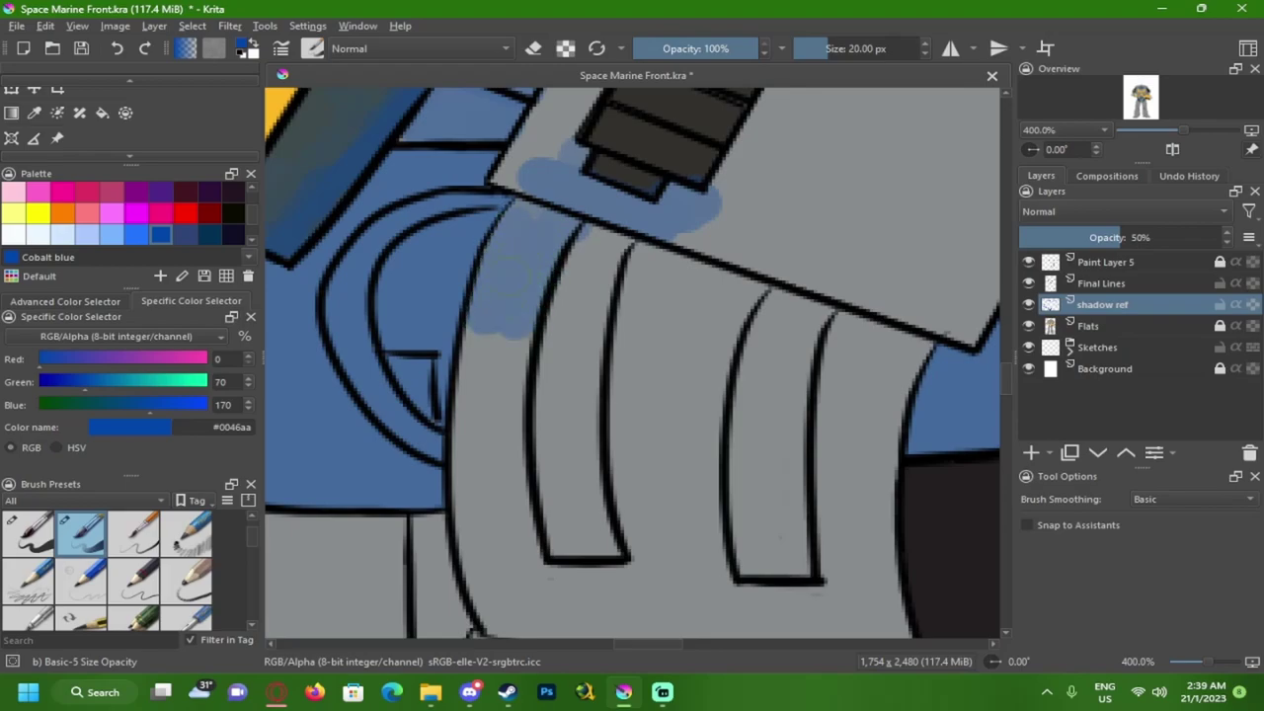
mouse_move(577, 265)
mouse_down()
mouse_move(620, 254)
mouse_move(566, 333)
mouse_move(567, 458)
mouse_up()
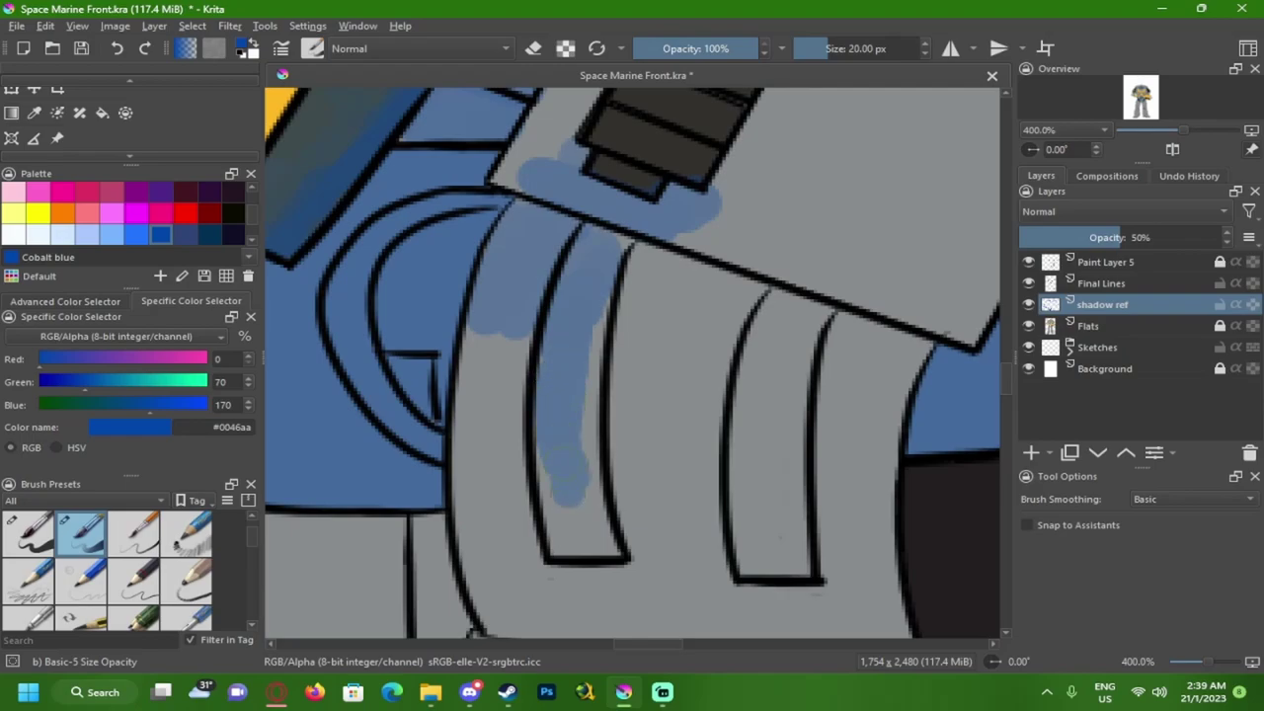
drag(573, 521, 564, 538)
click(514, 297)
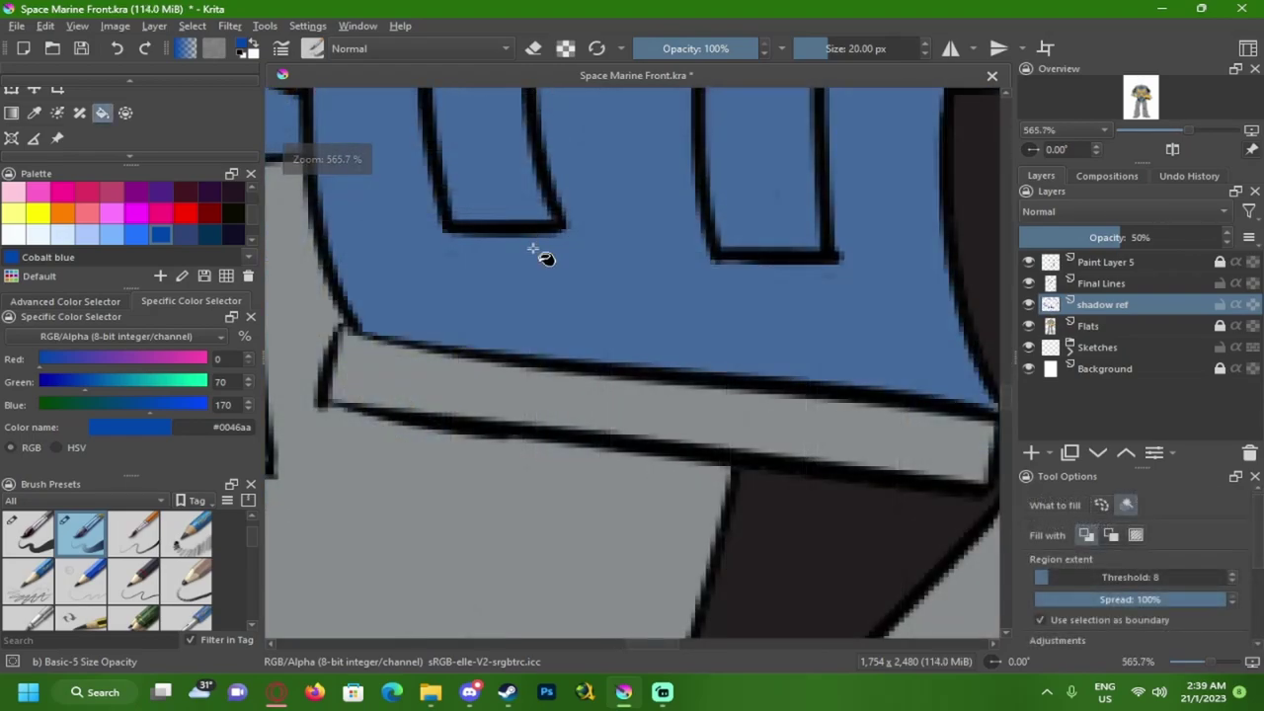
key(ctrl+z)
key(b)
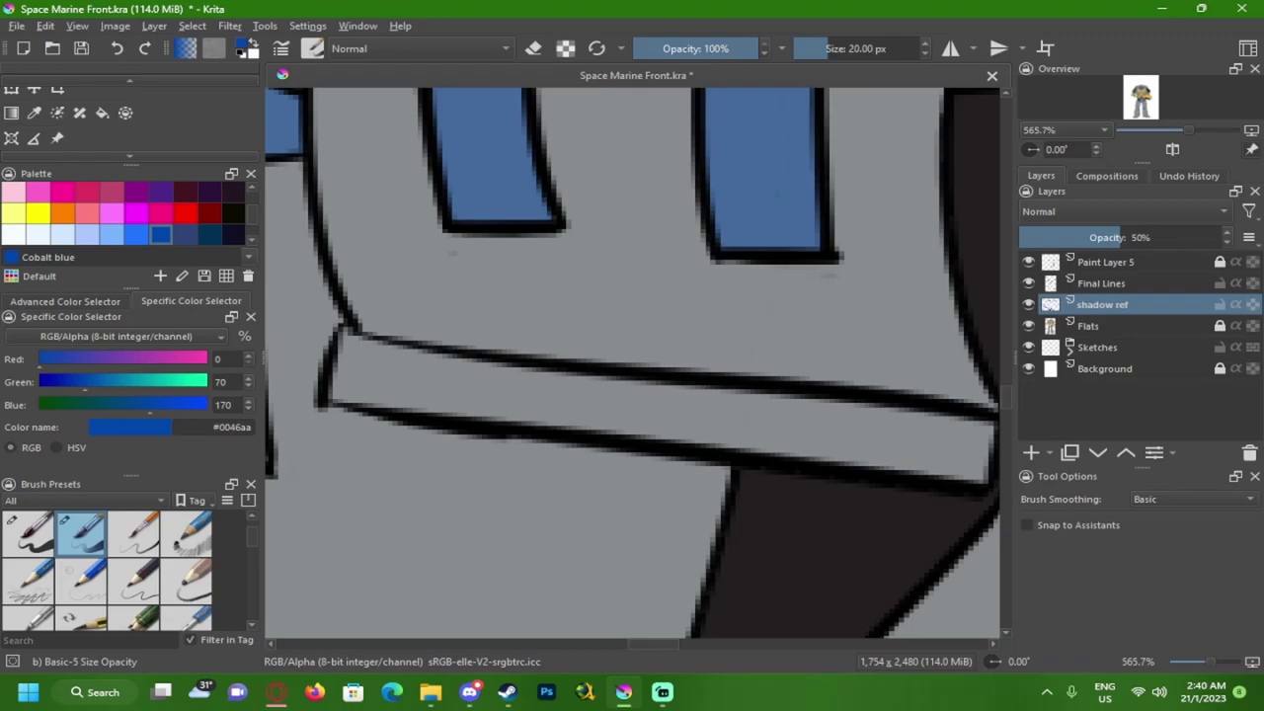
- Paint Cobalt blue shadow along the lower half of the magazine's base strip and erase the overspill beneath it
key(e)
mouse_move(413, 335)
mouse_down()
mouse_move(435, 251)
mouse_move(450, 243)
mouse_up()
mouse_move(383, 304)
mouse_down()
mouse_move(401, 296)
mouse_move(395, 280)
mouse_move(468, 313)
mouse_move(751, 347)
mouse_up()
key(ctrl+z)
drag(728, 346, 556, 307)
mouse_move(538, 300)
mouse_down()
mouse_move(844, 343)
mouse_move(819, 367)
mouse_move(722, 361)
mouse_move(790, 375)
mouse_move(421, 341)
mouse_move(632, 383)
mouse_up()
key(e)
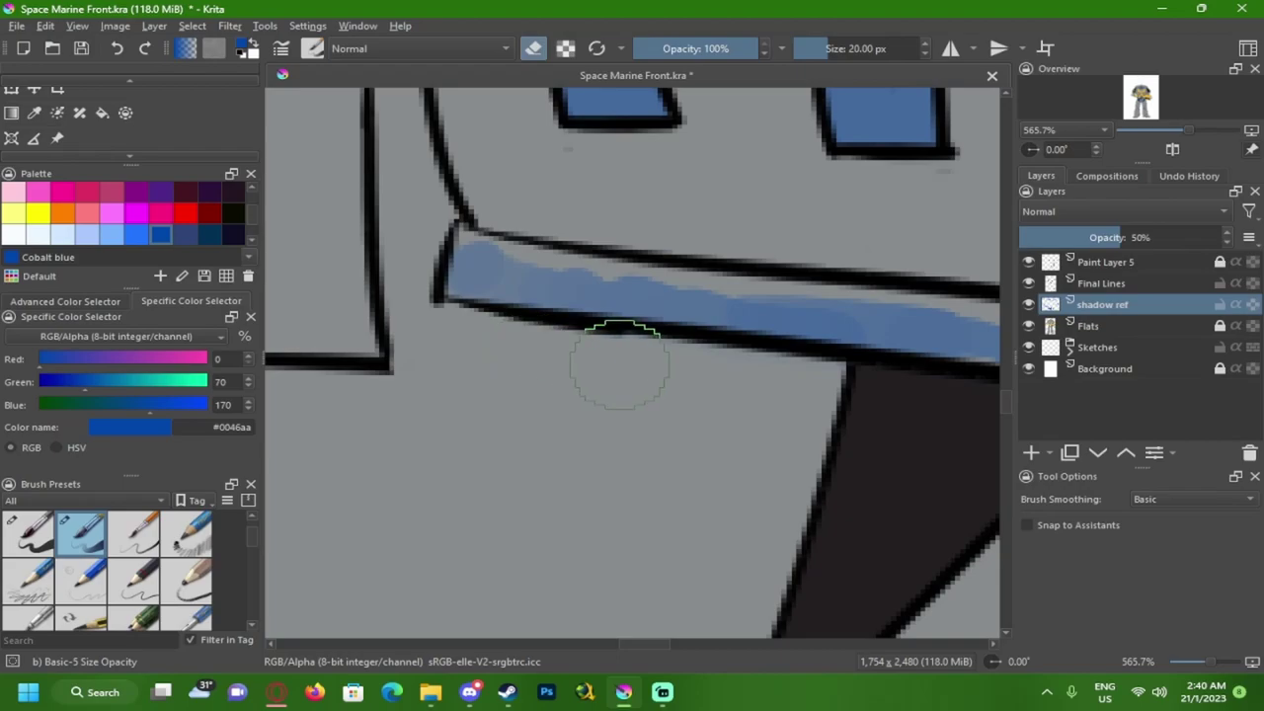
scroll(606, 361, down, 4)
scroll(606, 361, down, 1)
scroll(612, 425, up, 1)
scroll(611, 425, down, 1)
drag(612, 425, 588, 478)
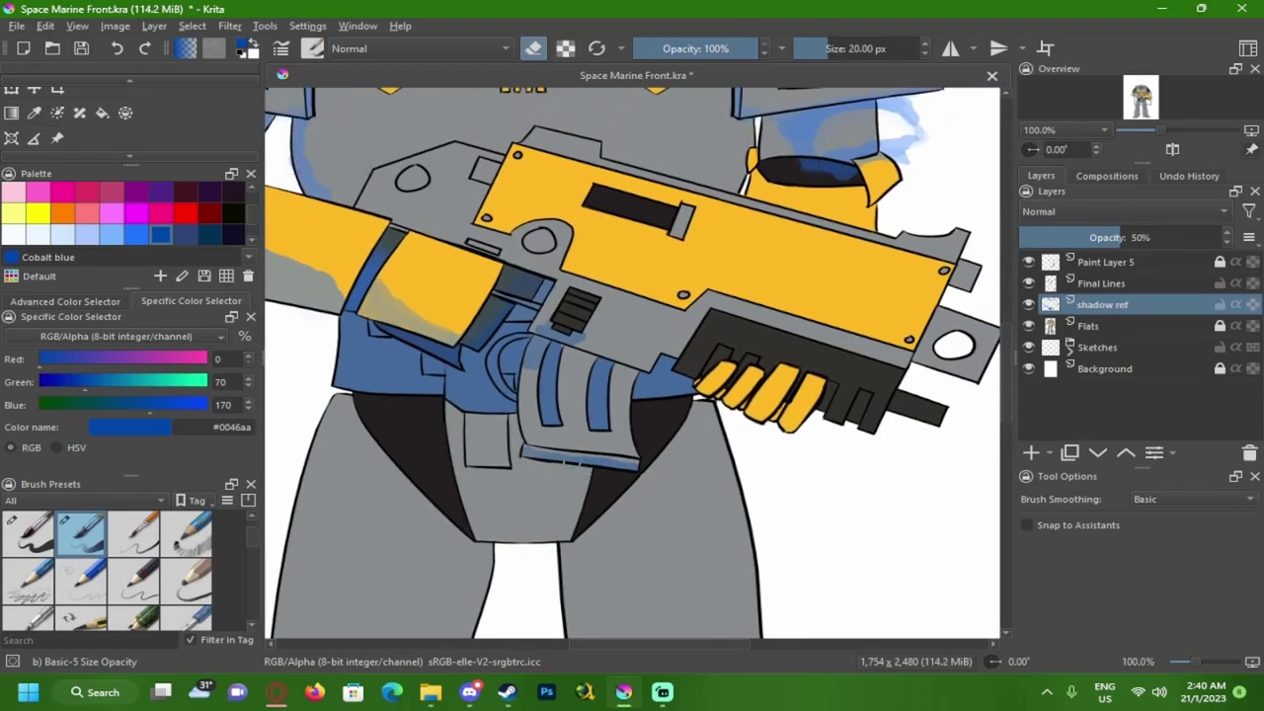
- Paint a band of Primary Blue shadow across the magazine's top edge, just under the gun body
scroll(563, 462, up, 1)
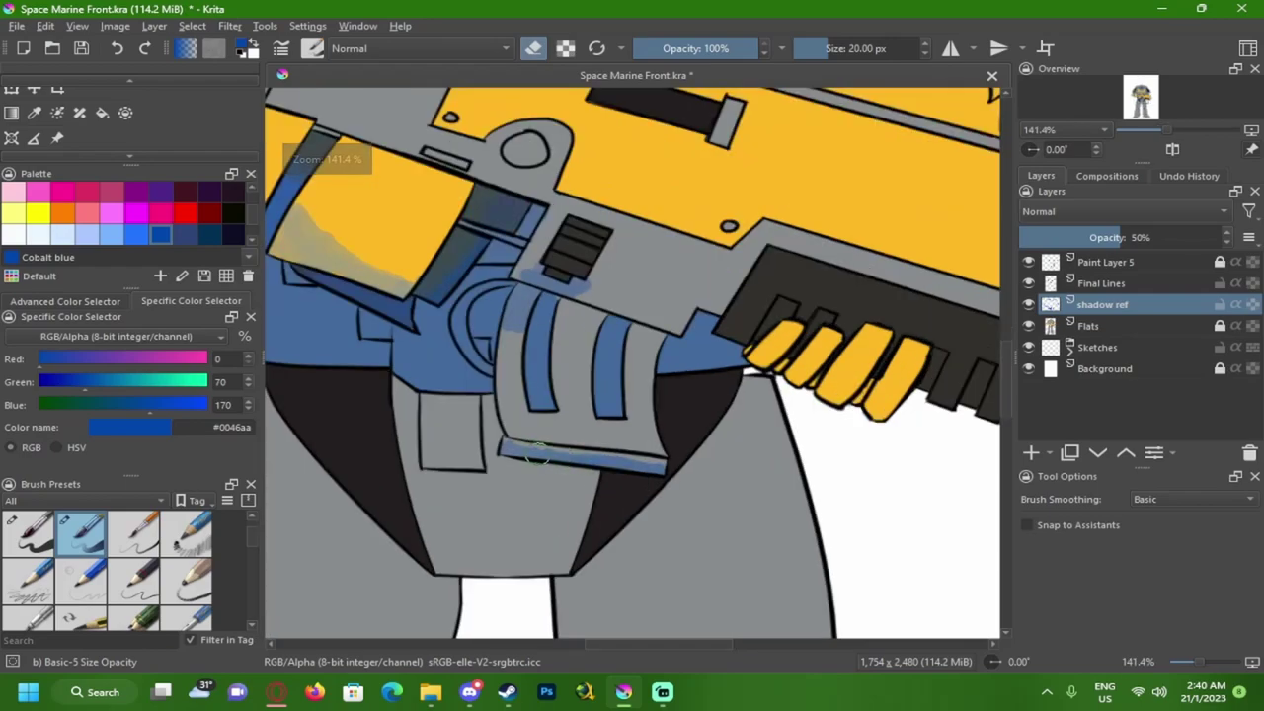
scroll(539, 452, up, 1)
scroll(545, 306, up, 4)
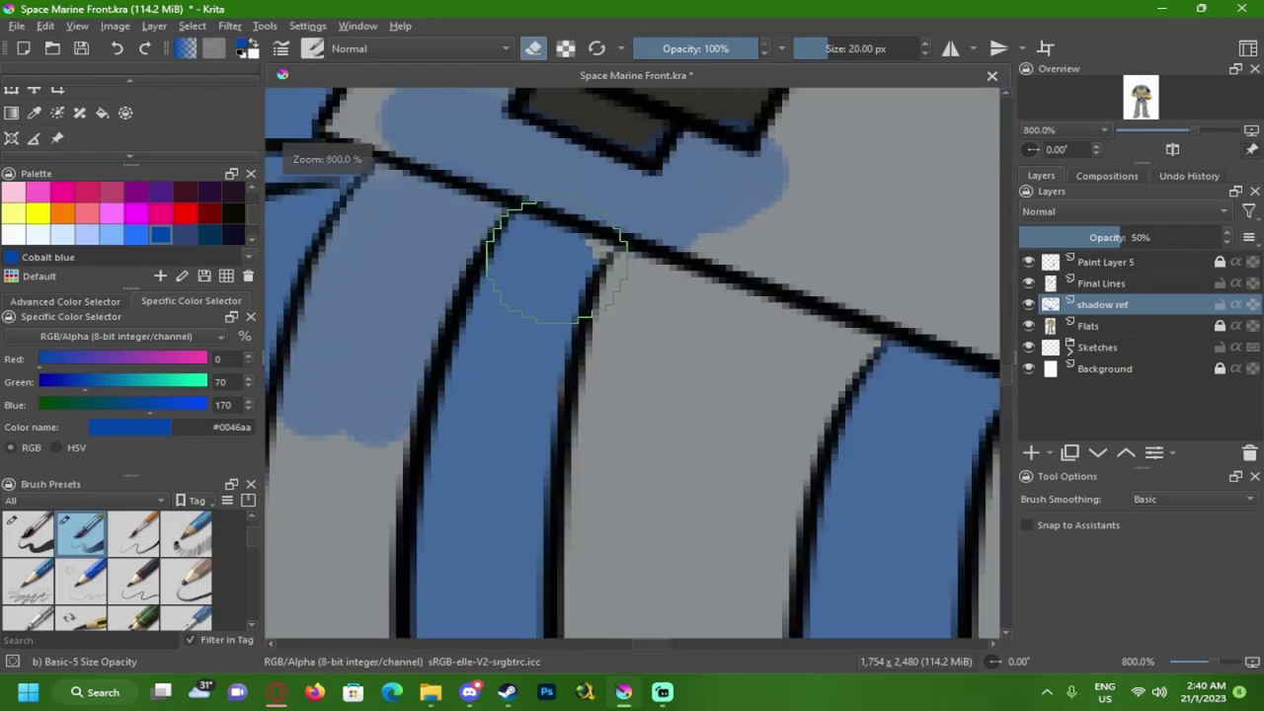
ctrl+click(624, 241)
key(e)
mouse_move(570, 255)
mouse_down()
mouse_move(564, 279)
mouse_move(581, 269)
mouse_move(1092, 461)
mouse_up()
scroll(186, 225, down, 3)
click(159, 196)
click(136, 198)
drag(1092, 462, 651, 285)
mouse_move(681, 275)
mouse_down()
mouse_move(638, 262)
mouse_move(693, 295)
mouse_move(724, 284)
mouse_move(692, 312)
mouse_up()
key(ctrl+z)
drag(632, 268, 788, 323)
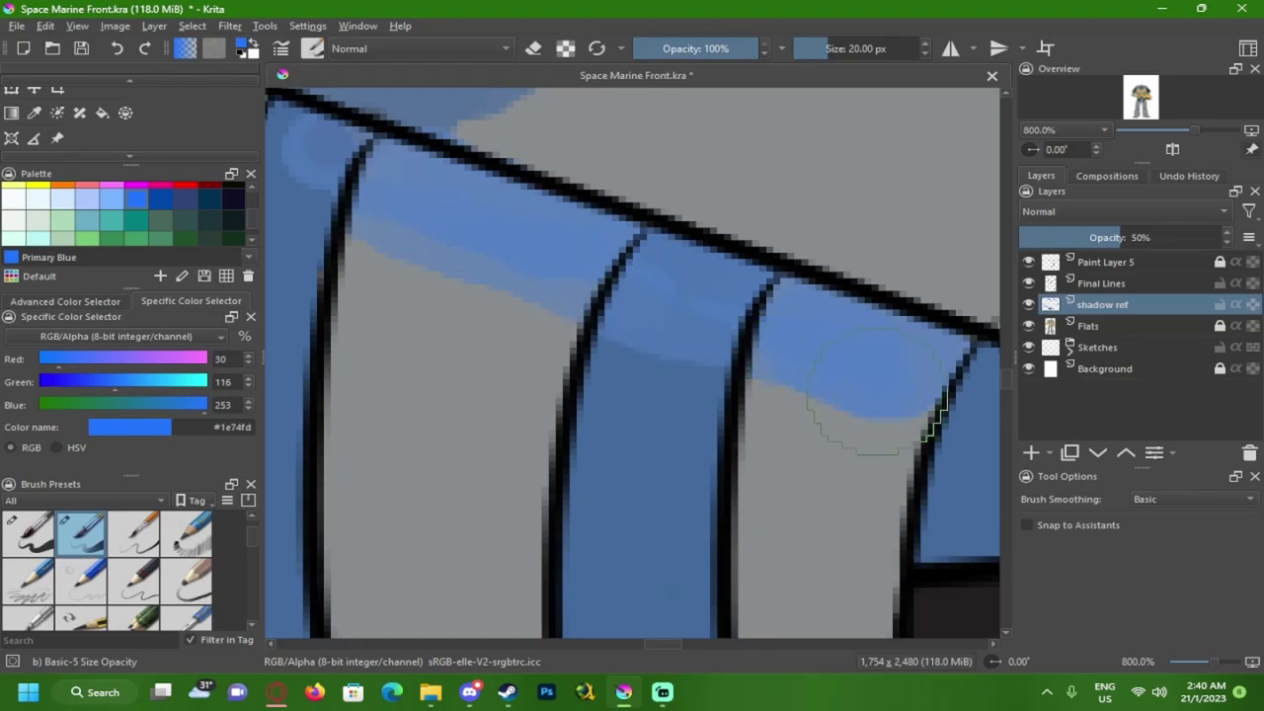
- Touch up the shadow around the magazine's upper corner with Primary Blue and the eraser
scroll(854, 370, down, 5)
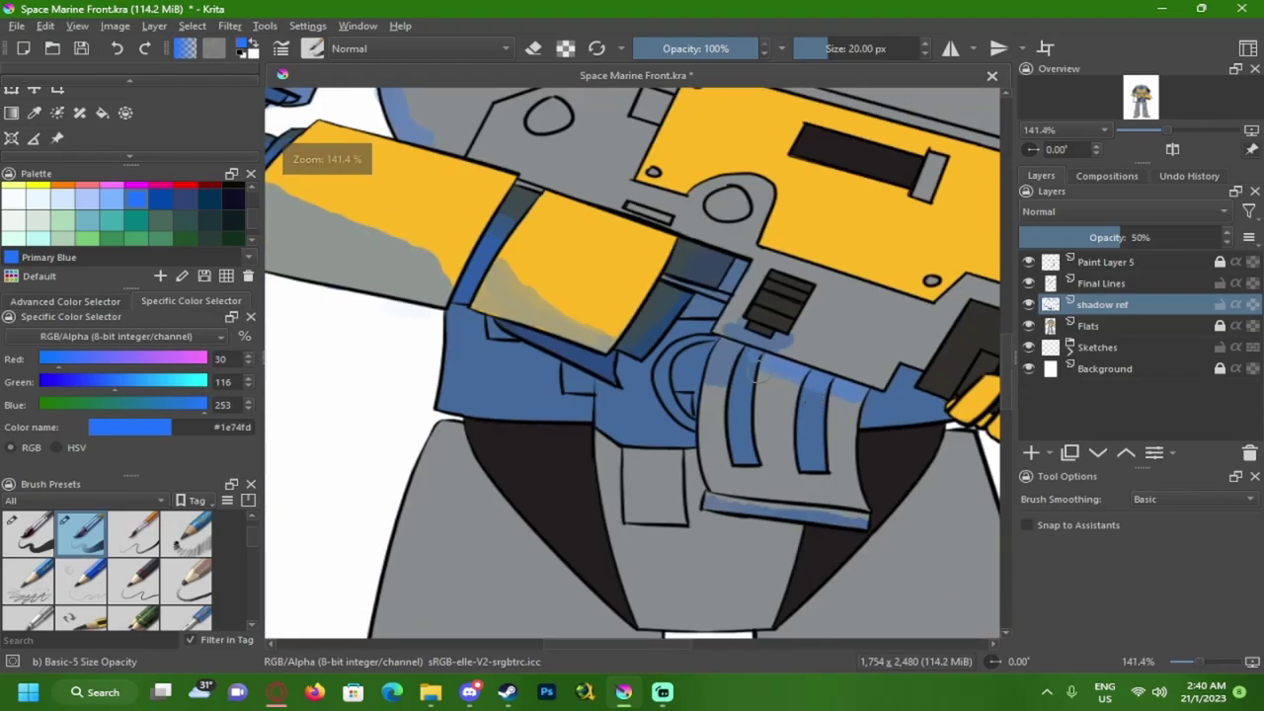
scroll(763, 370, up, 2)
scroll(761, 371, up, 3)
drag(355, 304, 395, 250)
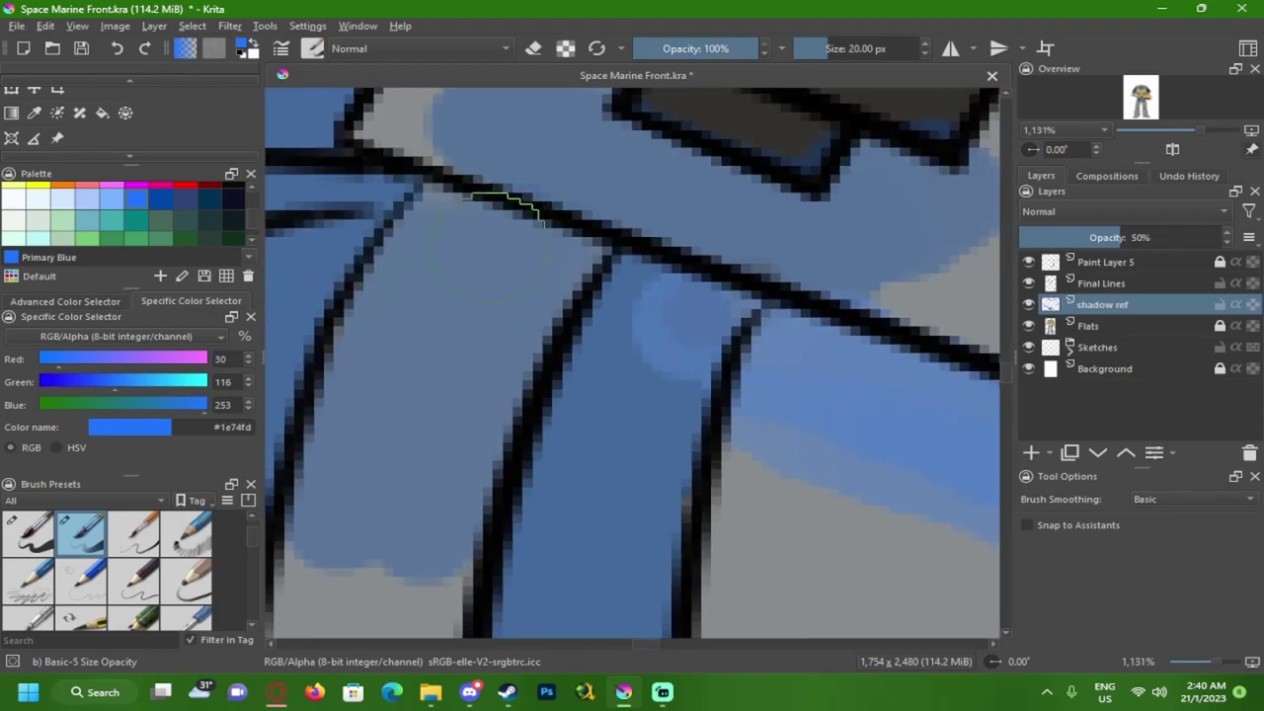
drag(472, 244, 717, 357)
scroll(456, 235, down, 2)
drag(456, 235, 389, 351)
key(e)
mouse_move(657, 351)
mouse_down()
mouse_move(592, 299)
mouse_move(607, 336)
mouse_up()
key(e)
drag(612, 341, 443, 294)
mouse_move(510, 210)
mouse_down()
mouse_move(511, 290)
mouse_move(615, 358)
mouse_up()
- Paint Primary Blue shadow along the grey strip beneath the gun's yellow casing, up to the muzzle end
scroll(615, 358, down, 1)
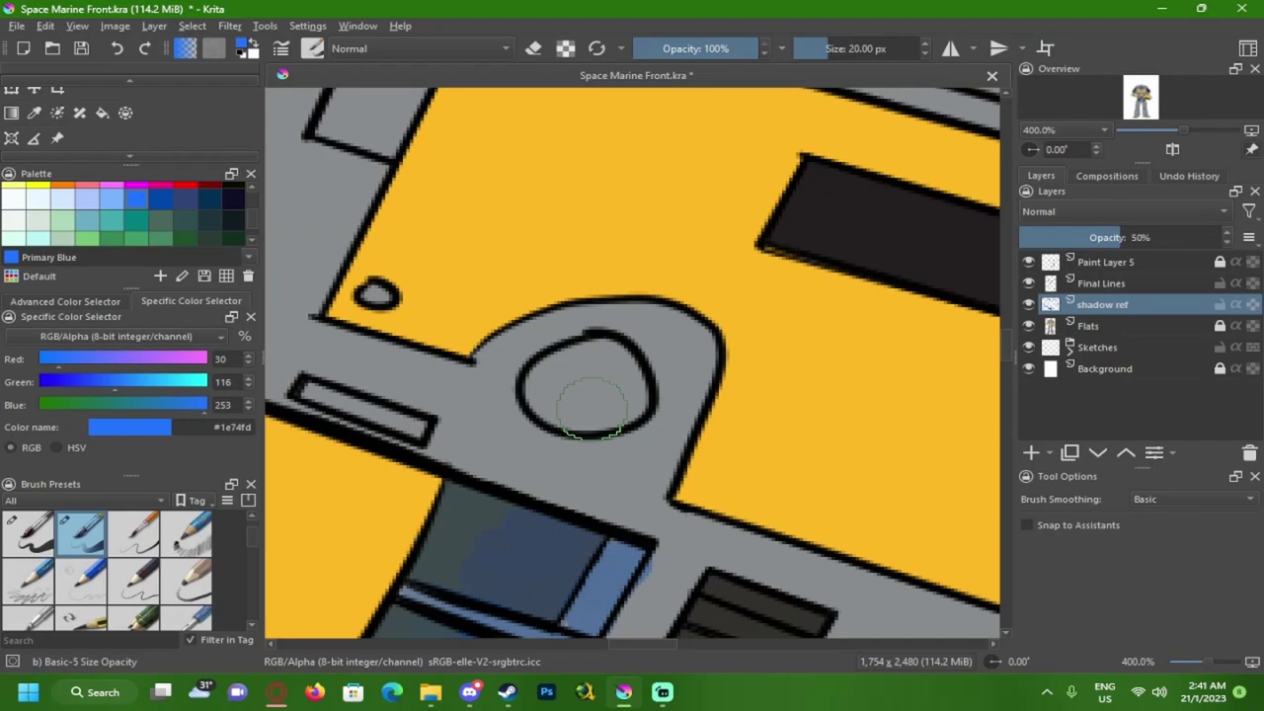
drag(555, 375, 596, 337)
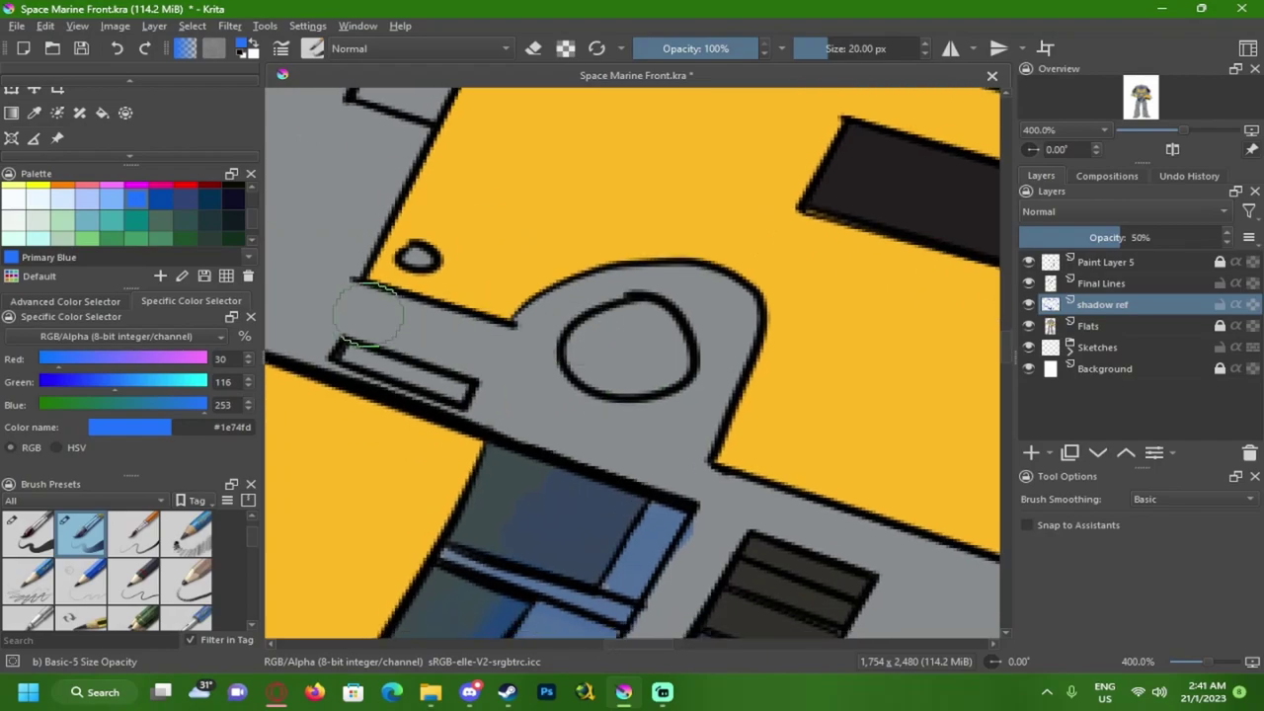
mouse_move(499, 341)
mouse_down()
mouse_move(651, 282)
mouse_move(750, 321)
mouse_move(686, 442)
mouse_move(745, 494)
mouse_move(472, 377)
mouse_move(652, 445)
mouse_up()
mouse_move(493, 413)
mouse_down()
mouse_move(753, 469)
mouse_move(543, 408)
mouse_move(711, 457)
mouse_move(695, 448)
mouse_move(773, 482)
mouse_up()
mouse_move(772, 478)
mouse_down()
mouse_move(631, 445)
mouse_move(759, 395)
mouse_move(680, 410)
mouse_move(446, 396)
mouse_up()
key(ctrl+z)
drag(549, 334, 793, 409)
mouse_move(762, 412)
mouse_down()
mouse_move(483, 322)
mouse_move(790, 402)
mouse_up()
mouse_move(692, 369)
mouse_down()
mouse_move(795, 403)
mouse_move(457, 306)
mouse_move(713, 384)
mouse_up()
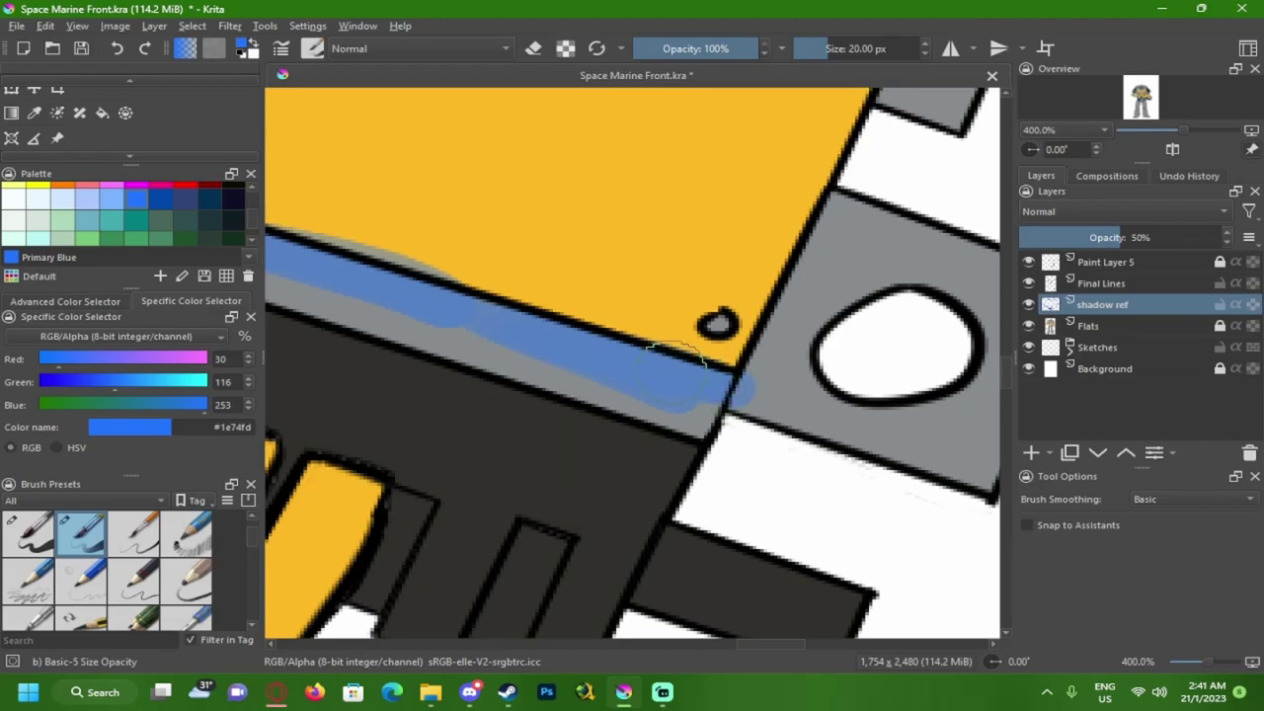
- Shade the lower edge and inner corner of the grey muzzle plate below its round hole in Primary Blue
scroll(652, 363, down, 3)
scroll(663, 418, up, 3)
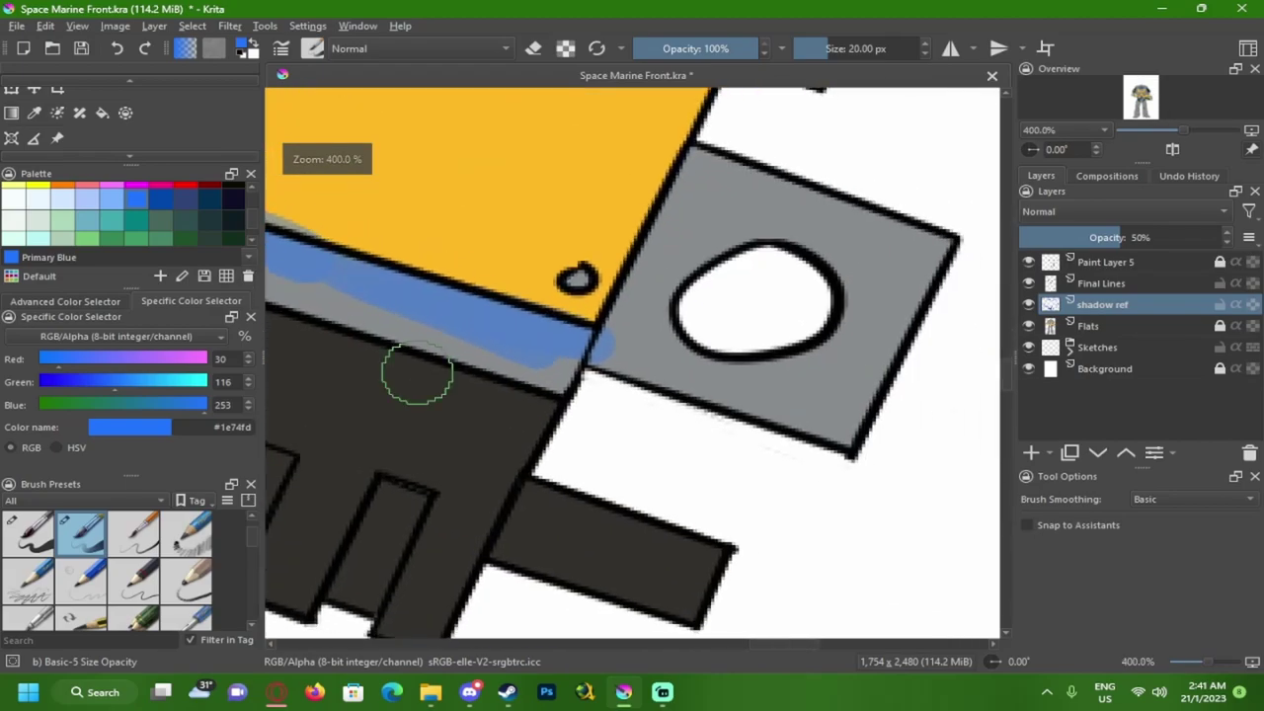
mouse_move(564, 331)
mouse_down()
mouse_move(606, 356)
mouse_move(619, 312)
mouse_move(640, 357)
mouse_move(742, 386)
mouse_move(807, 423)
mouse_move(843, 424)
mouse_move(865, 393)
mouse_up()
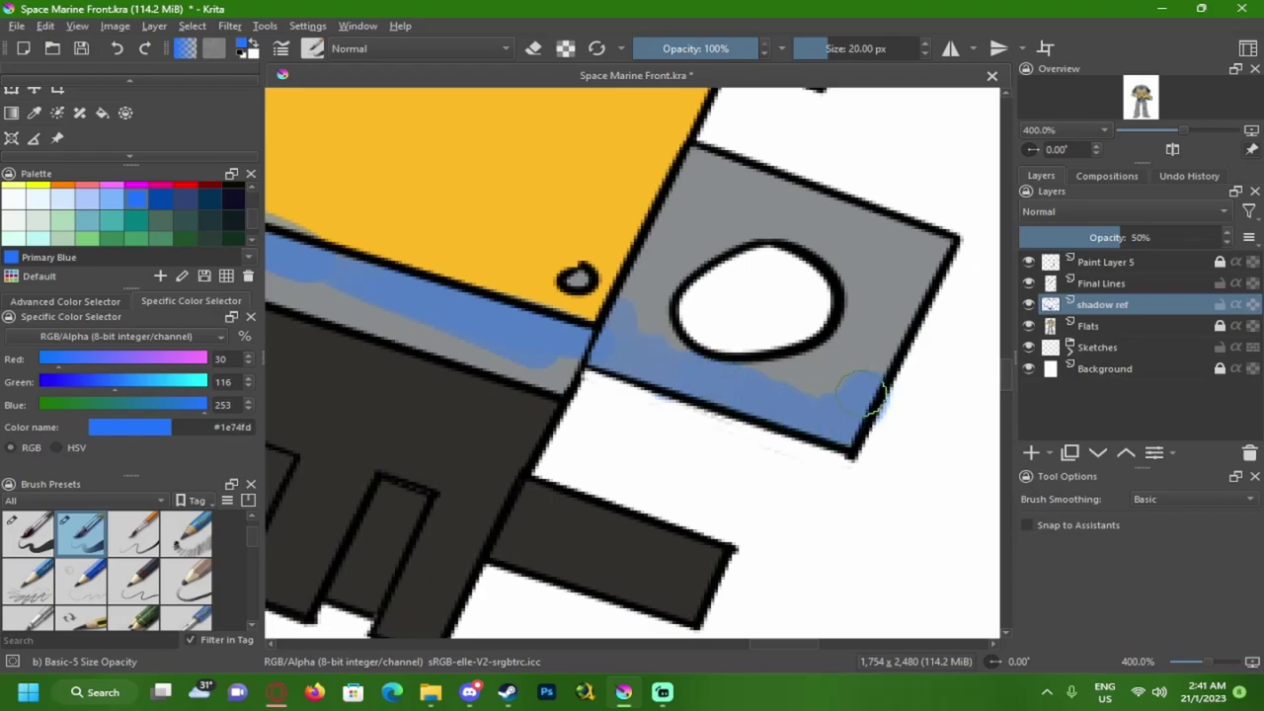
drag(636, 328, 640, 305)
drag(635, 365, 703, 366)
- Fill the dark recesses between the foregrip ribs and behind the yellow fingers with Primary Blue
drag(629, 442, 678, 304)
drag(507, 304, 720, 338)
drag(516, 389, 548, 285)
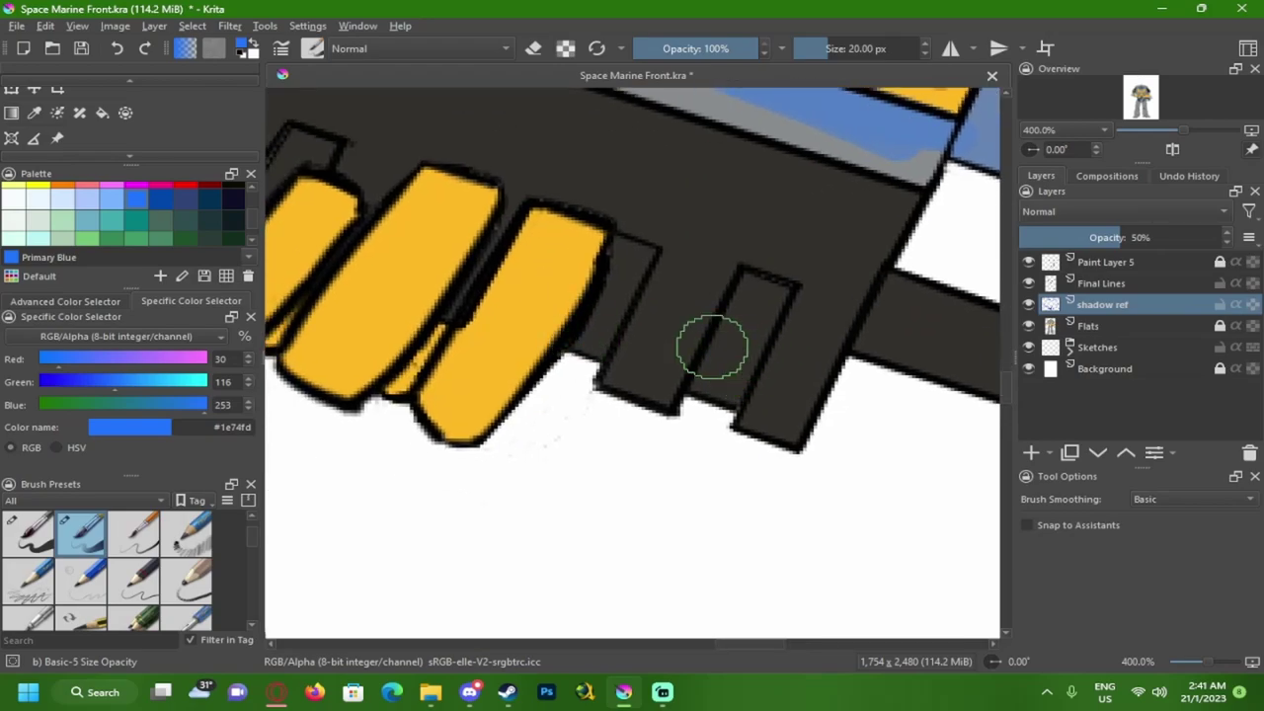
key(f)
click(747, 355)
click(600, 314)
drag(447, 278, 578, 325)
click(444, 197)
mouse_move(358, 224)
mouse_down()
mouse_move(533, 268)
mouse_move(535, 298)
mouse_up()
click(486, 218)
scroll(488, 217, down, 5)
- Paint Primary Blue shadow over the lower part of the small grey tab above the muzzle plate
scroll(546, 243, up, 2)
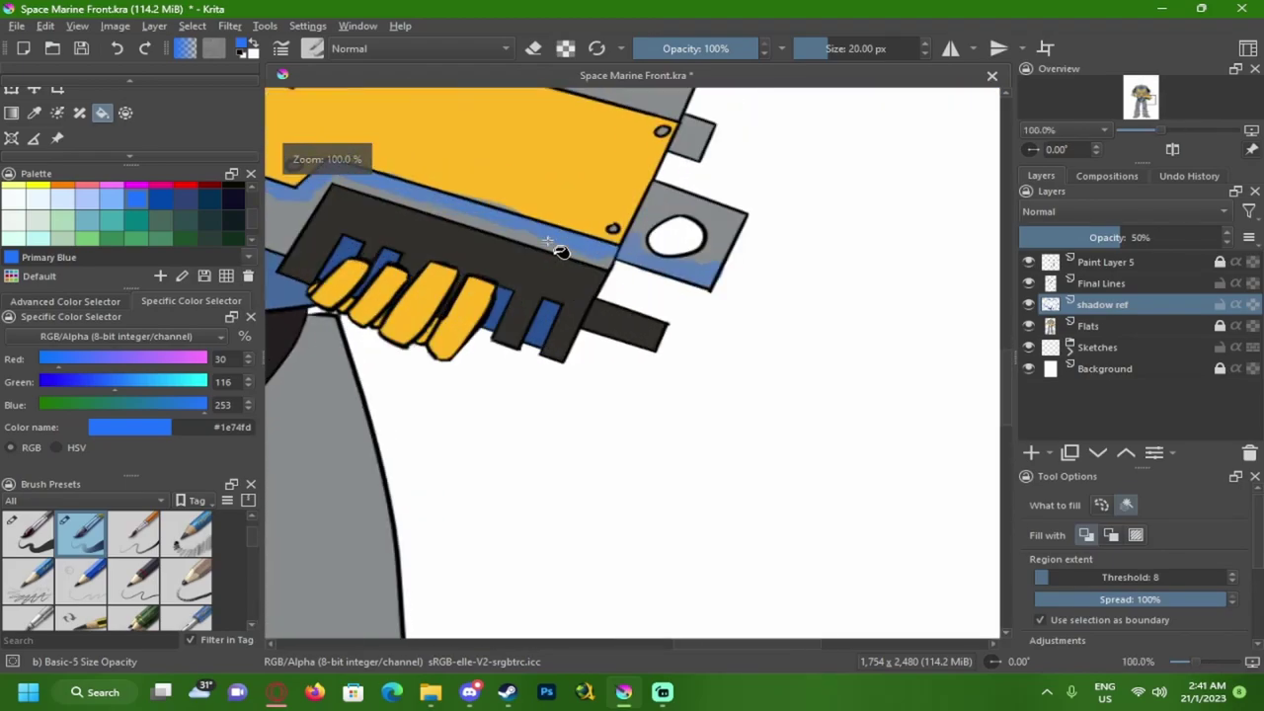
drag(683, 190, 587, 360)
key(d)
scroll(597, 365, up, 4)
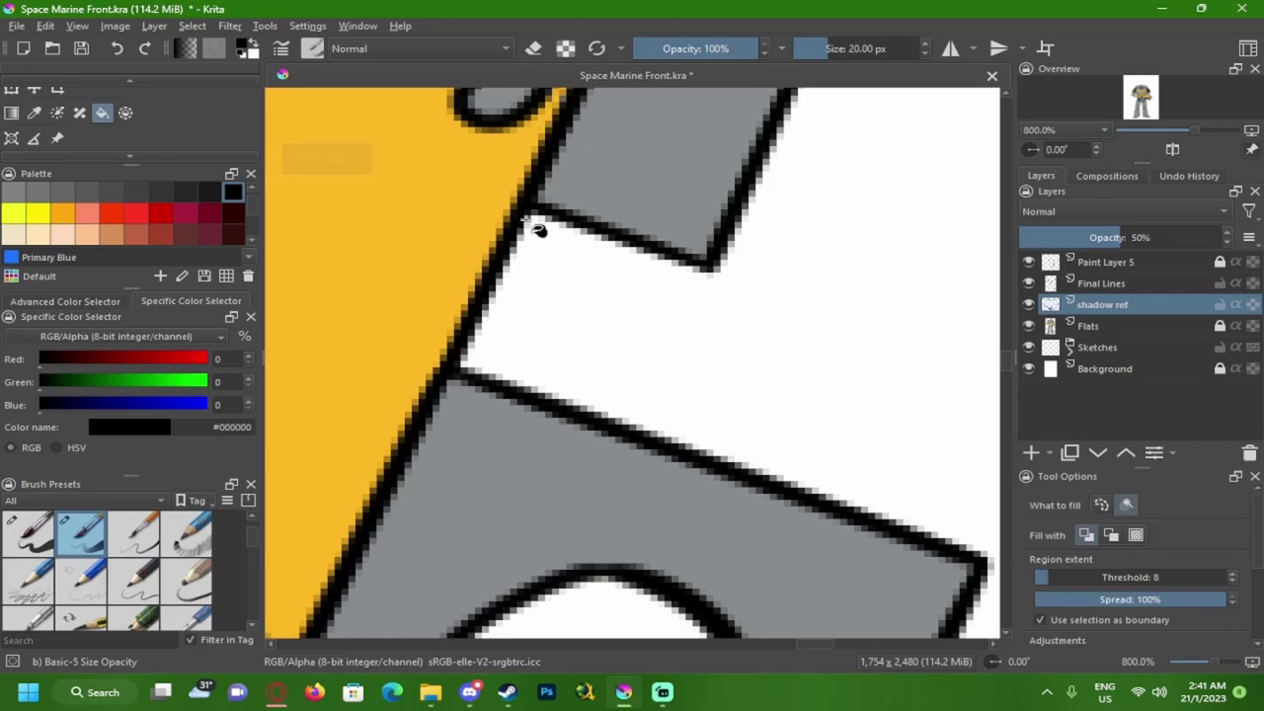
key(b)
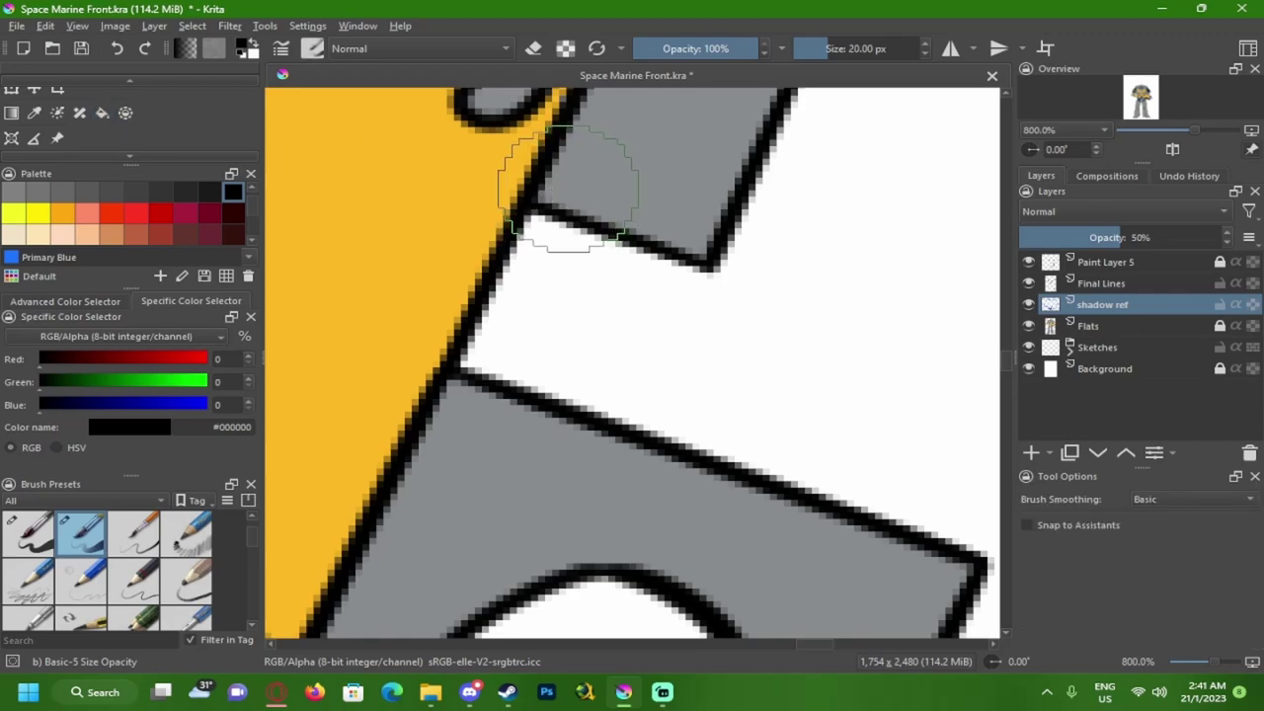
scroll(87, 185, down, 2)
scroll(123, 212, down, 4)
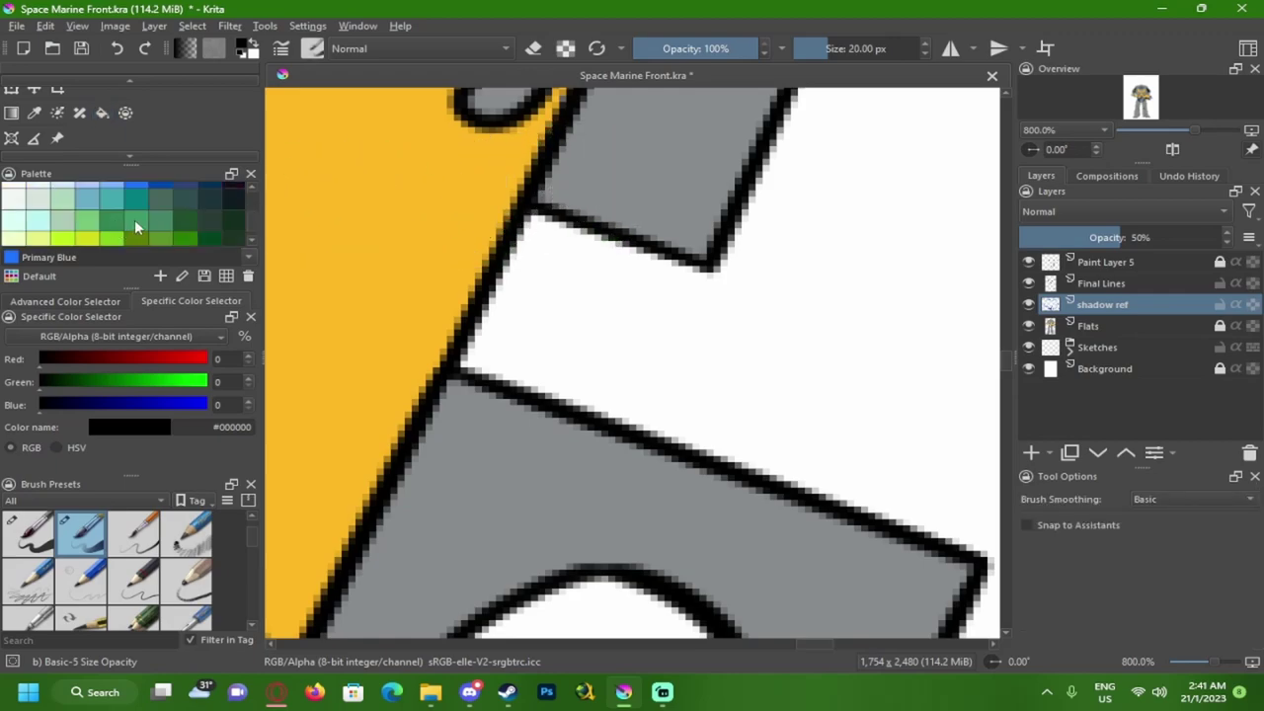
scroll(134, 219, up, 2)
click(137, 224)
click(591, 181)
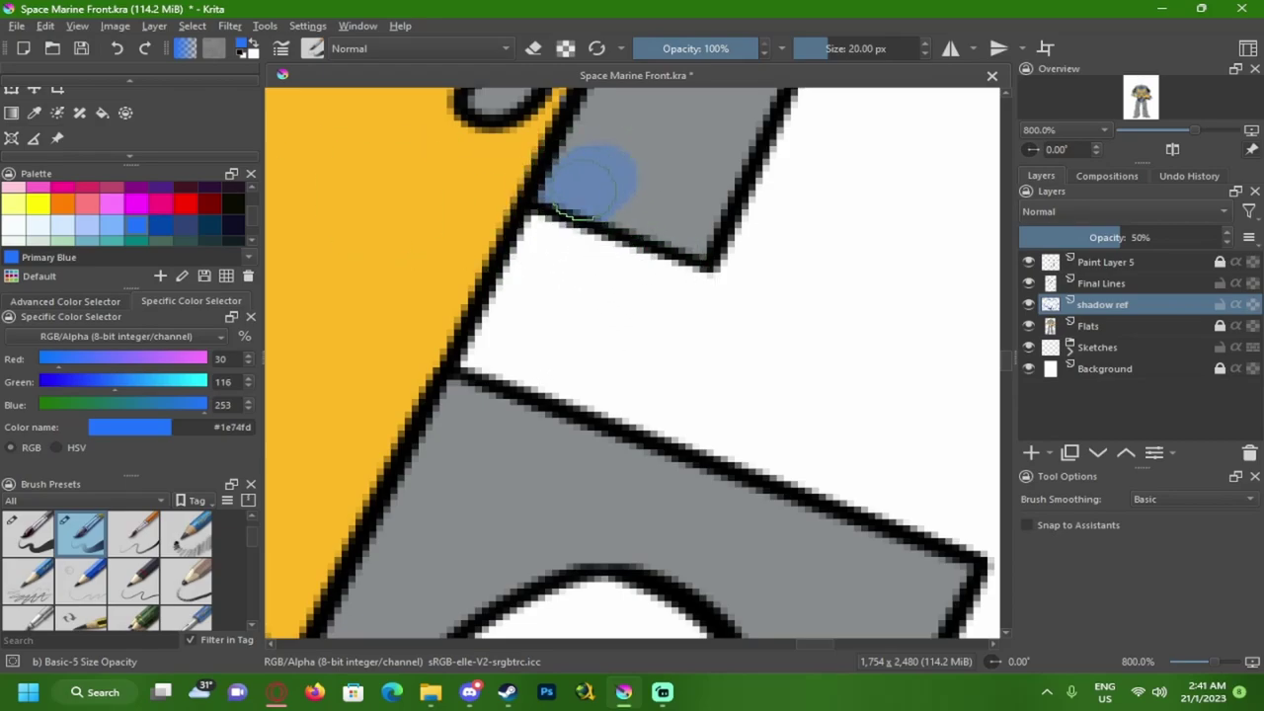
mouse_move(698, 204)
mouse_down()
mouse_move(593, 161)
mouse_move(683, 185)
mouse_move(717, 186)
mouse_up()
scroll(711, 332, down, 3)
scroll(602, 258, up, 3)
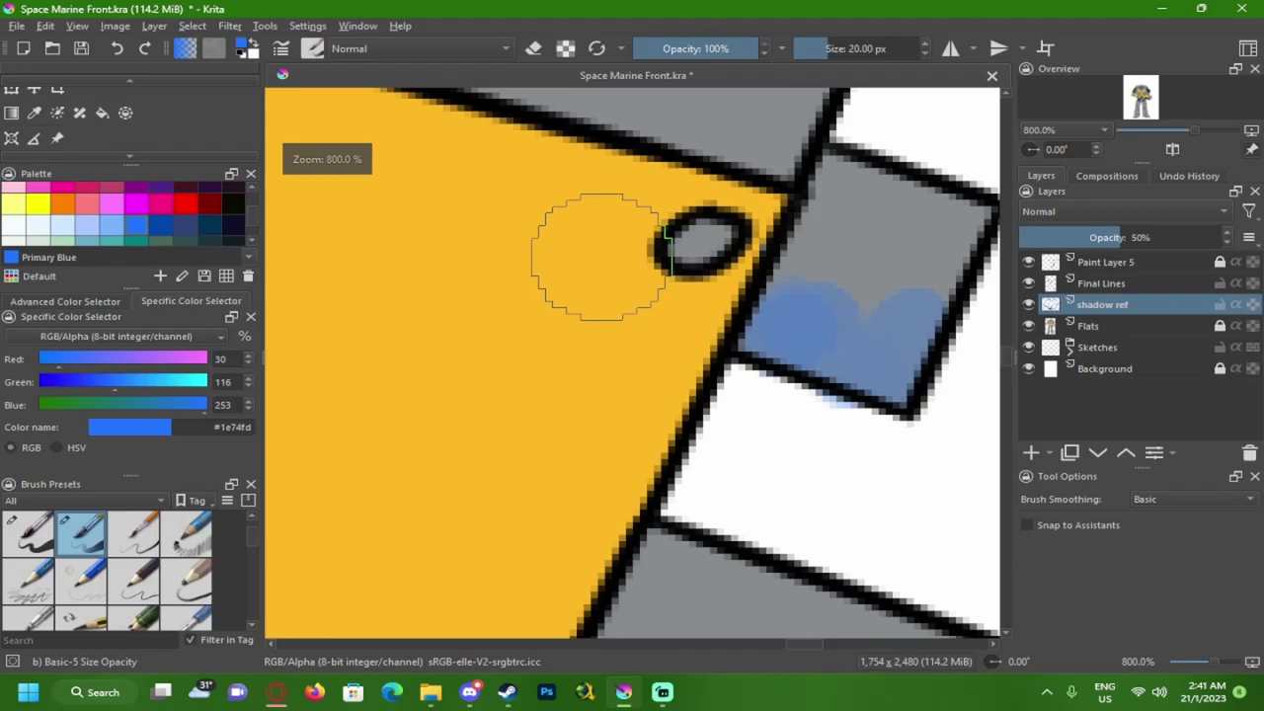
scroll(598, 257, down, 3)
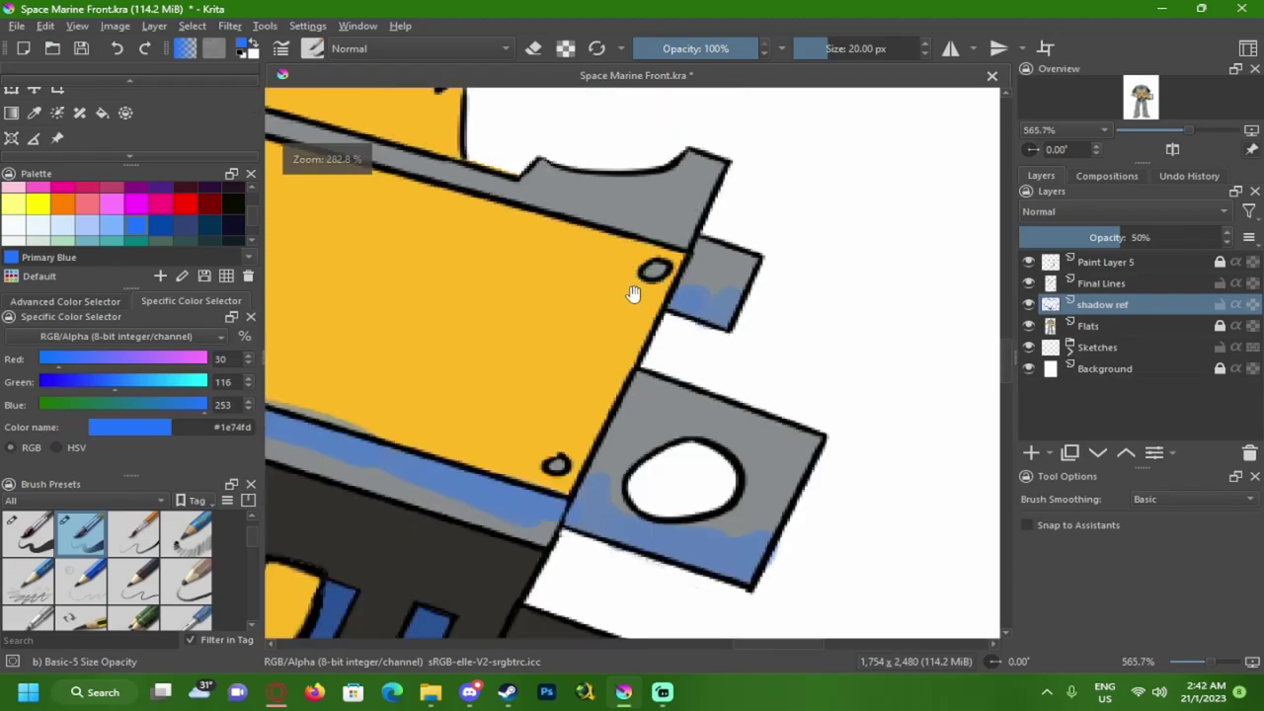
drag(794, 201, 728, 227)
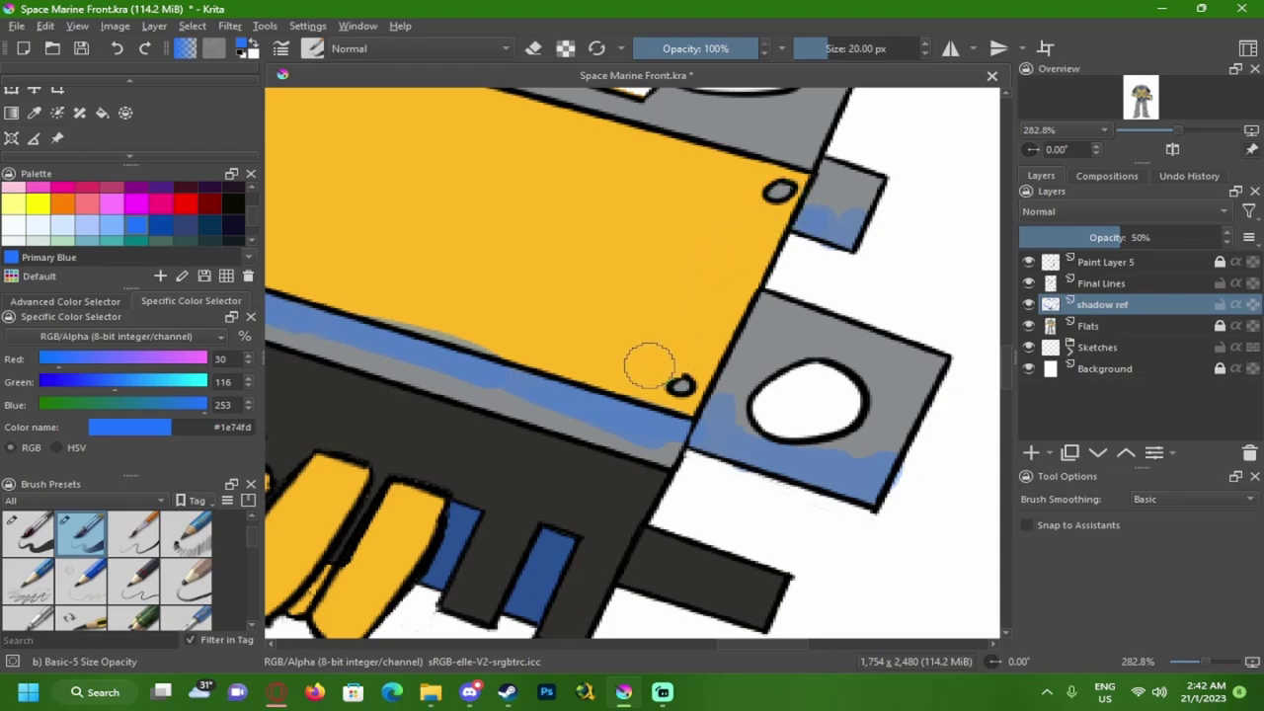
- Paint Primary Blue shadow inside and beneath the small round rivet at the yellow casing's upper muzzle-end corner
scroll(650, 367, down, 2)
scroll(624, 358, up, 2)
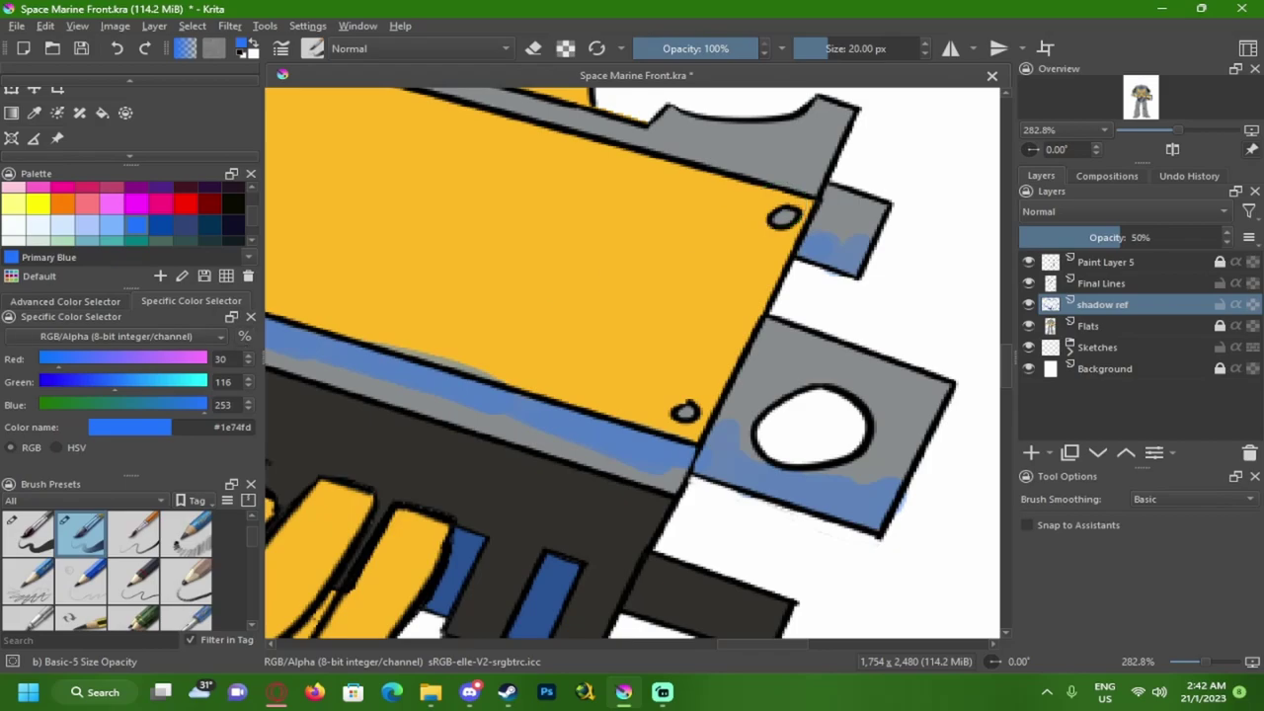
key(alt+Tab)
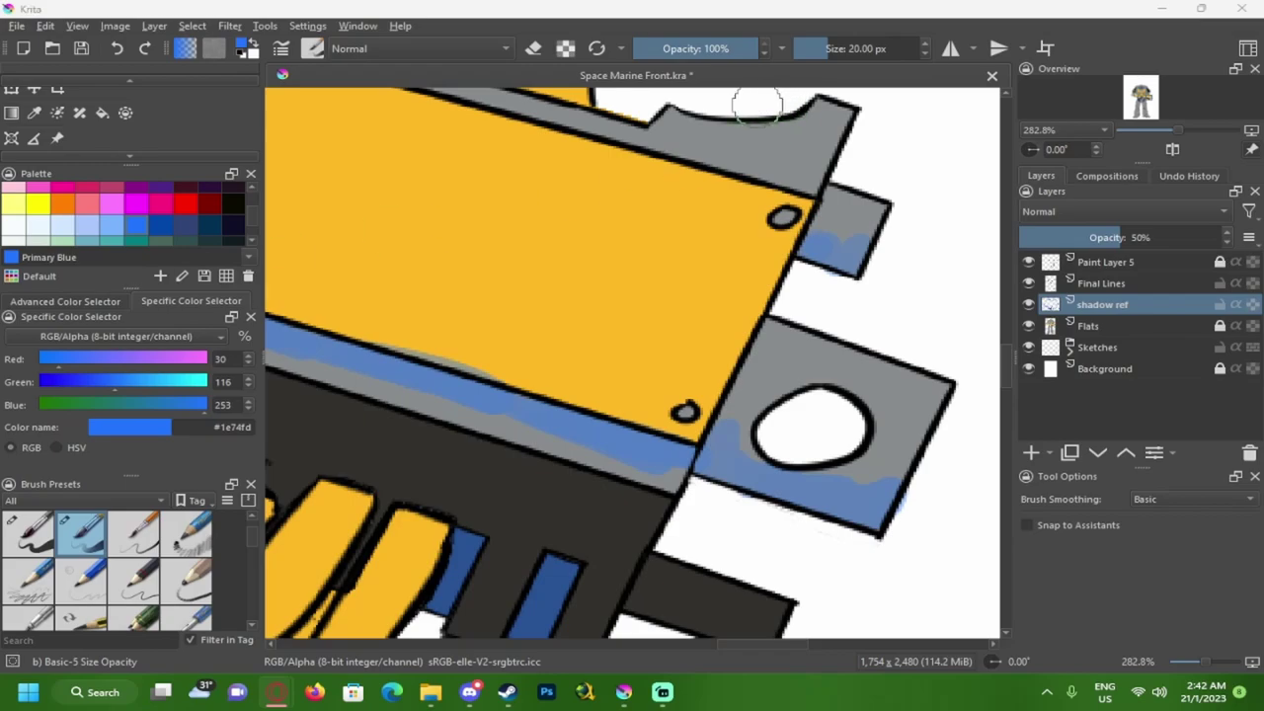
scroll(757, 148, up, 3)
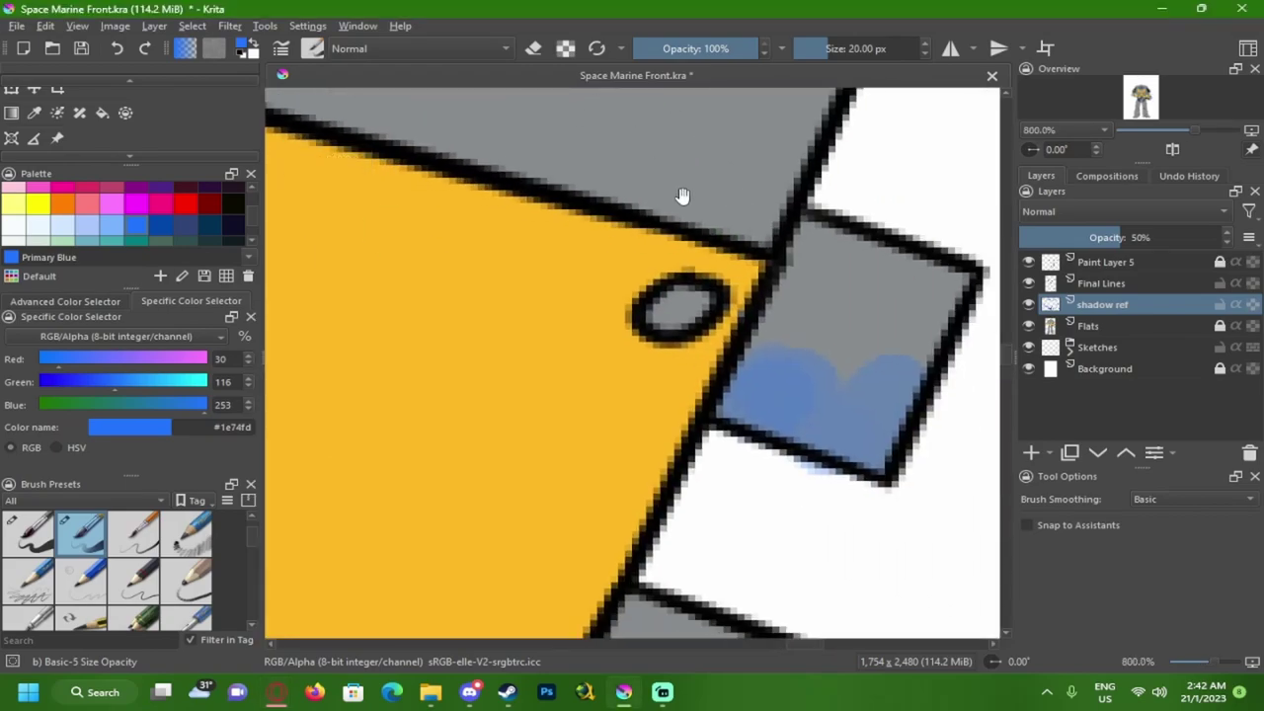
mouse_move(667, 246)
mouse_down()
mouse_move(642, 243)
mouse_move(612, 192)
mouse_up()
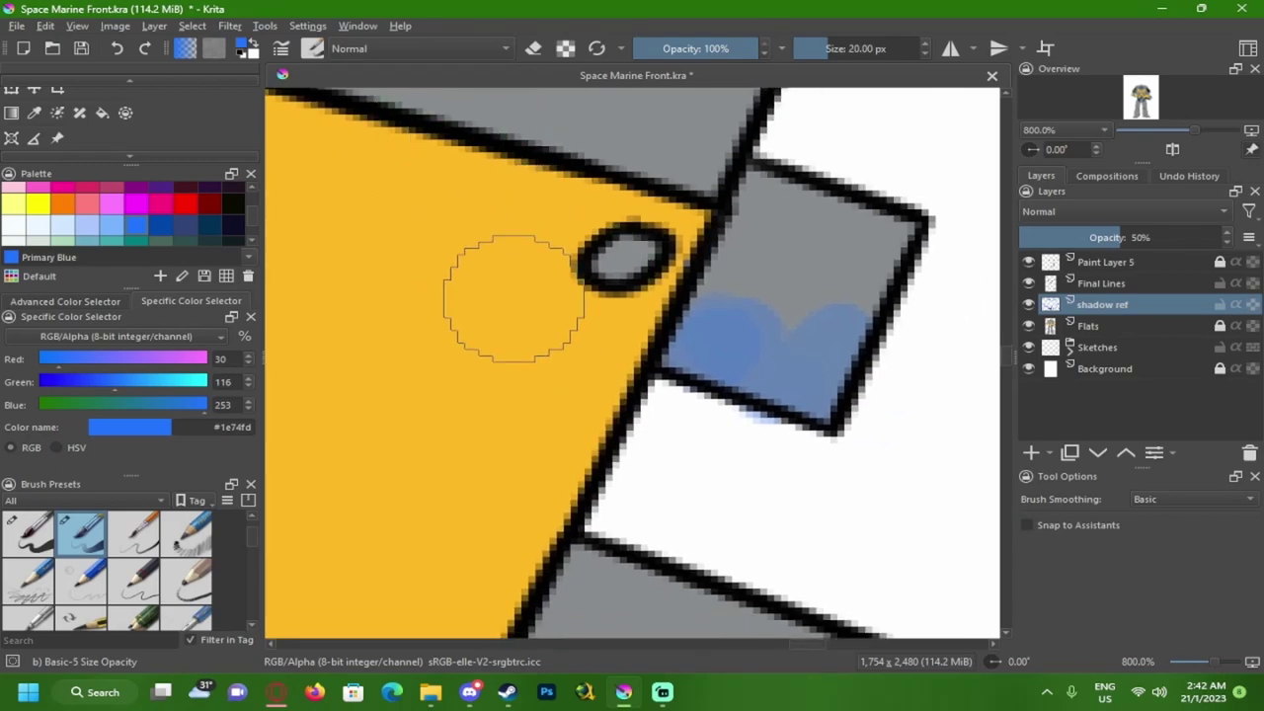
mouse_move(577, 267)
mouse_down()
mouse_move(574, 277)
mouse_move(604, 290)
mouse_move(570, 280)
mouse_up()
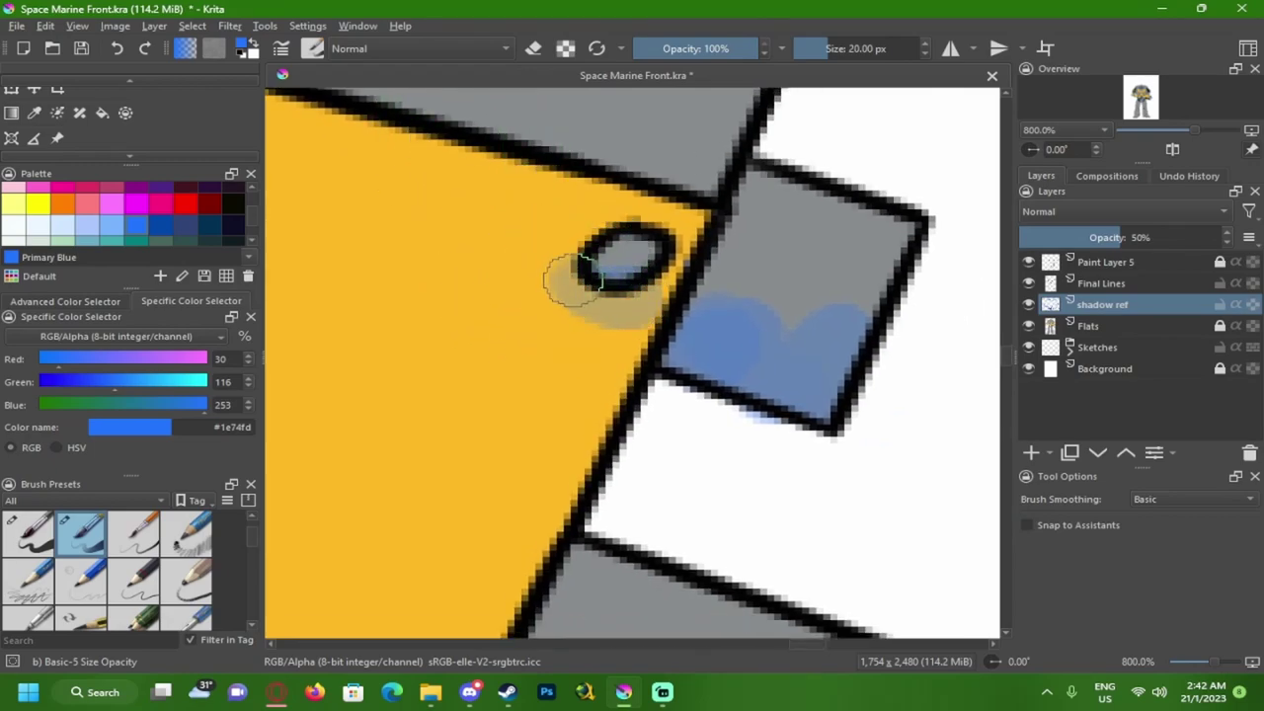
- Add Primary Blue shadow beneath the other small round rivets around the gun's yellow casing
drag(528, 320, 678, 247)
mouse_move(464, 435)
mouse_down()
mouse_move(632, 135)
mouse_move(665, 119)
mouse_up()
drag(659, 444, 723, 462)
drag(395, 365, 905, 435)
drag(444, 326, 887, 382)
mouse_move(668, 491)
mouse_down()
mouse_move(678, 485)
mouse_move(725, 516)
mouse_up()
drag(551, 457, 849, 485)
mouse_move(326, 370)
mouse_down()
mouse_move(764, 422)
mouse_move(674, 316)
mouse_move(850, 378)
mouse_move(826, 375)
mouse_up()
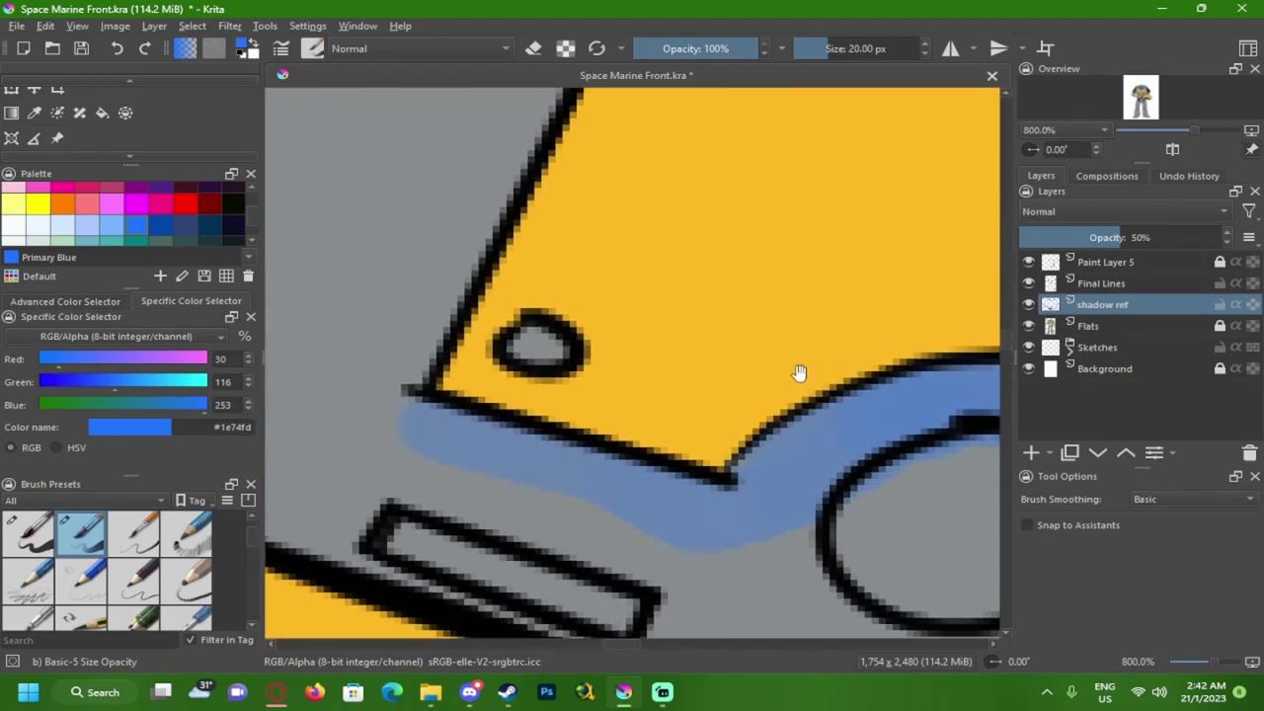
mouse_move(511, 364)
mouse_down()
mouse_move(577, 395)
mouse_move(677, 301)
mouse_move(594, 425)
mouse_move(540, 297)
mouse_move(577, 299)
mouse_up()
- Shade the lower end of the grey tab beside the casing's dark slot, extending the blue onto the yellow beneath it
scroll(578, 299, down, 5)
mouse_move(731, 359)
mouse_down()
mouse_move(646, 280)
mouse_move(563, 245)
mouse_up()
scroll(628, 270, up, 2)
scroll(646, 331, up, 3)
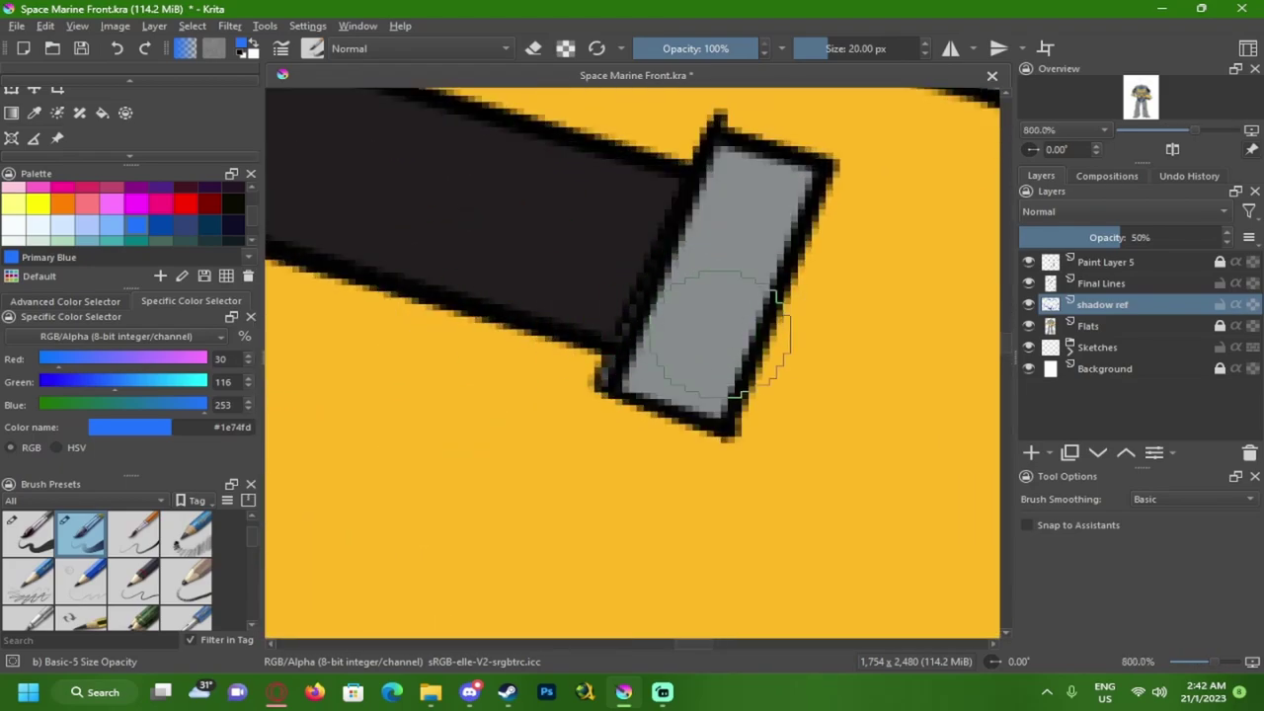
mouse_move(596, 371)
mouse_down()
mouse_move(718, 445)
mouse_move(586, 410)
mouse_move(580, 418)
mouse_move(619, 440)
mouse_move(602, 438)
mouse_move(607, 471)
mouse_move(594, 372)
mouse_move(574, 392)
mouse_move(617, 426)
mouse_move(689, 445)
mouse_move(621, 422)
mouse_move(619, 403)
mouse_move(595, 433)
mouse_move(687, 456)
mouse_move(580, 412)
mouse_move(572, 372)
mouse_move(585, 486)
mouse_move(623, 509)
mouse_move(771, 483)
mouse_move(785, 436)
mouse_move(767, 474)
mouse_up()
key(e)
key(e)
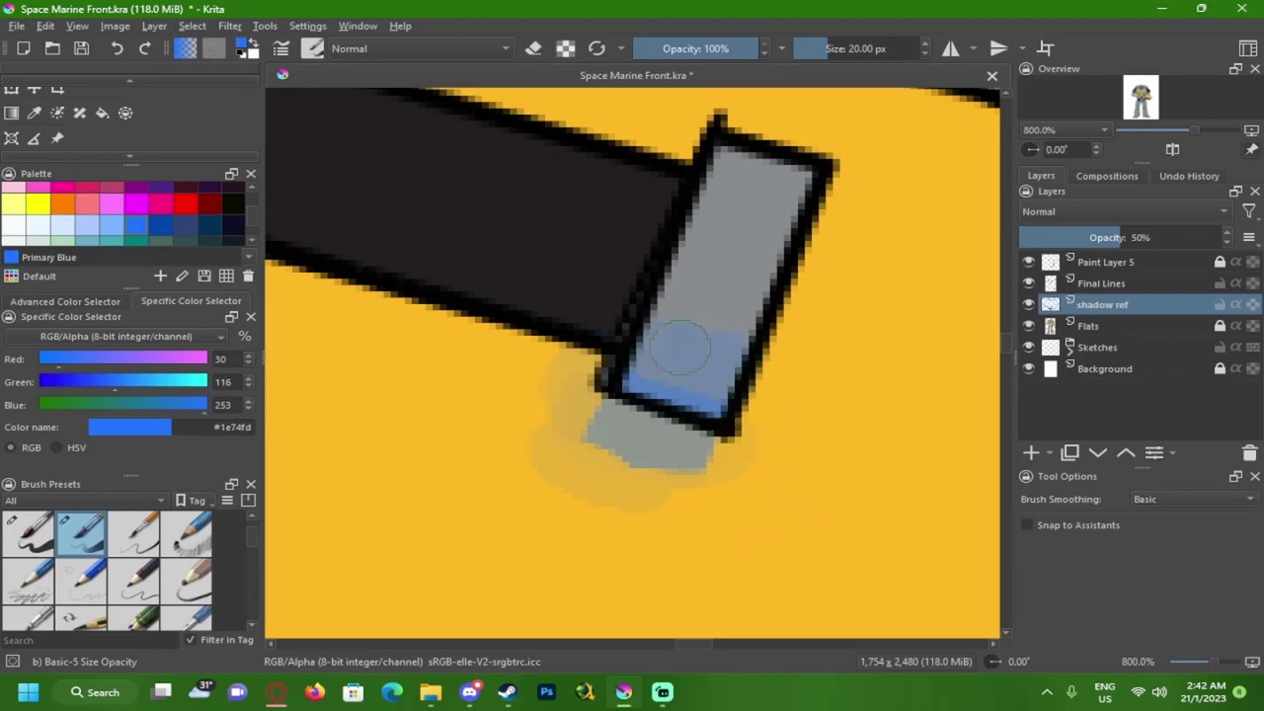
scroll(688, 338, down, 5)
scroll(663, 347, down, 3)
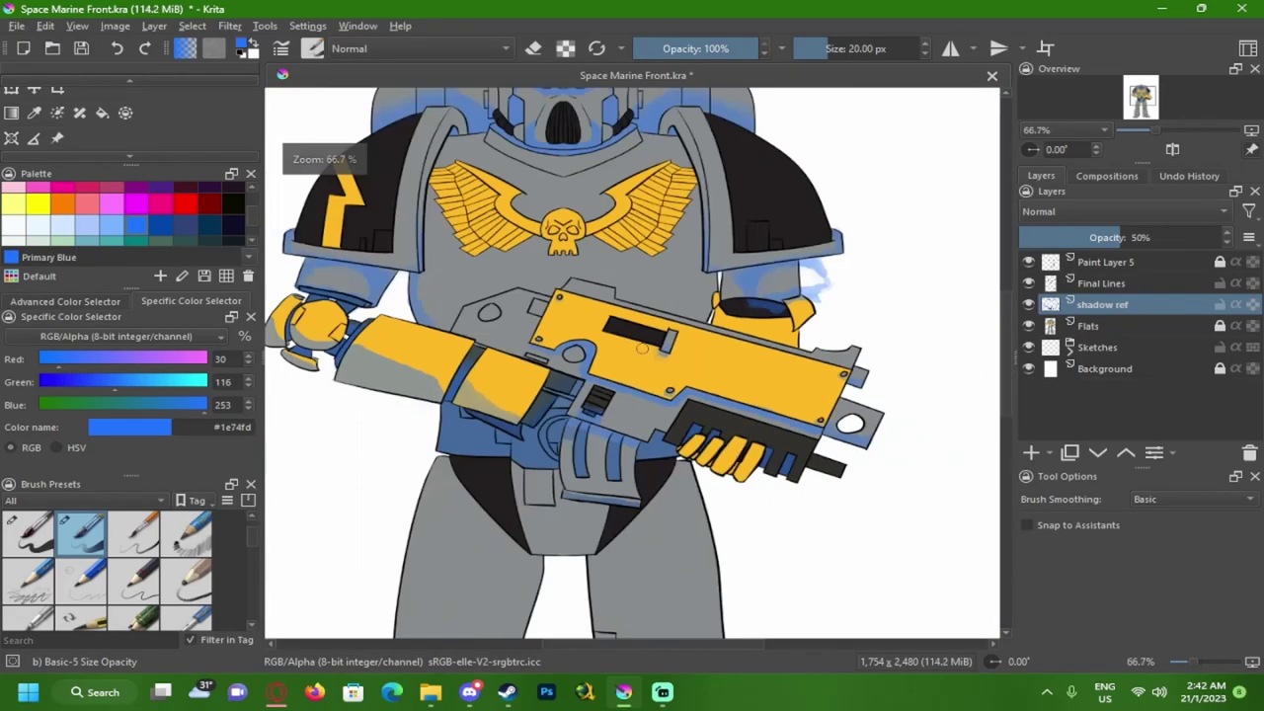
scroll(641, 349, up, 3)
scroll(642, 349, down, 3)
scroll(583, 307, up, 1)
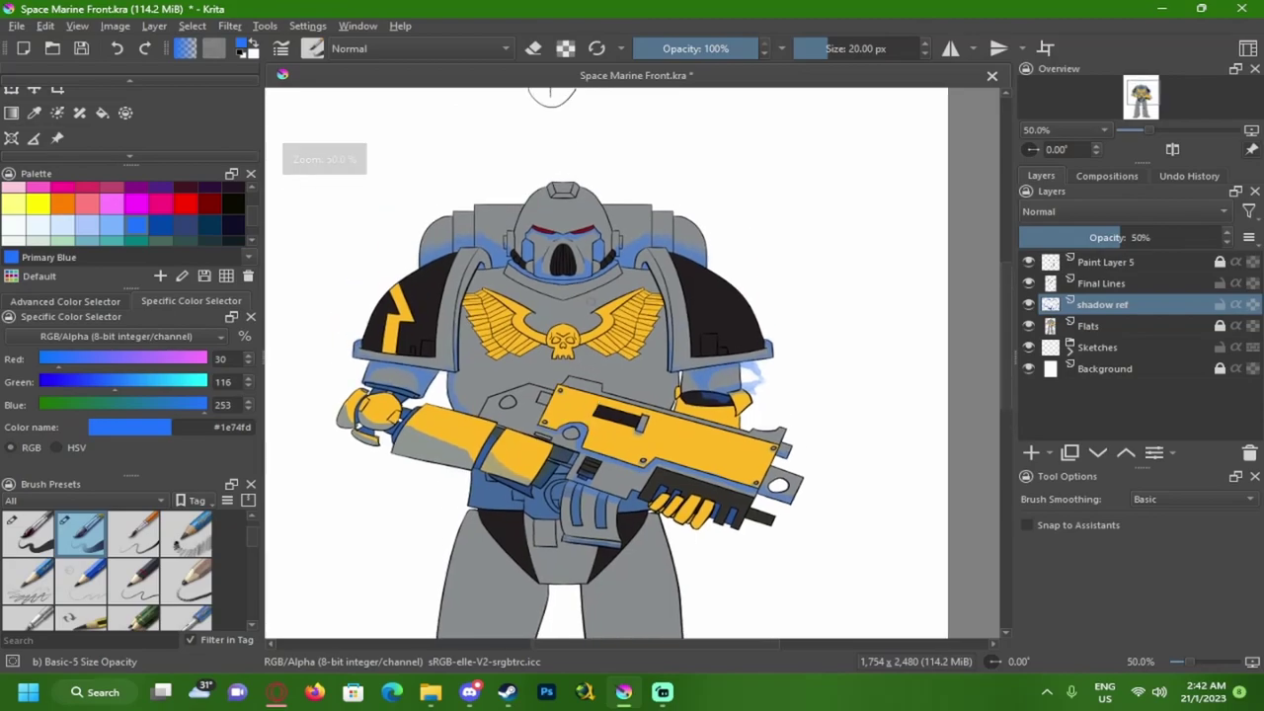
scroll(582, 306, up, 5)
drag(502, 325, 644, 366)
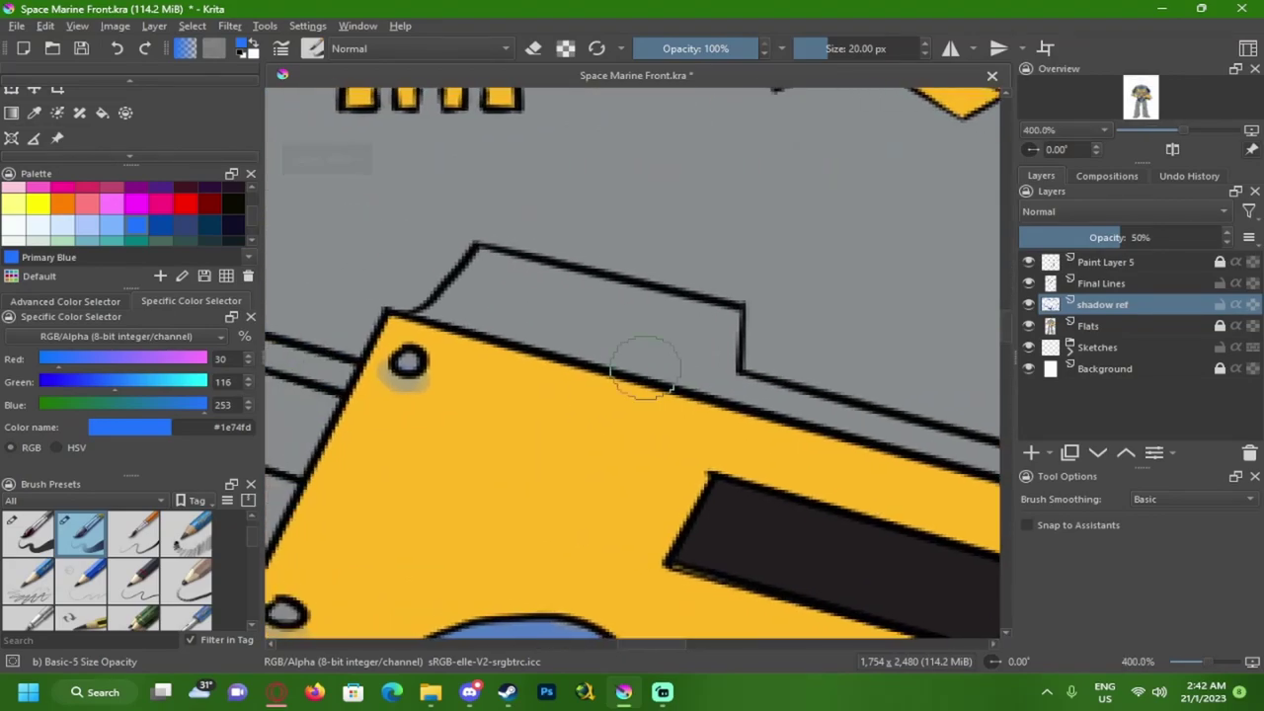
scroll(521, 307, down, 6)
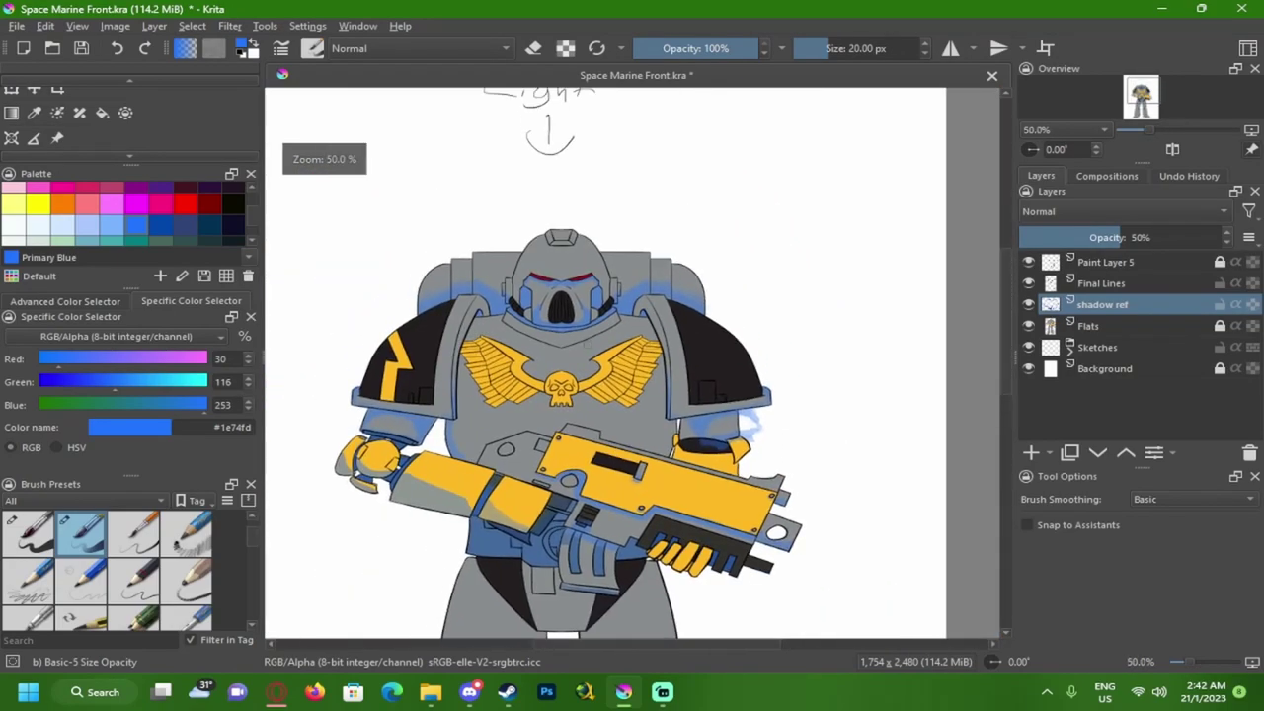
- Paint Primary Blue shadow around the outer lower edge of the rounded outline on the gun's rear grey plate
scroll(633, 375, up, 5)
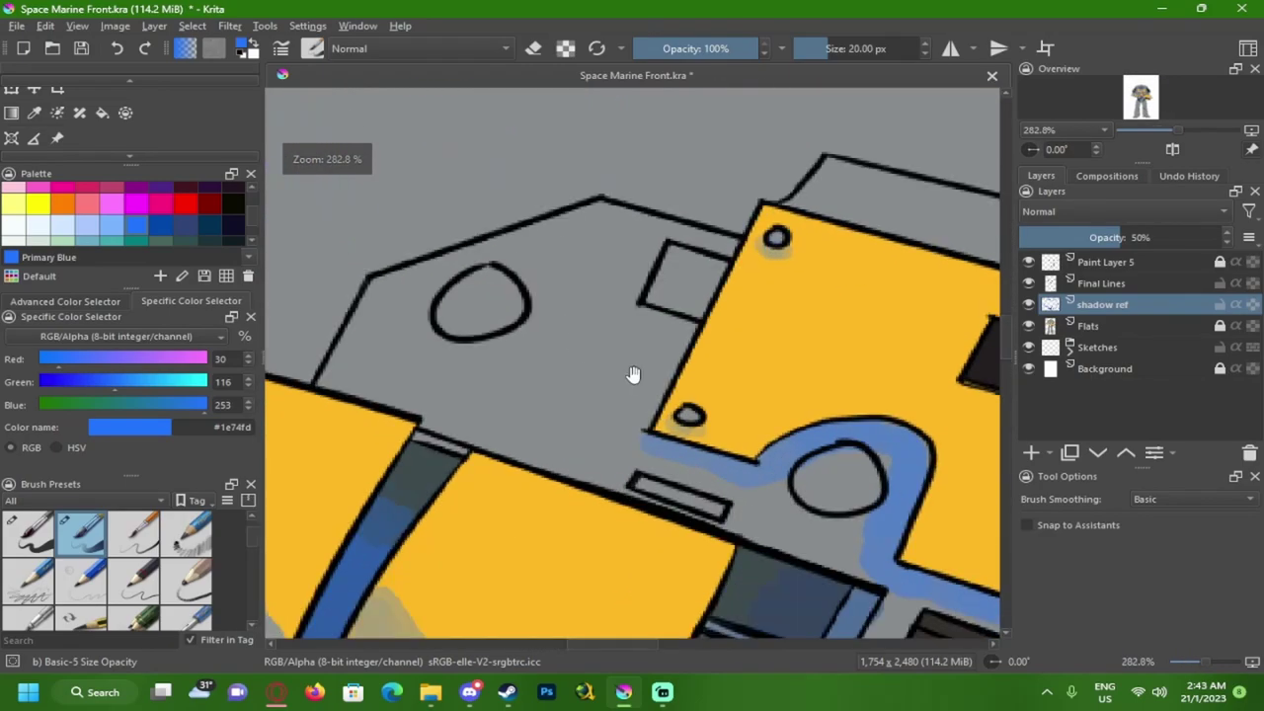
drag(633, 375, 662, 385)
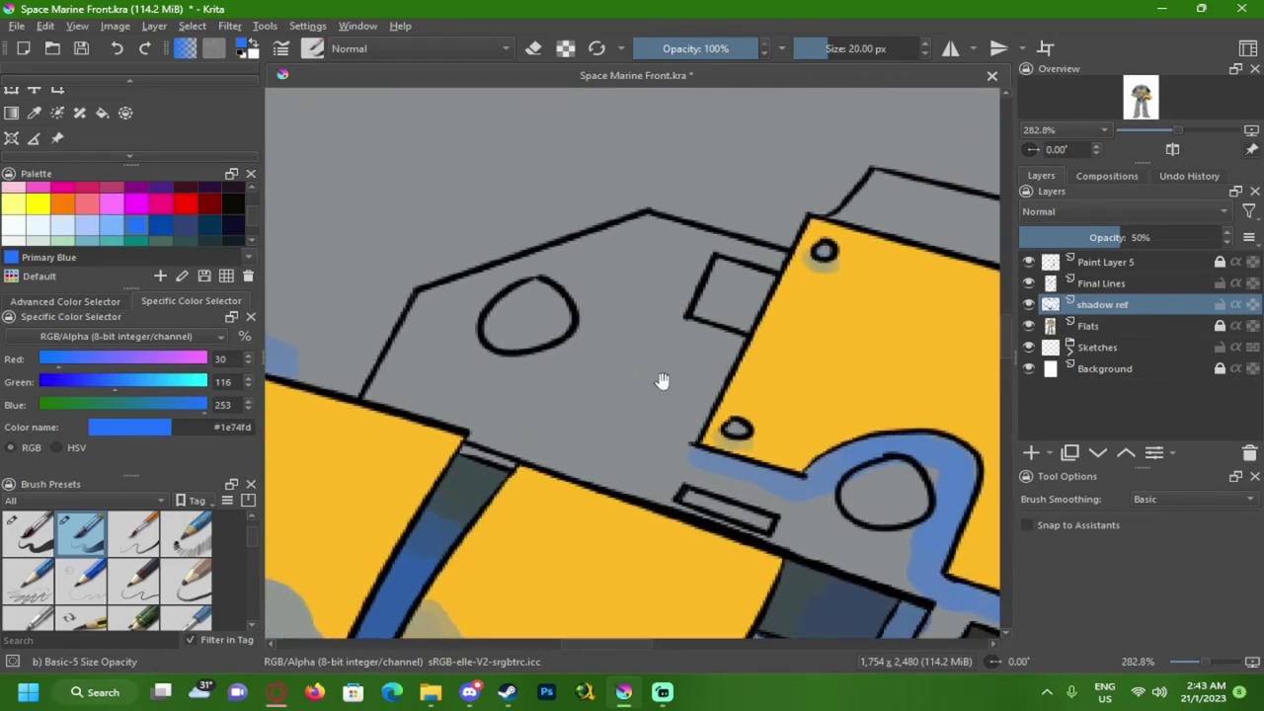
scroll(521, 346, up, 1)
scroll(516, 324, up, 1)
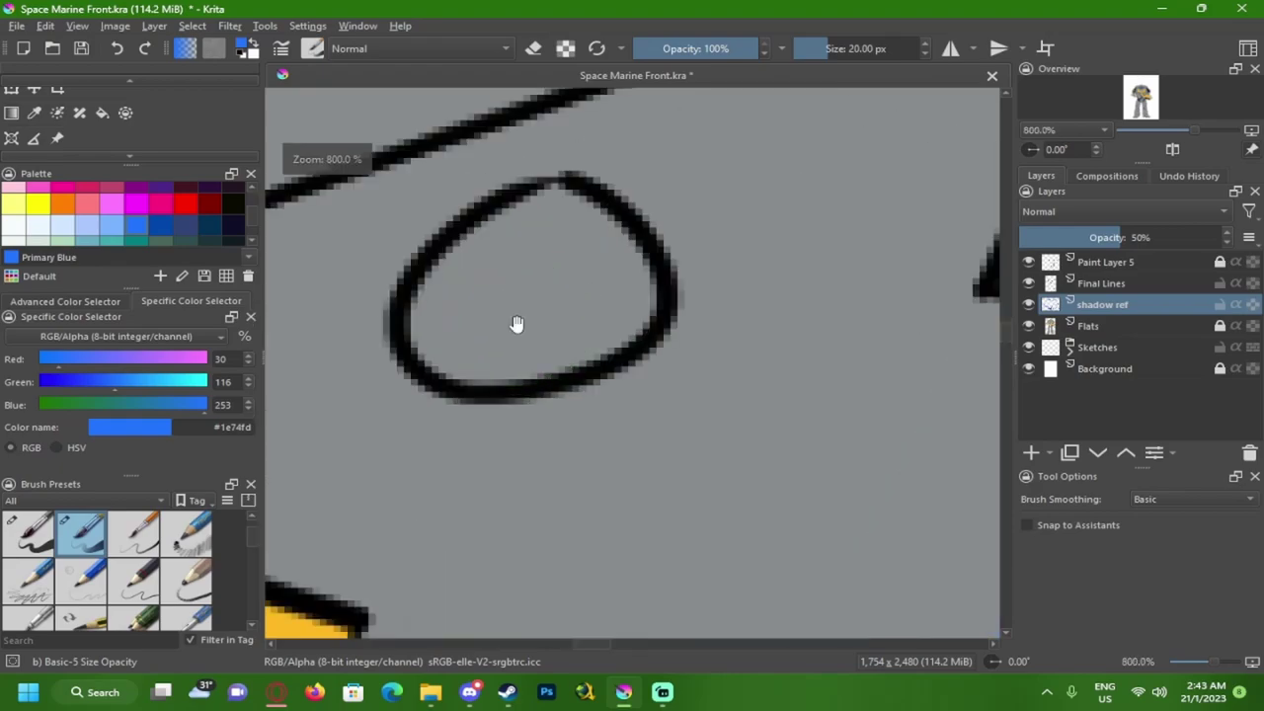
drag(373, 325, 480, 240)
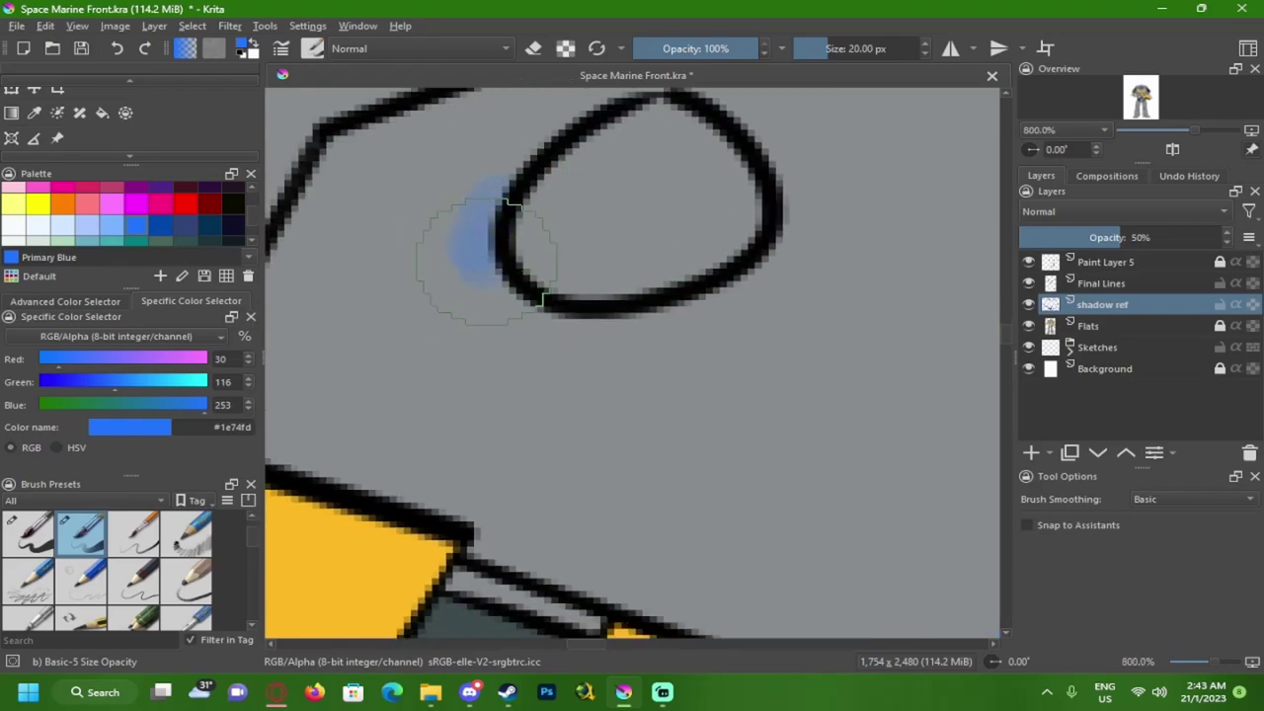
drag(624, 328, 755, 279)
- Paint Primary Blue shadow beneath the small square outline that meets the rear edge of the yellow casing
drag(563, 217, 350, 227)
drag(790, 282, 578, 323)
drag(615, 255, 752, 308)
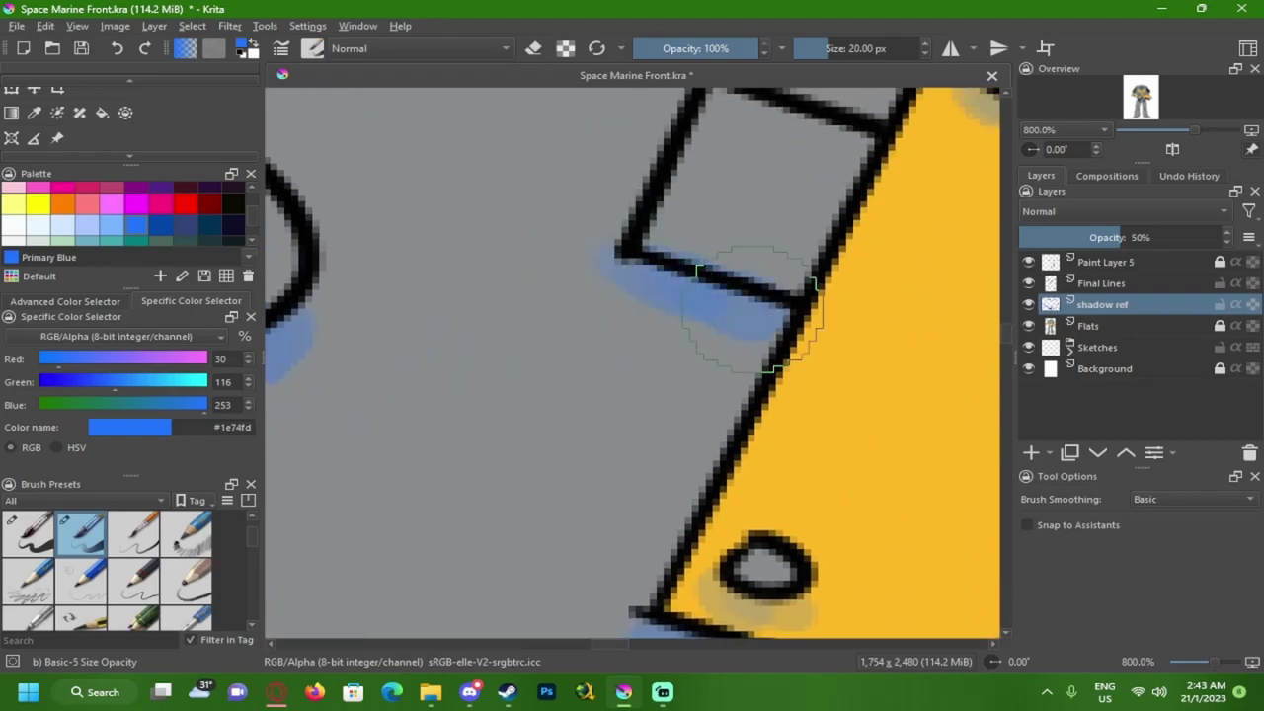
drag(605, 232, 622, 184)
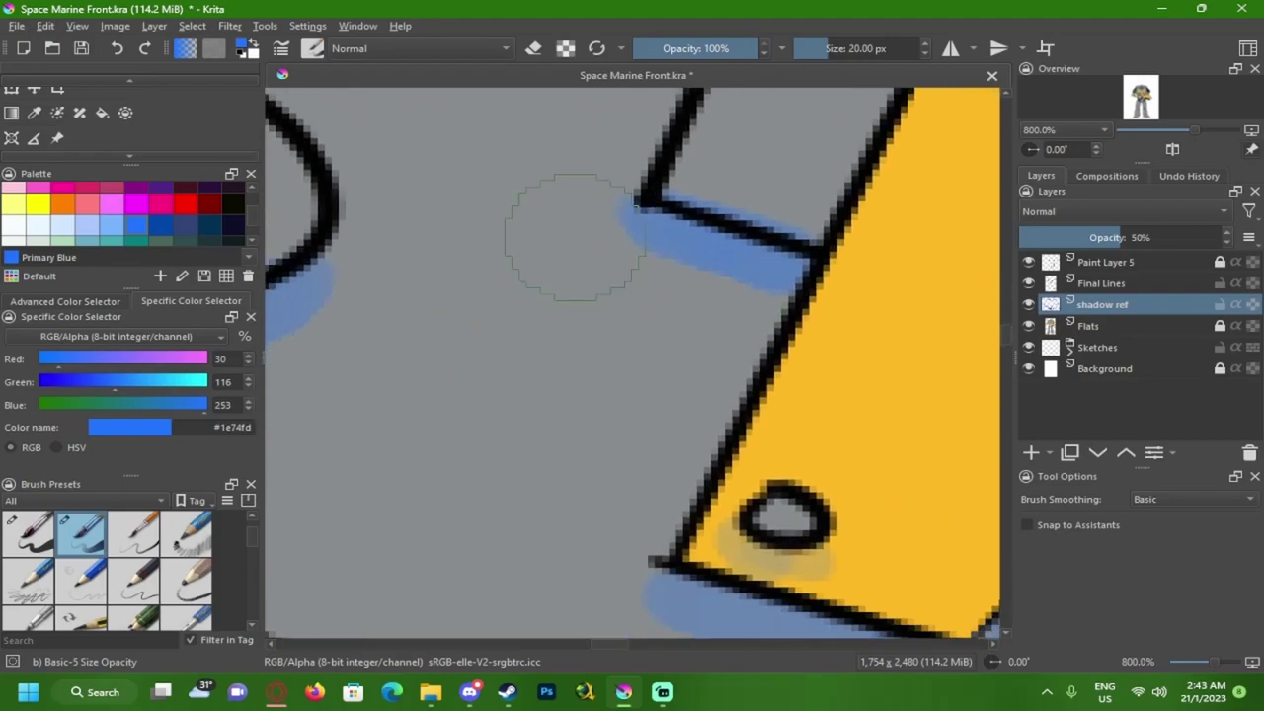
scroll(576, 237, down, 5)
drag(576, 263, 577, 293)
scroll(576, 292, up, 4)
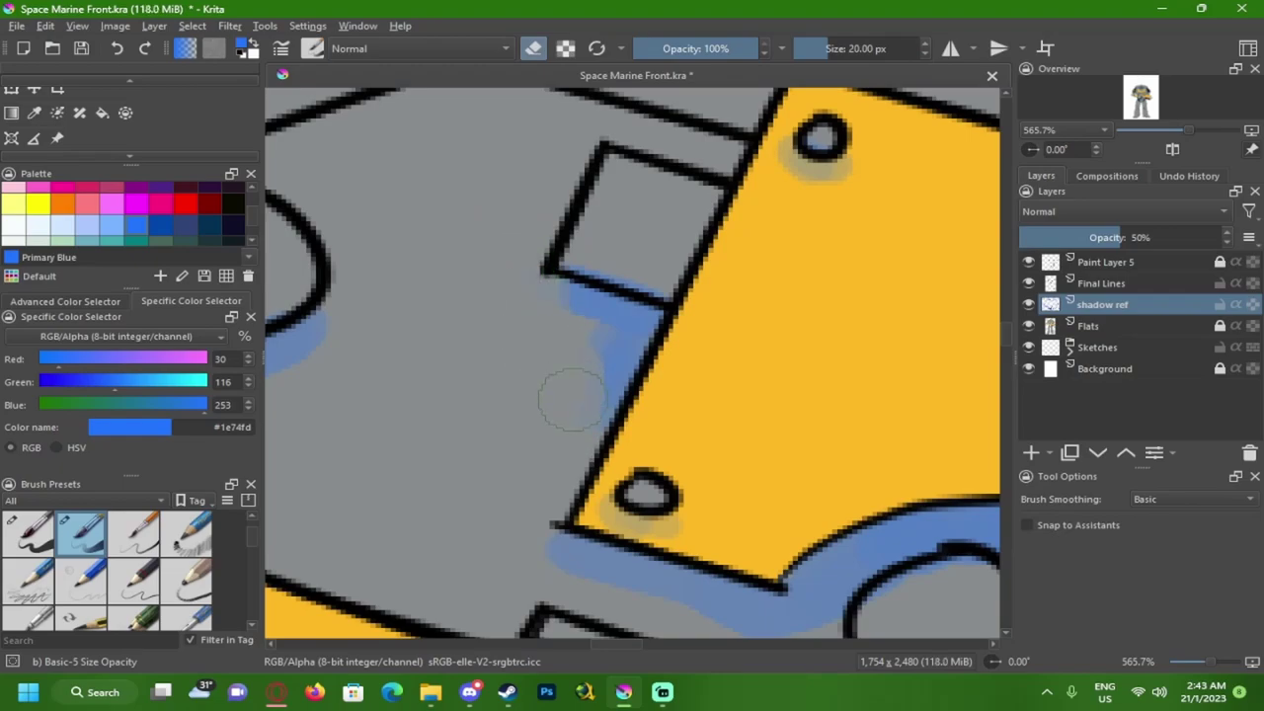
- Shade the underside of the narrow rectangular slot on the rear grey plate in Primary Blue
scroll(560, 407, down, 4)
scroll(522, 375, up, 1)
scroll(511, 280, up, 1)
scroll(511, 282, up, 3)
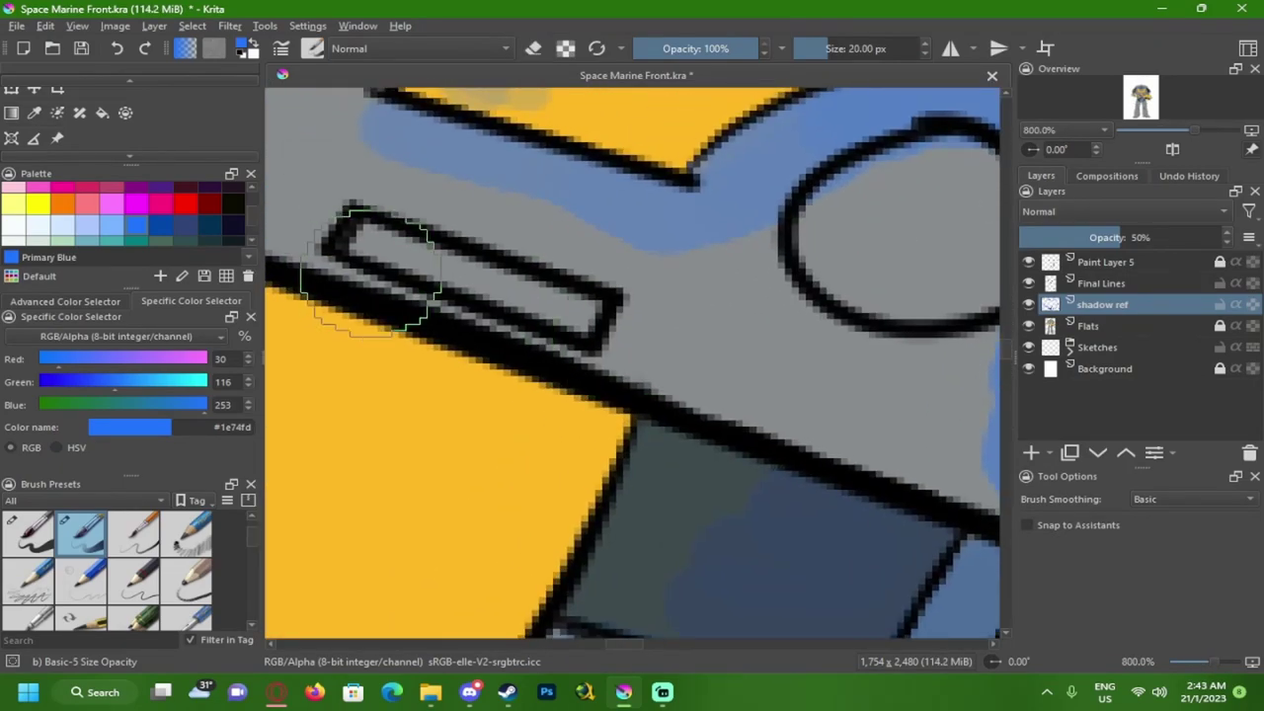
drag(338, 283, 570, 350)
- Paint Primary Blue shadow over the lower part of the gun's dark foregrip and the short dark barrel beside it
scroll(570, 349, down, 6)
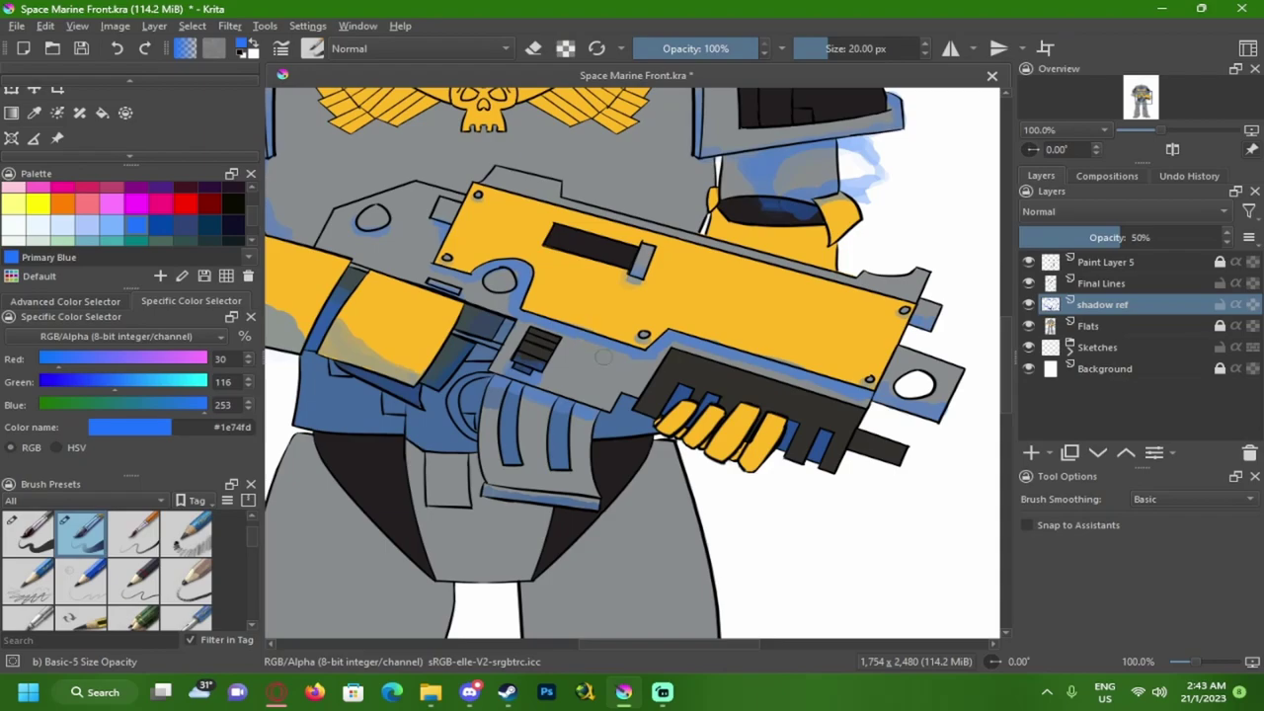
scroll(599, 355, down, 2)
scroll(643, 366, up, 7)
drag(661, 353, 851, 400)
drag(583, 368, 671, 395)
mouse_move(676, 385)
mouse_down()
mouse_move(638, 409)
mouse_move(638, 494)
mouse_up()
drag(480, 316, 386, 428)
drag(523, 318, 470, 409)
drag(480, 366, 671, 406)
mouse_move(400, 329)
mouse_down()
mouse_move(516, 285)
mouse_move(588, 361)
mouse_up()
mouse_move(358, 359)
mouse_down()
mouse_move(417, 251)
mouse_move(680, 311)
mouse_up()
mouse_move(518, 247)
mouse_down()
mouse_move(539, 263)
mouse_move(693, 276)
mouse_up()
mouse_move(432, 251)
mouse_down()
mouse_move(475, 356)
mouse_move(513, 282)
mouse_up()
- Turn on horizontal mirroring and paint Primary Blue shadow across the middle of the grey collar beneath the helmet
scroll(522, 306, down, 8)
scroll(414, 326, up, 4)
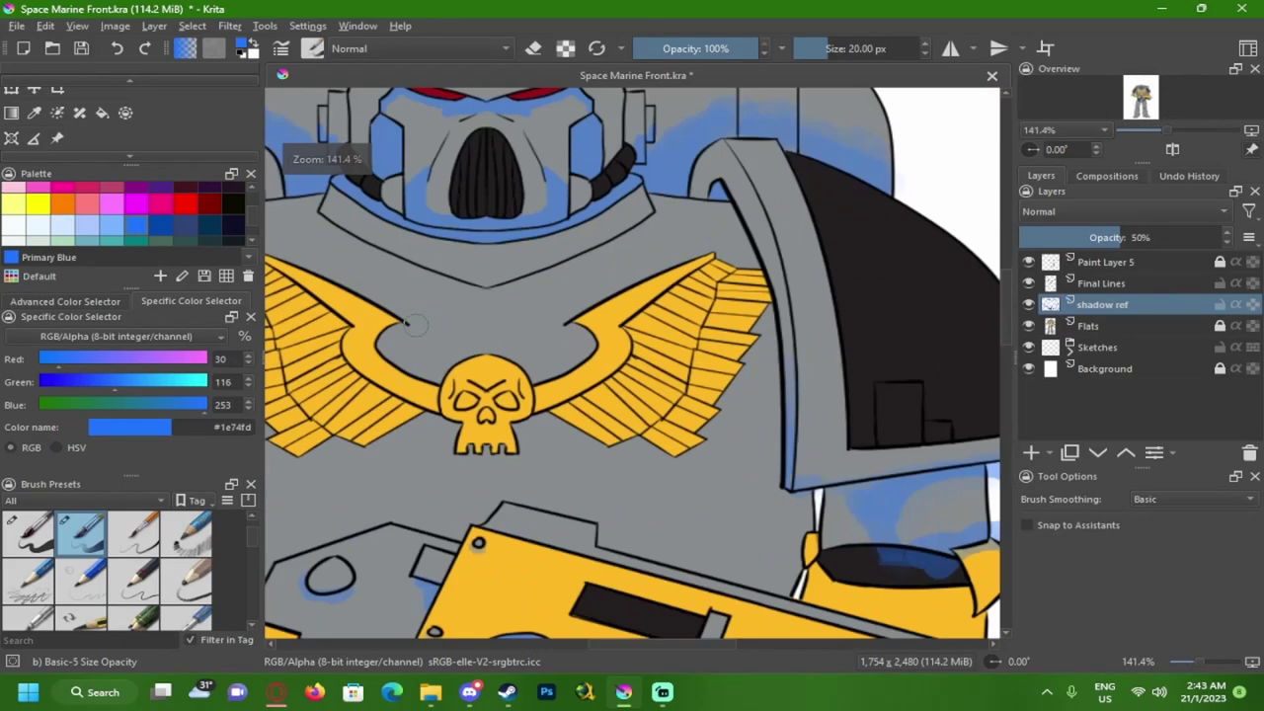
scroll(415, 326, up, 2)
mouse_move(517, 246)
mouse_down()
mouse_move(556, 186)
mouse_move(559, 217)
mouse_move(525, 309)
mouse_up()
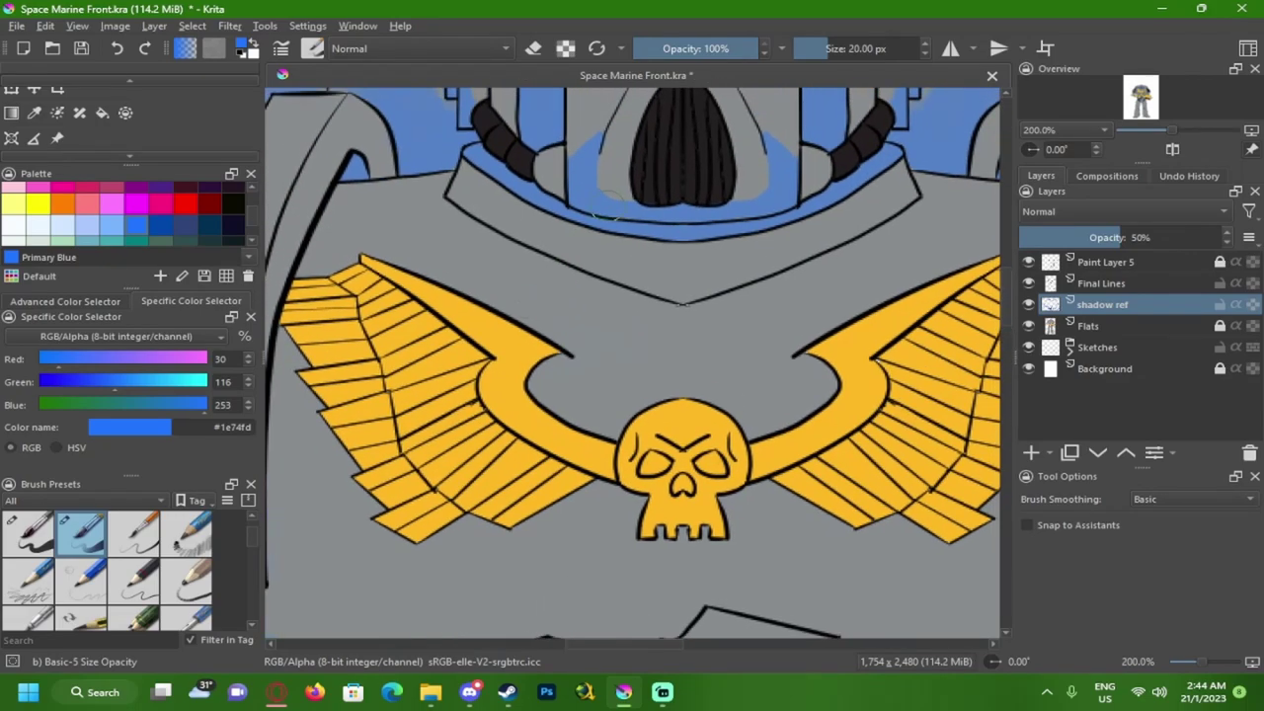
scroll(556, 245, up, 2)
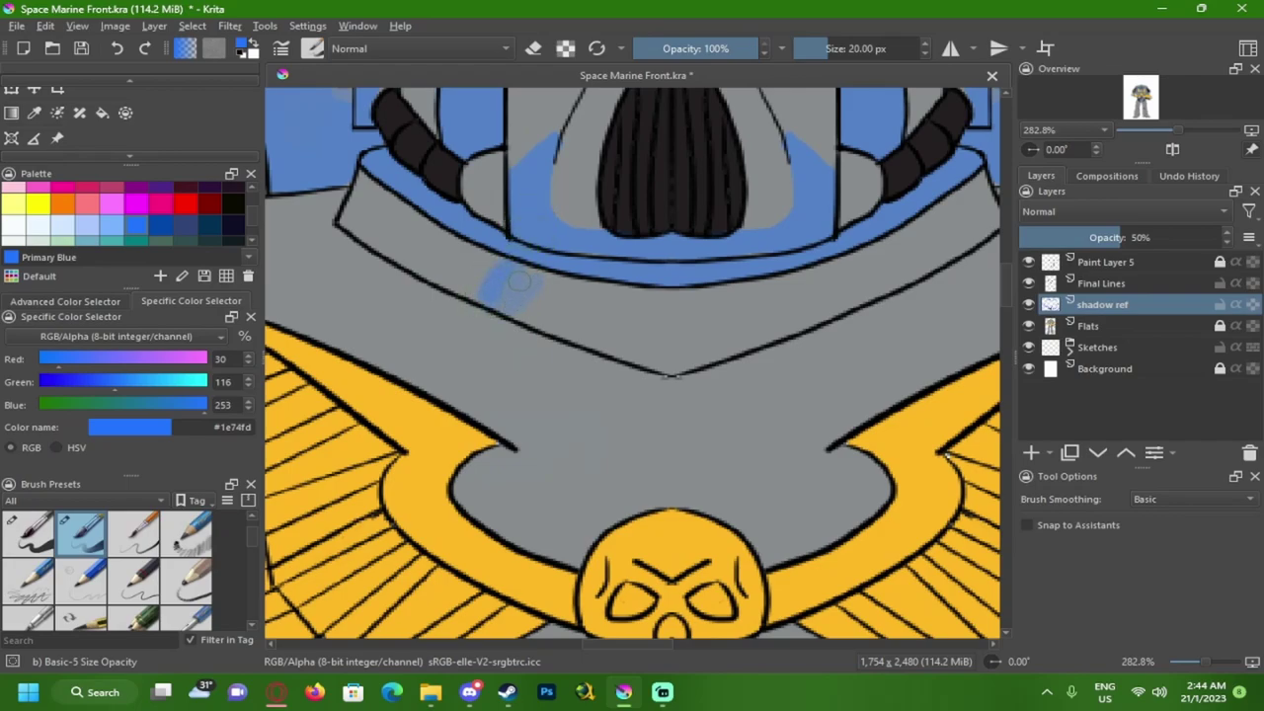
click(948, 49)
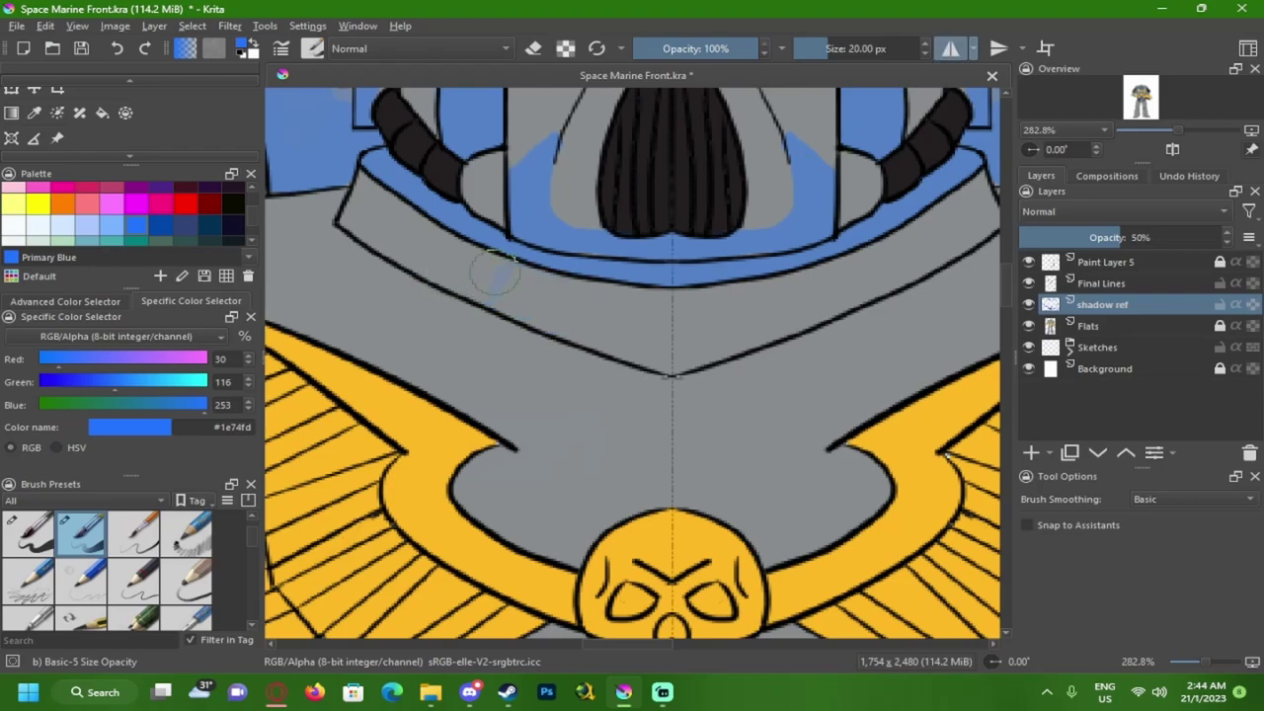
mouse_move(526, 286)
mouse_down()
mouse_move(550, 316)
mouse_move(583, 316)
mouse_up()
mouse_move(615, 208)
mouse_down()
mouse_move(538, 292)
mouse_move(592, 214)
mouse_up()
mouse_move(539, 312)
mouse_down()
mouse_move(588, 296)
mouse_move(620, 364)
mouse_up()
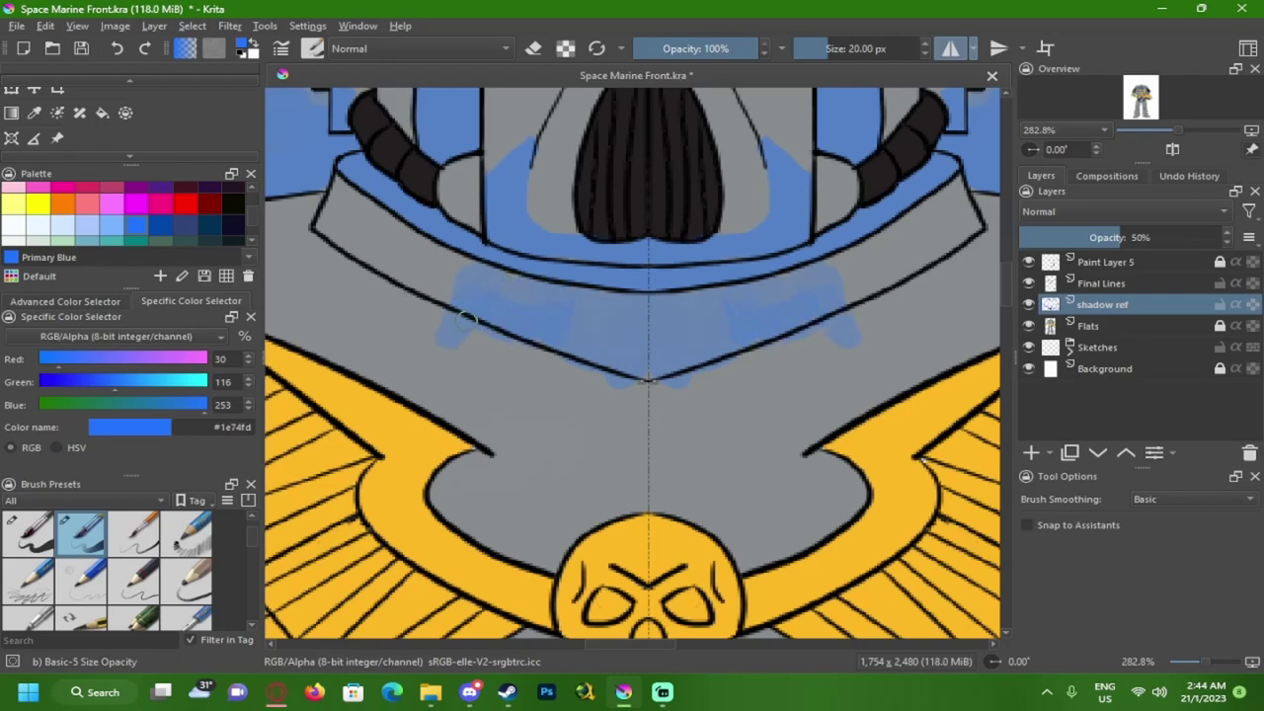
- Extend the mirrored helmet shadow onto the chest plate below the collar's point, above the eagle emblem
mouse_move(447, 367)
mouse_down()
mouse_move(642, 395)
mouse_move(571, 389)
mouse_move(498, 355)
mouse_move(563, 375)
mouse_up()
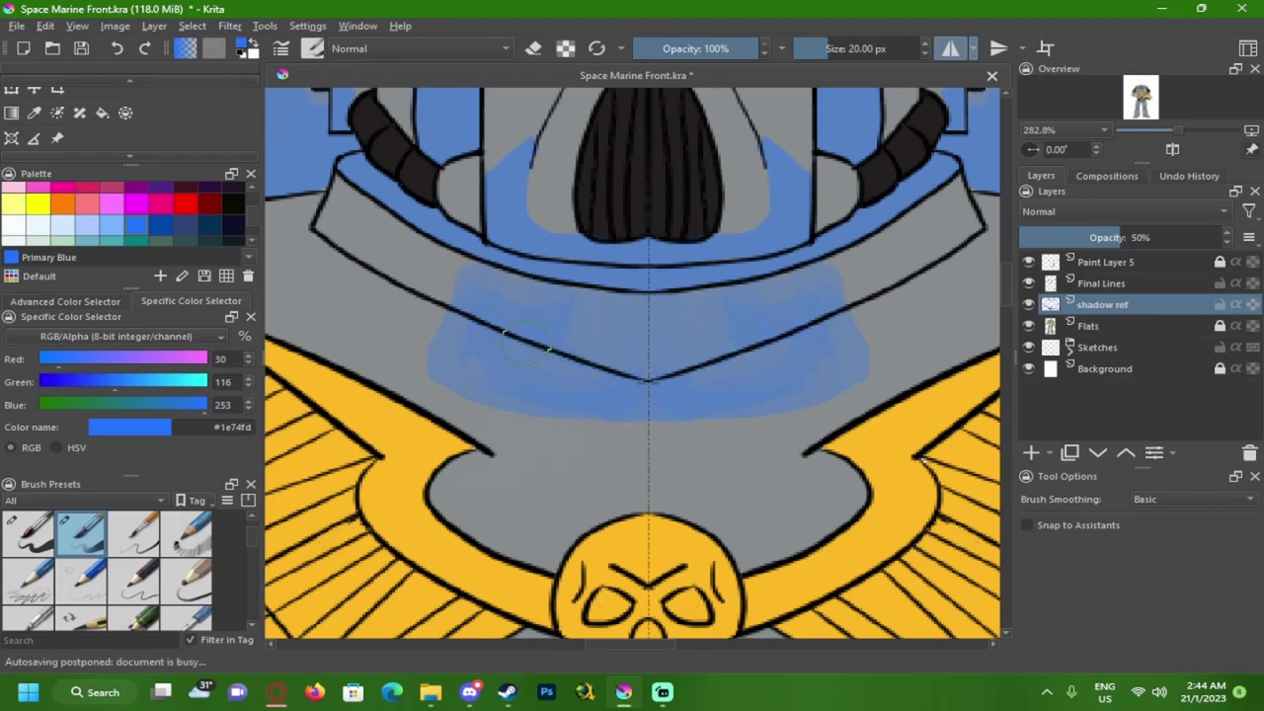
scroll(585, 365, down, 5)
scroll(578, 365, up, 3)
scroll(593, 365, down, 1)
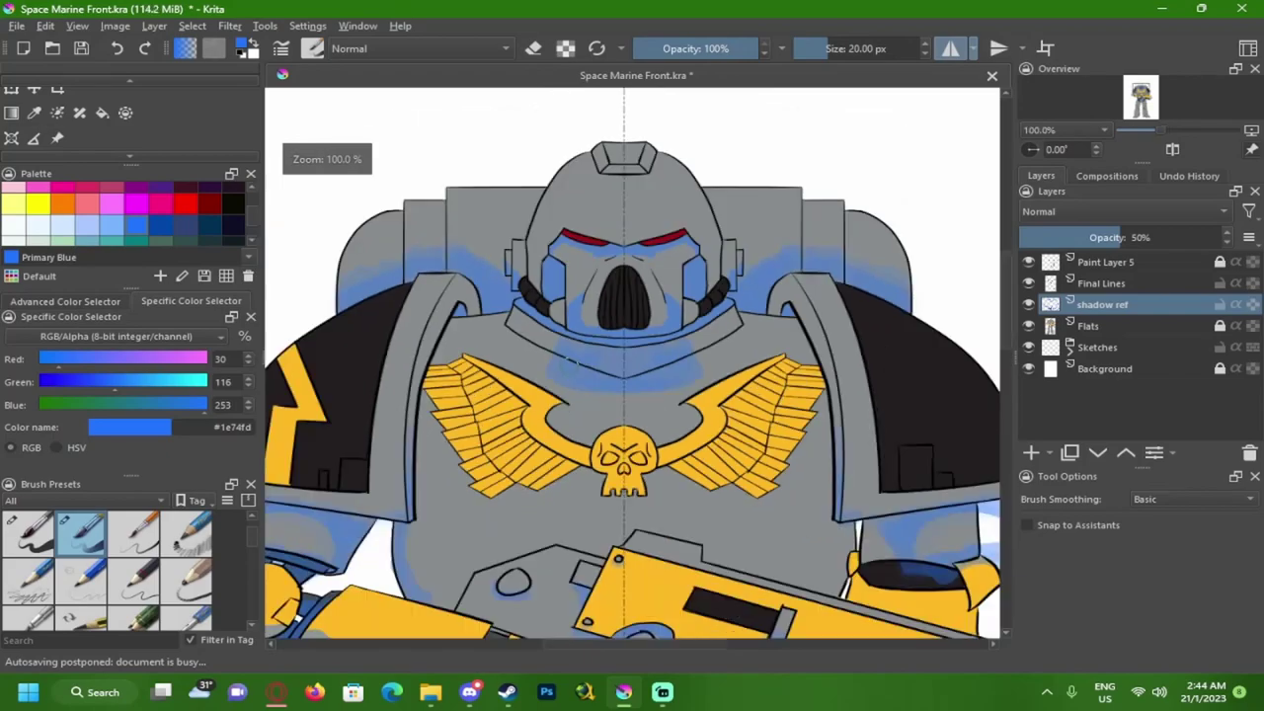
scroll(569, 364, up, 3)
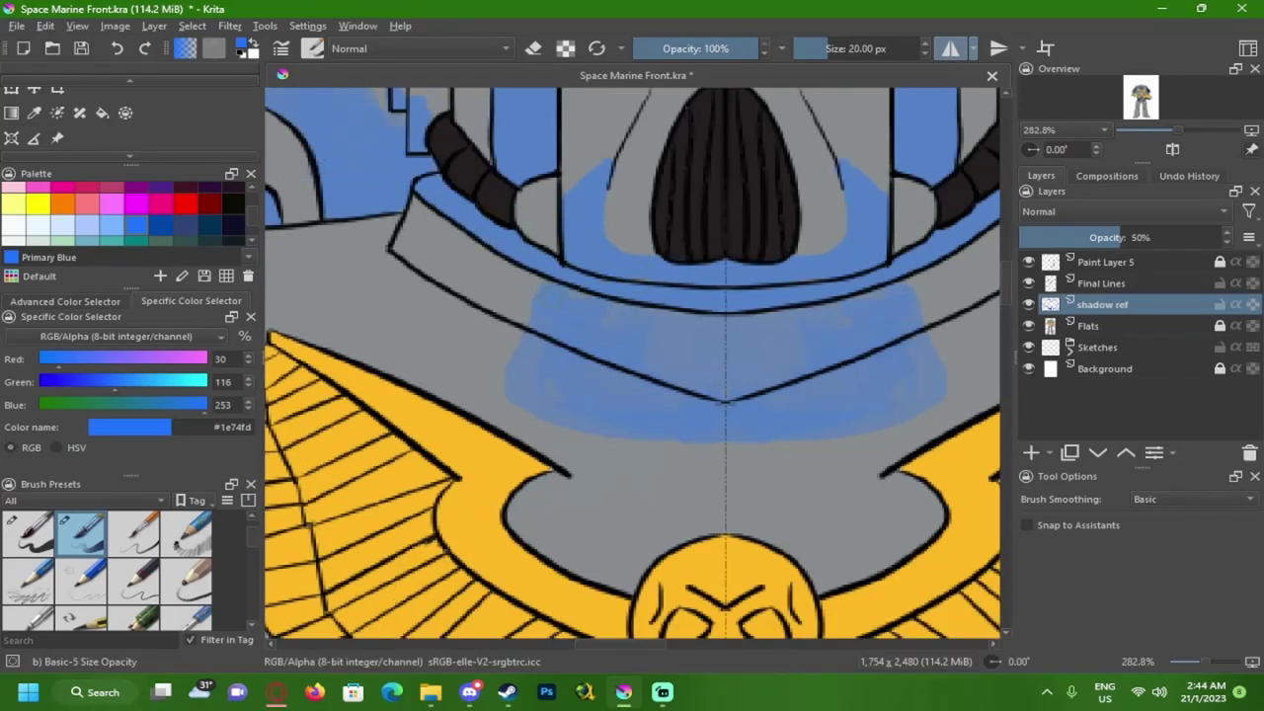
- Paint mirrored Primary Blue shadow on the upper chest along the shoulder rim's inner edge, down to the wing tip
drag(588, 395, 675, 344)
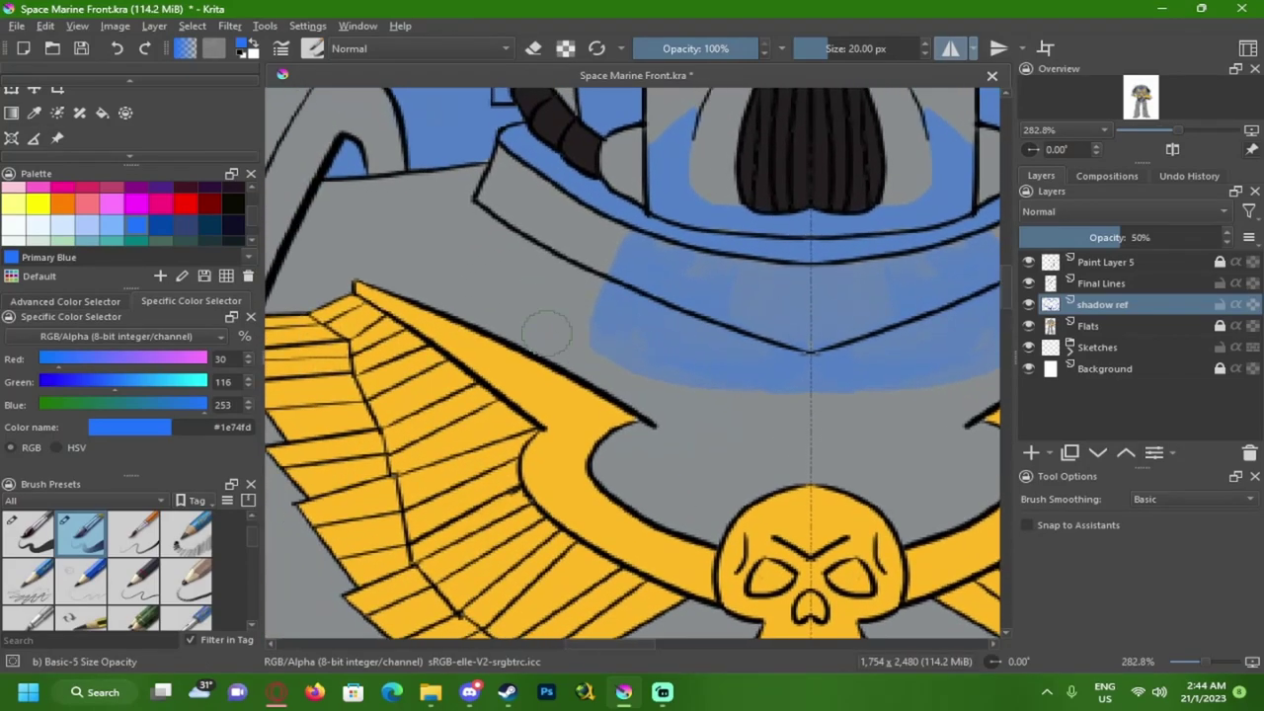
scroll(545, 315, down, 5)
scroll(548, 347, up, 3)
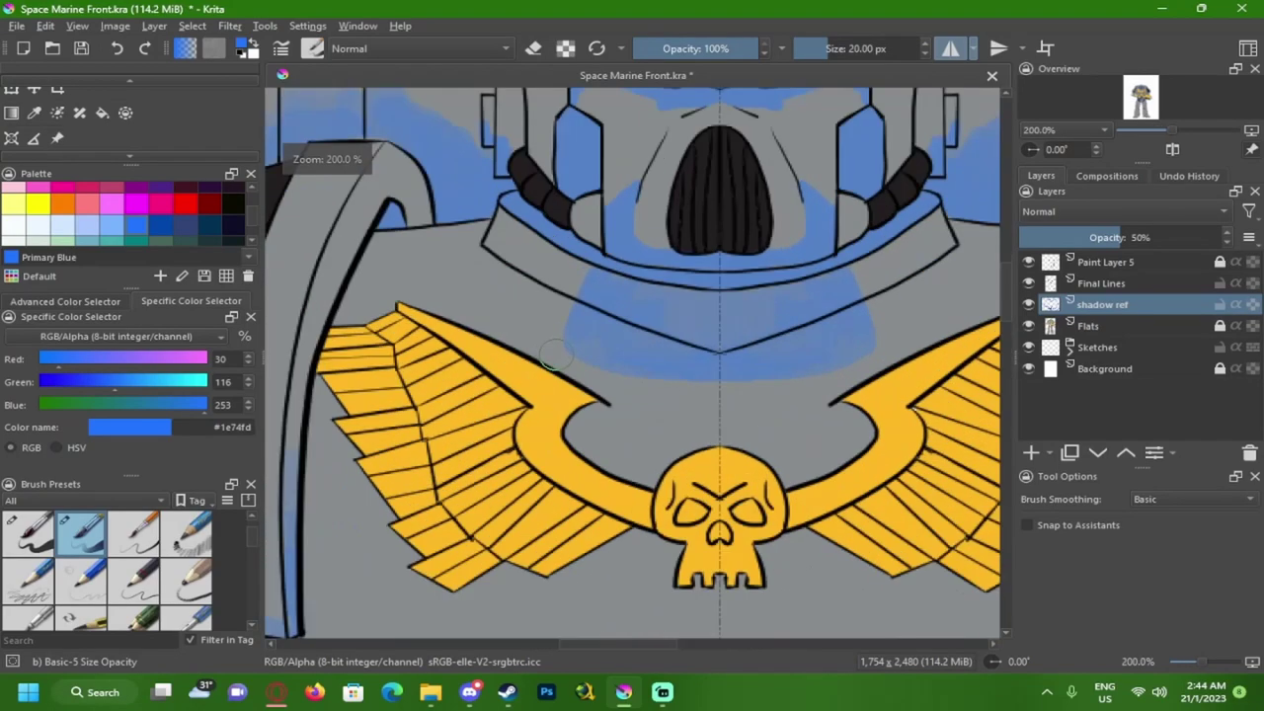
drag(546, 347, 536, 319)
scroll(450, 294, up, 1)
drag(453, 296, 532, 420)
mouse_move(521, 219)
mouse_down()
mouse_move(631, 274)
mouse_move(599, 284)
mouse_up()
scroll(512, 373, down, 4)
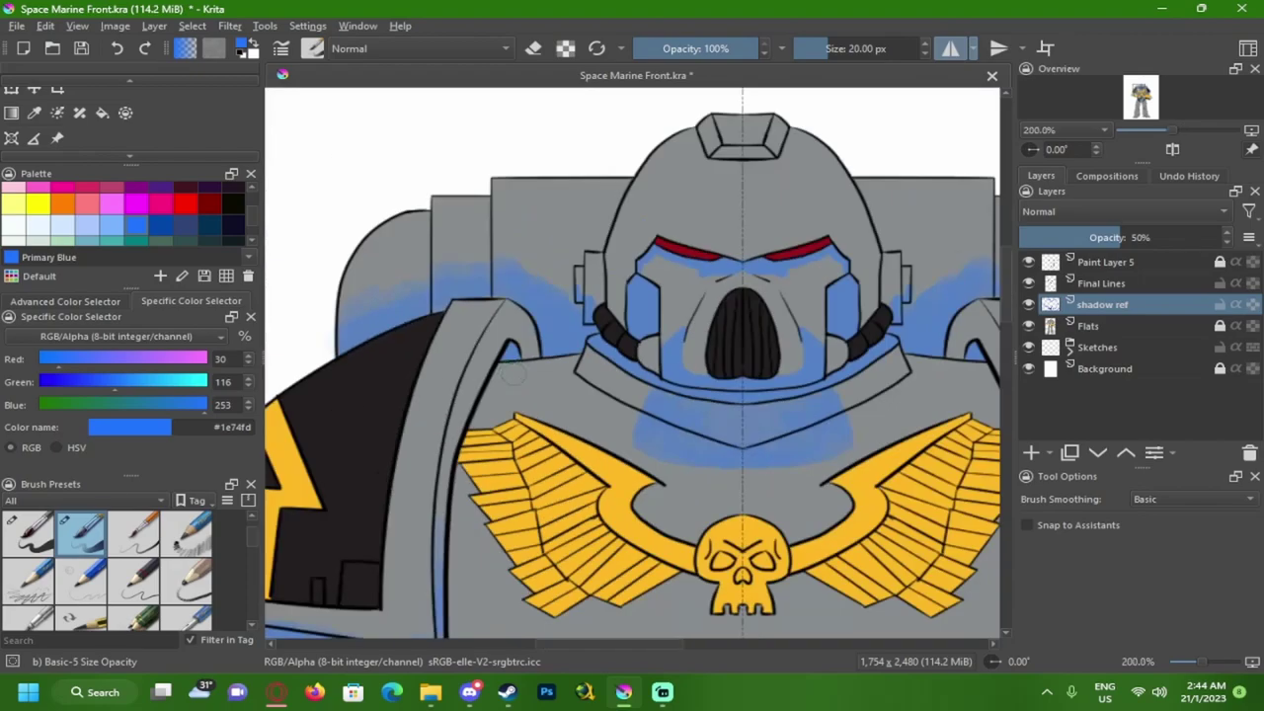
scroll(508, 367, up, 7)
mouse_move(585, 245)
mouse_down()
mouse_move(551, 245)
mouse_move(504, 289)
mouse_move(434, 411)
mouse_move(429, 450)
mouse_move(400, 472)
mouse_up()
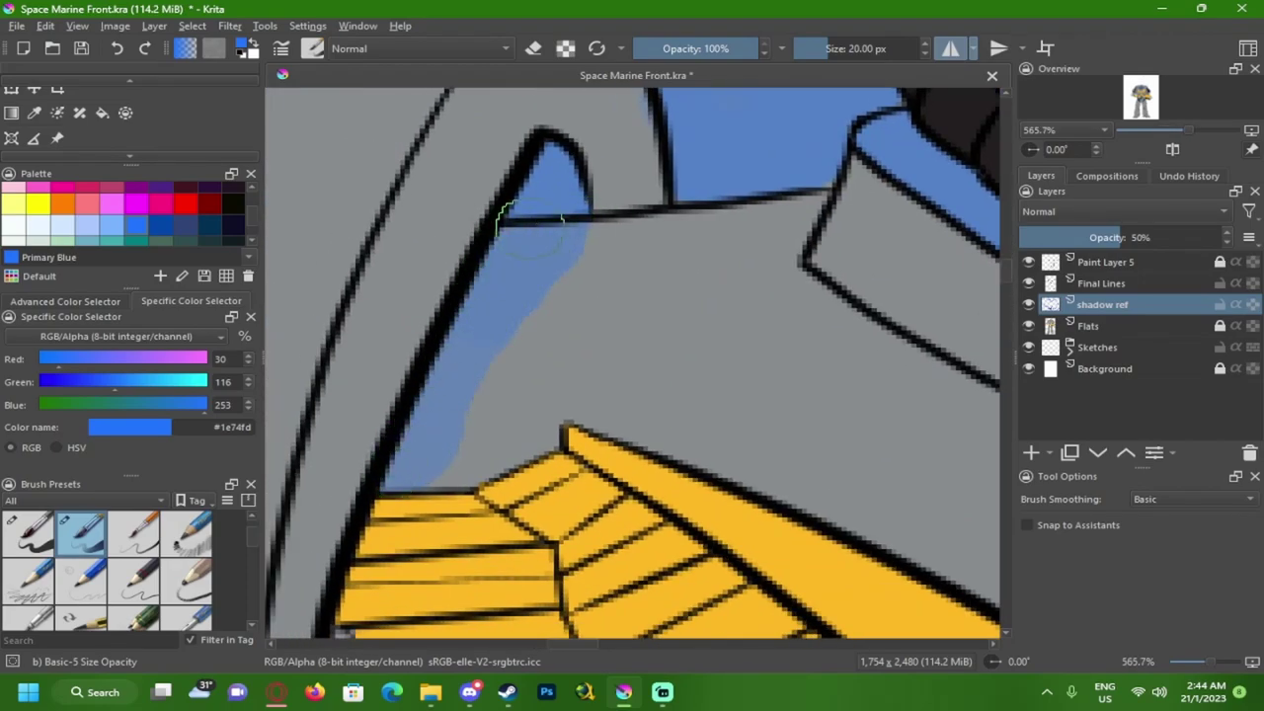
- Paint mirrored Primary Blue shadow along the chest plate's top edge and under the collar's lower edge to the central shadow
scroll(390, 259, down, 7)
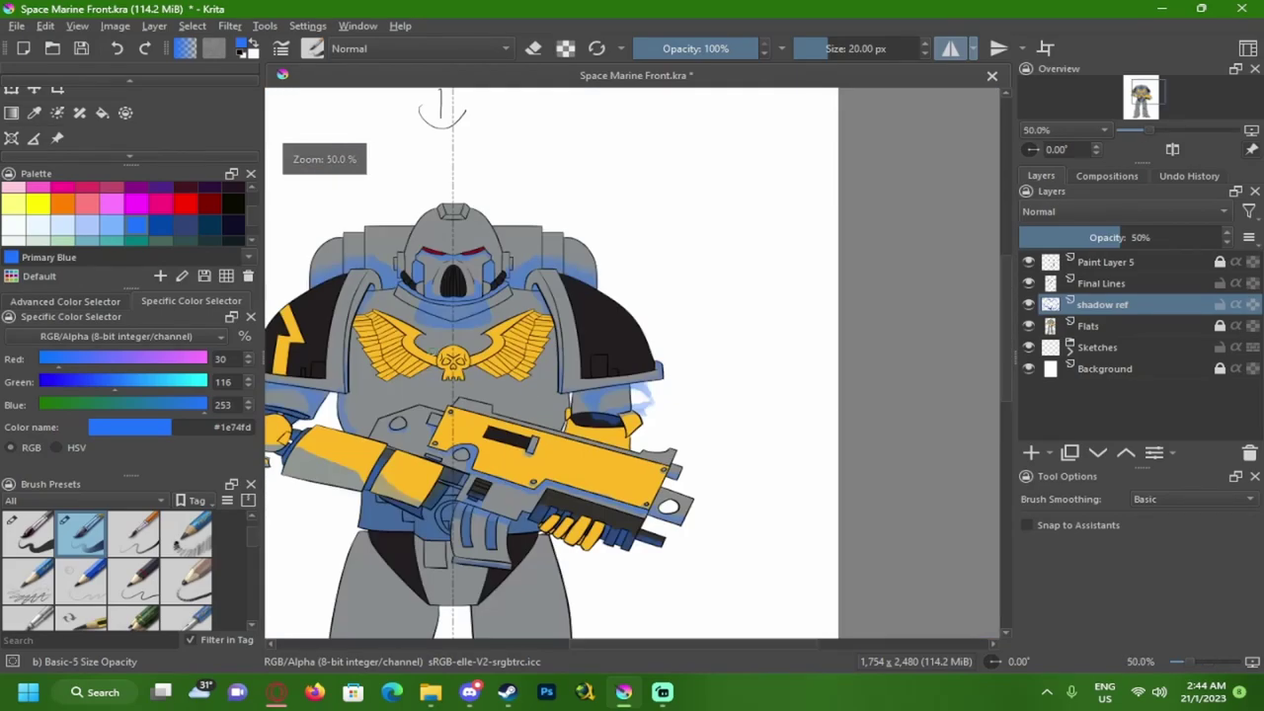
scroll(420, 332, up, 5)
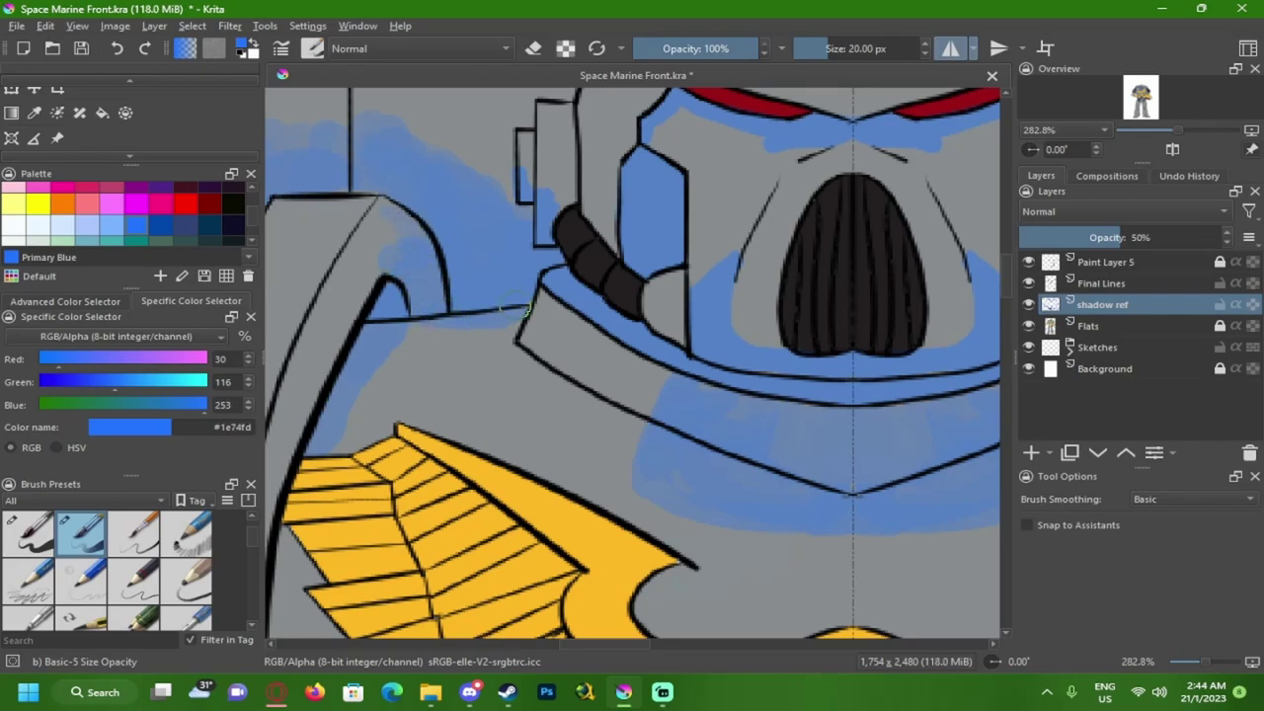
scroll(403, 308, down, 4)
scroll(425, 287, up, 2)
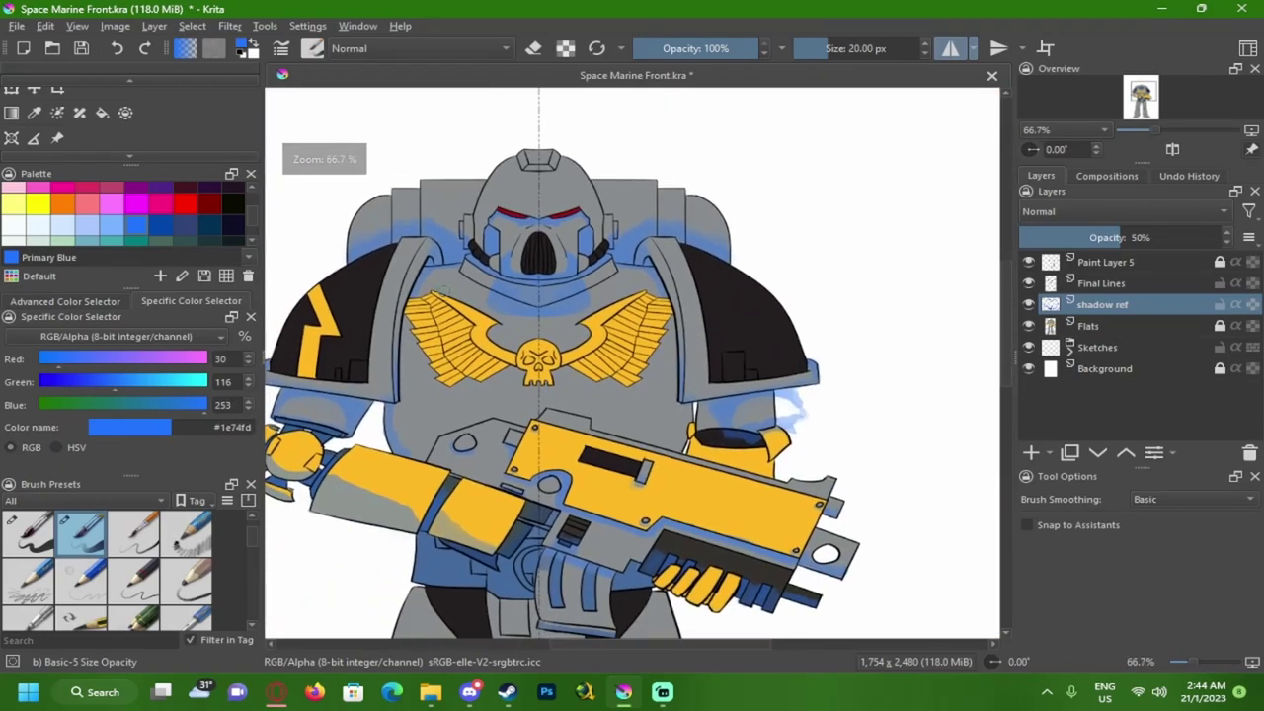
scroll(444, 262, up, 2)
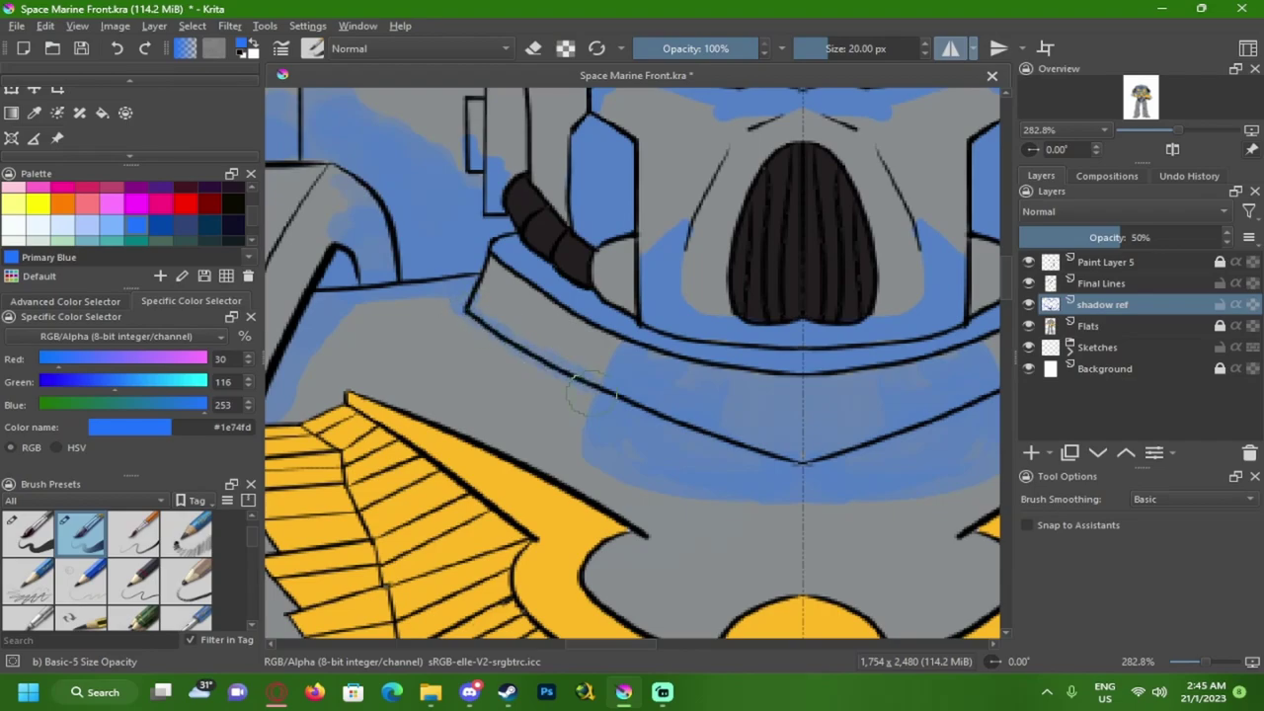
scroll(637, 404, down, 3)
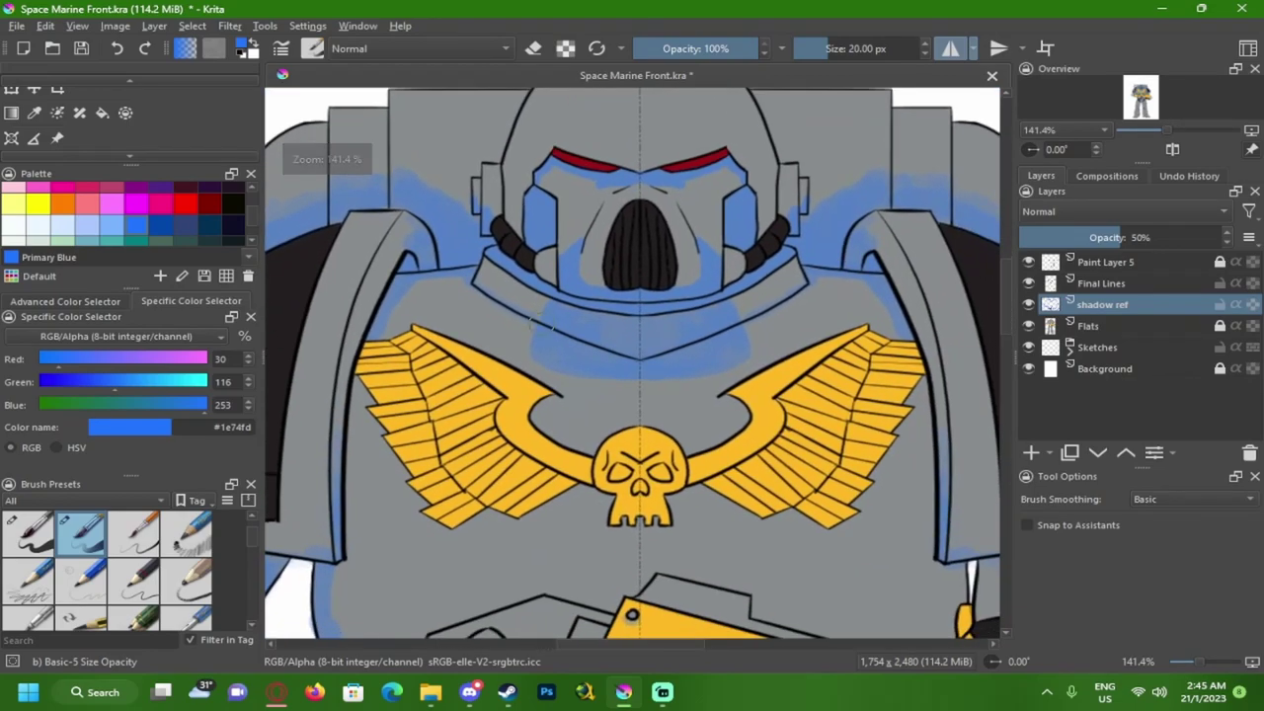
- Paint mirrored Primary Blue shadow on the chest inside the curve of the eagle's wing, toward the skull
scroll(513, 359, up, 4)
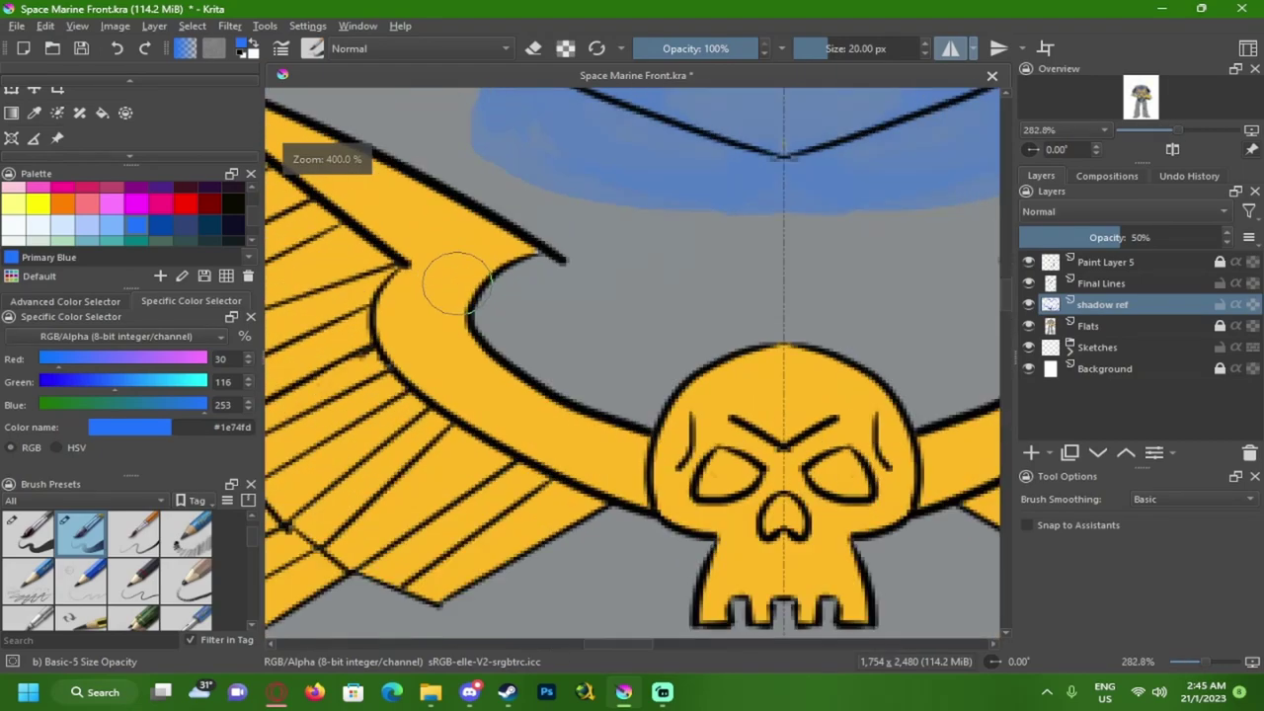
drag(498, 212, 502, 207)
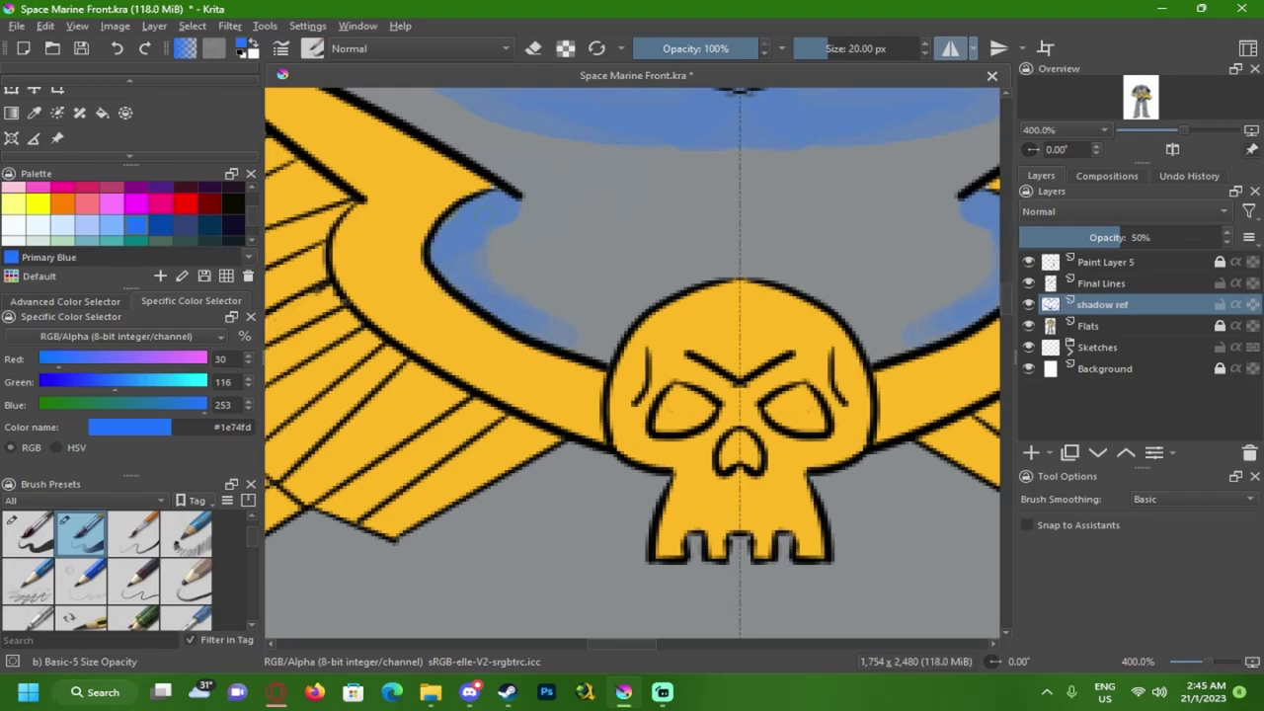
- Fill both eye sockets and the nose hole of the eagle emblem's skull with Primary Blue
drag(552, 390, 499, 194)
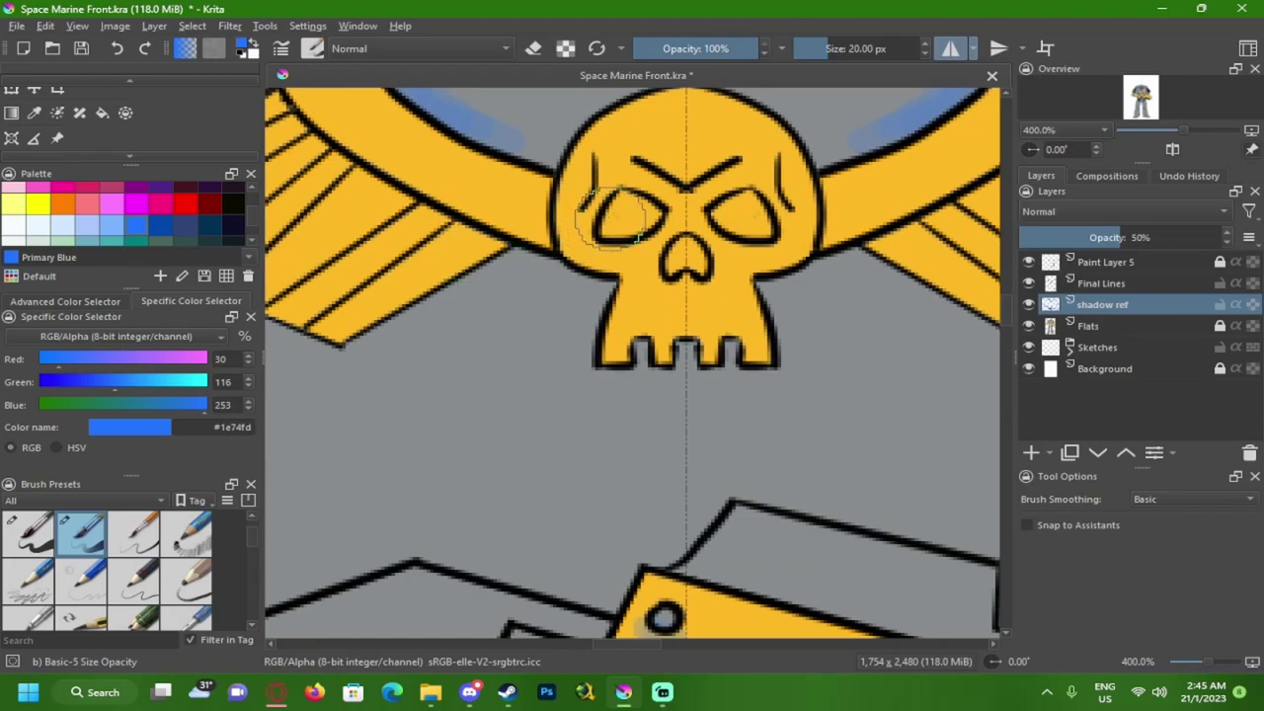
key(f)
click(632, 222)
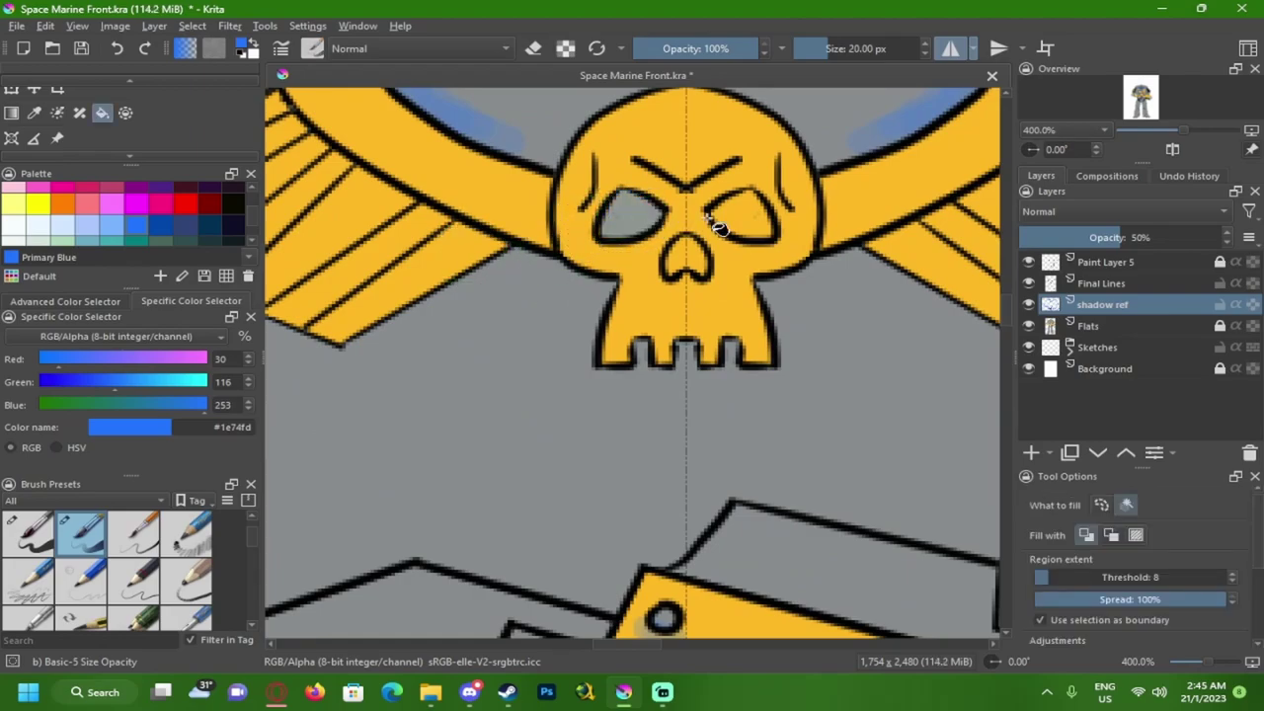
click(726, 232)
click(688, 263)
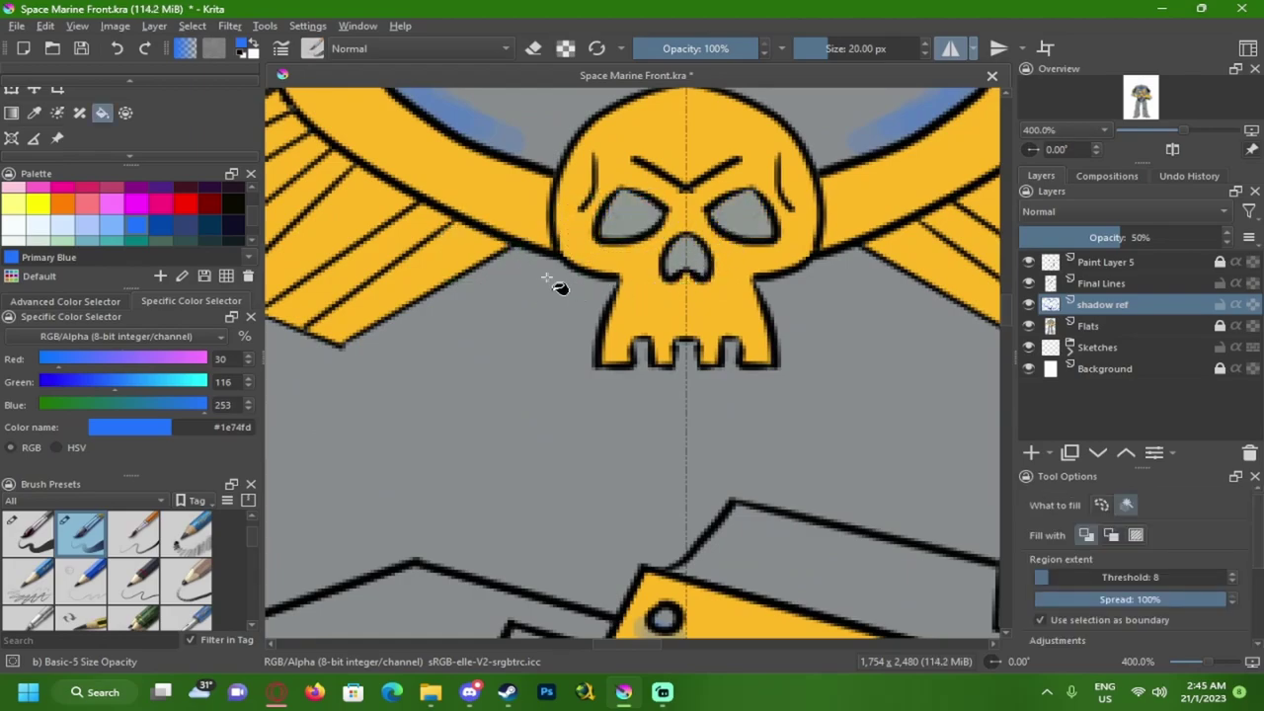
- Brush mirrored Primary Blue shadow on the chest beneath the skull's cheeks and around its jaw and teeth
drag(558, 280, 614, 224)
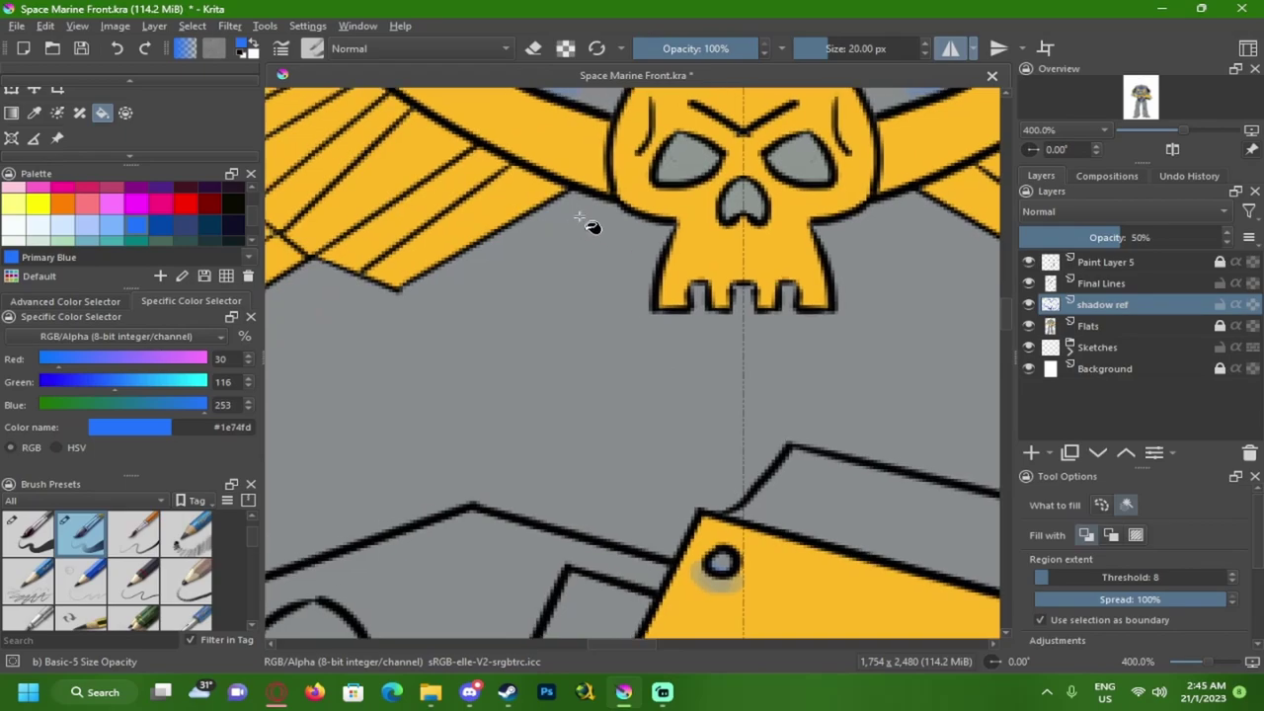
key(b)
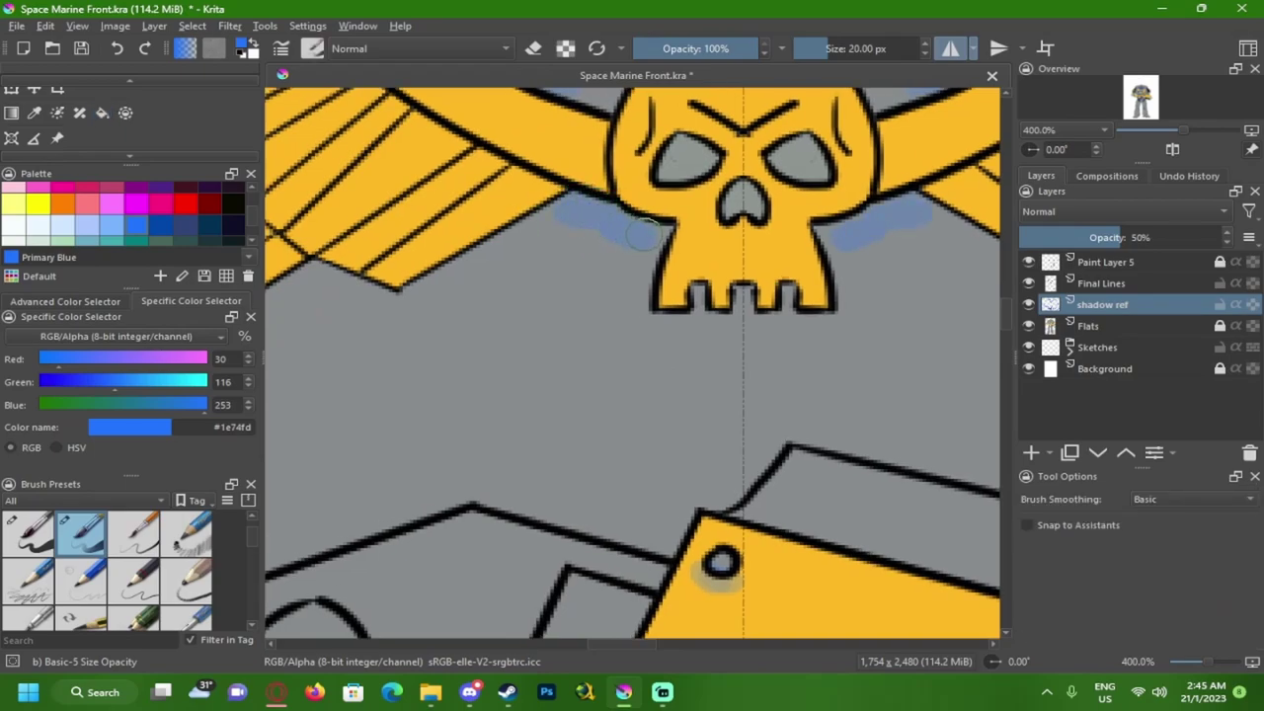
mouse_move(643, 252)
mouse_down()
mouse_move(642, 316)
mouse_move(682, 319)
mouse_move(703, 294)
mouse_move(715, 318)
mouse_move(741, 306)
mouse_move(744, 293)
mouse_move(704, 326)
mouse_move(615, 312)
mouse_move(635, 239)
mouse_up()
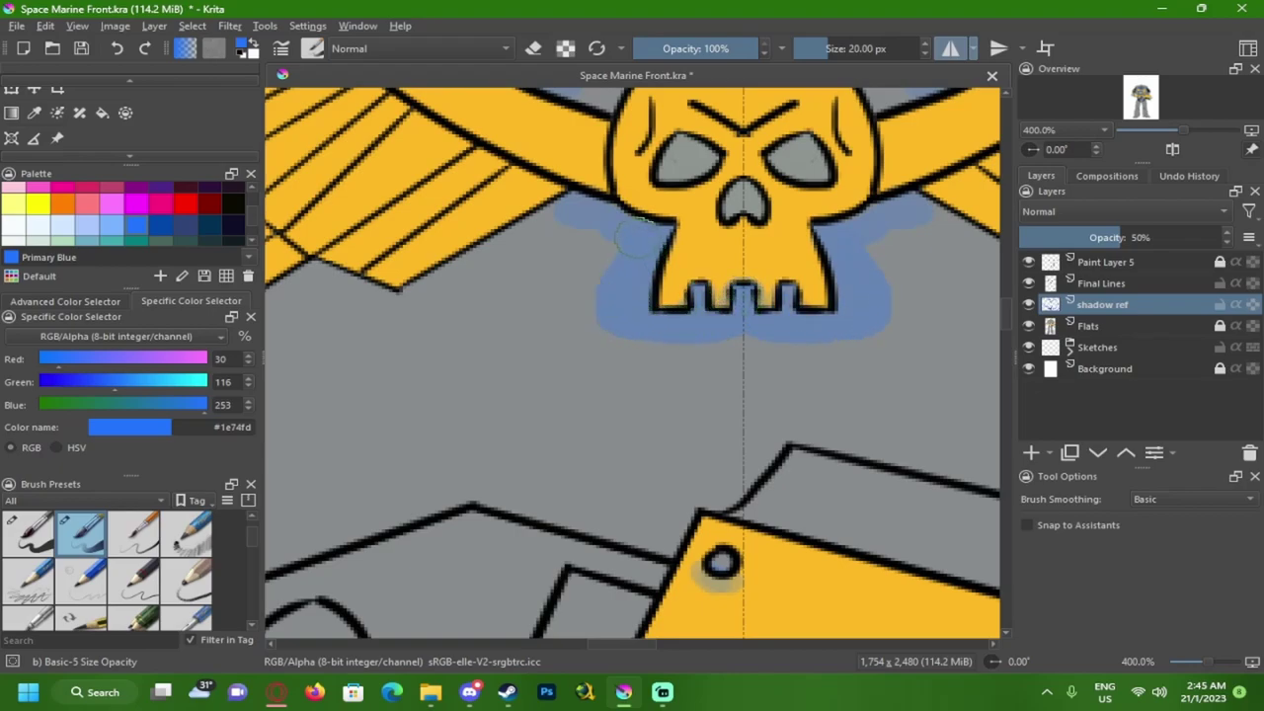
- Paint mirrored Primary Blue shadow on the chest along the wing's lower and outer feather tips up to the shoulder rim
mouse_move(541, 224)
mouse_down()
mouse_move(626, 242)
mouse_move(494, 314)
mouse_move(404, 306)
mouse_move(592, 311)
mouse_move(500, 345)
mouse_move(382, 323)
mouse_move(501, 374)
mouse_up()
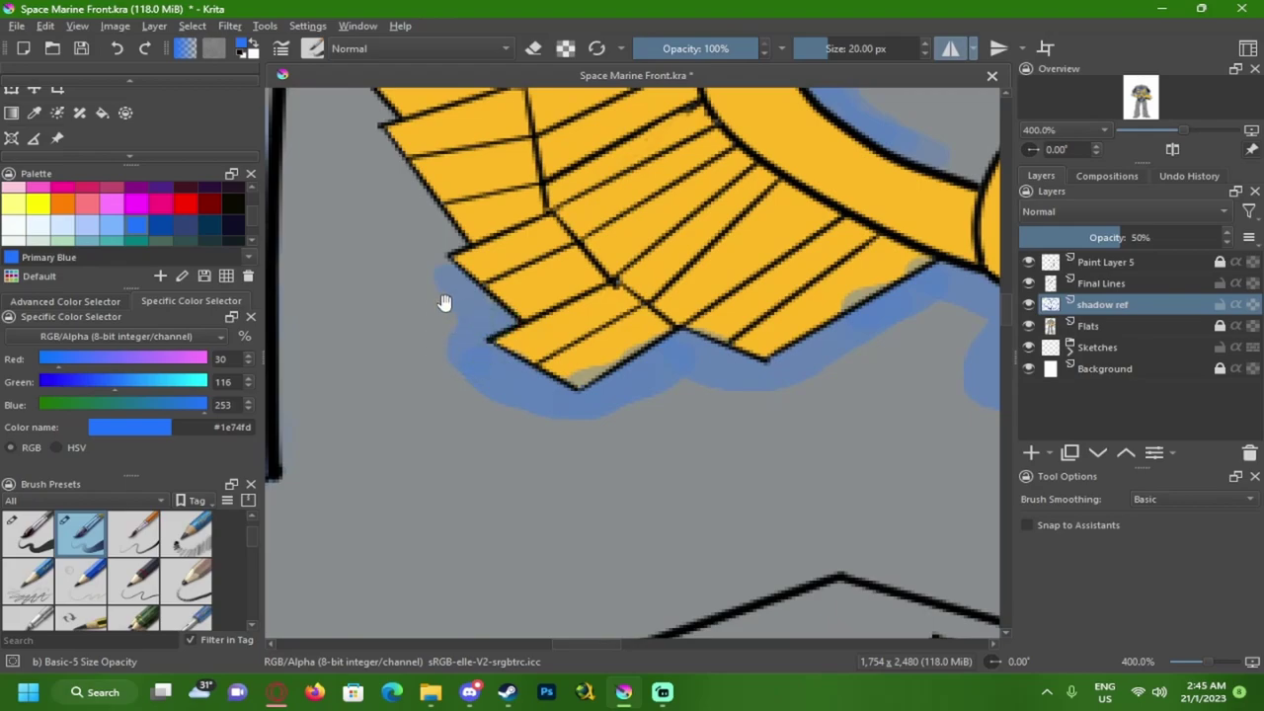
drag(444, 306, 486, 354)
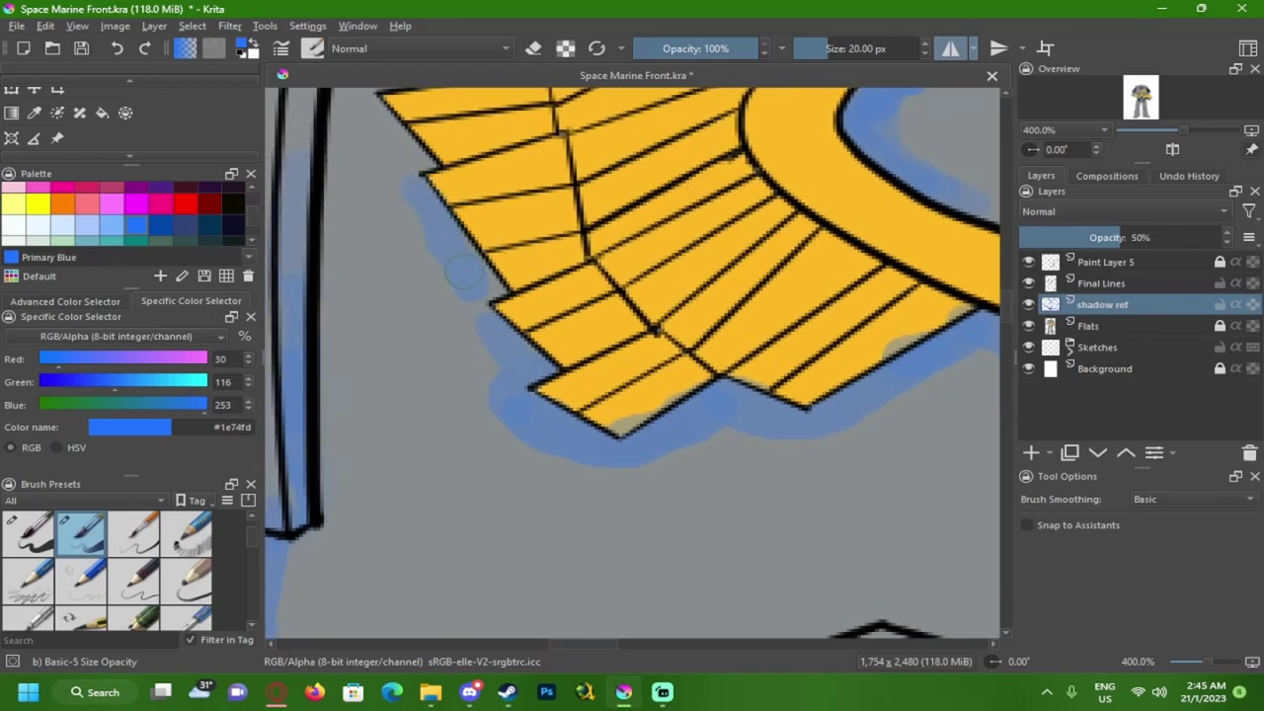
drag(469, 311, 515, 335)
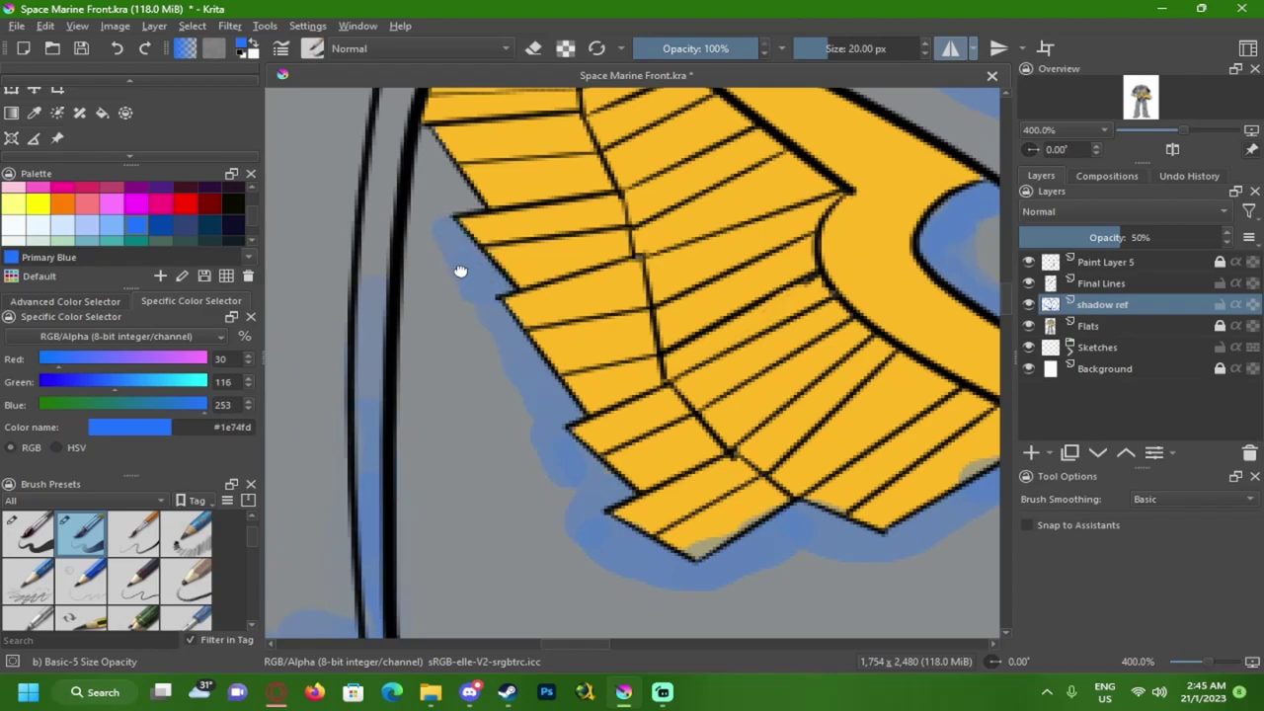
drag(449, 259, 486, 336)
drag(457, 217, 495, 275)
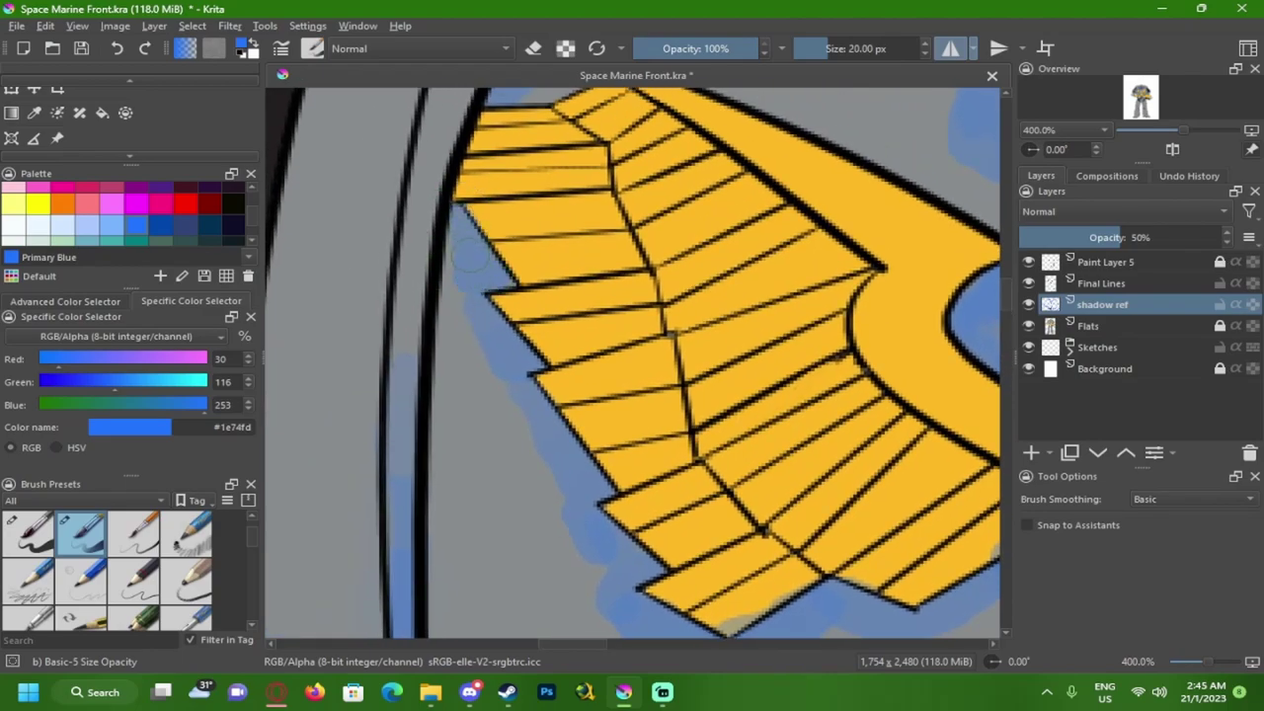
drag(515, 322, 510, 314)
mouse_move(559, 271)
mouse_down()
mouse_move(441, 277)
mouse_move(383, 170)
mouse_up()
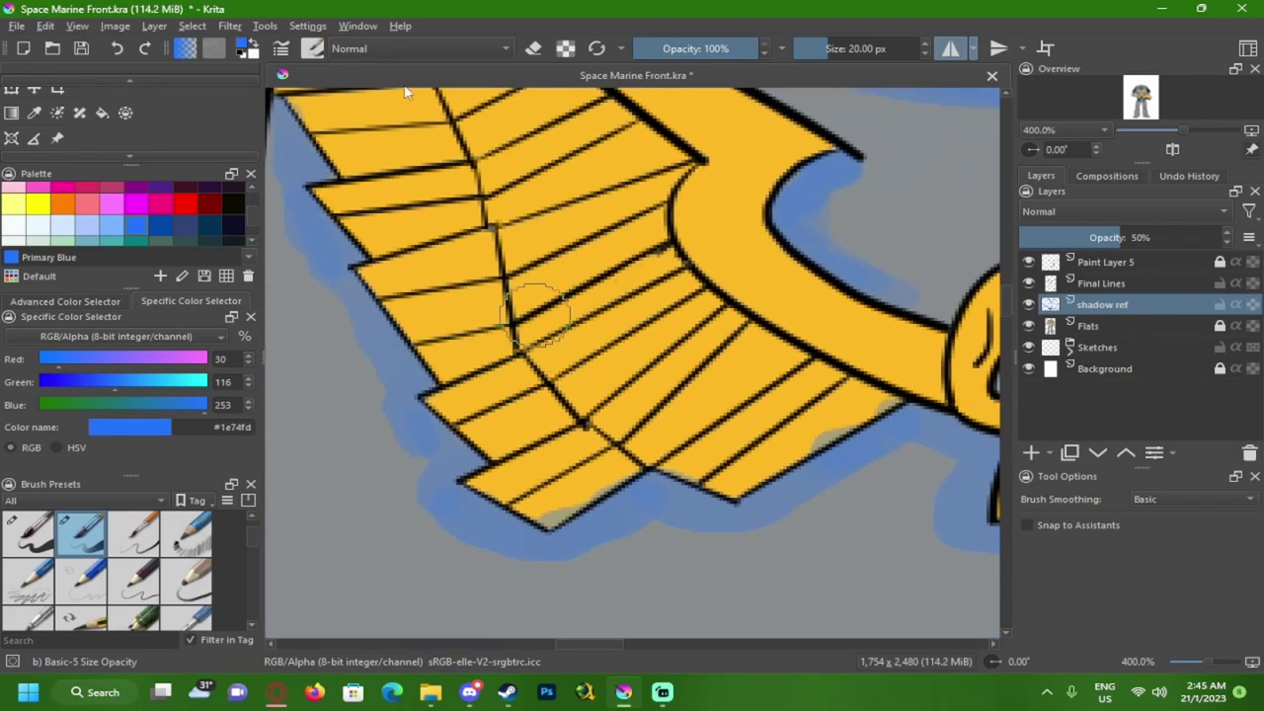
mouse_move(542, 489)
mouse_down()
mouse_move(553, 511)
mouse_move(503, 486)
mouse_up()
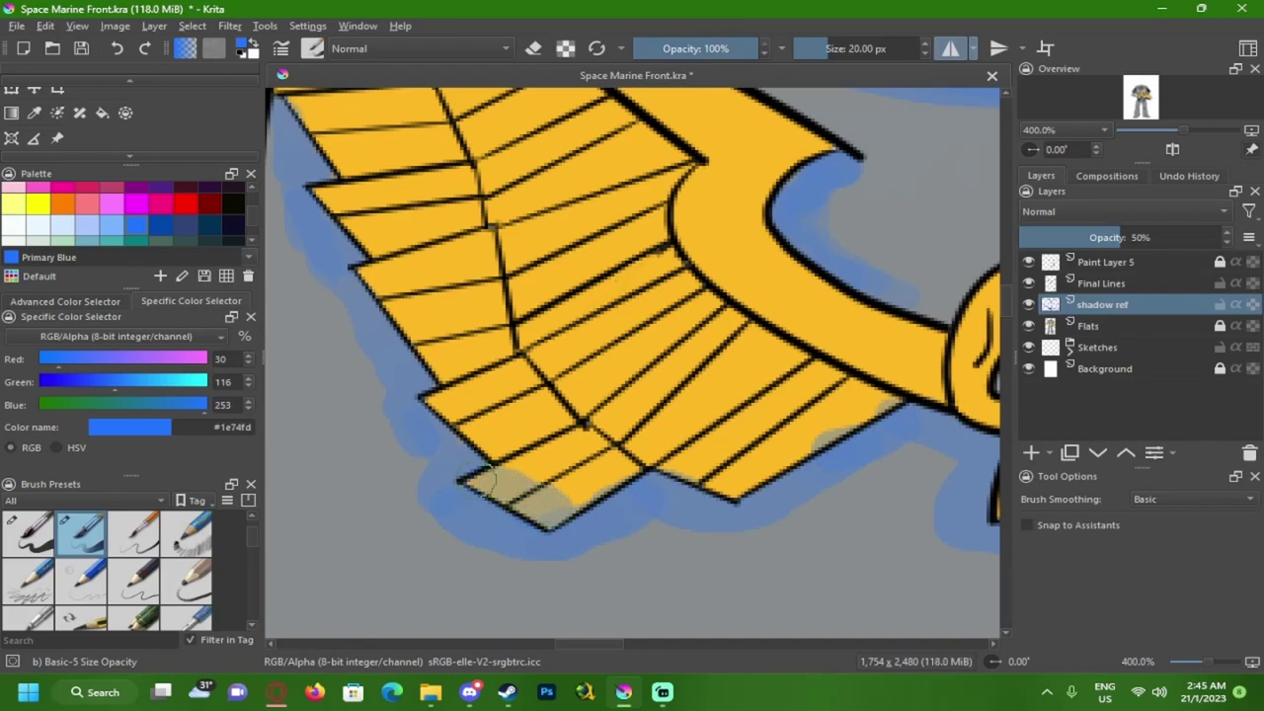
key(ctrl+z)
key(ctrl+z)
key(alt+Tab)
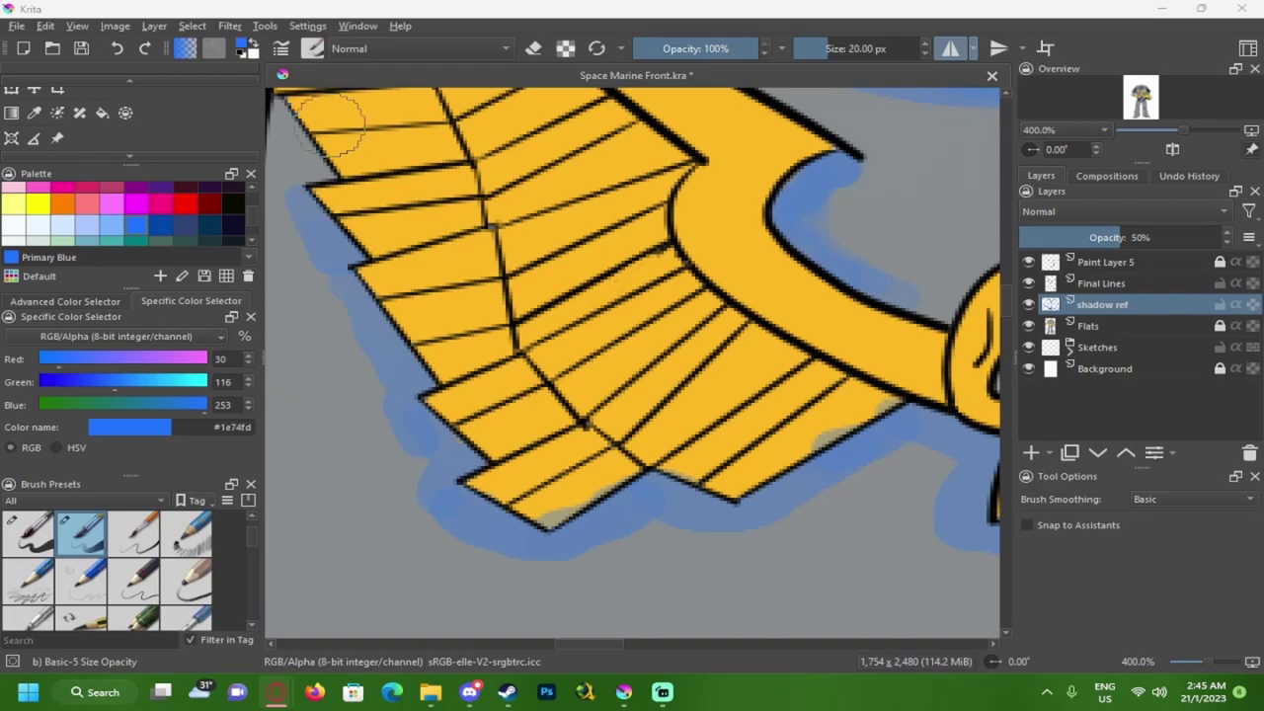
click(511, 7)
drag(646, 403, 605, 336)
key(ctrl+z)
key(ctrl+z)
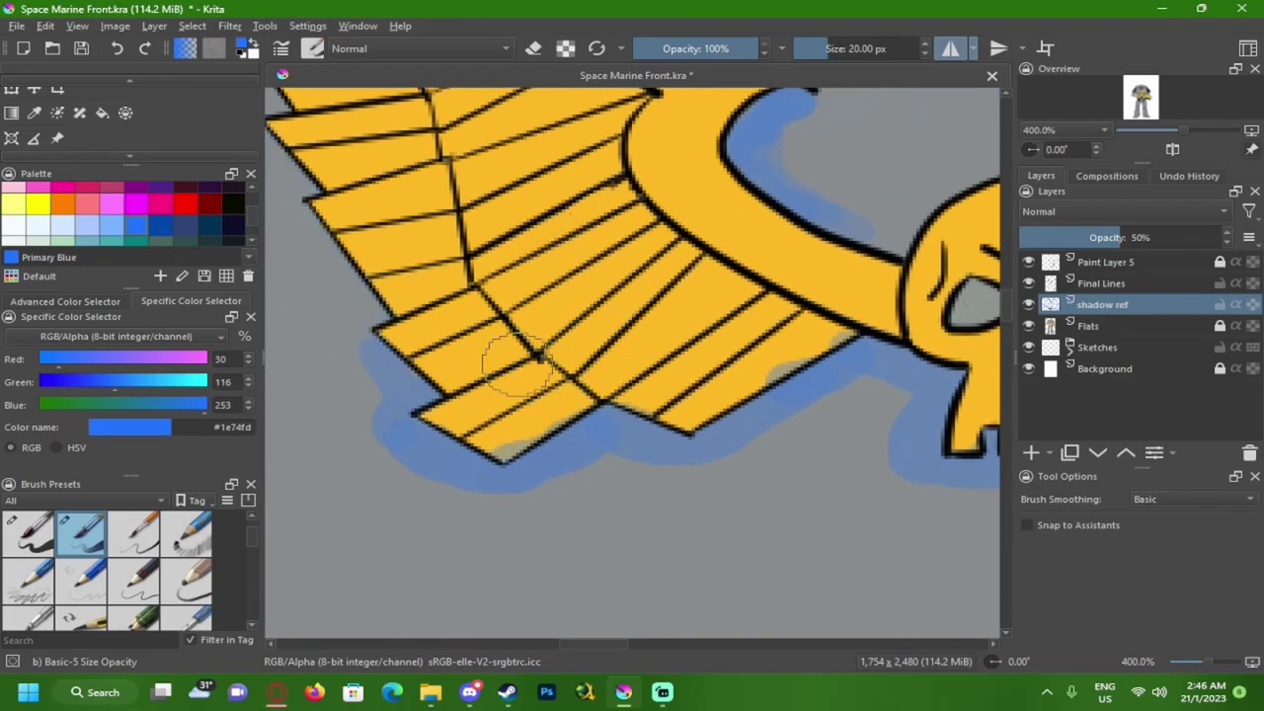
key(ctrl+shift+z)
key(ctrl+shift+z)
key(ctrl+shift+z)
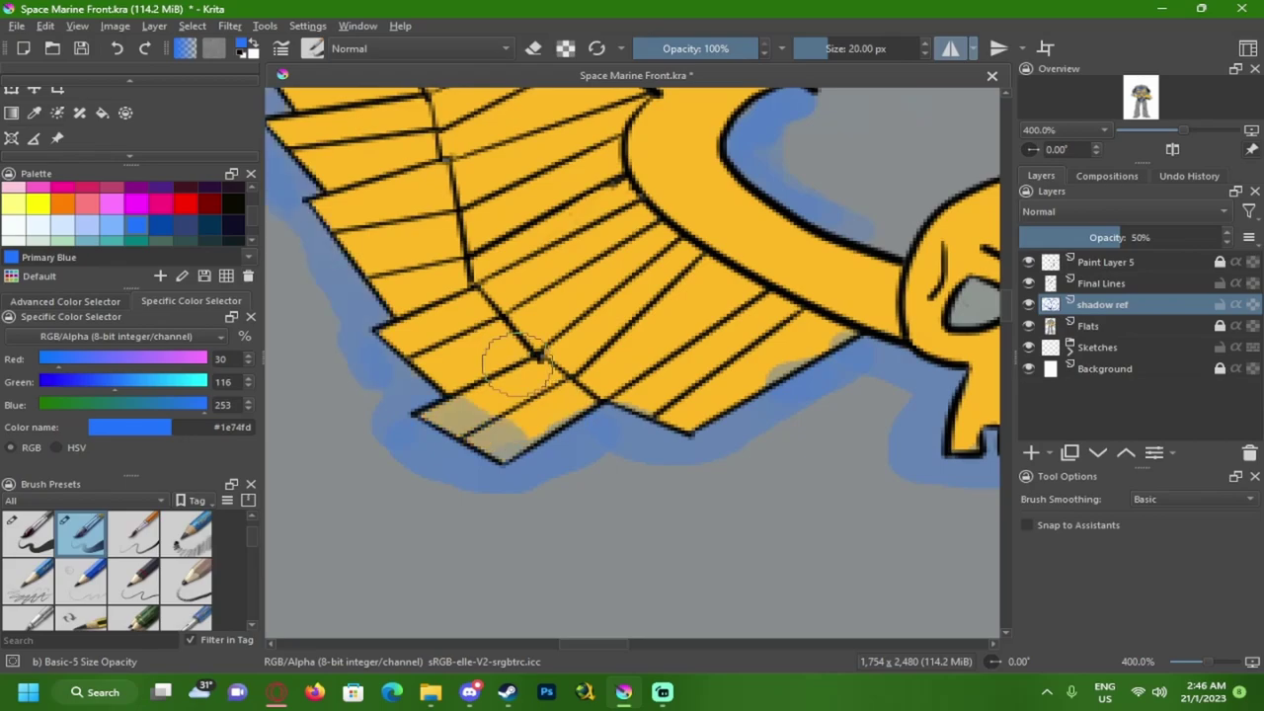
key(ctrl+z)
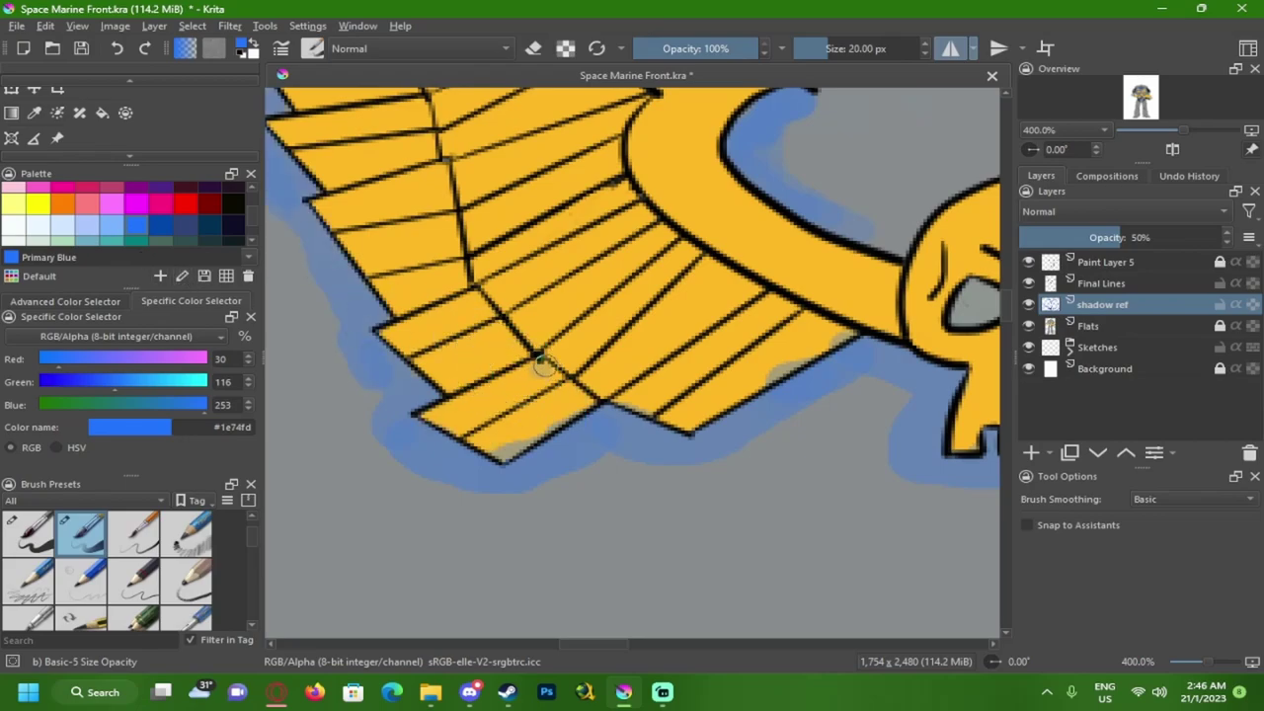
- Paint mirrored Primary Blue shadow along the lower and middle part of the dividing line between the wing's feather rows
drag(583, 395, 582, 407)
drag(478, 302, 527, 358)
drag(469, 330, 559, 380)
mouse_move(499, 202)
mouse_down()
mouse_move(516, 286)
mouse_move(536, 313)
mouse_up()
mouse_move(500, 159)
mouse_down()
mouse_move(536, 257)
mouse_move(502, 268)
mouse_up()
key(1)
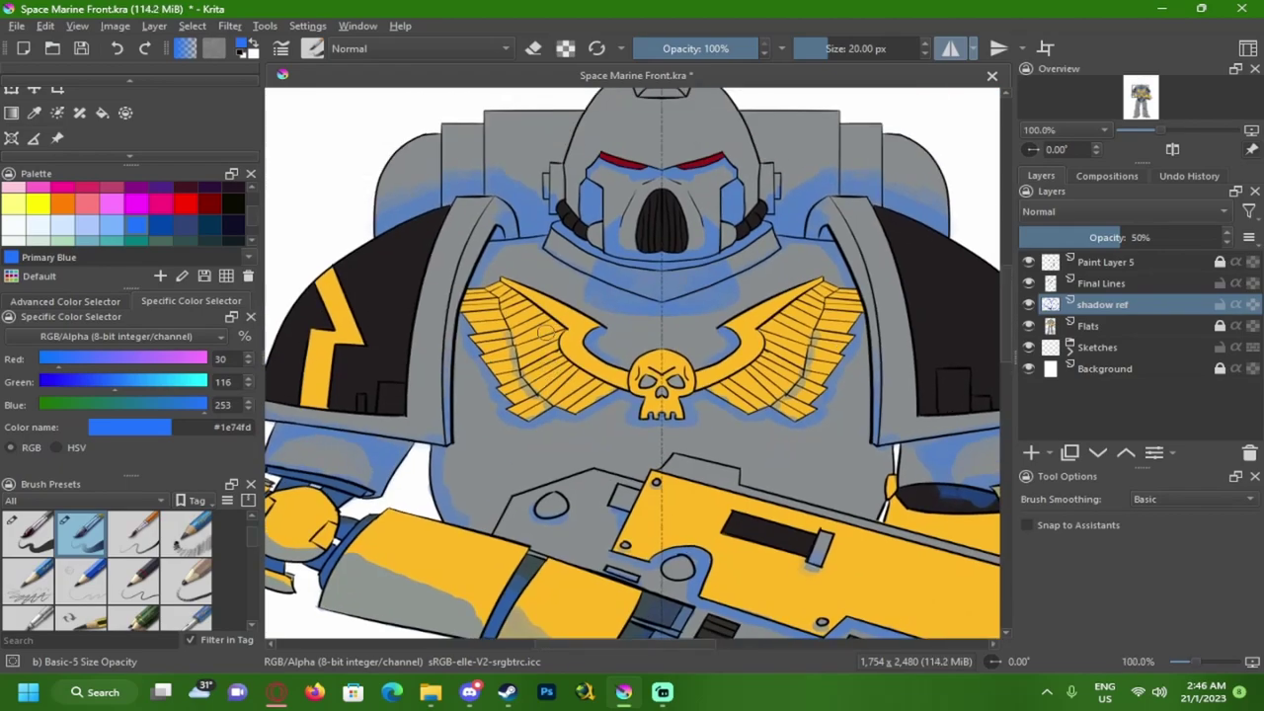
- Extend the mirrored shadow along the feather dividing line up to the wing's top edge
scroll(546, 333, up, 5)
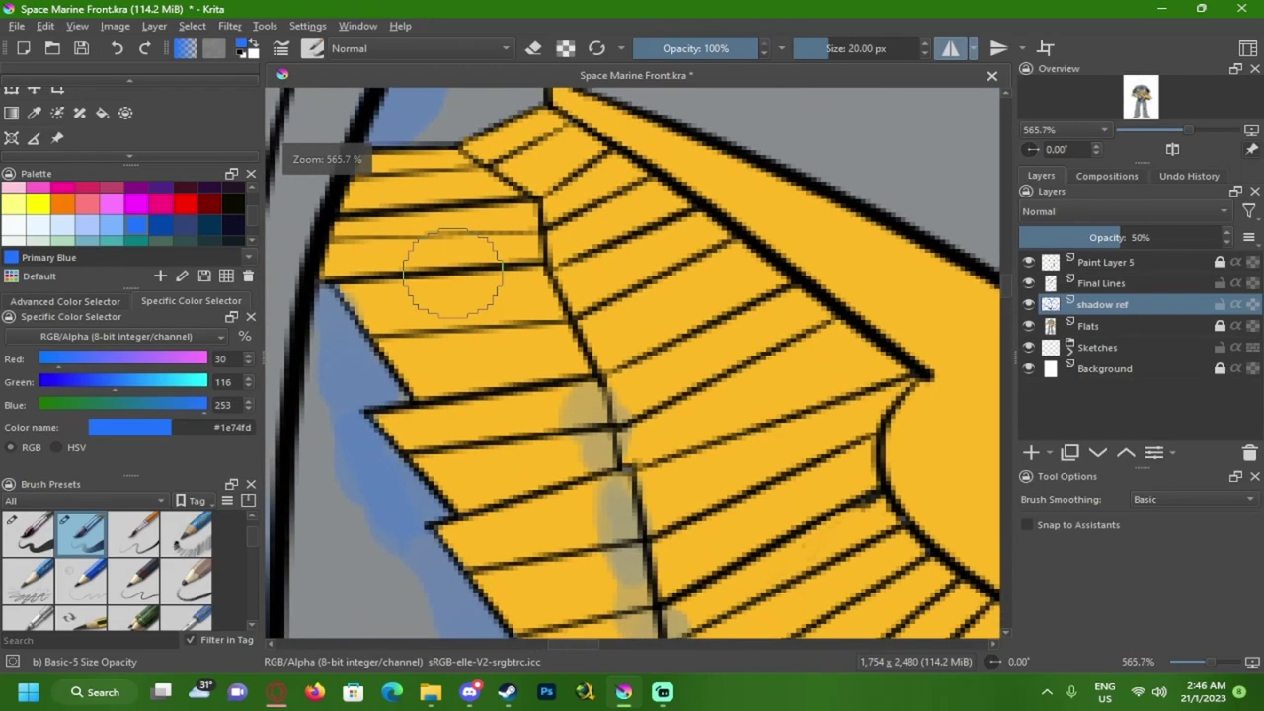
mouse_move(445, 147)
mouse_down()
mouse_move(488, 182)
mouse_move(533, 261)
mouse_move(583, 414)
mouse_up()
scroll(465, 207, down, 6)
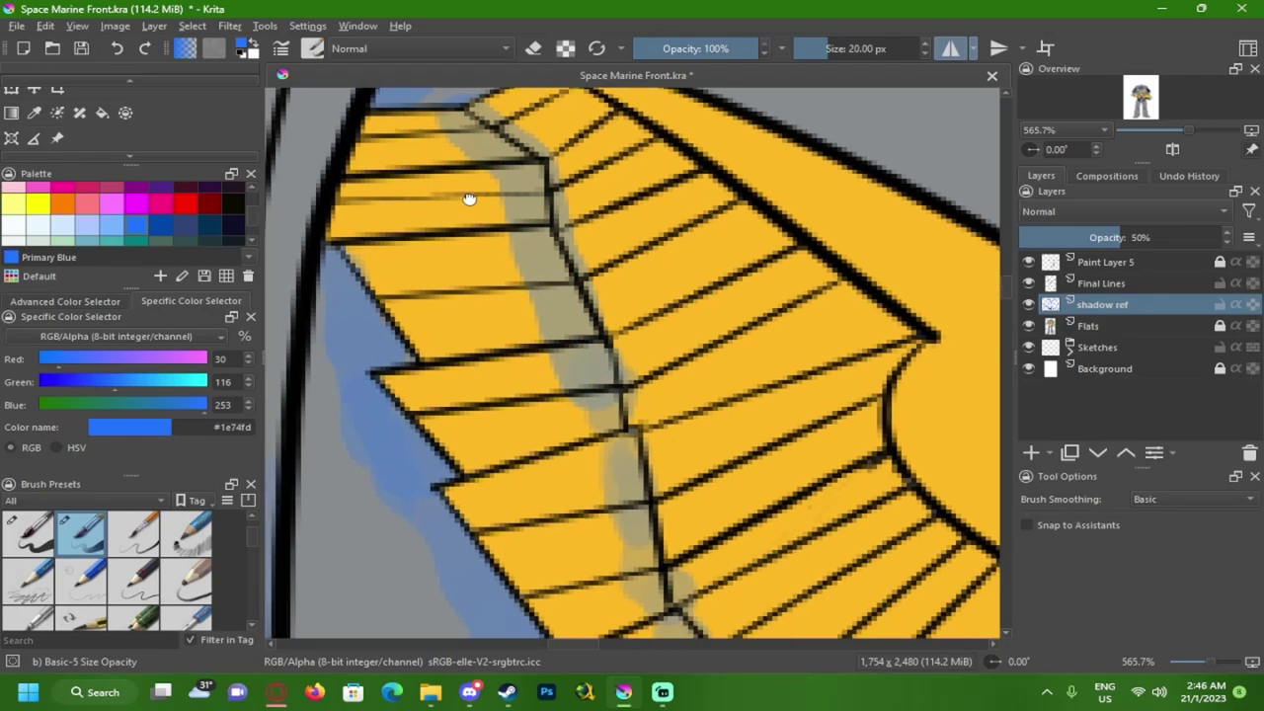
scroll(470, 354, up, 4)
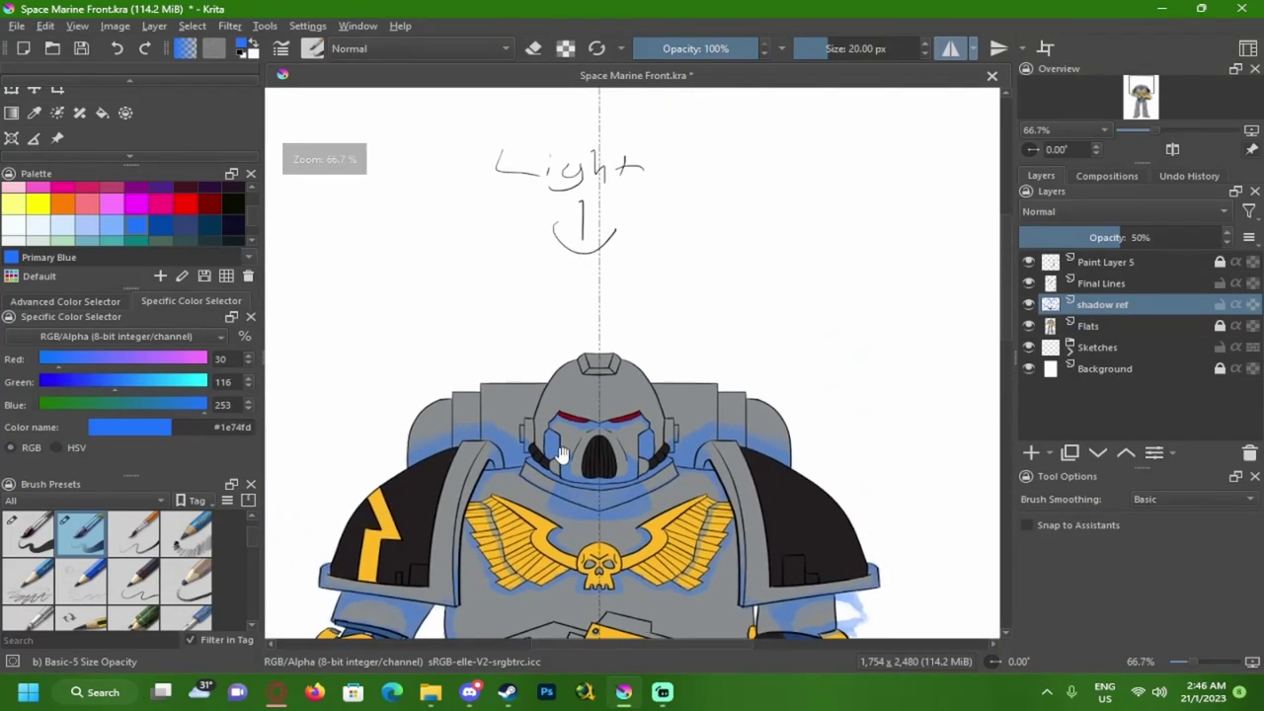
- Erase the topmost part of the feather shadow near the wing's upper edge and return to painting
scroll(490, 371, up, 3)
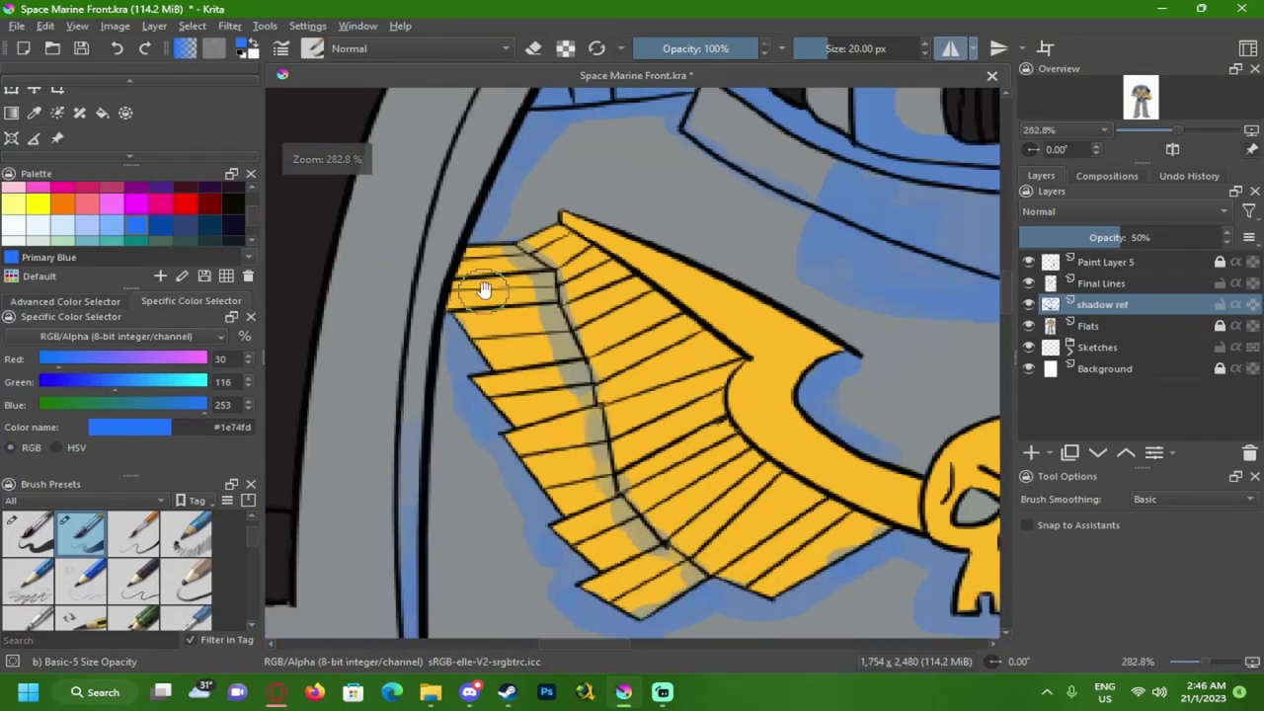
key(e)
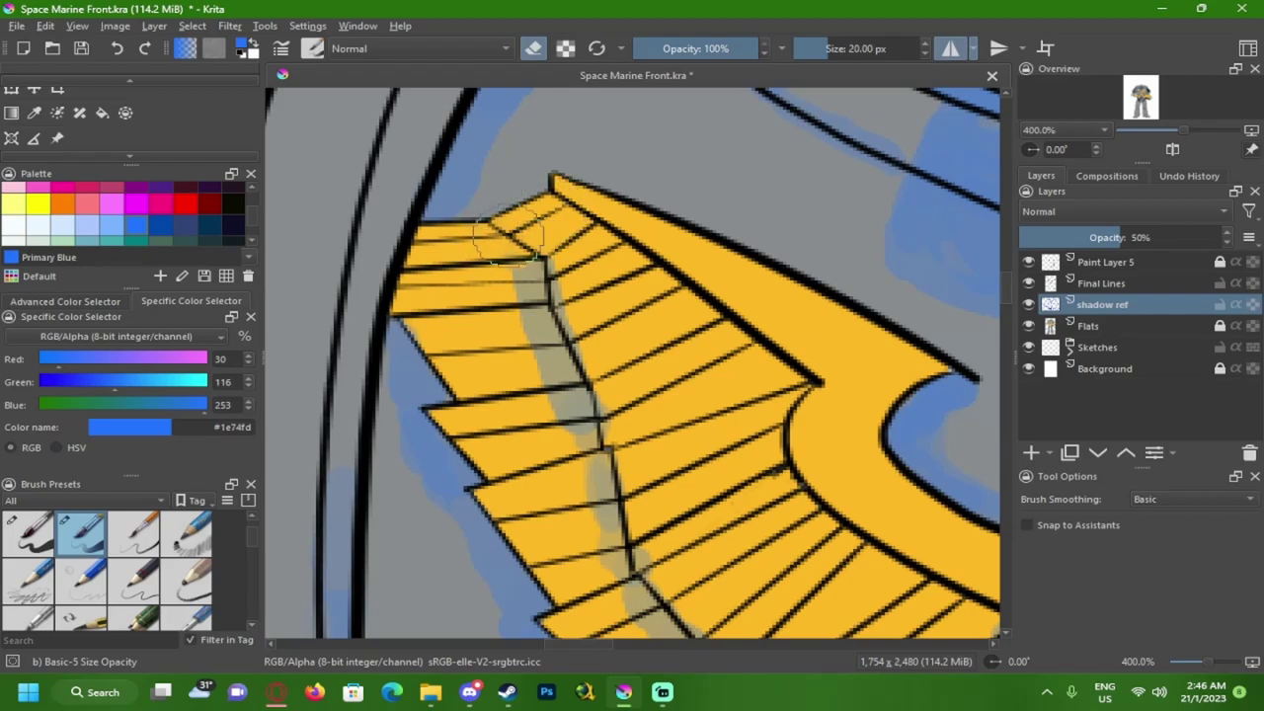
key(e)
scroll(574, 310, down, 2)
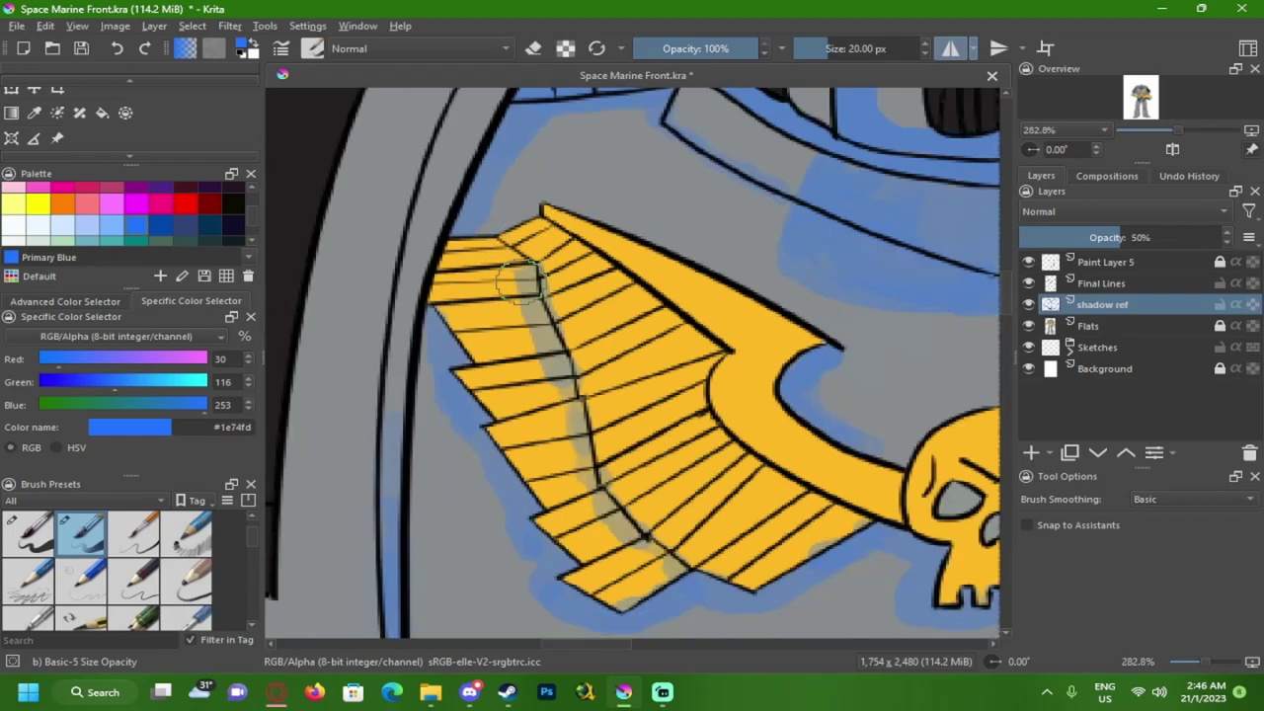
- Examine the shadows on the eagle emblem, the whole torso and the arm behind the gun
scroll(574, 310, down, 1)
scroll(572, 301, down, 2)
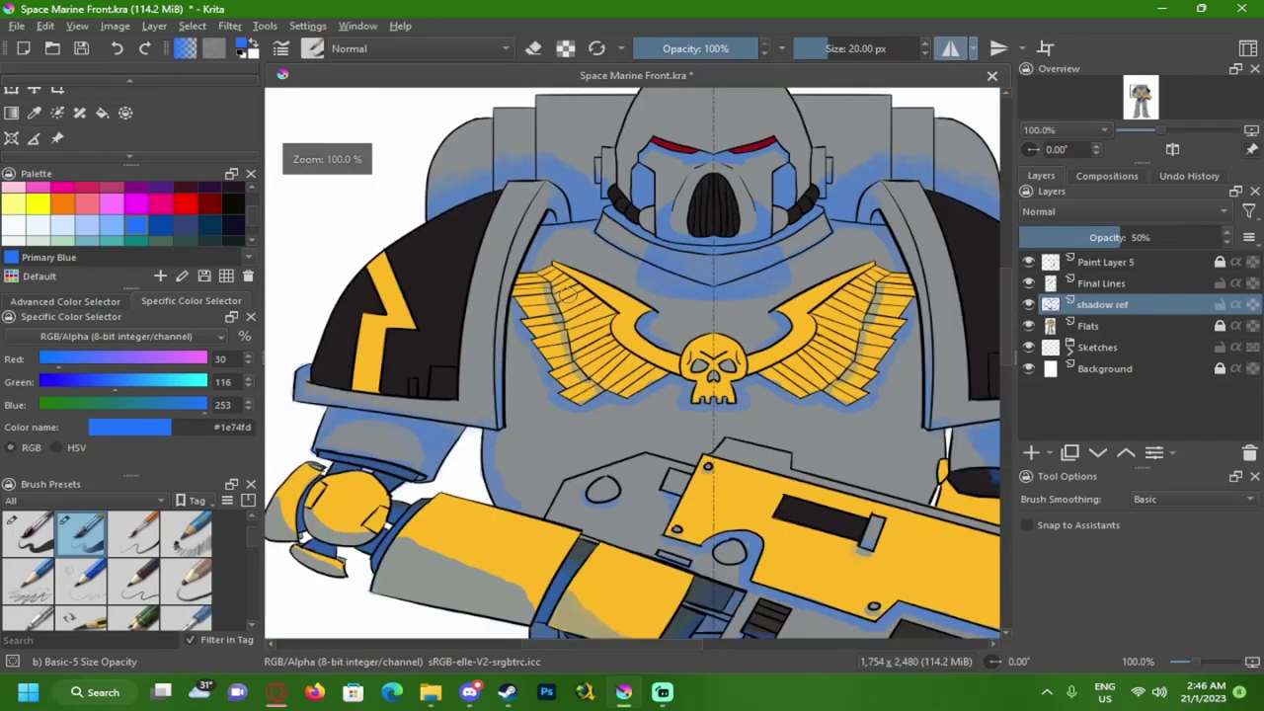
scroll(573, 302, up, 3)
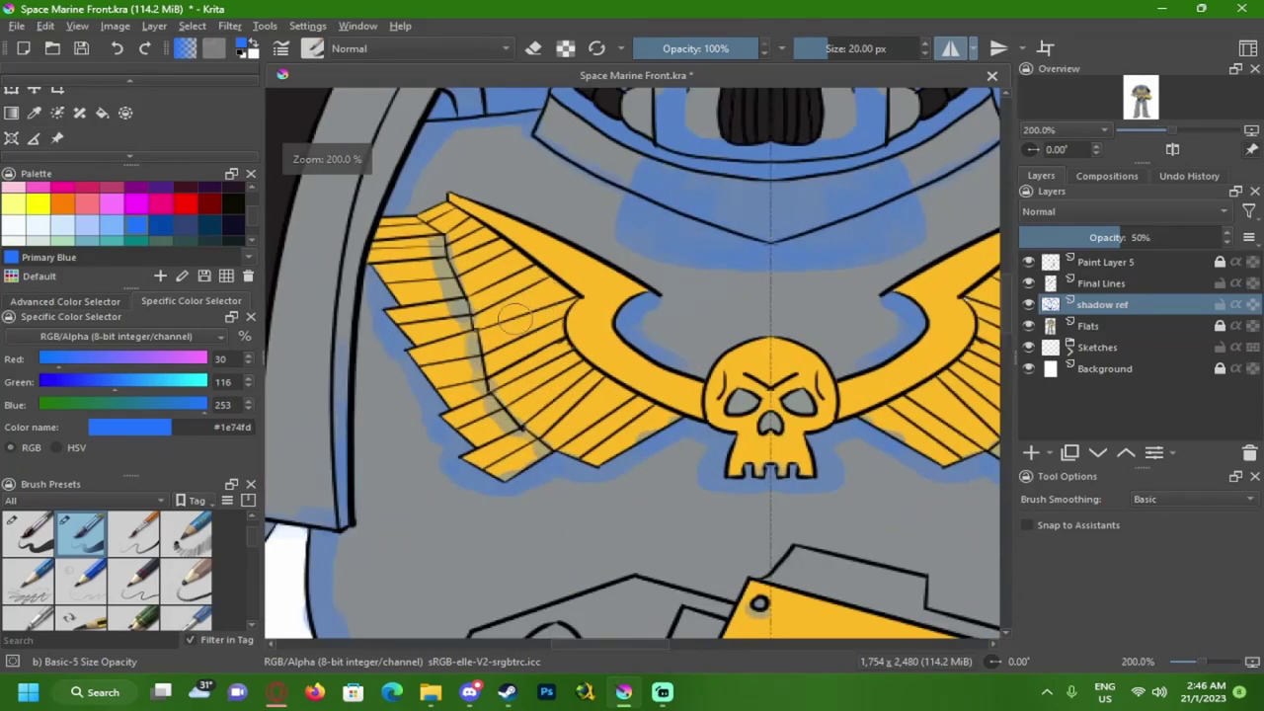
scroll(488, 318, up, 1)
scroll(493, 318, down, 3)
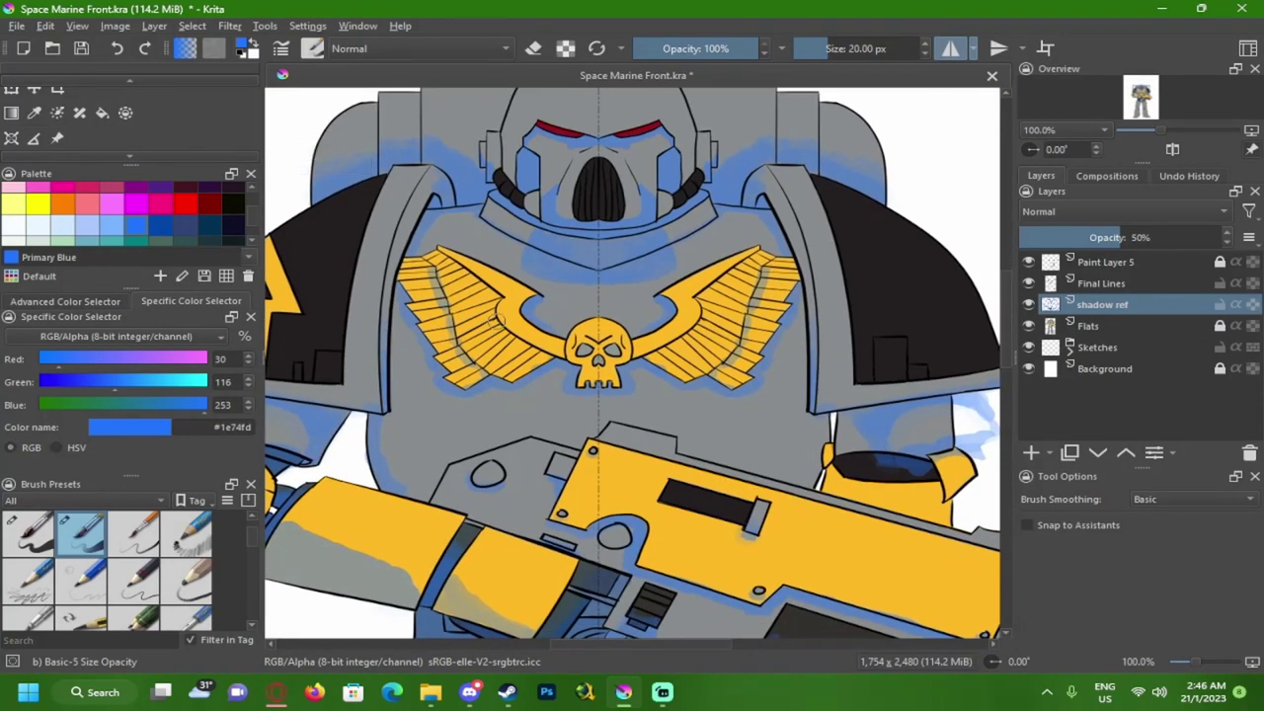
scroll(499, 314, down, 3)
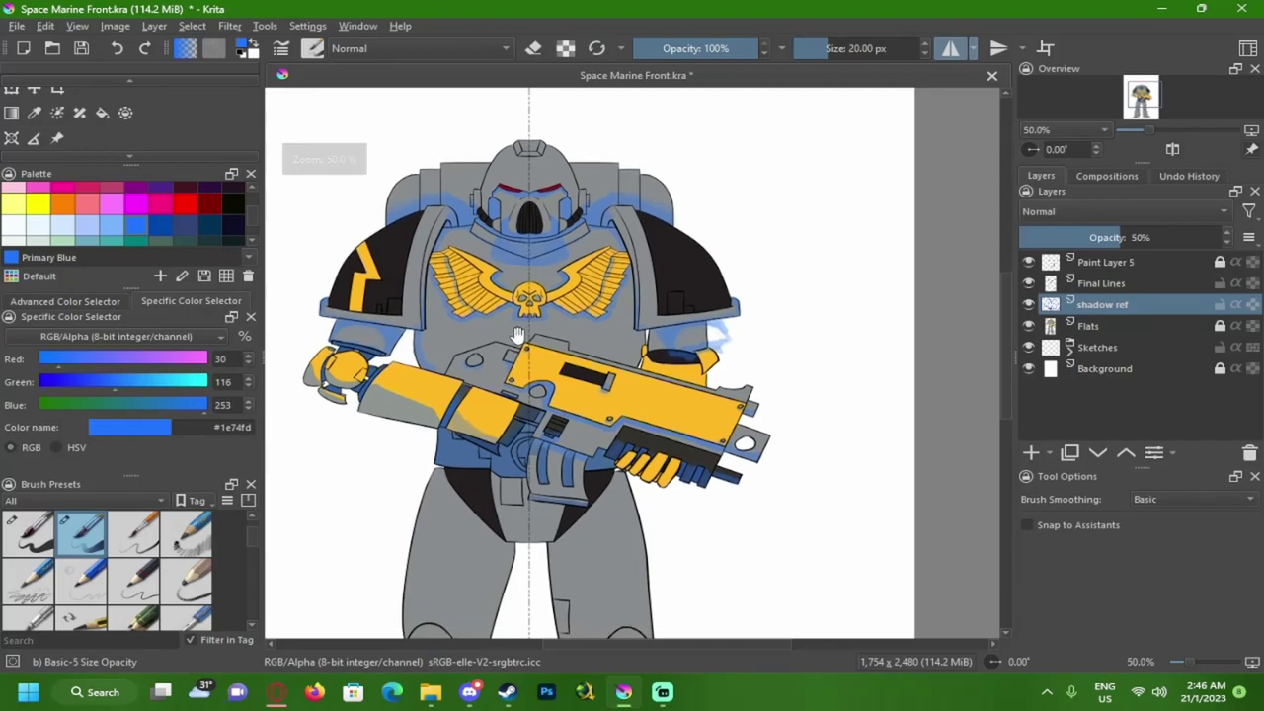
scroll(518, 335, up, 1)
scroll(644, 191, up, 4)
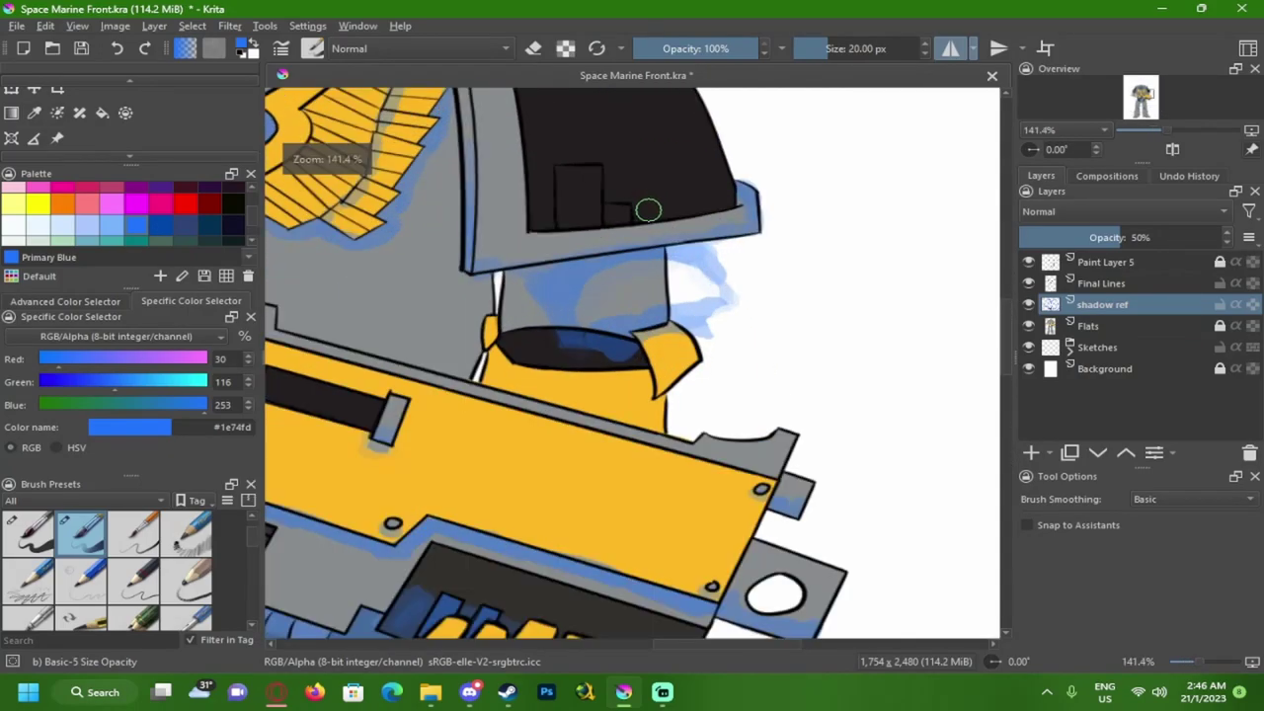
- Turn off horizontal mirroring and erase the stray shadow from the upper arm, cuff opening and white background behind the gun
click(548, 49)
click(941, 55)
mouse_move(793, 274)
mouse_down()
mouse_move(724, 260)
mouse_move(602, 278)
mouse_move(494, 381)
mouse_move(762, 353)
mouse_move(691, 336)
mouse_up()
key(e)
key(slash)
mouse_move(792, 344)
mouse_down()
mouse_move(651, 363)
mouse_move(711, 291)
mouse_move(593, 330)
mouse_move(742, 292)
mouse_move(593, 325)
mouse_up()
click(102, 617)
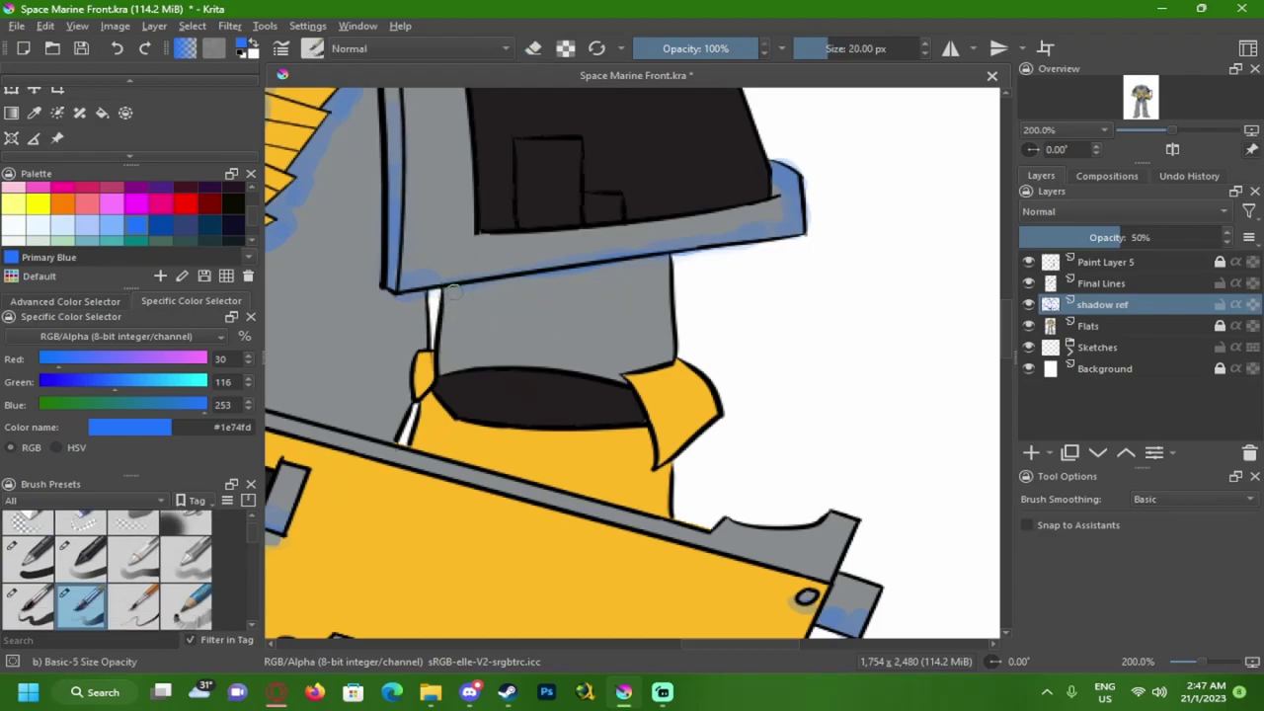
- Paint Primary Blue shadow across the upper arm just below the shoulder pad and over the small inner tip of the cuff
drag(474, 286, 620, 279)
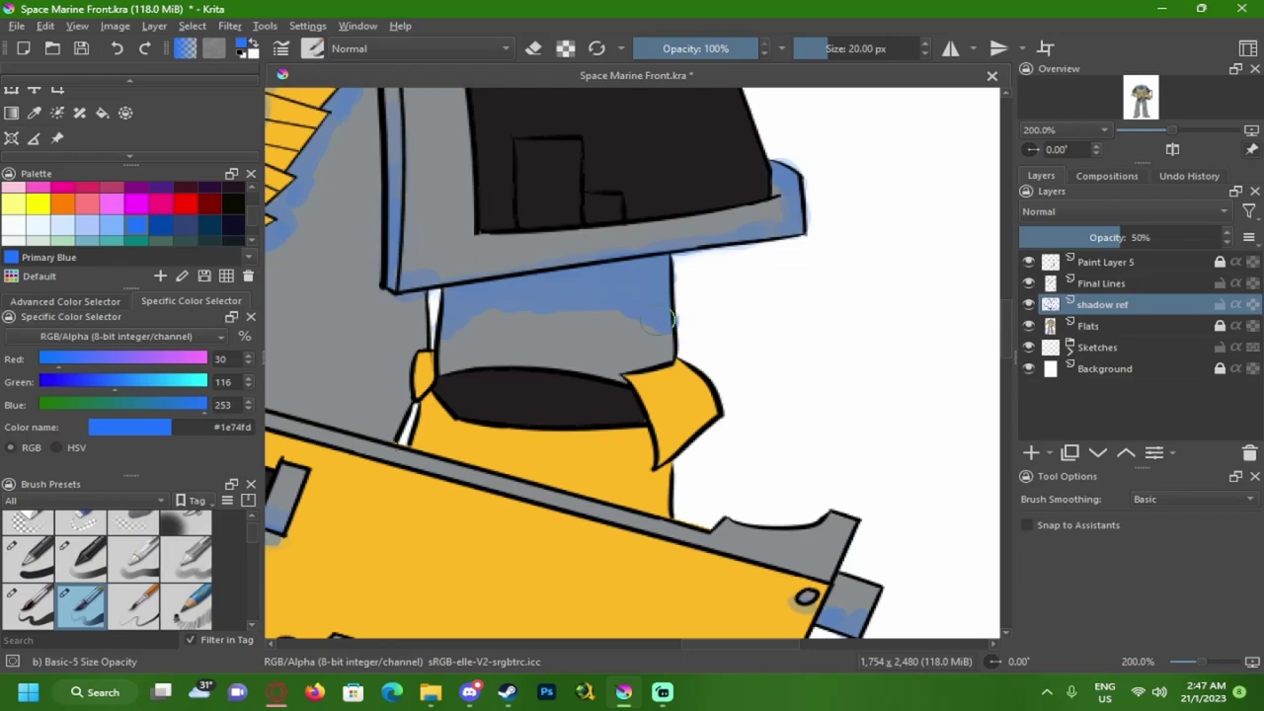
scroll(656, 330, down, 5)
scroll(609, 346, up, 4)
scroll(611, 346, down, 3)
scroll(618, 336, up, 6)
mouse_move(608, 316)
mouse_down()
mouse_move(584, 371)
mouse_move(597, 325)
mouse_up()
- Paint a vertical shadow band down the torso's side beside the arm, from the shoulder pad to the gun's top edge
mouse_move(579, 246)
mouse_down()
mouse_move(545, 226)
mouse_move(582, 195)
mouse_move(586, 231)
mouse_move(543, 395)
mouse_move(516, 459)
mouse_up()
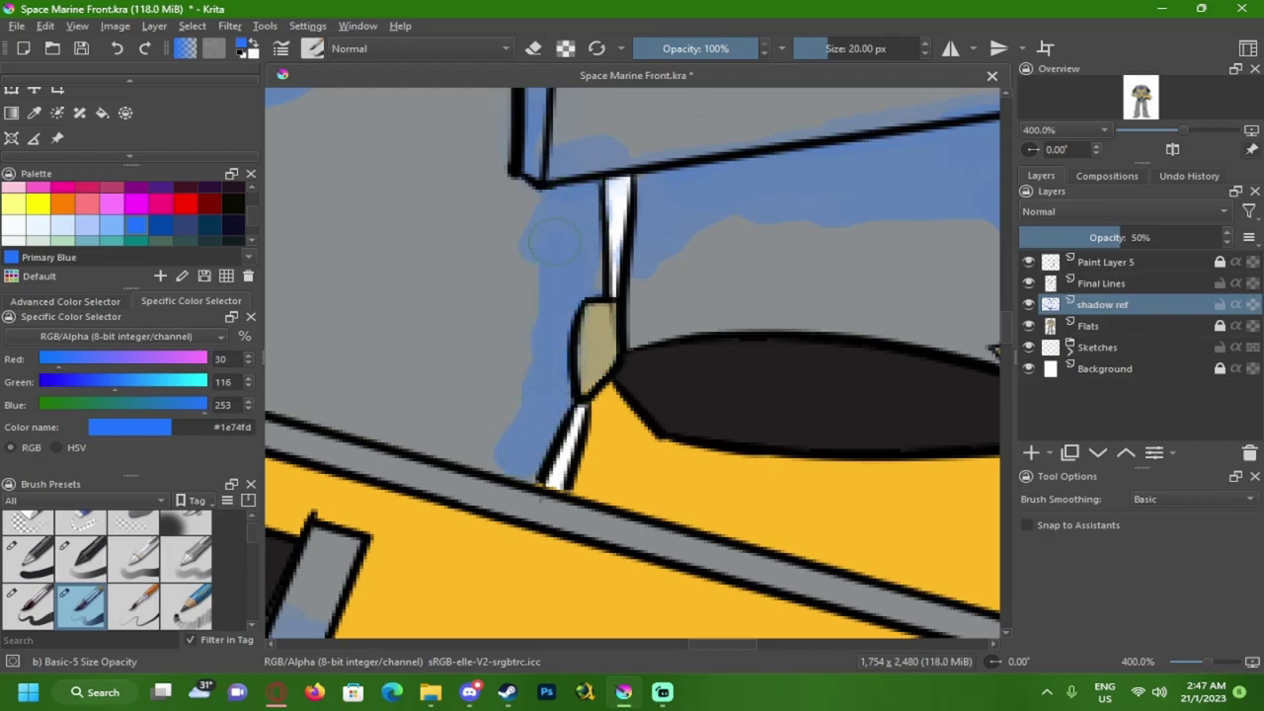
drag(535, 186, 514, 423)
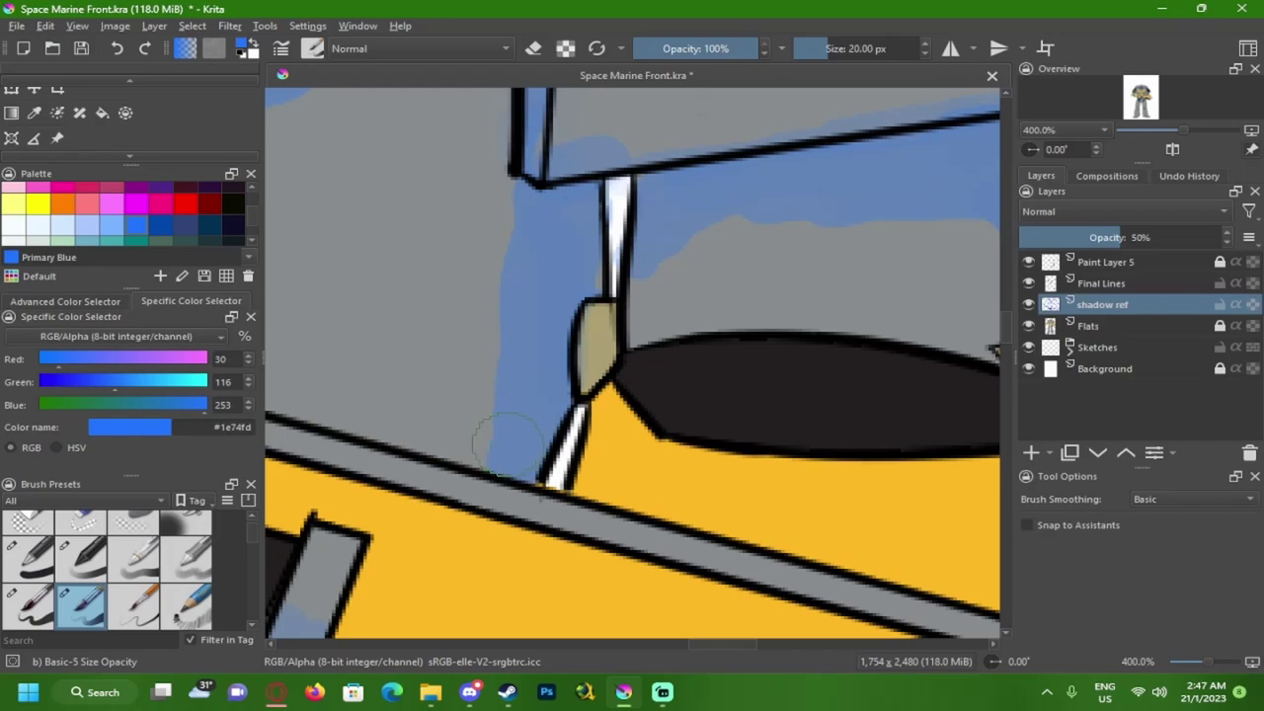
scroll(508, 444, down, 6)
drag(540, 463, 568, 474)
scroll(612, 464, up, 4)
drag(628, 338, 577, 329)
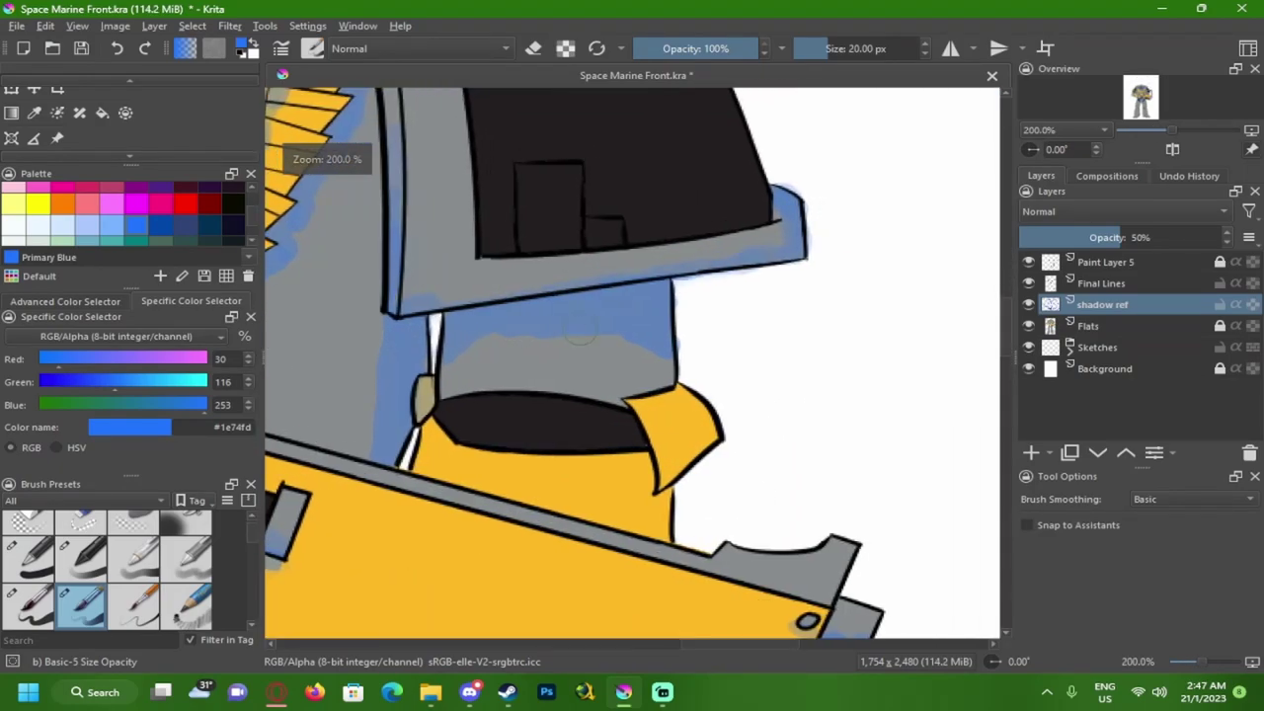
- Paint shadow over the outer part of the yellow flap on the gauntlet's cuff
scroll(576, 328, up, 4)
mouse_move(551, 424)
mouse_down()
mouse_move(547, 322)
mouse_move(557, 334)
mouse_move(609, 319)
mouse_move(652, 370)
mouse_move(581, 502)
mouse_move(655, 352)
mouse_move(578, 499)
mouse_move(621, 369)
mouse_move(668, 385)
mouse_move(683, 431)
mouse_up()
mouse_move(517, 316)
mouse_down()
mouse_move(640, 271)
mouse_move(659, 234)
mouse_move(782, 186)
mouse_up()
- Fill the dark cuff opening of the gauntlet behind the gun with Primary Blue and return to the brush
drag(464, 307, 587, 259)
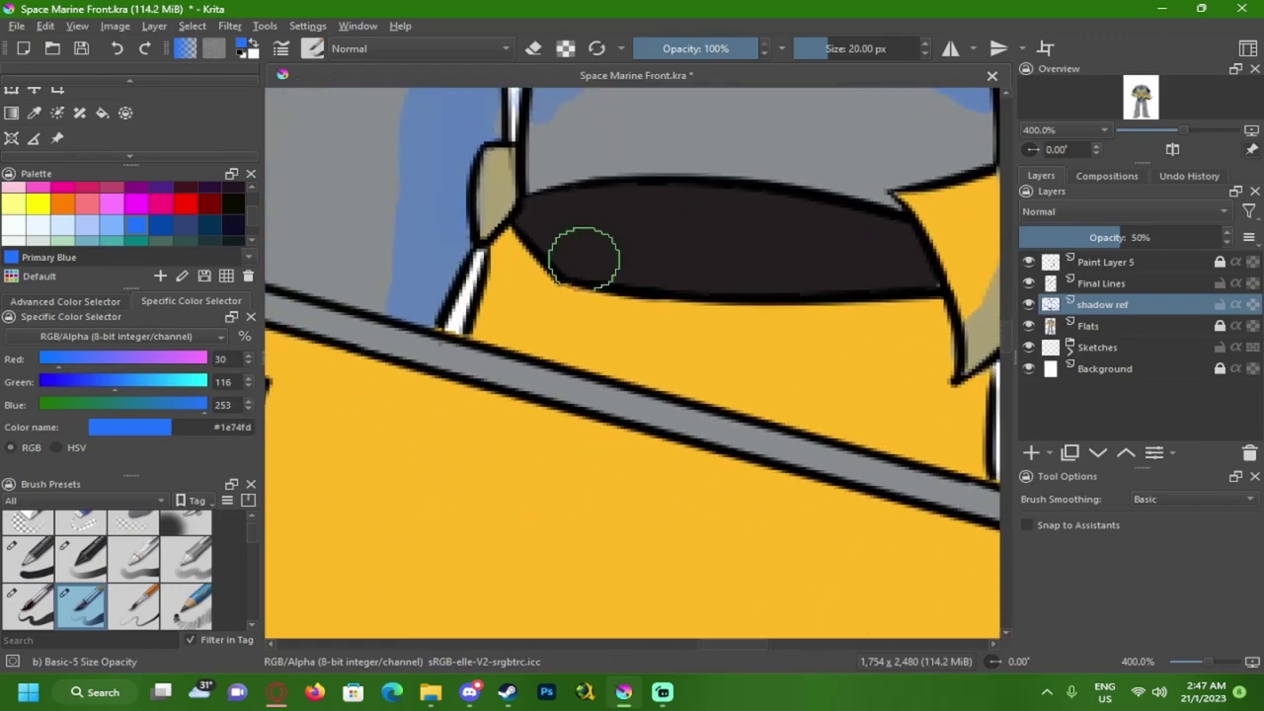
key(f)
click(653, 226)
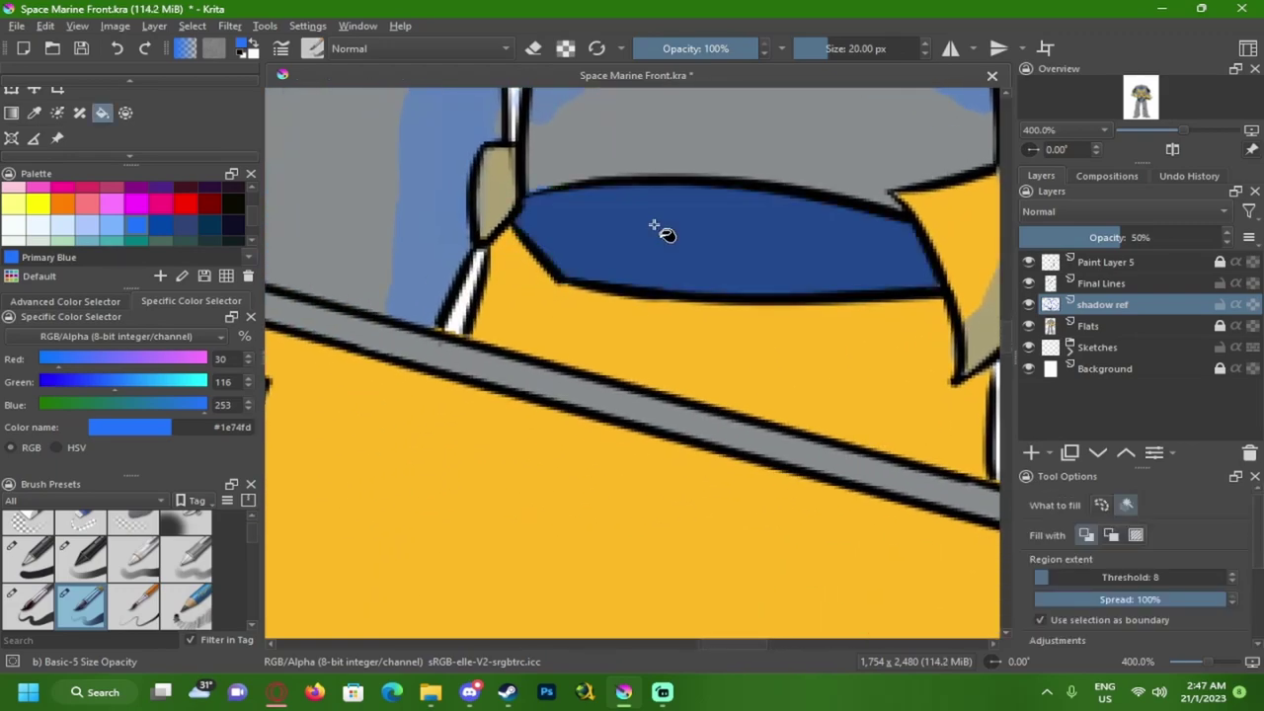
key(b)
drag(587, 305, 669, 296)
scroll(596, 314, down, 5)
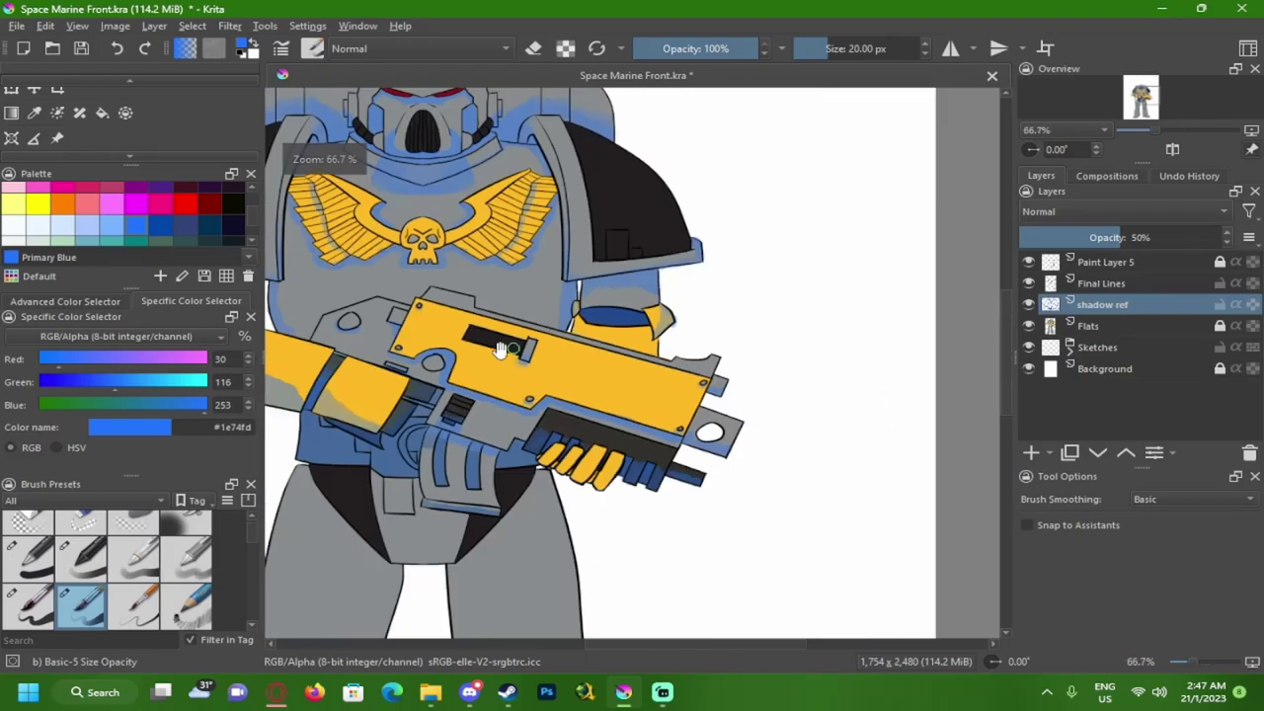
- Paint shadow on the yellow gauntlet along the cuff opening's lower rim and down both of its side edges
drag(523, 366, 655, 426)
scroll(655, 426, up, 4)
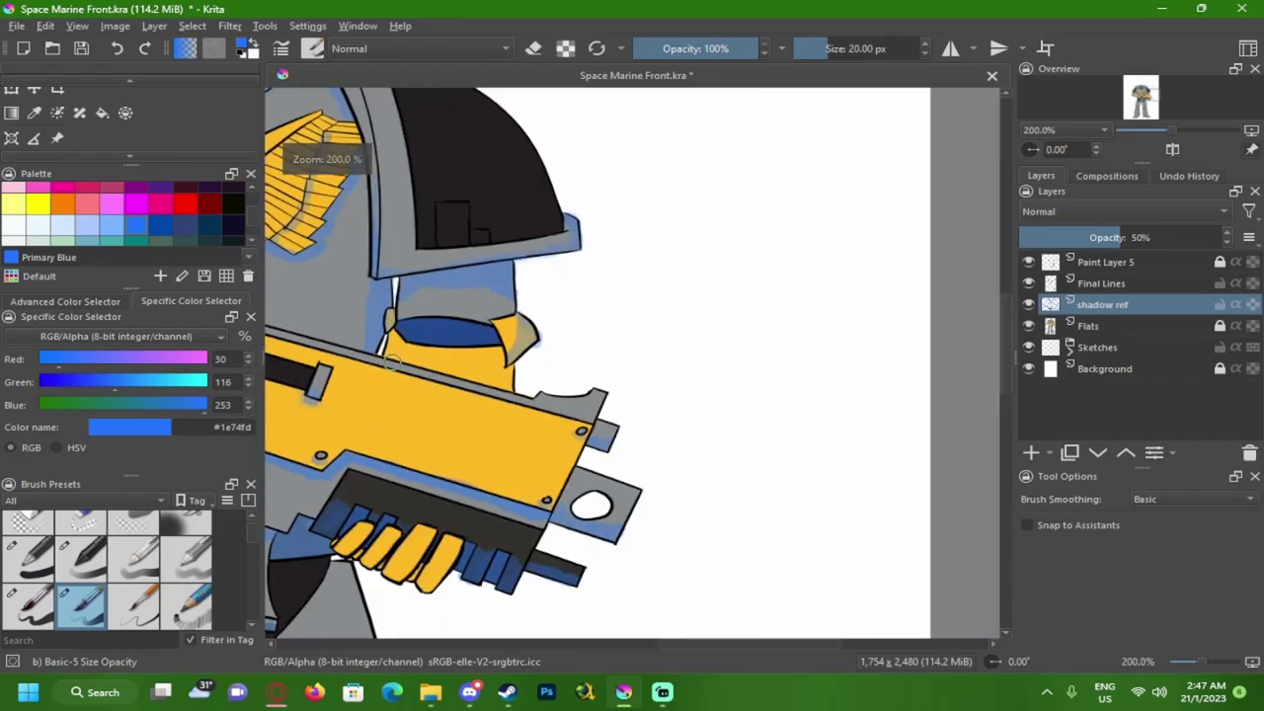
scroll(392, 363, up, 1)
drag(646, 367, 593, 310)
key(e)
scroll(610, 314, up, 3)
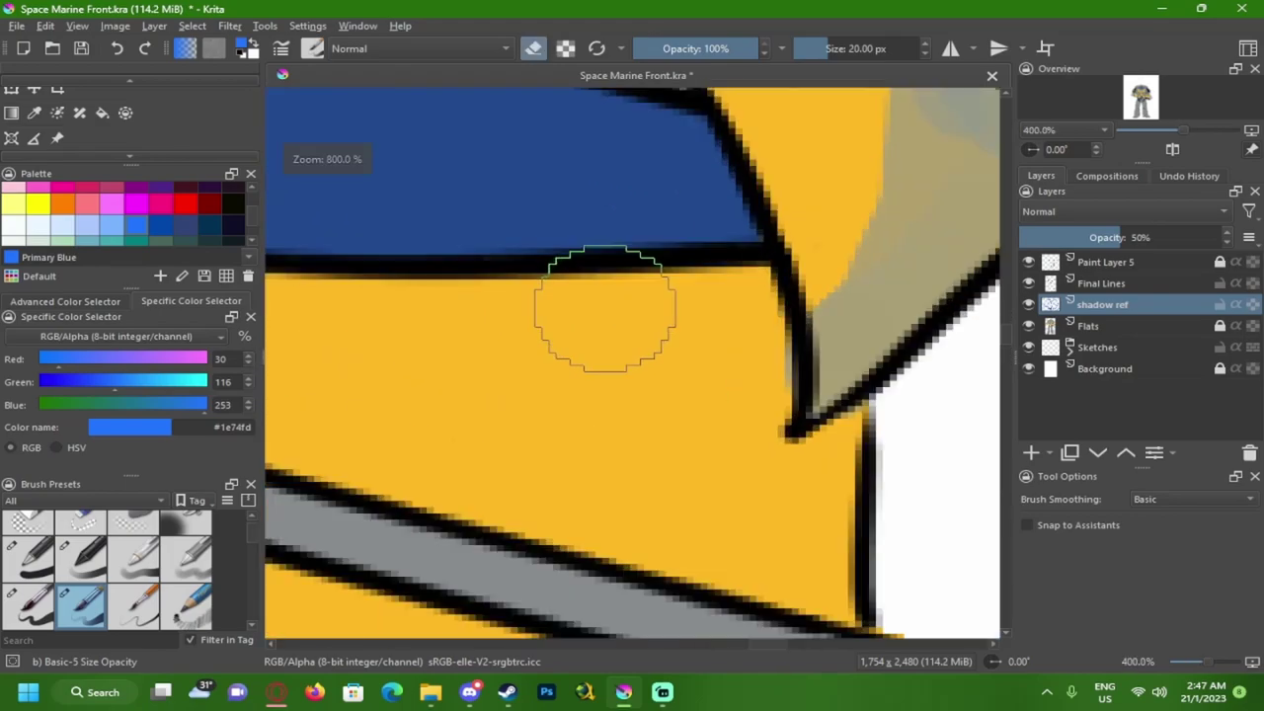
key(e)
drag(542, 240, 548, 169)
mouse_move(759, 226)
mouse_down()
mouse_move(773, 350)
mouse_move(819, 339)
mouse_move(813, 443)
mouse_move(832, 502)
mouse_move(853, 458)
mouse_move(756, 237)
mouse_move(869, 301)
mouse_move(691, 290)
mouse_move(931, 283)
mouse_move(536, 273)
mouse_move(782, 312)
mouse_move(447, 244)
mouse_move(838, 302)
mouse_up()
mouse_move(494, 182)
mouse_down()
mouse_move(544, 242)
mouse_move(520, 228)
mouse_move(632, 280)
mouse_move(787, 324)
mouse_move(899, 335)
mouse_move(461, 198)
mouse_move(445, 361)
mouse_move(494, 240)
mouse_up()
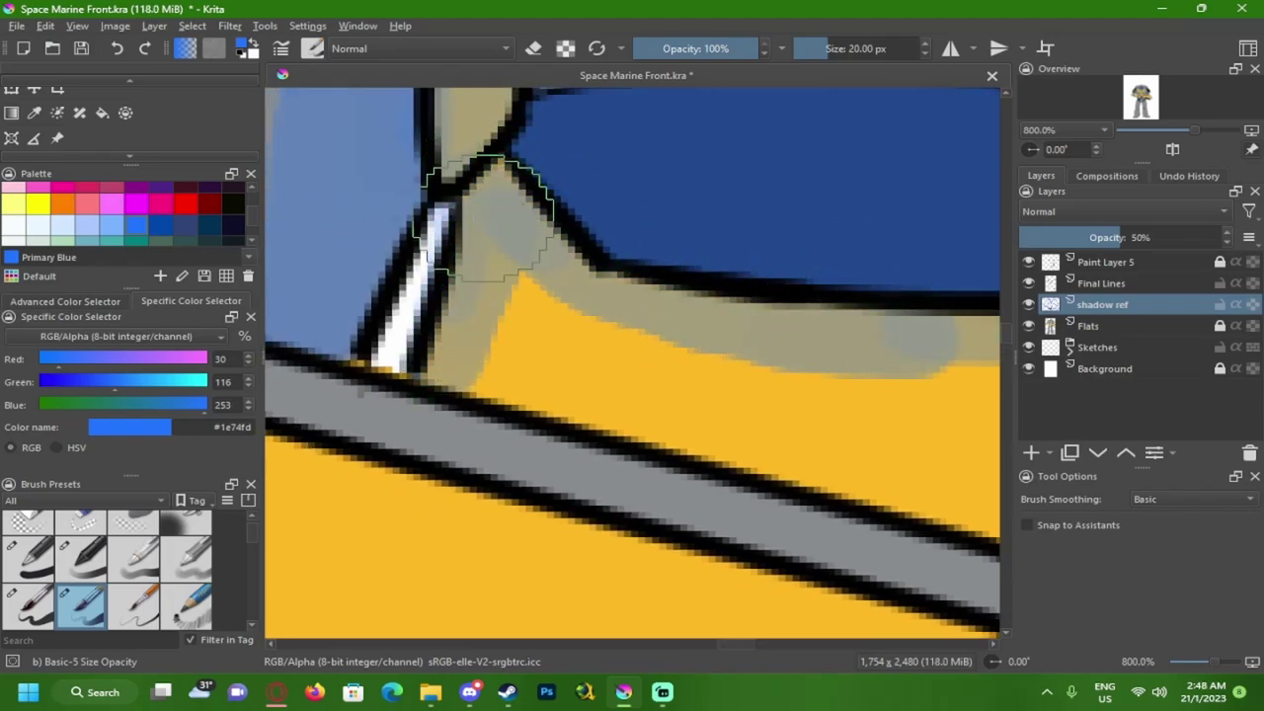
scroll(541, 231, down, 4)
drag(612, 157, 575, 282)
scroll(576, 282, down, 2)
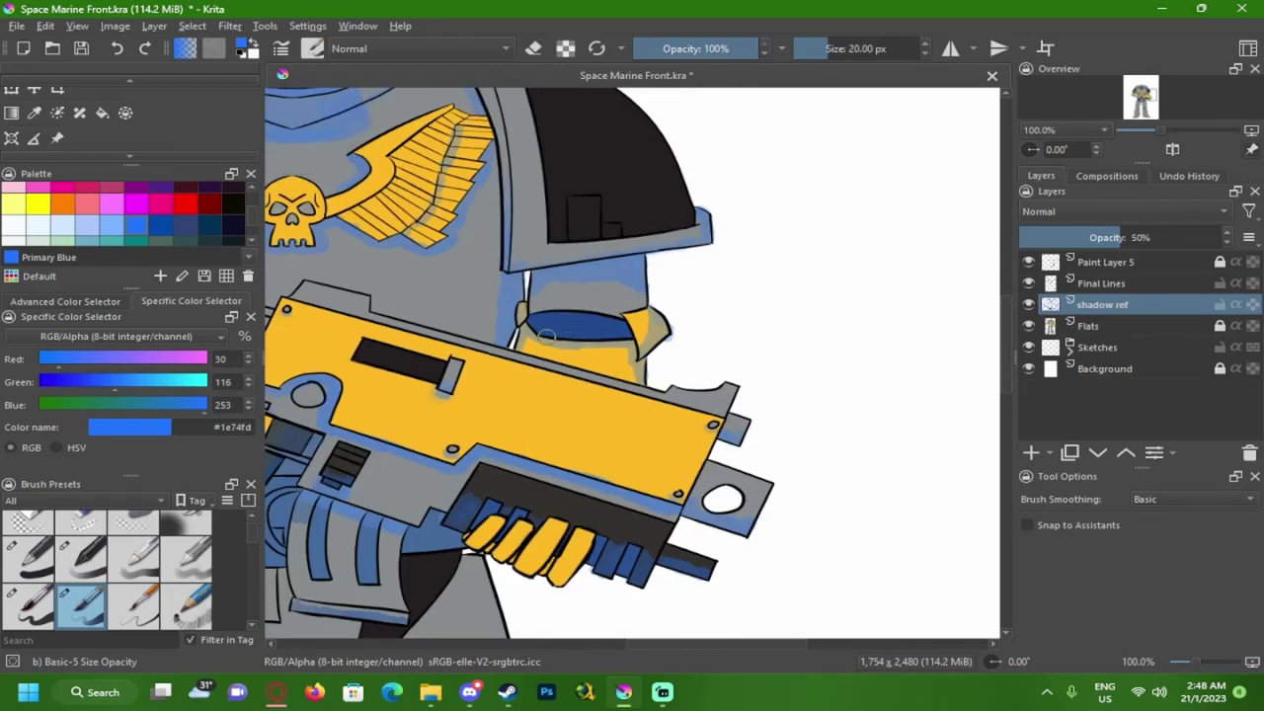
- Widen the gauntlet shadow below the cuff opening, trim it with the eraser and return to painting
scroll(546, 350, up, 4)
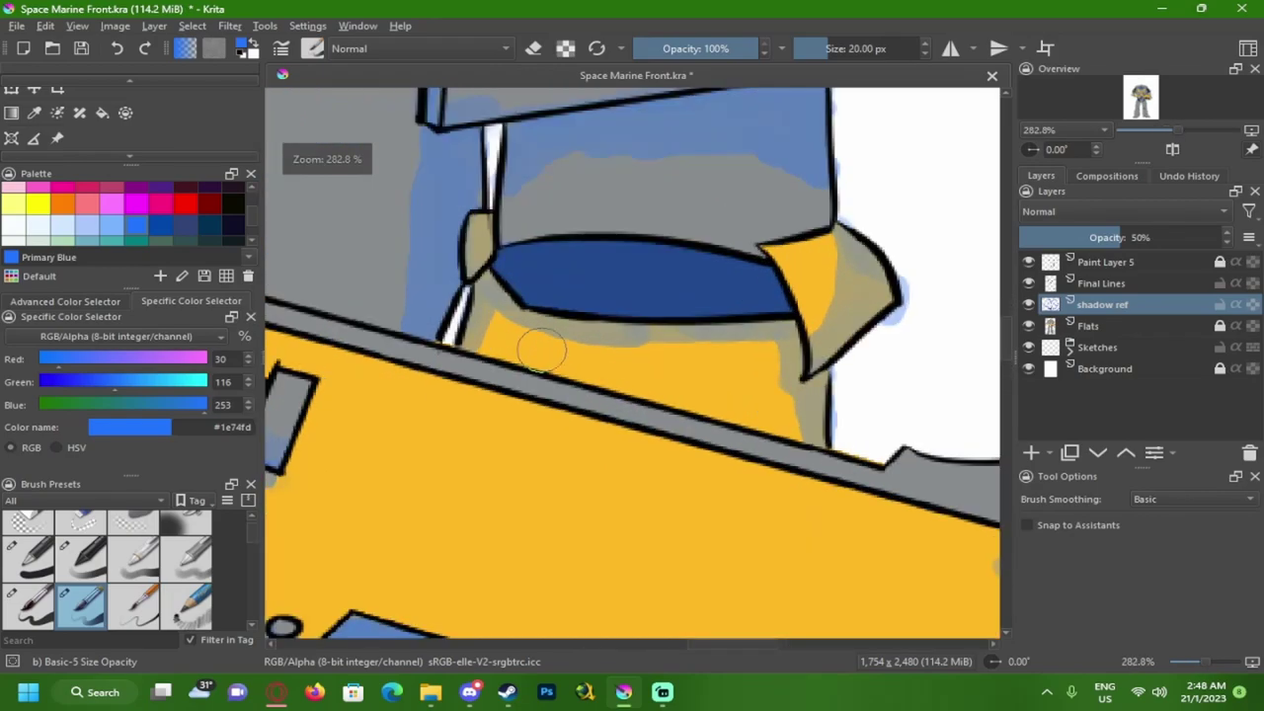
mouse_move(499, 291)
mouse_down()
mouse_move(494, 310)
mouse_move(804, 359)
mouse_move(850, 352)
mouse_up()
mouse_move(866, 369)
mouse_down()
mouse_move(495, 331)
mouse_move(522, 315)
mouse_move(884, 395)
mouse_up()
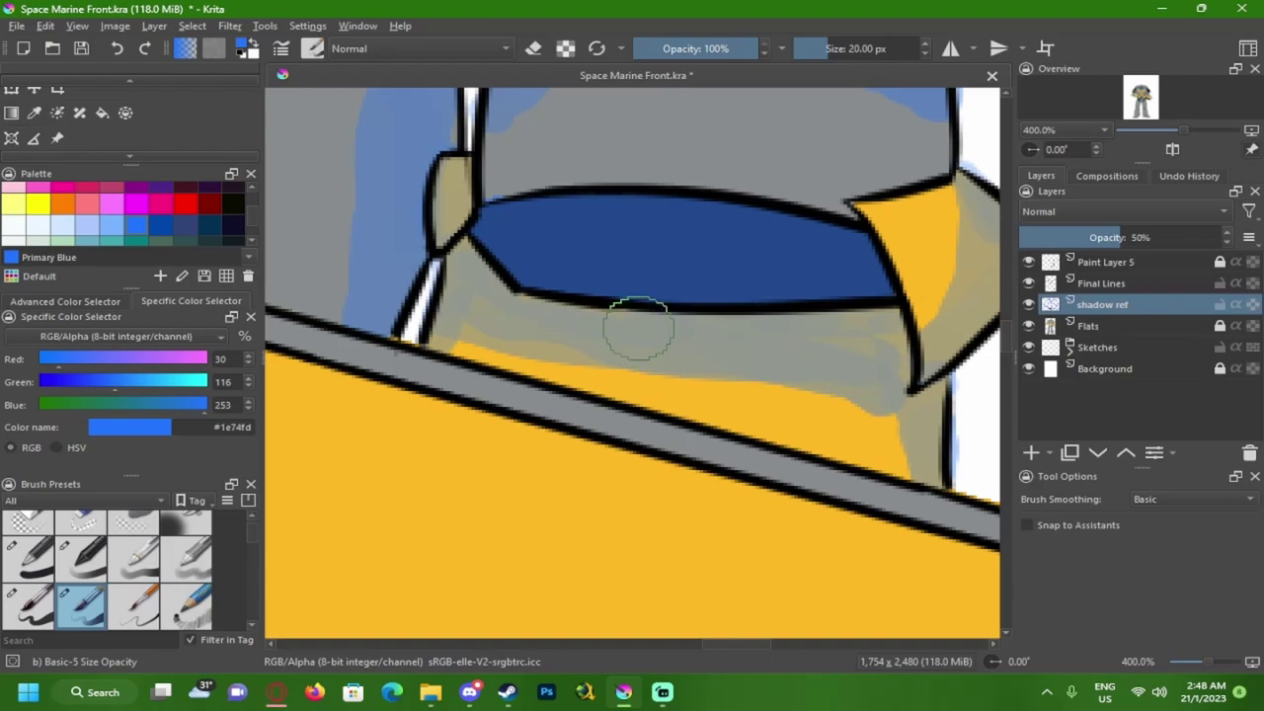
key(e)
mouse_move(445, 341)
mouse_down()
mouse_move(861, 420)
mouse_move(679, 369)
mouse_move(474, 355)
mouse_move(802, 385)
mouse_move(816, 357)
mouse_move(806, 279)
mouse_up()
scroll(800, 384, down, 6)
key(e)
- Fill the small yellow gaps between the fingers under the gun barrel with Primary Blue shadow
scroll(780, 389, up, 3)
drag(701, 365, 662, 353)
scroll(661, 354, up, 2)
scroll(662, 353, up, 5)
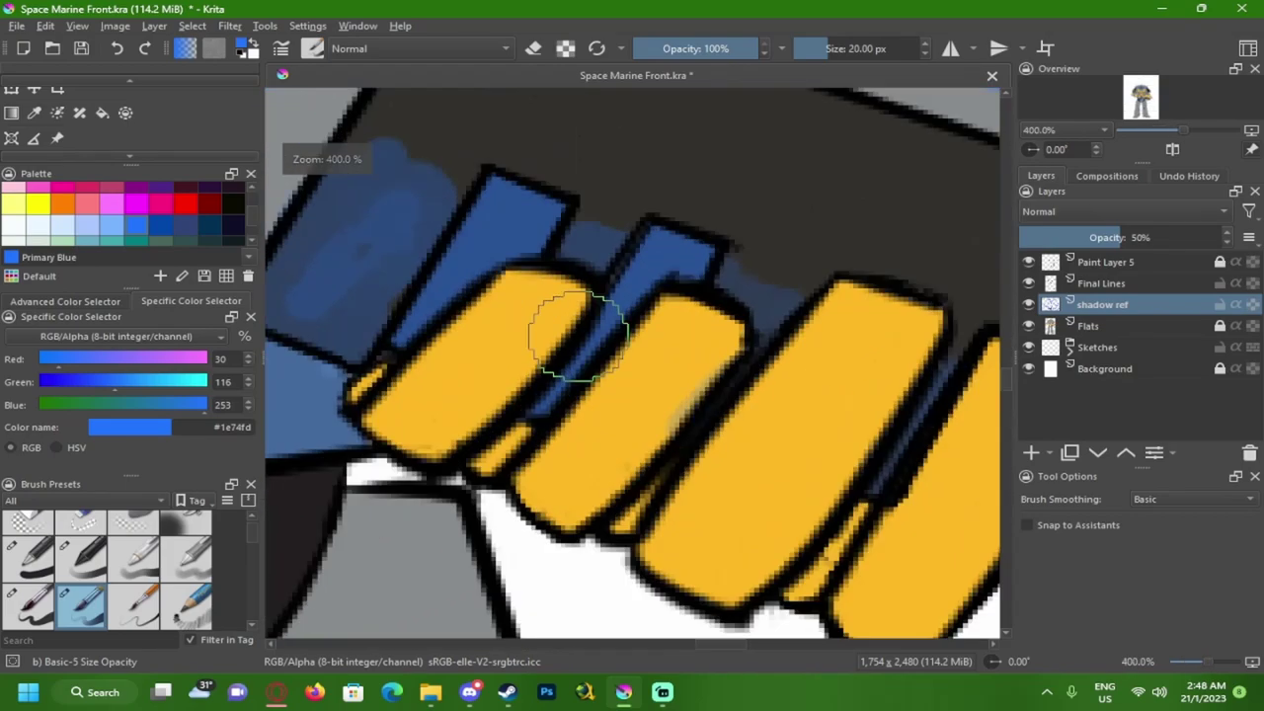
key(f)
click(368, 376)
click(551, 457)
drag(740, 584, 627, 507)
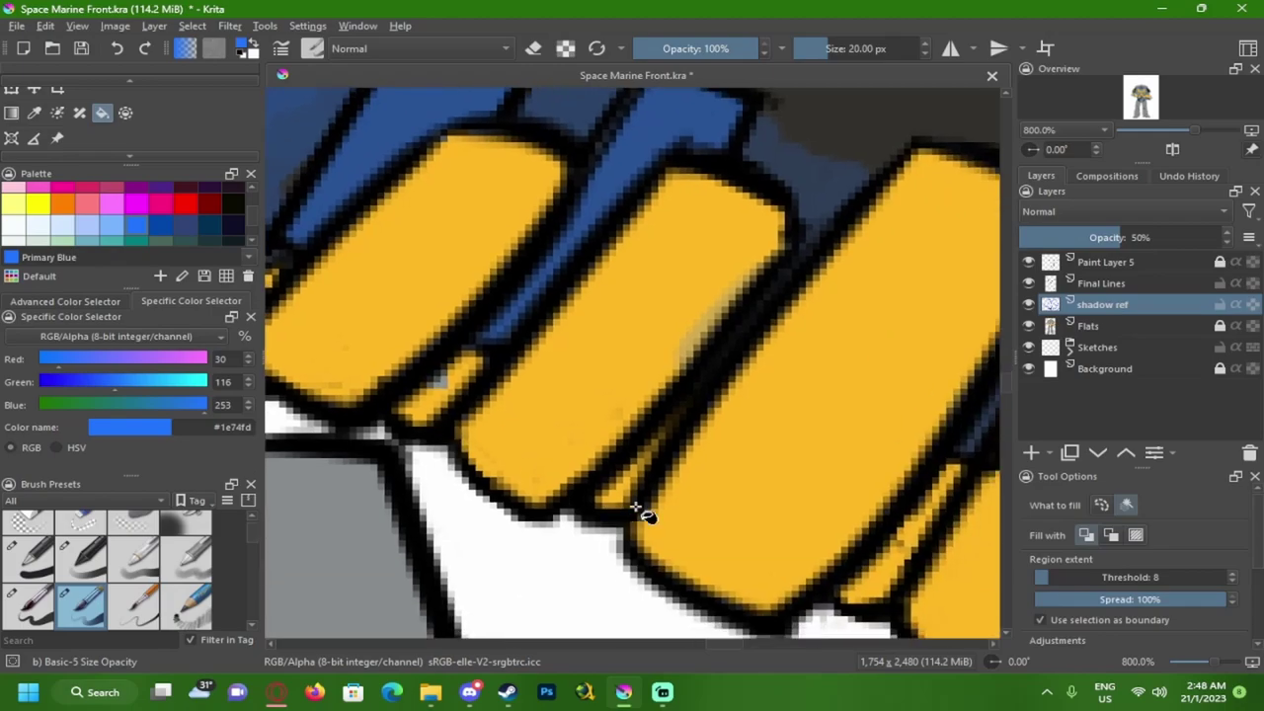
click(454, 393)
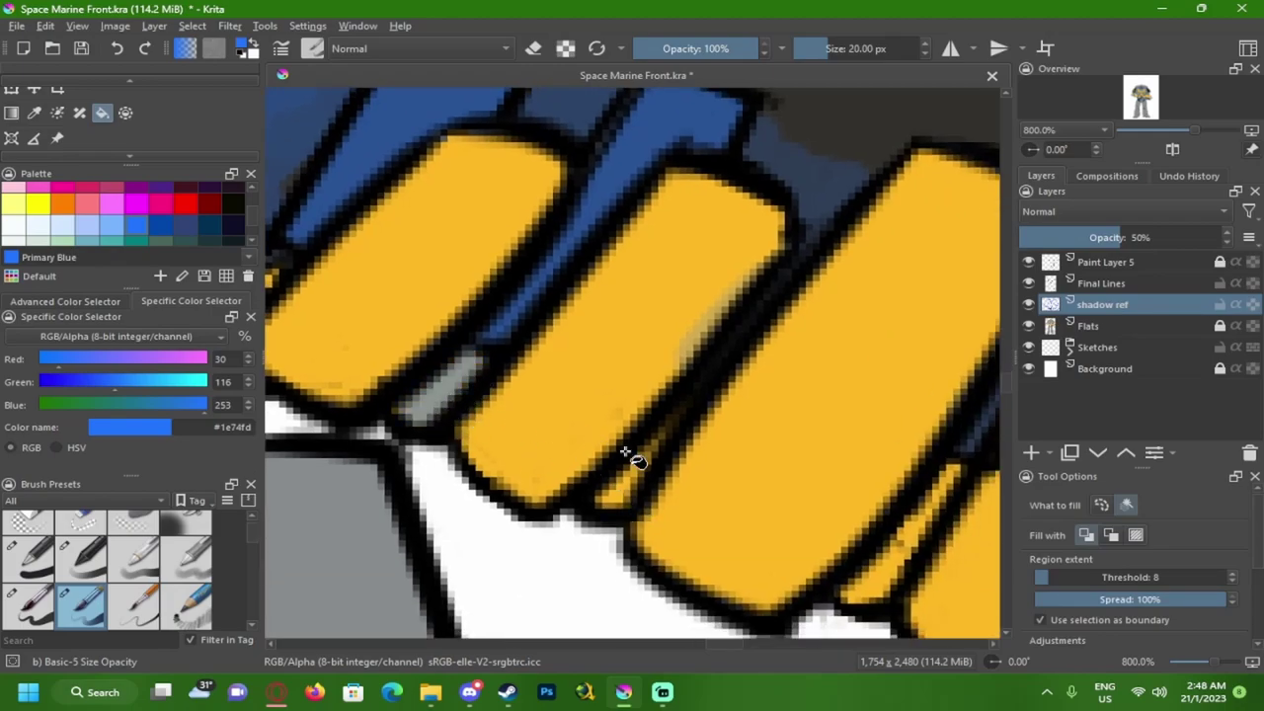
- Brush shadow into the remaining yellow gap between the two fingers nearest the muzzle
drag(677, 432, 784, 284)
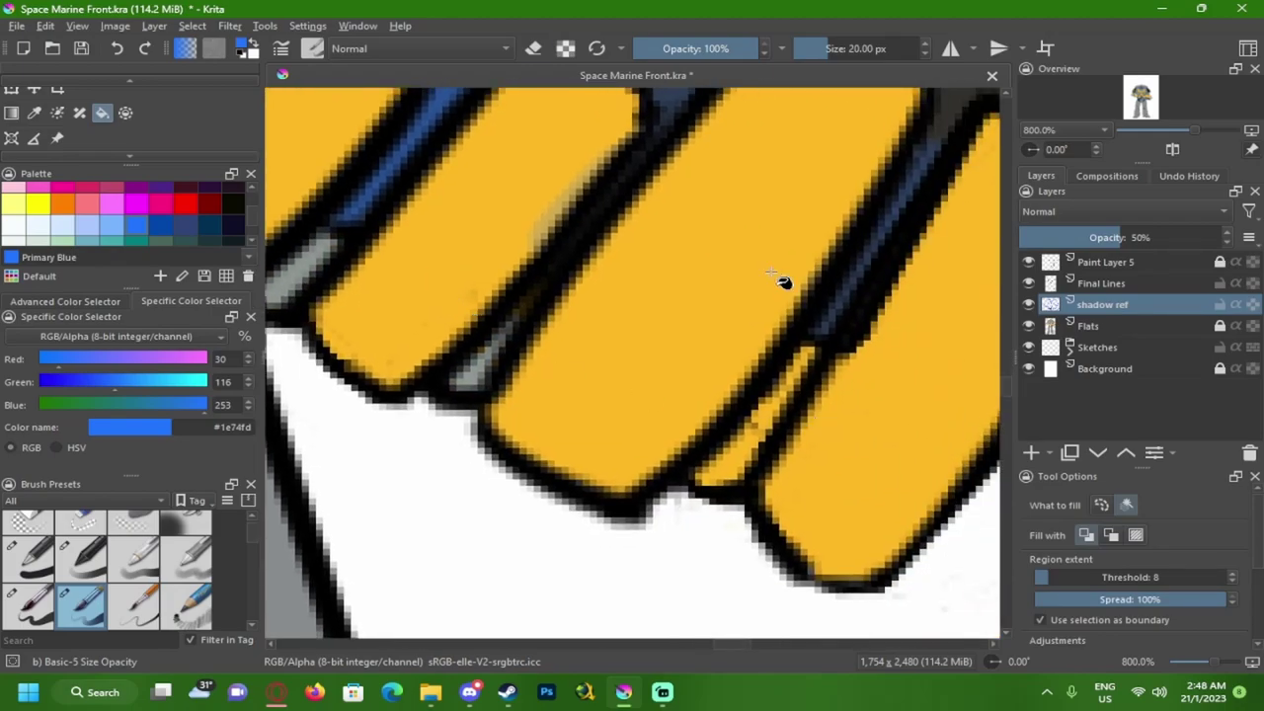
key(b)
key(e)
mouse_move(828, 357)
mouse_down()
mouse_move(740, 438)
mouse_move(720, 438)
mouse_up()
scroll(720, 429, down, 5)
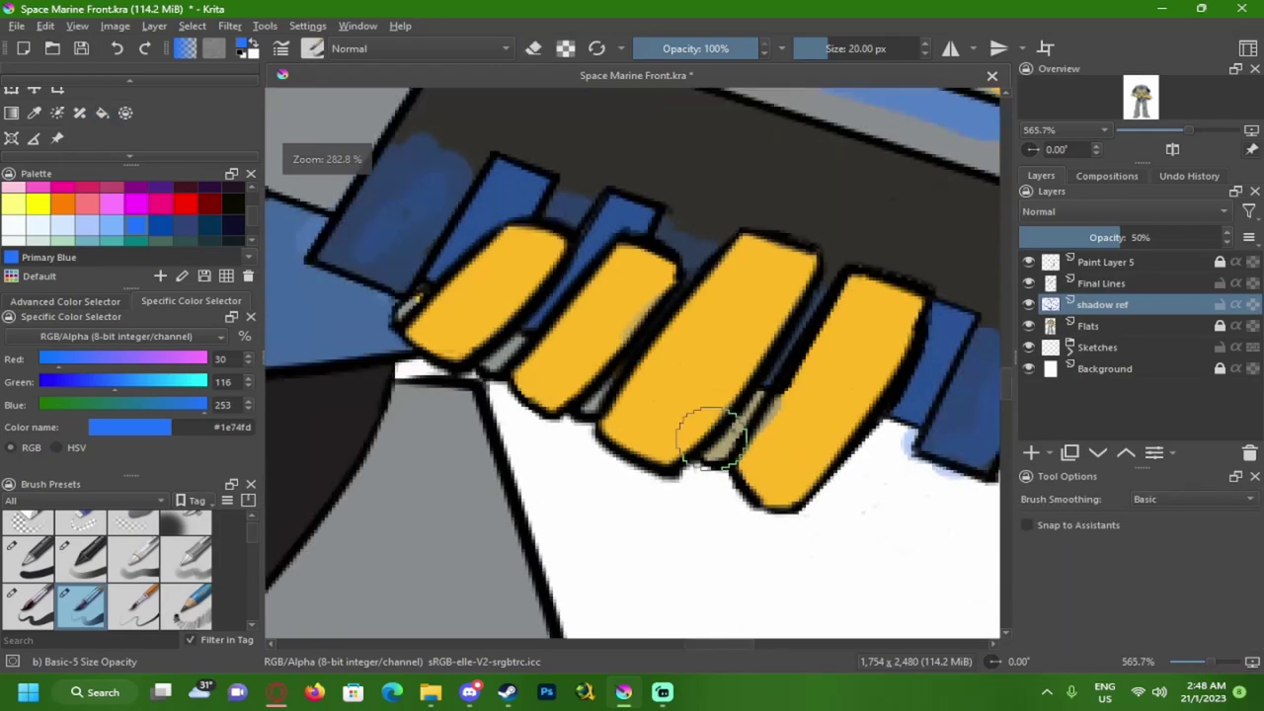
scroll(763, 451, up, 5)
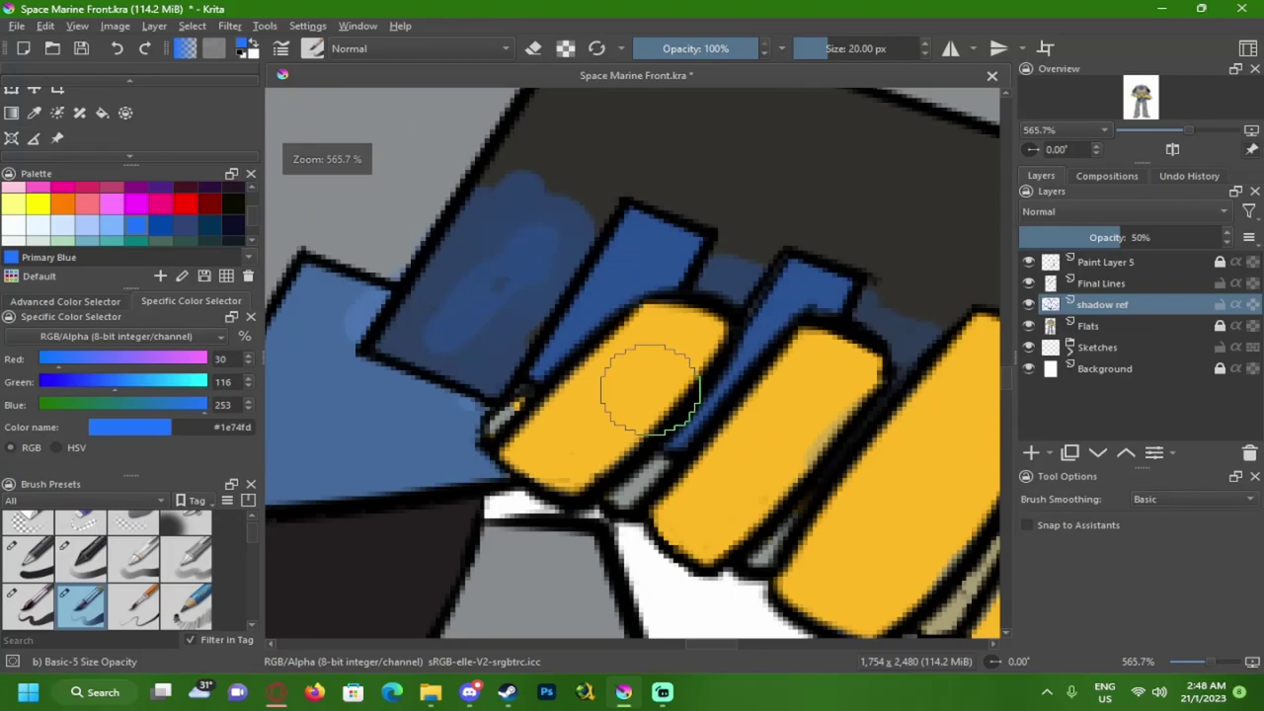
- Paint shadow over the lower parts of the two fingers farthest from the muzzle, undoing the last stray stroke
drag(641, 385, 647, 341)
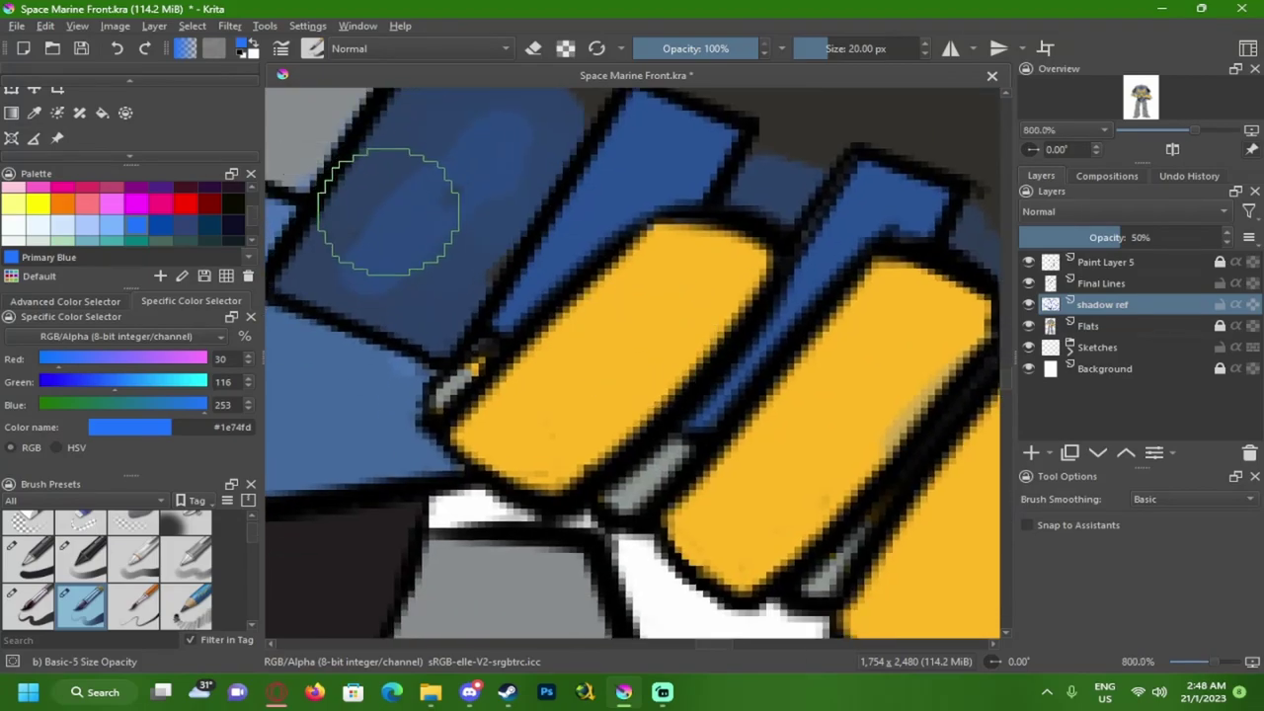
mouse_move(479, 435)
mouse_down()
mouse_move(508, 395)
mouse_move(567, 367)
mouse_move(632, 393)
mouse_up()
drag(536, 381, 339, 294)
mouse_move(502, 434)
mouse_down()
mouse_move(640, 375)
mouse_move(513, 376)
mouse_up()
mouse_move(696, 326)
mouse_down()
mouse_move(587, 513)
mouse_move(845, 331)
mouse_up()
key(ctrl+z)
- Paint shadow over the lower parts of the two fingers nearest the muzzle, then save the file
drag(767, 359, 541, 289)
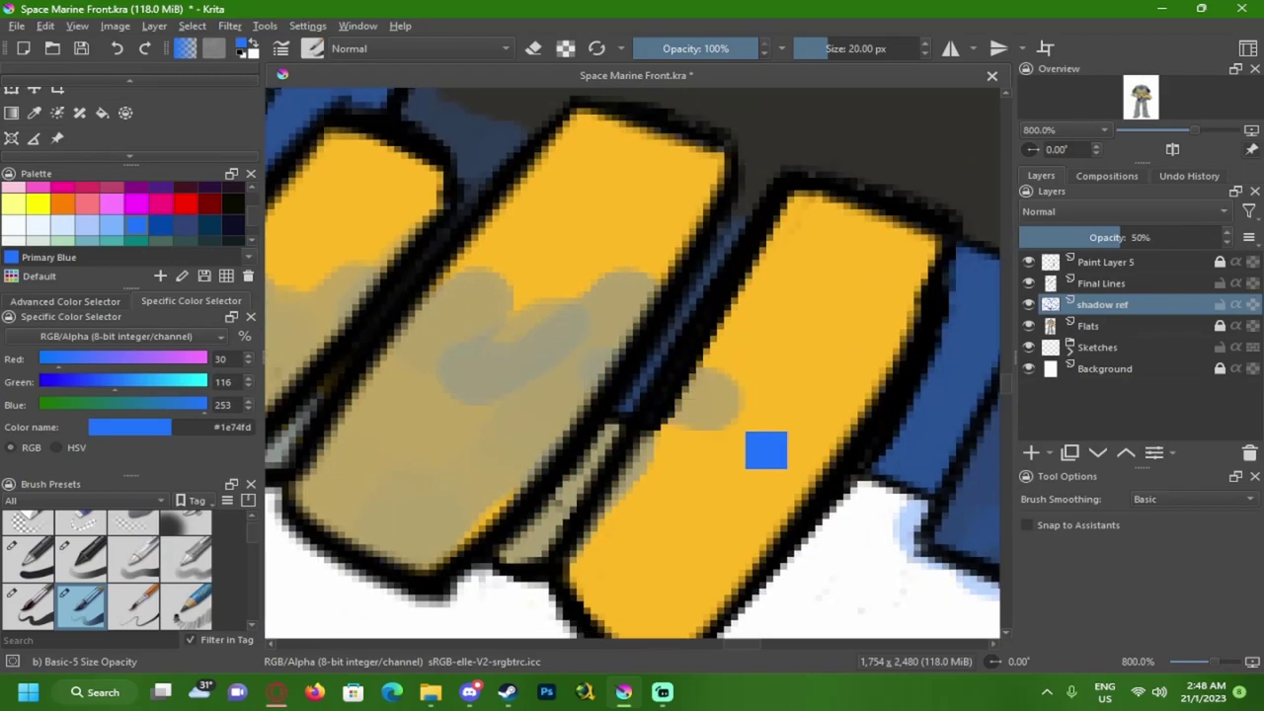
key(ctrl+z)
drag(728, 386, 749, 274)
drag(859, 222, 805, 319)
scroll(700, 333, down, 10)
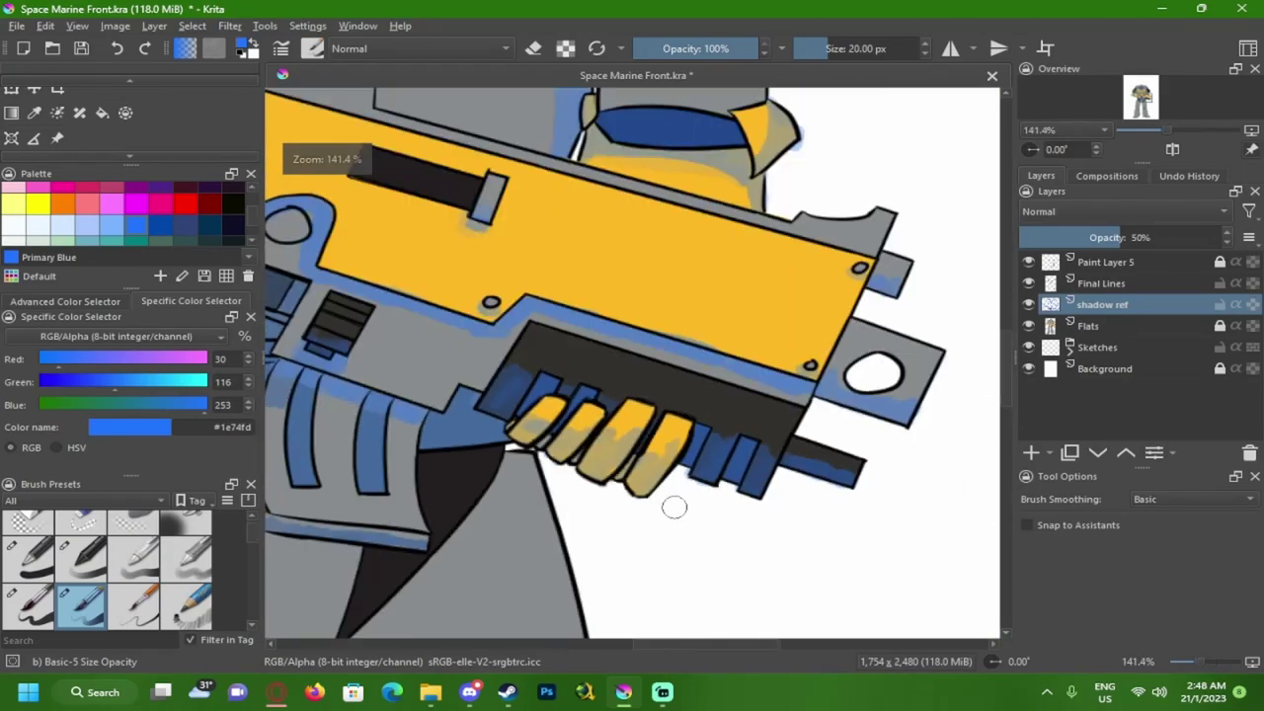
scroll(677, 509, down, 1)
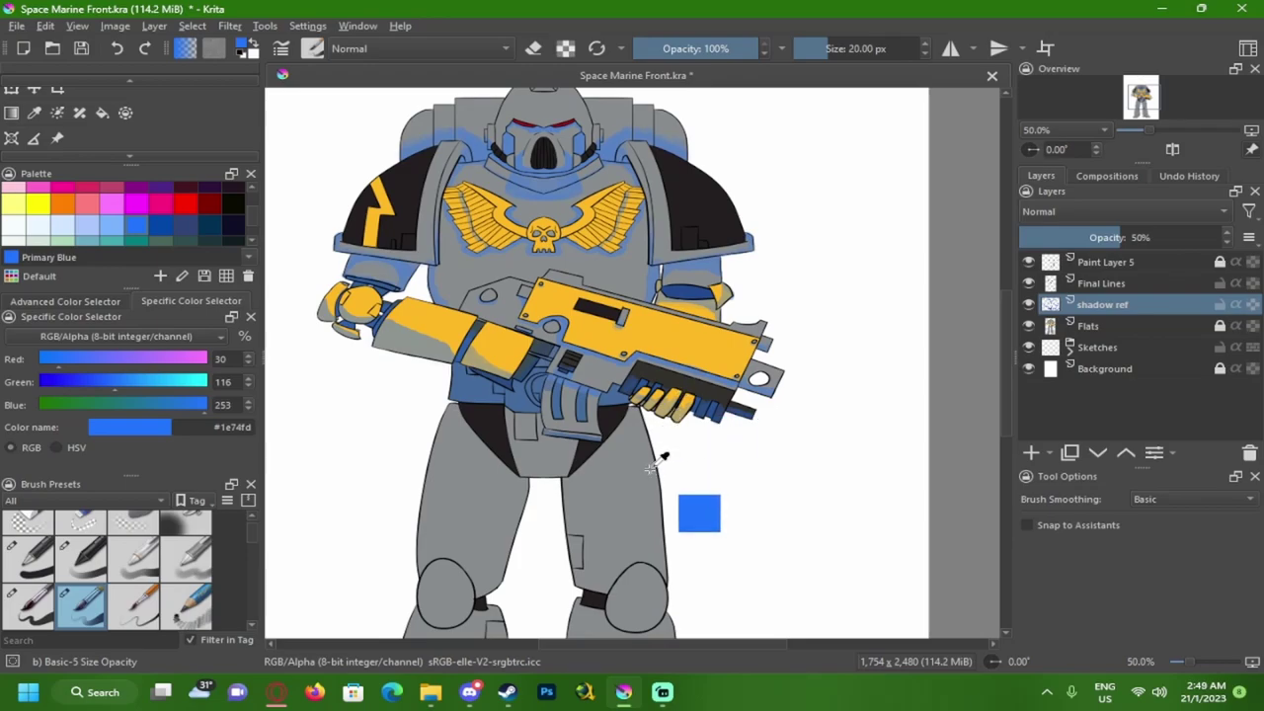
key(ctrl+s)
double_click(1103, 308)
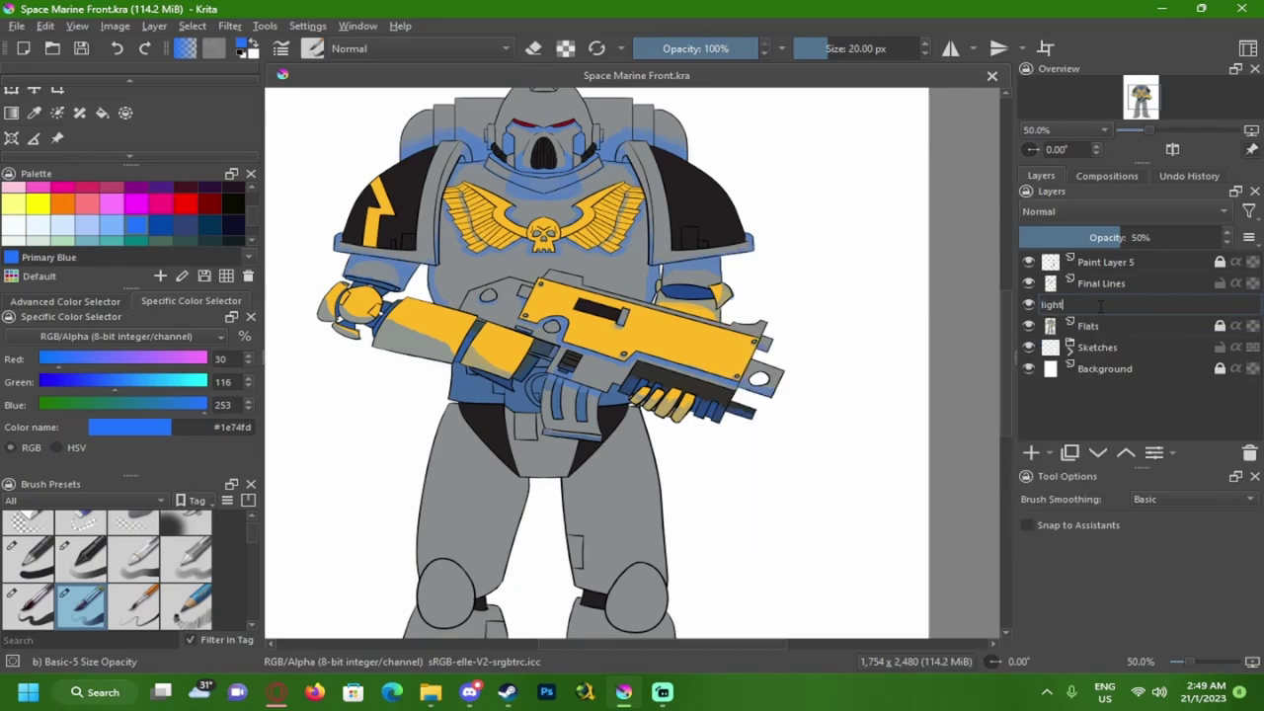
key(BackSpace)
key(BackSpace)
key(Insert)
key(BackSpace)
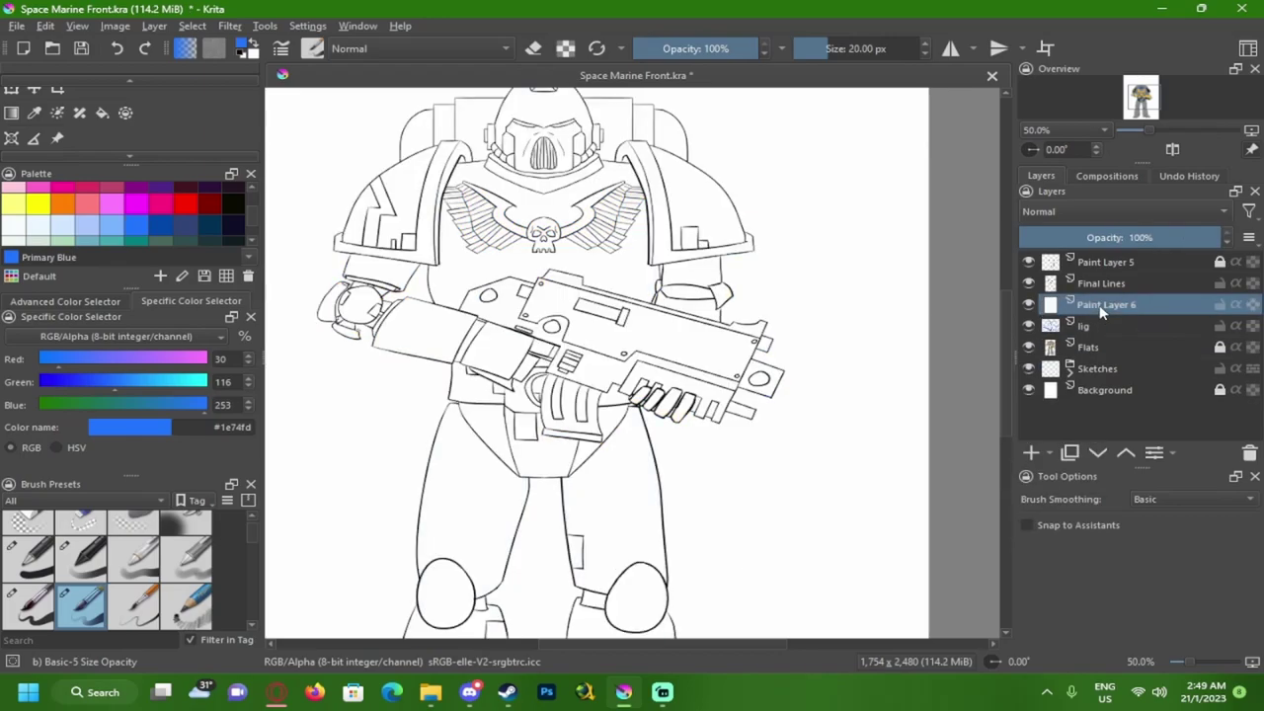
key(ctrl+z)
double_click(1104, 305)
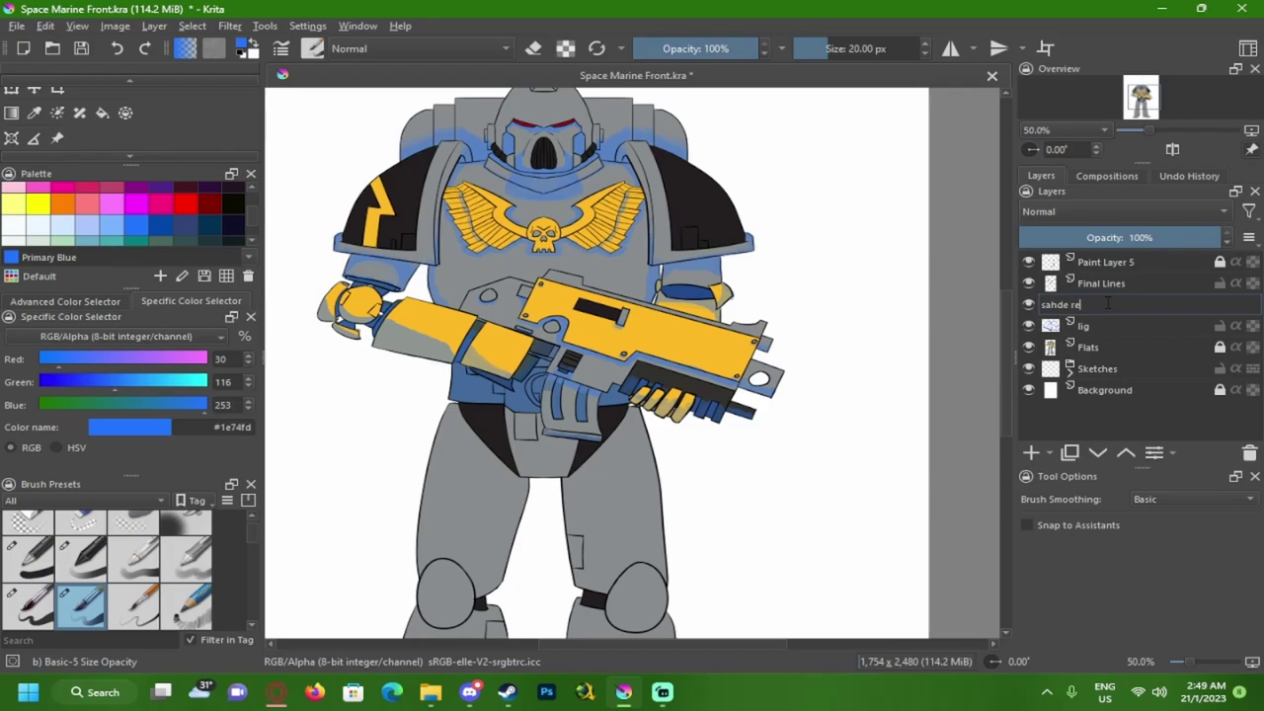
text(shade ref)
key(Return)
key(minus)
key(minus)
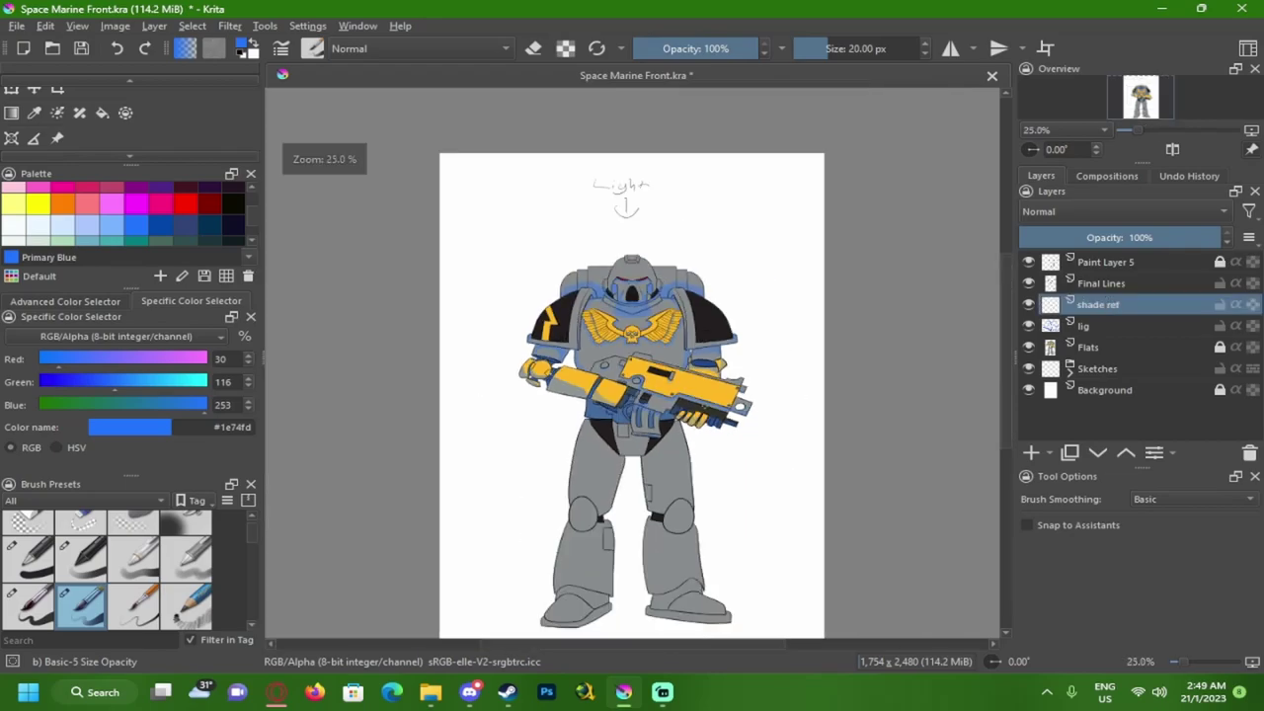
click(1030, 327)
click(1031, 326)
key(ctrl+z)
key(ctrl+z)
key(ctrl+z)
- Rename the shadow ref layer as "shade ref"
double_click(1104, 305)
text(shade ref)
key(Return)
- Try to paint shadow in the lower inner corner of the black shoulder pad with the lightning bolt without mirroring
scroll(662, 428, up, 2)
scroll(576, 113, up, 2)
scroll(534, 148, down, 3)
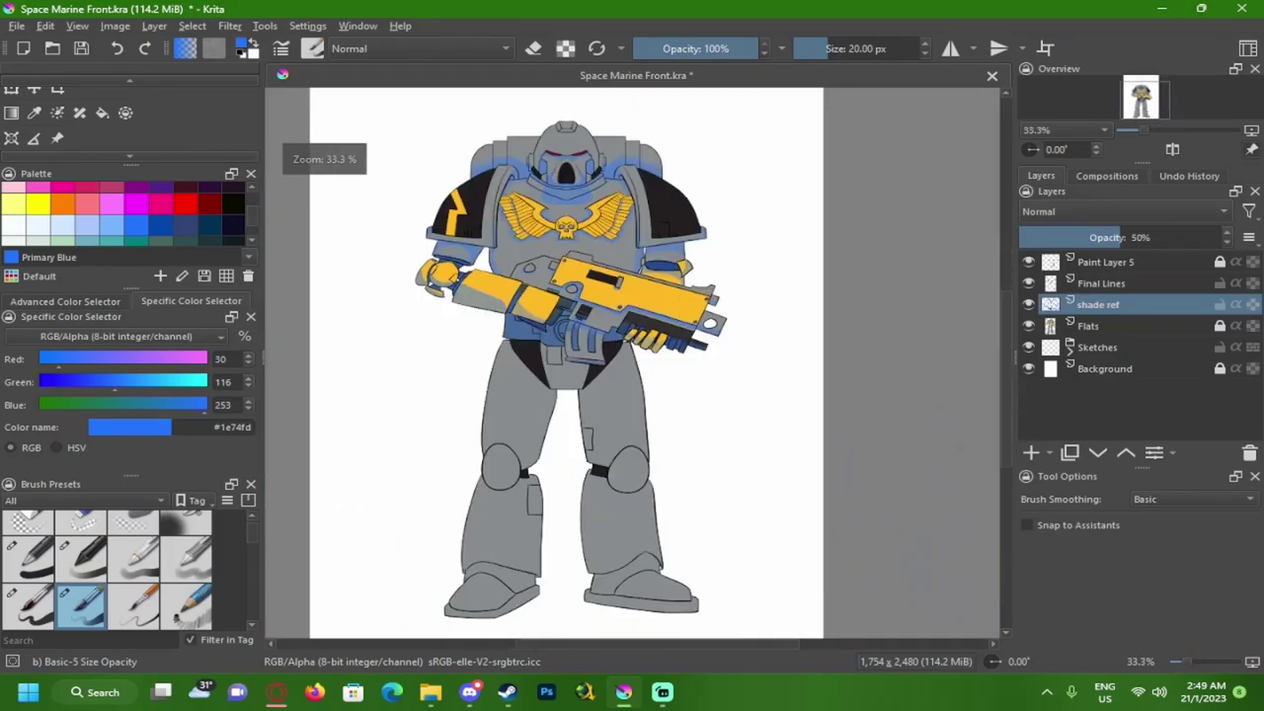
scroll(501, 226, up, 2)
scroll(306, 282, down, 1)
scroll(691, 242, up, 2)
scroll(656, 241, down, 4)
scroll(466, 380, up, 7)
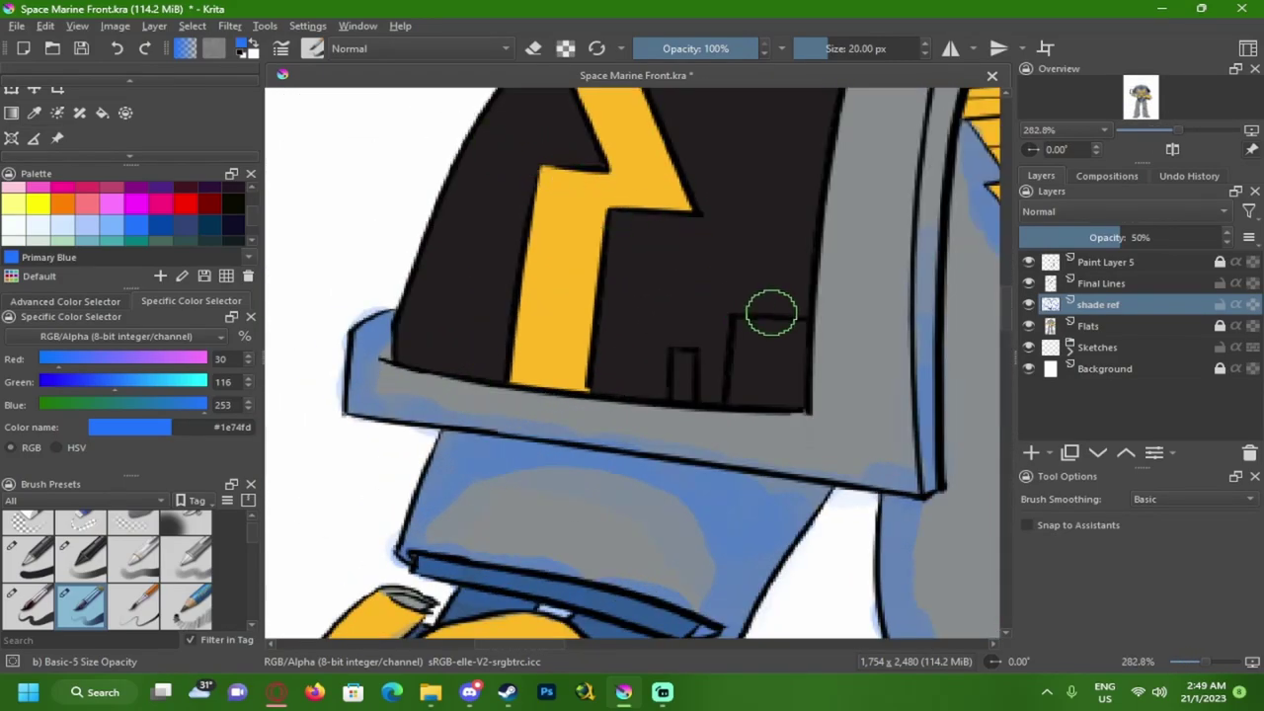
mouse_move(787, 329)
mouse_down()
mouse_move(802, 395)
mouse_move(793, 374)
mouse_move(740, 393)
mouse_move(733, 383)
mouse_move(799, 309)
mouse_up()
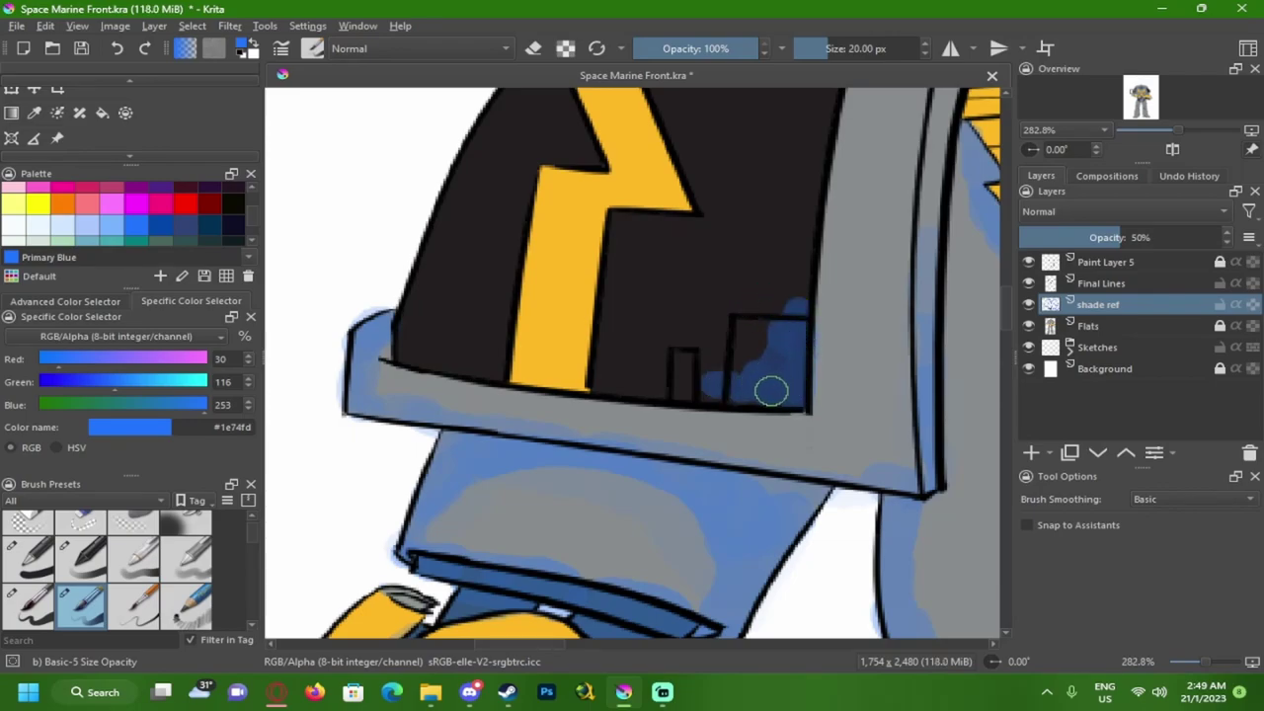
mouse_move(752, 393)
mouse_down()
mouse_move(462, 374)
mouse_move(418, 361)
mouse_move(403, 334)
mouse_move(488, 368)
mouse_move(739, 367)
mouse_move(738, 402)
mouse_up()
scroll(765, 365, down, 4)
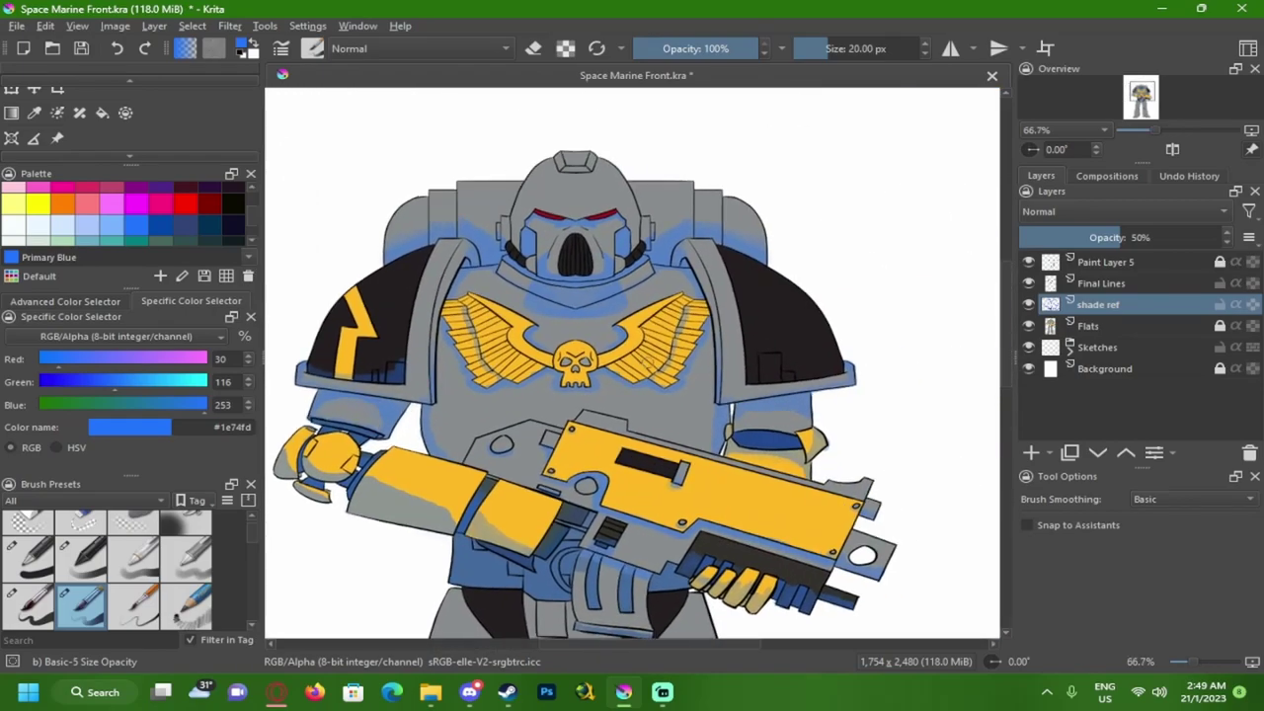
scroll(769, 288, up, 1)
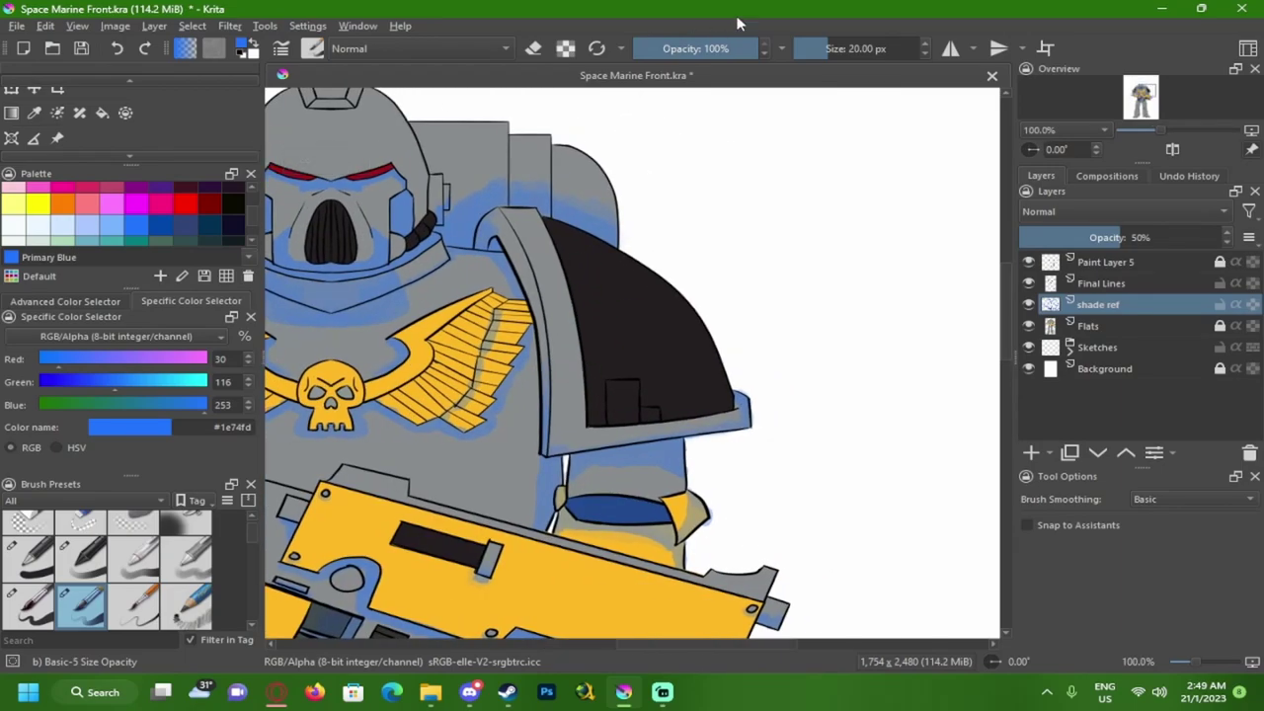
- Turn on horizontal mirroring and paint shadow along the lower edge and inner corner of the black shoulder pad panels
click(950, 49)
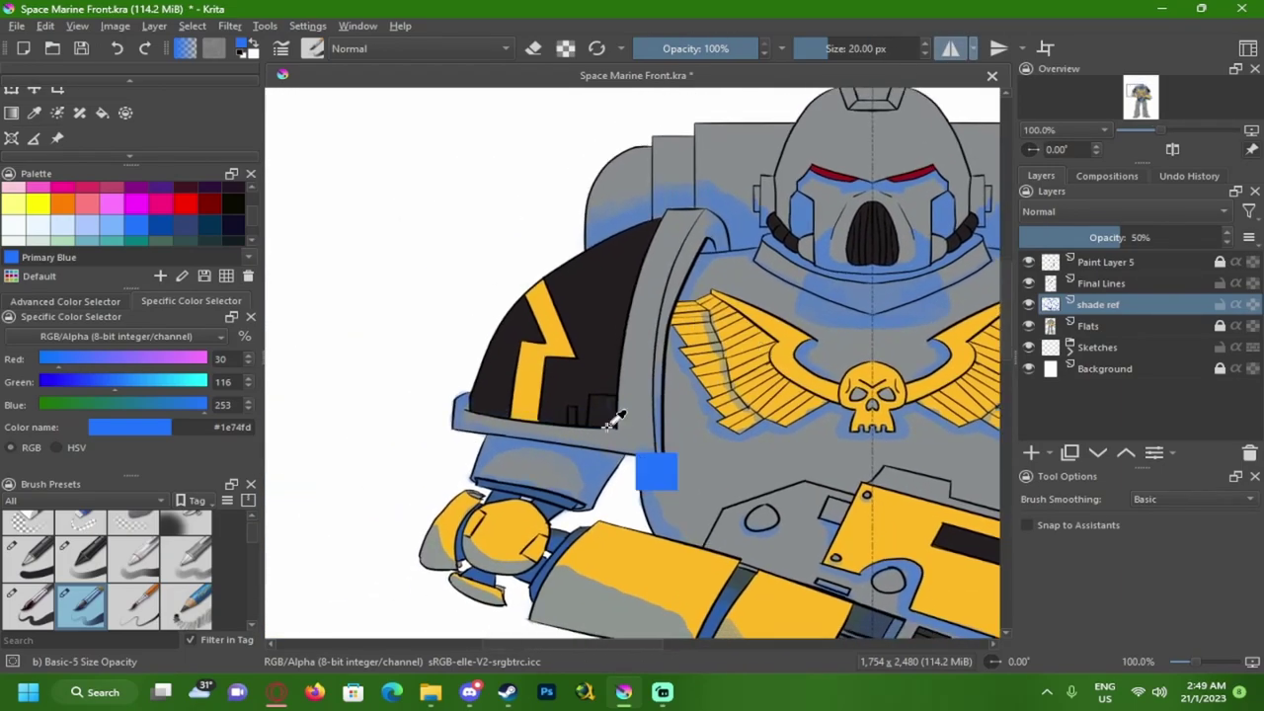
scroll(606, 423, up, 3)
drag(580, 358, 670, 298)
mouse_move(692, 325)
mouse_down()
mouse_move(319, 316)
mouse_move(454, 316)
mouse_up()
scroll(385, 383, down, 5)
scroll(433, 368, up, 4)
mouse_move(432, 368)
mouse_down()
mouse_move(406, 339)
mouse_move(378, 392)
mouse_up()
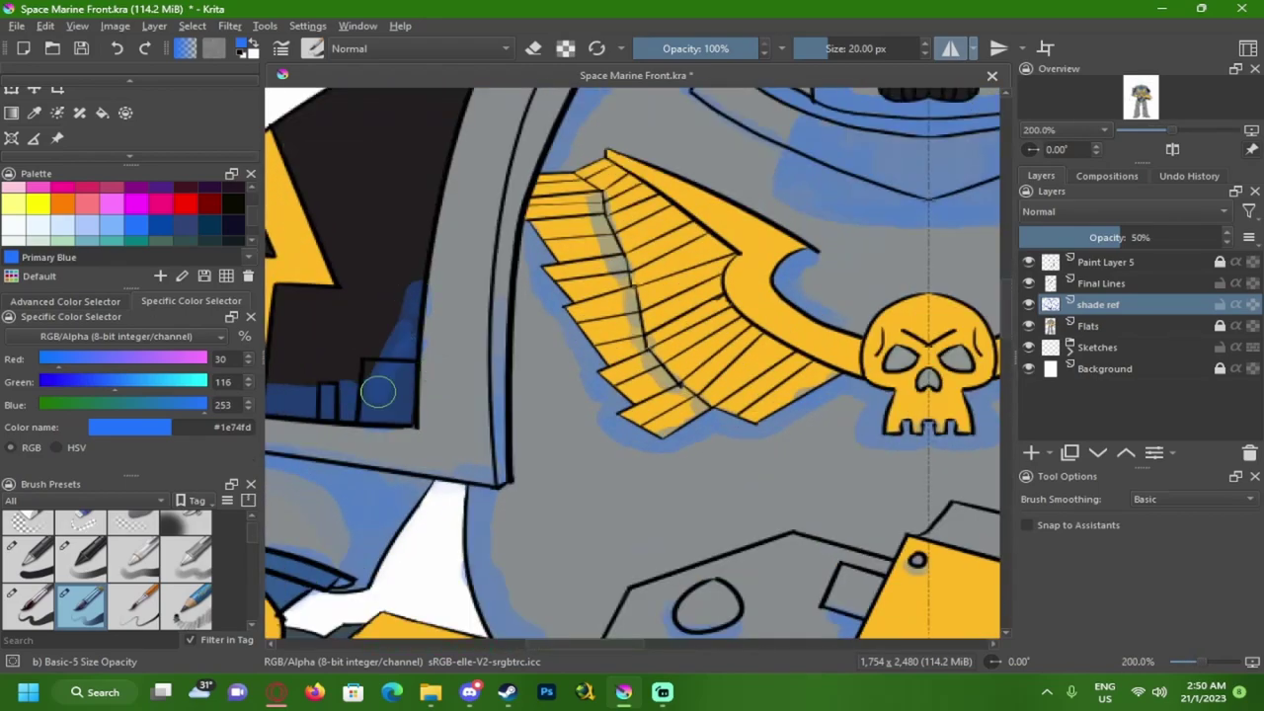
- Try to fill the groin plate and its rectangular panel with the blue shadow colour
scroll(378, 392, down, 4)
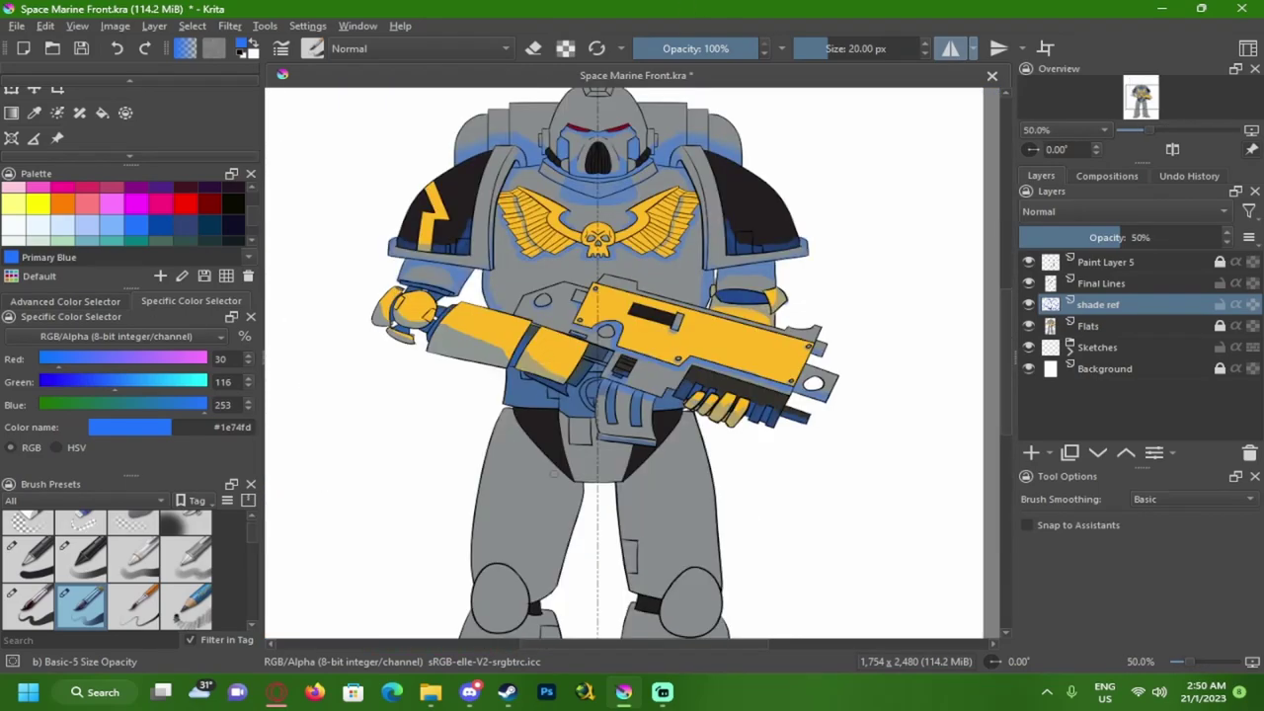
drag(733, 405, 695, 369)
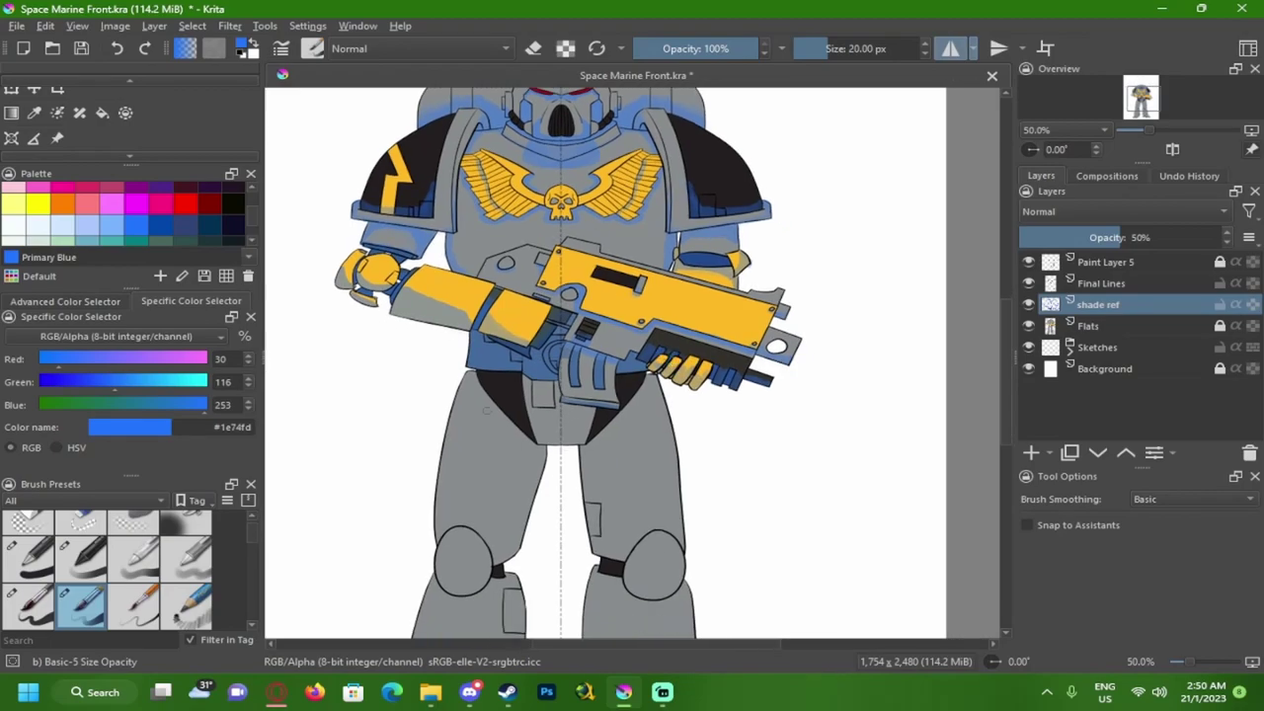
scroll(485, 408, up, 3)
drag(488, 423, 463, 319)
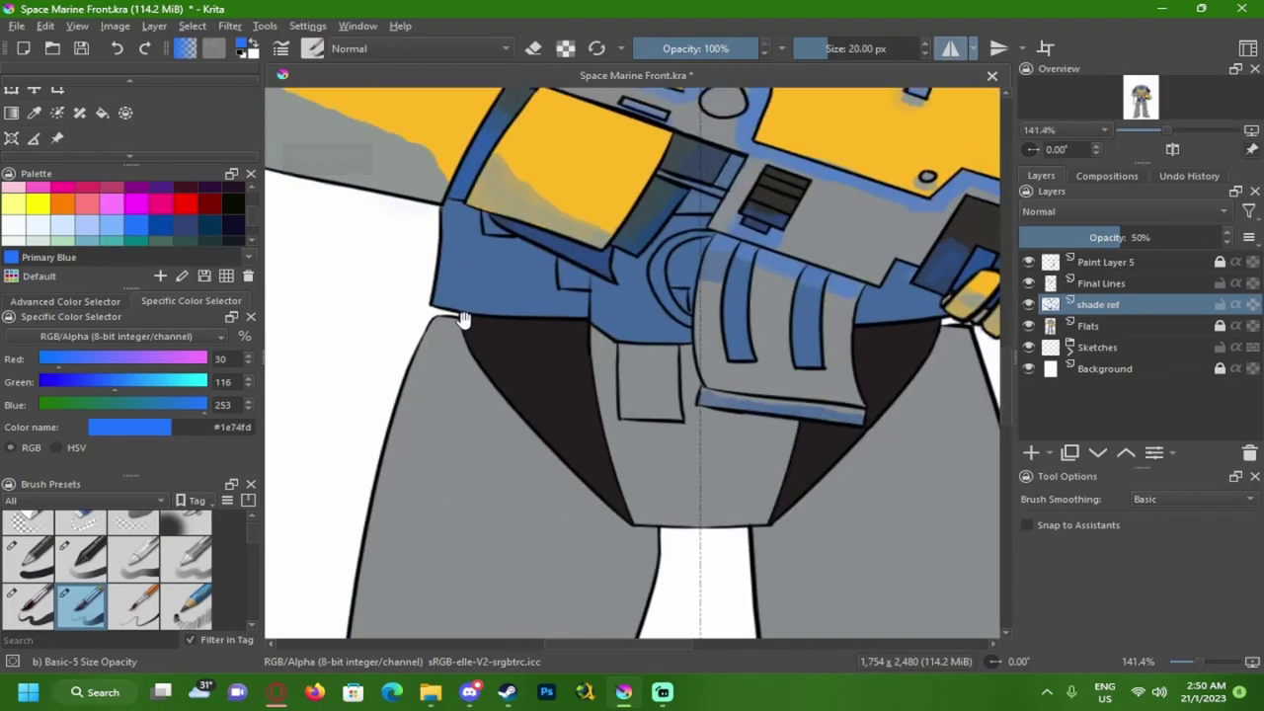
scroll(629, 393, down, 3)
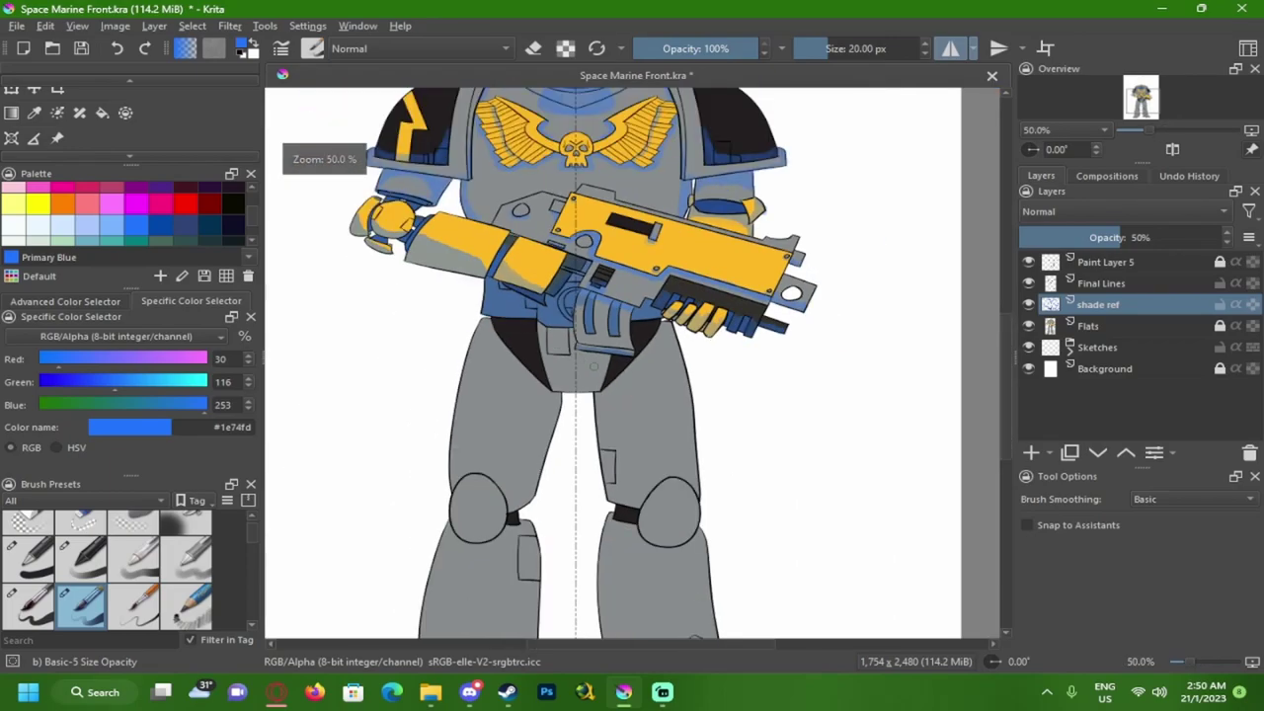
scroll(579, 380, up, 3)
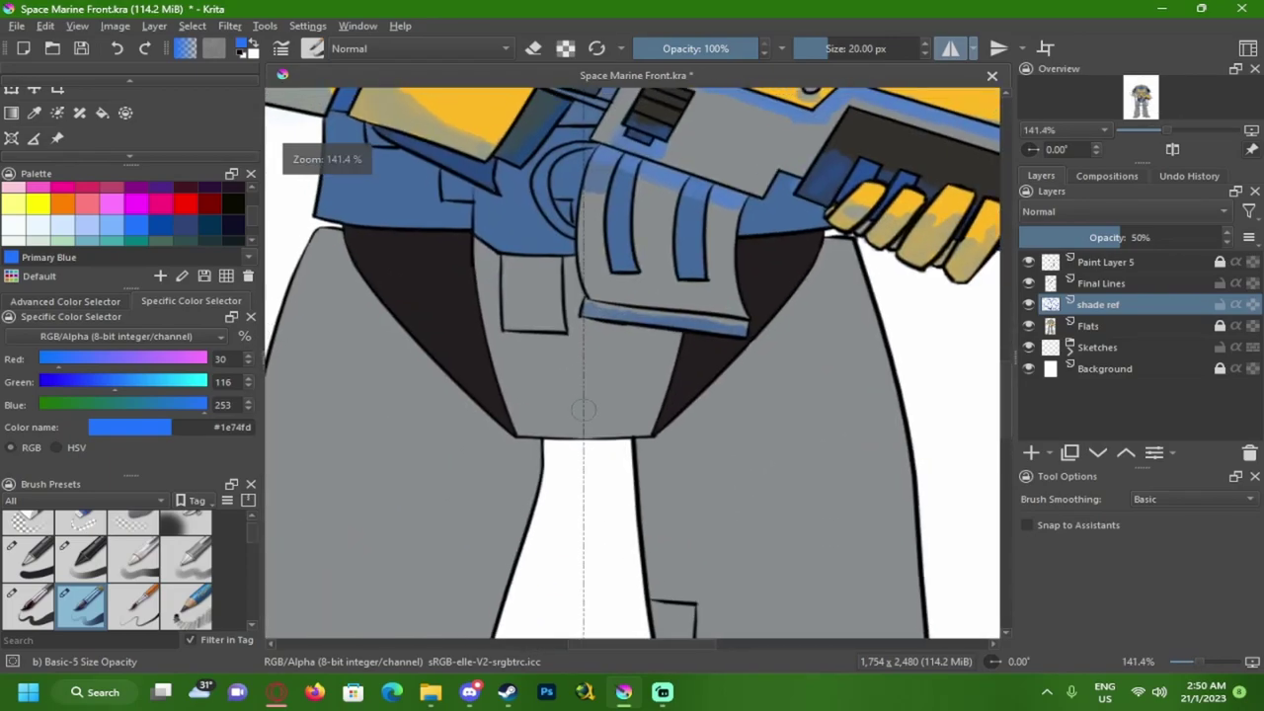
key(f)
click(552, 365)
click(532, 316)
scroll(532, 316, down, 3)
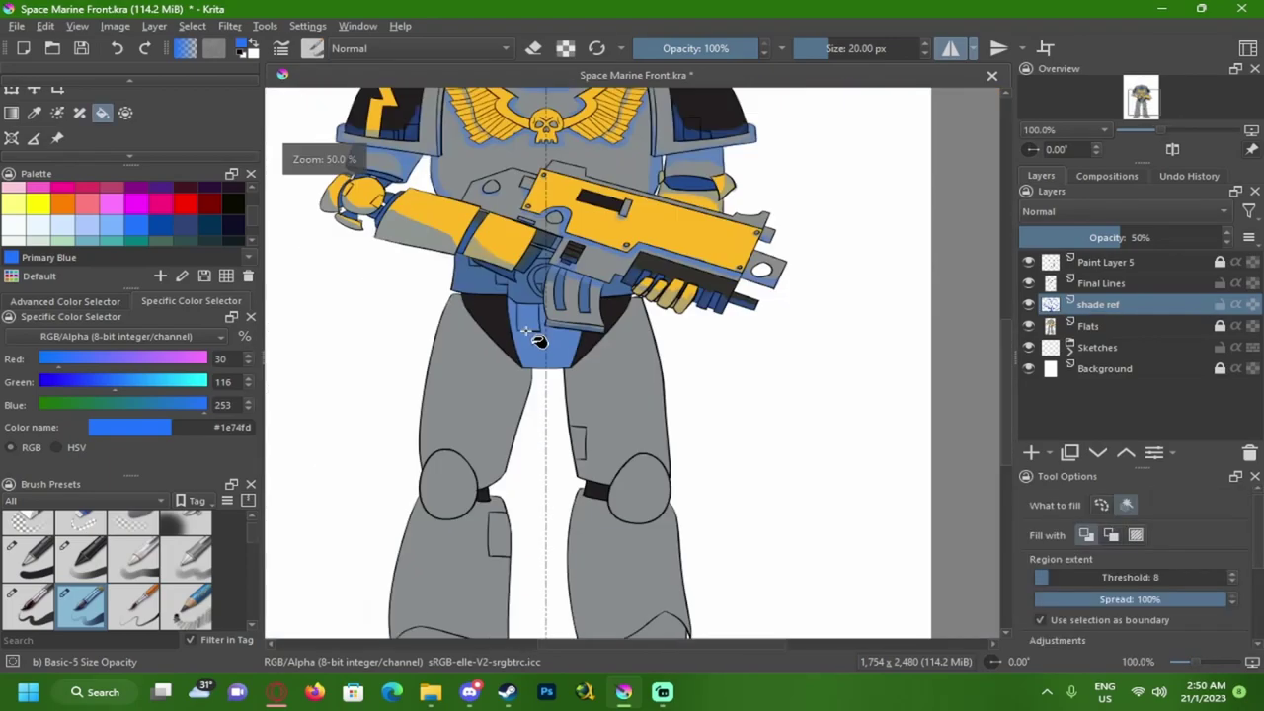
scroll(538, 227, up, 2)
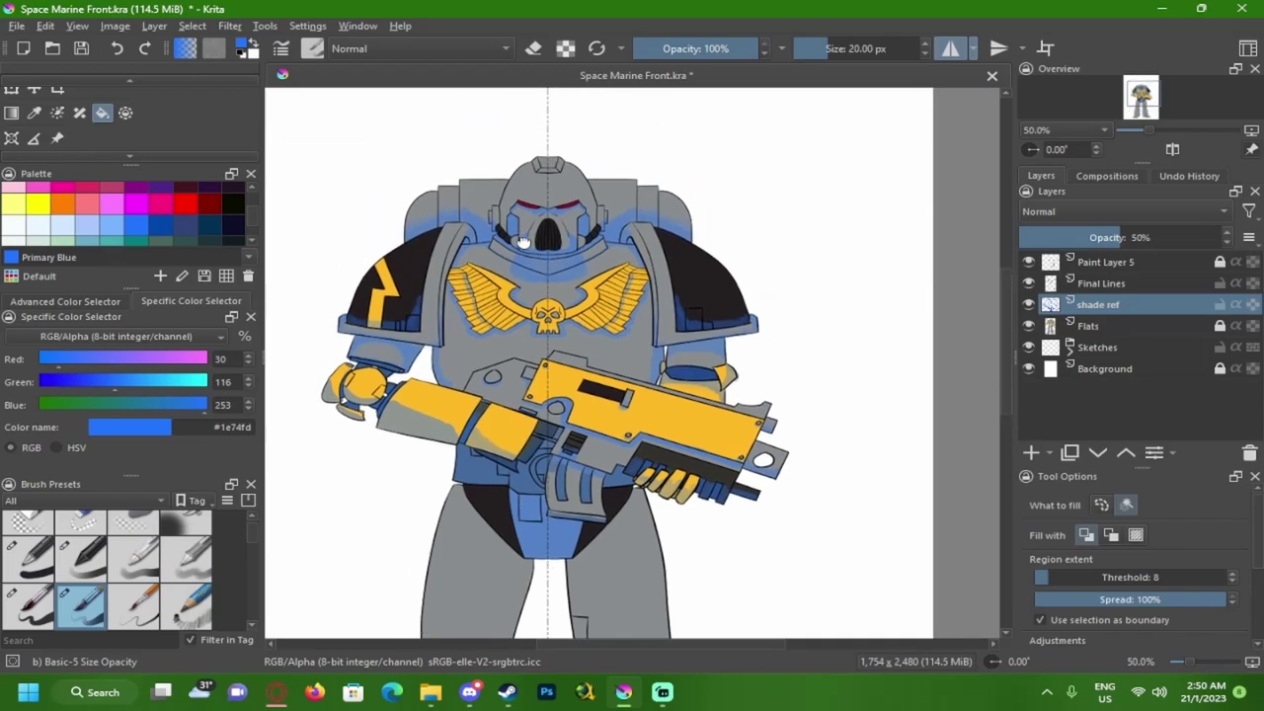
scroll(484, 267, down, 4)
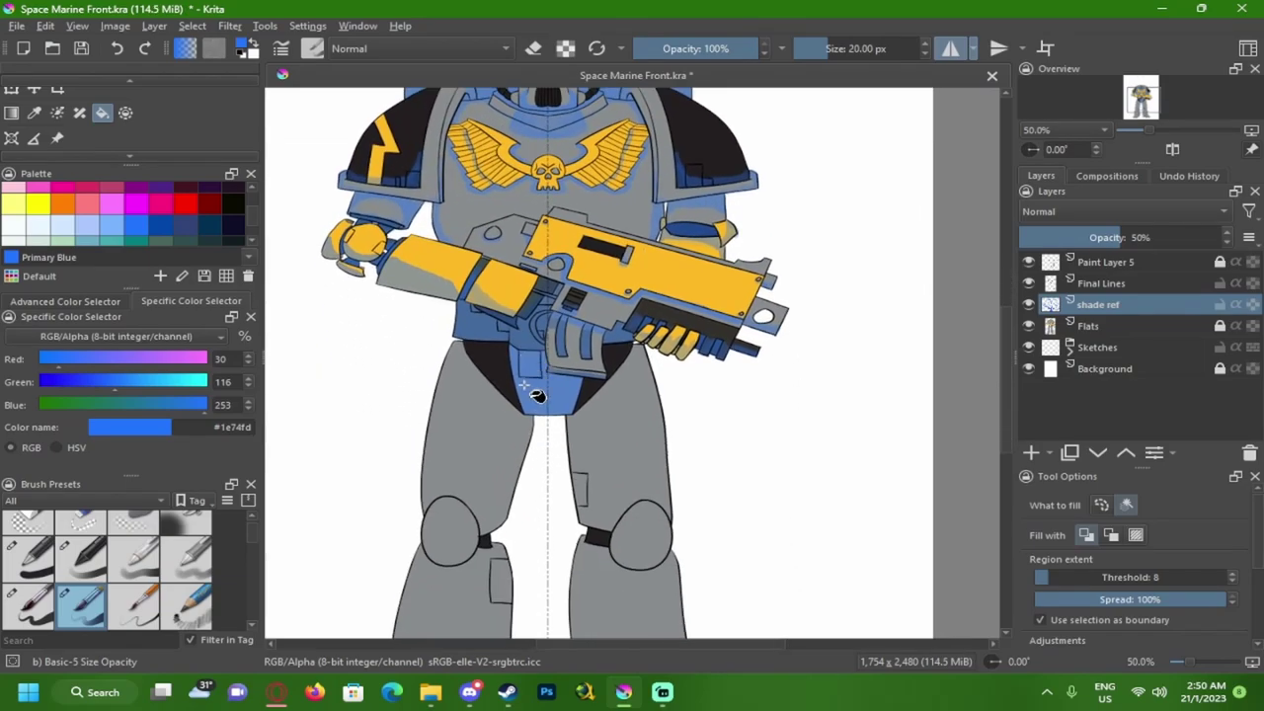
scroll(531, 360, up, 4)
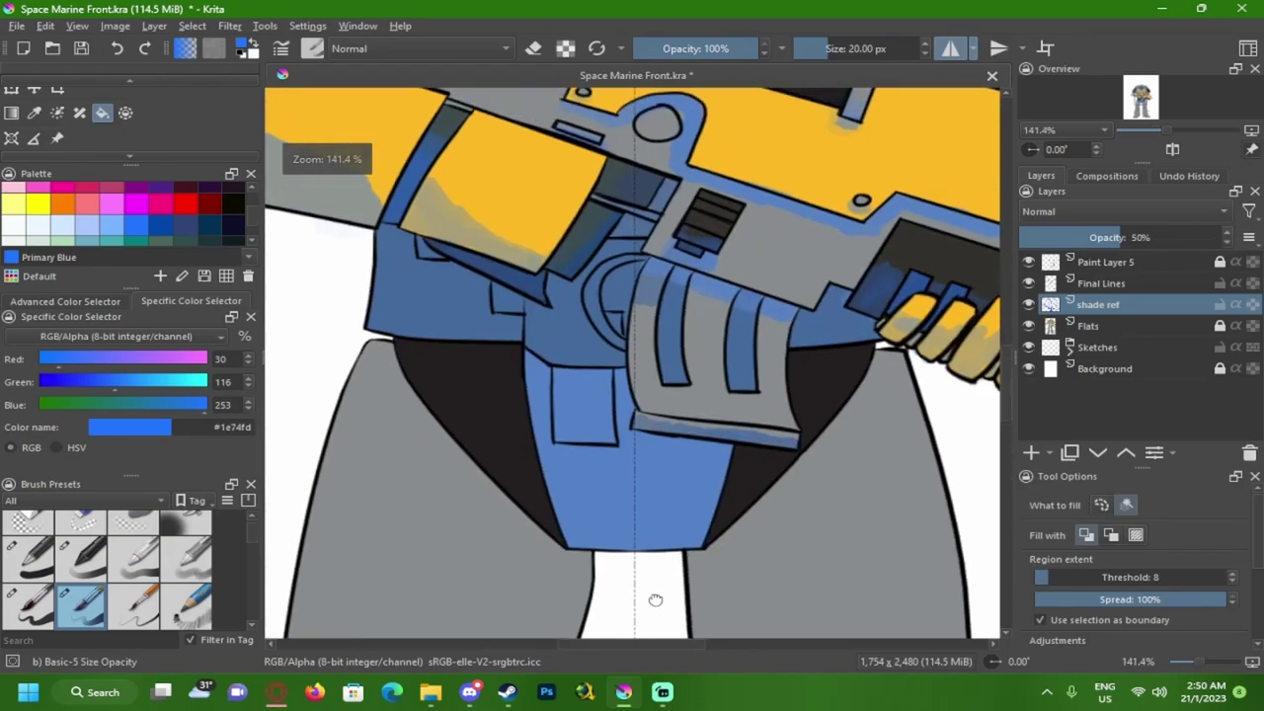
- Return to the brush and undo both fills on the groin plate and its rectangular panel
key(e)
key(e)
scroll(525, 374, up, 1)
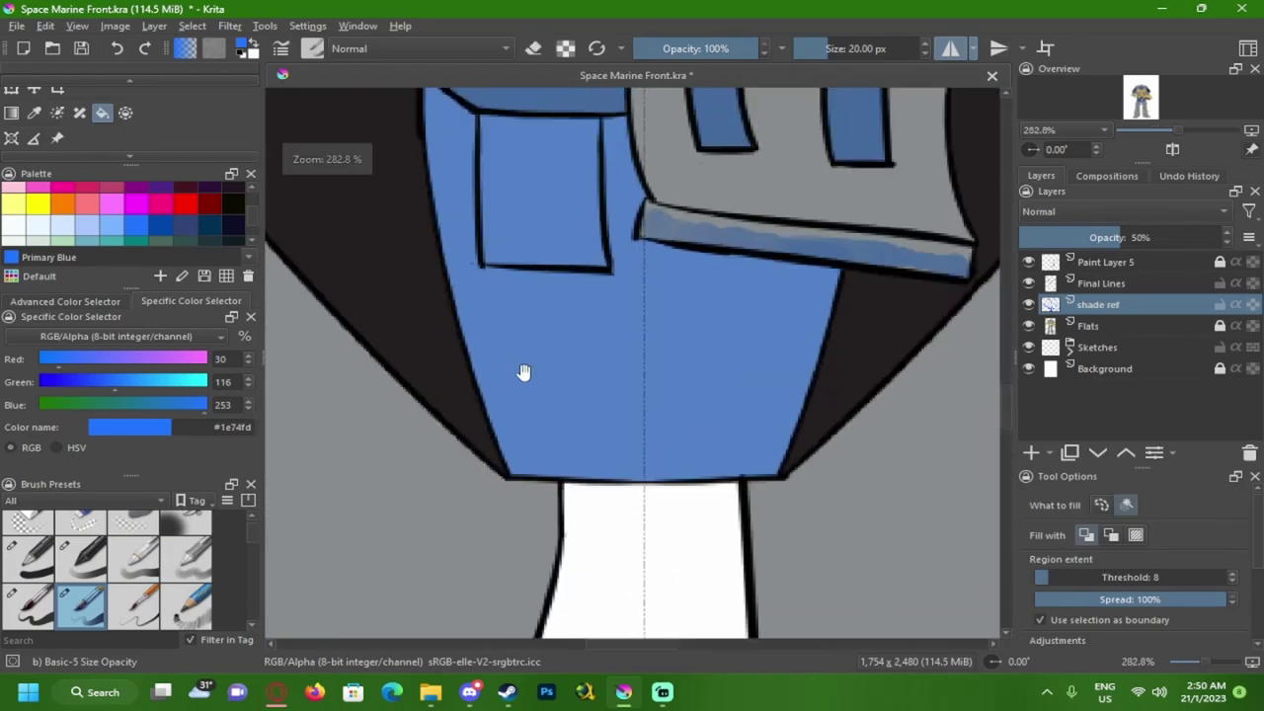
drag(524, 374, 505, 243)
key(b)
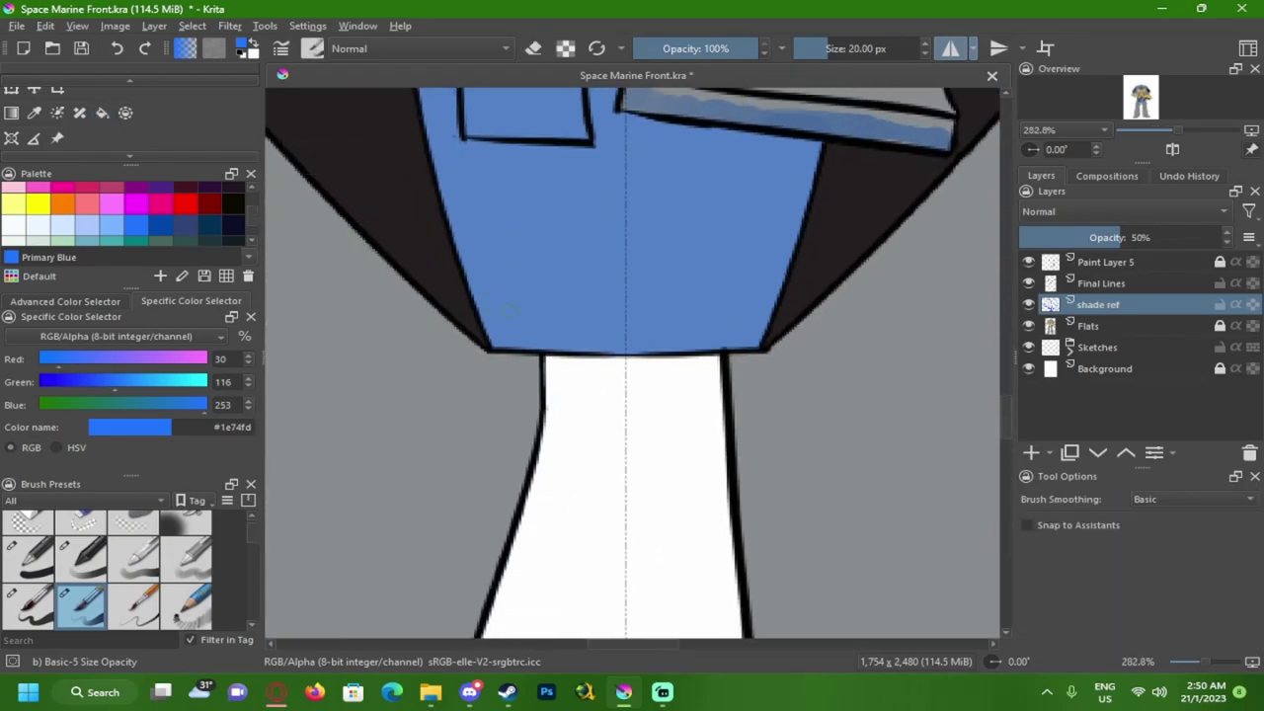
scroll(506, 309, up, 3)
key(ctrl+z)
key(ctrl+z)
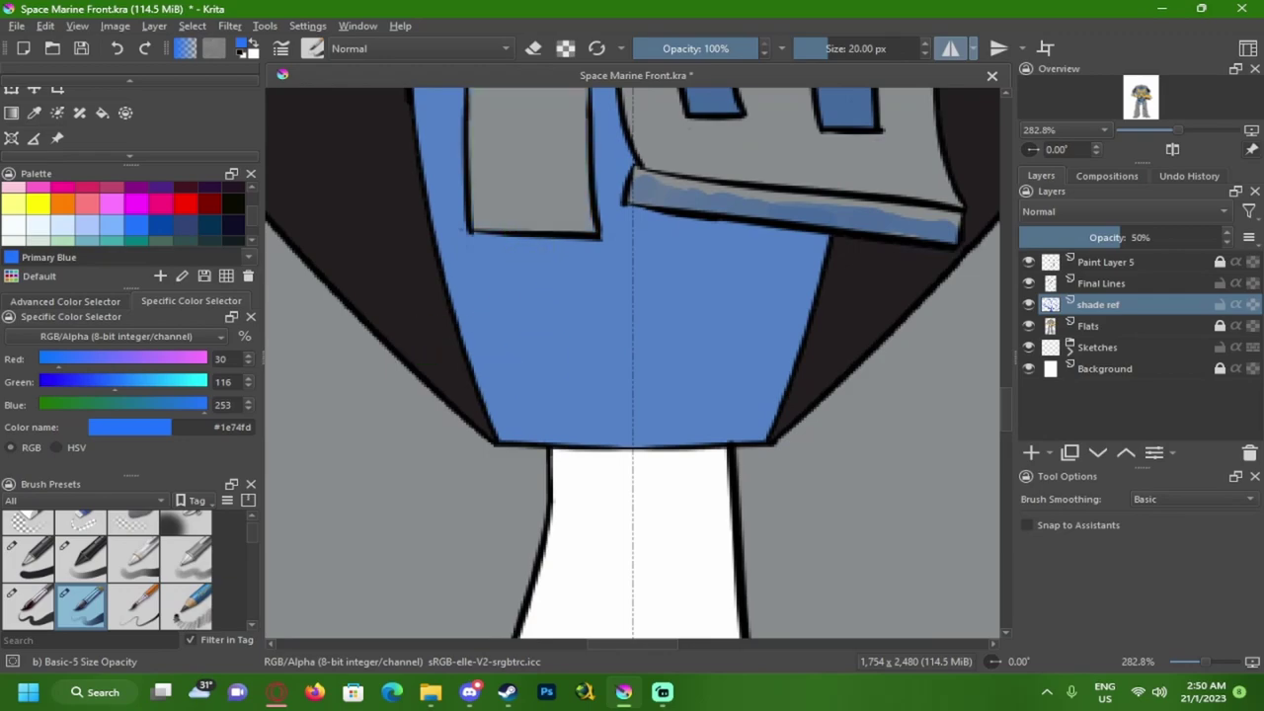
- Try to brush mirrored shadow across the lower groin plate and up its side edges
mouse_move(512, 412)
mouse_down()
mouse_move(575, 382)
mouse_move(611, 385)
mouse_move(616, 428)
mouse_move(600, 434)
mouse_move(618, 323)
mouse_move(611, 379)
mouse_move(569, 345)
mouse_move(522, 364)
mouse_move(481, 322)
mouse_move(466, 355)
mouse_up()
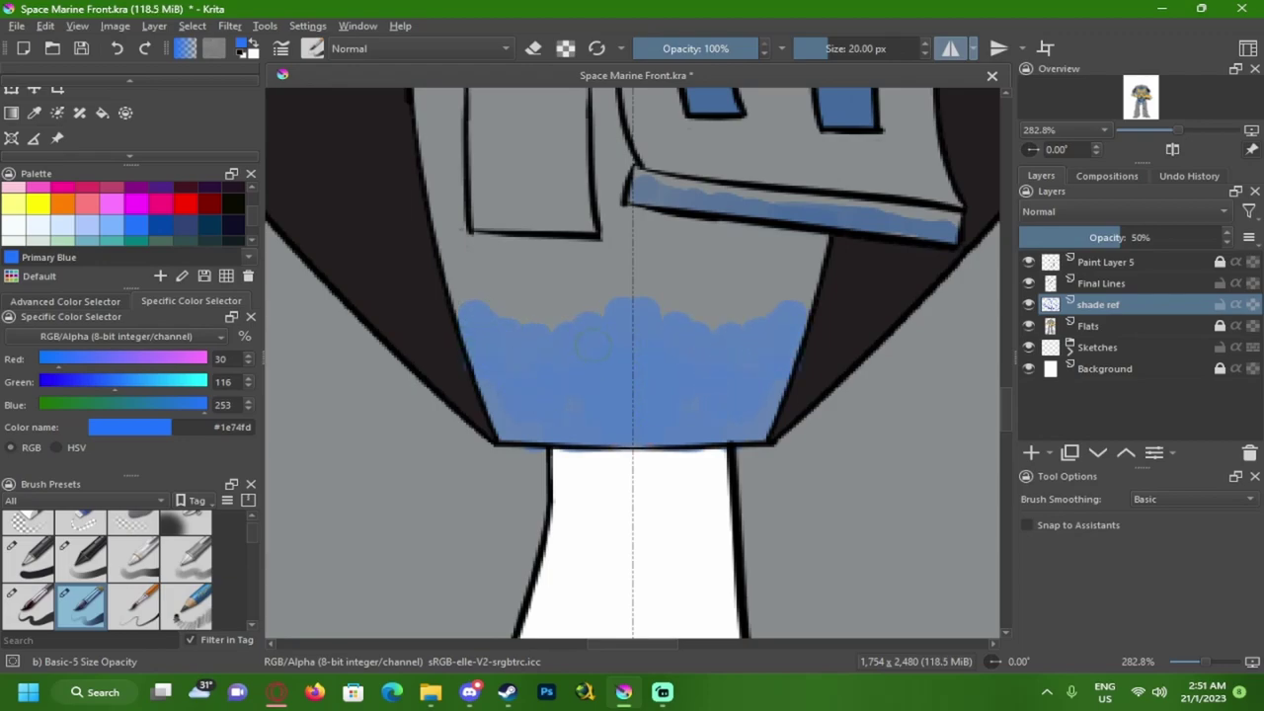
drag(506, 309, 532, 409)
mouse_move(488, 360)
mouse_down()
mouse_move(506, 403)
mouse_move(471, 296)
mouse_up()
drag(501, 397, 646, 380)
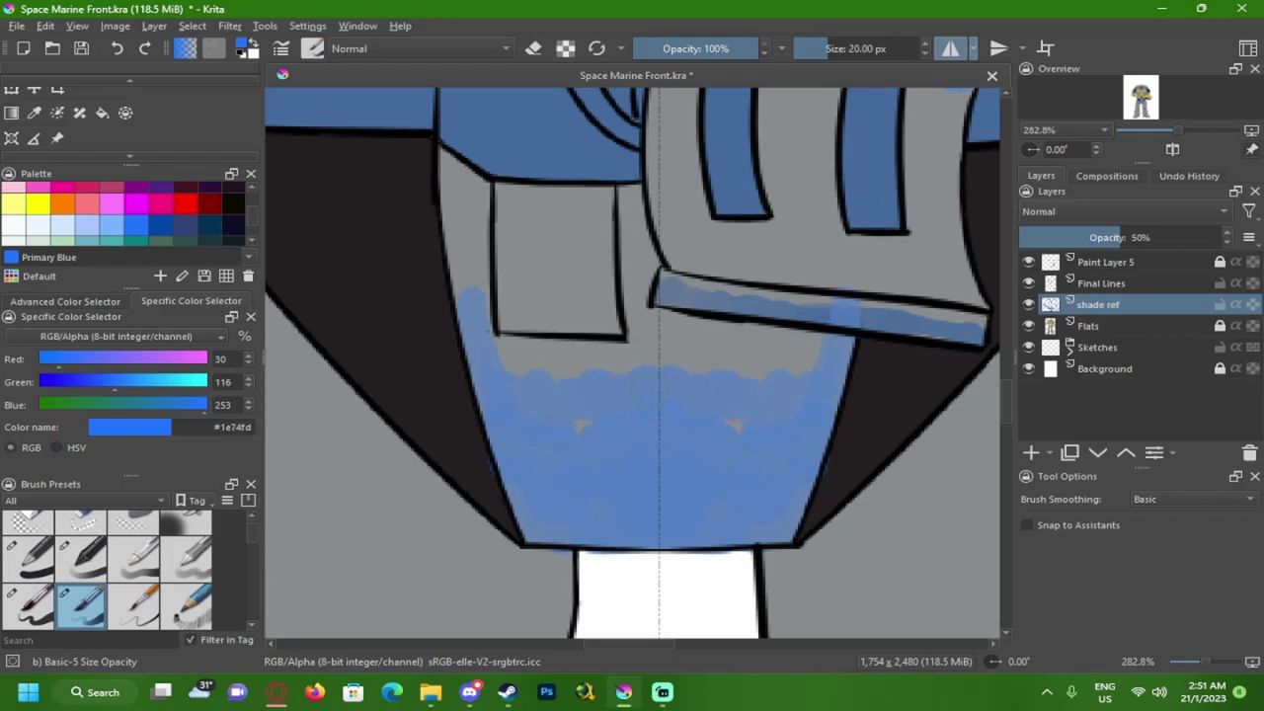
drag(592, 426, 535, 371)
mouse_move(497, 299)
mouse_down()
mouse_move(517, 384)
mouse_move(478, 258)
mouse_up()
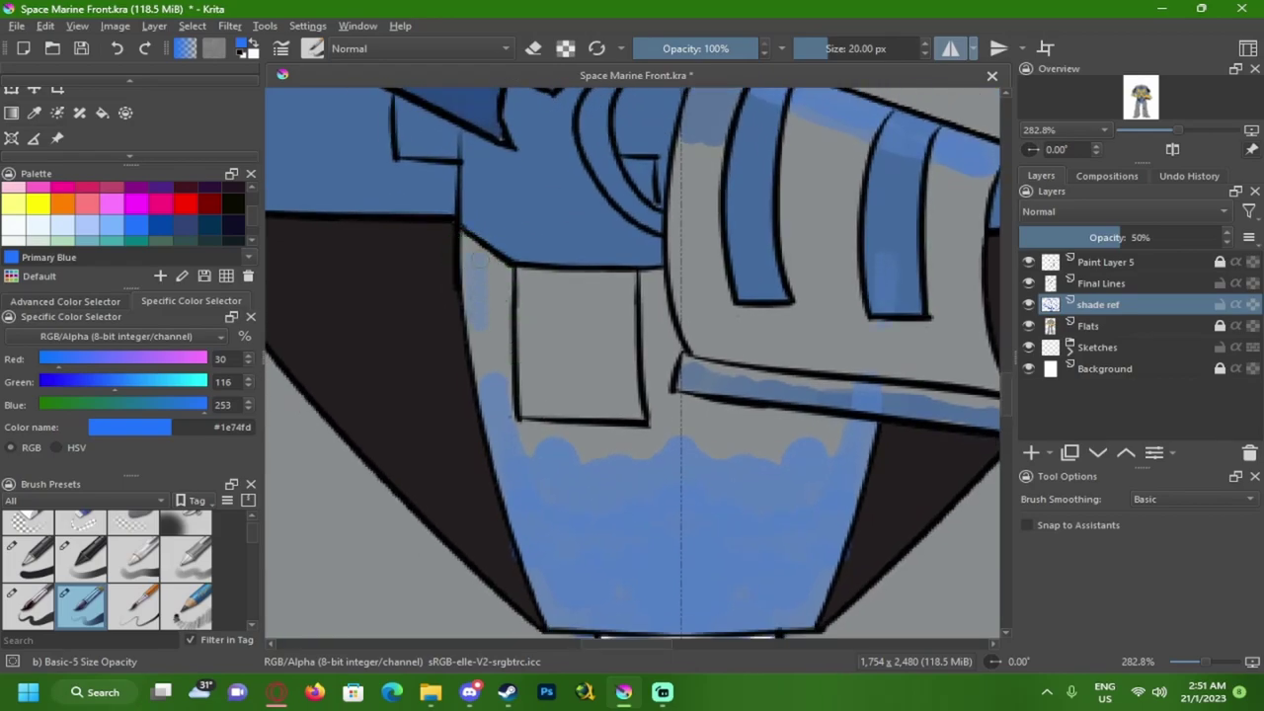
key(ctrl+z)
mouse_move(539, 438)
mouse_down()
mouse_move(632, 424)
mouse_move(642, 326)
mouse_up()
key(ctrl+z)
mouse_move(679, 425)
mouse_down()
mouse_move(573, 450)
mouse_move(530, 434)
mouse_up()
- Turn off horizontal mirroring and undo the brushed shadow on the groin plate
click(950, 48)
mouse_move(486, 380)
mouse_down()
mouse_move(478, 241)
mouse_move(583, 395)
mouse_move(664, 410)
mouse_up()
scroll(652, 440, down, 2)
scroll(670, 541, down, 1)
scroll(604, 540, up, 2)
drag(604, 539, 587, 551)
key(ctrl+z)
key(ctrl+z)
key(ctrl+z)
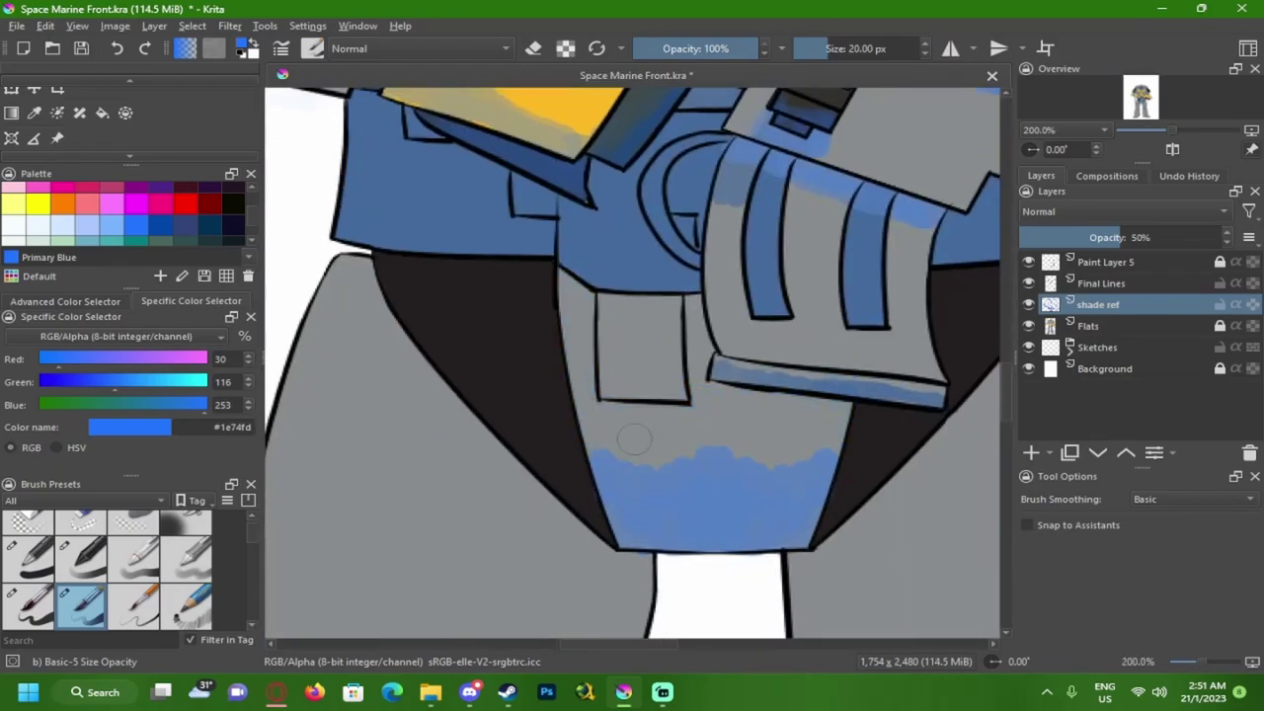
key(ctrl+z)
key(ctrl+z)
- Fill the groin plate, its rectangular panel and the two black panels beside it with the blue shadow colour
key(f)
click(660, 443)
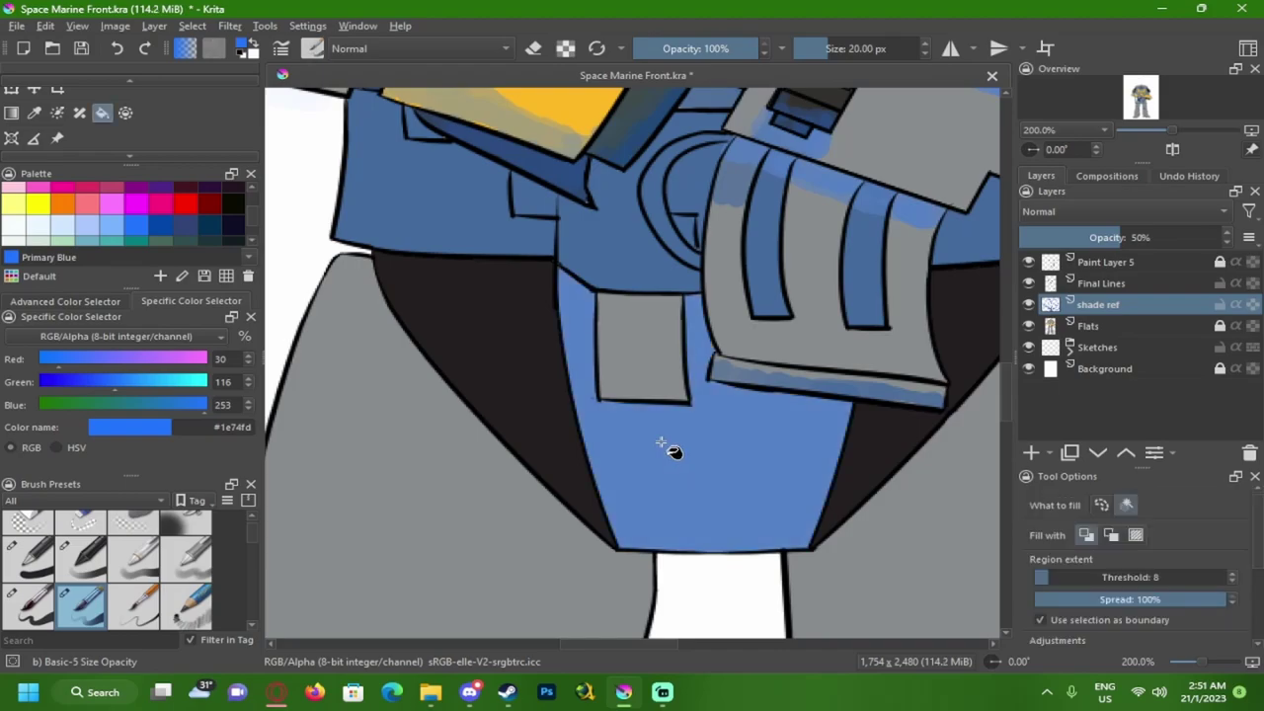
click(627, 392)
click(516, 356)
click(871, 459)
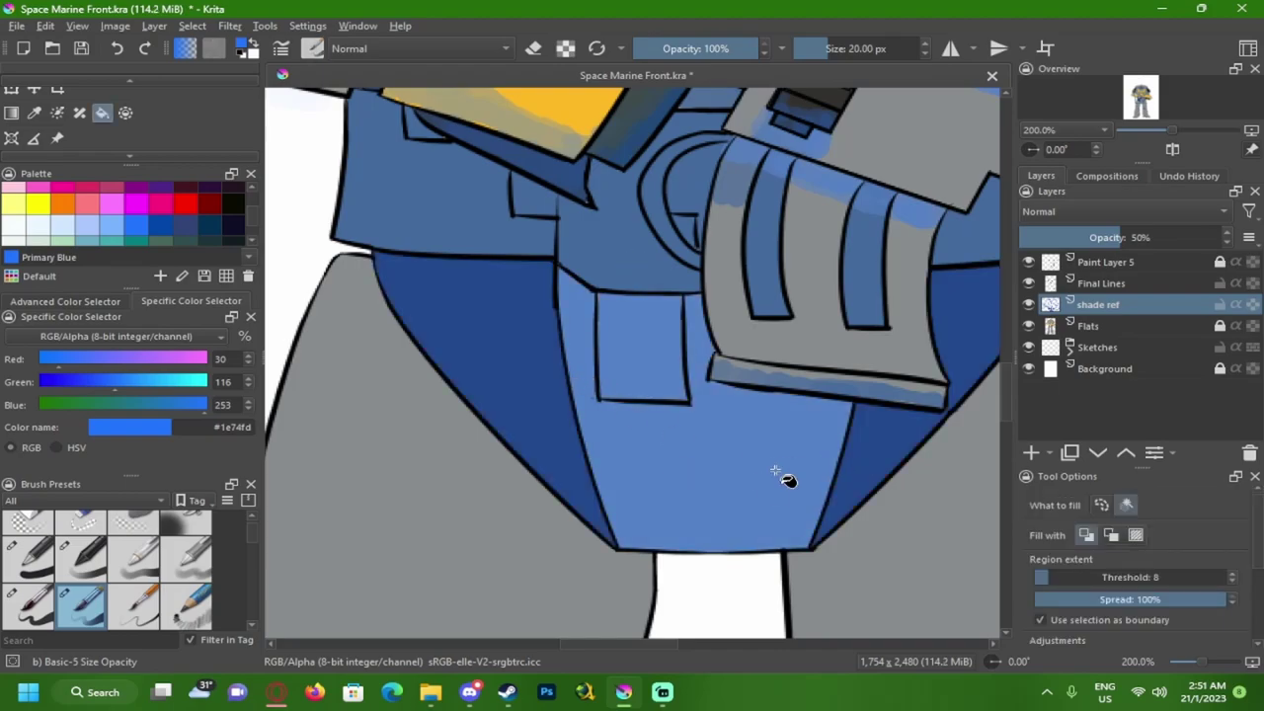
- Paint a strip of blue shadow along the inner edges of both thighs with the brush
scroll(665, 494, down, 2)
scroll(665, 494, down, 3)
scroll(570, 486, up, 3)
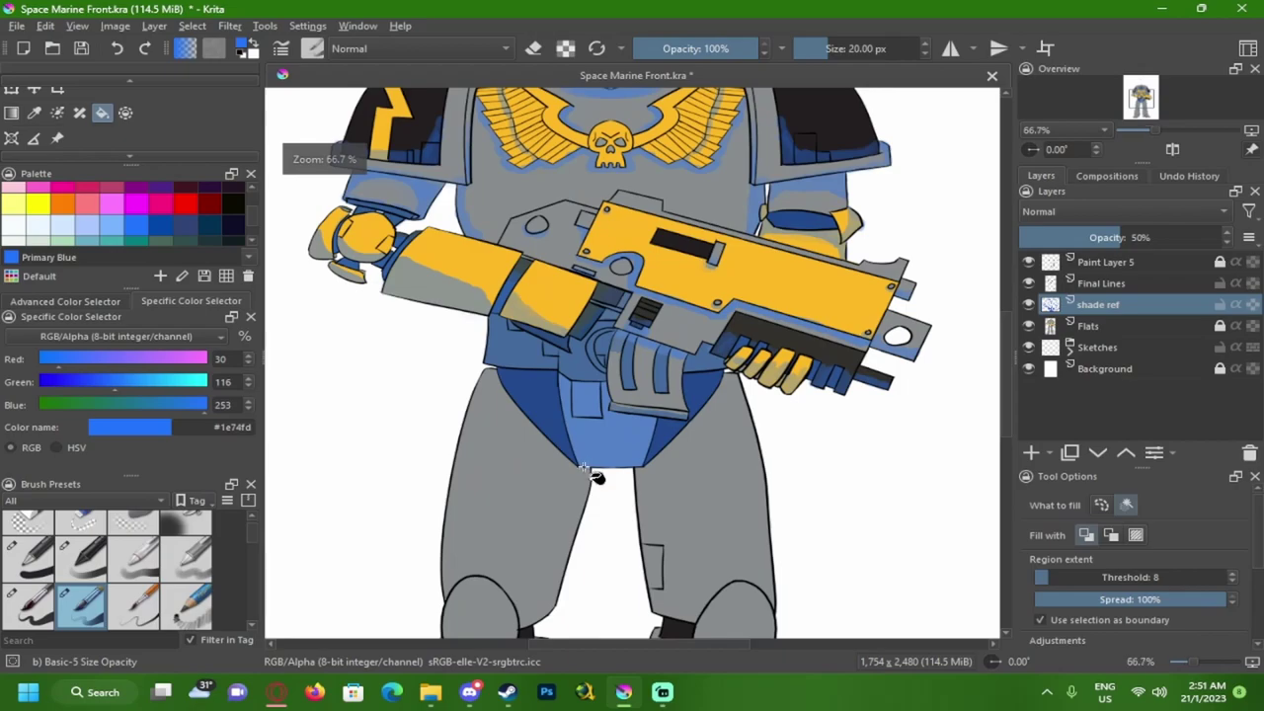
scroll(562, 403, down, 4)
scroll(548, 435, up, 2)
scroll(550, 464, up, 5)
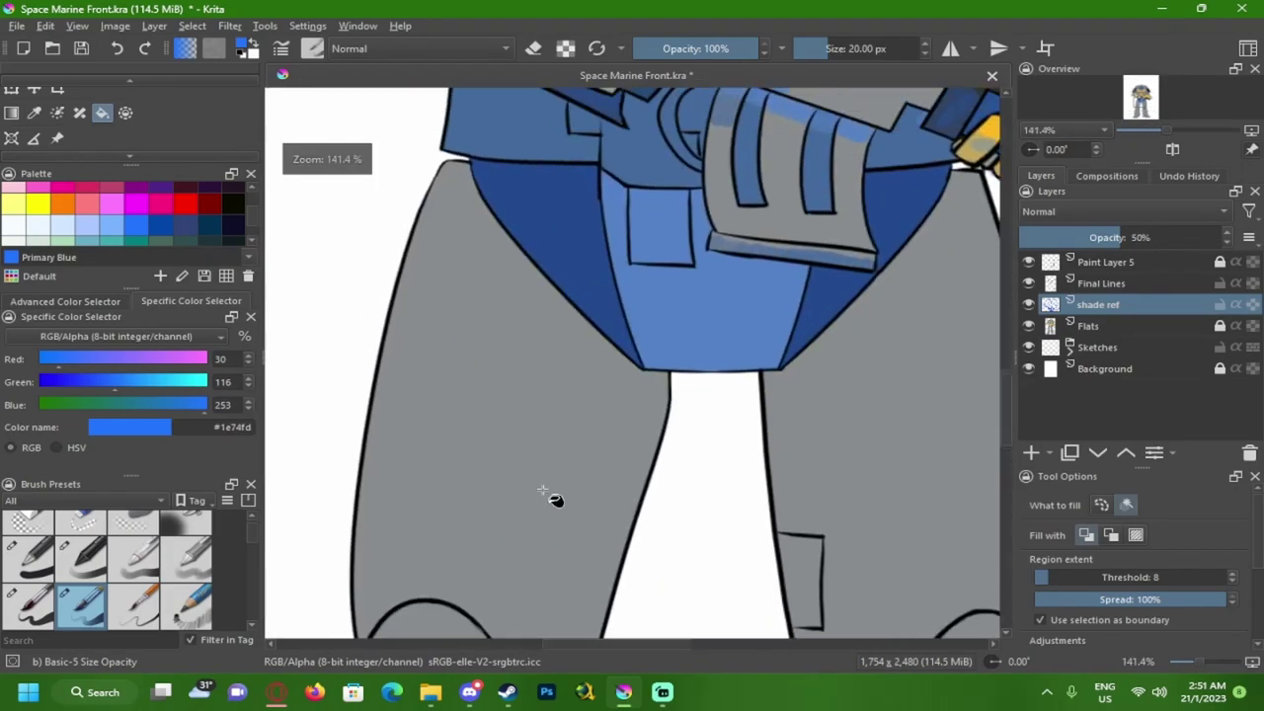
drag(555, 500, 531, 483)
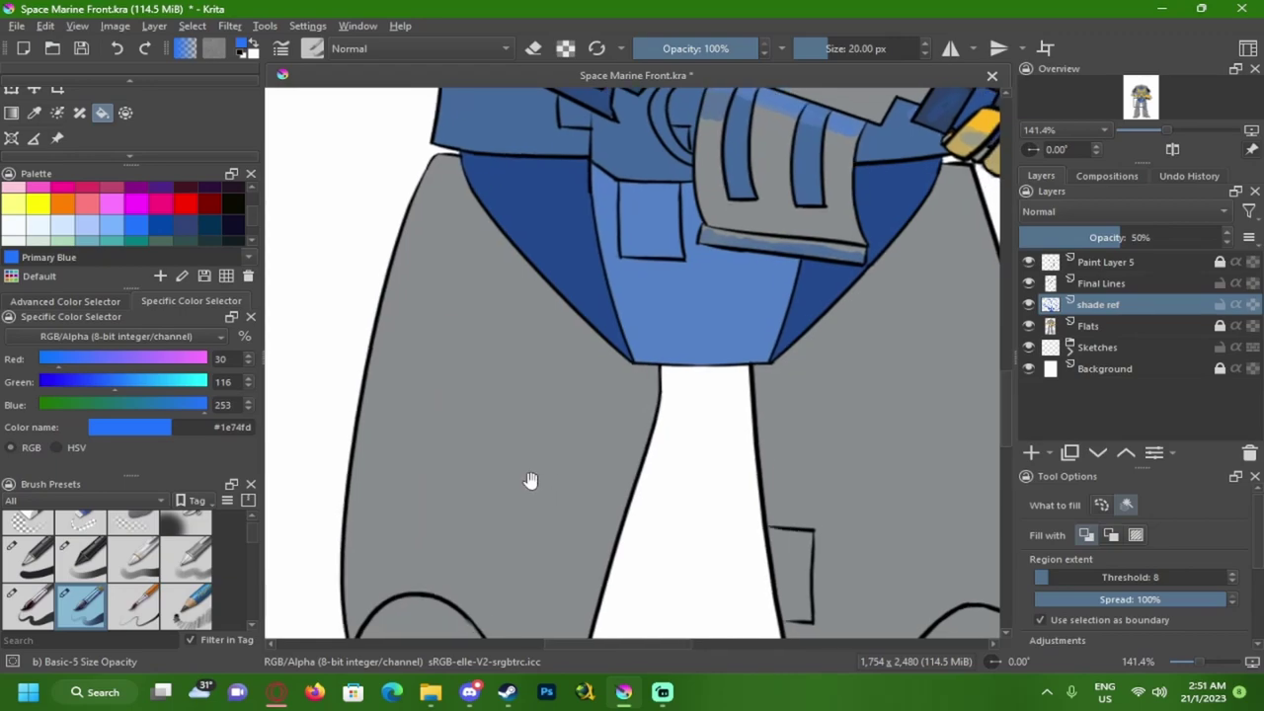
key(b)
drag(456, 349, 505, 186)
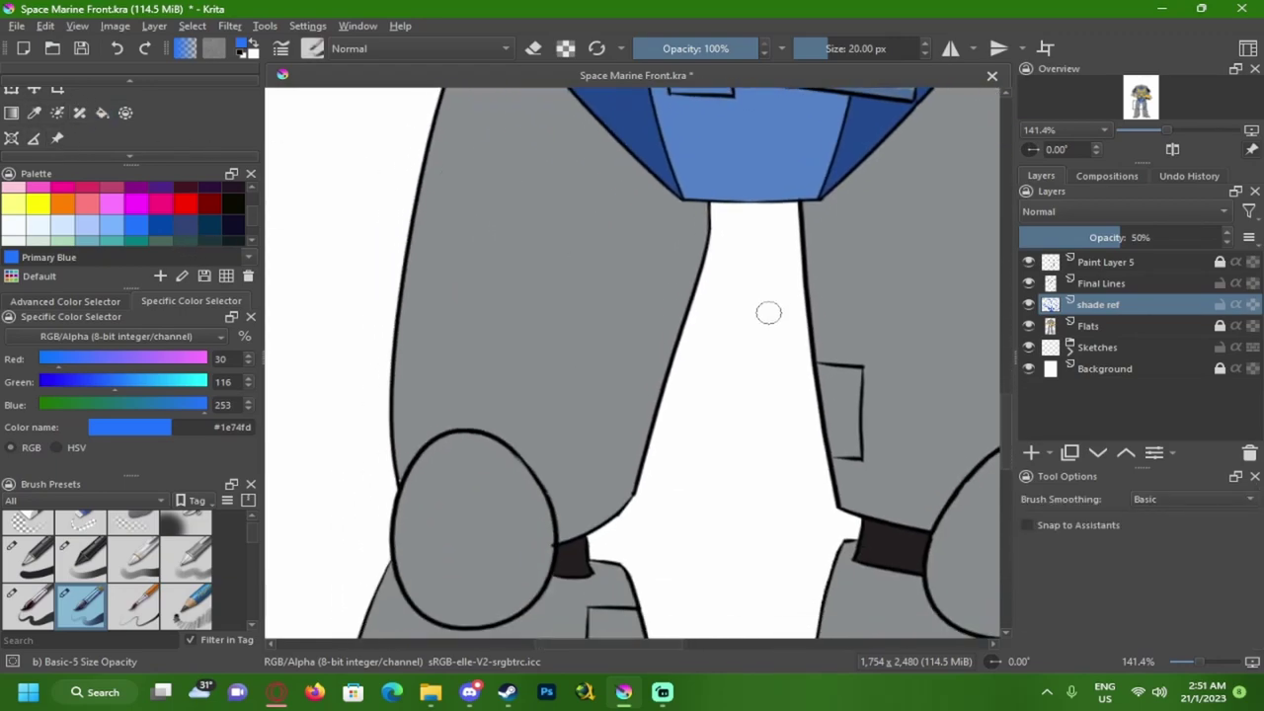
drag(310, 276, 331, 331)
scroll(417, 312, down, 1)
mouse_move(464, 275)
mouse_down()
mouse_move(449, 315)
mouse_move(397, 160)
mouse_up()
drag(551, 233, 515, 316)
key(ctrl+z)
drag(570, 202, 533, 322)
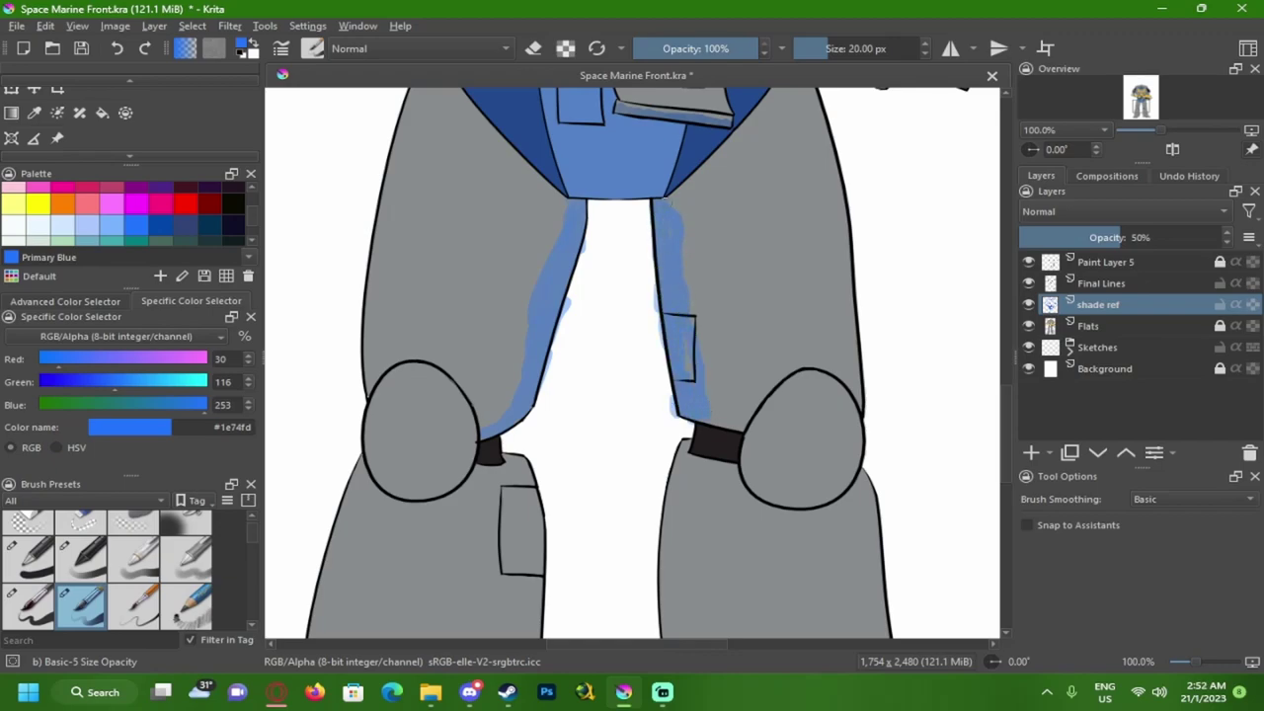
- Extend the shadow across the inner half of the marine's right thigh and along its outer edge
drag(641, 252, 662, 319)
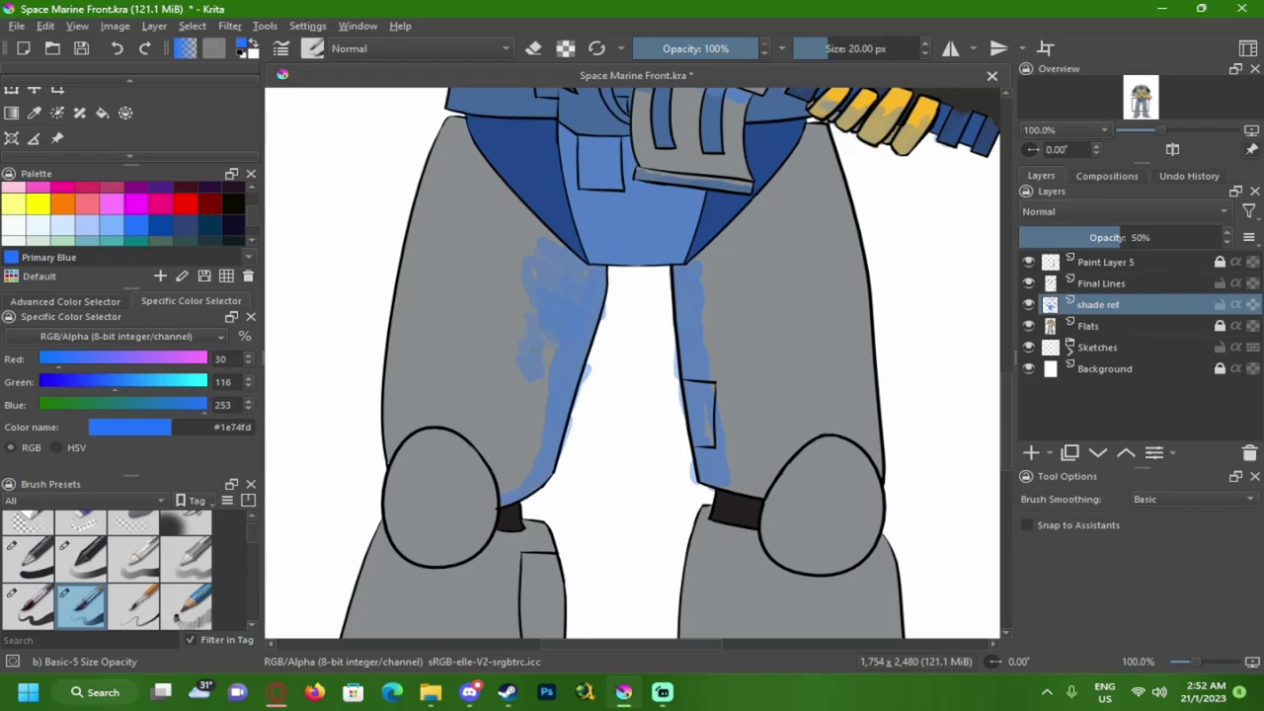
scroll(433, 208, down, 1)
scroll(433, 208, up, 2)
drag(433, 208, 461, 95)
drag(470, 277, 456, 484)
drag(368, 158, 342, 217)
drag(444, 219, 413, 360)
drag(415, 237, 345, 370)
- Paint a strip of shadow down the outer edge of the marine's left thigh
scroll(494, 296, down, 1)
drag(691, 296, 495, 232)
mouse_move(630, 173)
mouse_down()
mouse_move(656, 211)
mouse_move(629, 188)
mouse_up()
drag(637, 222, 657, 280)
drag(672, 380, 681, 438)
key(e)
key(e)
- Widen the inner shadow on the marine's left thigh with rough strokes from the groin down to the knee
scroll(442, 401, up, 2)
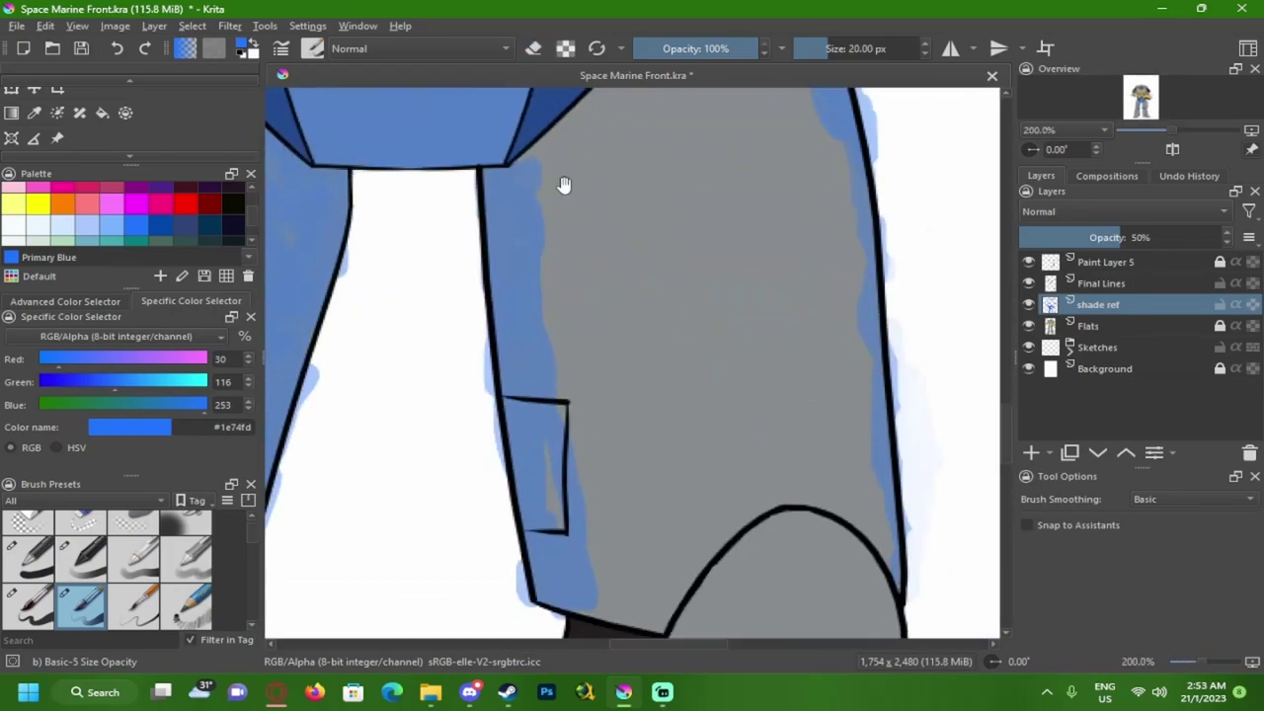
drag(371, 103, 283, 63)
drag(504, 227, 494, 334)
drag(543, 370, 534, 414)
drag(593, 528, 524, 582)
drag(553, 483, 535, 554)
drag(558, 326, 519, 393)
drag(553, 598, 592, 563)
scroll(591, 565, down, 3)
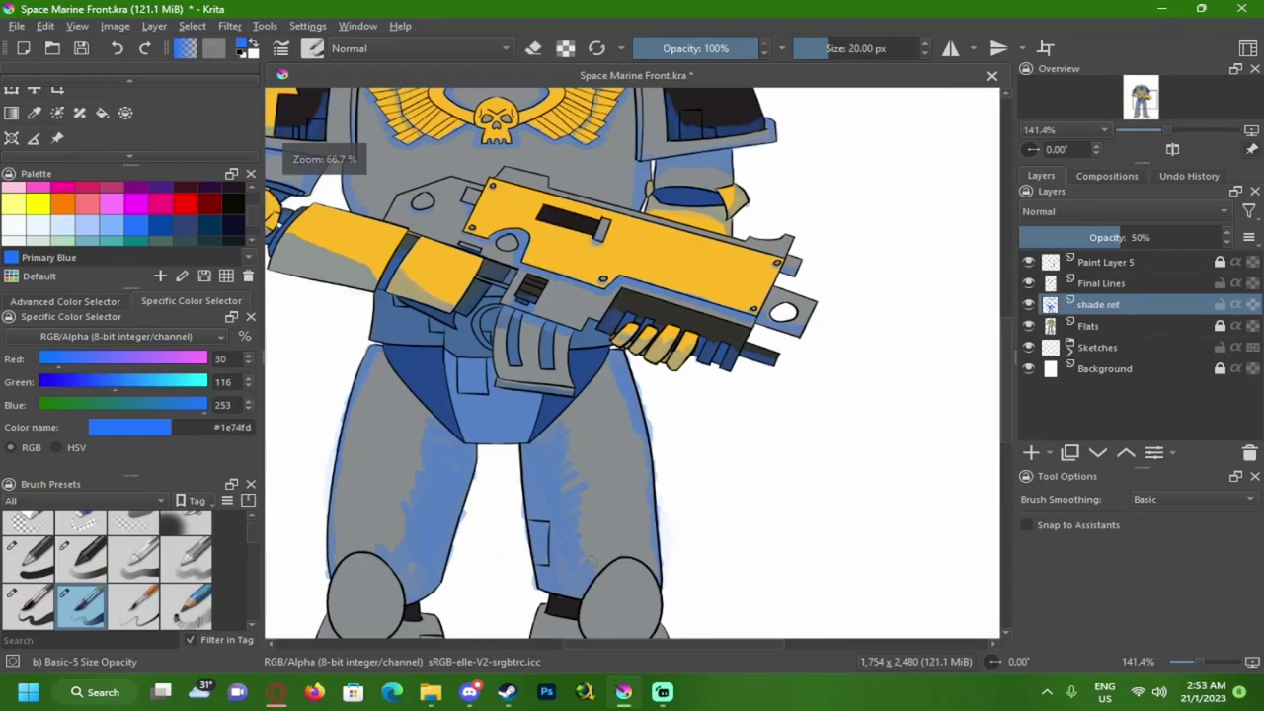
scroll(591, 564, down, 2)
drag(570, 488, 602, 511)
scroll(605, 508, up, 2)
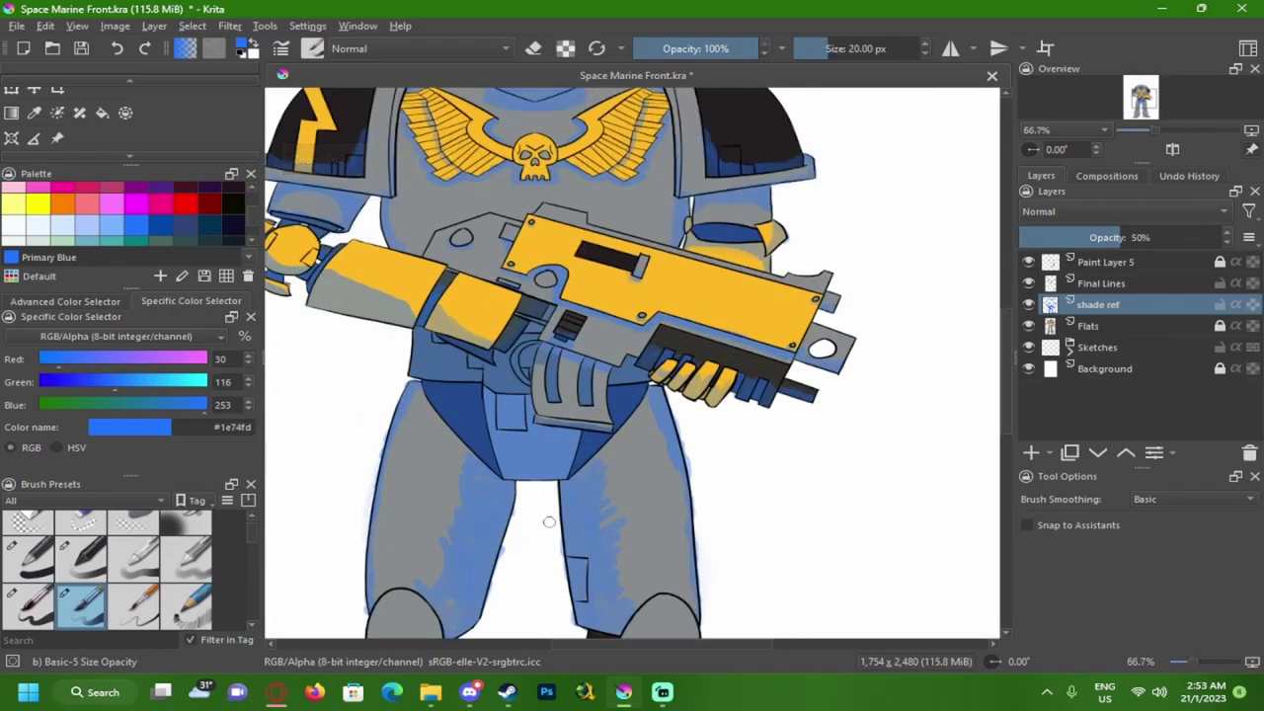
- Paint shadow along the upper inner edges of both thighs where they meet the dark groin panels
scroll(418, 401, up, 3)
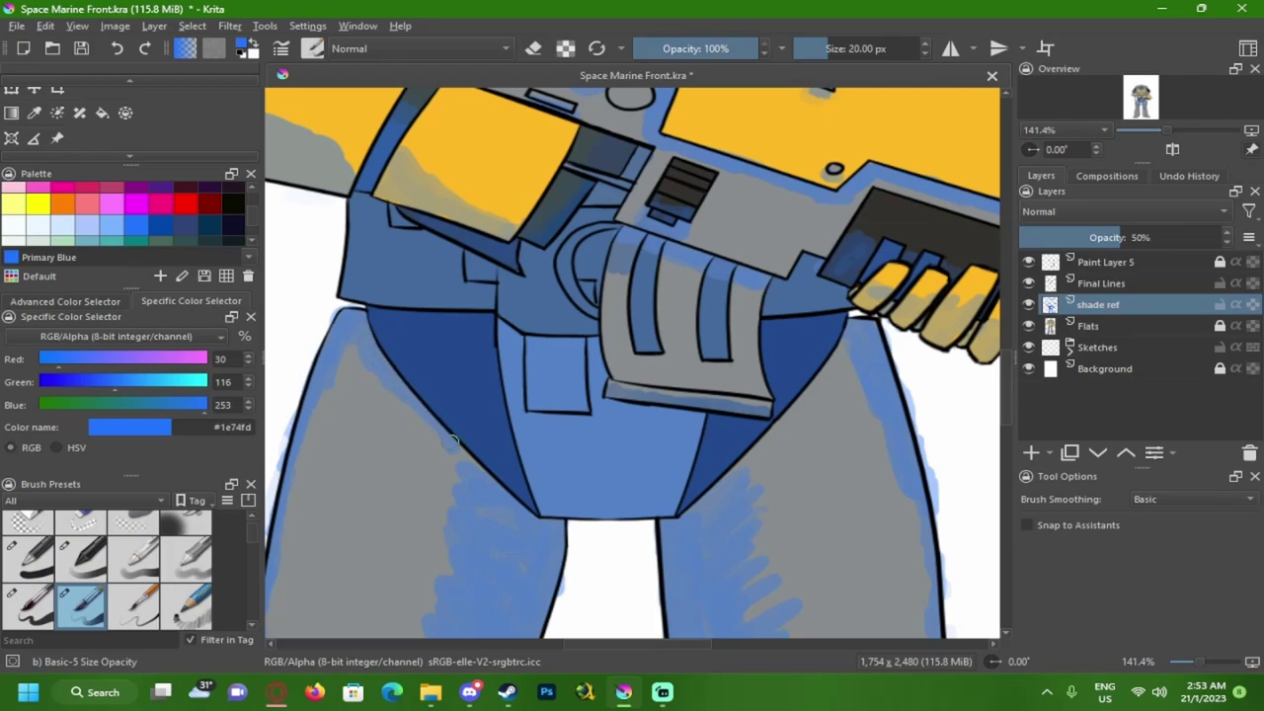
drag(576, 396, 505, 303)
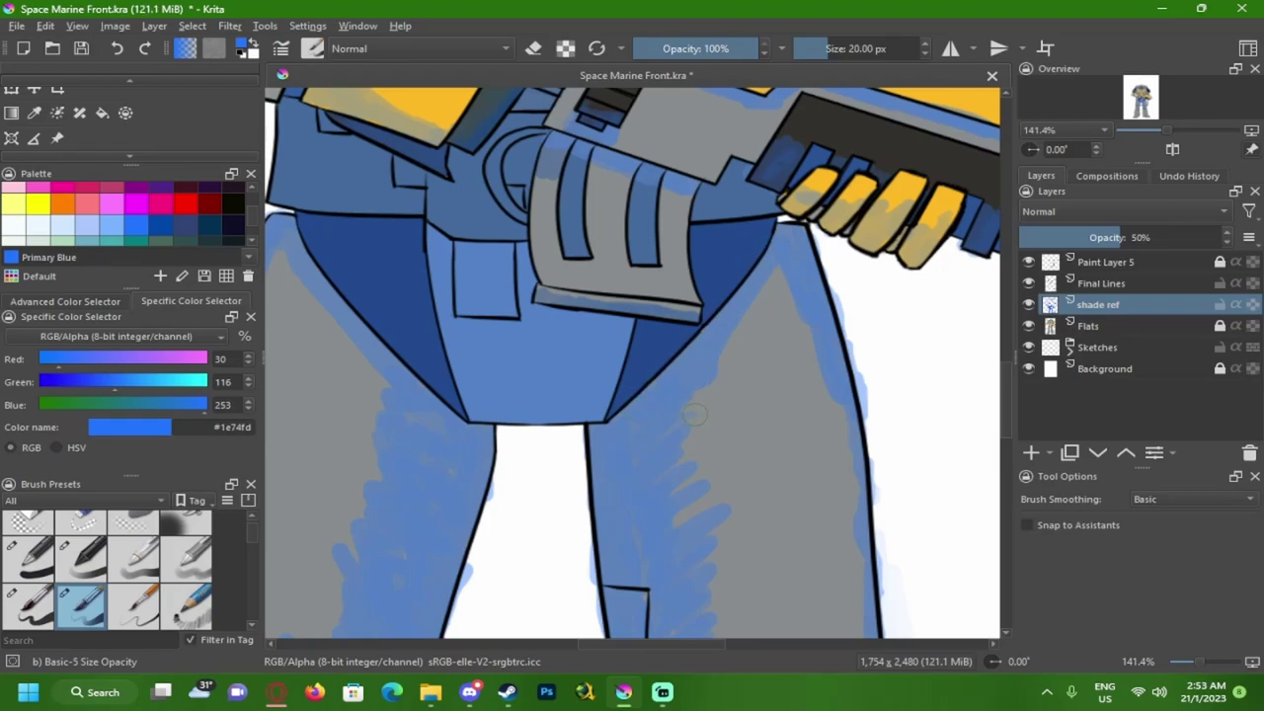
key(2)
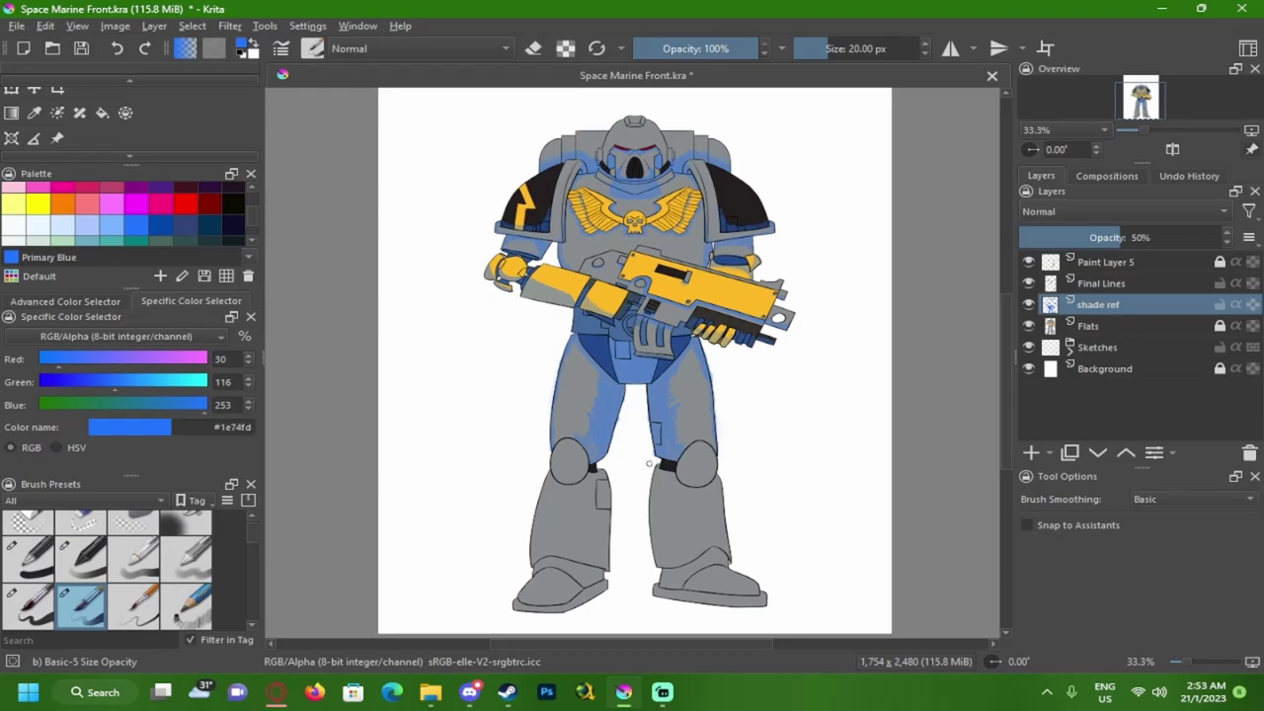
key(1)
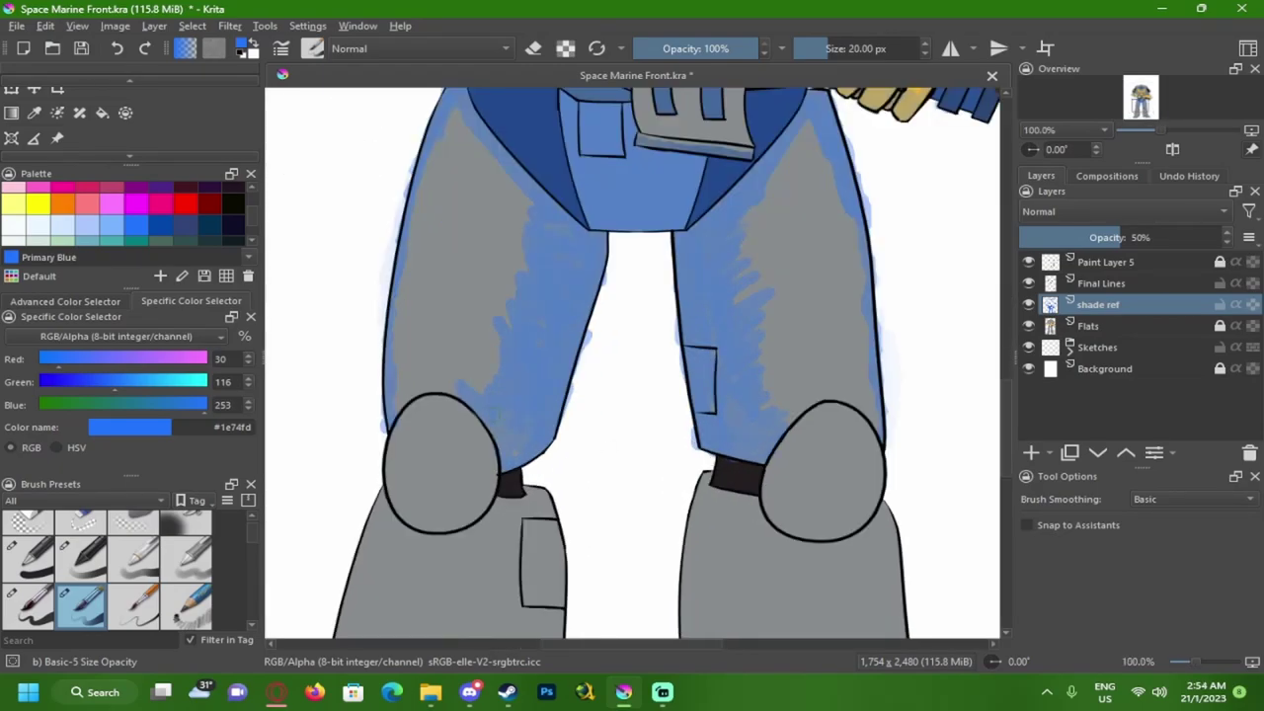
- Fill the black joints behind both knees with the blue shadow colour
scroll(495, 417, down, 5)
drag(496, 420, 506, 352)
scroll(492, 390, up, 2)
scroll(506, 352, up, 6)
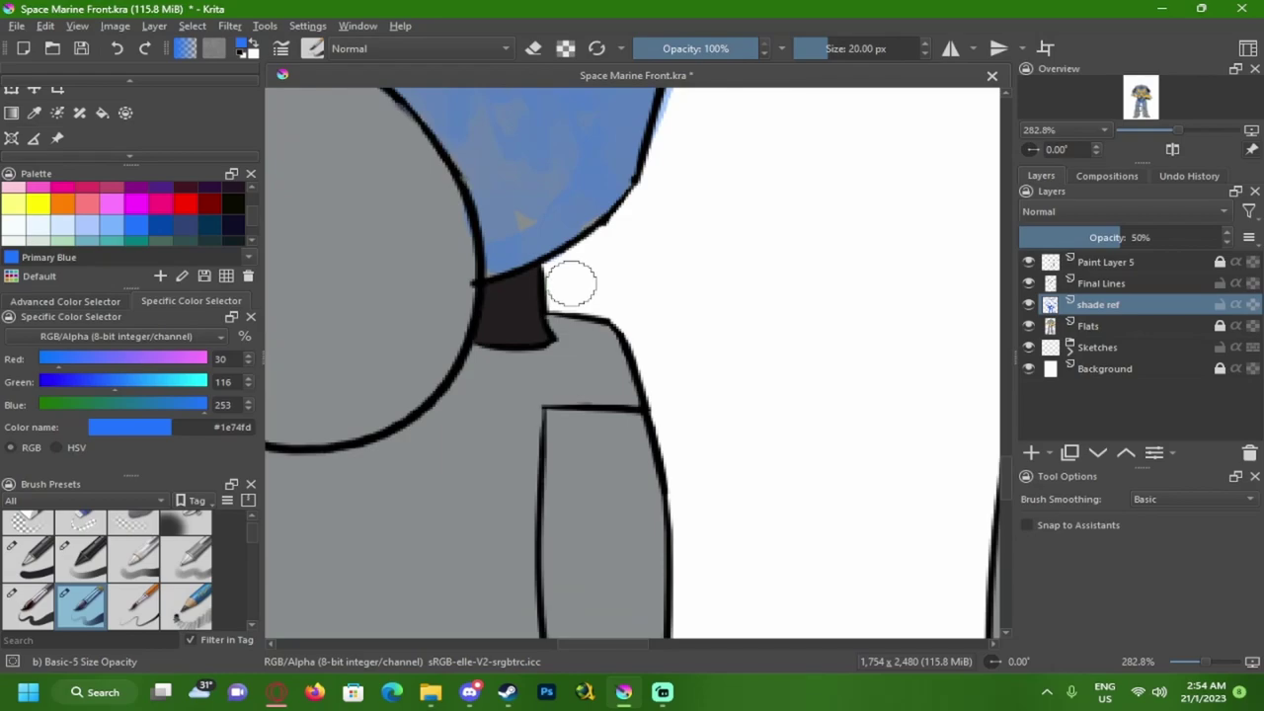
key(f)
drag(524, 310, 550, 370)
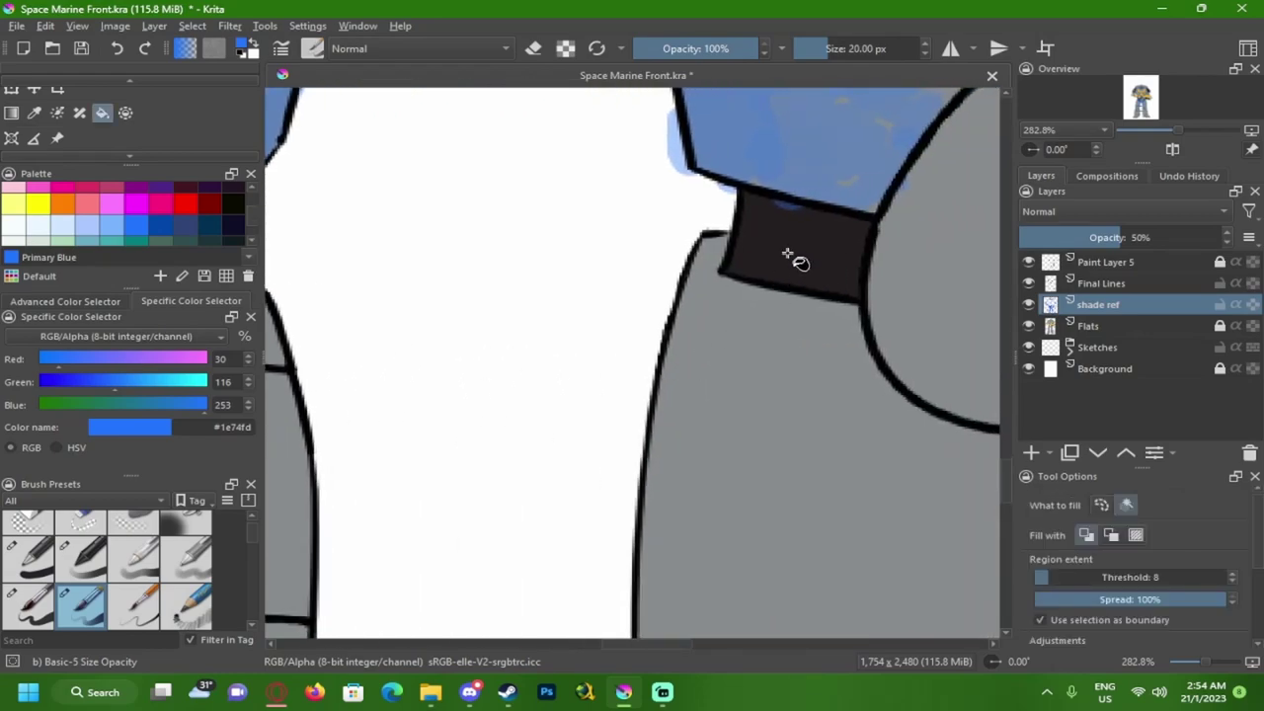
click(788, 251)
- Paint a crescent of blue shadow around the lower edge of the marine's right knee pad
scroll(803, 265, down, 5)
drag(708, 318, 758, 357)
scroll(736, 352, up, 1)
scroll(691, 365, up, 3)
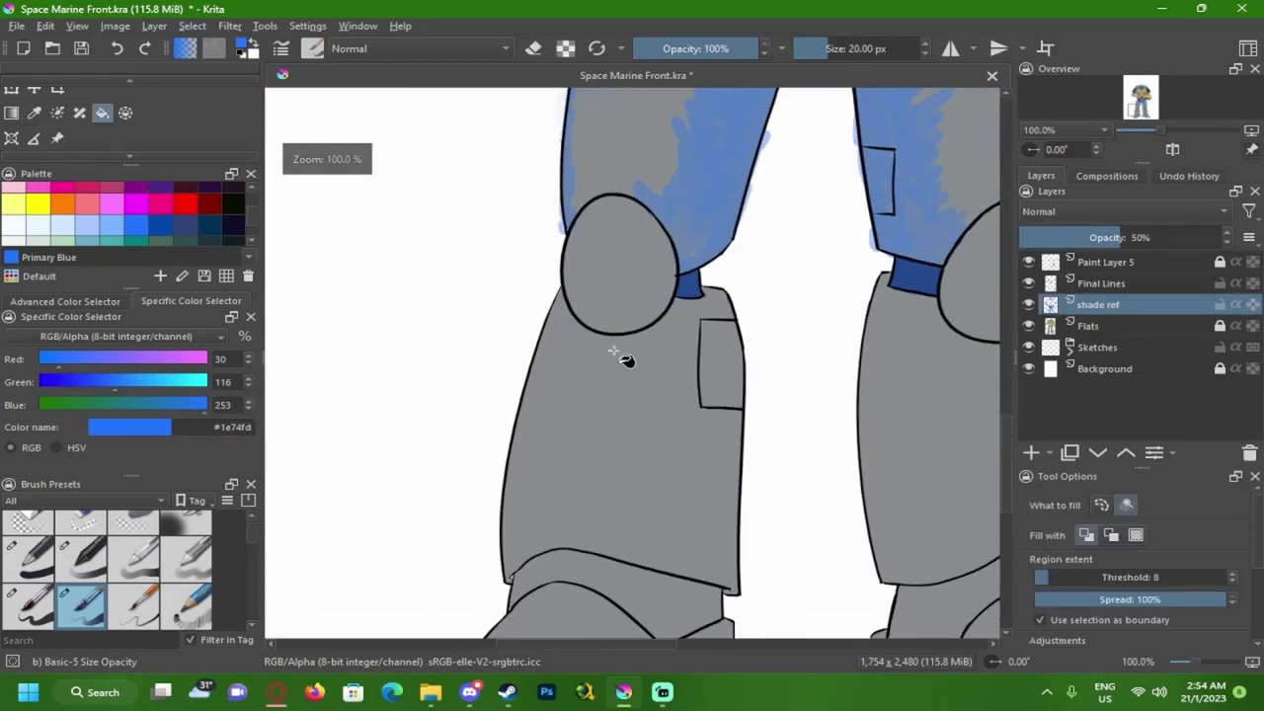
key(e)
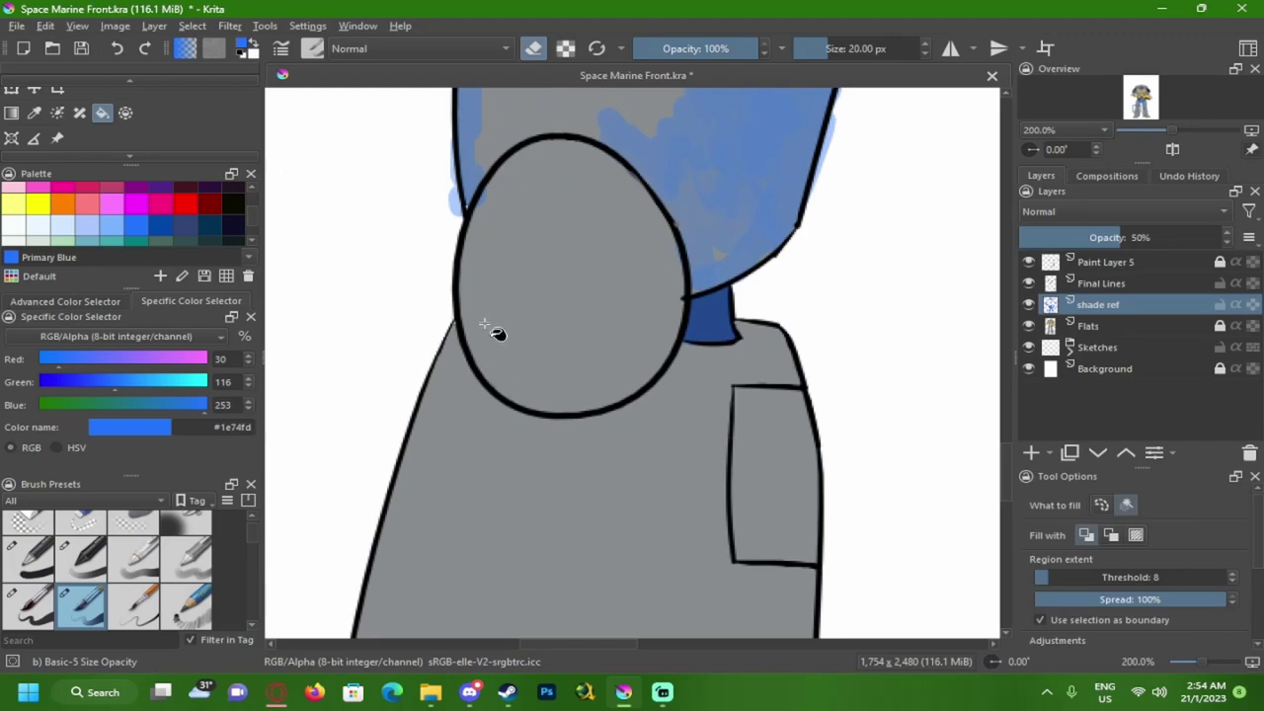
key(b)
key(e)
mouse_move(474, 296)
mouse_down()
mouse_move(475, 366)
mouse_move(578, 403)
mouse_move(633, 367)
mouse_move(676, 299)
mouse_move(635, 388)
mouse_move(514, 369)
mouse_move(484, 282)
mouse_up()
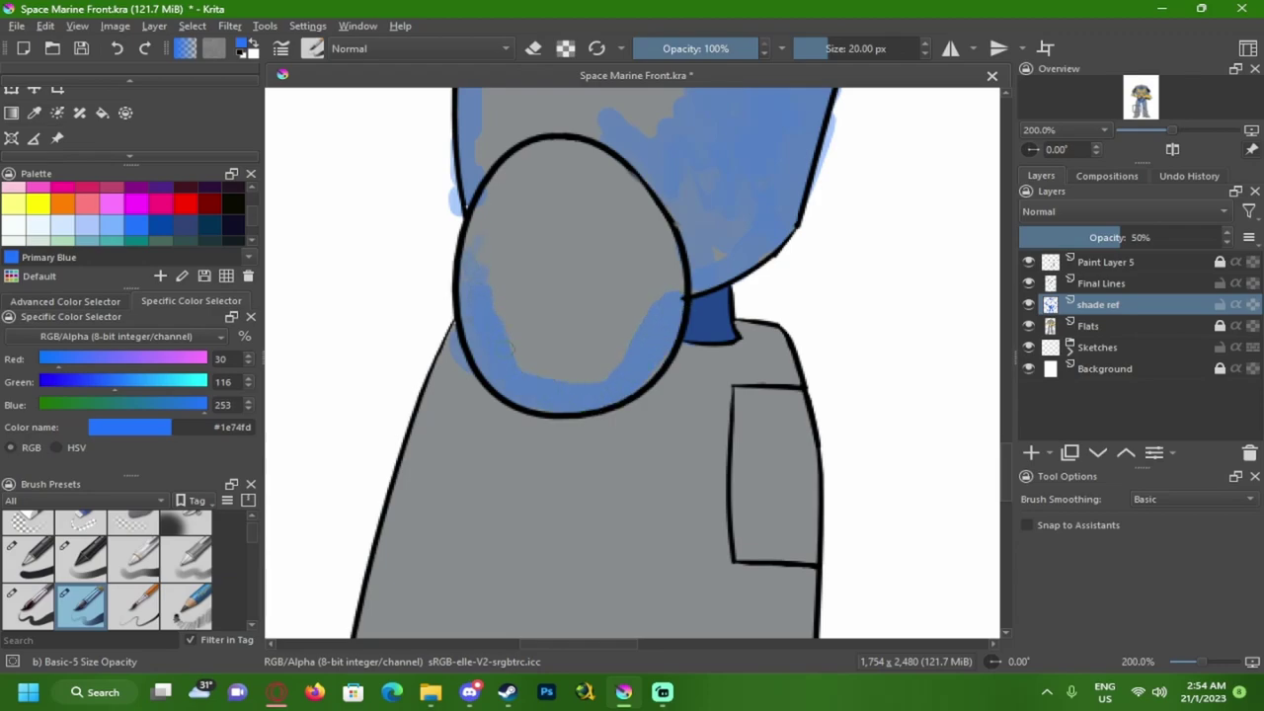
mouse_move(541, 373)
mouse_down()
mouse_move(582, 376)
mouse_move(642, 316)
mouse_up()
- Shade the lower part of the marine's left knee pad with the same blue
drag(948, 311, 528, 289)
mouse_move(573, 269)
mouse_down()
mouse_move(787, 276)
mouse_move(617, 314)
mouse_move(705, 314)
mouse_up()
scroll(639, 388, down, 5)
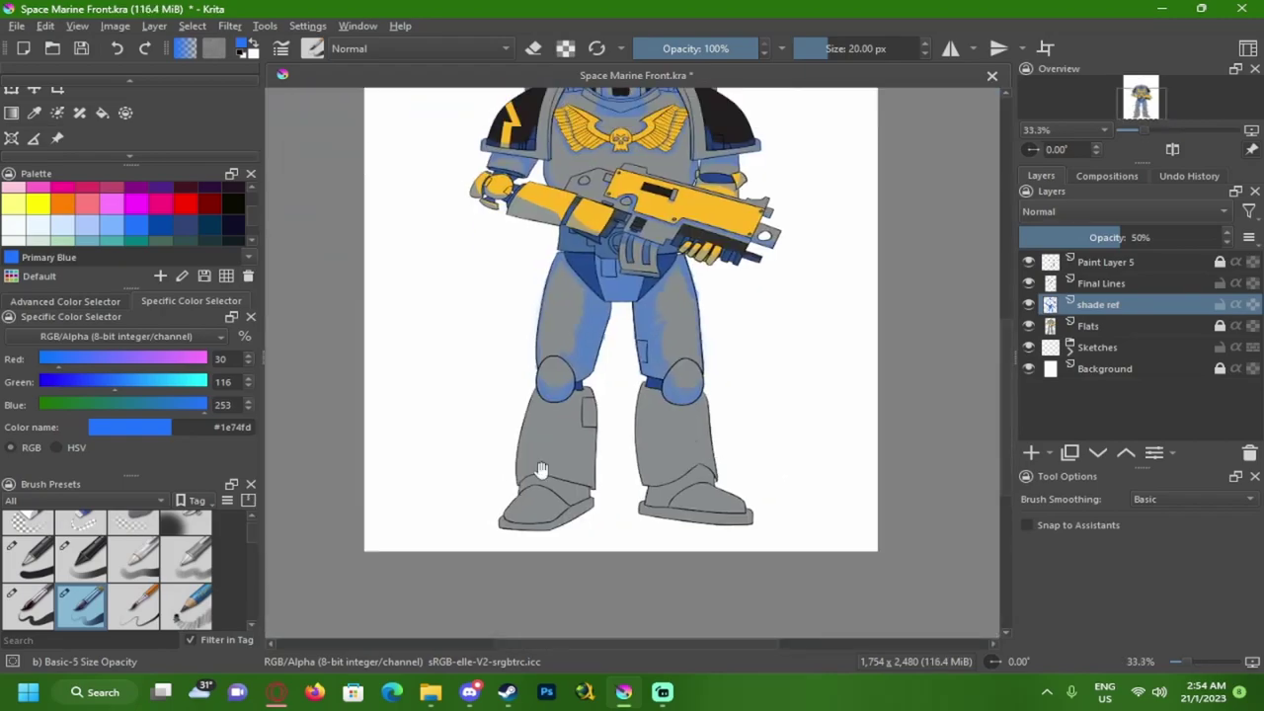
- Outline a shadow band down the inner side of the marine's right shin and fill it in blue, side panel included
scroll(568, 418, up, 5)
drag(515, 223, 612, 261)
drag(612, 261, 581, 219)
drag(533, 296, 551, 484)
drag(551, 484, 535, 278)
drag(538, 284, 582, 583)
drag(553, 326, 577, 506)
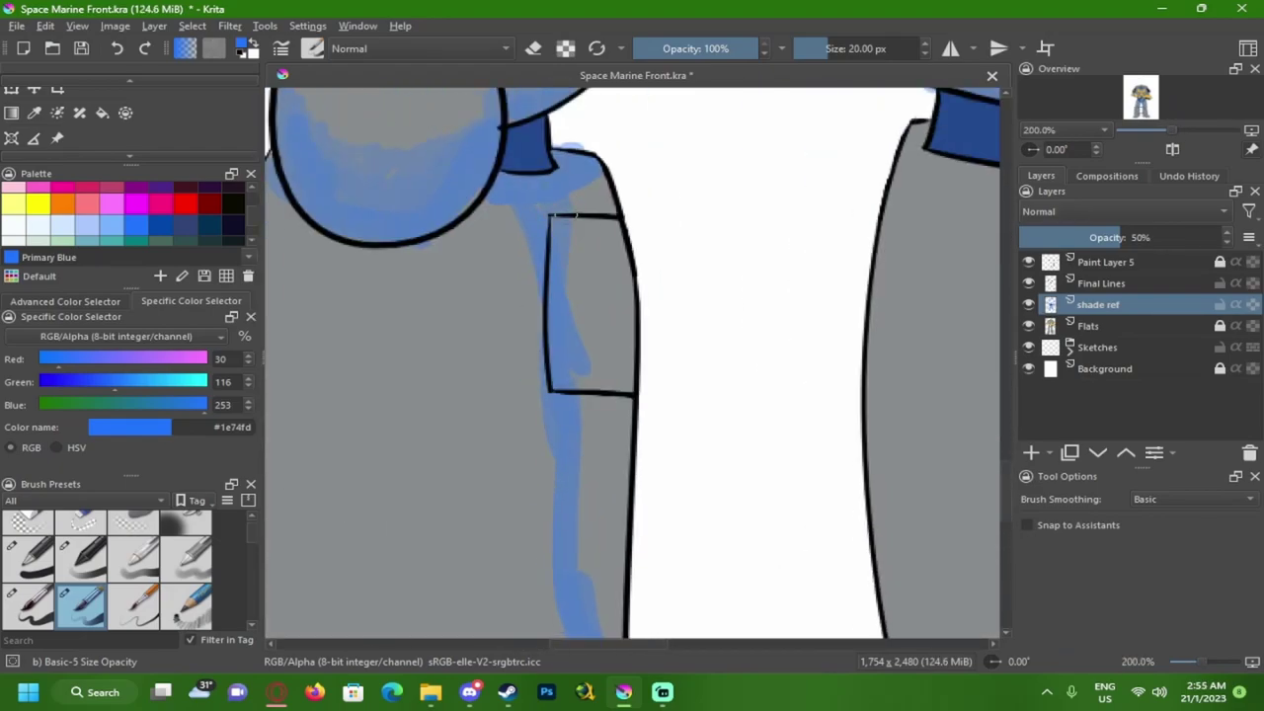
key(f)
click(599, 307)
click(602, 445)
- Paint shadow beneath the right knee pad and down the shin's outer edge, erasing the excess
scroll(609, 338, down, 2)
key(b)
mouse_move(559, 278)
mouse_down()
mouse_move(574, 405)
mouse_move(567, 314)
mouse_up()
drag(494, 402, 486, 363)
mouse_move(427, 222)
mouse_down()
mouse_move(378, 387)
mouse_move(381, 497)
mouse_up()
key(e)
mouse_move(381, 332)
mouse_down()
mouse_move(370, 419)
mouse_move(428, 213)
mouse_move(377, 367)
mouse_up()
key(e)
key(e)
key(e)
drag(415, 326, 381, 362)
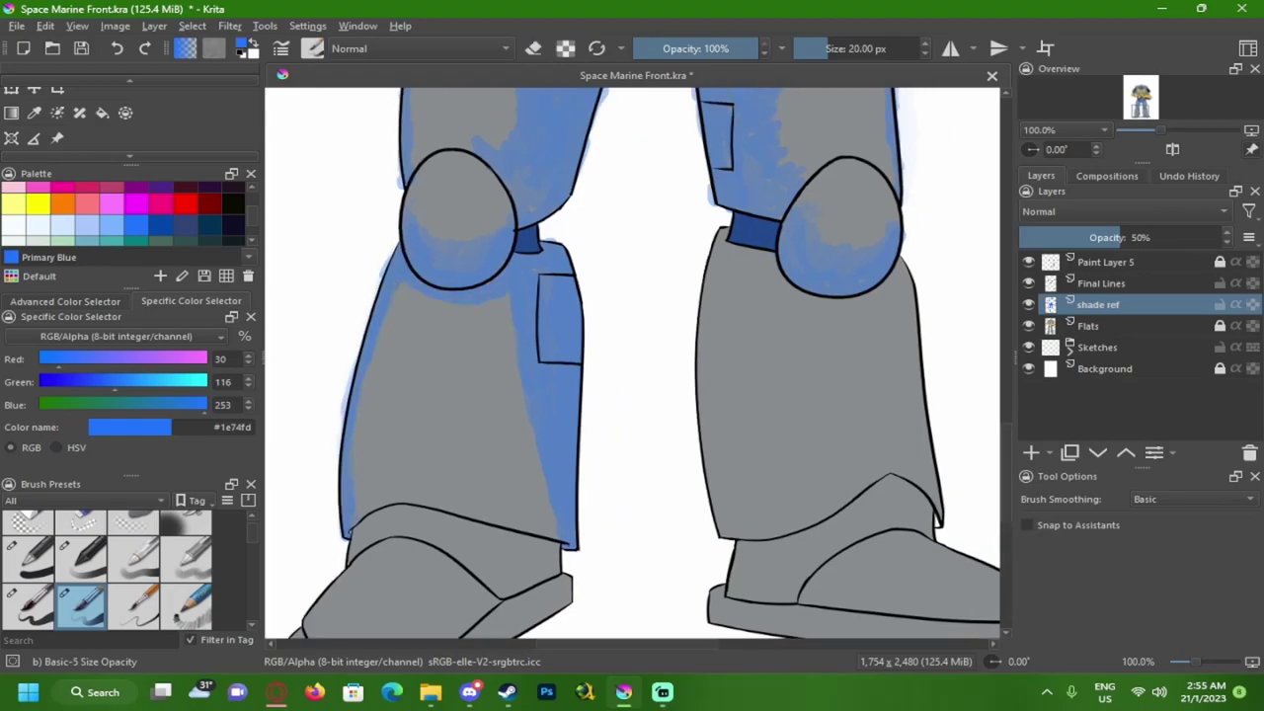
- Extend the shadow into both lower corners of the marine's right shin, along the curved hem above the boot
key(e)
scroll(465, 461, down, 3)
scroll(468, 461, up, 2)
drag(452, 539, 638, 404)
scroll(638, 404, up, 3)
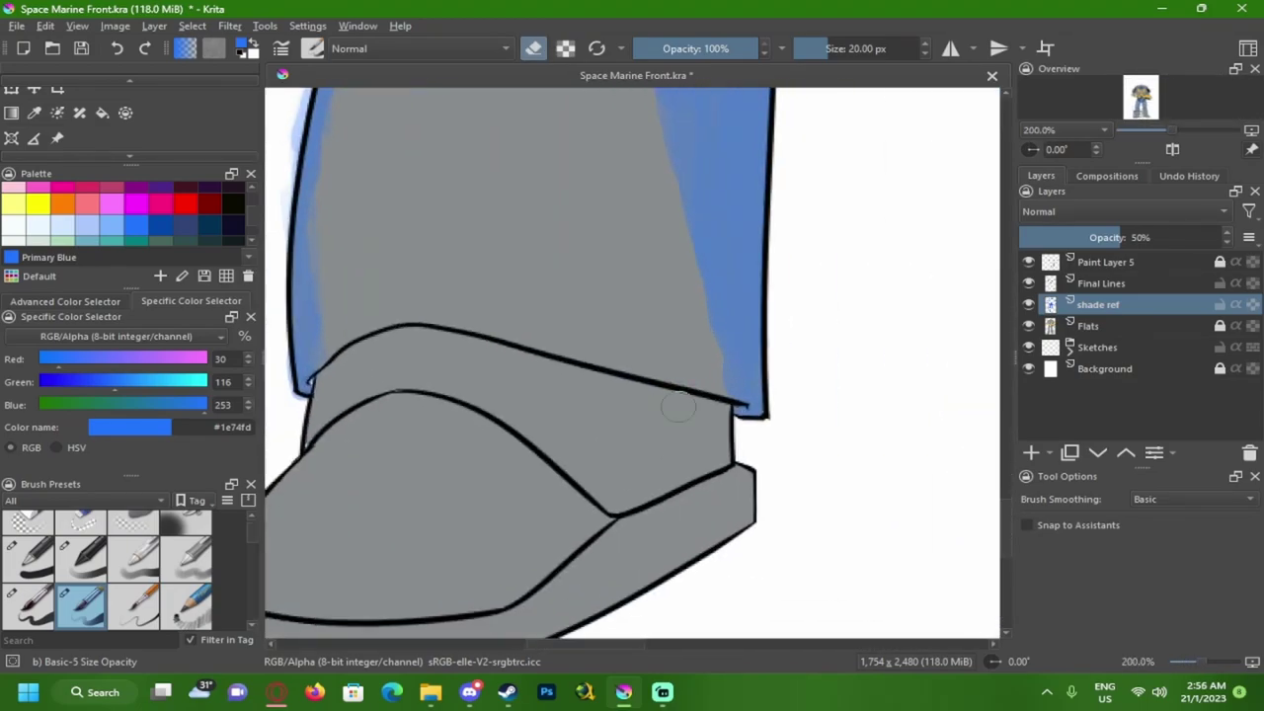
key(e)
scroll(640, 395, down, 3)
scroll(642, 415, up, 3)
scroll(641, 351, down, 2)
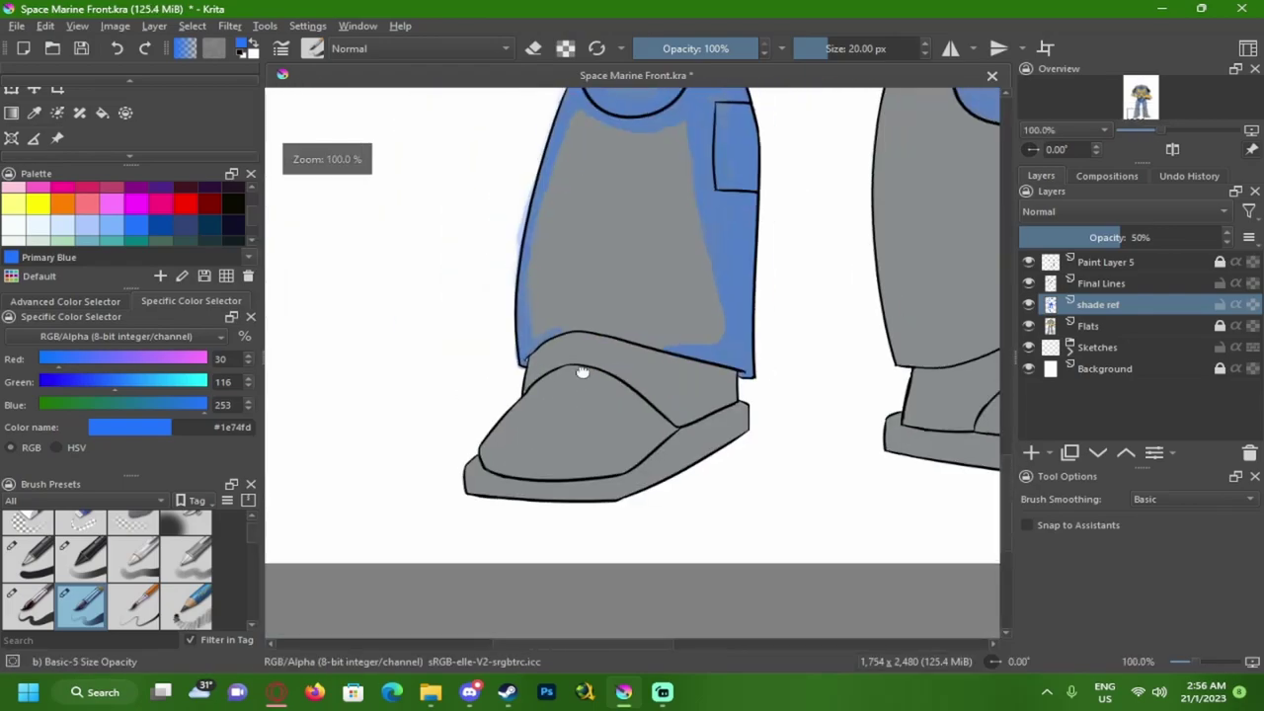
- Fill the ankle sections between shin armour and toe cap on both boots with the blue shadow colour
scroll(641, 352, up, 2)
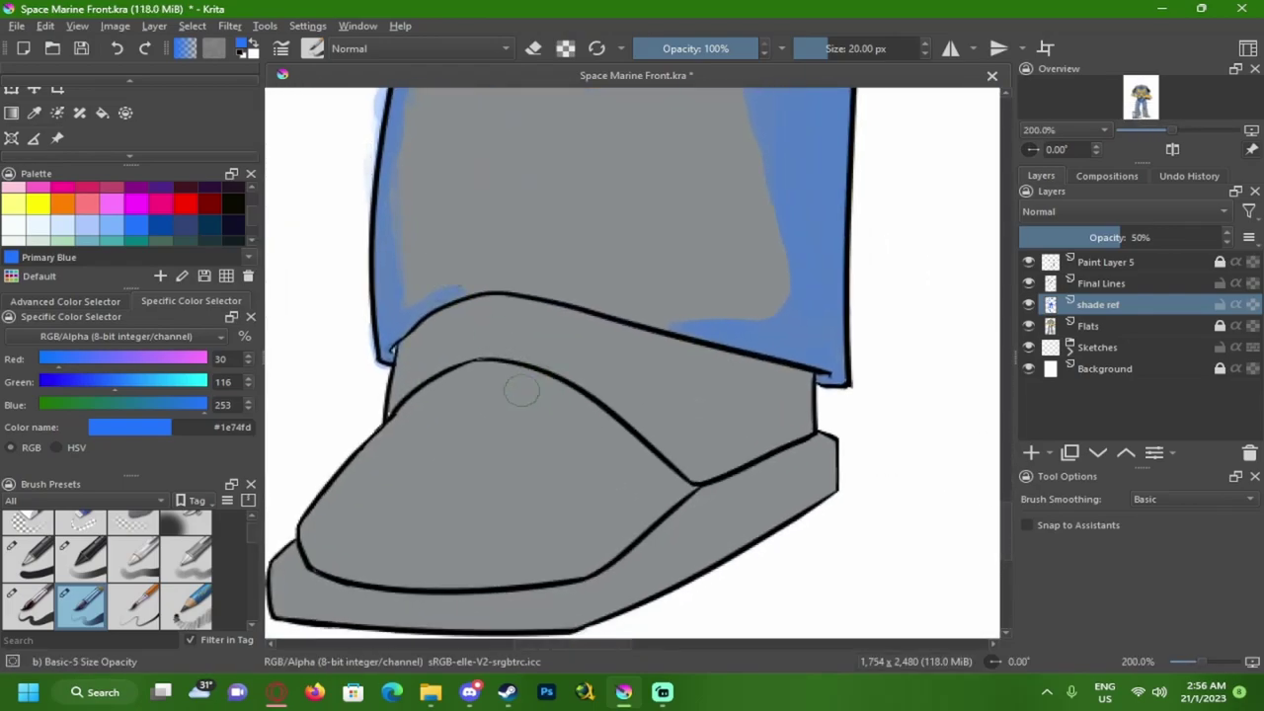
drag(583, 388, 563, 346)
key(f)
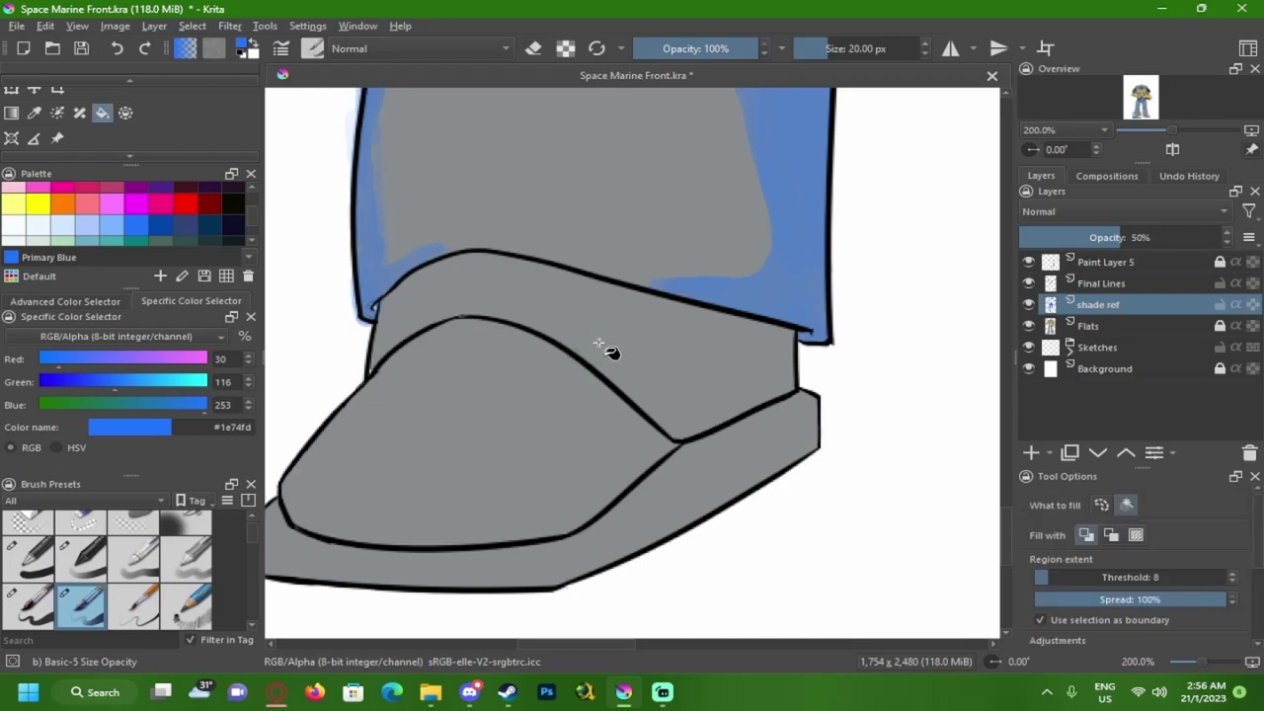
click(602, 328)
drag(672, 318, 444, 296)
drag(859, 380, 498, 349)
click(700, 317)
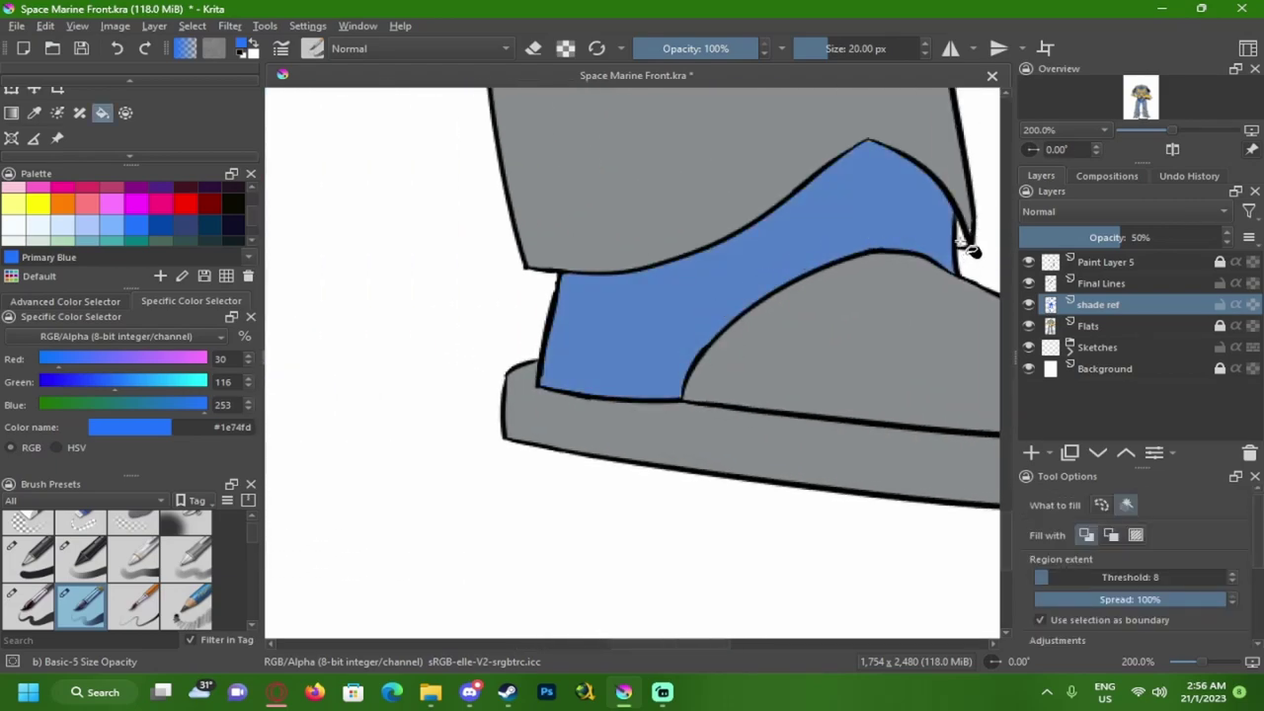
- Unlock the Flats layer and fill the missed white gap at the left shin's lower outer corner with the armour grey #888d8f
drag(972, 252, 721, 319)
scroll(573, 325, up, 3)
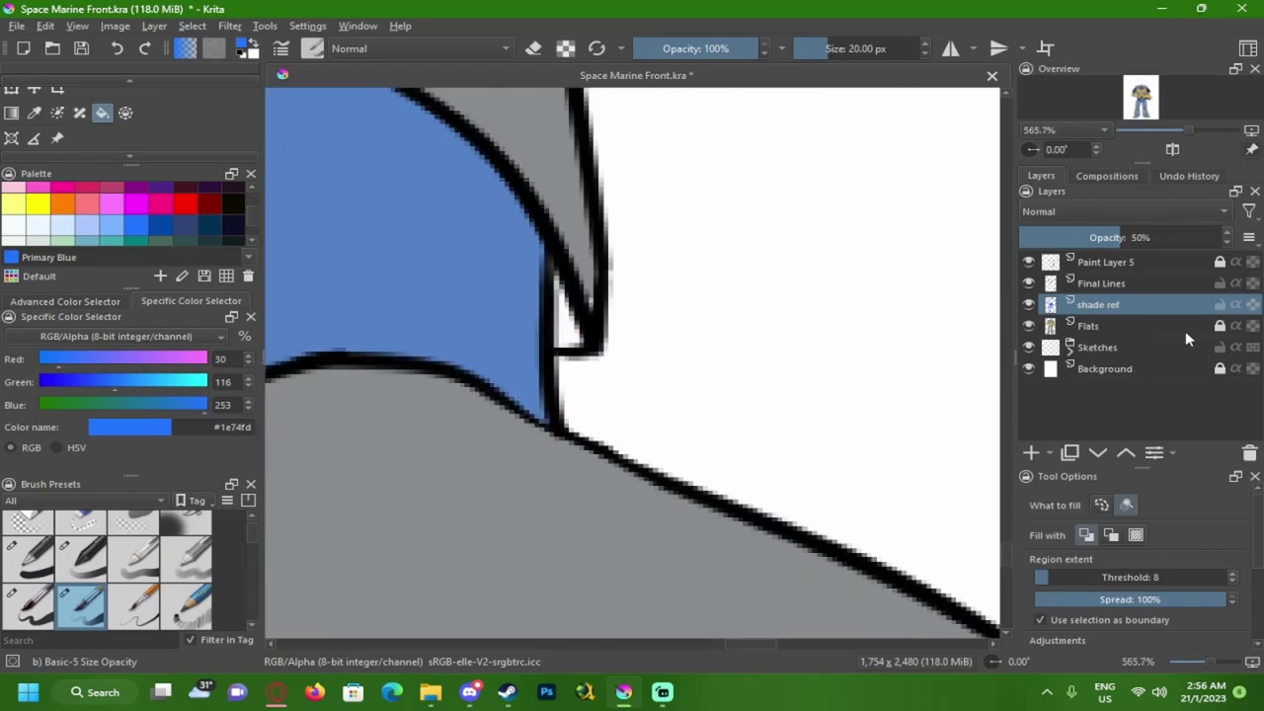
click(1228, 328)
ctrl+click(531, 145)
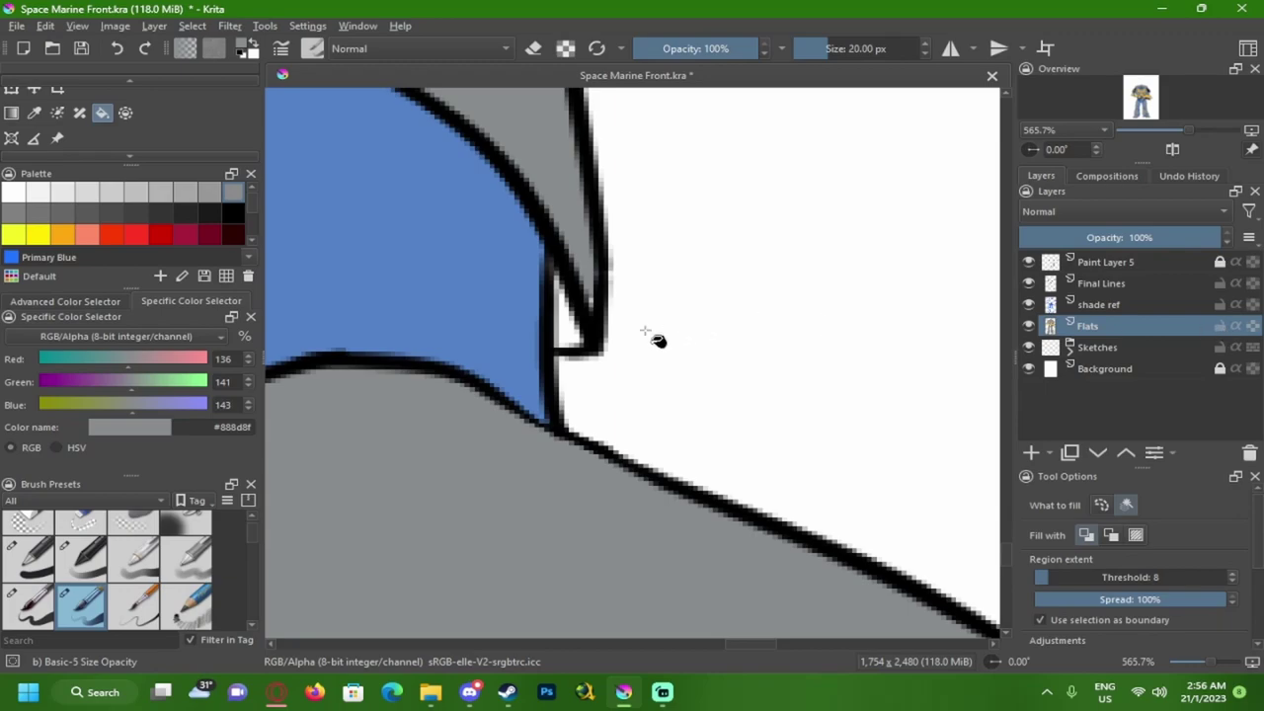
click(554, 287)
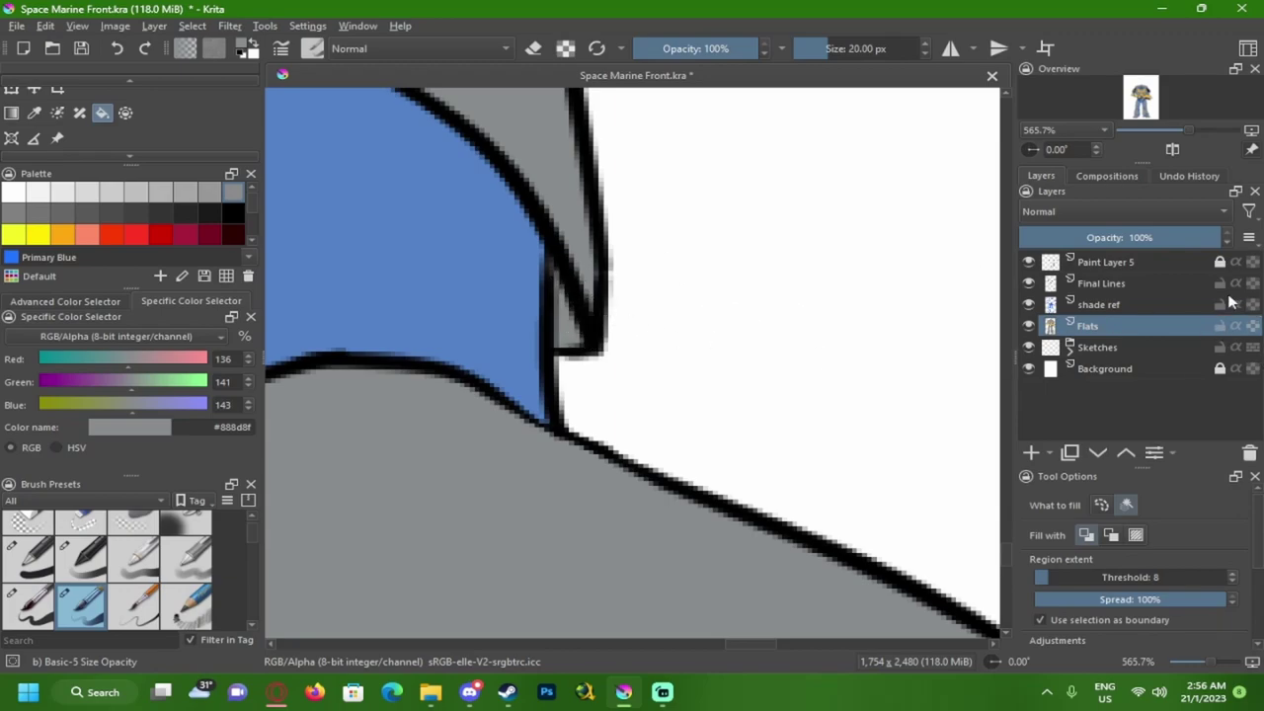
- Return to the shade ref layer, sample the ankle's blue #5381c6 and fill the same small corner with it
click(1194, 308)
ctrl+click(507, 254)
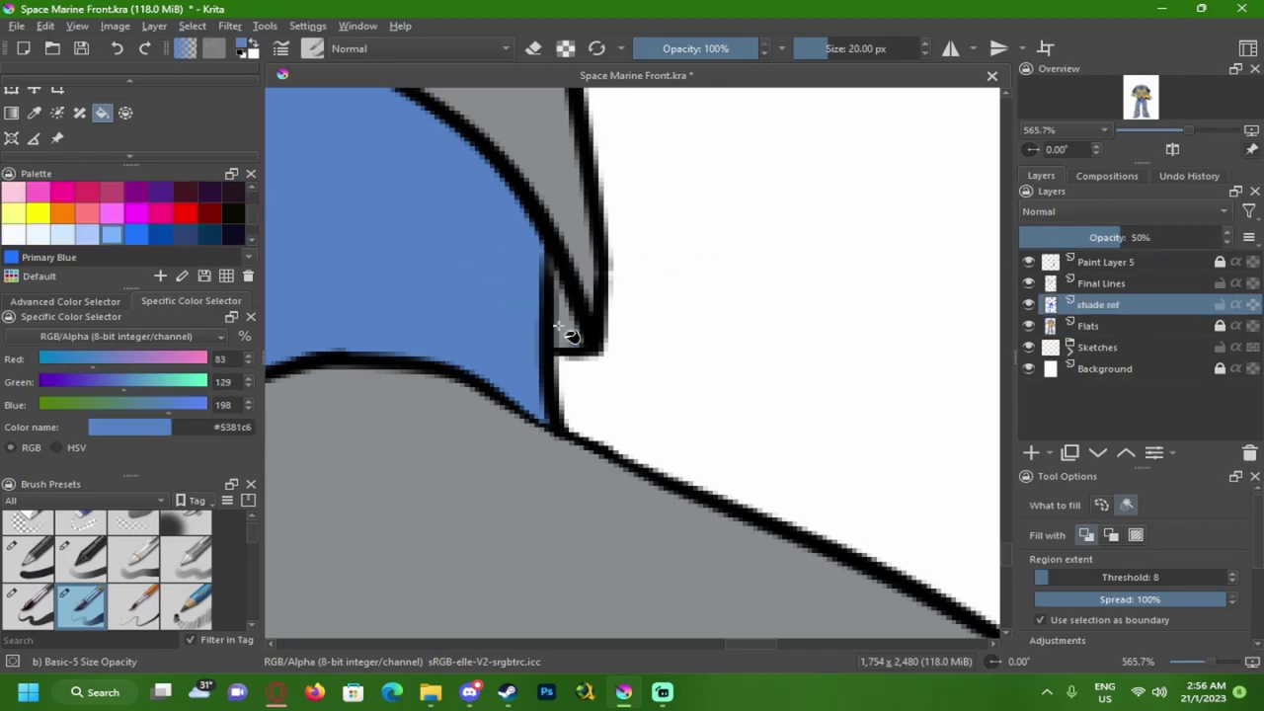
scroll(578, 341, down, 6)
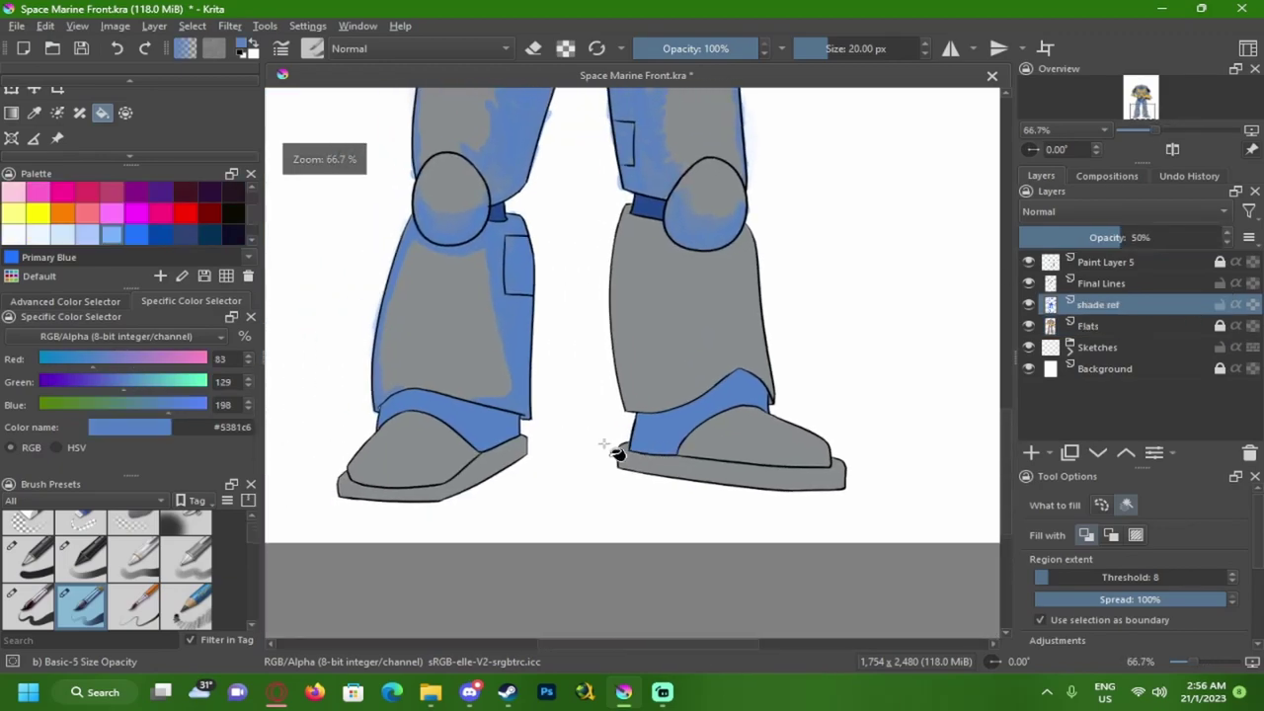
- Fill the soles of both boots with the sampled blue on the shade ref layer
scroll(405, 464, down, 3)
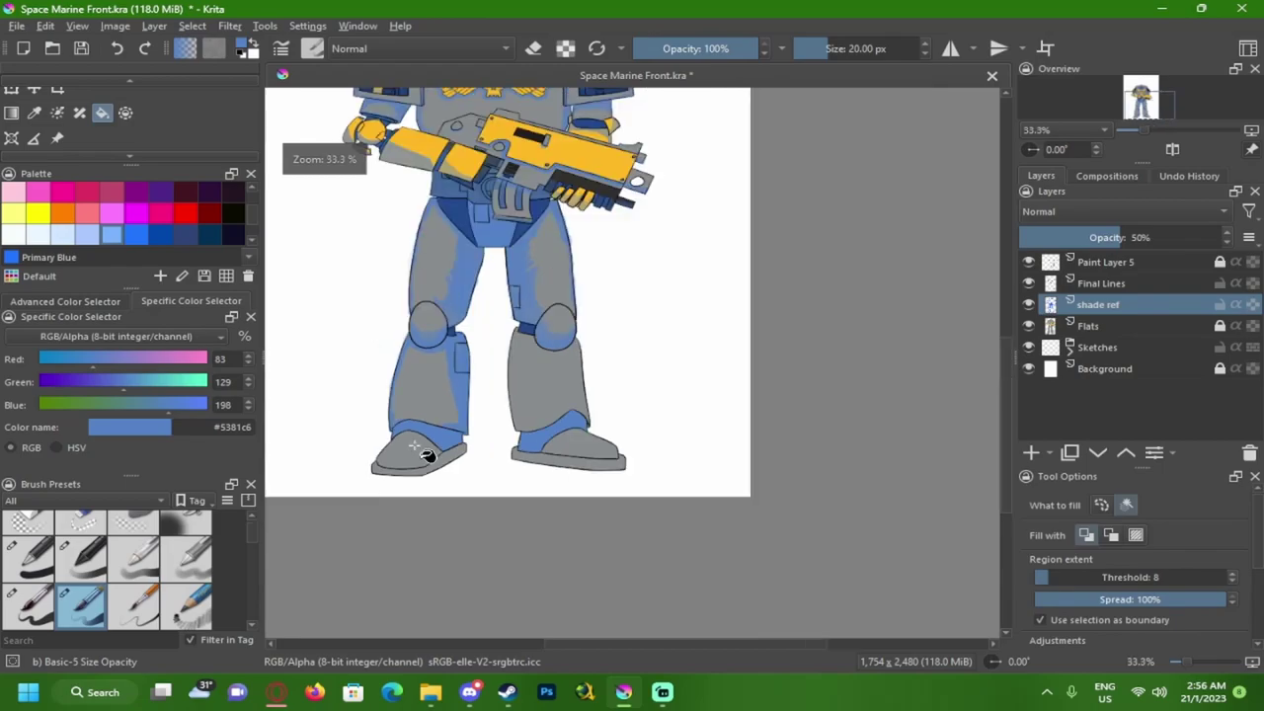
scroll(414, 445, up, 6)
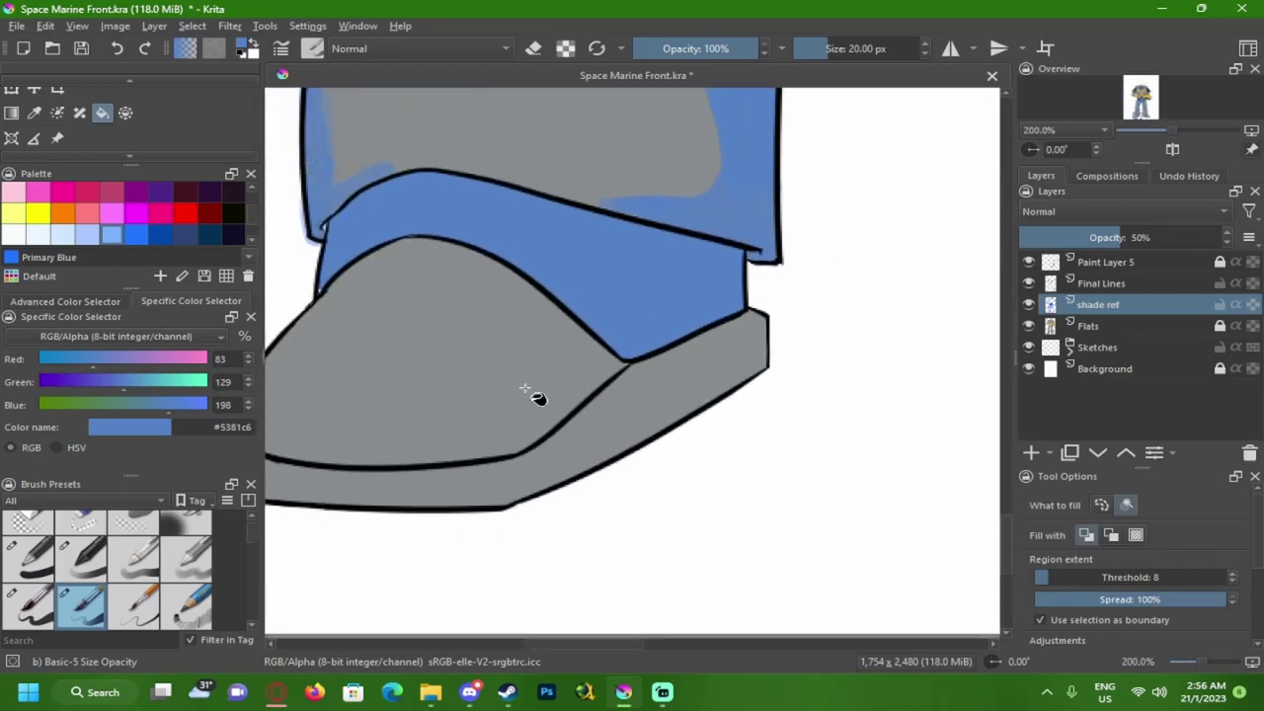
scroll(533, 390, down, 2)
scroll(536, 370, up, 2)
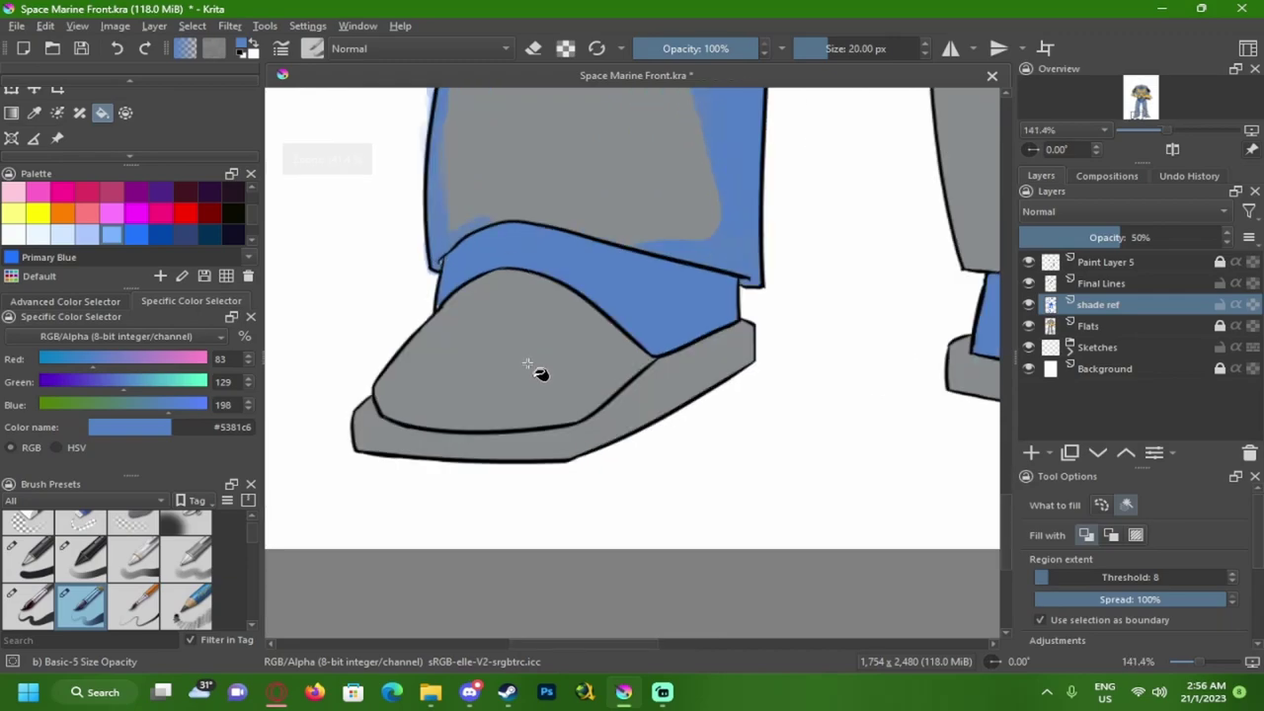
click(693, 393)
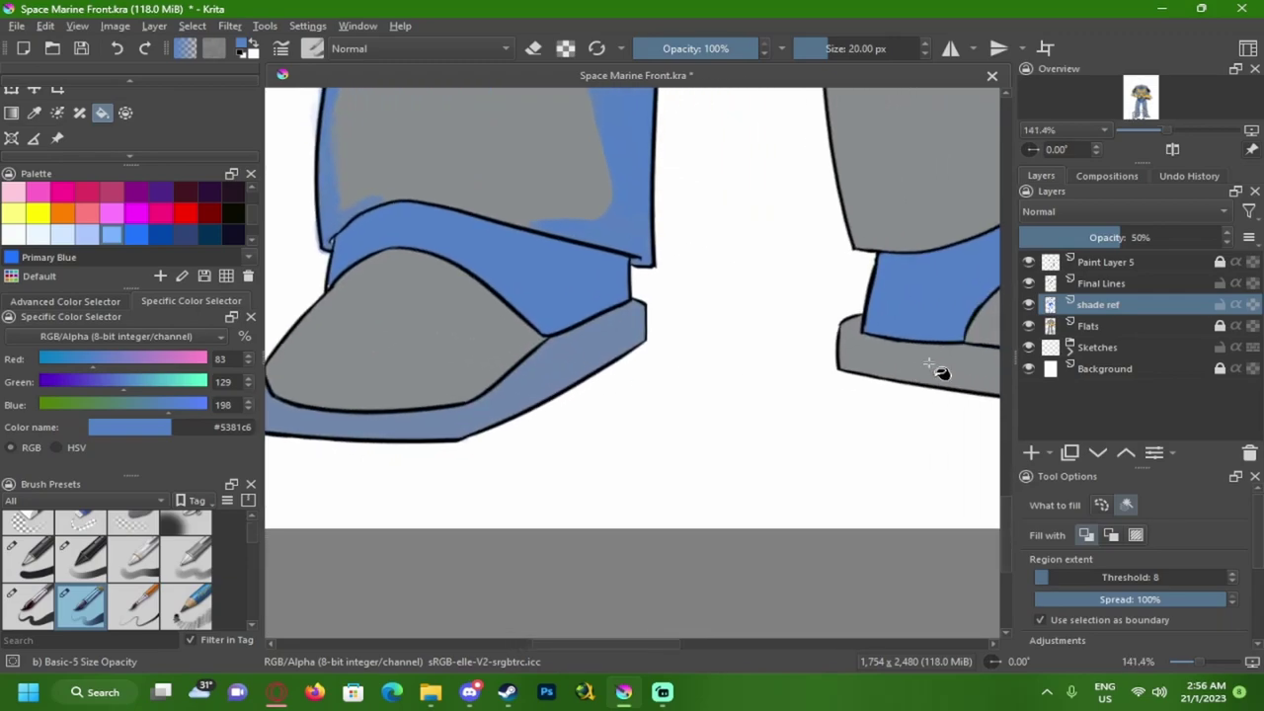
click(929, 363)
drag(928, 363, 386, 366)
scroll(520, 374, down, 1)
drag(519, 373, 759, 423)
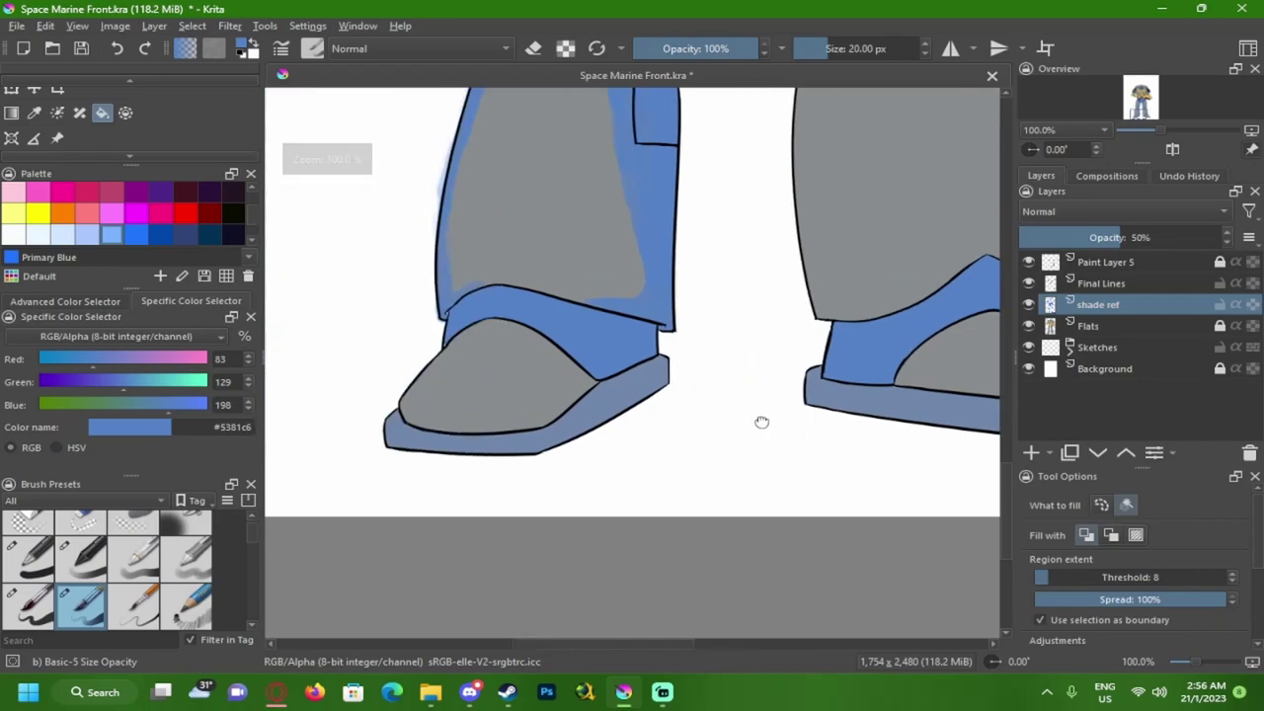
- Paint shadow along the sides and lower edge of the right boot's toe cap and erase the spill outside its outline
scroll(424, 418, up, 3)
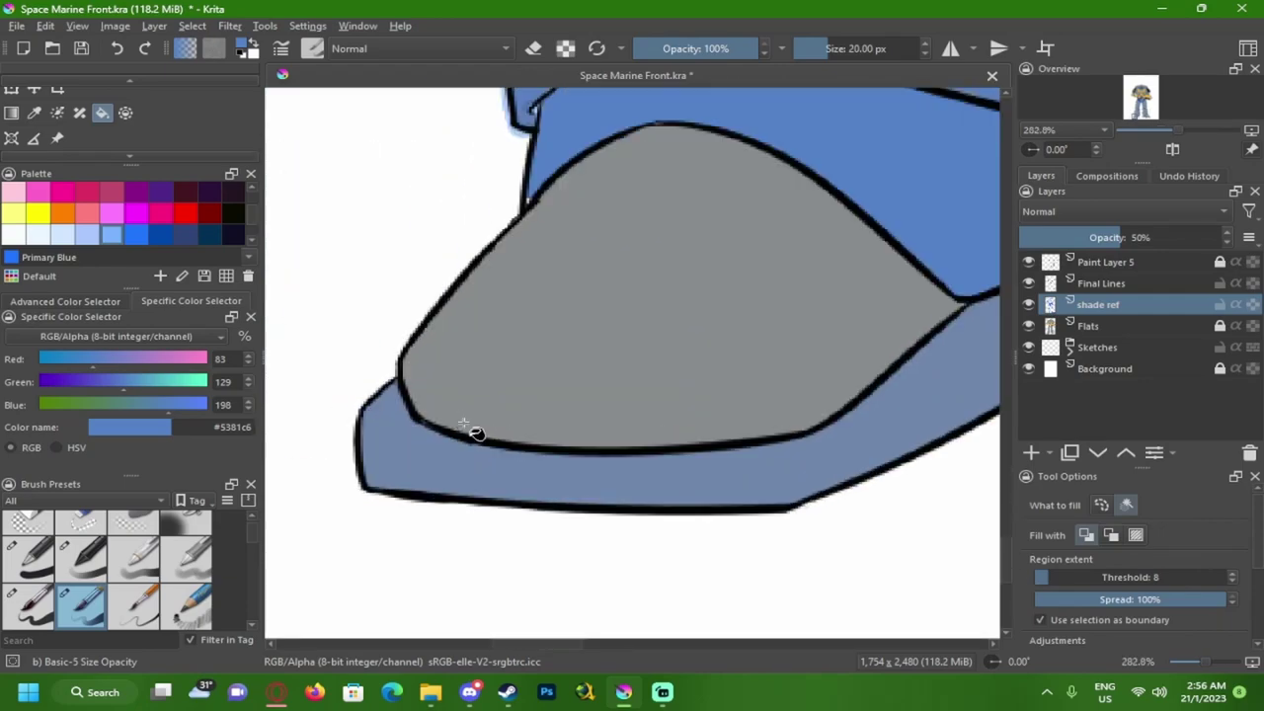
key(b)
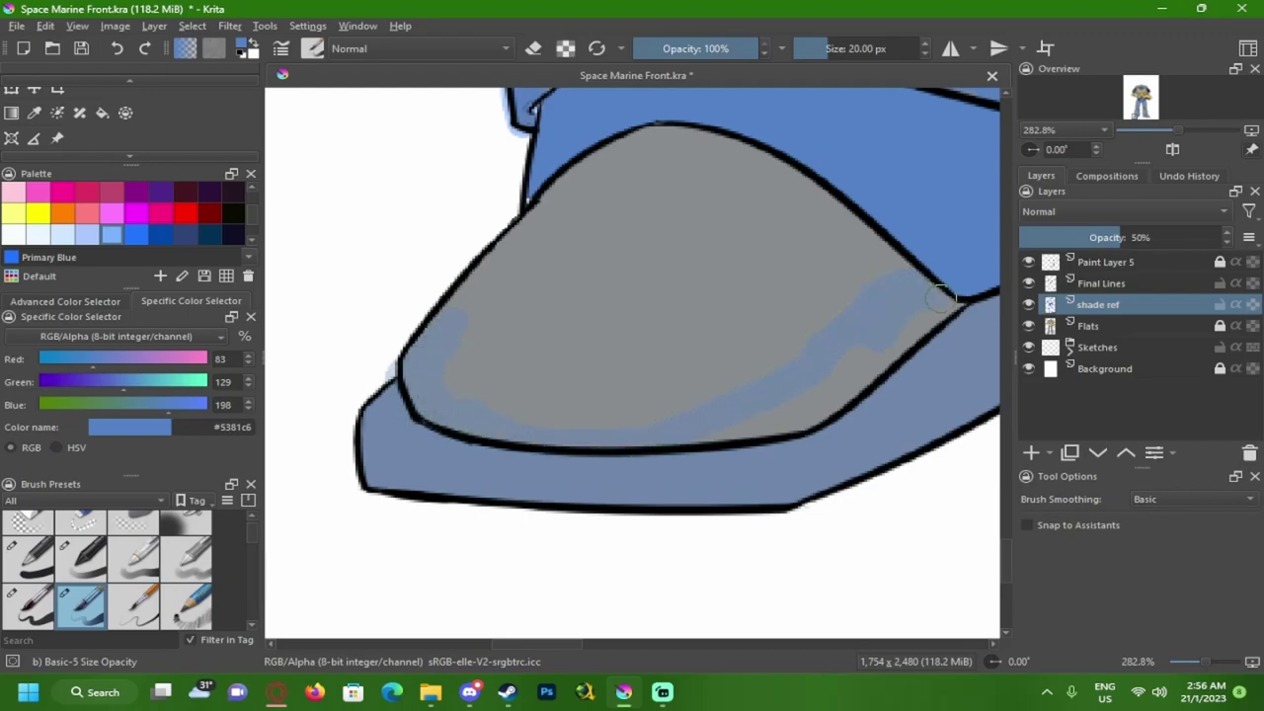
mouse_move(930, 316)
mouse_down()
mouse_move(879, 346)
mouse_move(454, 326)
mouse_up()
mouse_move(536, 231)
mouse_down()
mouse_move(436, 366)
mouse_move(776, 427)
mouse_up()
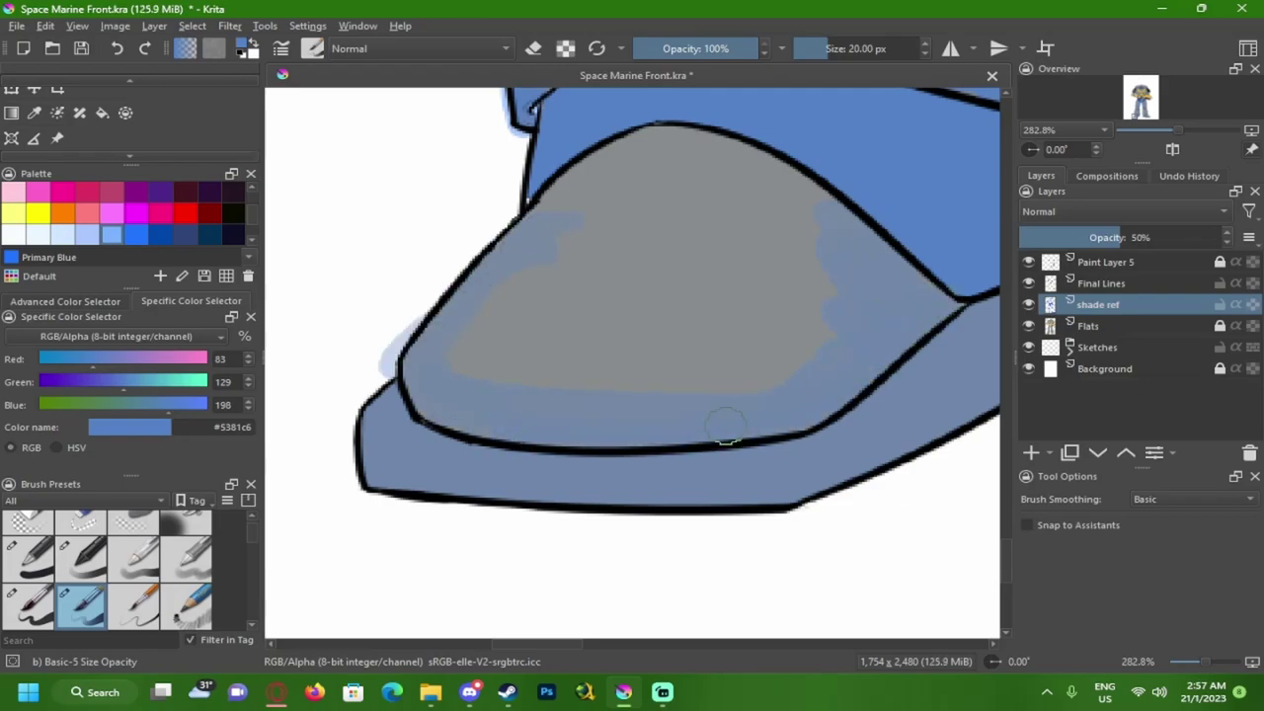
key(e)
drag(505, 233, 403, 345)
key(e)
key(e)
- Paint shadow over the ankle side and along the lower edge of the left boot's toe cap
scroll(418, 362, down, 7)
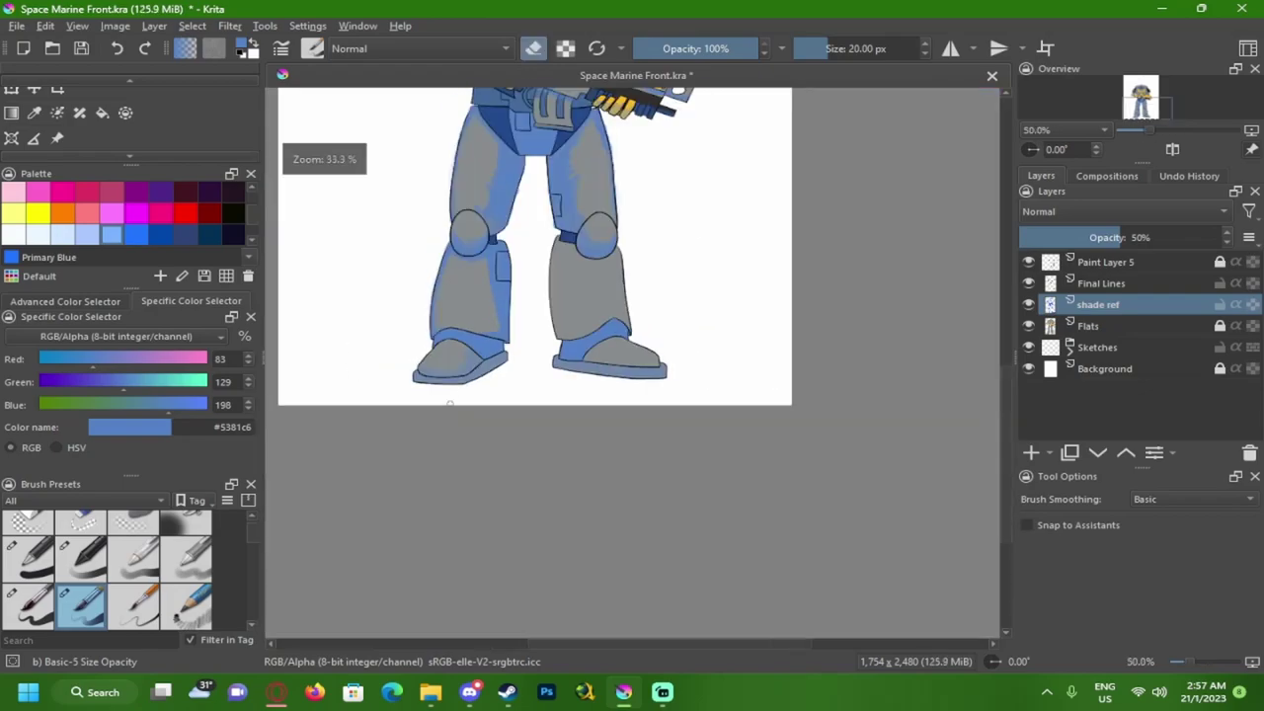
scroll(573, 370, up, 2)
scroll(573, 372, up, 5)
key(e)
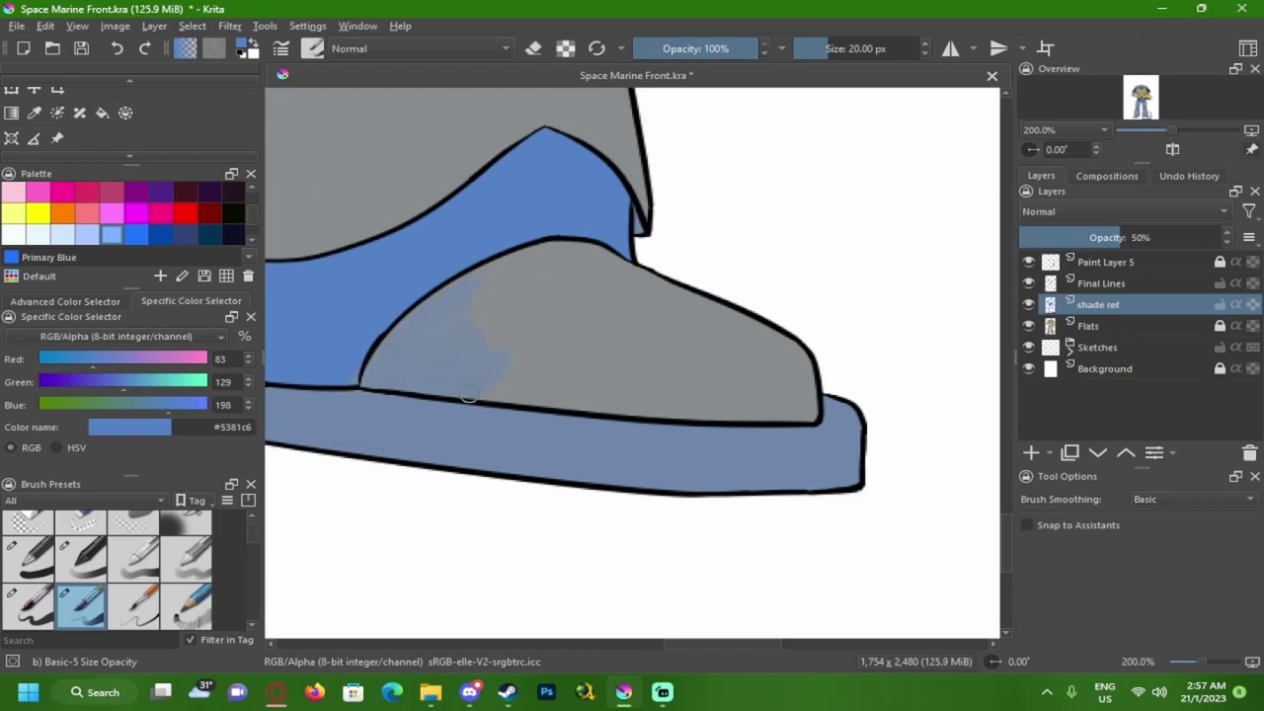
scroll(694, 439, down, 5)
scroll(691, 444, up, 6)
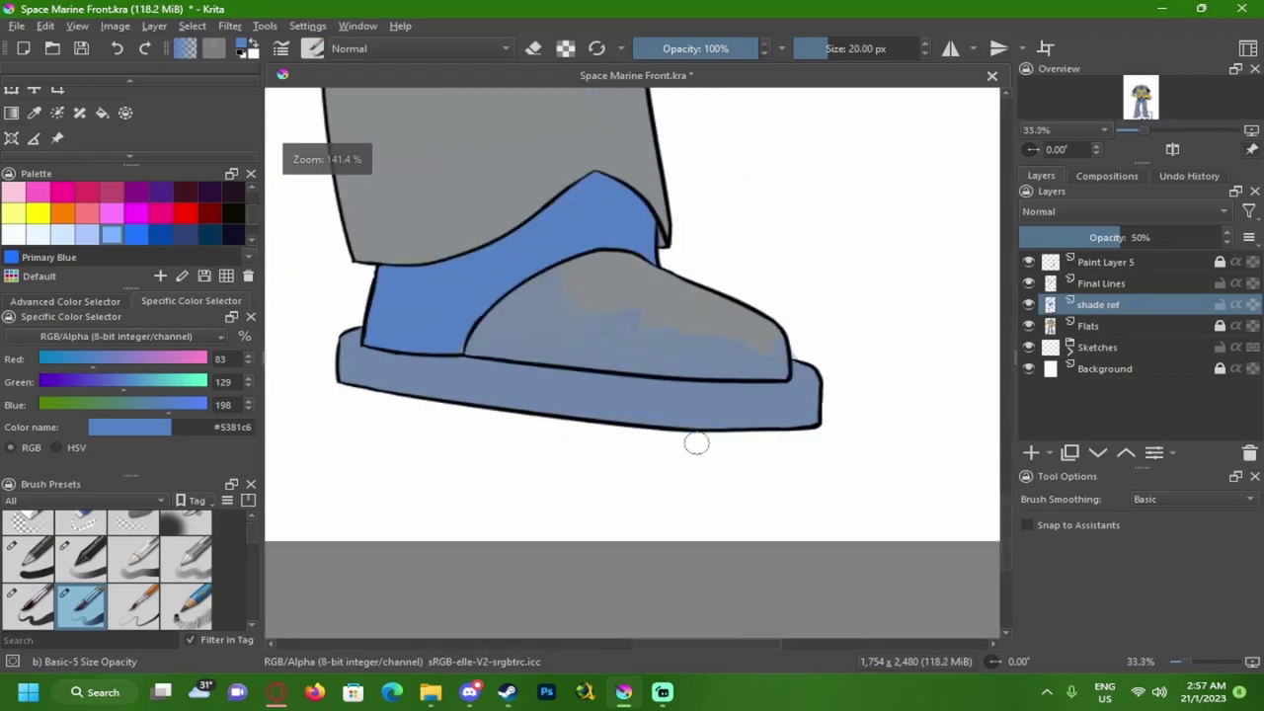
- Tidy the shadow on the left boot's toe cap by alternating between erasing and repainting its edges
key(e)
drag(451, 254, 668, 315)
key(e)
key(e)
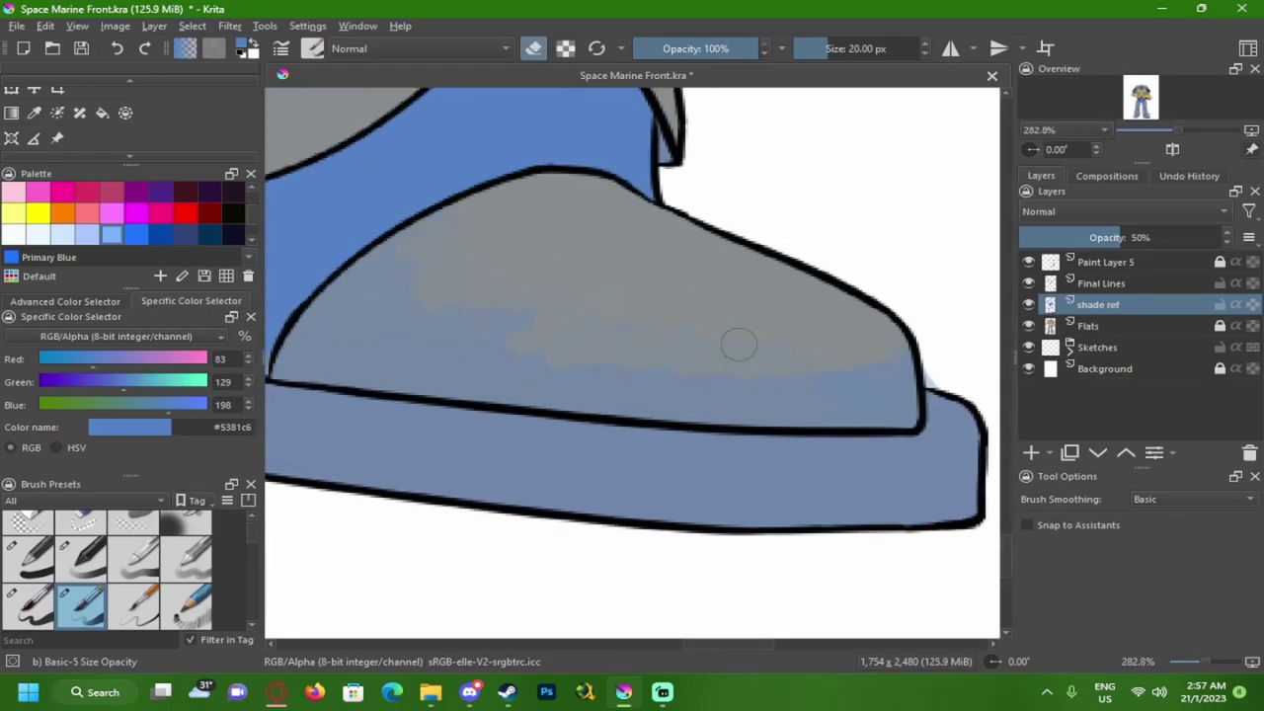
key(e)
scroll(893, 361, down, 5)
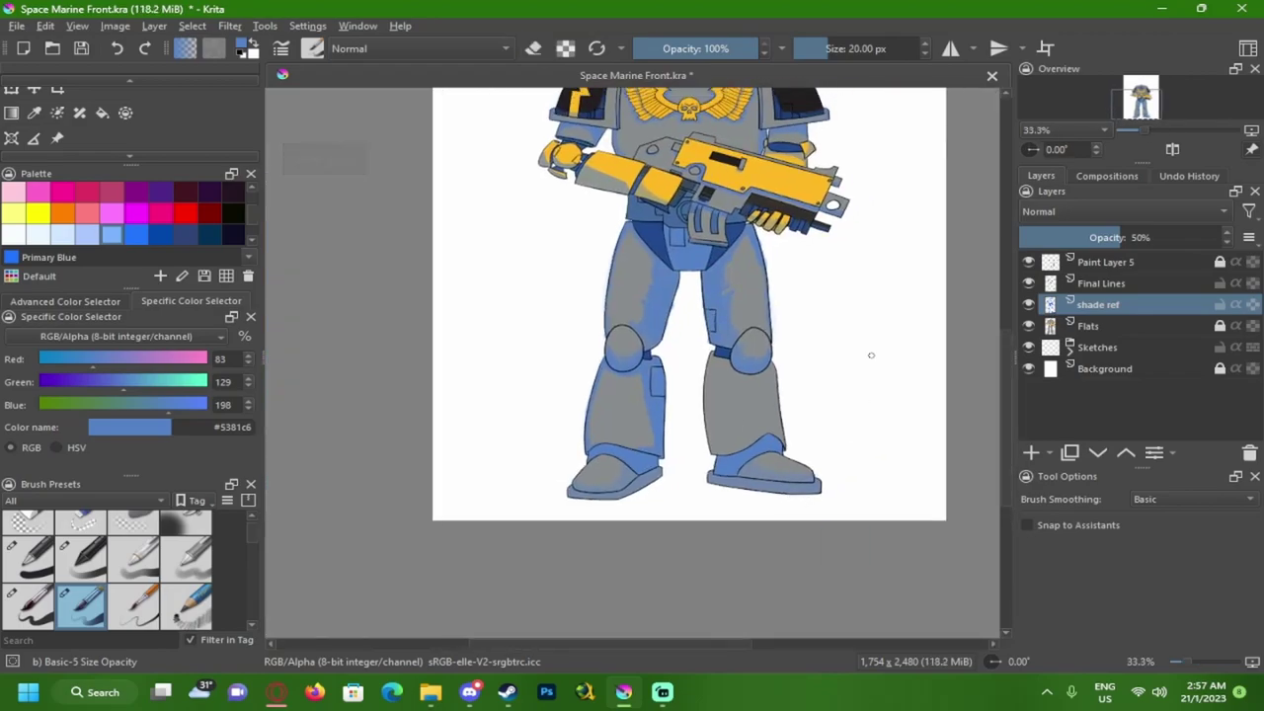
- Undo the stray stroke beside the legs, save Space Marine Front.kra and review the whole figure
drag(871, 357, 831, 430)
key(ctrl+z)
drag(843, 370, 777, 419)
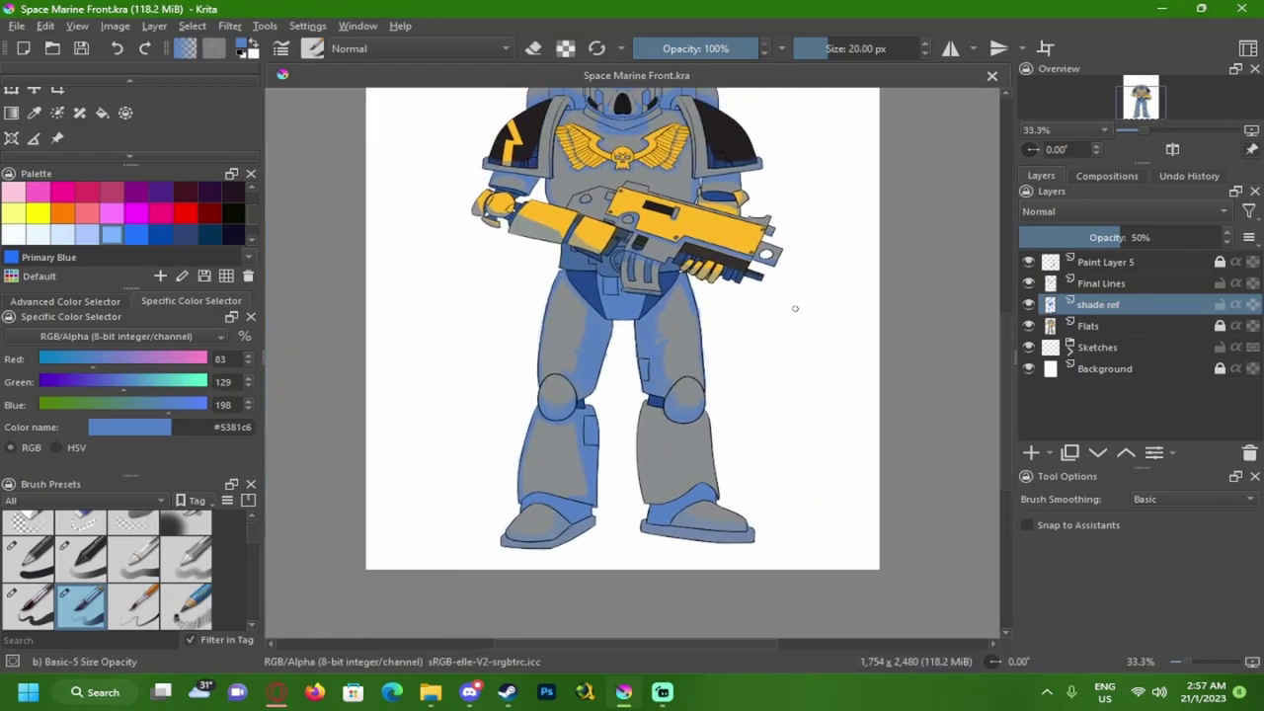
scroll(795, 310, down, 1)
scroll(795, 310, up, 2)
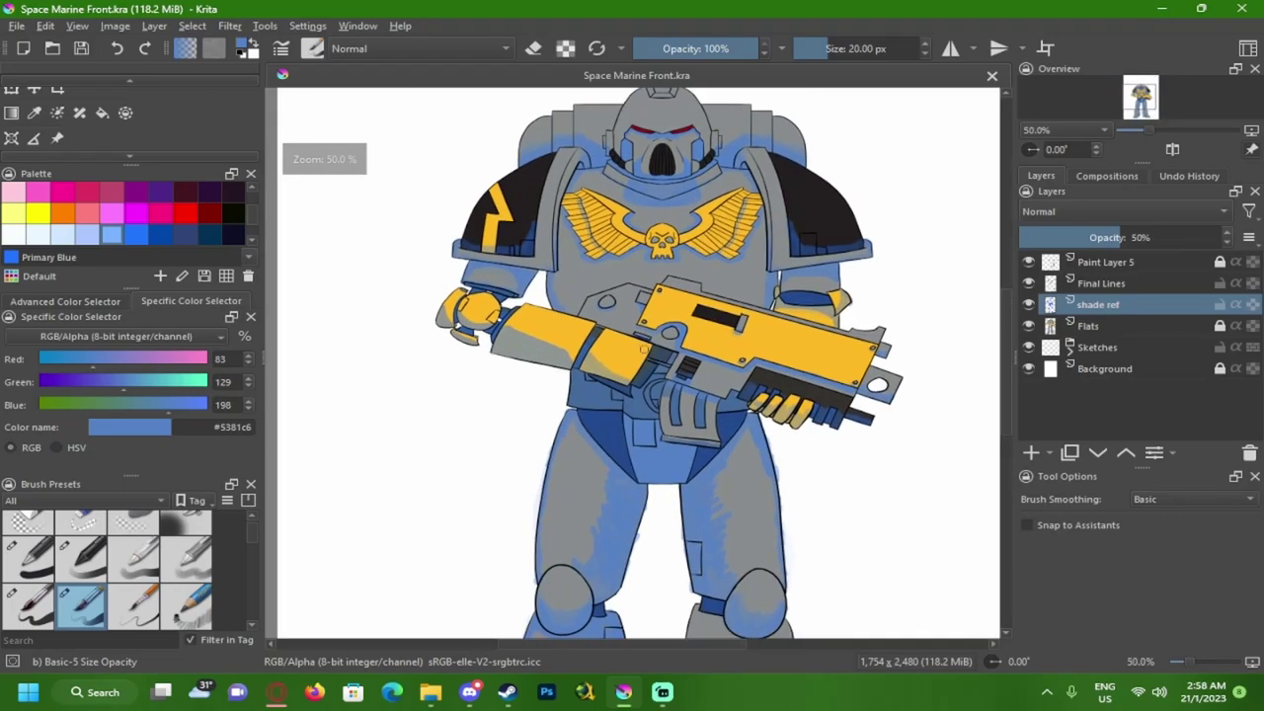
scroll(643, 350, down, 2)
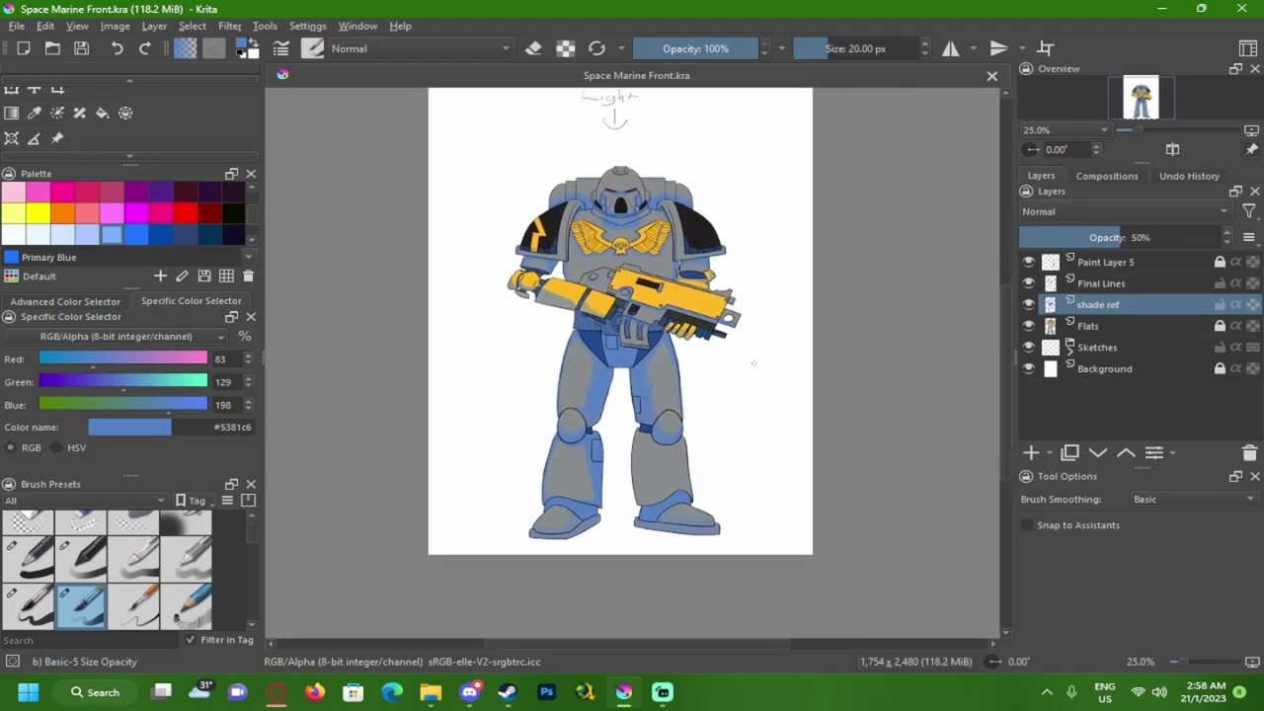